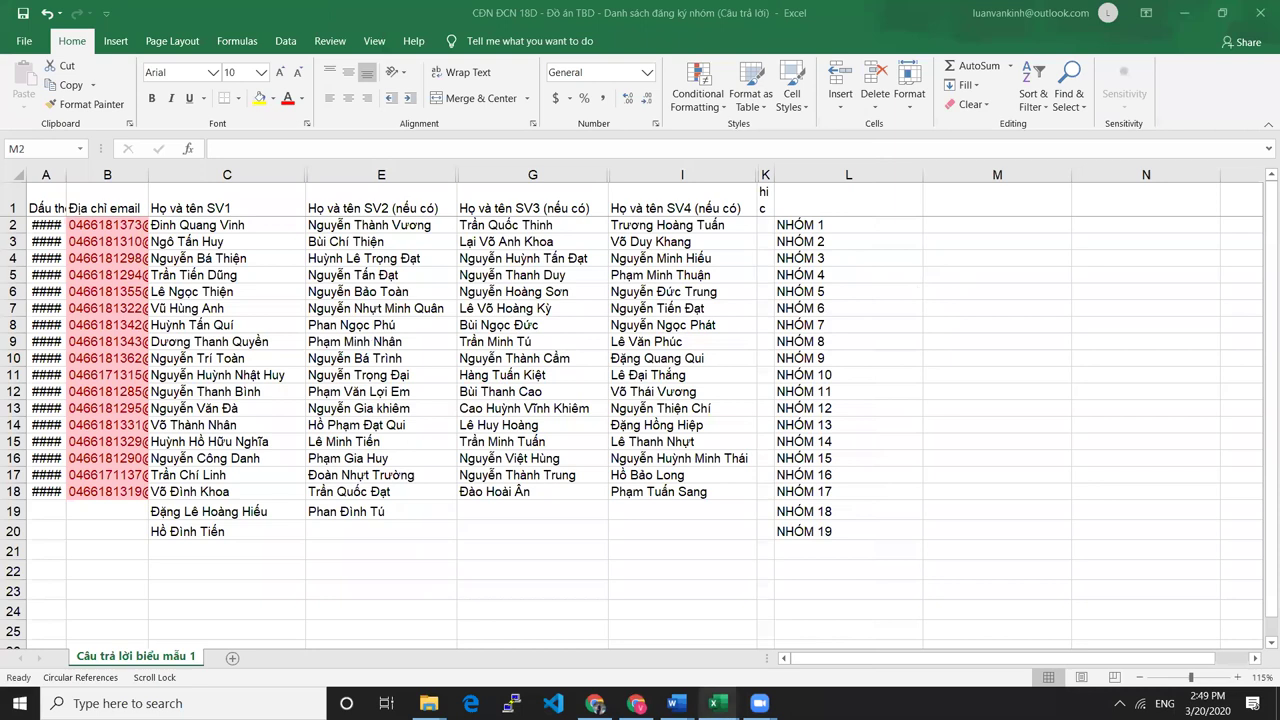
Leave the Excel roster and bring the Word document MH26 - DA TBD - CDN forward.
left_click(636, 703)
left_click(636, 703)
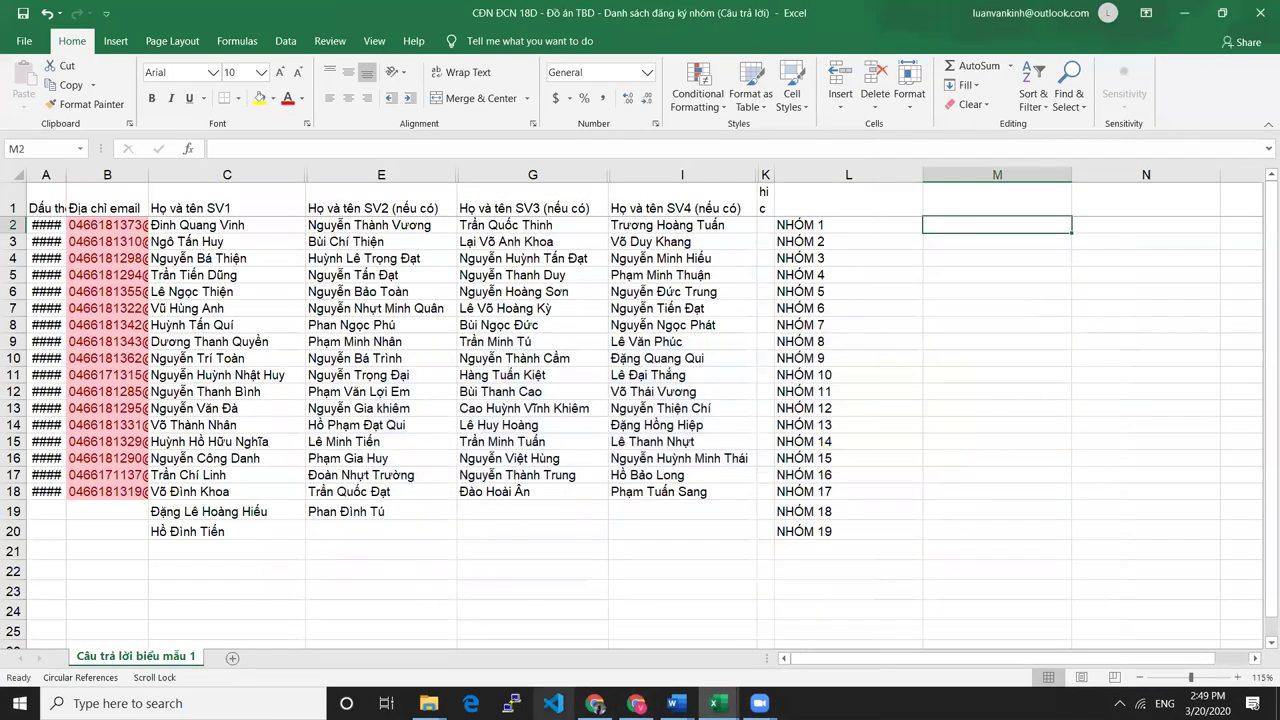
mouse_move(595, 703)
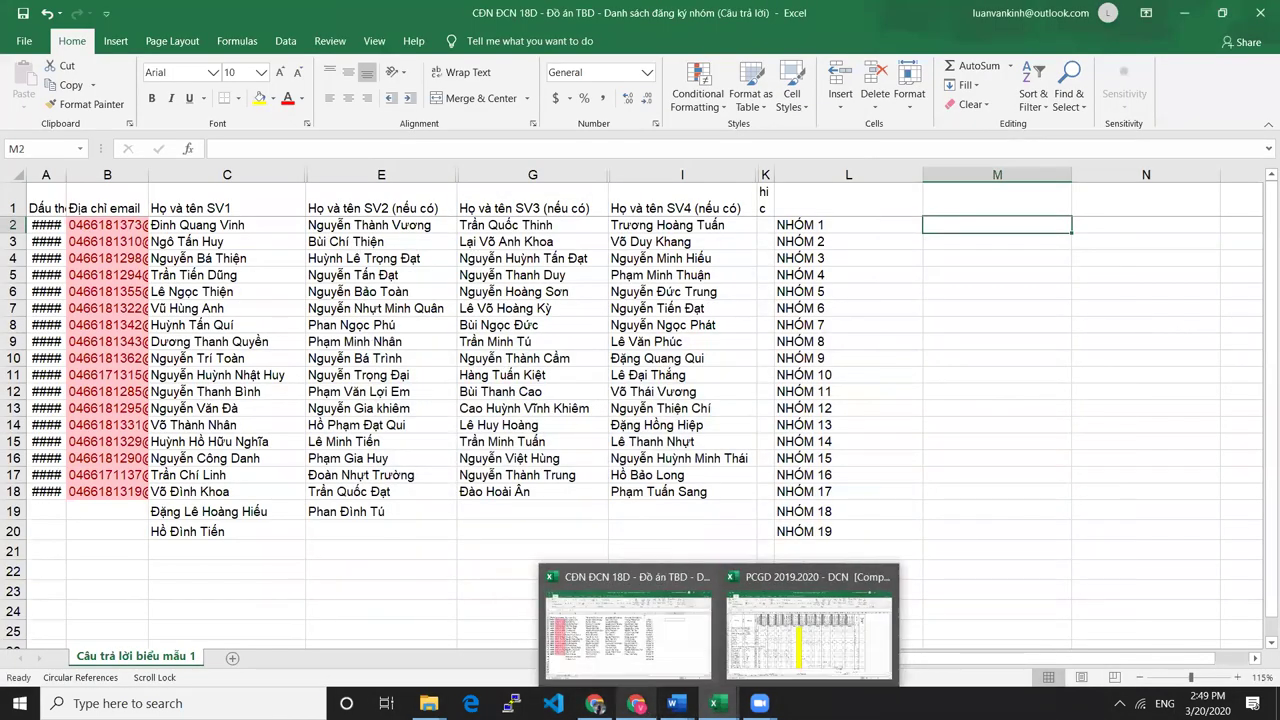
mouse_move(673, 703)
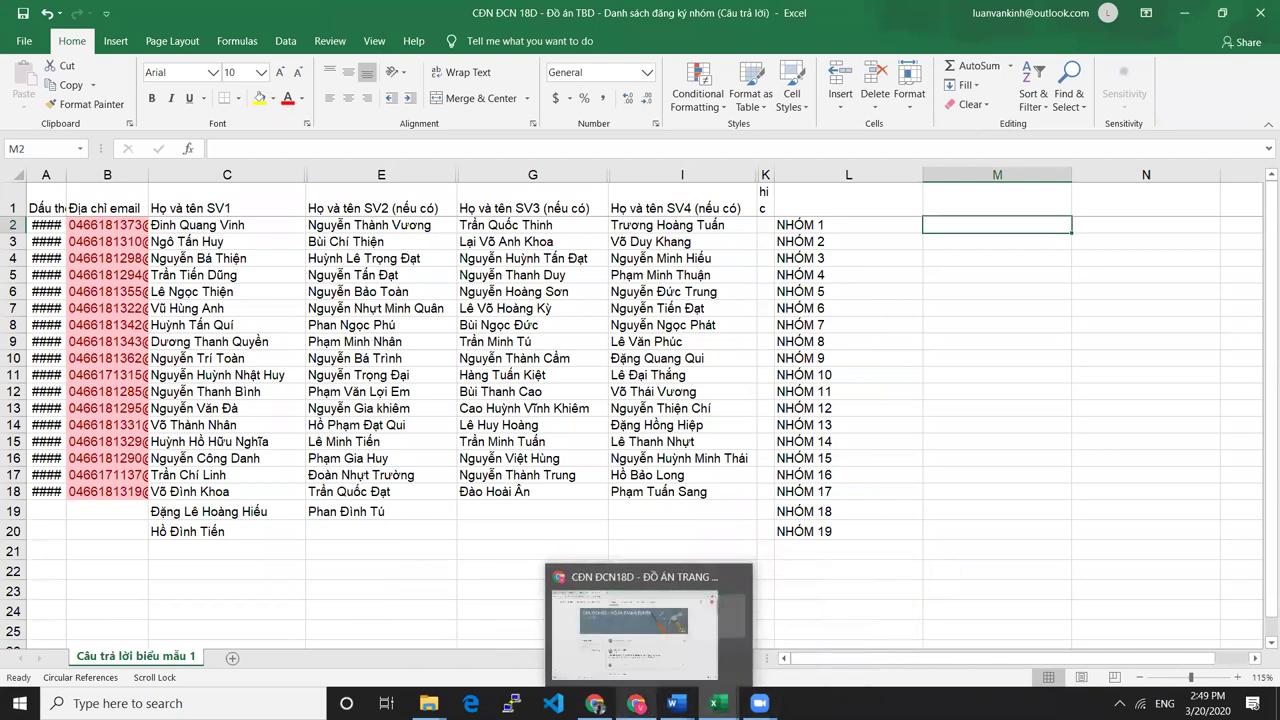
left_click(673, 703)
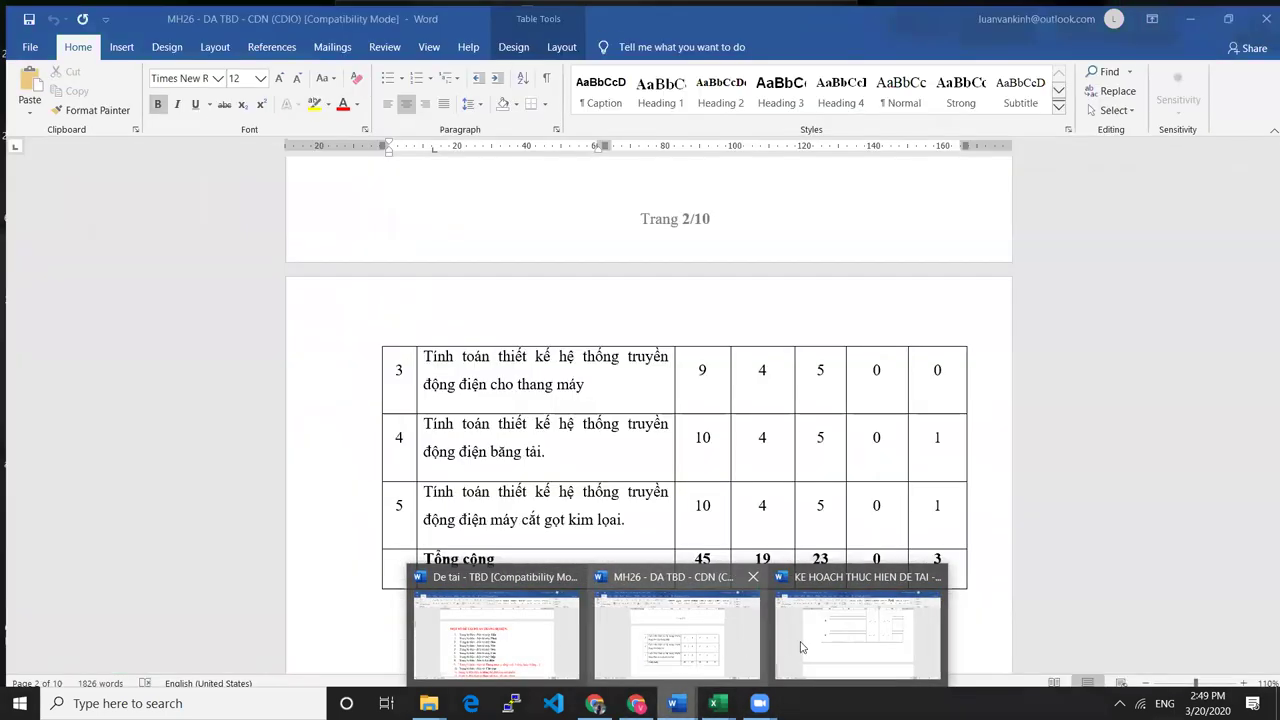
Switch to the De tai - TBD Word document from the taskbar preview.
mouse_move(825, 645)
left_click(565, 645)
scroll(756, 486, "down", 3)
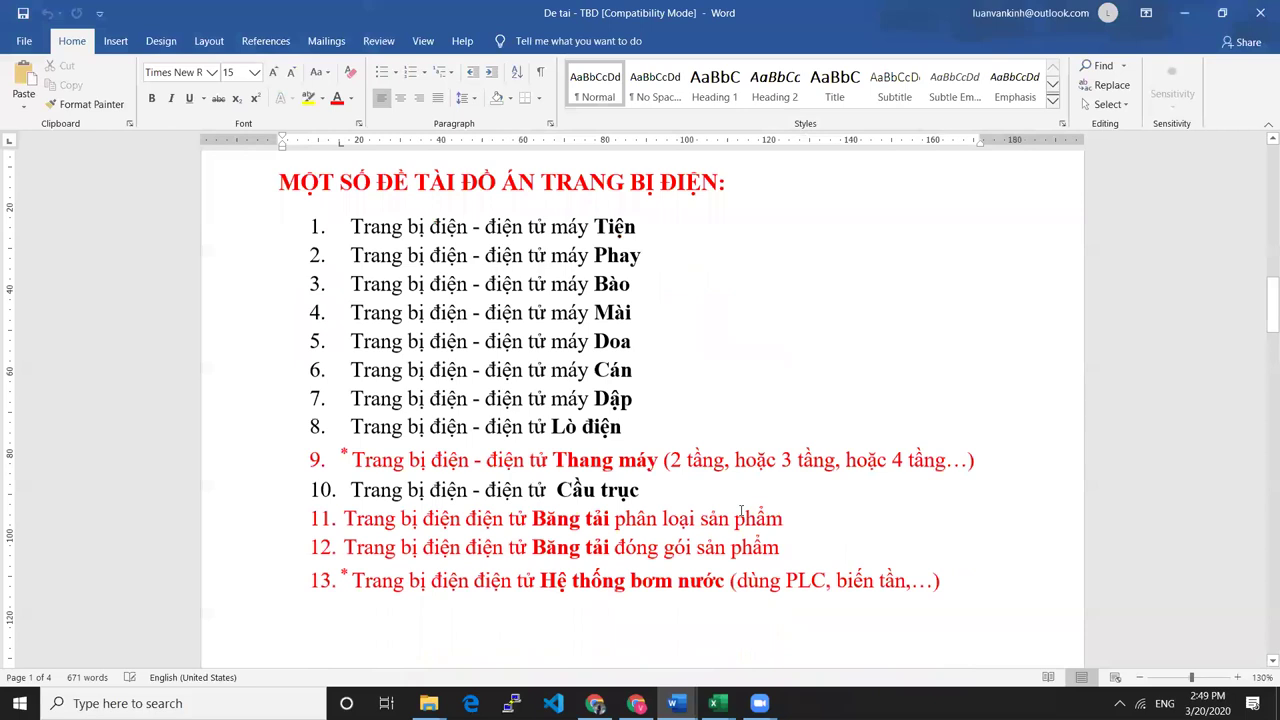
scroll(756, 486, "up", 3)
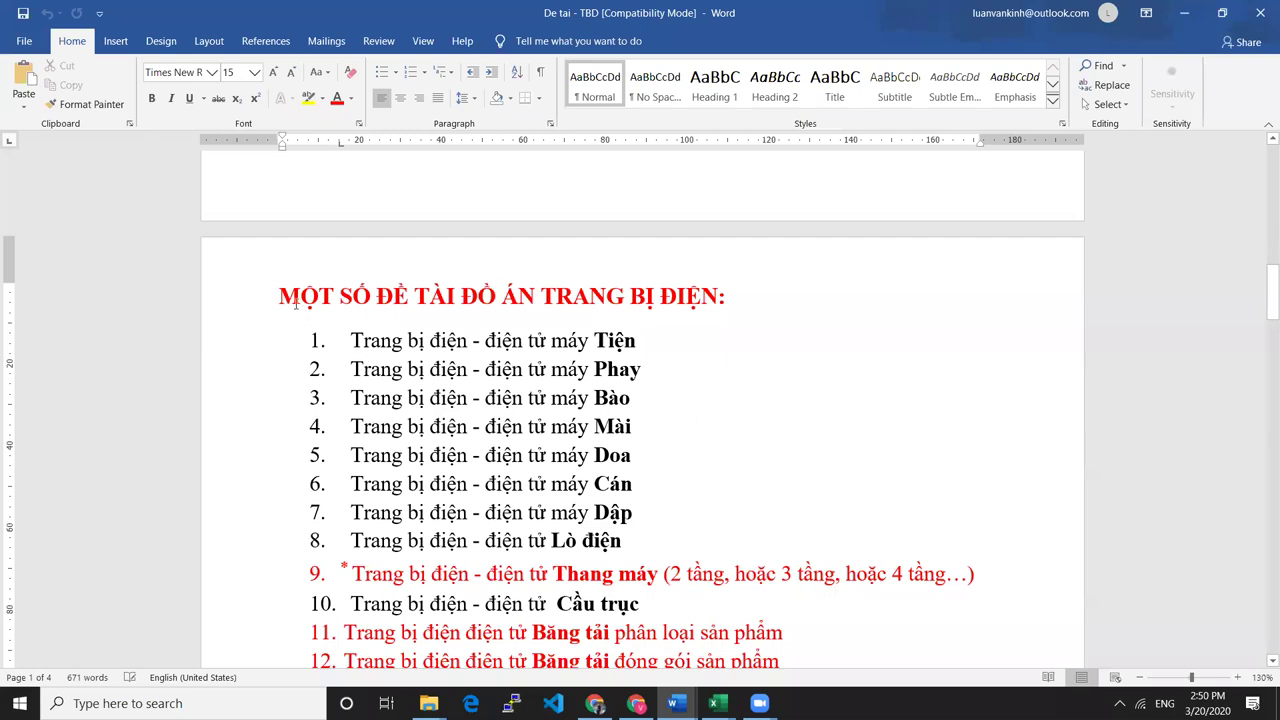
Highlight the heading and first topics, then all thirteen topics, clearing each selection.
left_click_drag(248, 299, 297, 470)
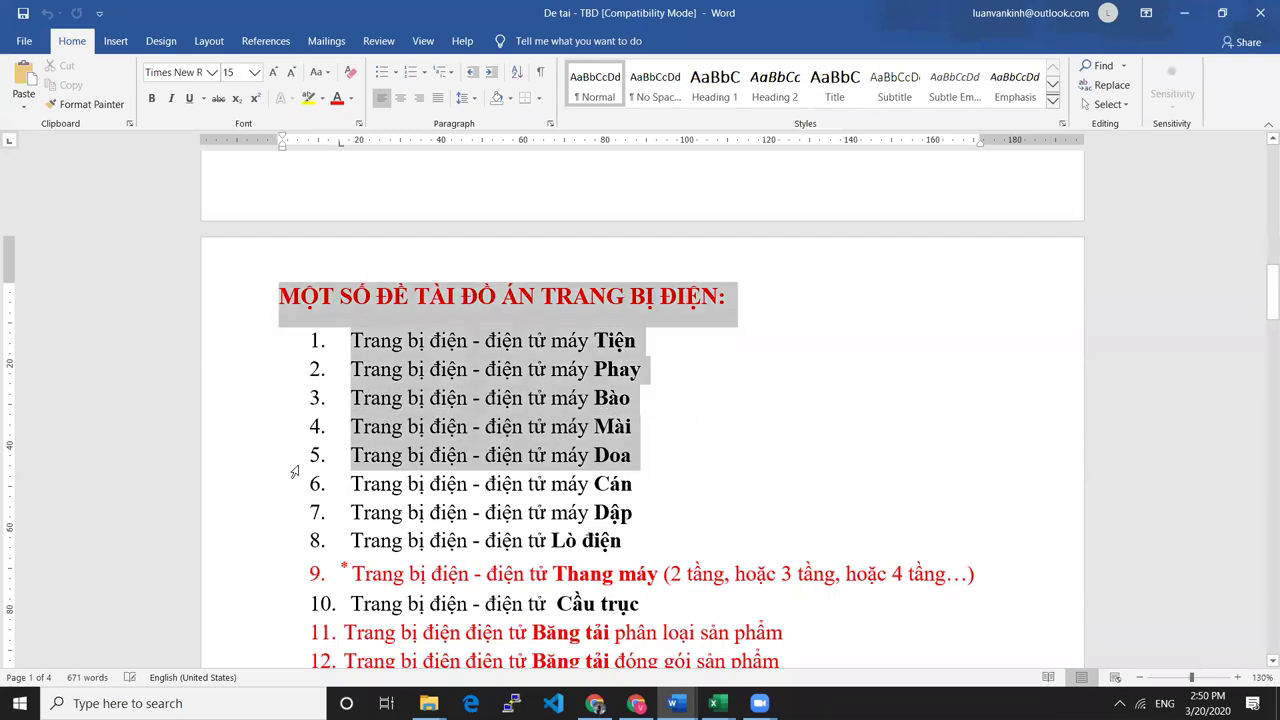
left_click(227, 343)
left_click(464, 350)
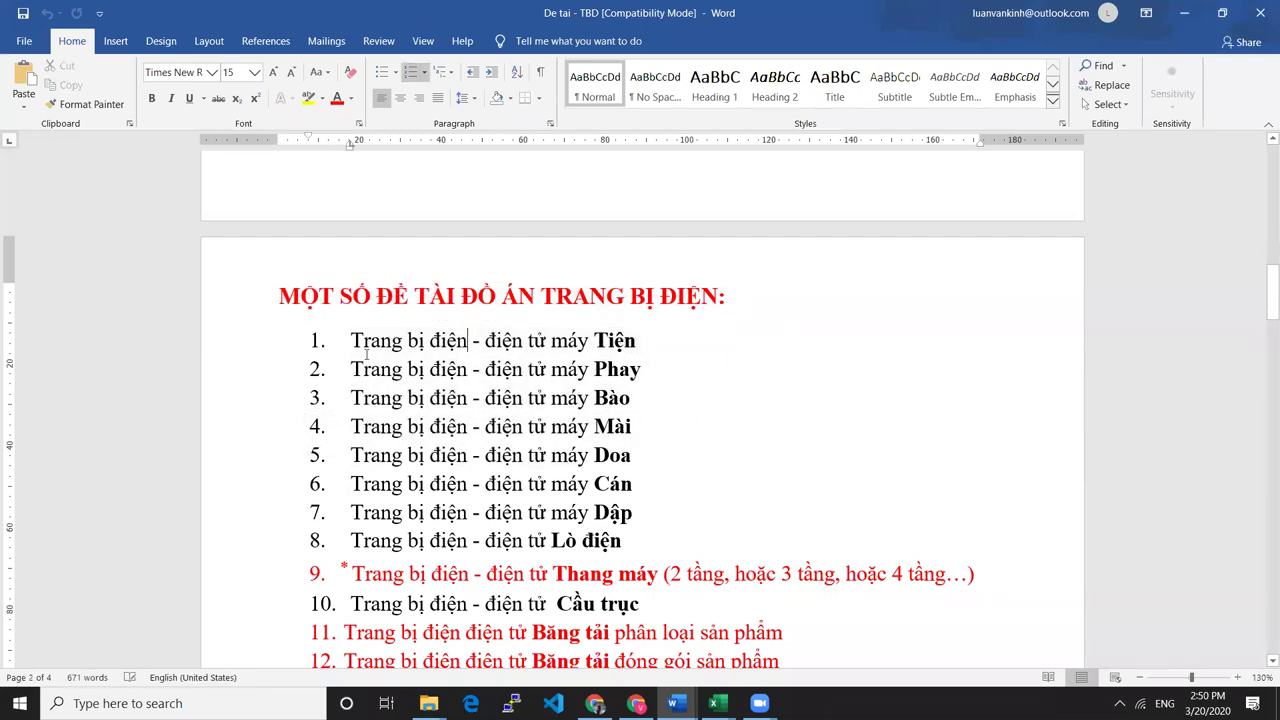
left_click_drag(245, 345, 285, 540)
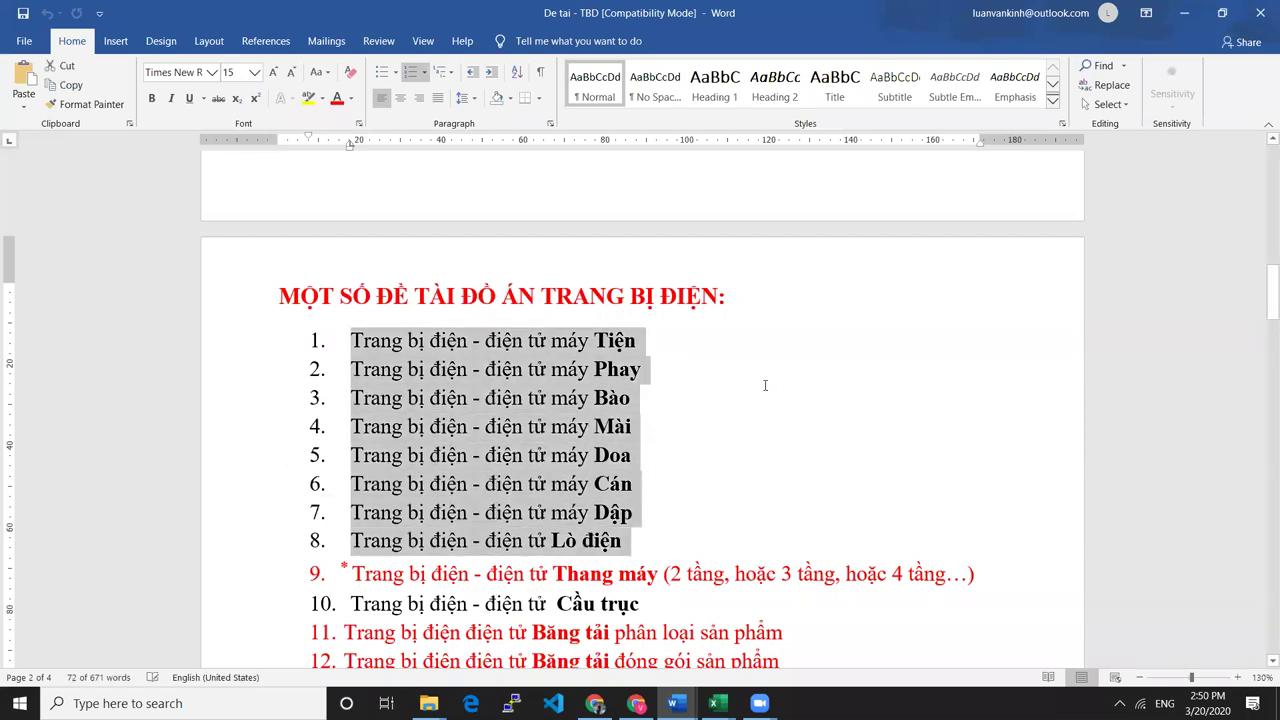
left_click(771, 390)
scroll(771, 390, "down", 3)
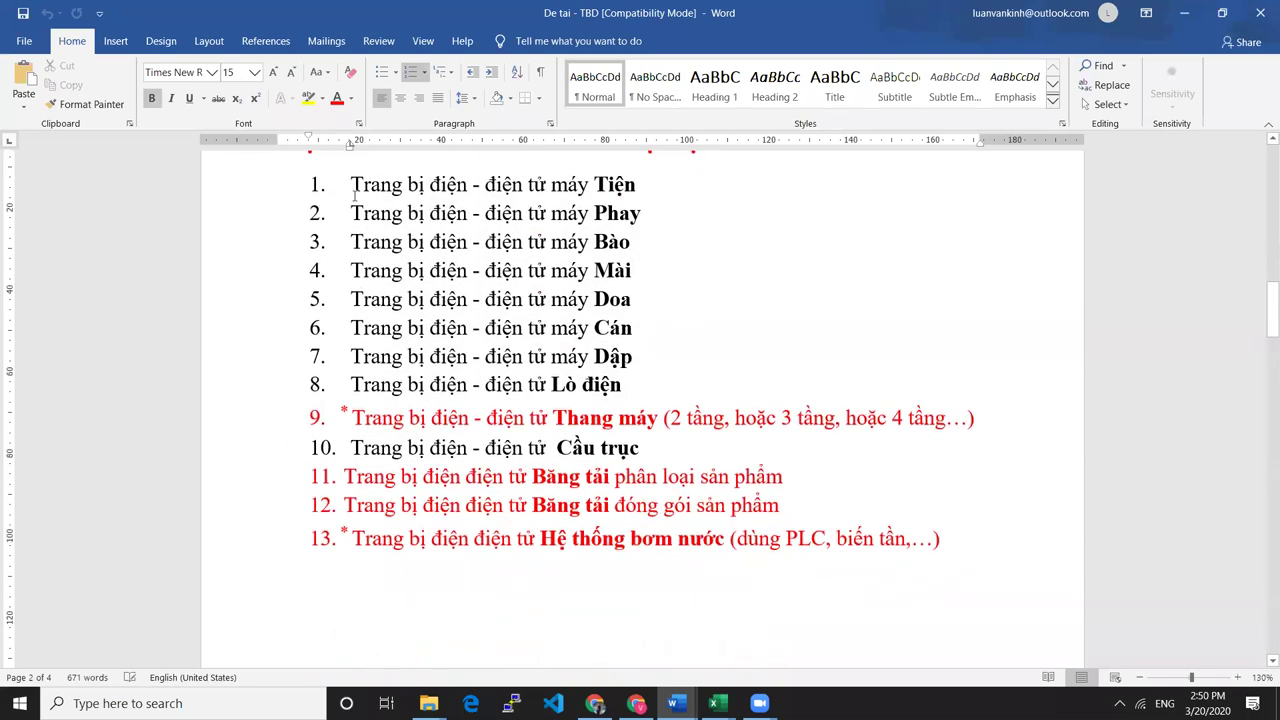
left_click_drag(356, 186, 1004, 545)
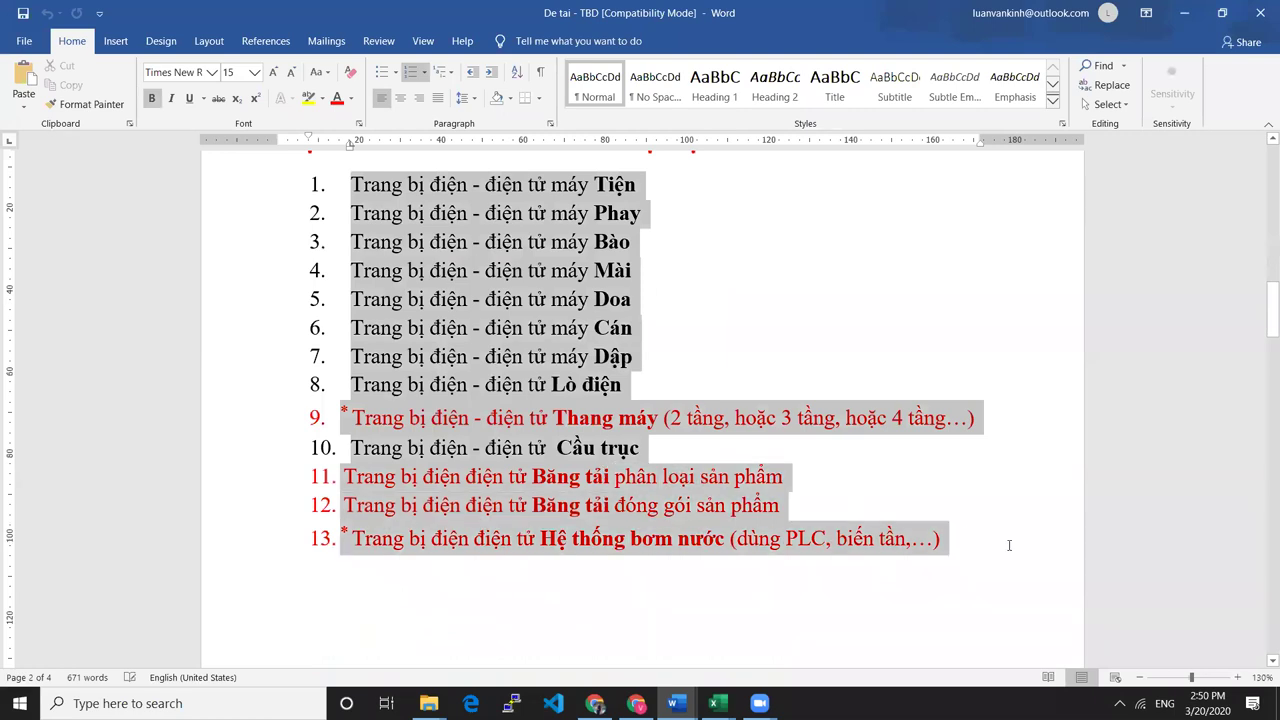
left_click(659, 324)
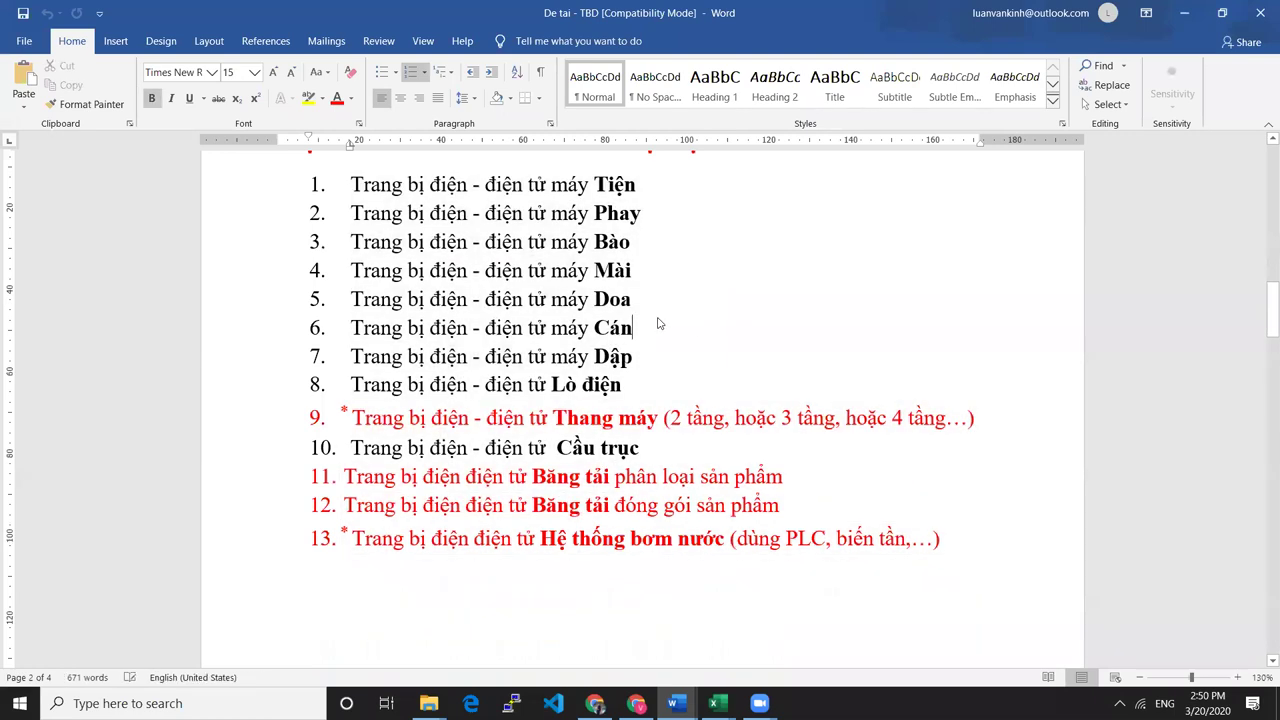
Highlight topic 4 (máy Mài), then the whole thirteen-topic list, then deselect.
left_click(228, 270)
left_click(636, 270)
scroll(475, 387, "up", 1)
scroll(420, 330, "down", 1)
left_click_drag(357, 205, 954, 578)
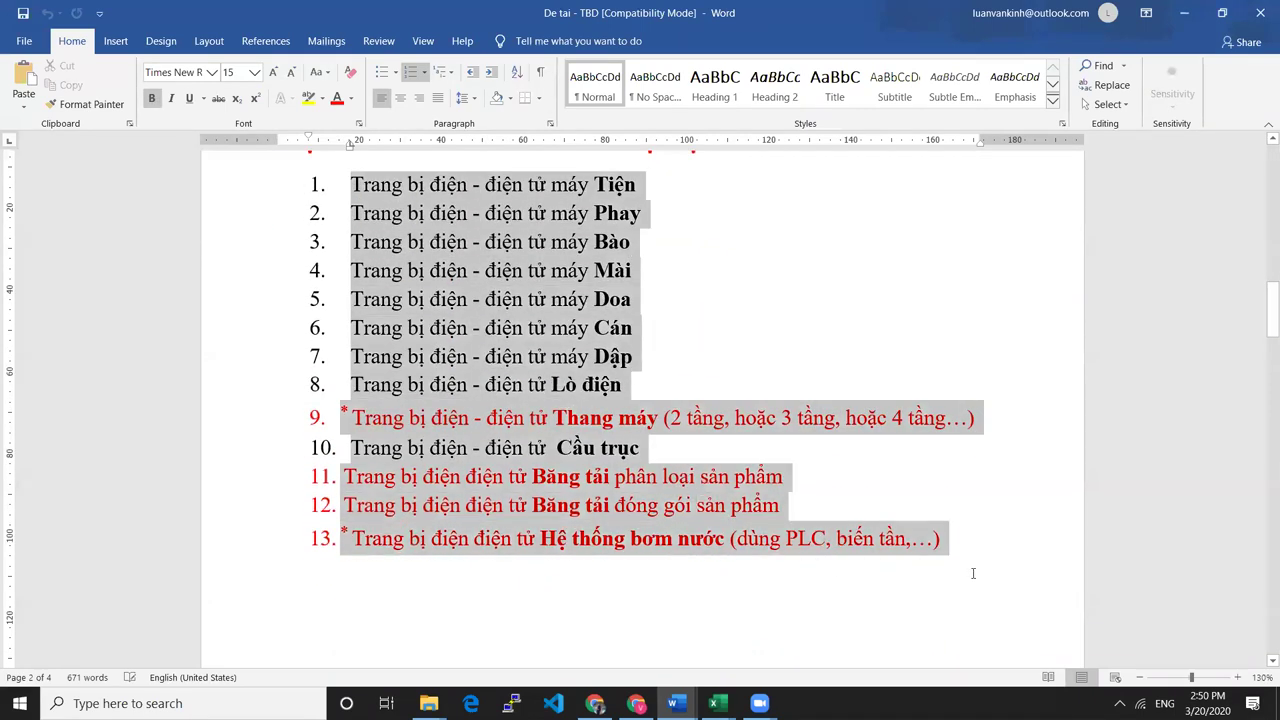
left_click(717, 276)
scroll(719, 270, "up", 1)
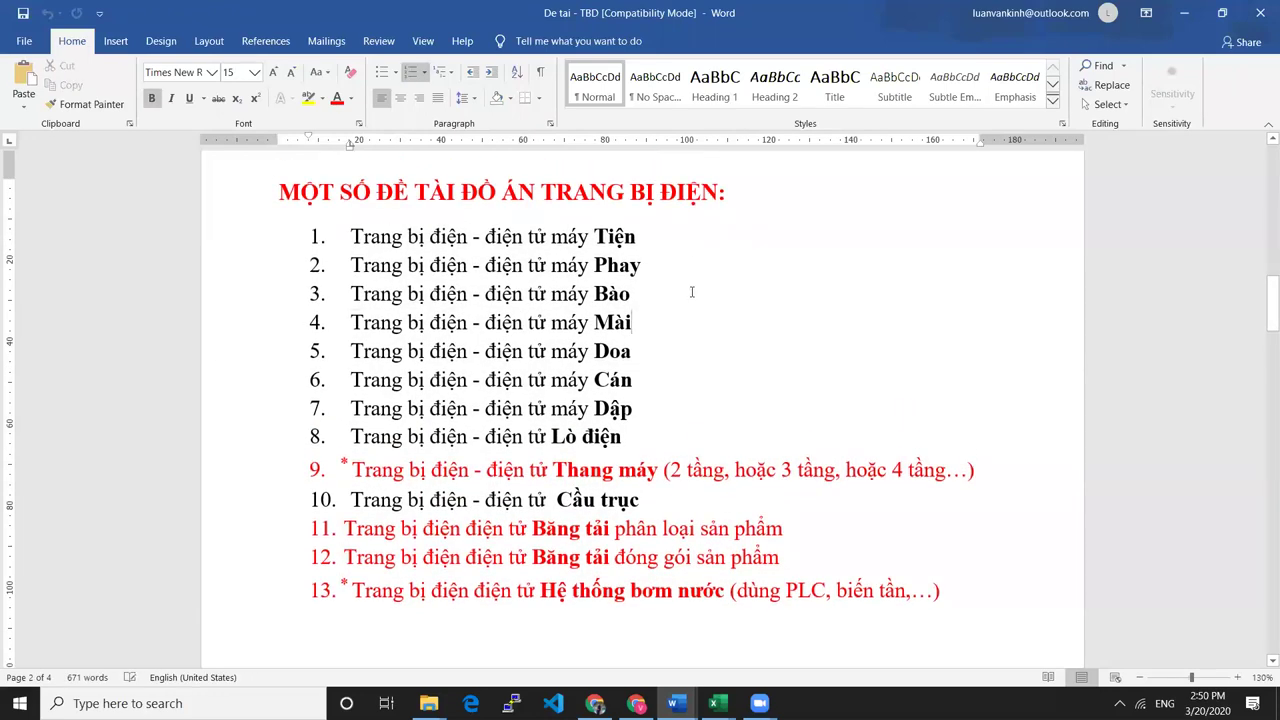
Highlight topic 4, then the heading with all thirteen topics, clearing each selection.
left_click_drag(345, 233, 943, 592)
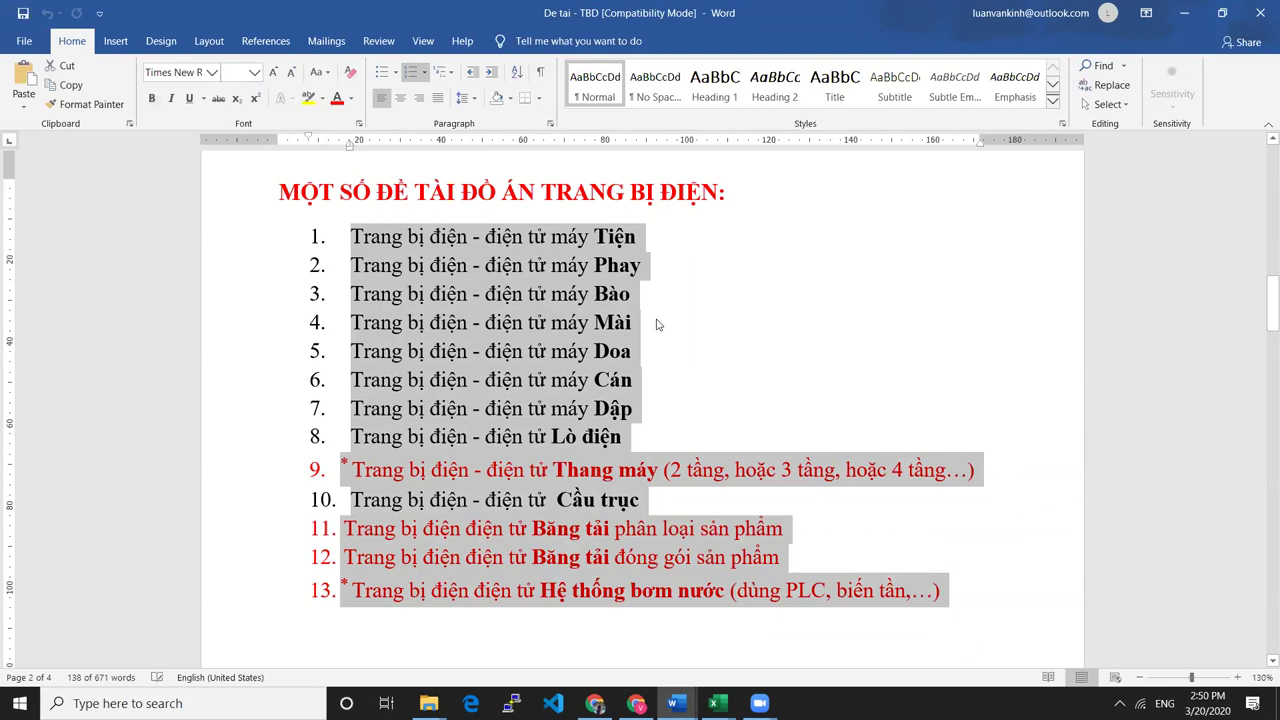
left_click(729, 328)
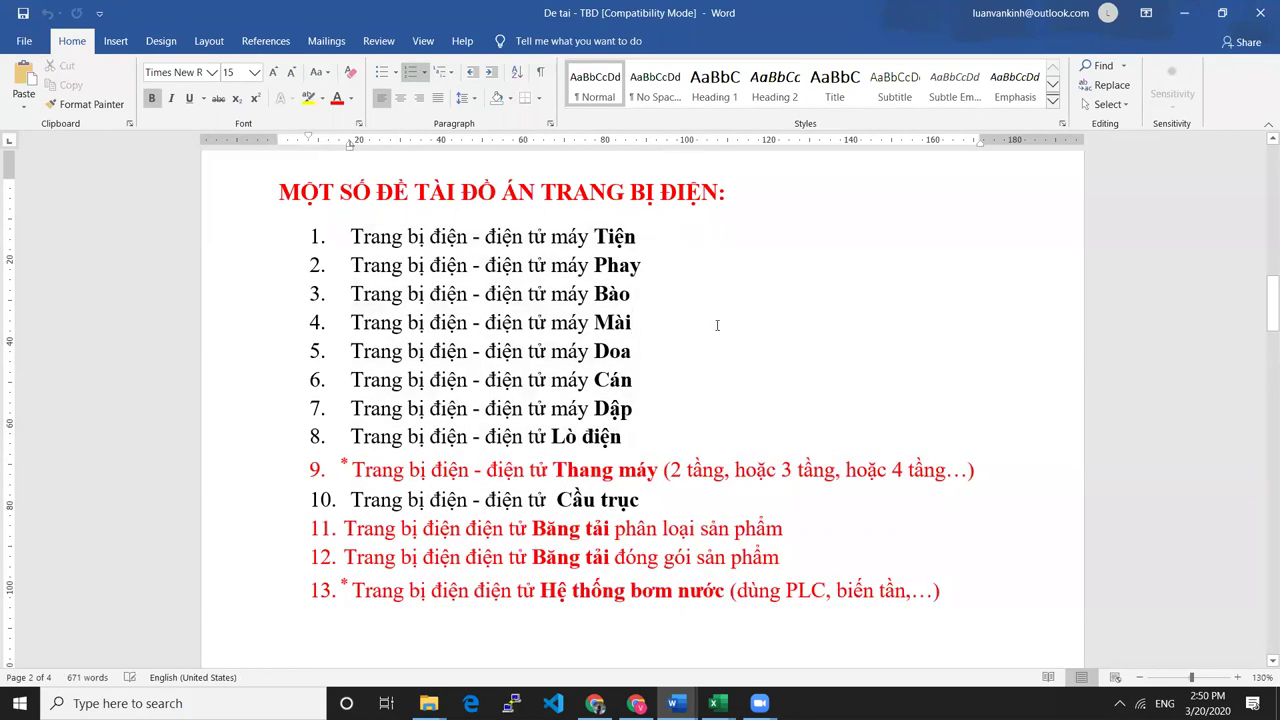
left_click(240, 328)
left_click_drag(248, 220, 1044, 601)
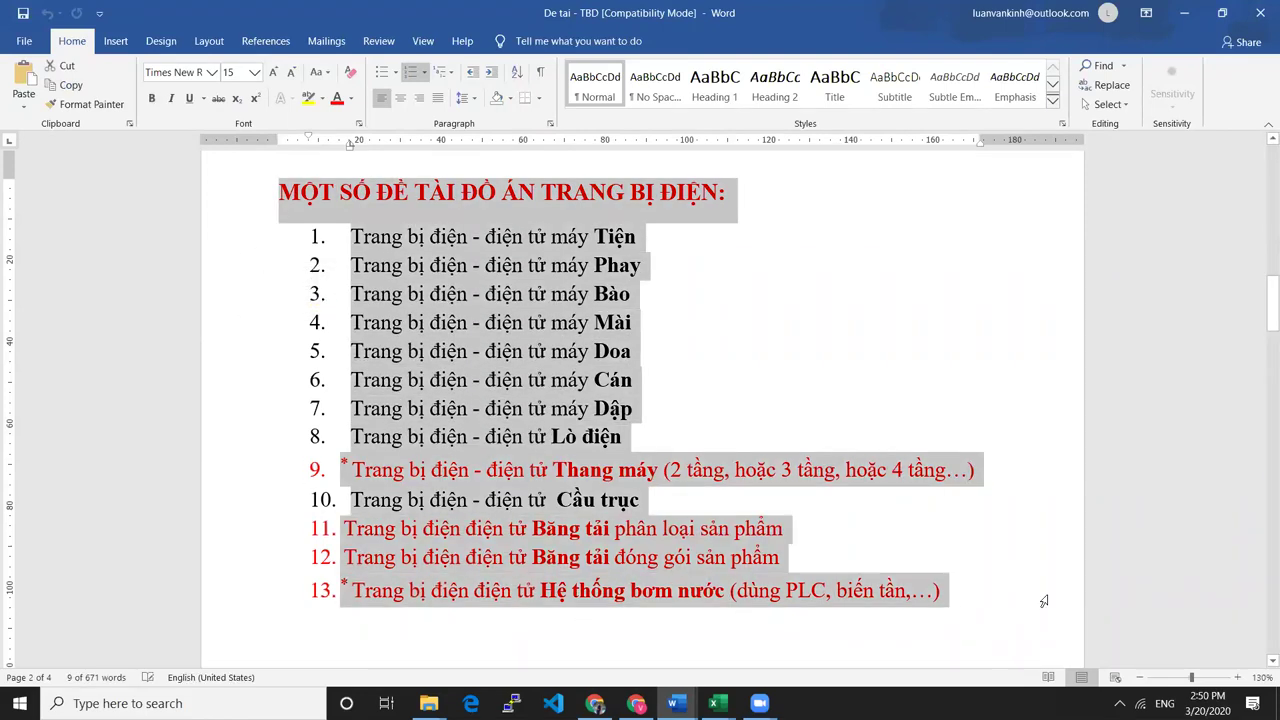
left_click(675, 267)
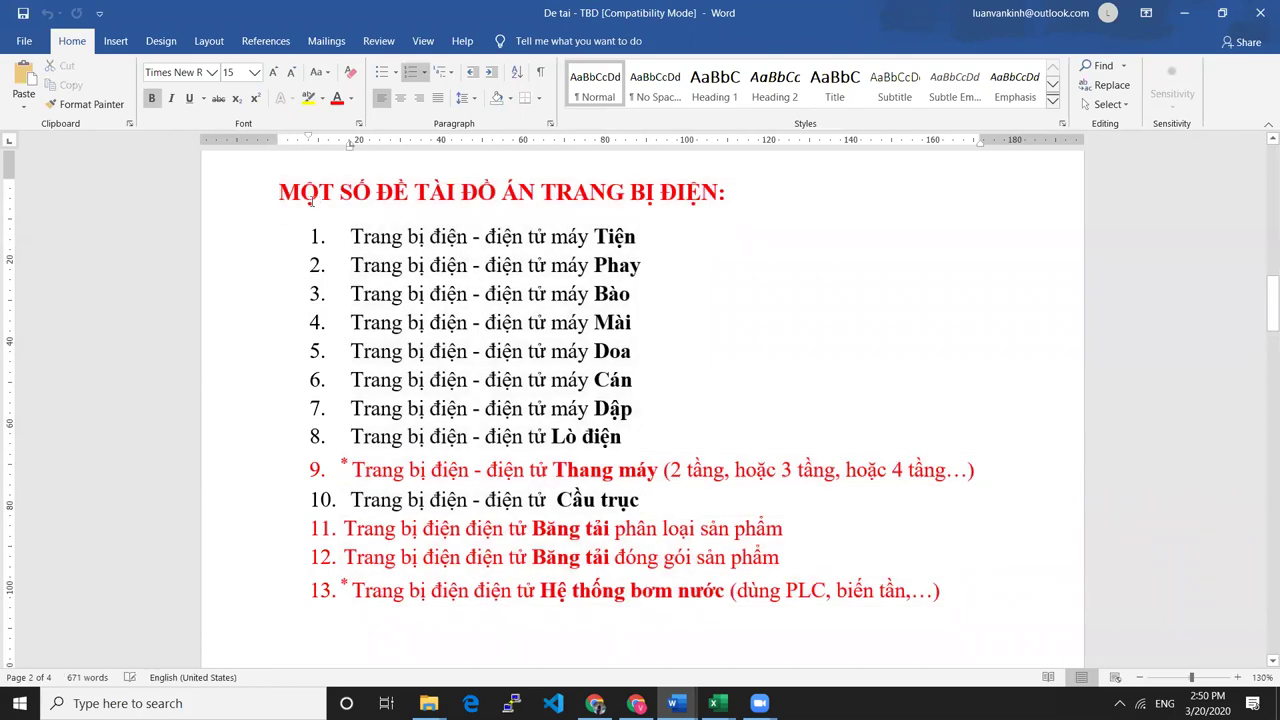
left_click_drag(250, 196, 952, 588)
left_click(746, 351)
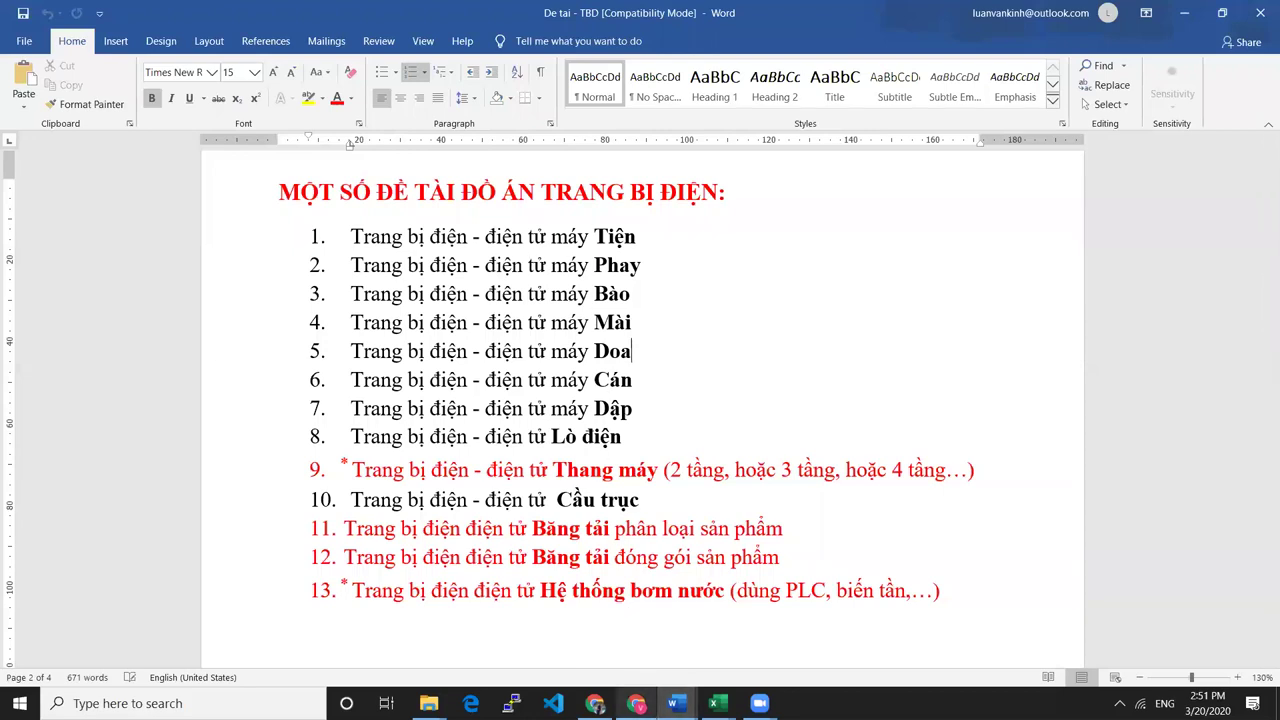
mouse_move(636, 703)
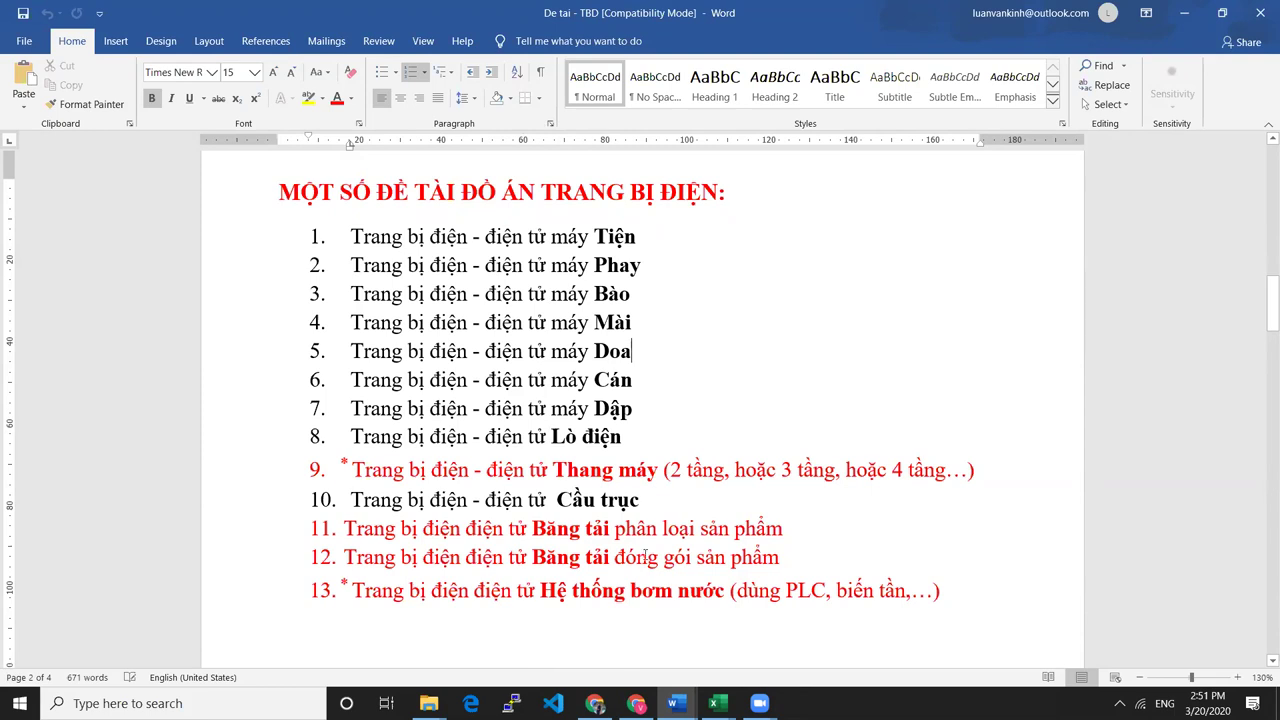
mouse_move(595, 703)
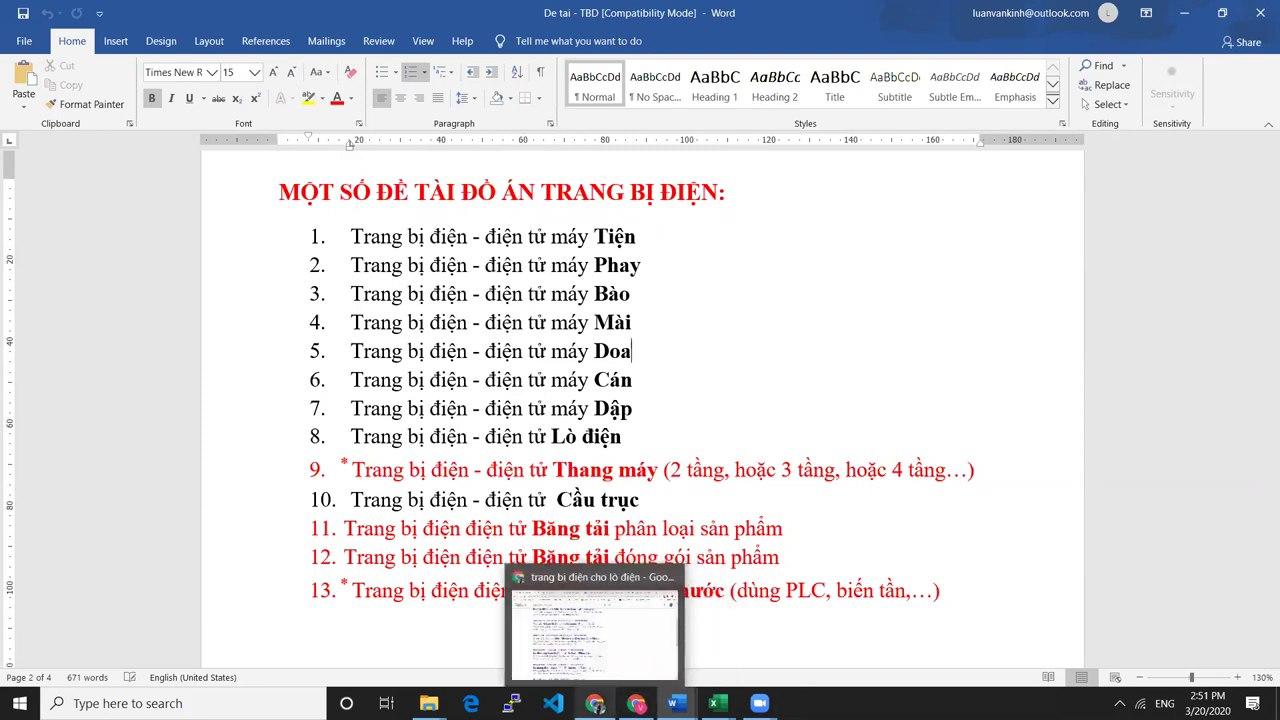
Compare the Google results with Word's topic list, highlighting topic 8, Lò điện.
left_click(594, 632)
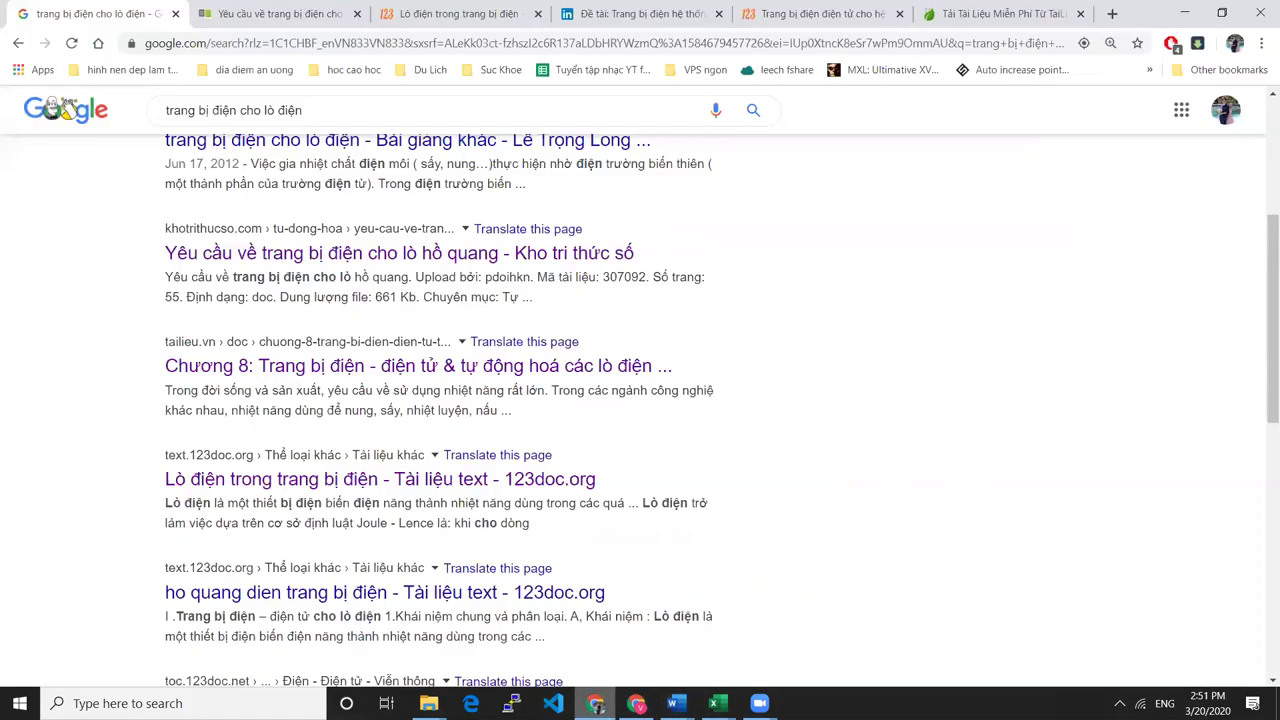
key("alt+Tab")
key("alt+Tab")
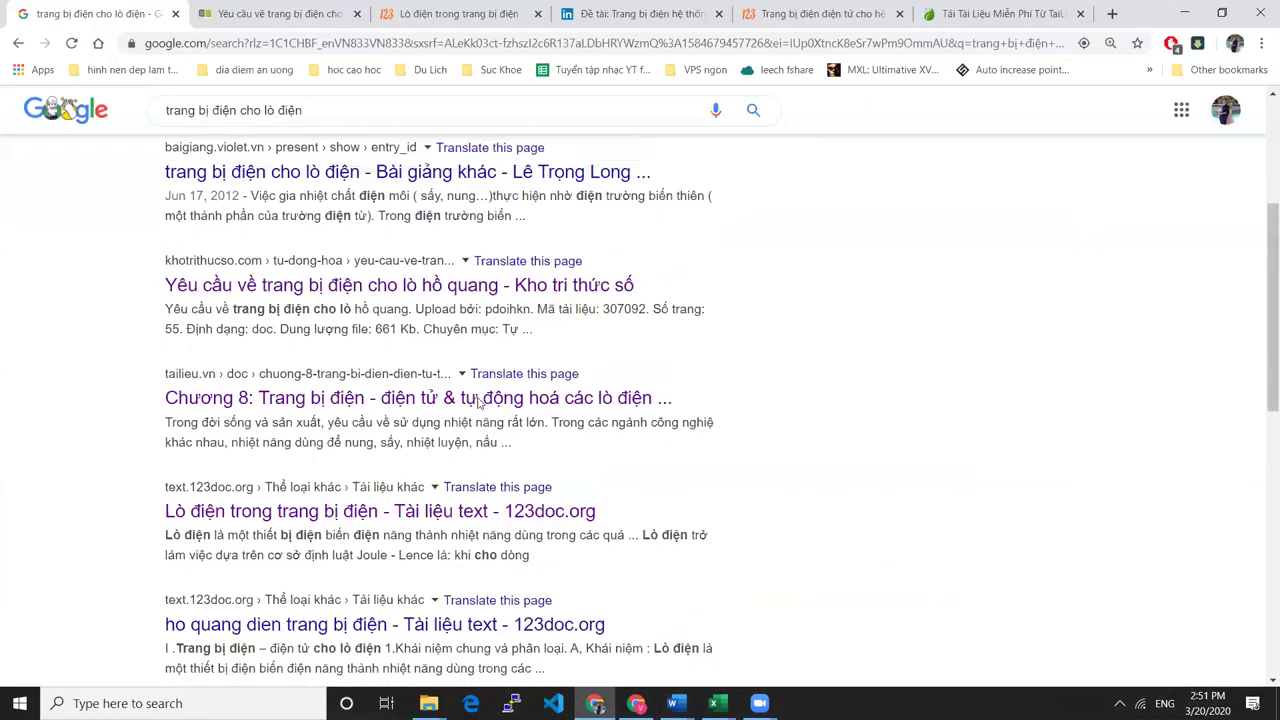
scroll(157, 119, "up", 3)
key("alt+Tab")
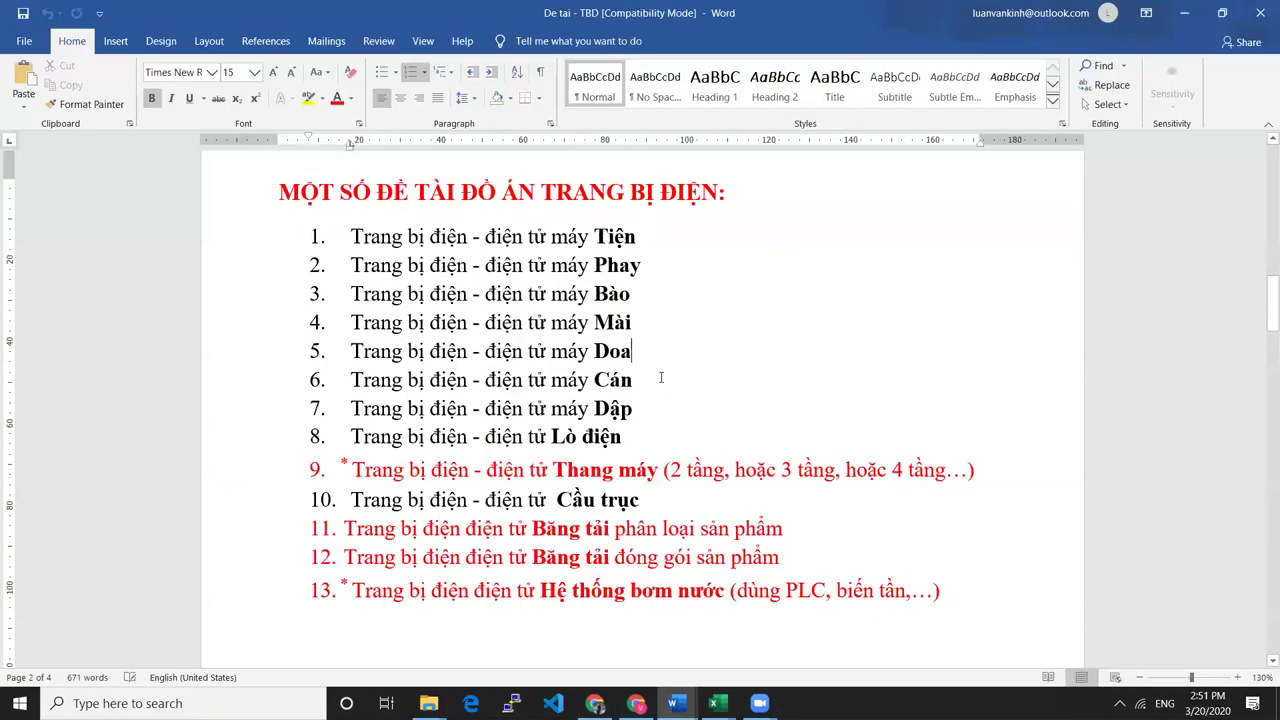
left_click(275, 442)
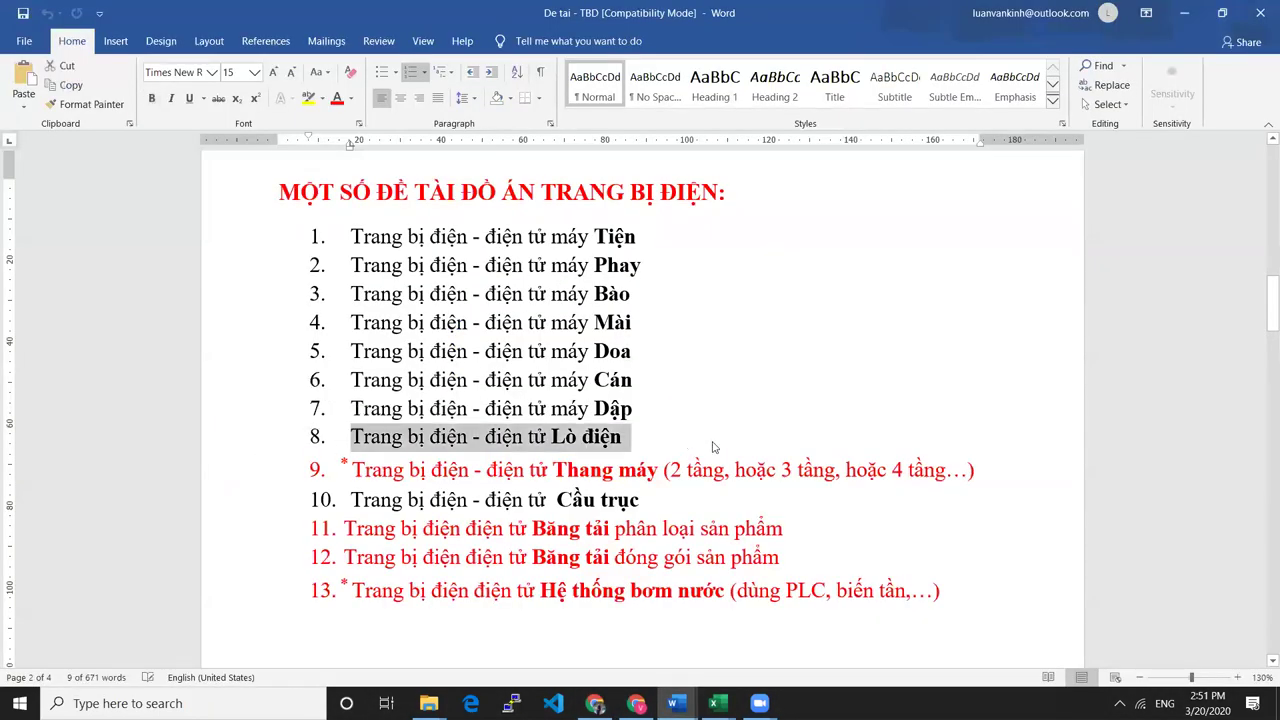
key("Right")
key("alt+Tab")
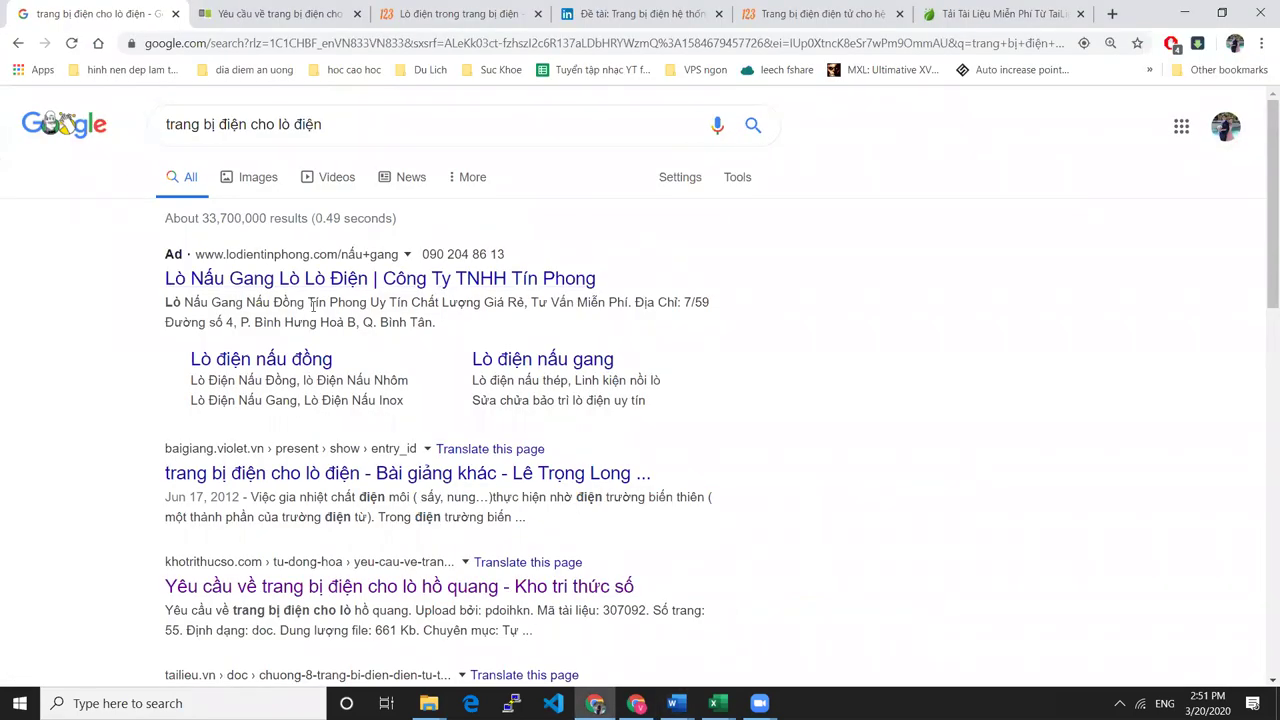
Open the 123doc result 'Lò điện trong trang bị điện' in a new tab and switch to it.
scroll(327, 420, "down", 4)
scroll(265, 365, "up", 1)
scroll(250, 372, "down", 1)
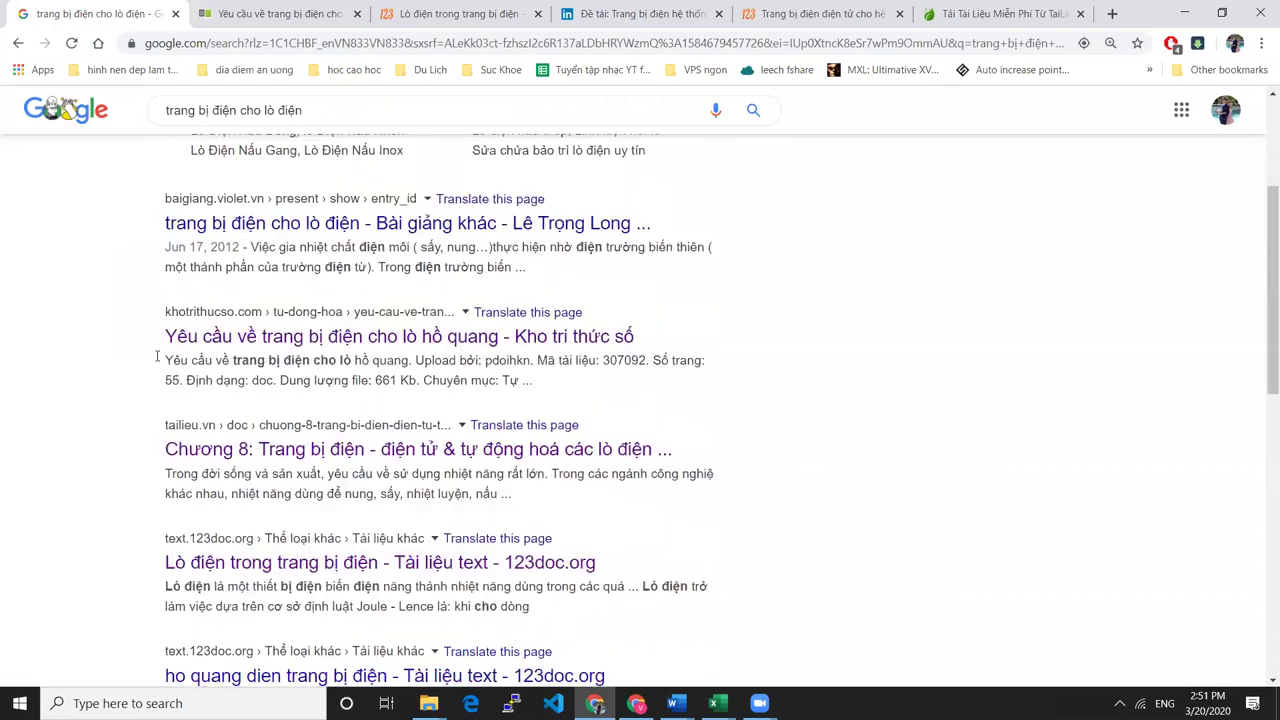
scroll(705, 325, "down", 1)
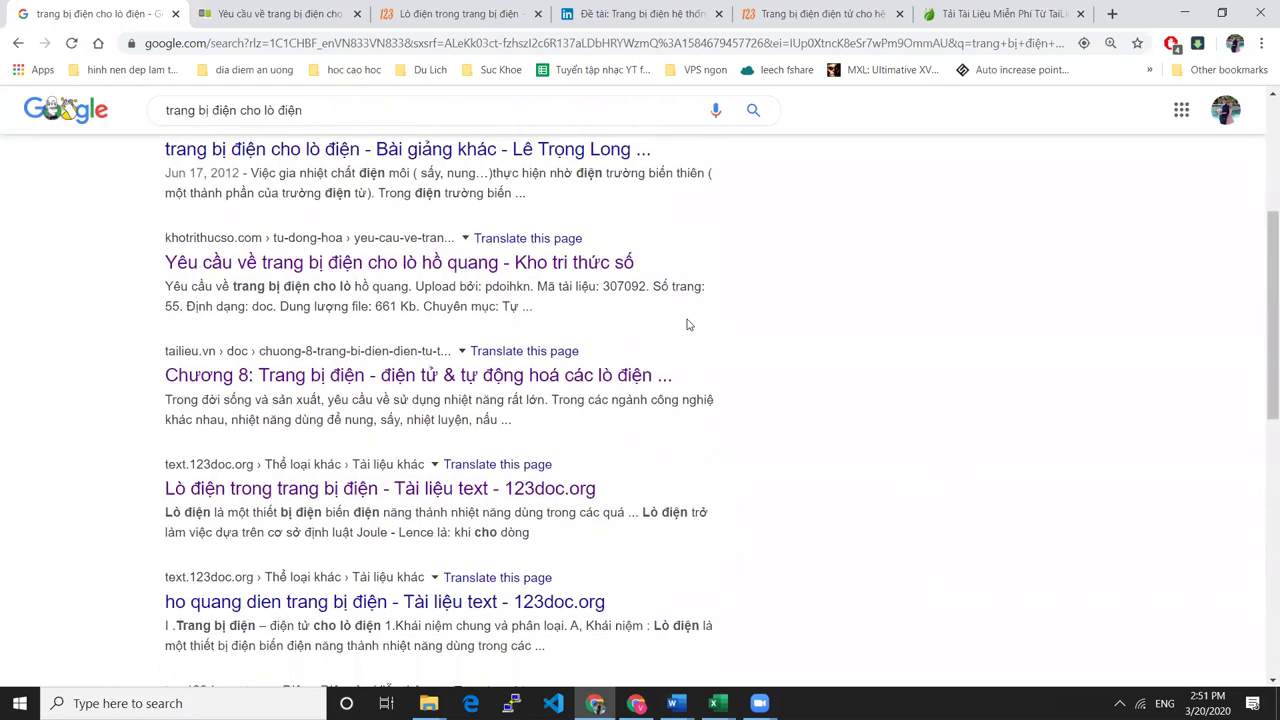
scroll(268, 332, "down", 2)
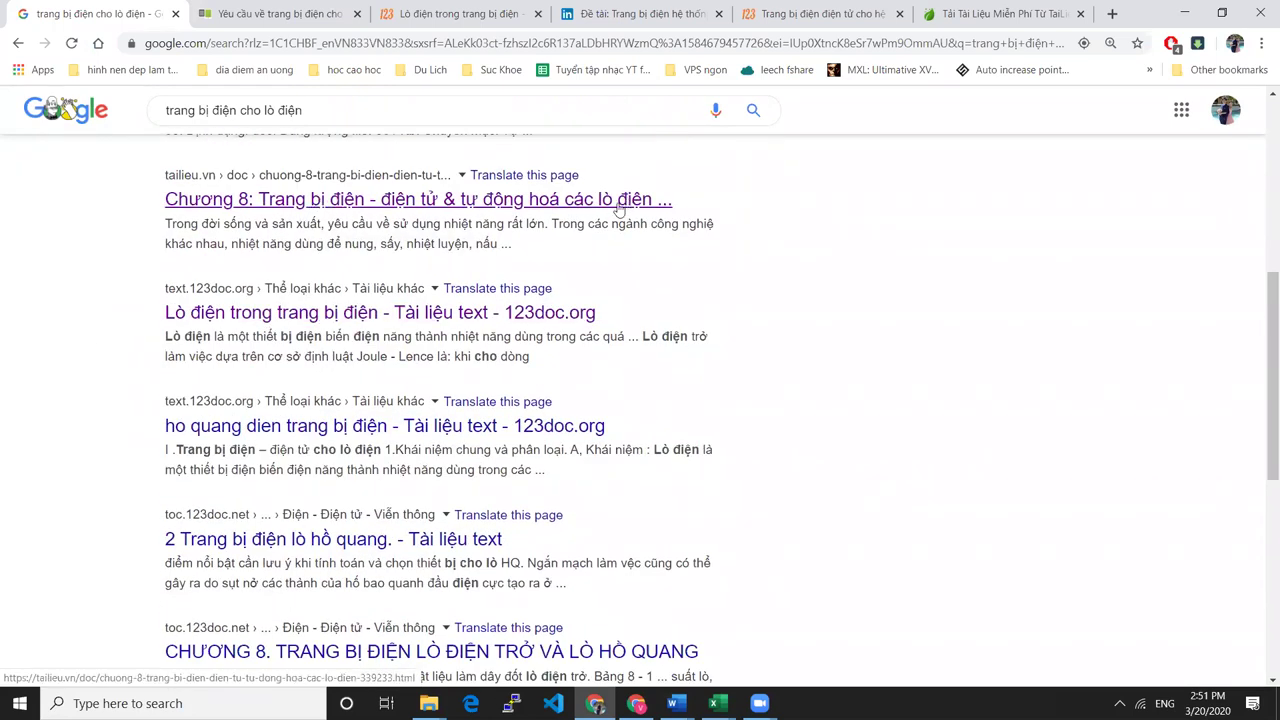
scroll(309, 330, "down", 1)
right_click(335, 238)
left_click(367, 253)
key("ctrl+Tab")
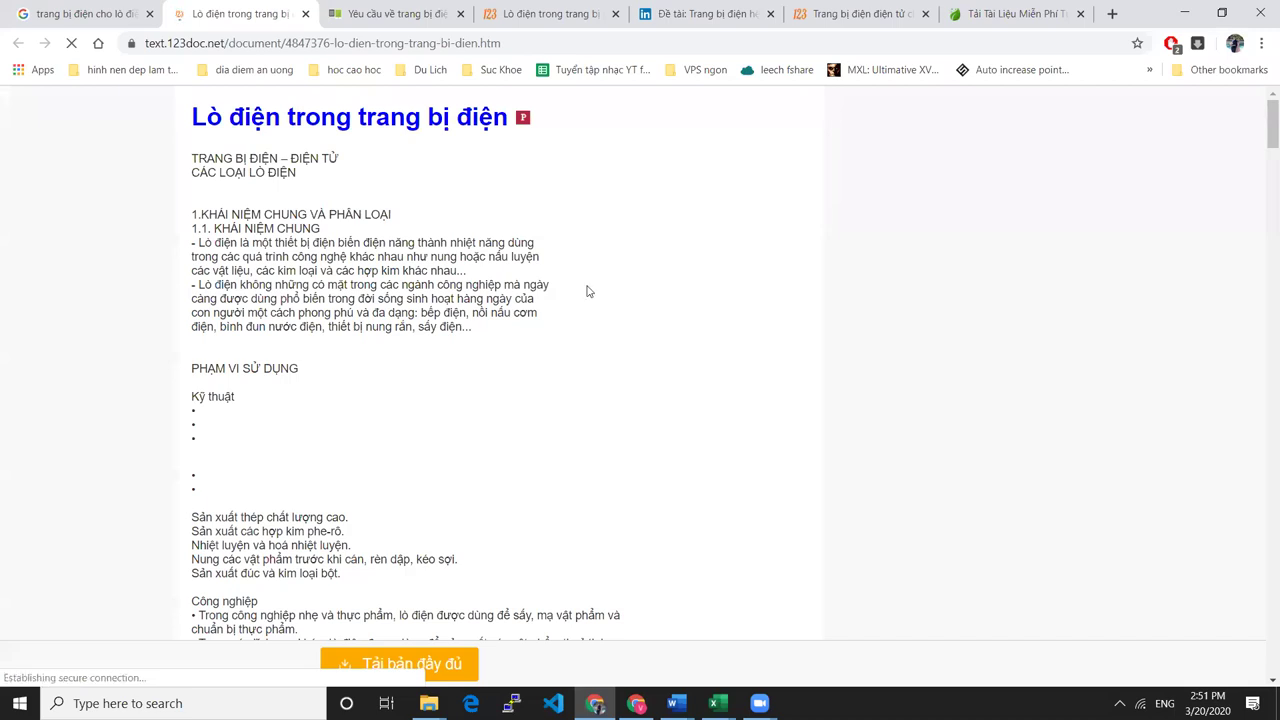
Open the full 44-page Lò điện document in a new tab via 'Tải bản đầy đủ ngay'.
scroll(586, 311, "down", 8)
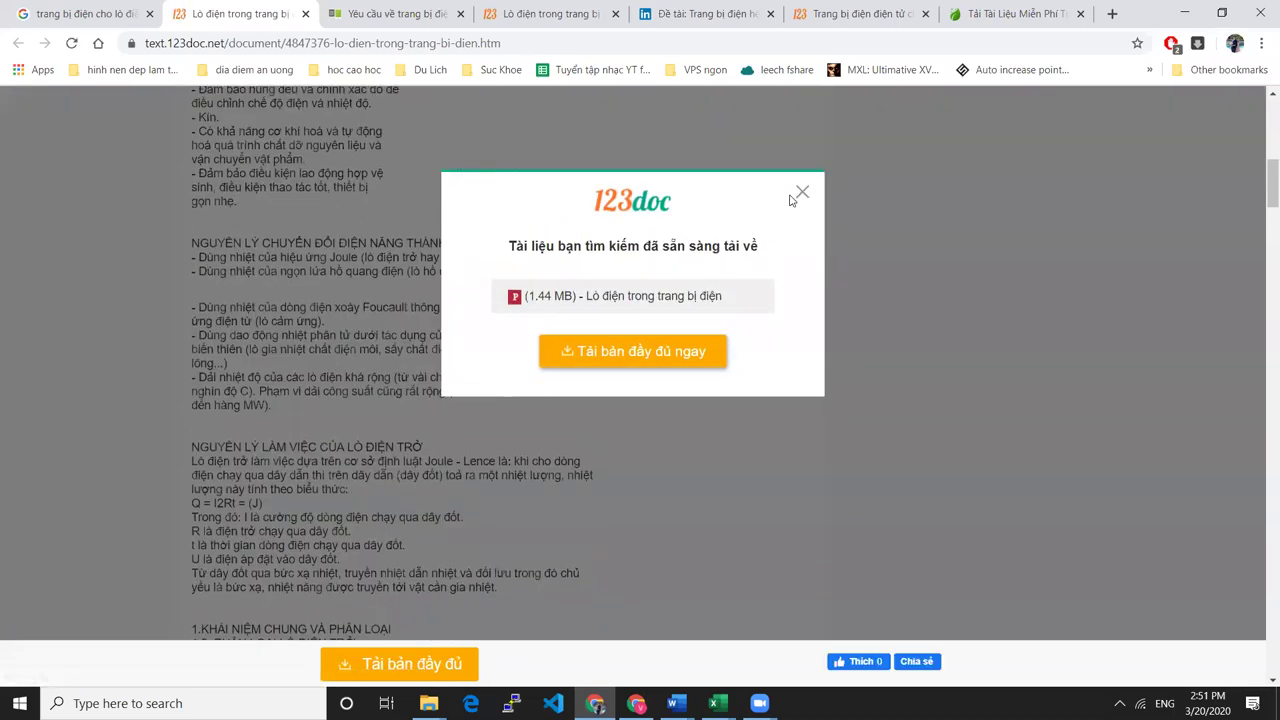
left_click(800, 194)
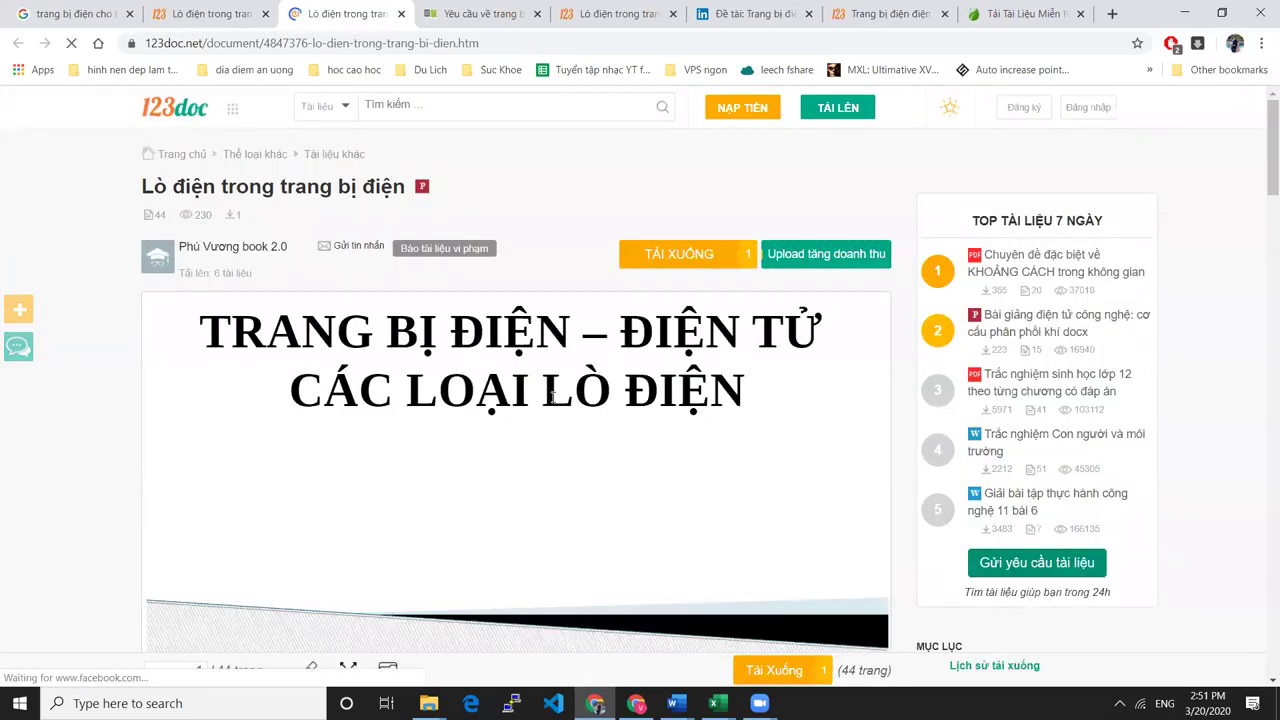
scroll(552, 400, "down", 7)
scroll(552, 400, "down", 12)
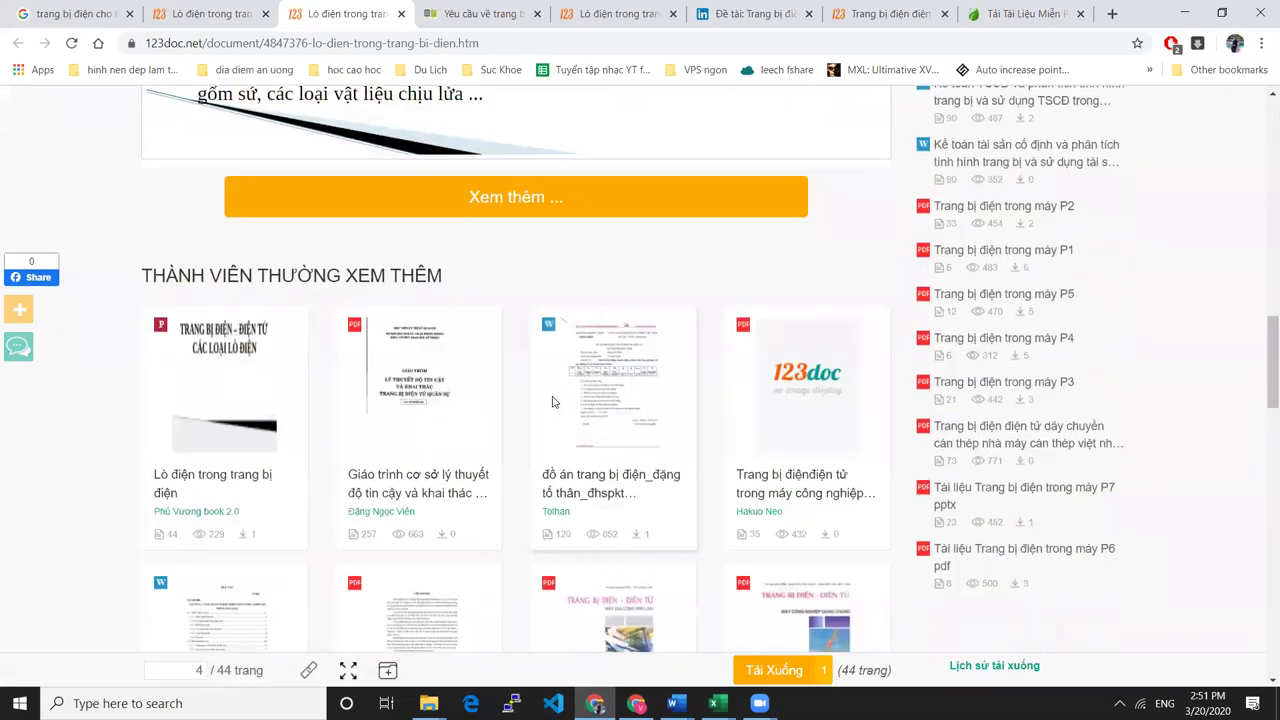
scroll(552, 400, "up", 5)
Go back to the document's text-version tab, then to the Google results tab.
left_click(148, 11)
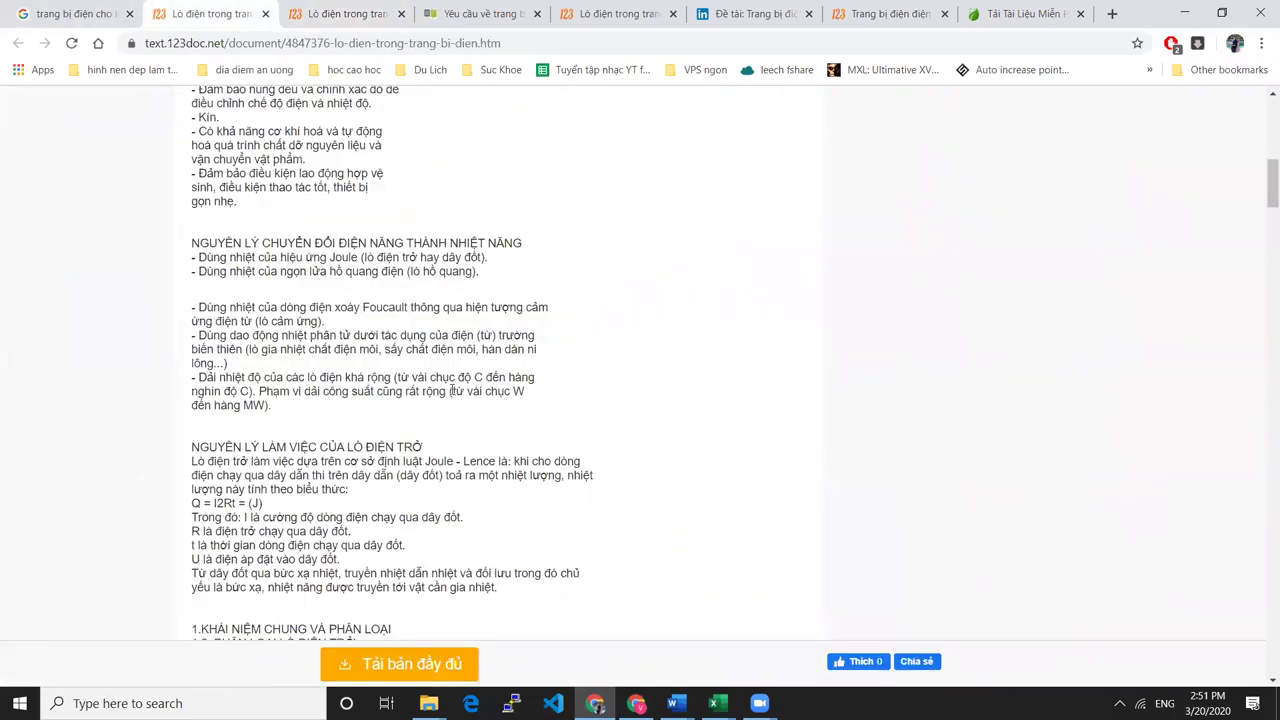
scroll(470, 403, "up", 7)
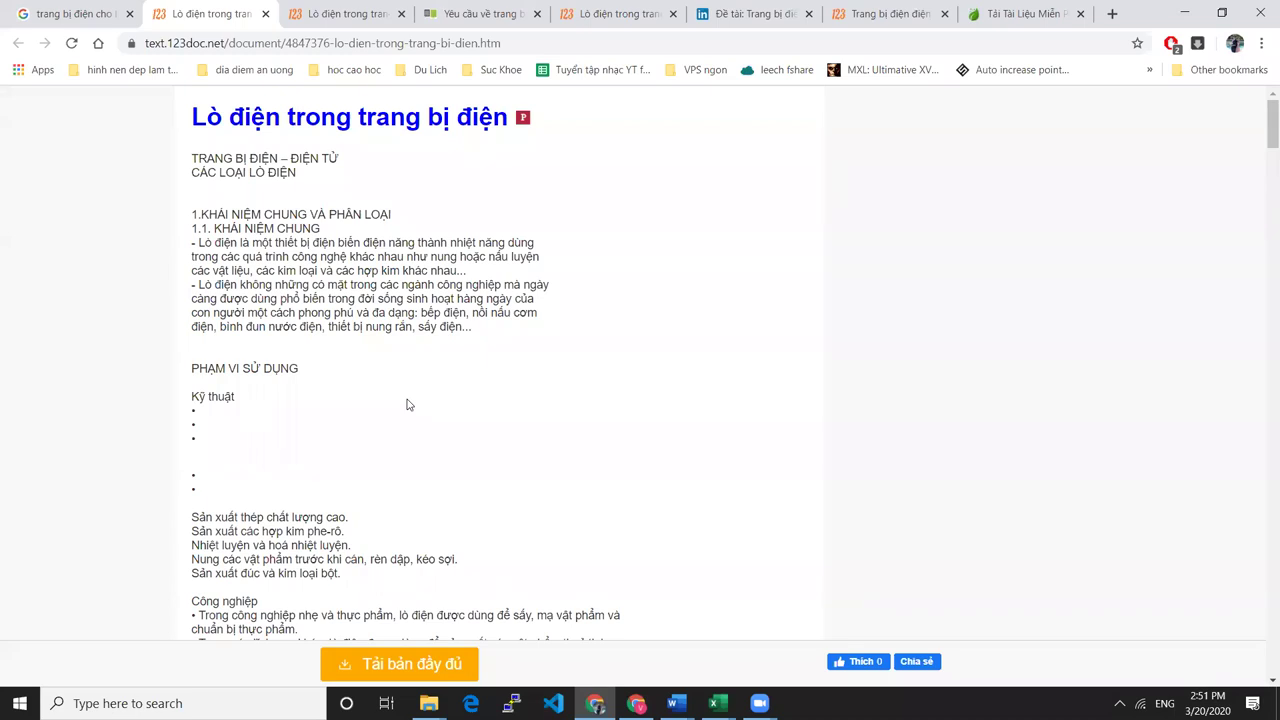
left_click(55, 13)
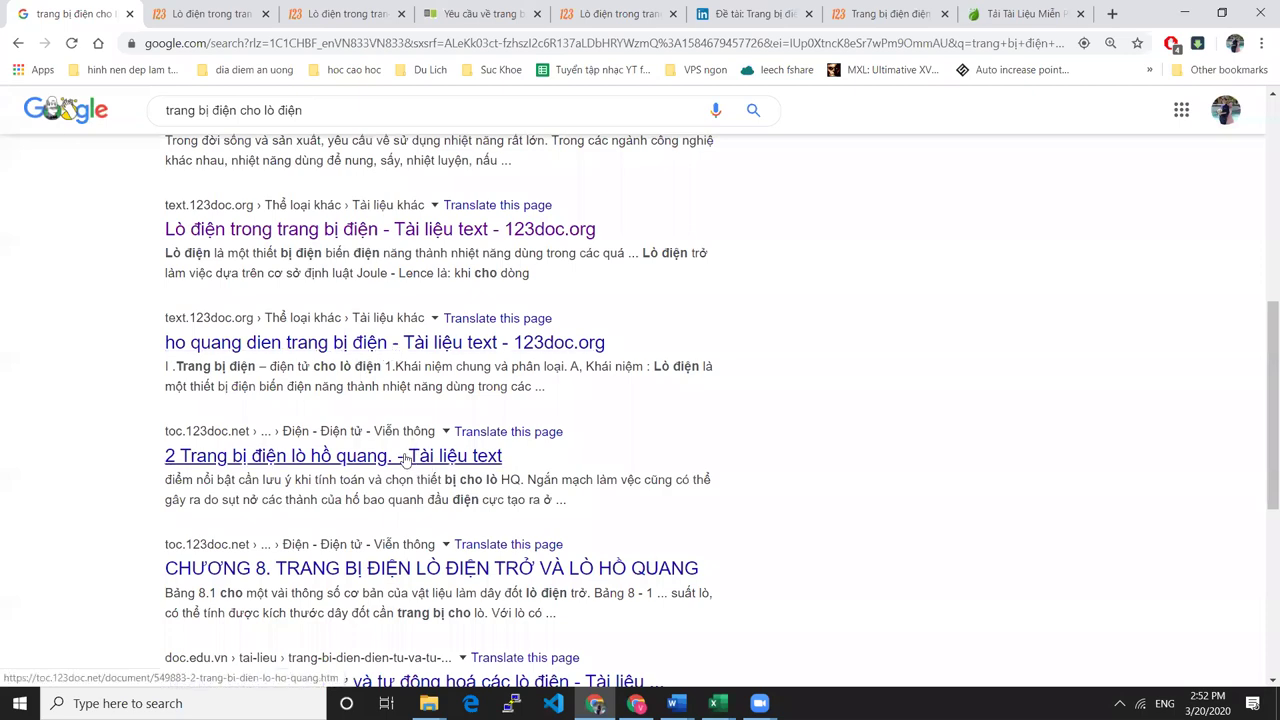
Close the duplicate 123doc Lò điện tab in Chrome.
scroll(378, 543, "down", 2)
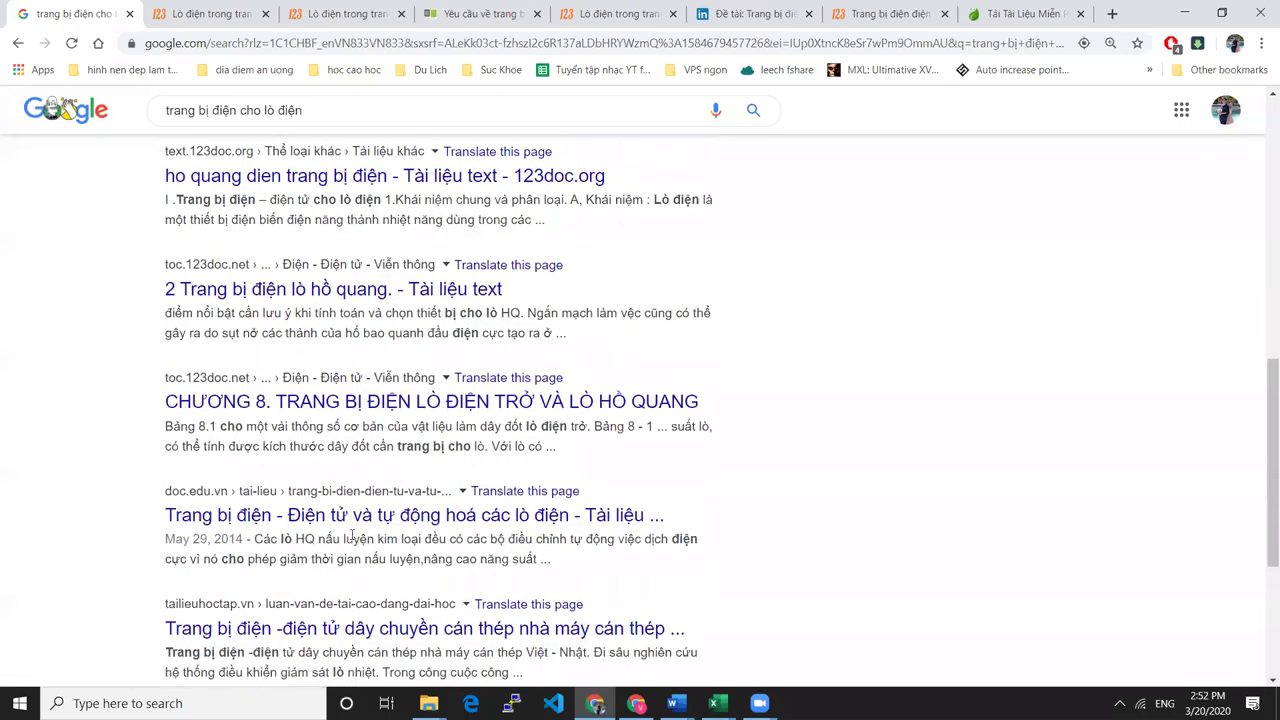
key("alt+Tab")
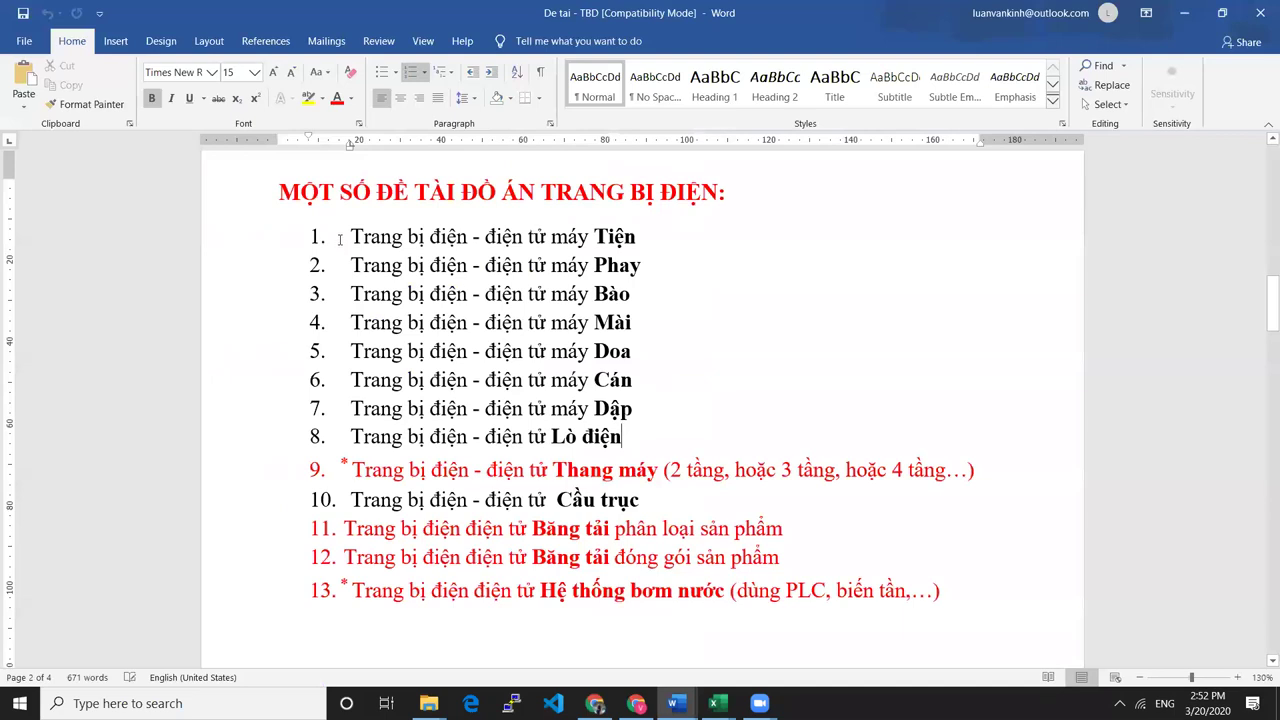
key("alt+Tab")
scroll(383, 461, "down", 2)
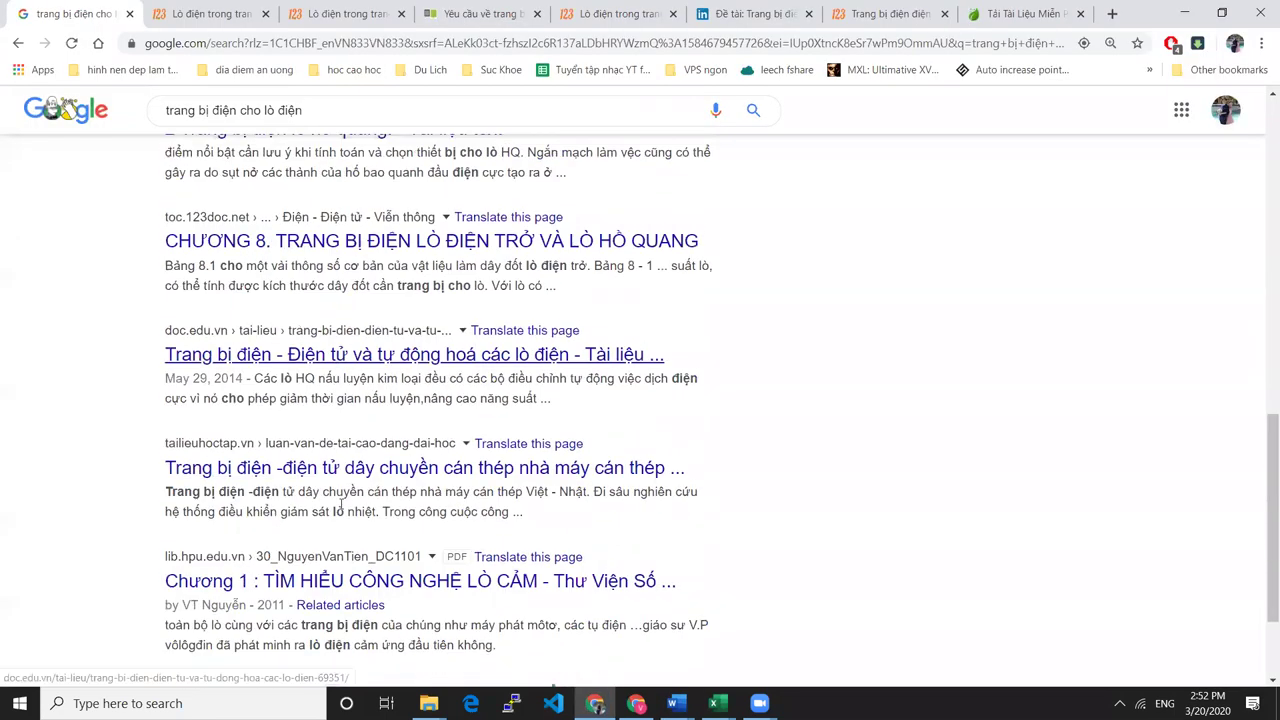
scroll(383, 461, "down", 2)
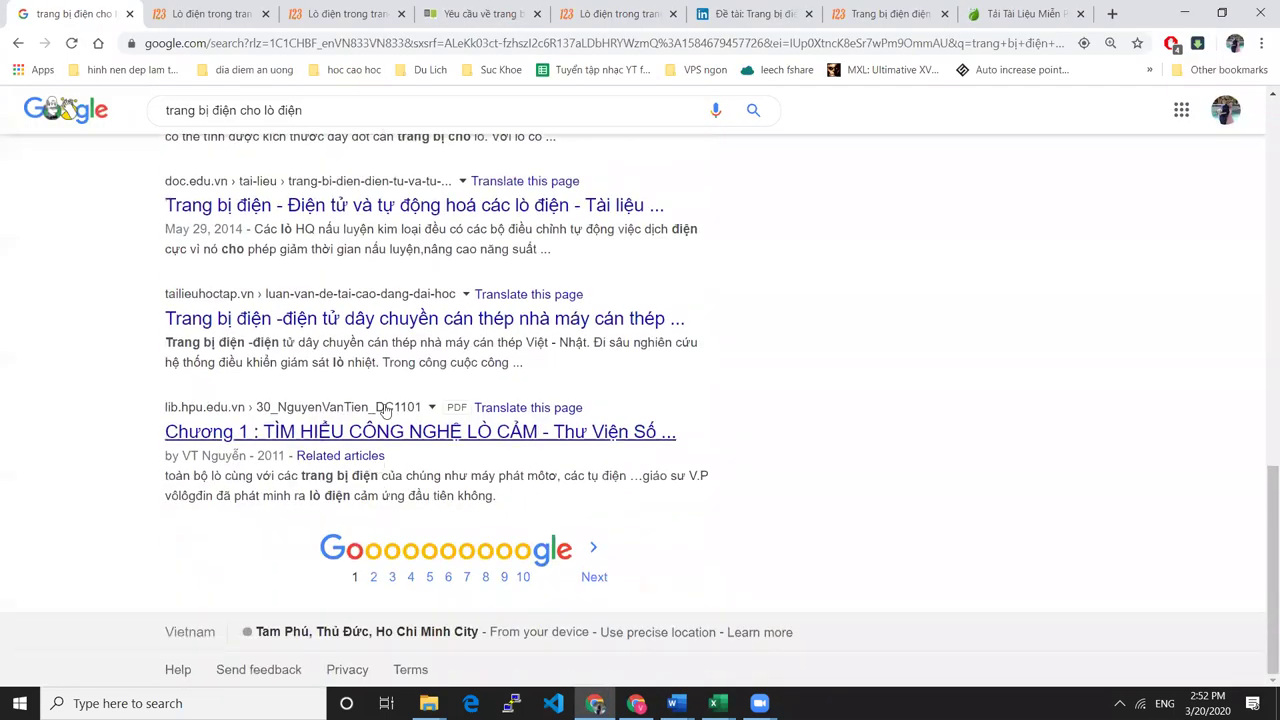
scroll(386, 430, "up", 15)
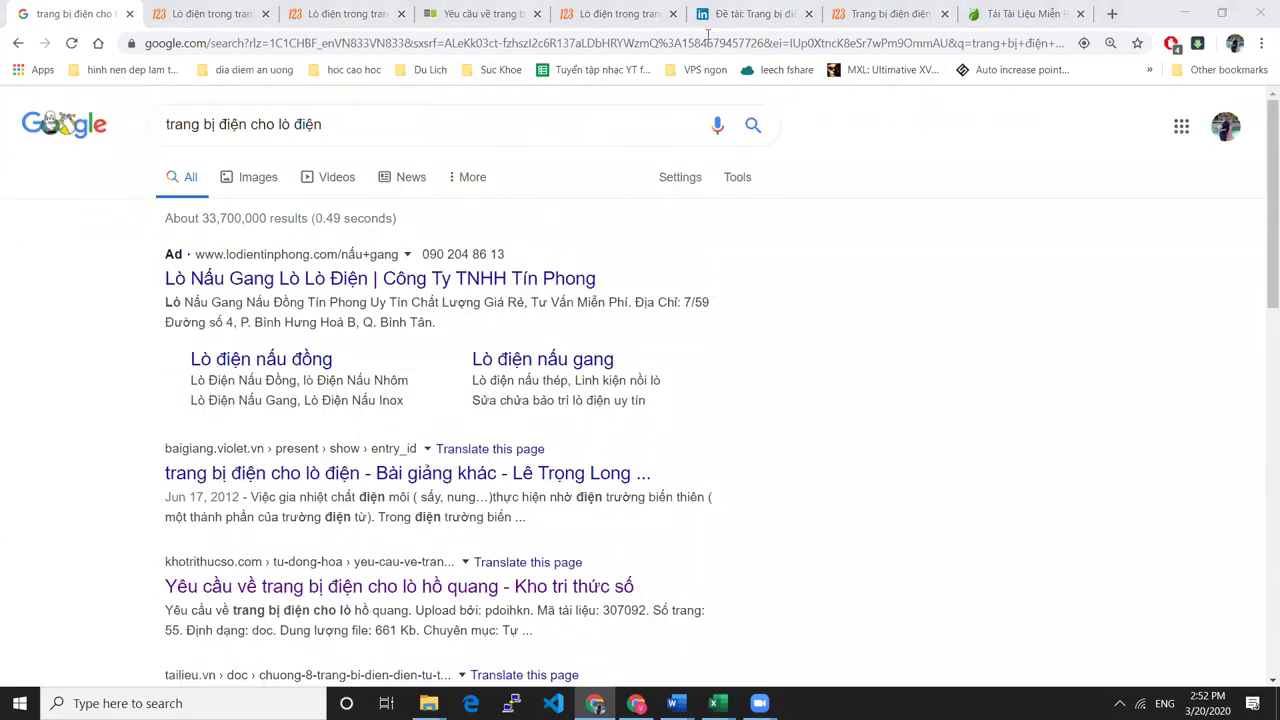
left_click(588, 8)
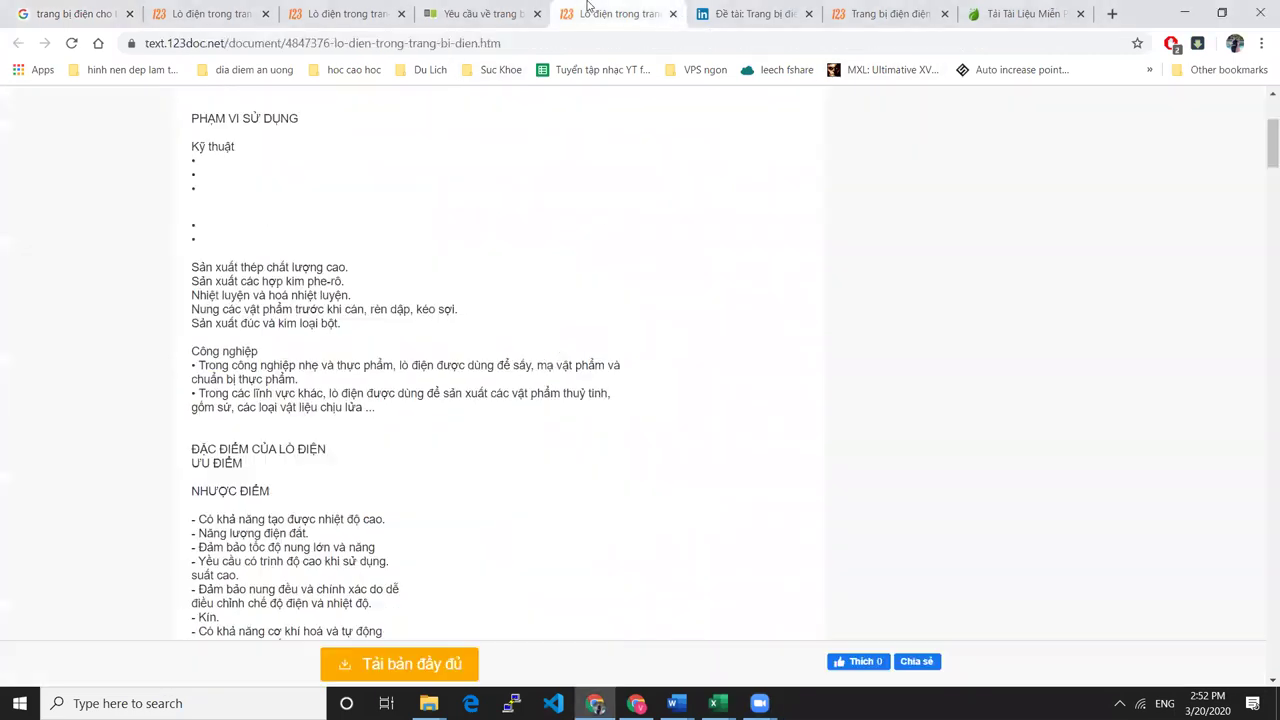
left_click(673, 14)
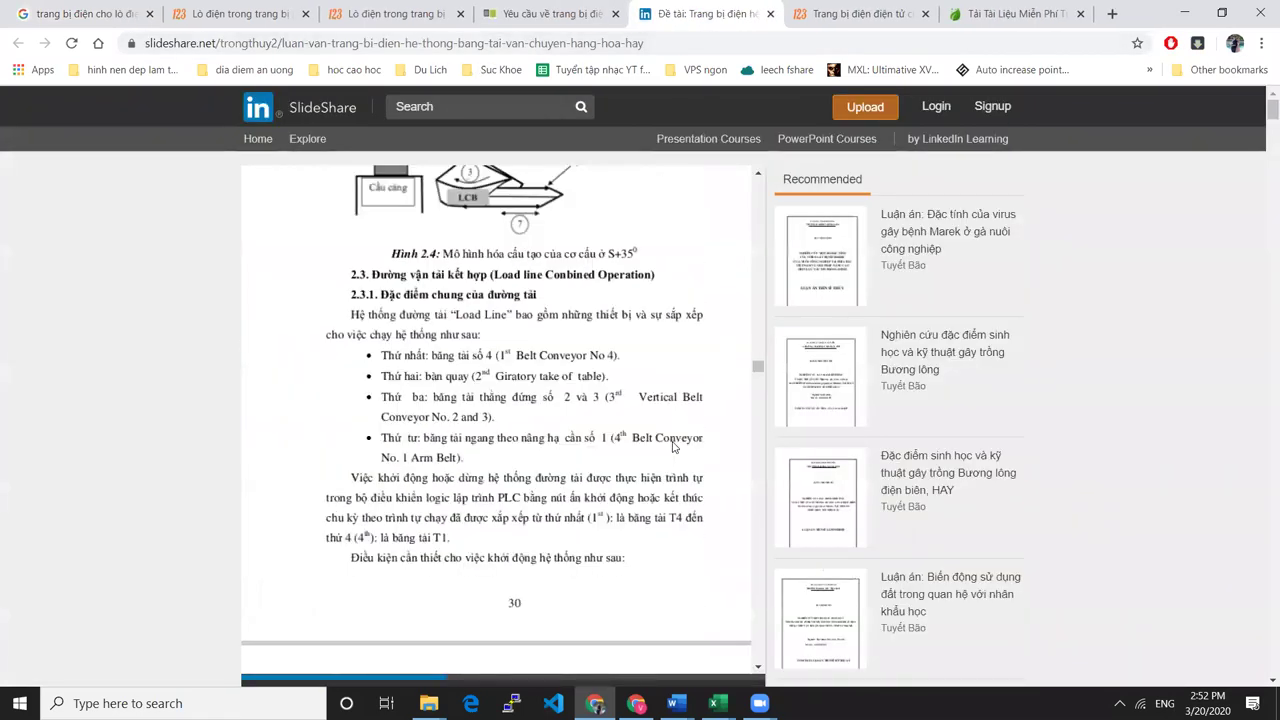
scroll(670, 412, "up", 10)
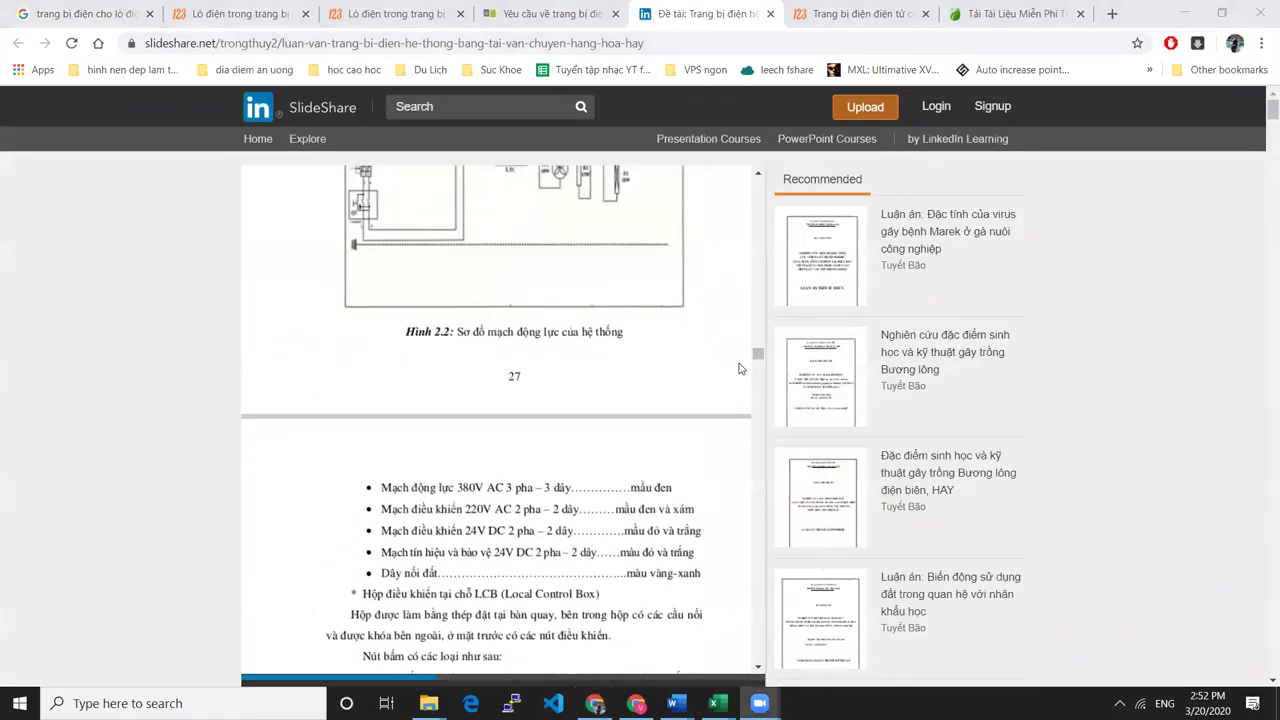
Return to Word's topic list and briefly highlight topic 11, the product-sorting conveyor line.
key("alt+Tab")
key("alt+Tab")
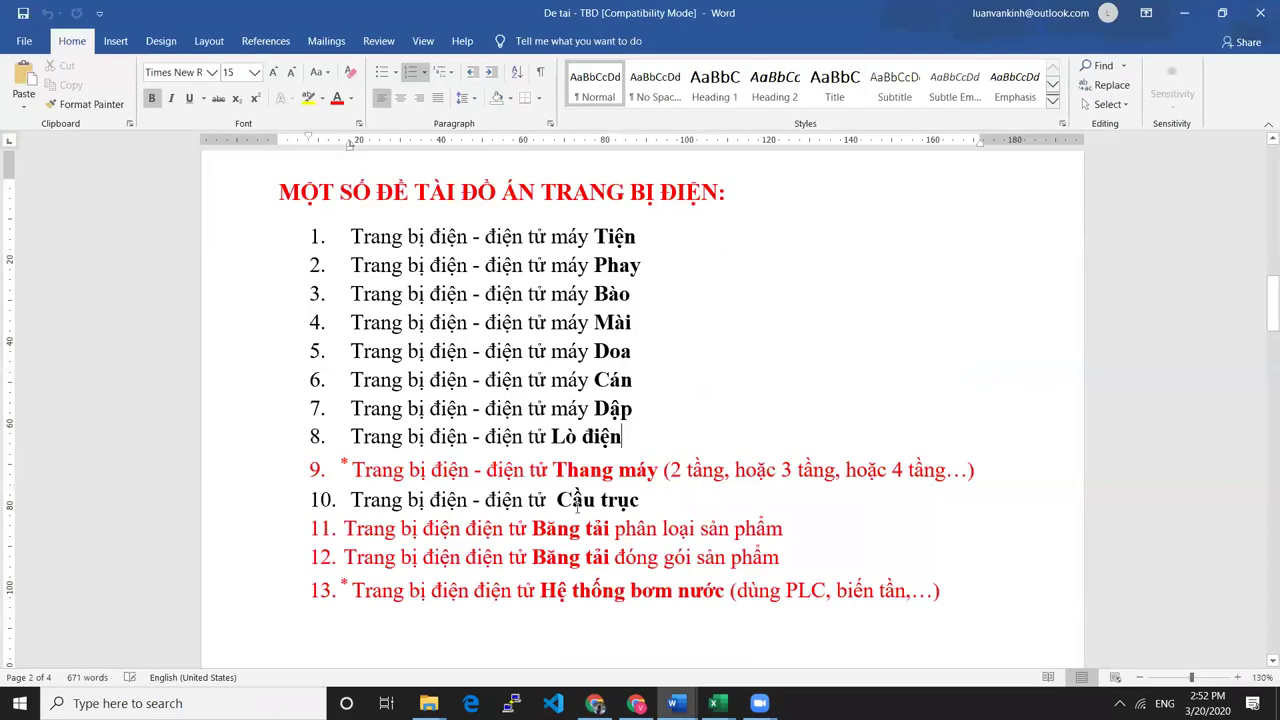
left_click_drag(344, 528, 794, 528)
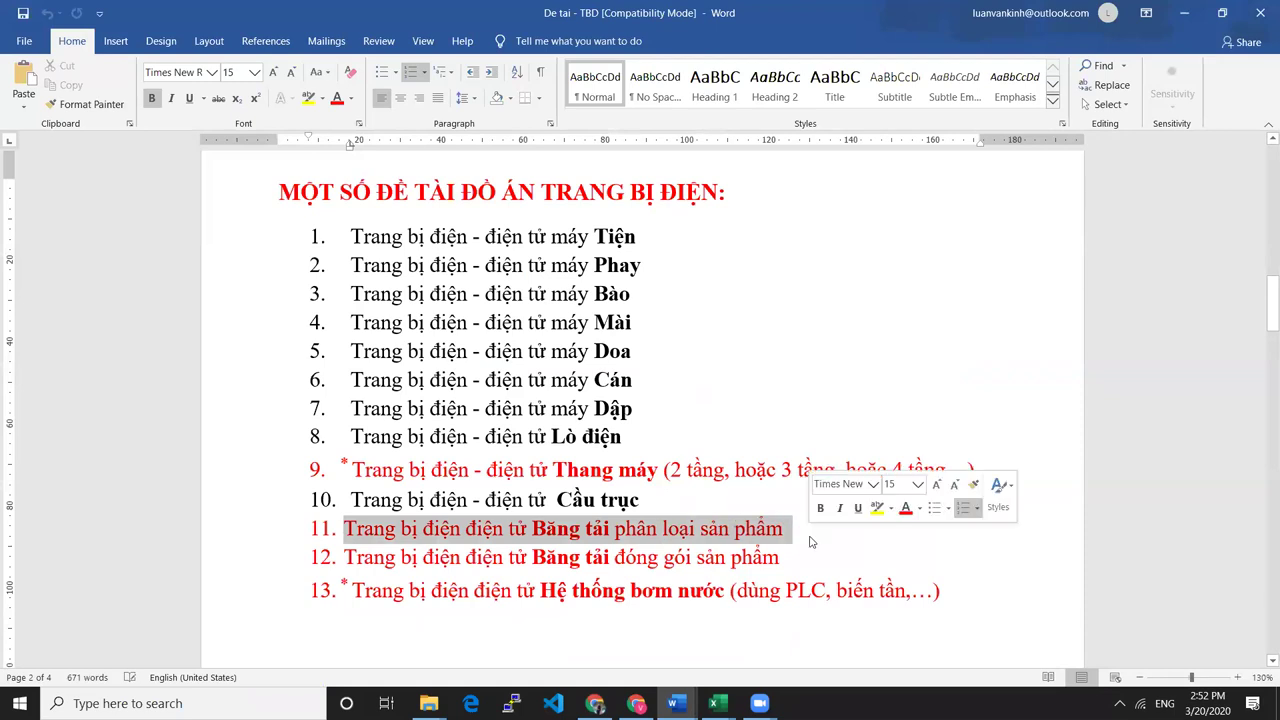
left_click(636, 557)
Switch to the SlideShare conveyor-belt thesis and page through it from the cover.
scroll(547, 286, "up", 2)
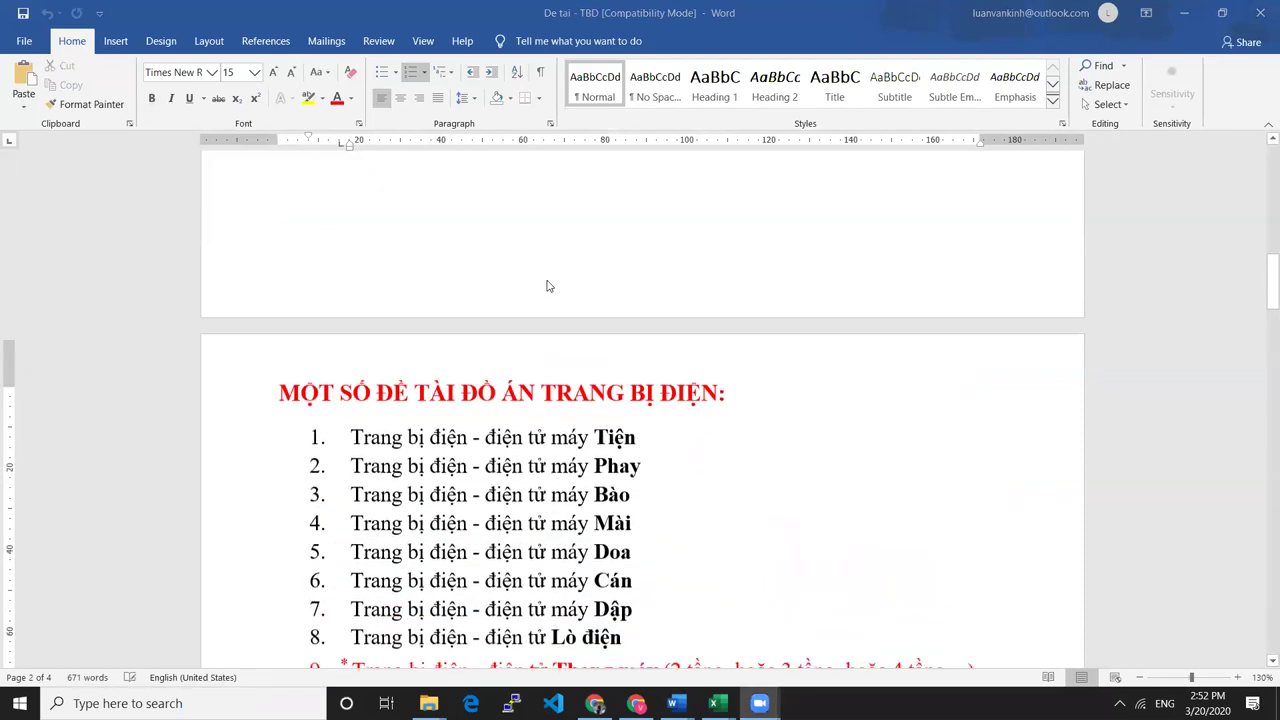
key("alt+Tab")
scroll(610, 322, "up", 10)
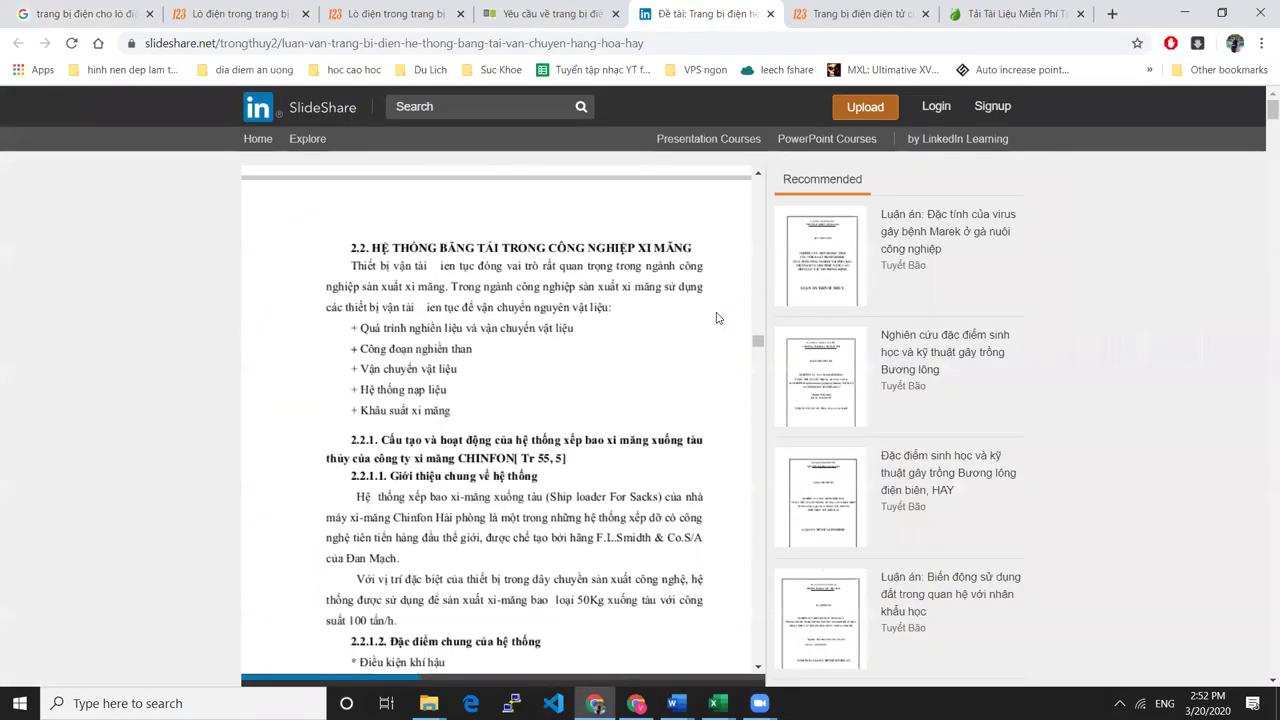
left_click_drag(757, 336, 732, 193)
scroll(540, 365, "down", 2)
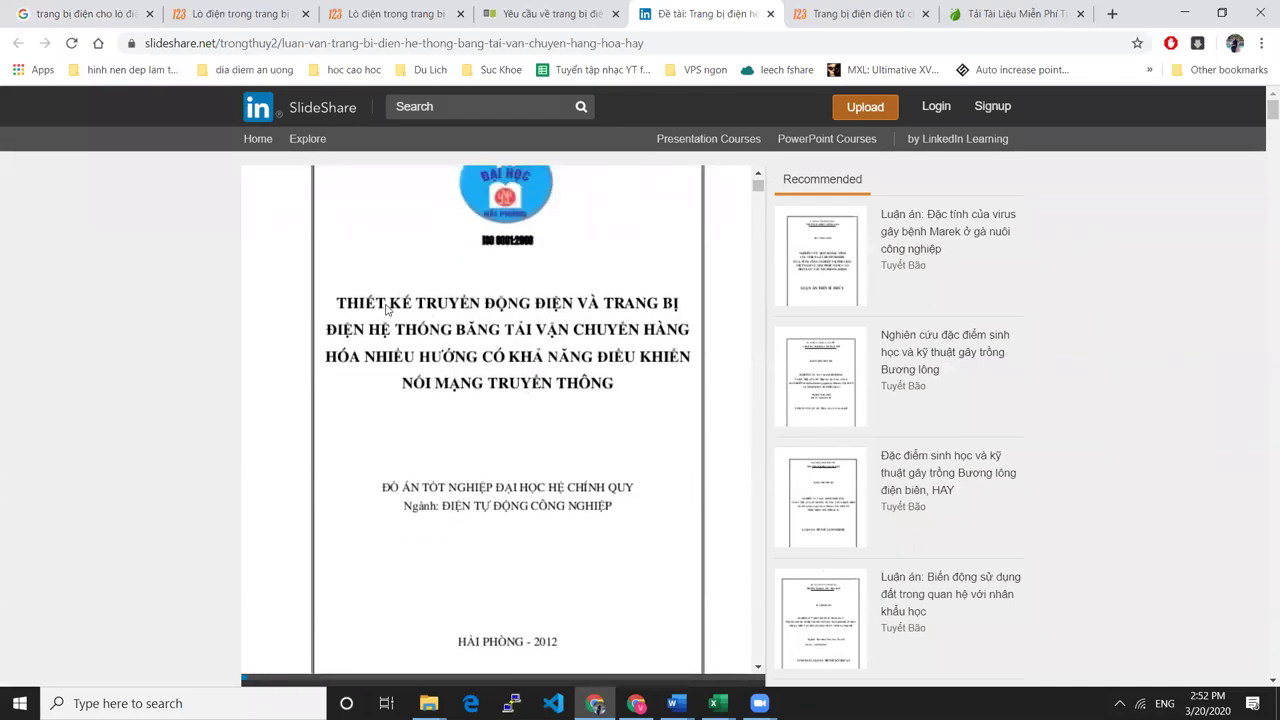
scroll(432, 330, "up", 2)
scroll(384, 482, "down", 1)
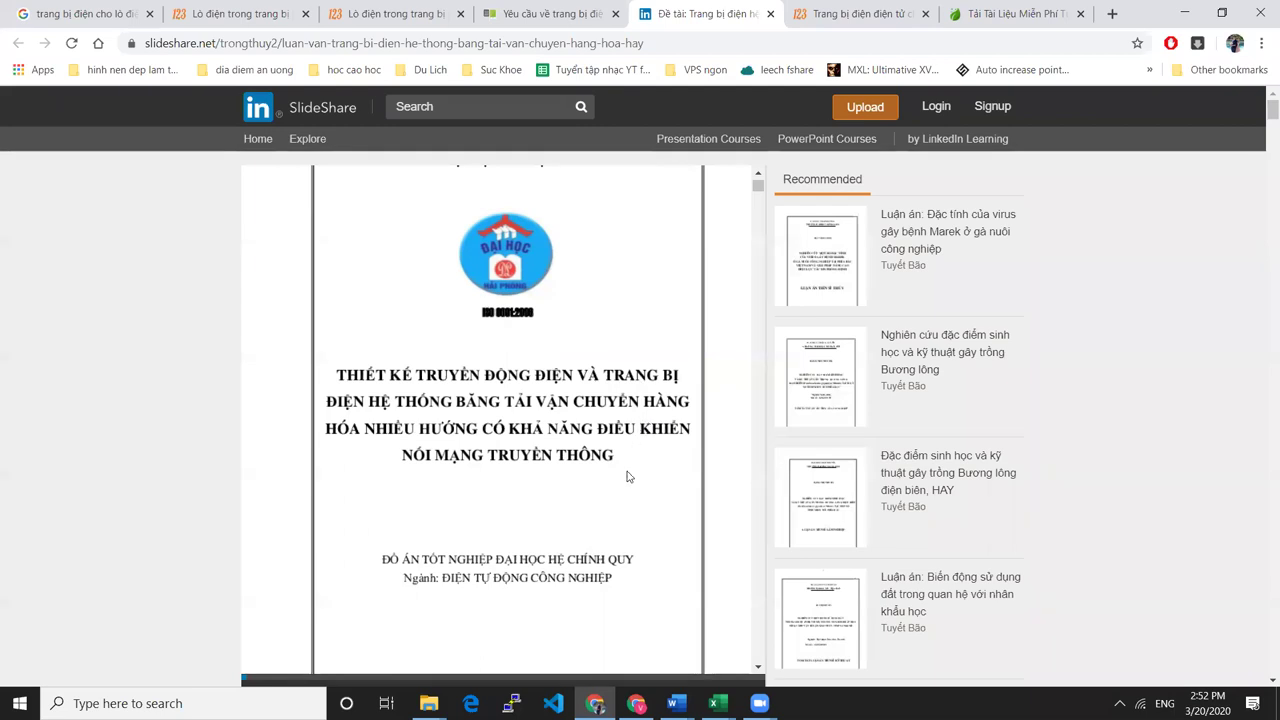
scroll(628, 477, "down", 15)
scroll(699, 362, "down", 10)
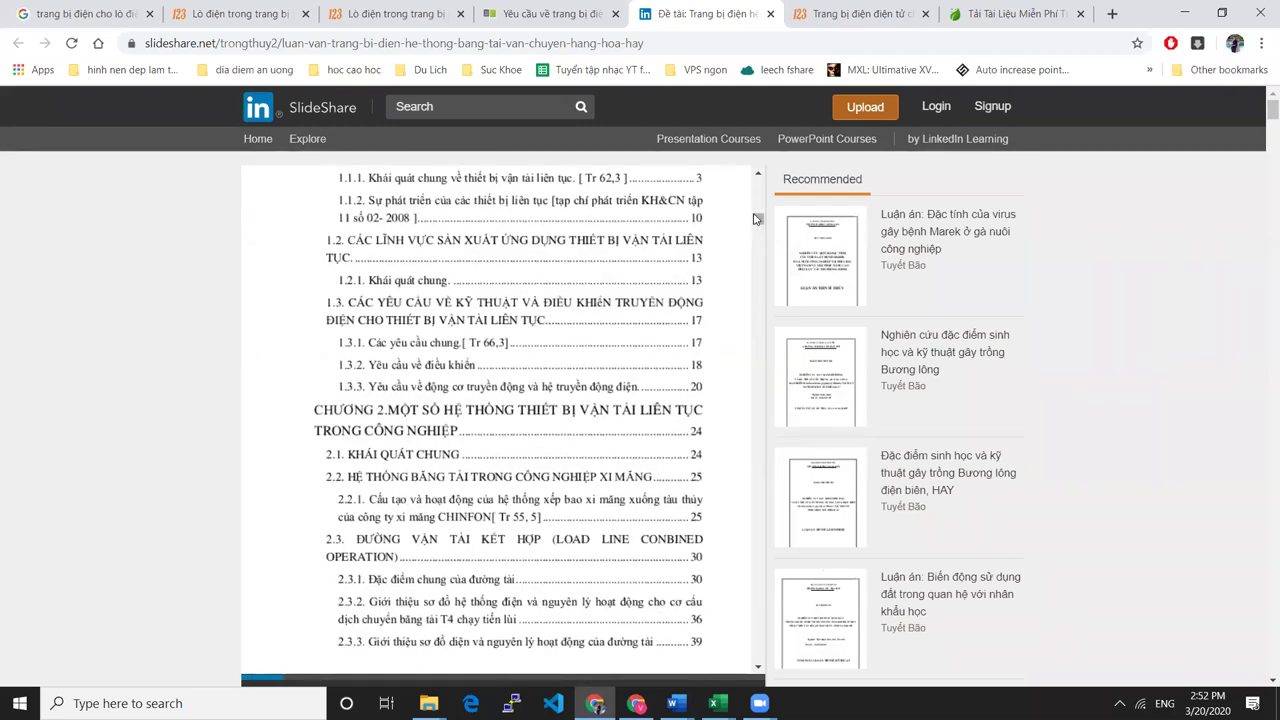
scroll(585, 398, "down", 6)
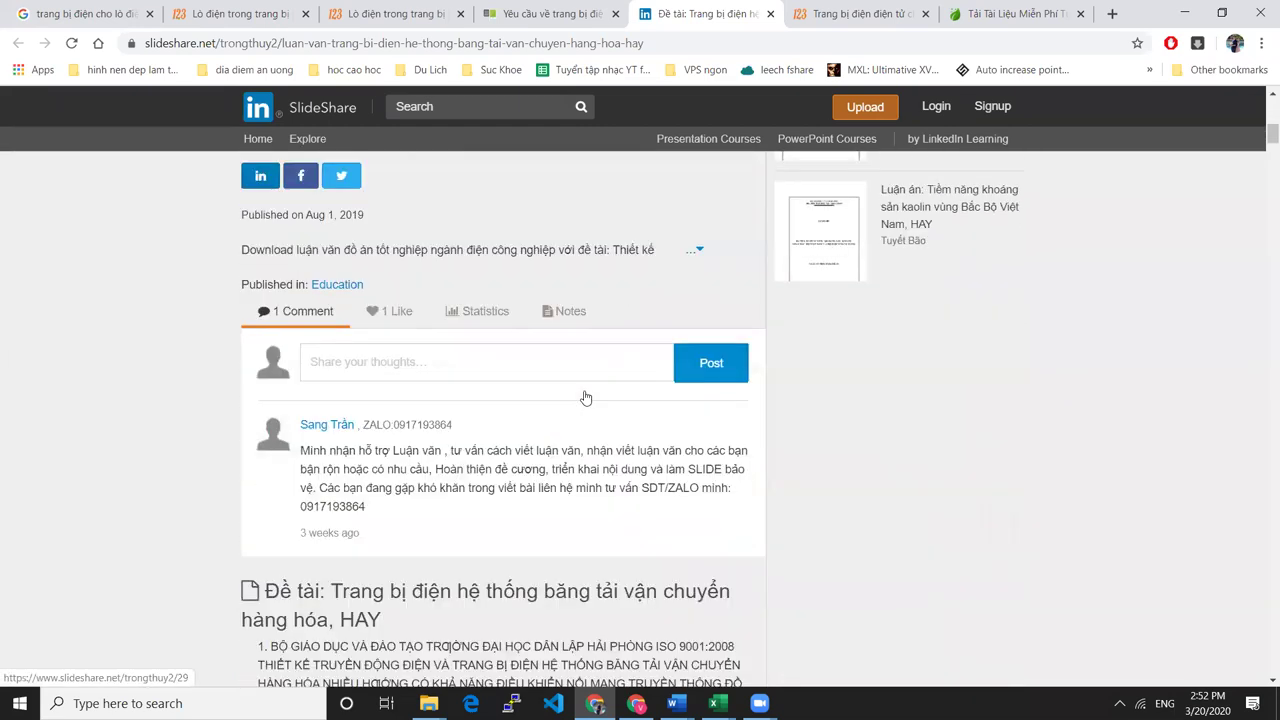
scroll(585, 398, "up", 3)
scroll(543, 428, "down", 2)
scroll(560, 440, "up", 3)
scroll(565, 442, "down", 3)
scroll(724, 275, "up", 3)
scroll(968, 328, "up", 3)
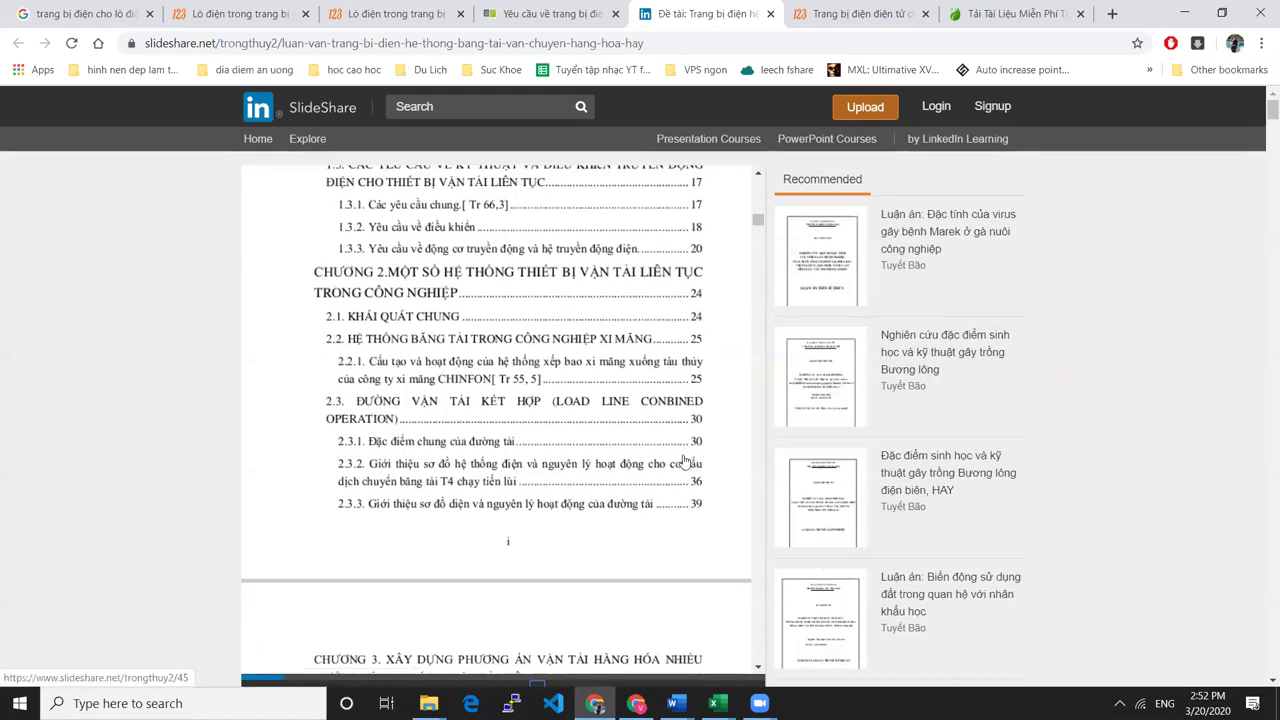
Move further into the thesis chapters, then preview the Word windows including KE HOACH THUC HIEN DE TAI.
left_click_drag(757, 222, 655, 370)
scroll(655, 370, "down", 15)
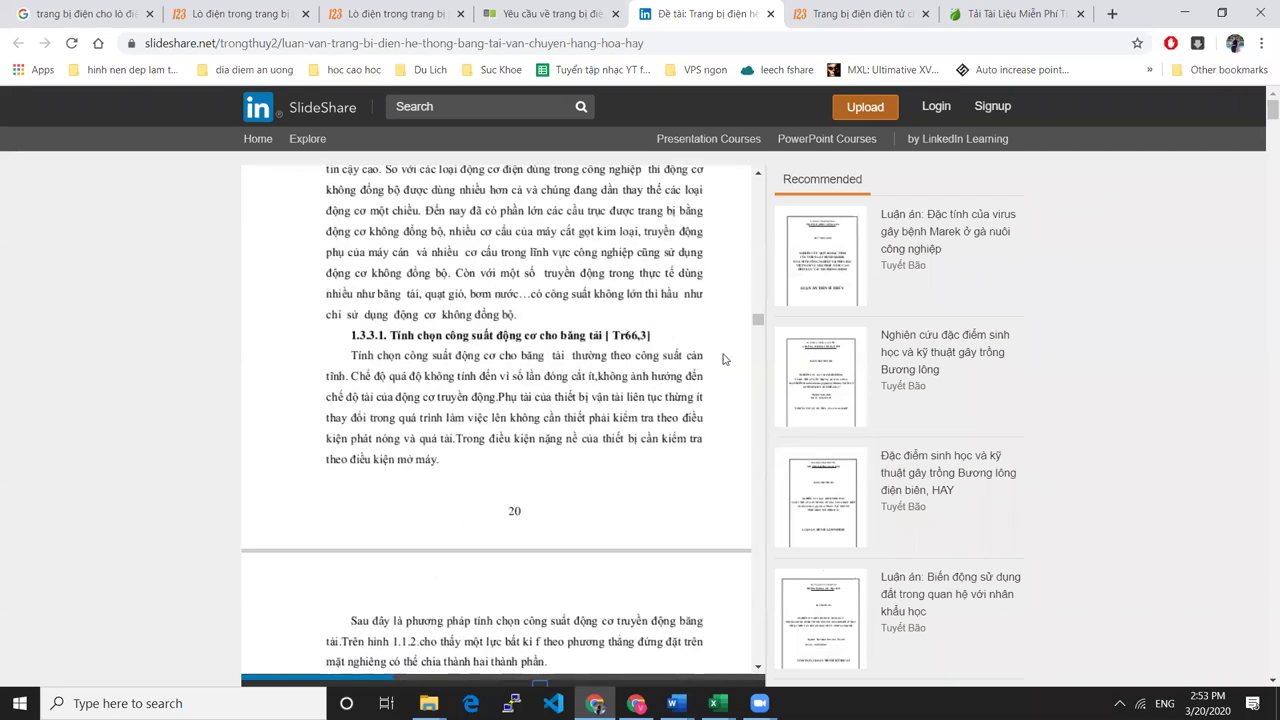
scroll(715, 370, "down", 6)
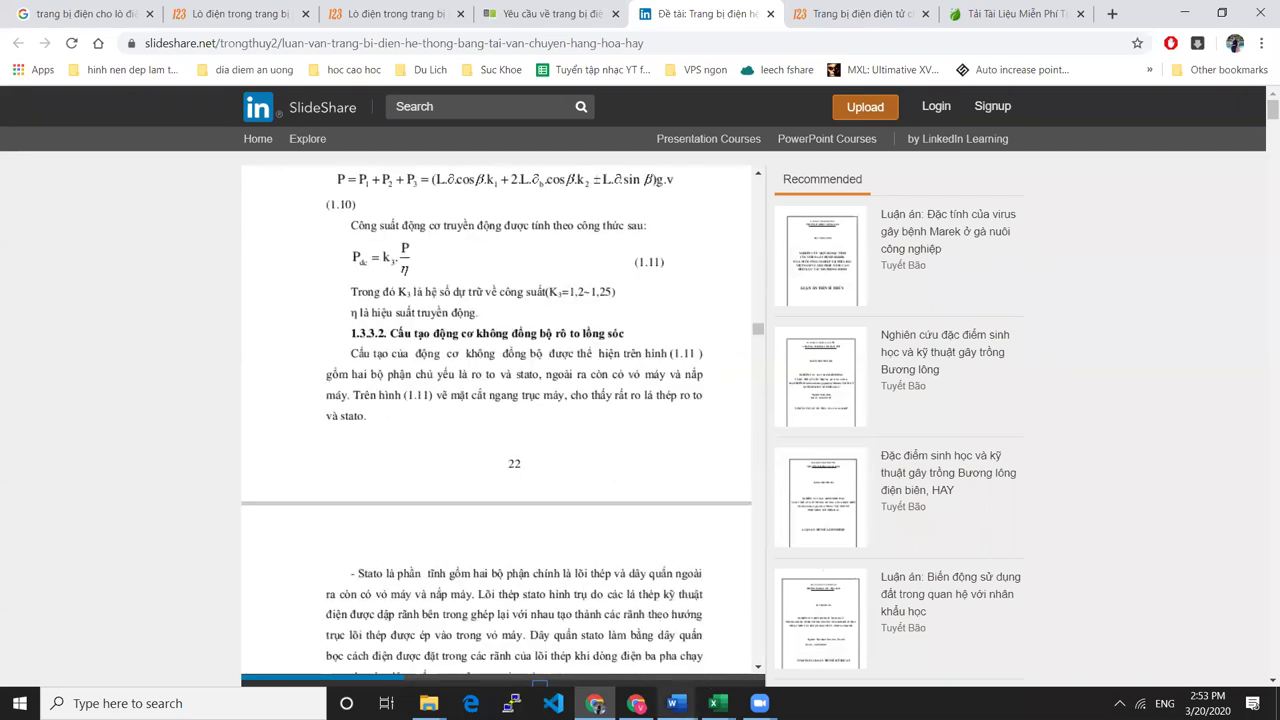
mouse_move(676, 703)
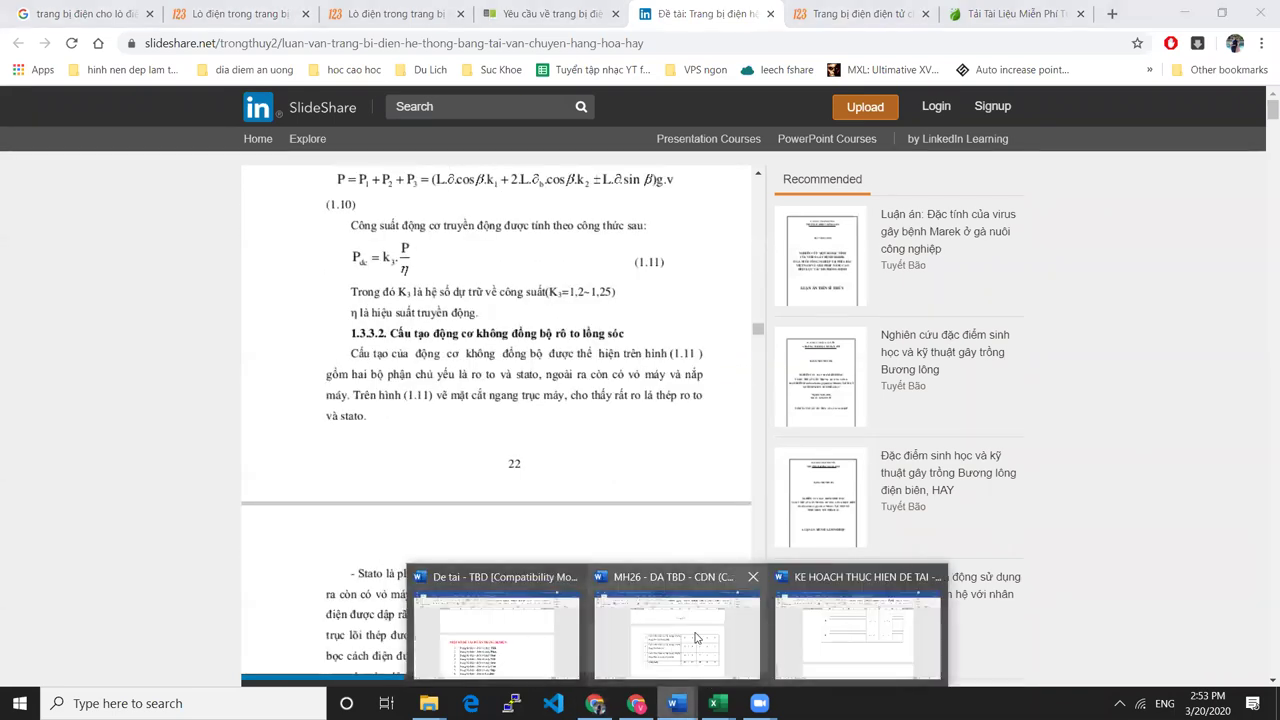
mouse_move(697, 638)
mouse_move(843, 636)
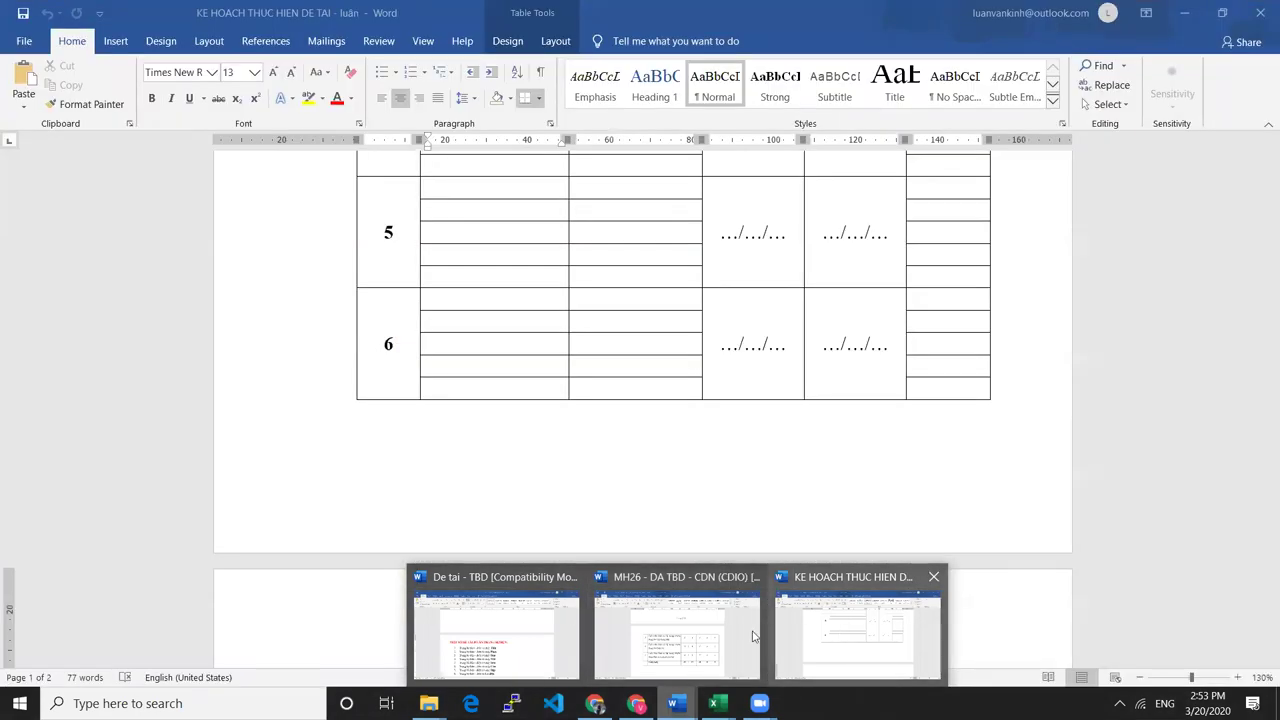
In De tai - TBD, highlight assessment criterion row 1.1, then return to the SlideShare thesis.
left_click(497, 630)
scroll(709, 386, "up", 5)
scroll(600, 380, "down", 3)
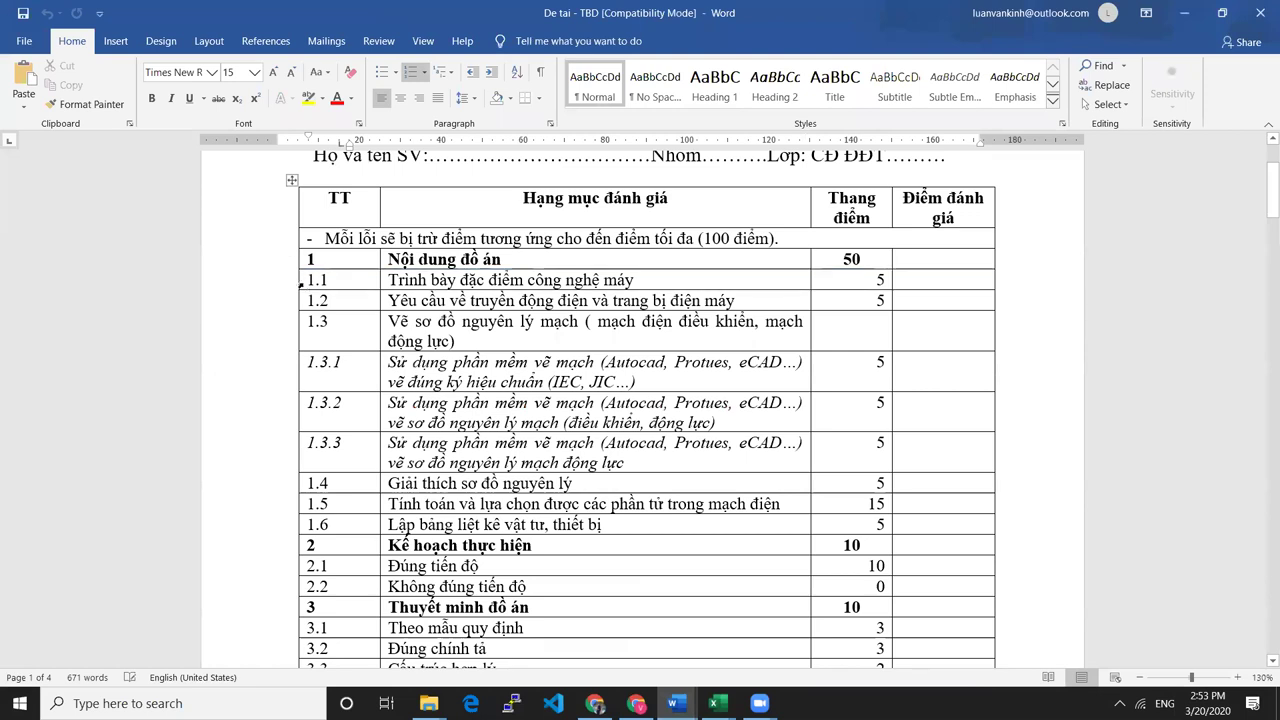
left_click_drag(312, 280, 664, 286)
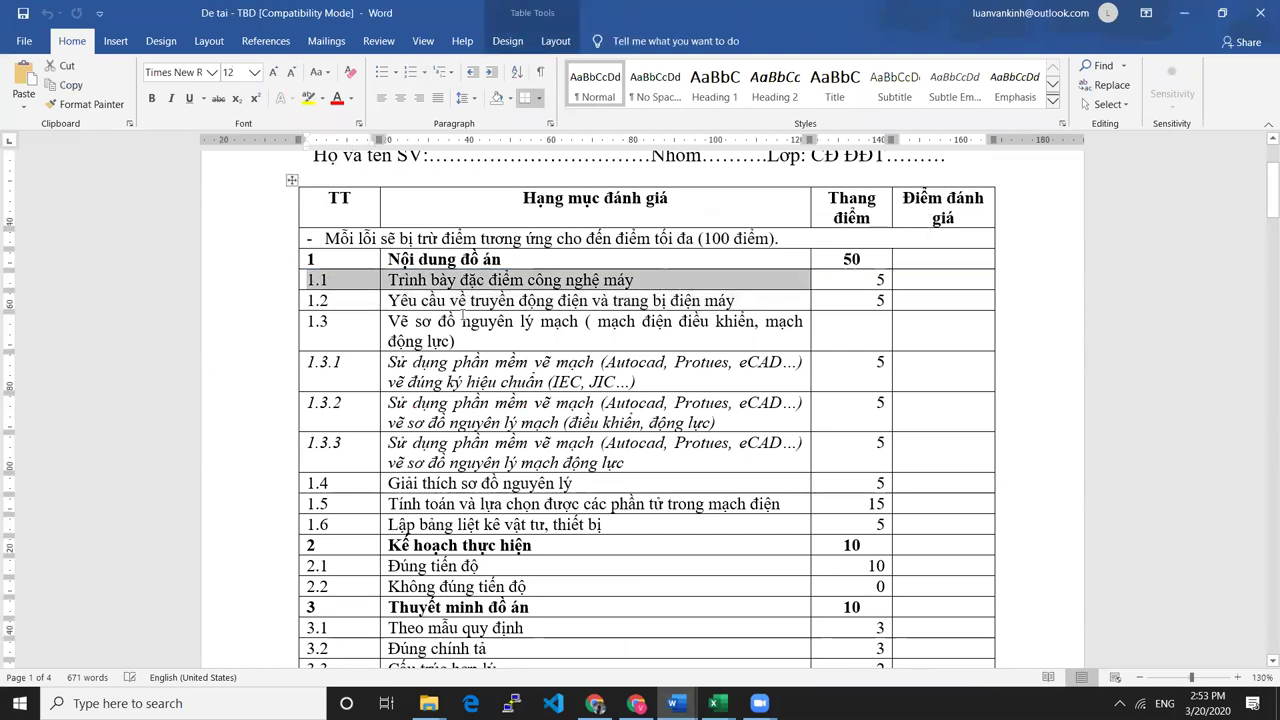
key("alt+Tab")
Scroll the conveyor-belt thesis back up until its MỤC LỤC page listing Chapters 1 and 2 appears.
scroll(757, 327, "up", 10)
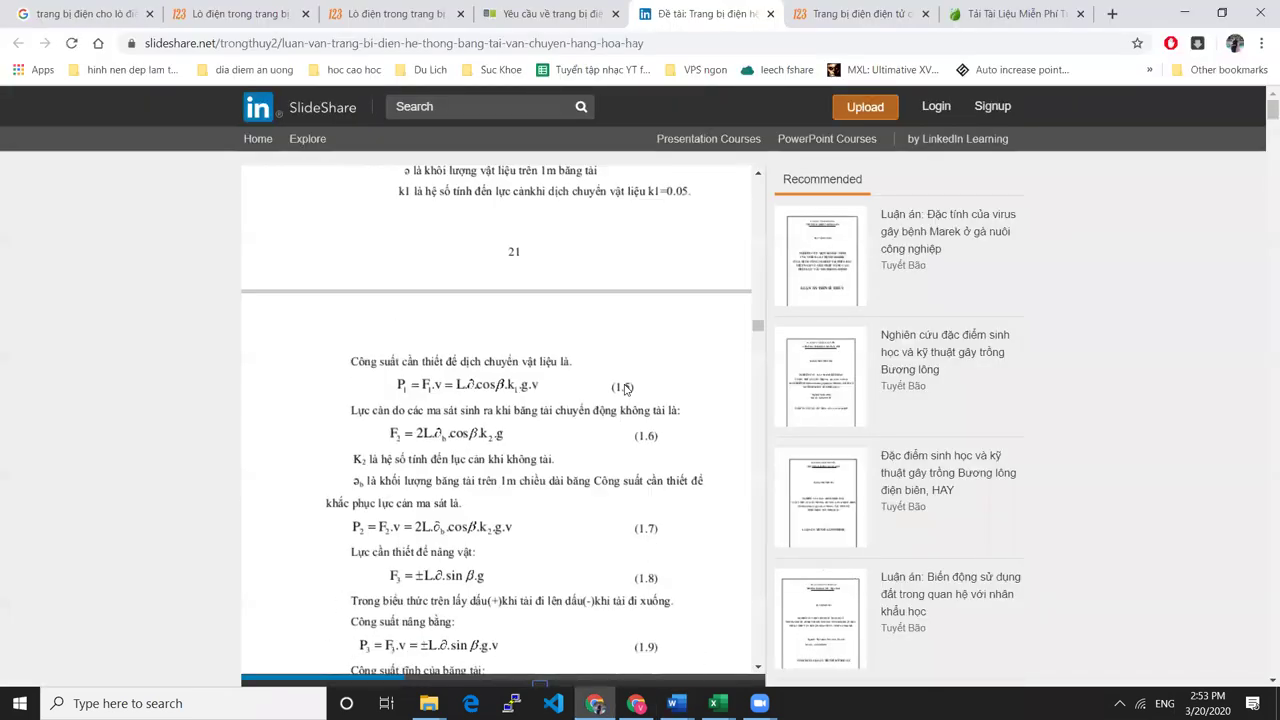
left_click_drag(757, 327, 757, 233)
scroll(563, 419, "down", 9)
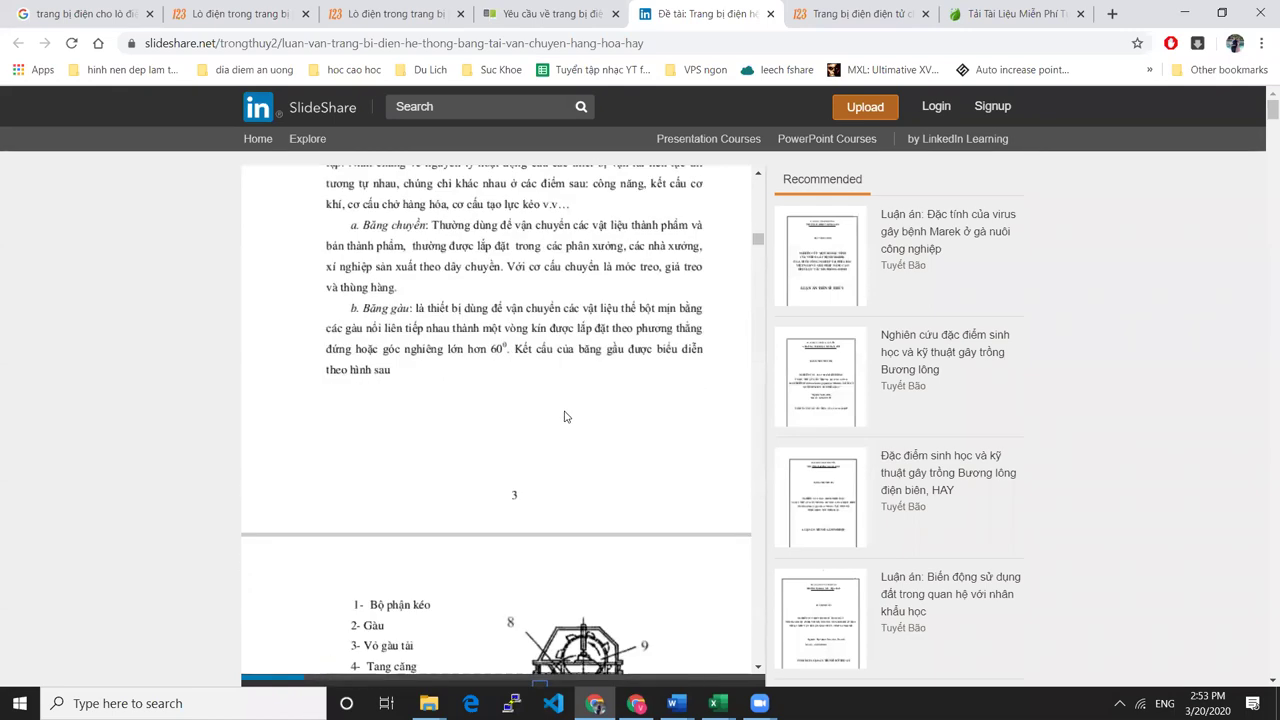
scroll(563, 417, "down", 4)
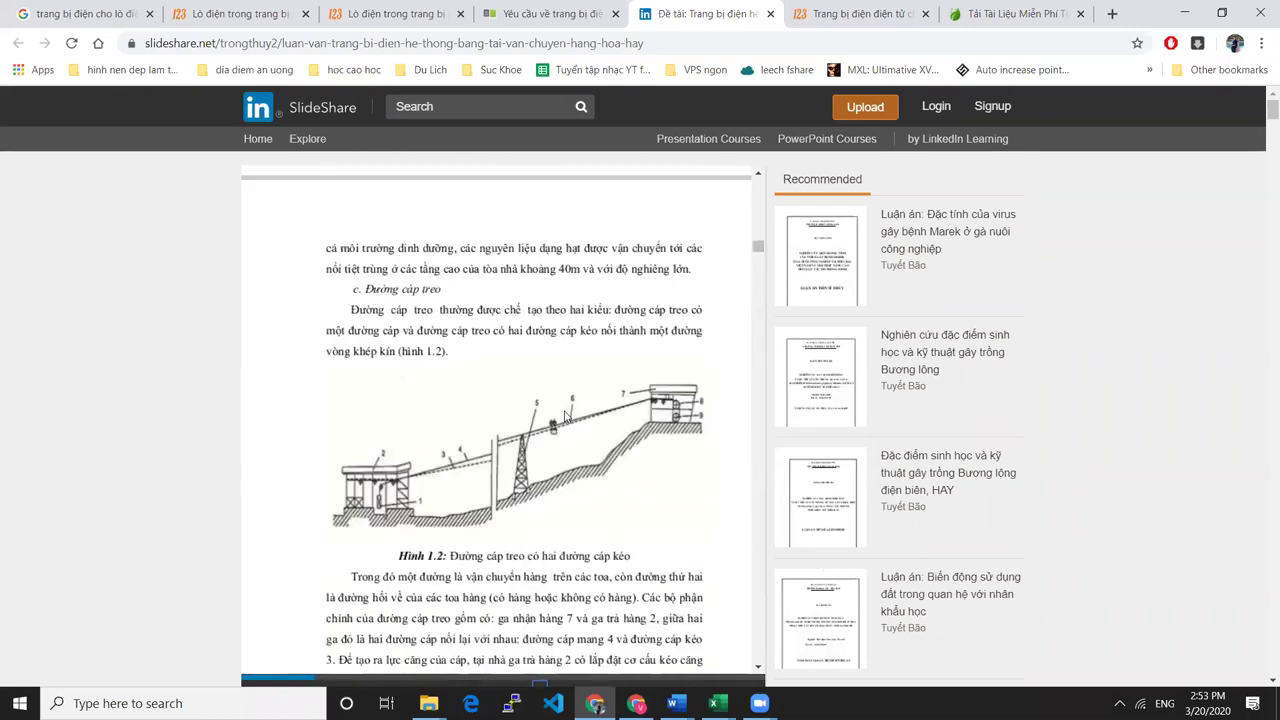
scroll(569, 410, "down", 16)
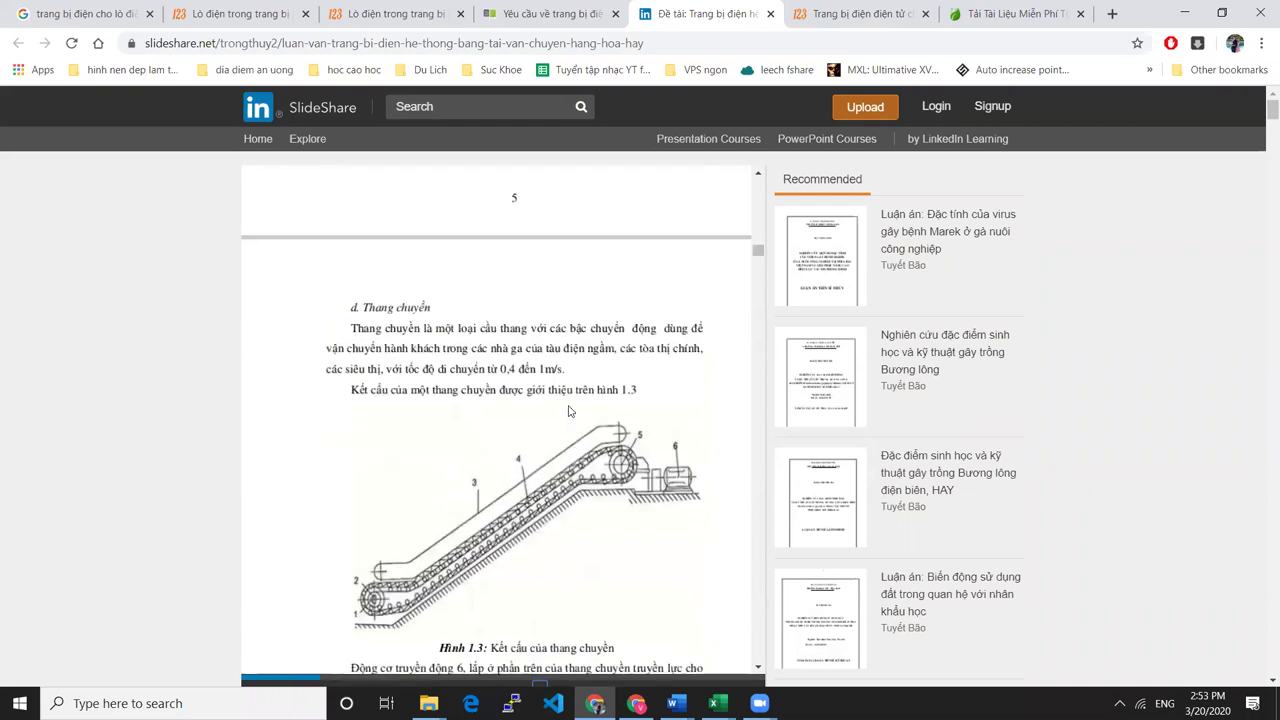
scroll(569, 410, "down", 10)
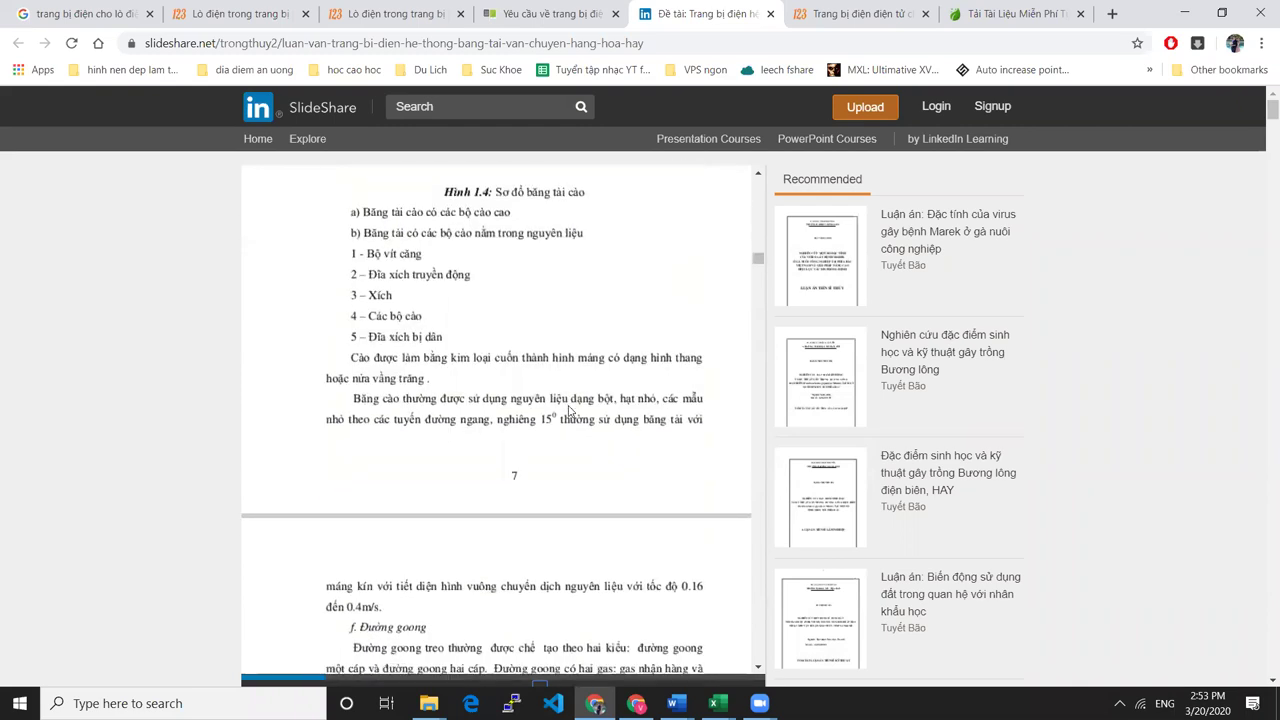
scroll(569, 410, "down", 10)
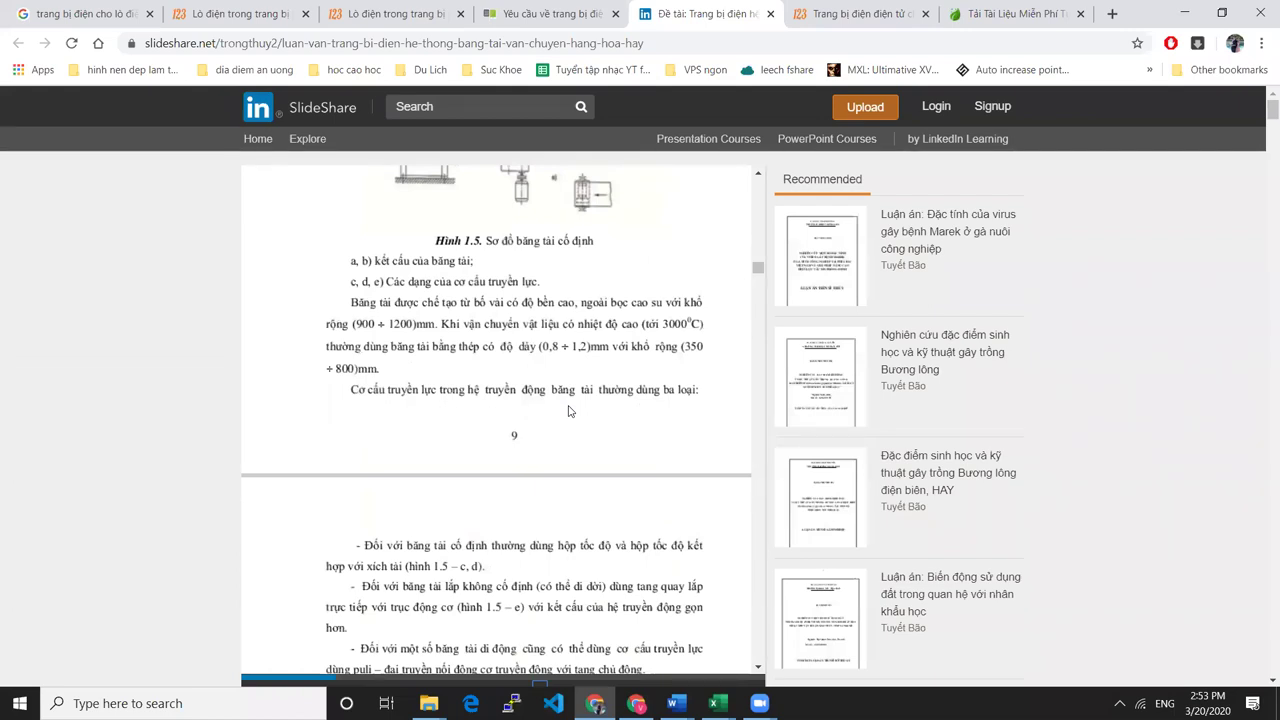
scroll(569, 410, "up", 3)
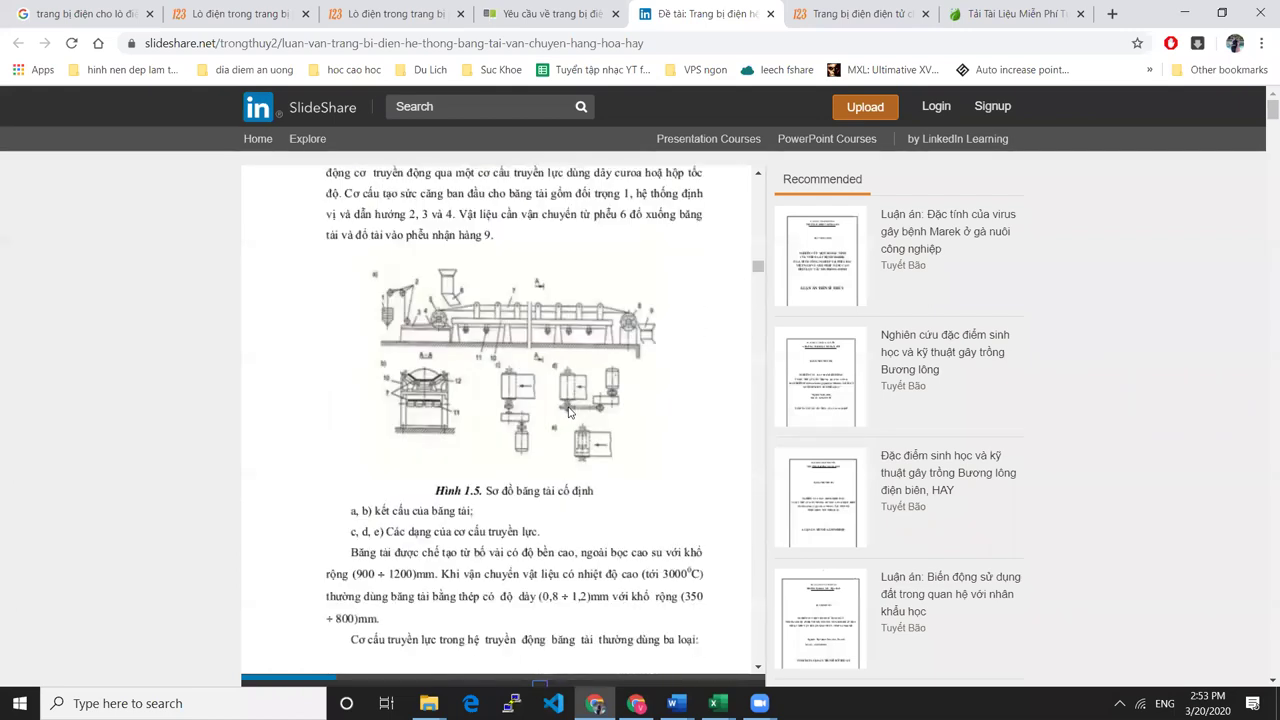
scroll(569, 410, "down", 10)
scroll(575, 410, "down", 10)
scroll(757, 279, "up", 5)
left_click_drag(757, 279, 757, 240)
scroll(757, 240, "up", 1)
scroll(560, 397, "up", 4)
scroll(560, 397, "down", 6)
scroll(561, 405, "up", 5)
scroll(561, 405, "up", 5)
scroll(561, 405, "down", 3)
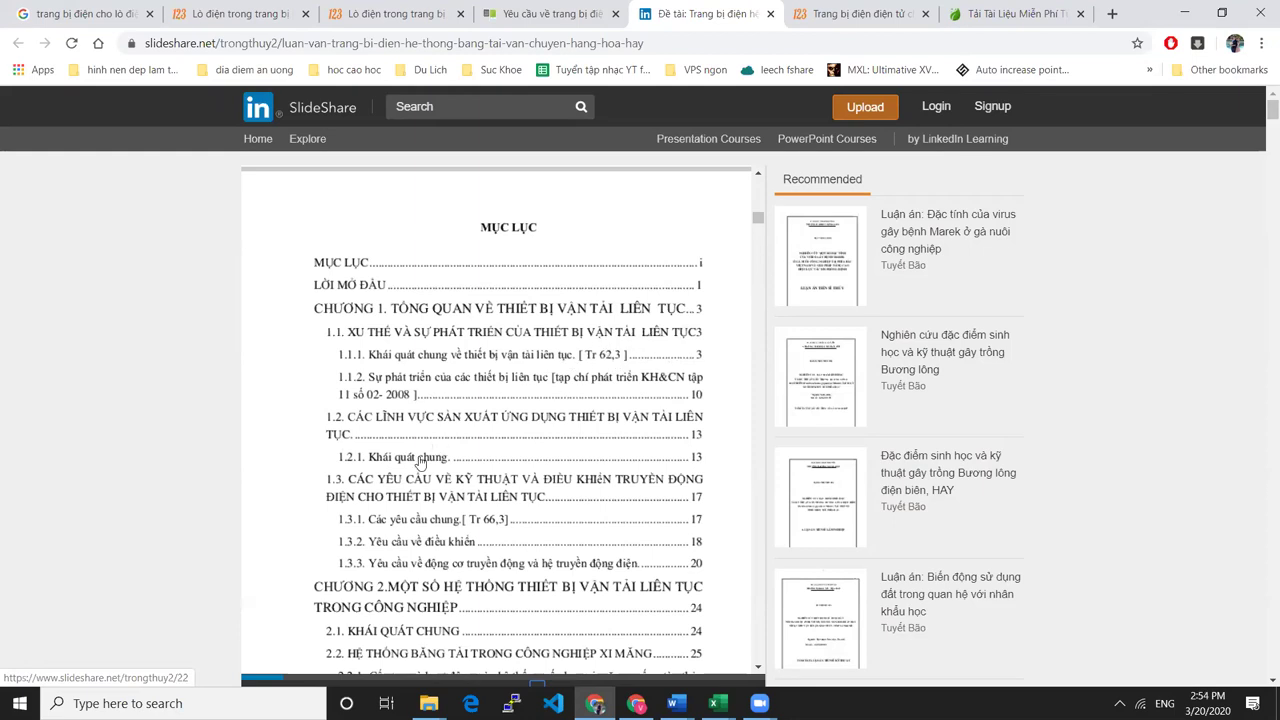
Scroll the thesis to its NHIỆM VỤ ĐỀ TÀI task page with the blank requirement lines.
scroll(395, 485, "down", 2)
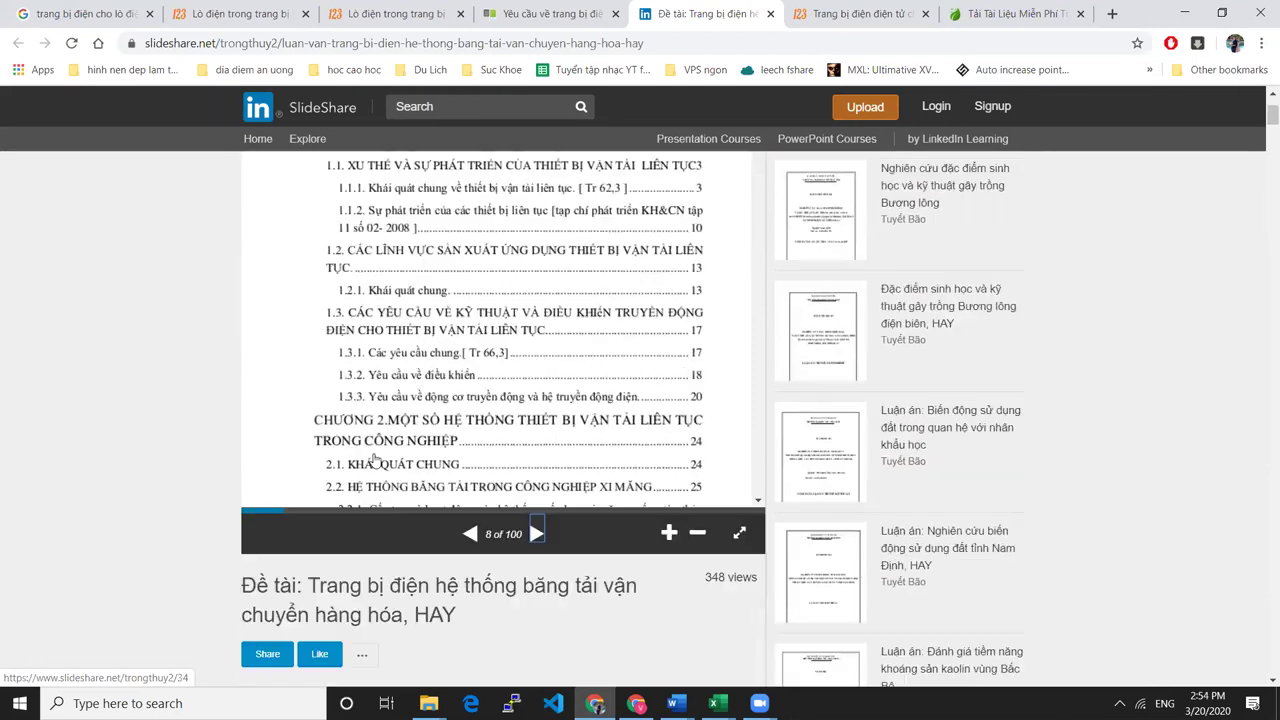
scroll(443, 305, "up", 1)
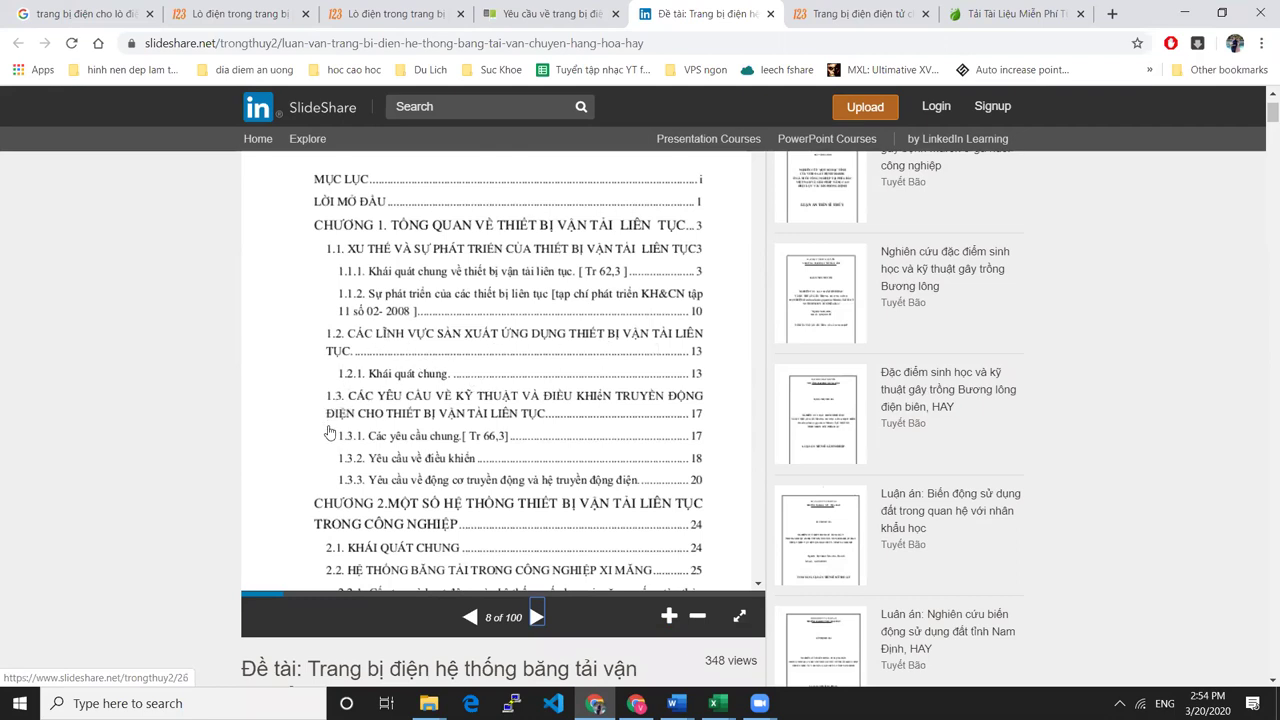
scroll(377, 415, "up", 1)
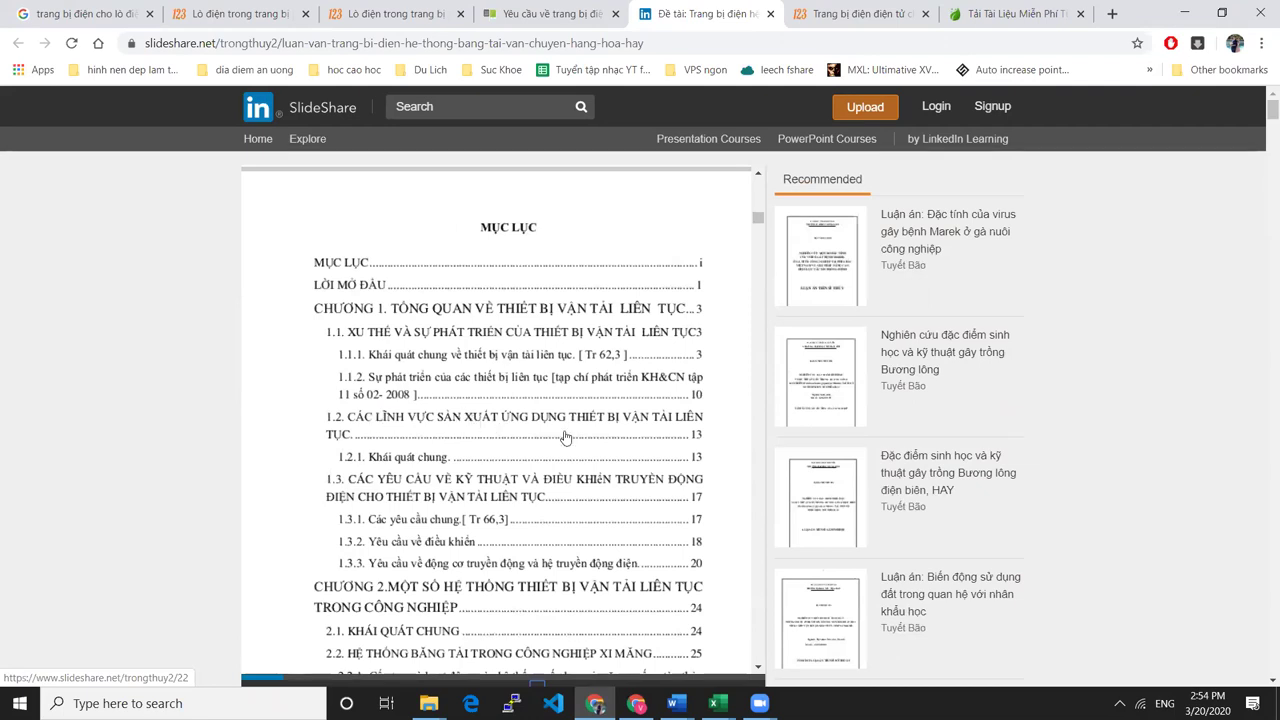
scroll(571, 443, "down", 4)
scroll(605, 370, "down", 4)
scroll(605, 368, "up", 7)
scroll(665, 335, "down", 5)
scroll(672, 326, "up", 5)
scroll(674, 338, "down", 3)
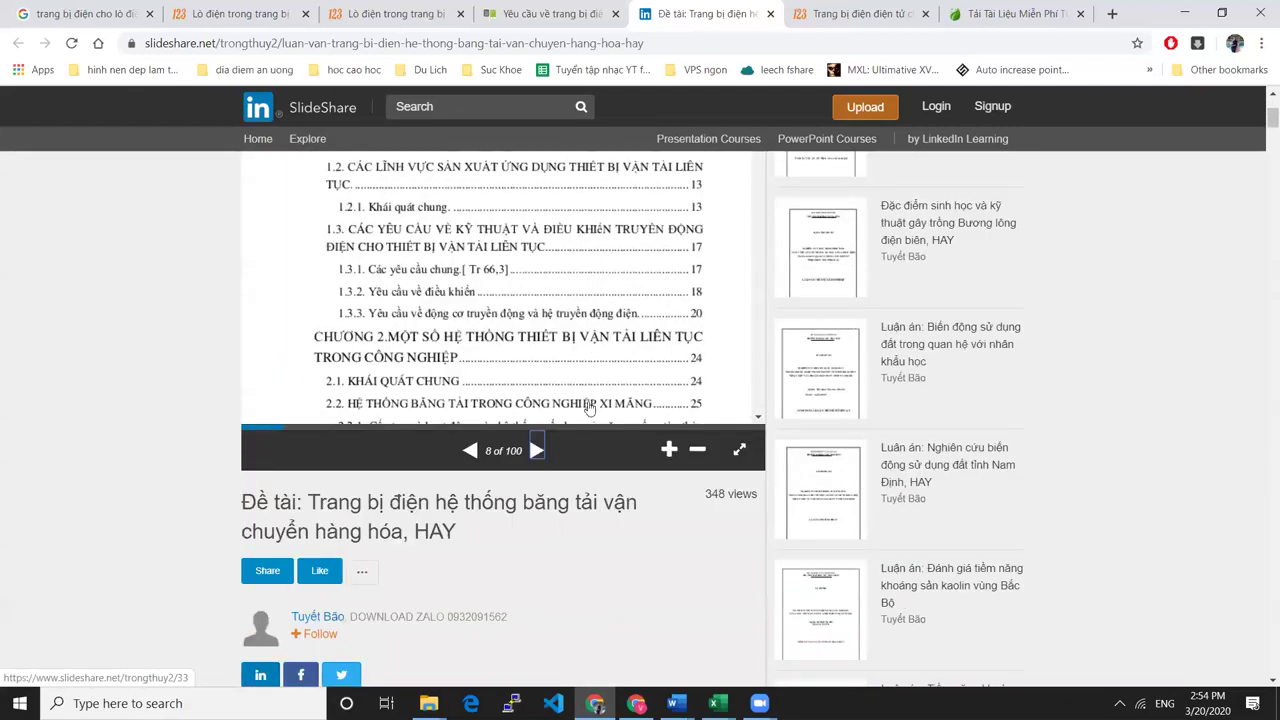
scroll(590, 400, "up", 3)
scroll(491, 320, "up", 10)
scroll(381, 203, "down", 7)
scroll(300, 300, "up", 2)
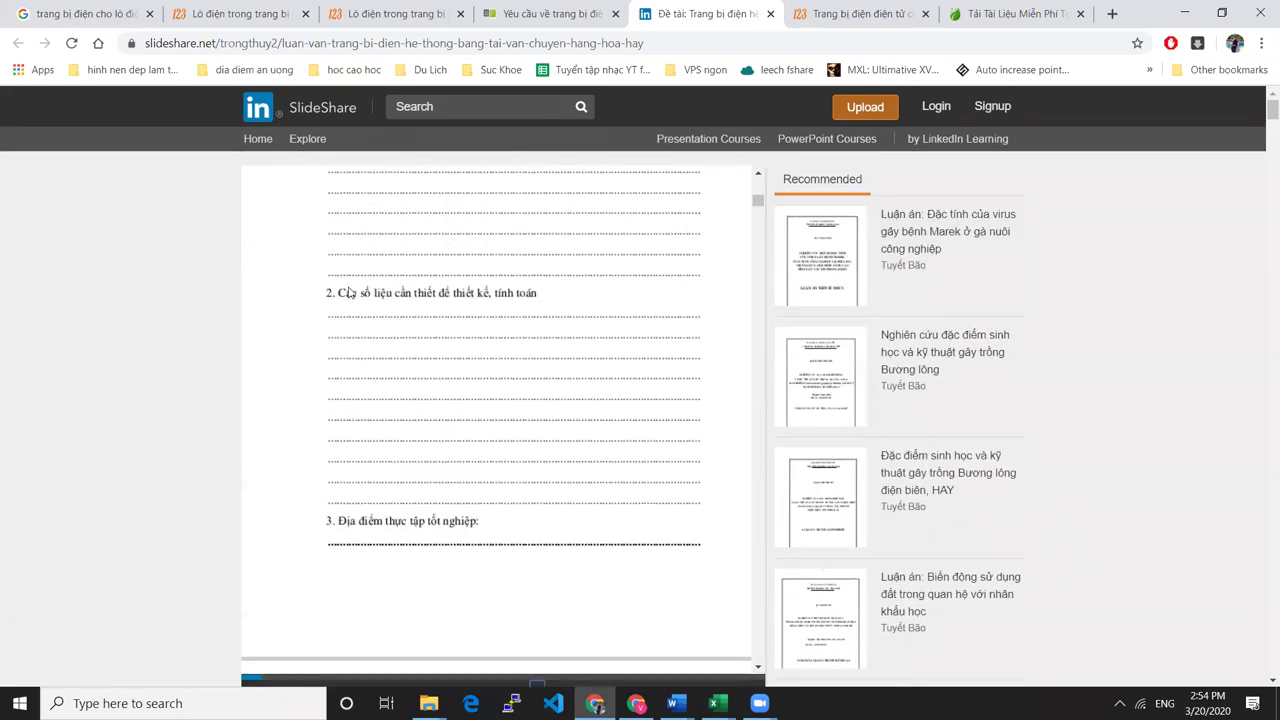
scroll(348, 292, "up", 3)
scroll(5, 348, "up", 2)
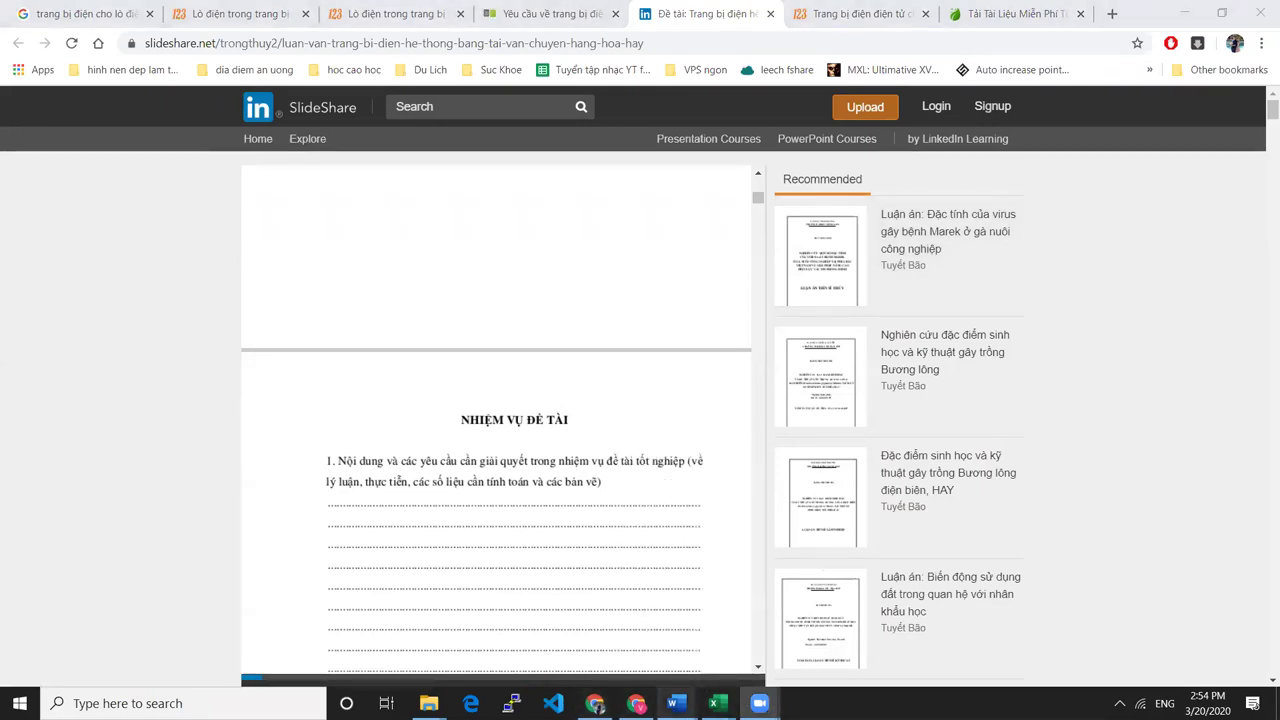
Bring the De tai - TBD document forward in Word and scroll to its 13 project topics.
mouse_move(675, 703)
left_click(857, 612)
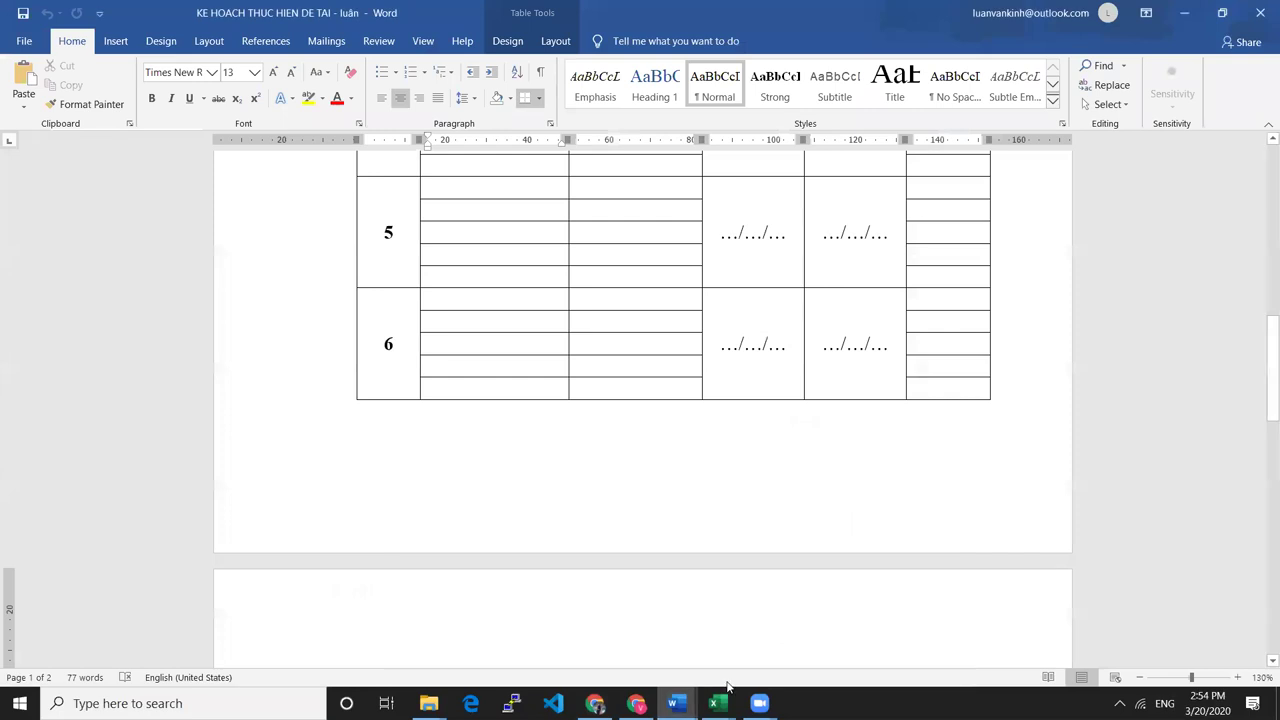
left_click(505, 628)
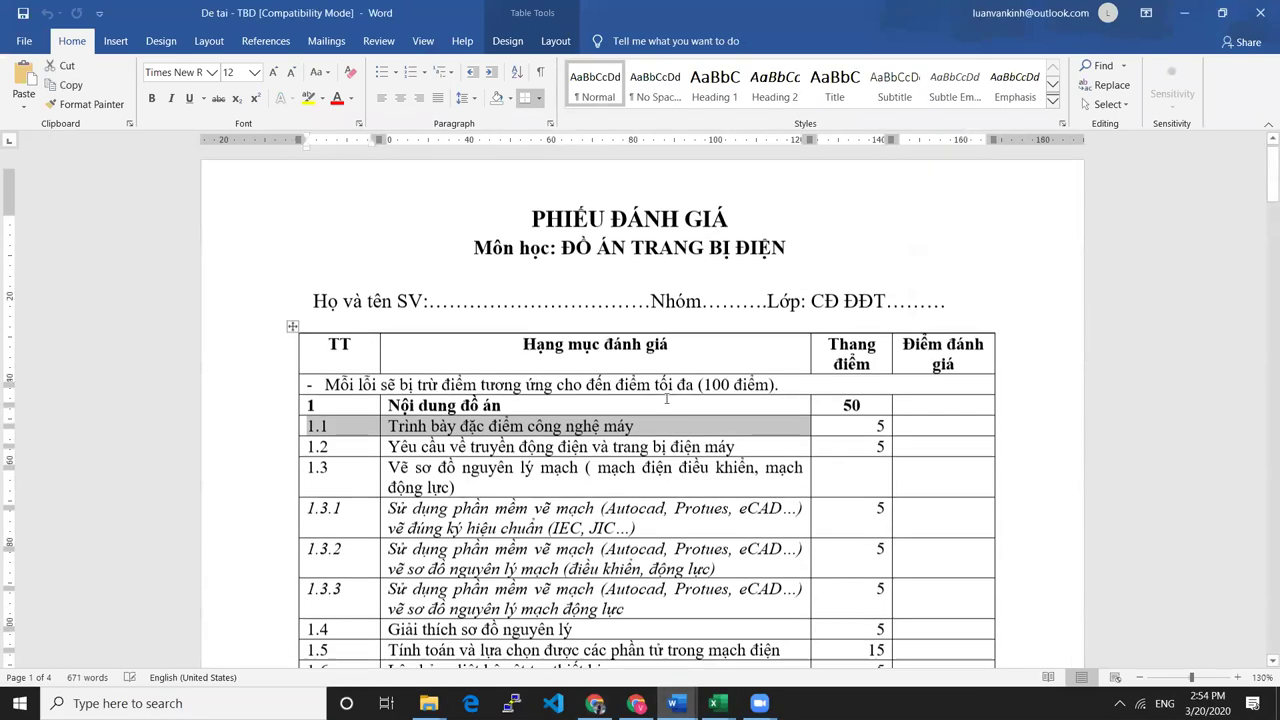
scroll(666, 399, "down", 5)
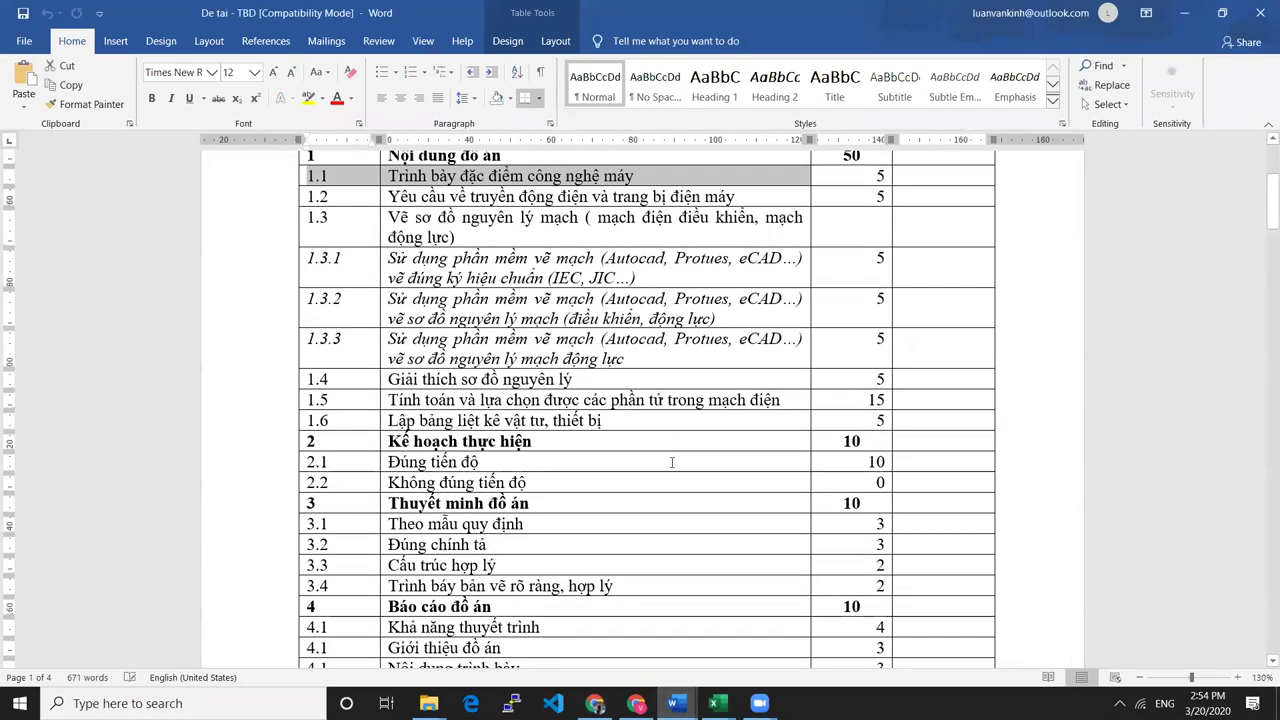
left_click(676, 703)
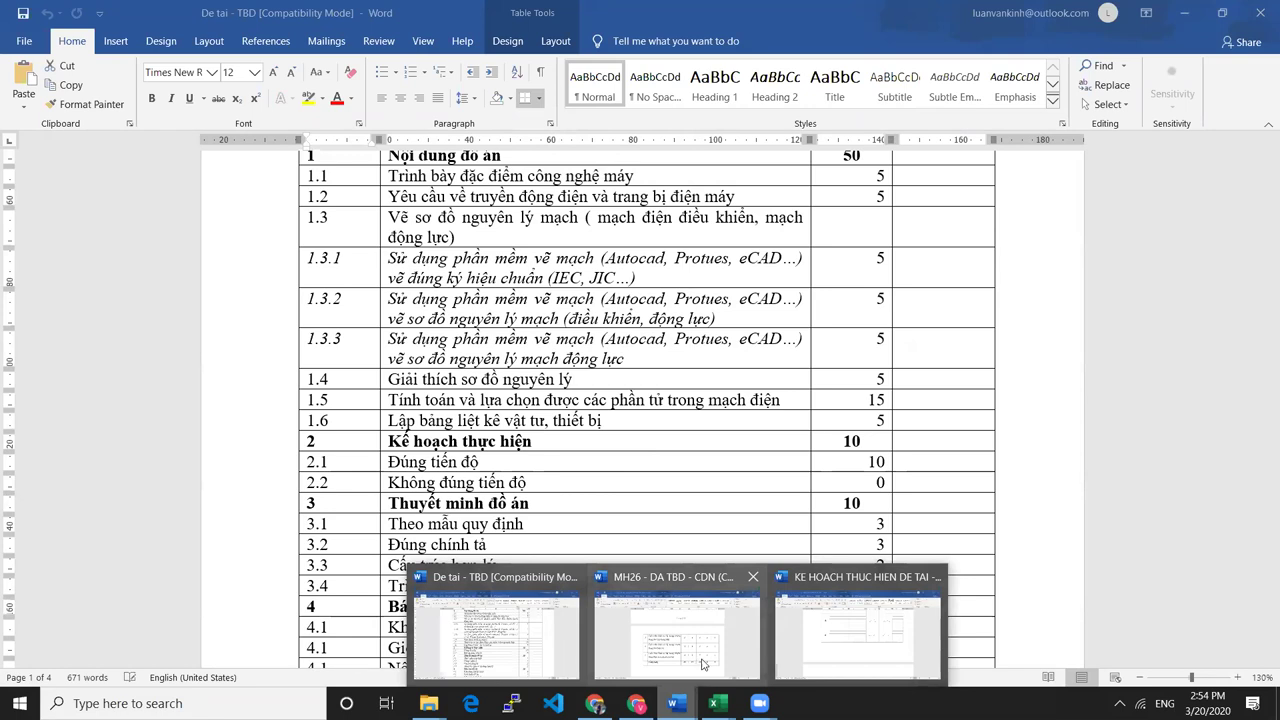
mouse_move(741, 652)
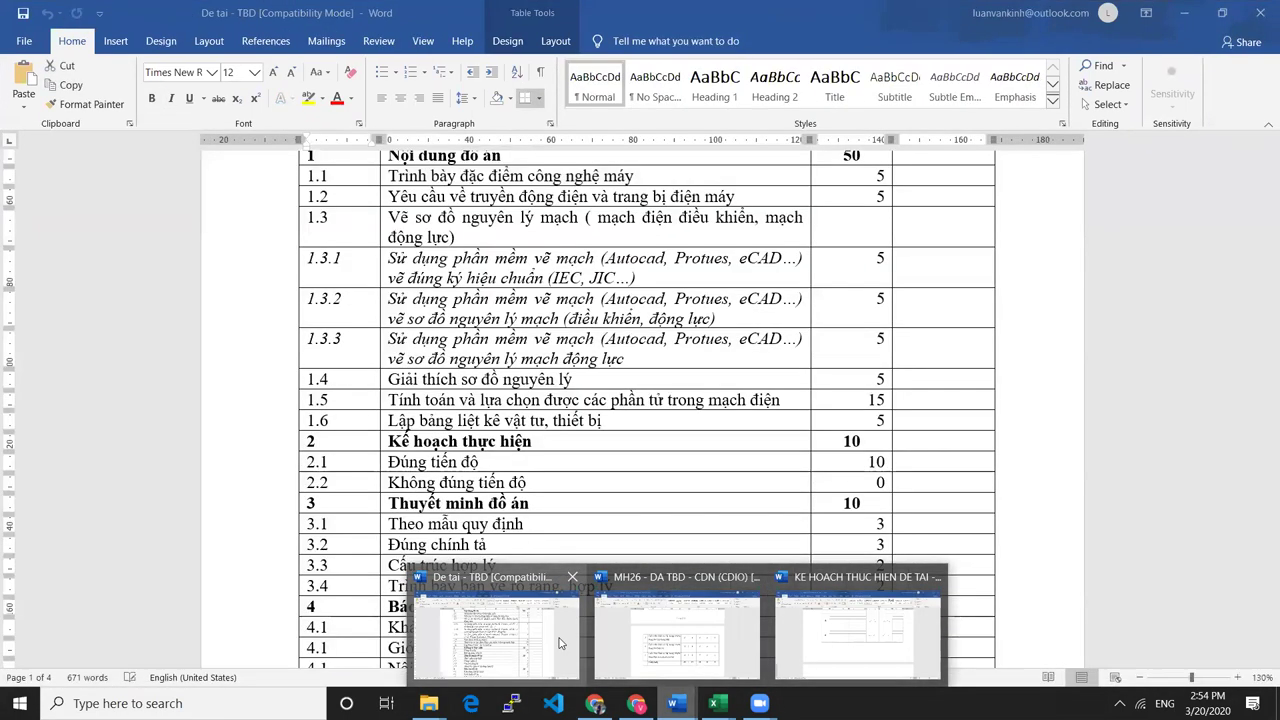
left_click(560, 643)
scroll(614, 490, "down", 15)
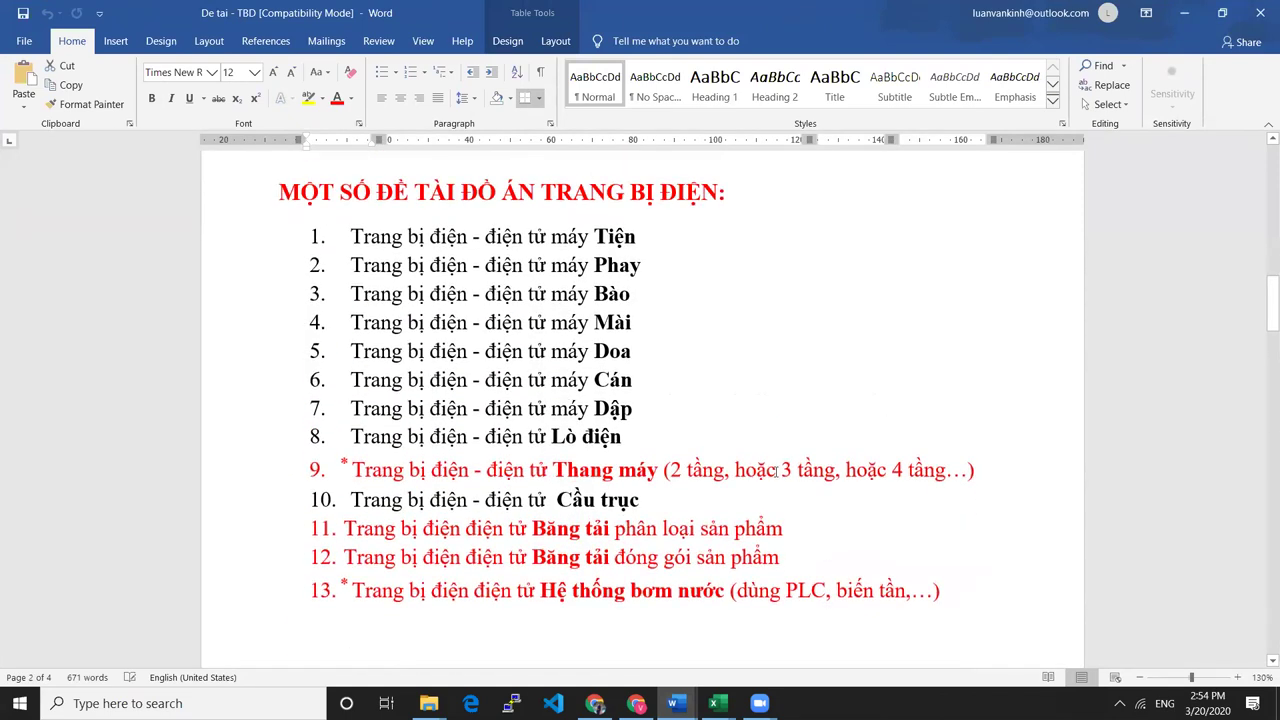
left_click(776, 471)
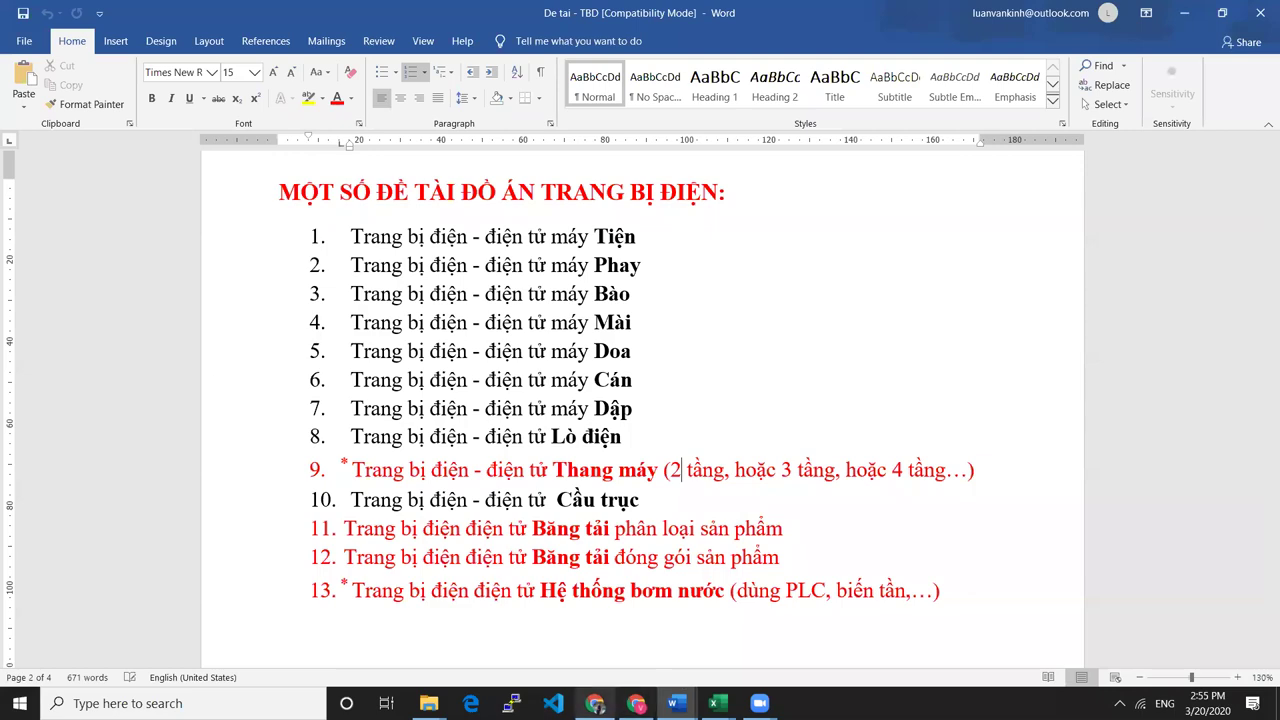
Move past the SlideShare browser window toward the Excel group roster workbook.
left_click(595, 703)
left_click(595, 703)
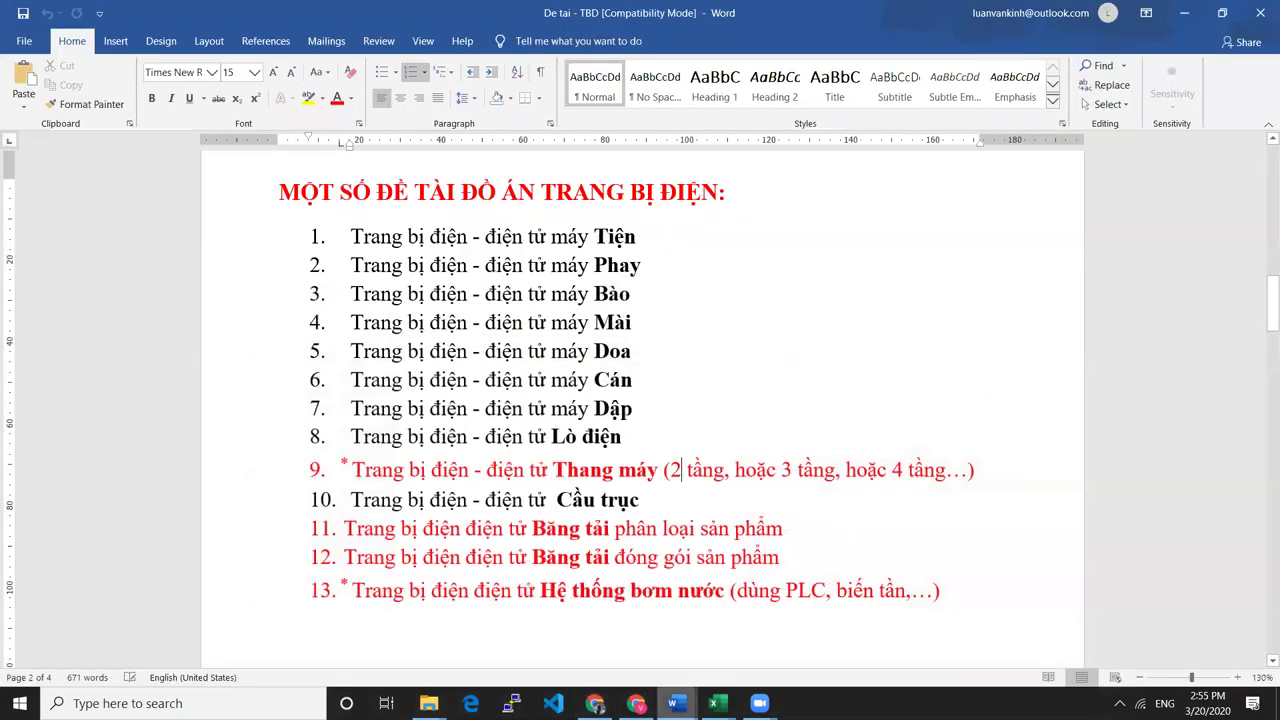
mouse_move(718, 703)
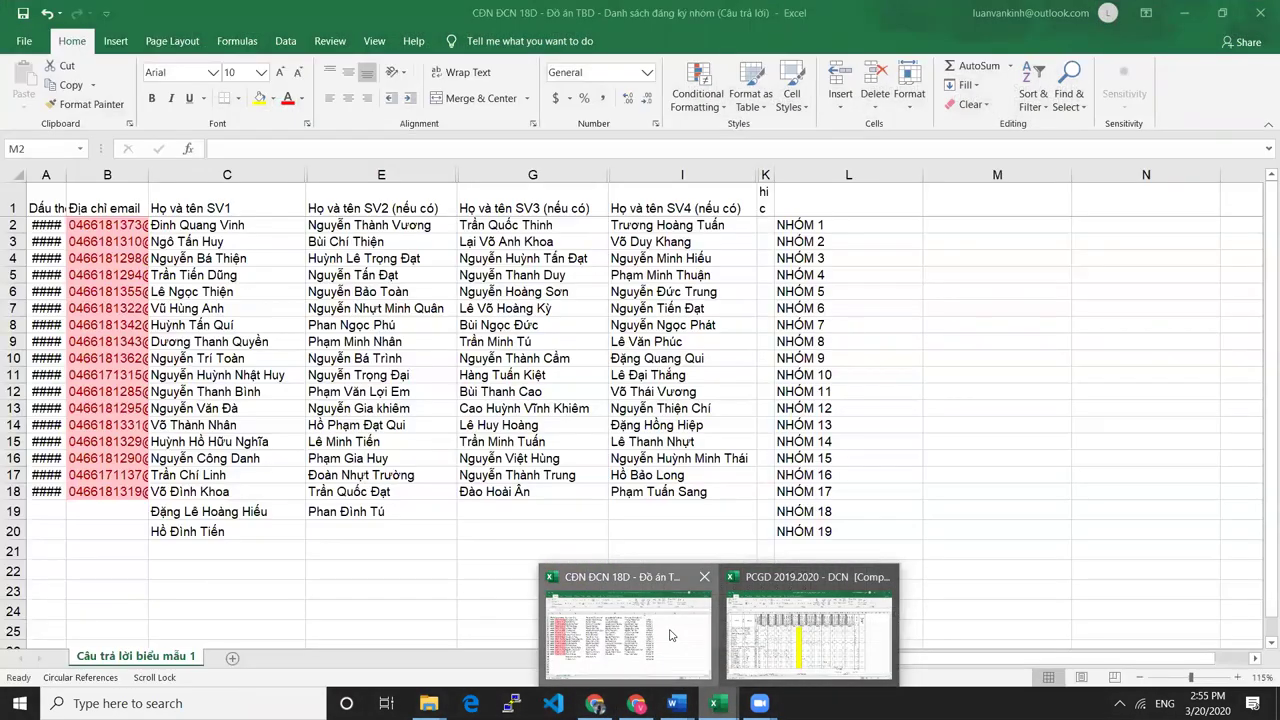
left_click(820, 625)
left_click_drag(848, 224, 850, 522)
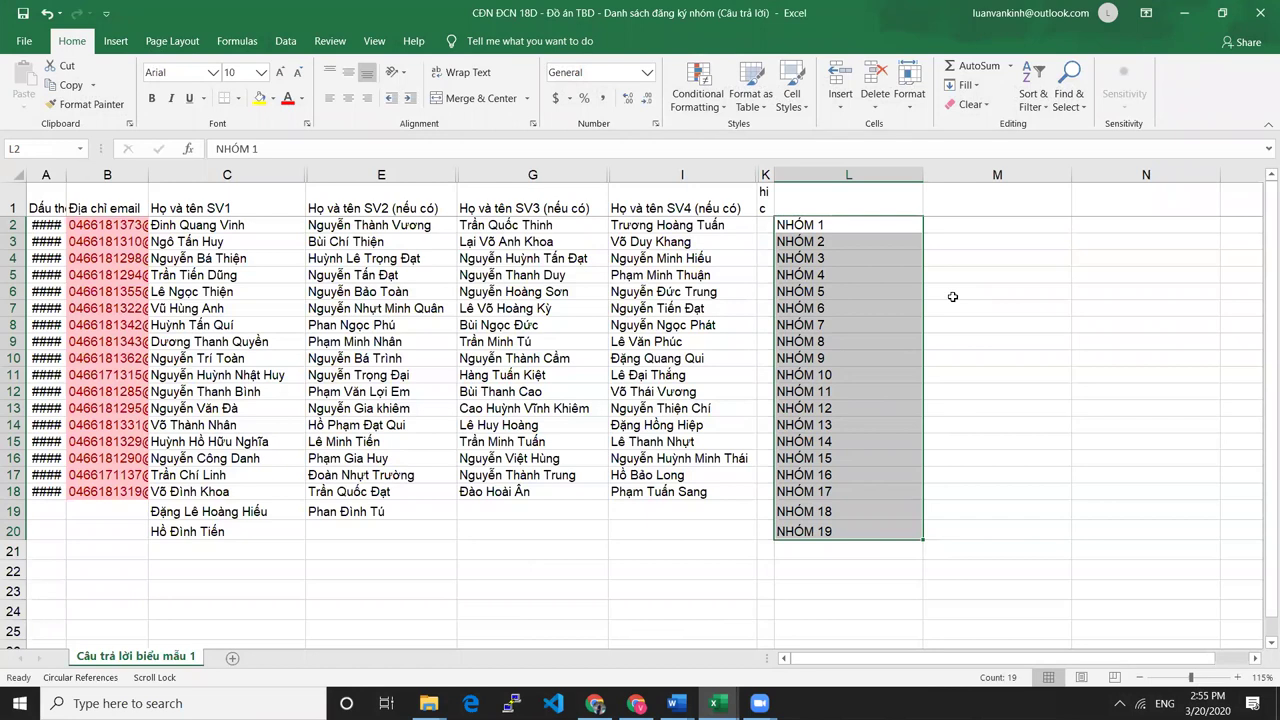
left_click(970, 224)
left_click_drag(875, 218, 876, 529)
key("alt+Tab")
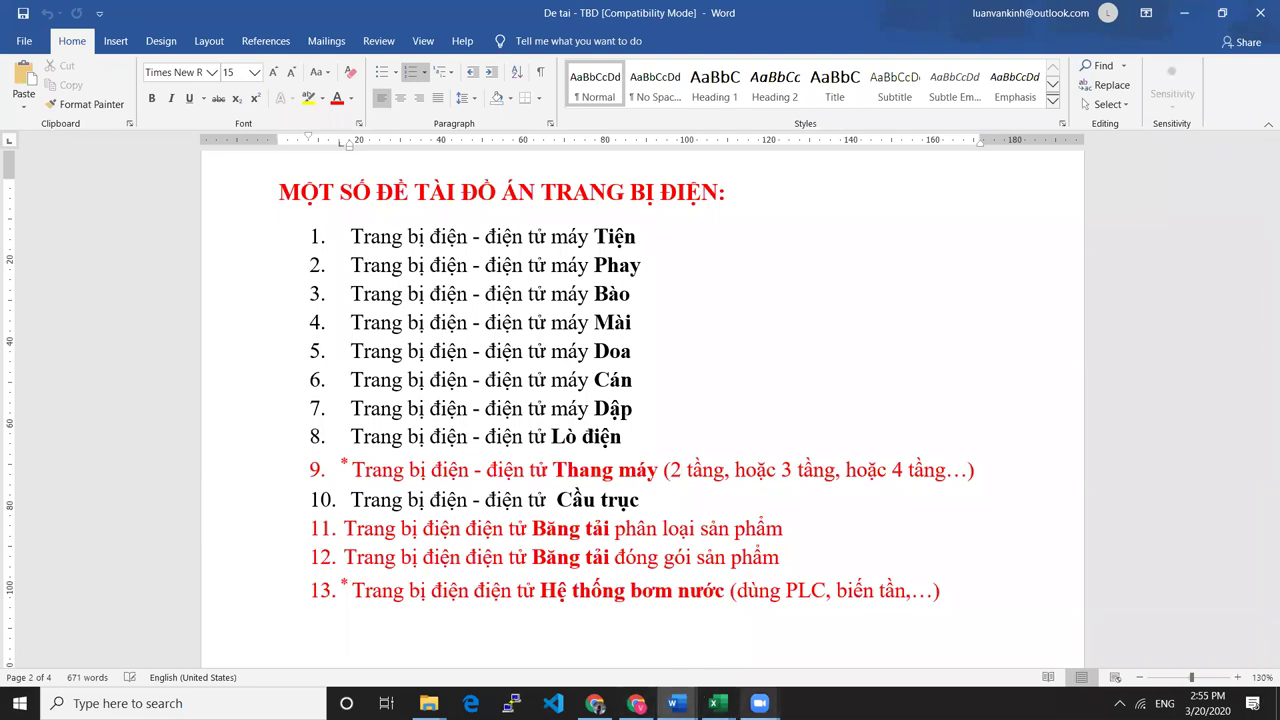
mouse_move(717, 703)
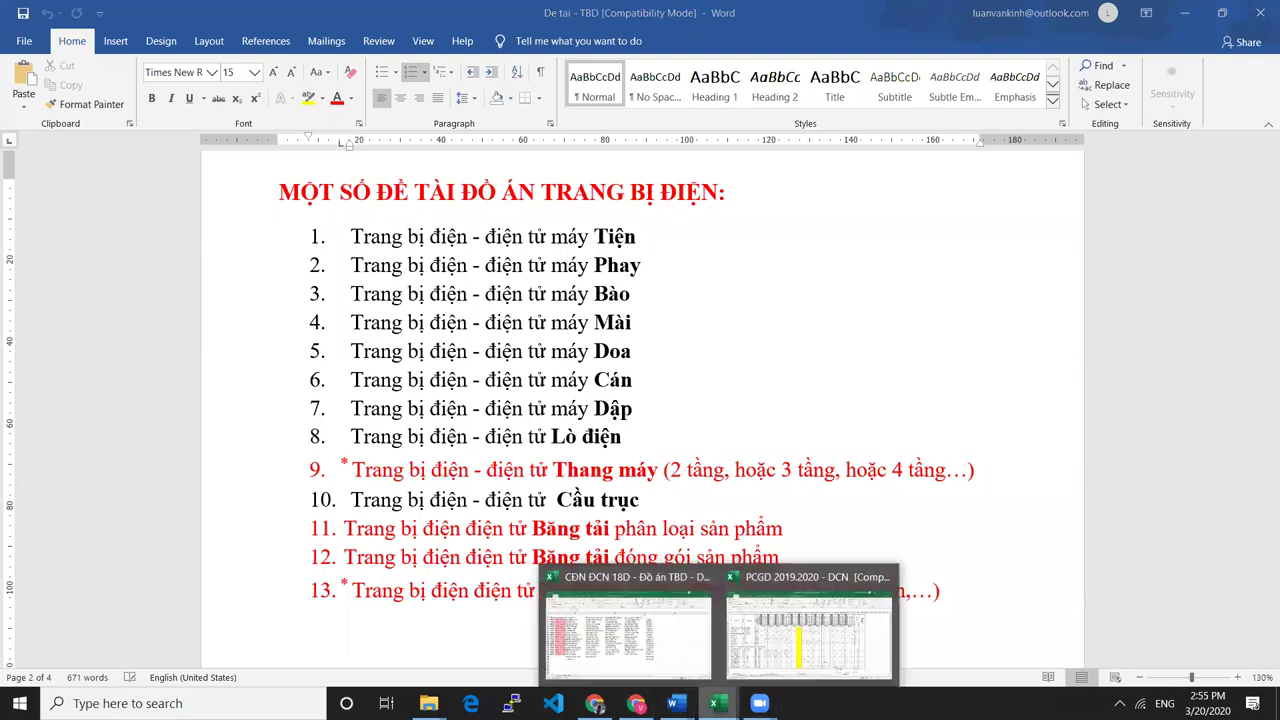
left_click(656, 630)
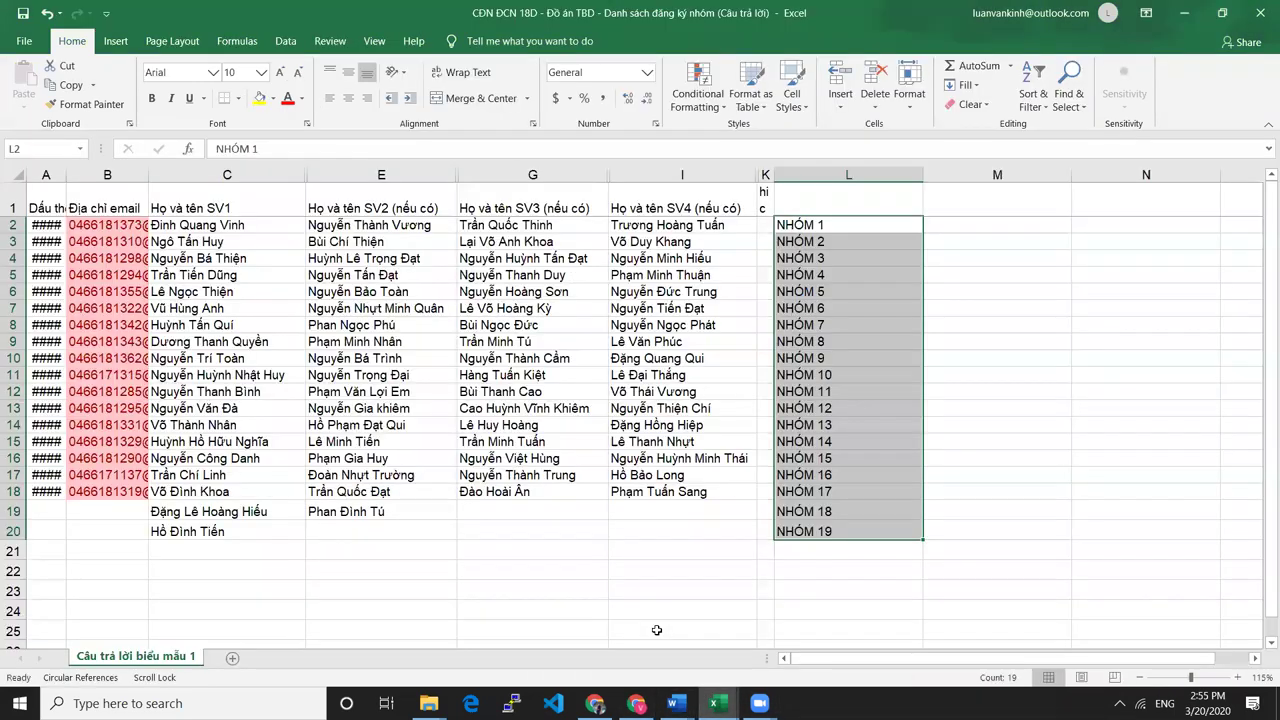
left_click(571, 530)
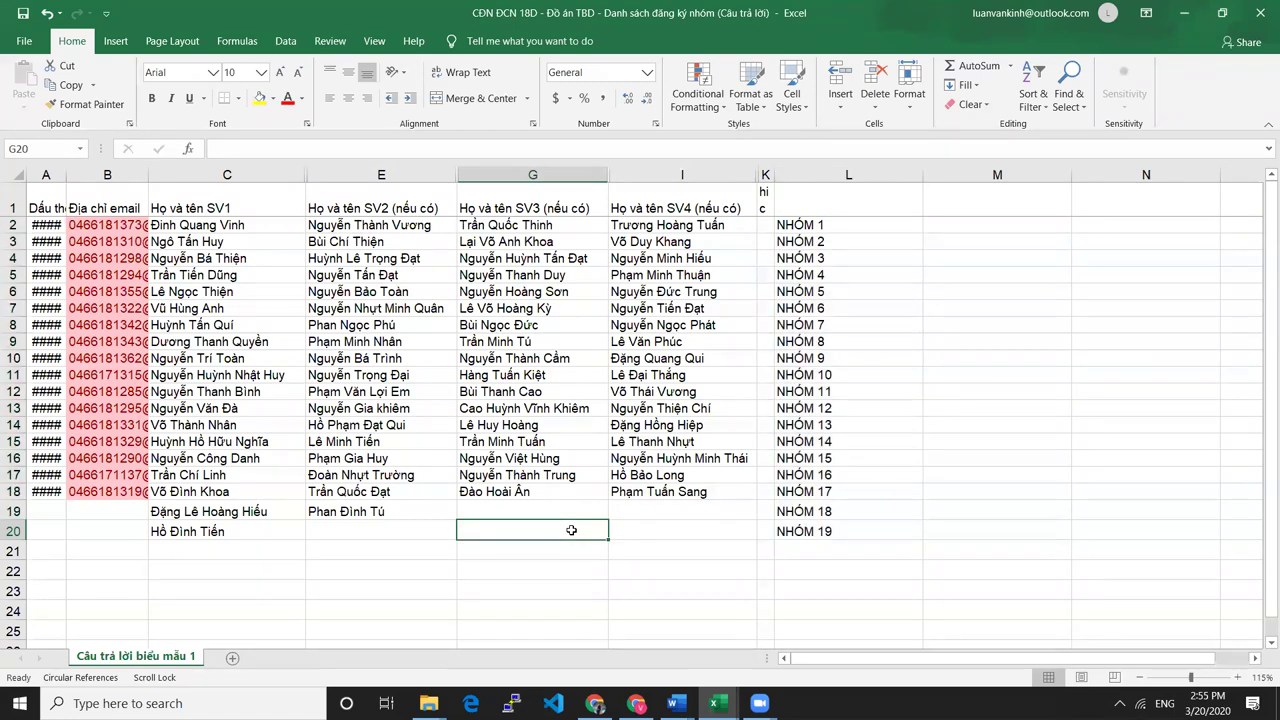
left_click(490, 515)
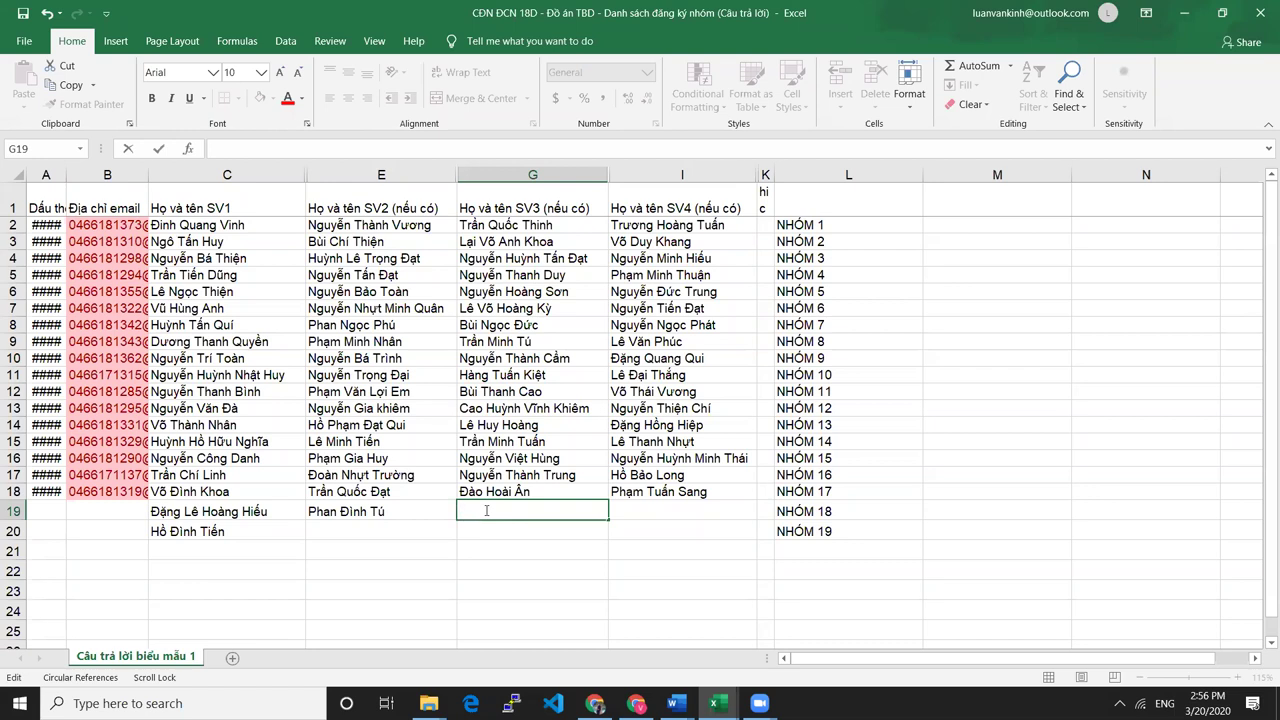
left_click(440, 527)
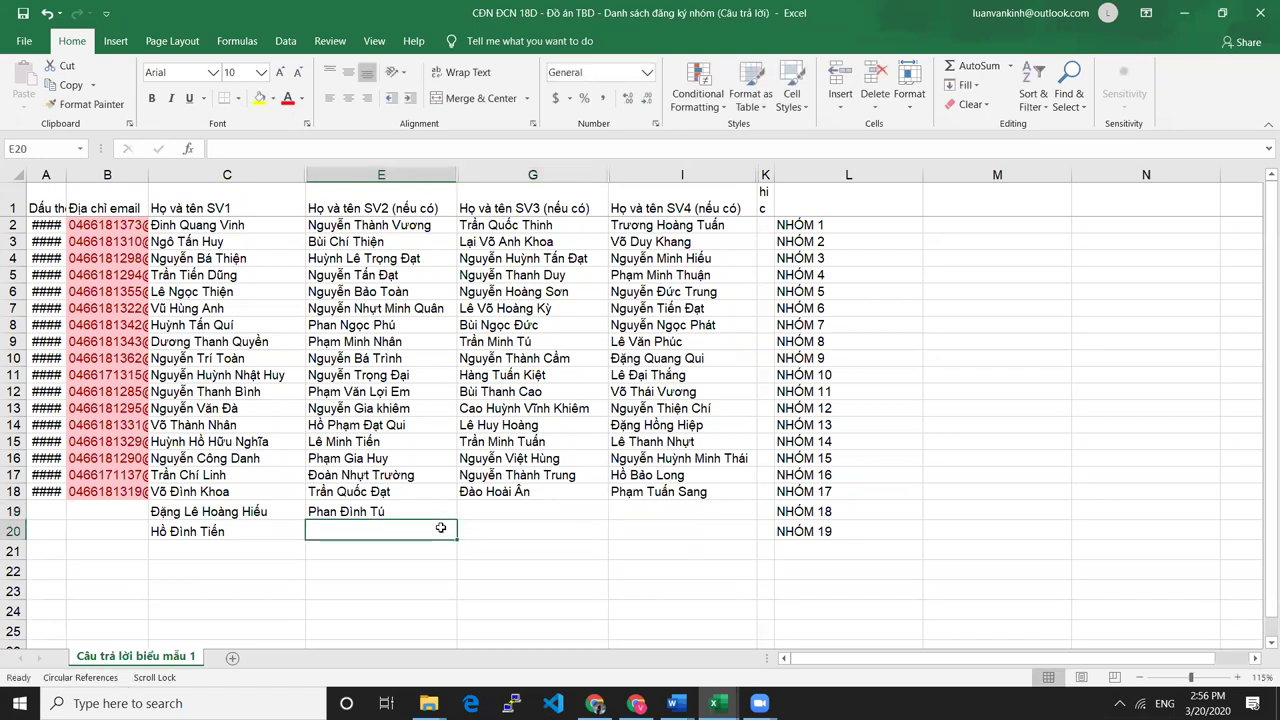
left_click(518, 511)
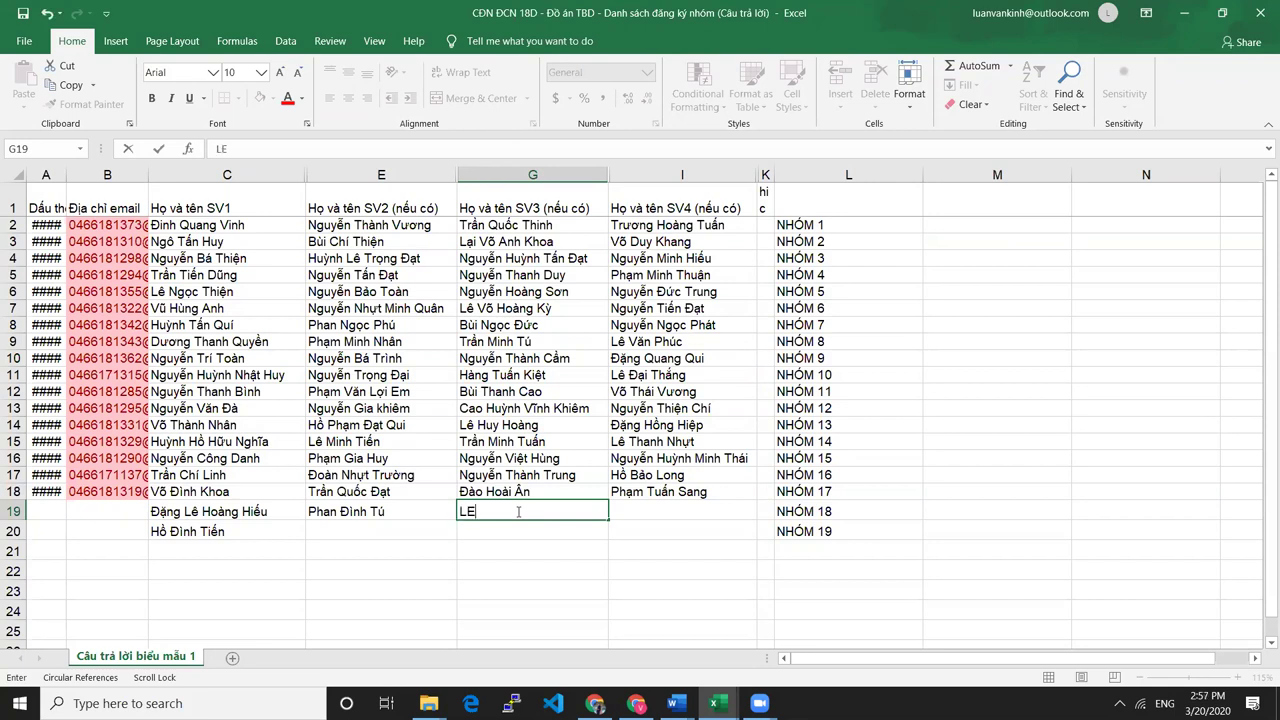
type("Huy ")
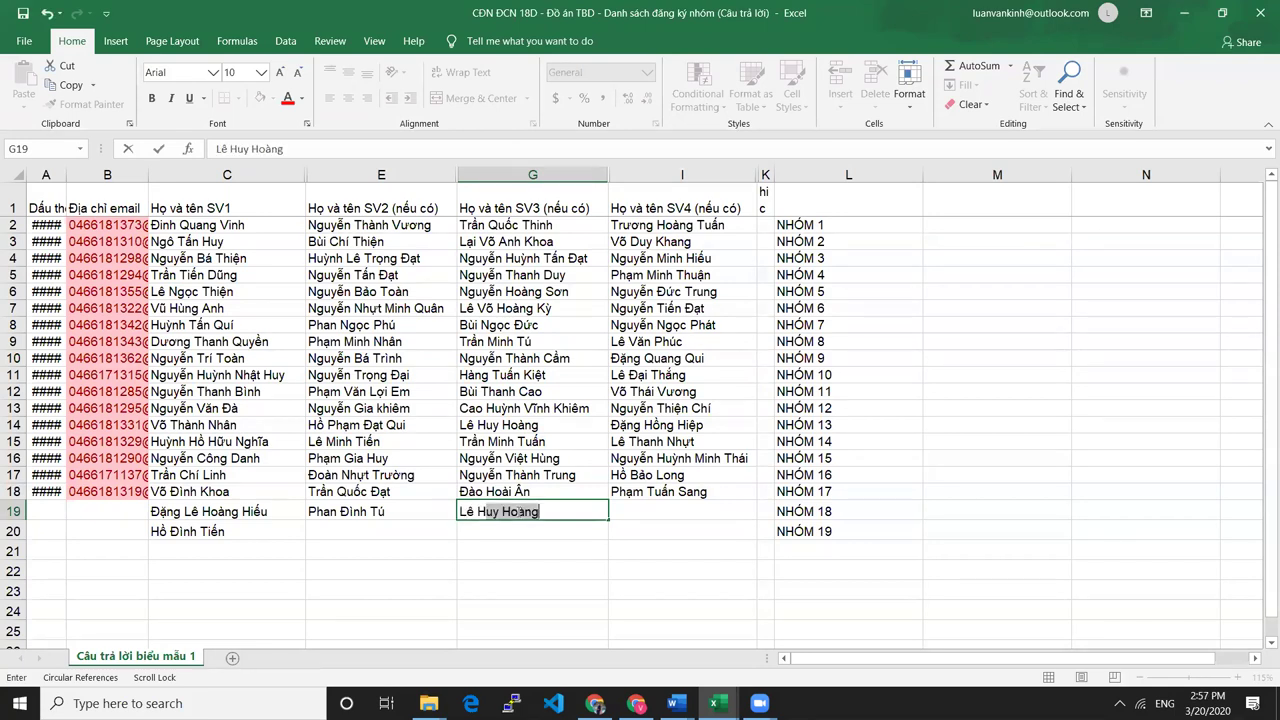
type("Sáng")
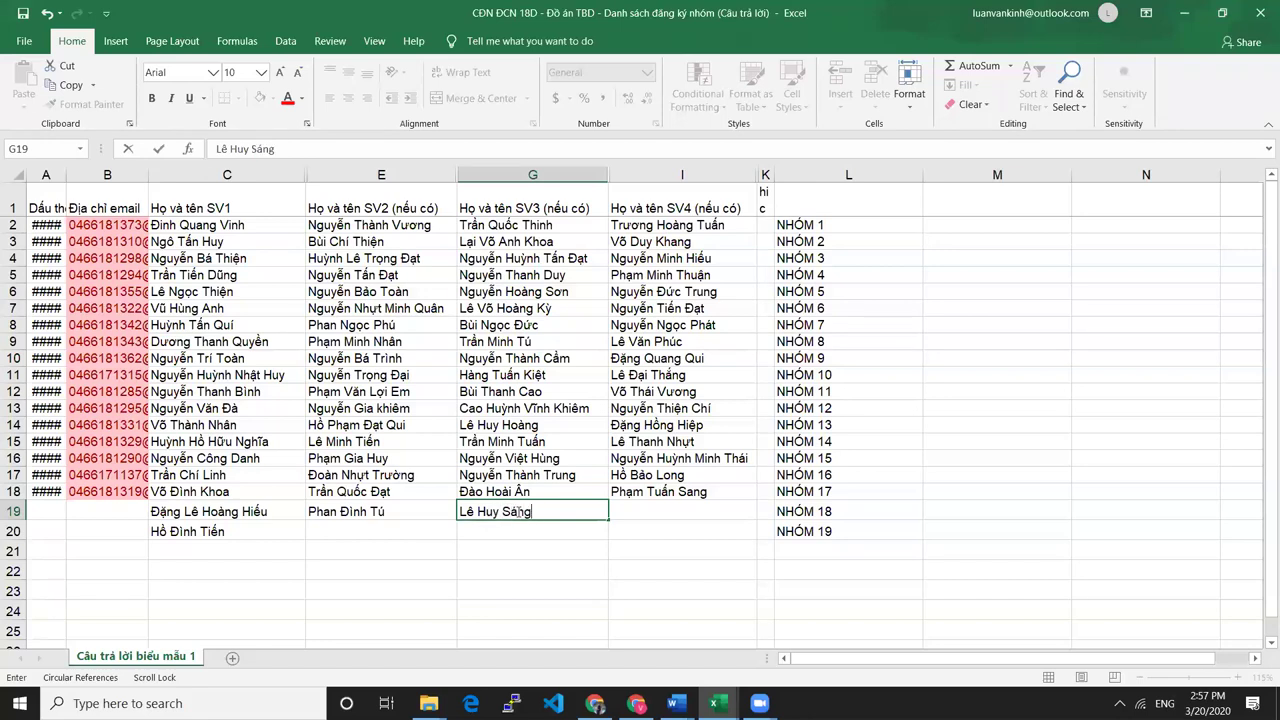
key("Return")
Check the new G19 entry against the empty cells I19 and I20 nearby.
left_click(599, 541)
left_click(634, 528)
left_click(560, 520)
left_click(692, 508)
left_click(570, 510)
left_click(636, 540)
left_click(513, 510)
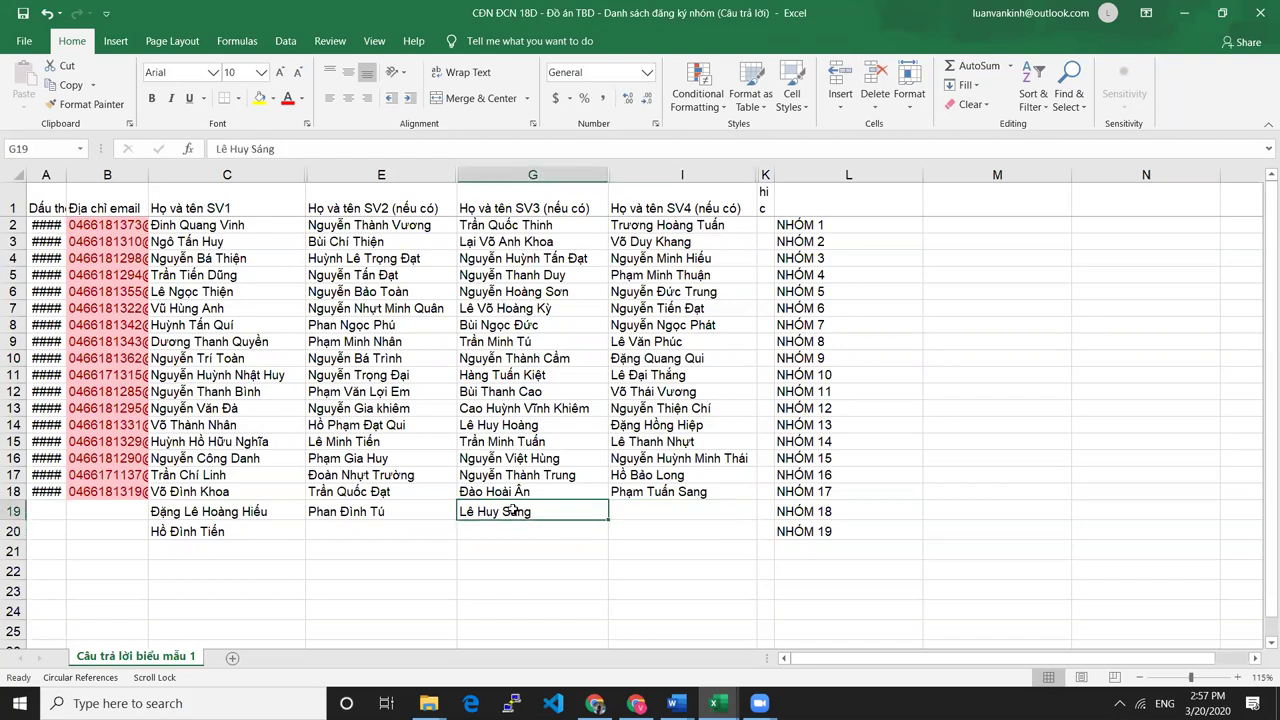
Review the NHÓM 18 row, its members C19 to G19, empty I19 and label L19.
left_click_drag(205, 511, 559, 512)
left_click(625, 522)
left_click(498, 516)
left_click(655, 518)
left_click(440, 512)
left_click(190, 511)
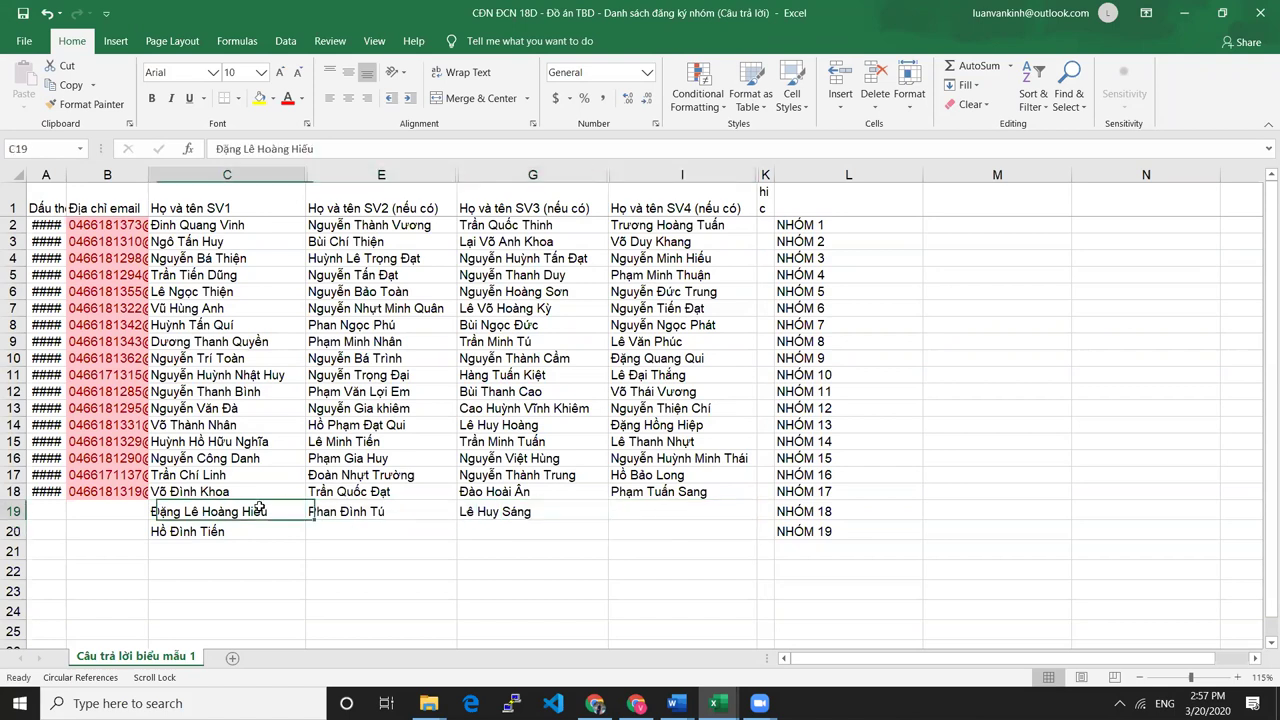
left_click(703, 518)
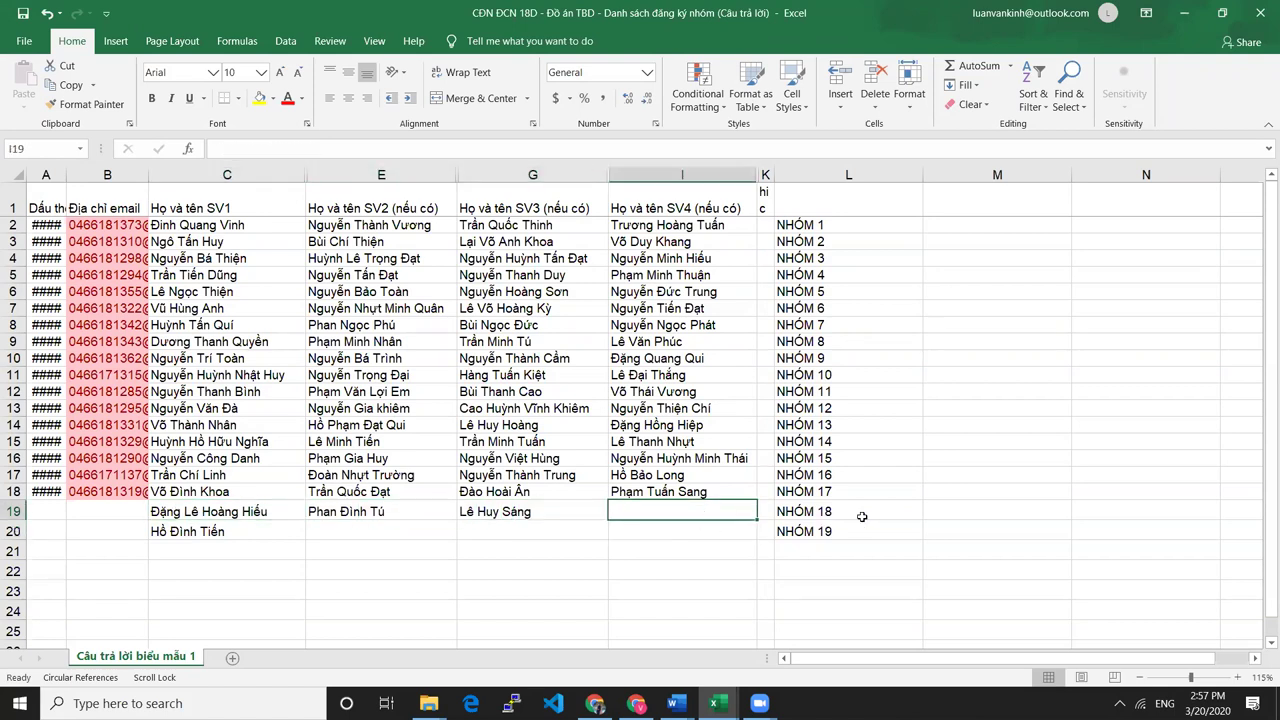
left_click(917, 508)
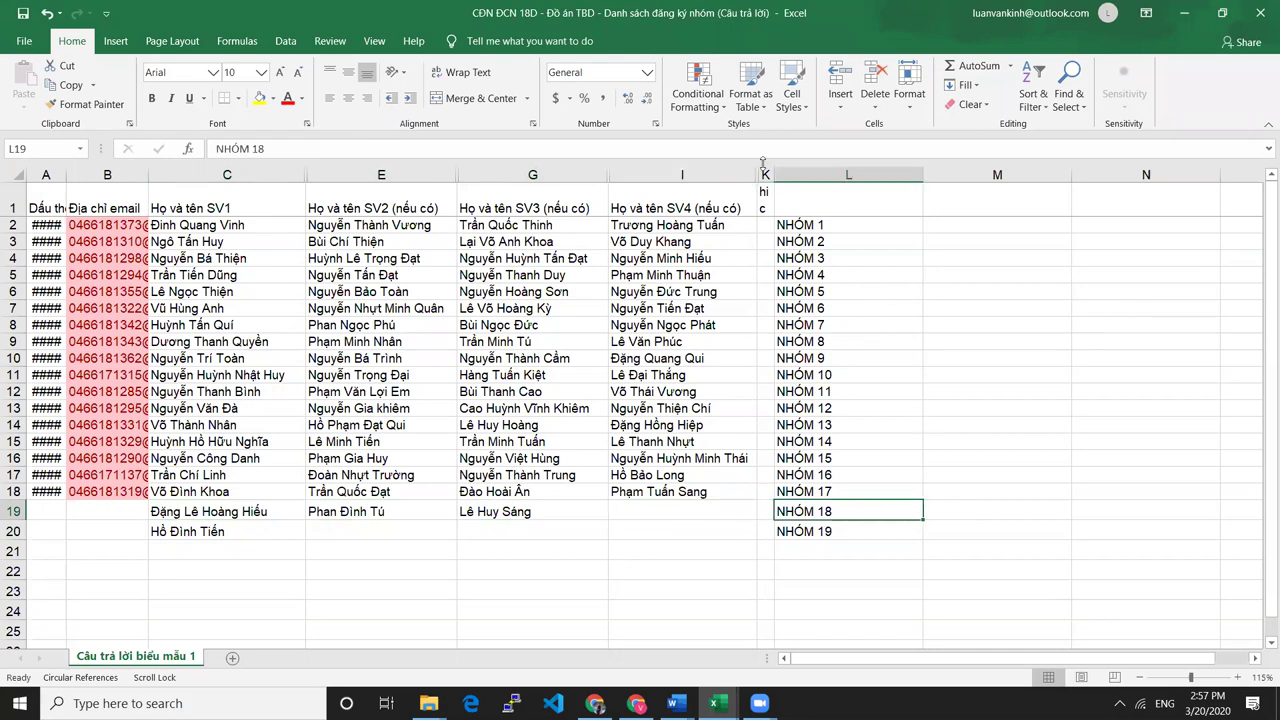
Widen column K and narrow column L around the NHÓM labels.
left_click_drag(774, 173, 782, 173)
left_click(845, 207)
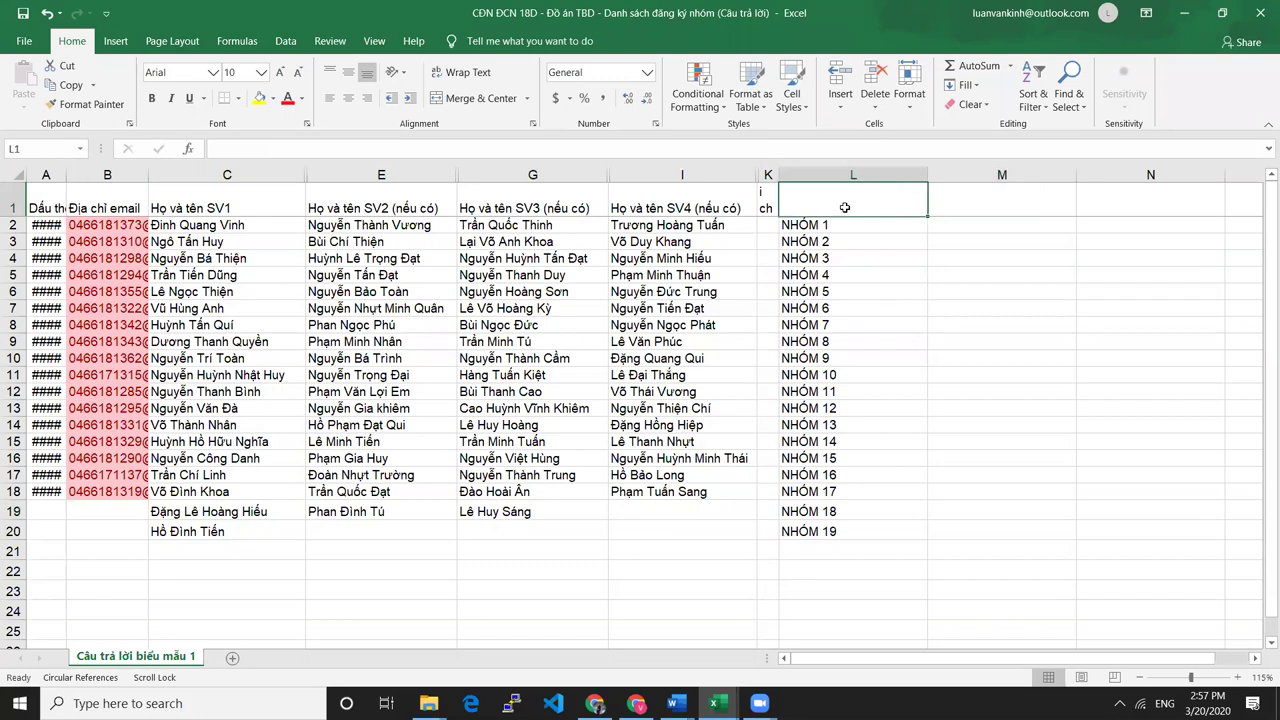
left_click(973, 207)
left_click_drag(921, 175, 886, 175)
left_click(955, 260)
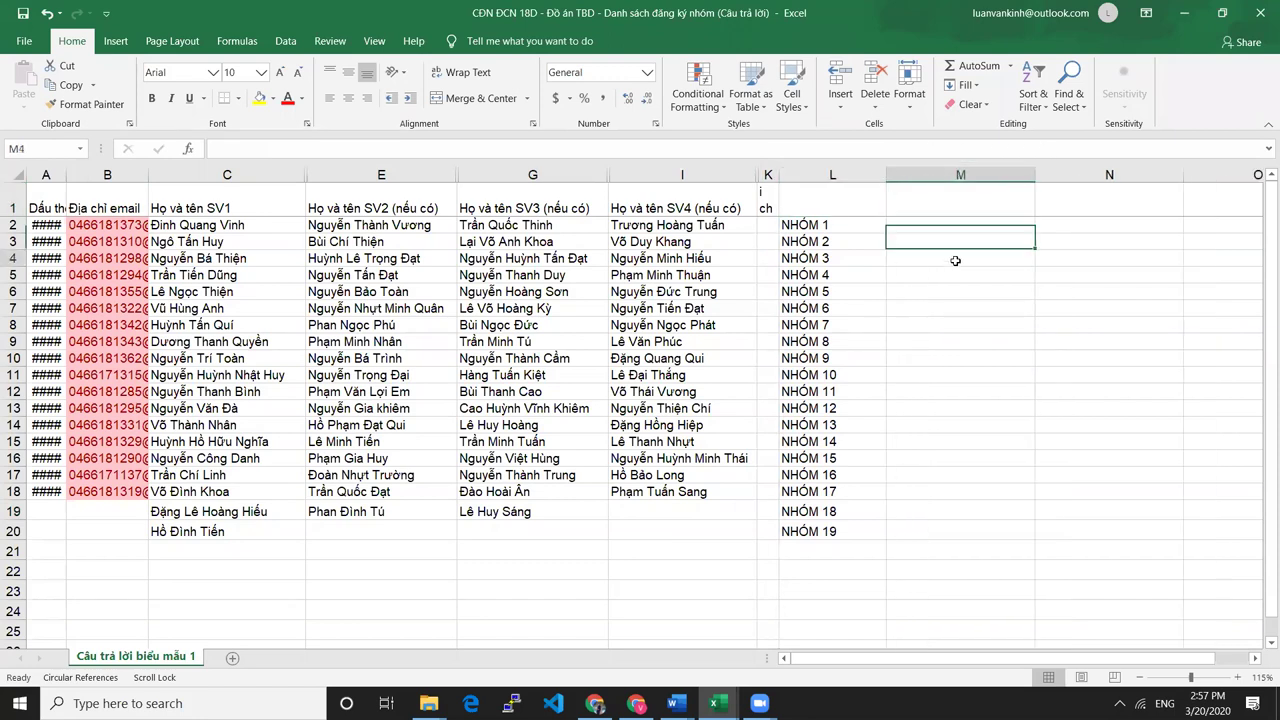
left_click(1028, 489)
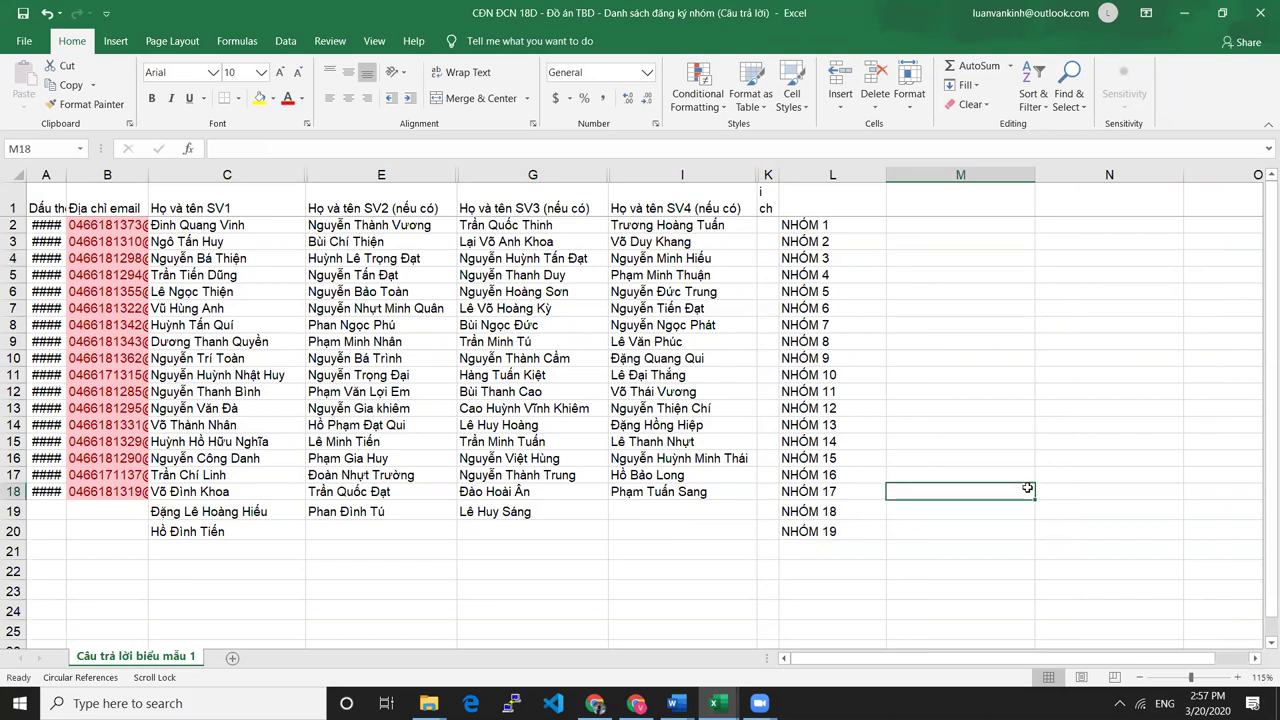
left_click(862, 524)
left_click(998, 456)
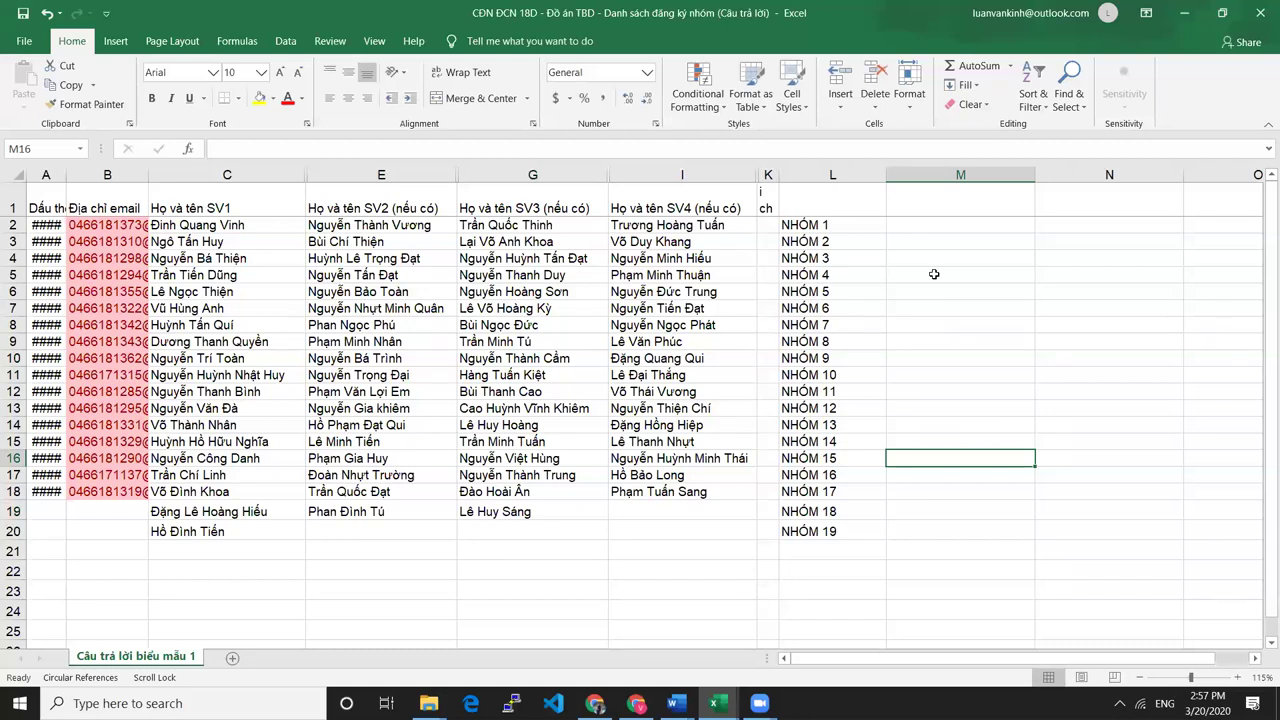
left_click(939, 221)
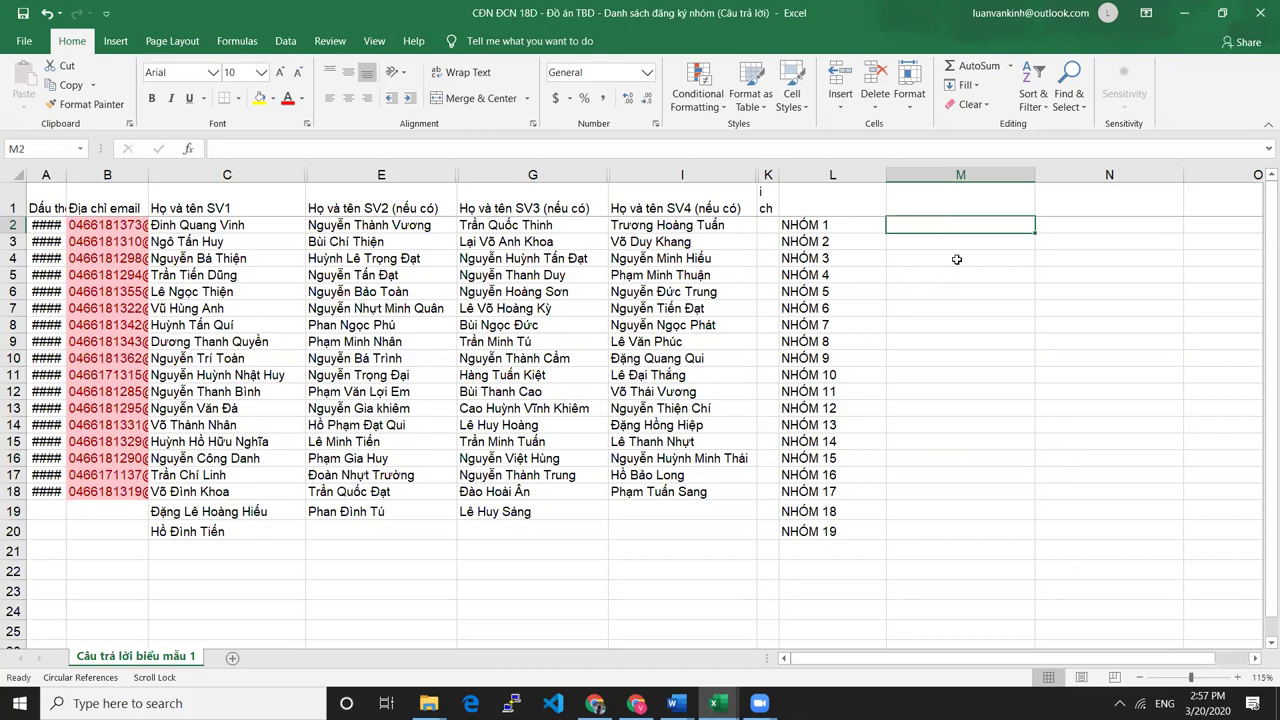
Select M2:M20 beside the groups and the cells along row 21.
left_click_drag(960, 226, 991, 523)
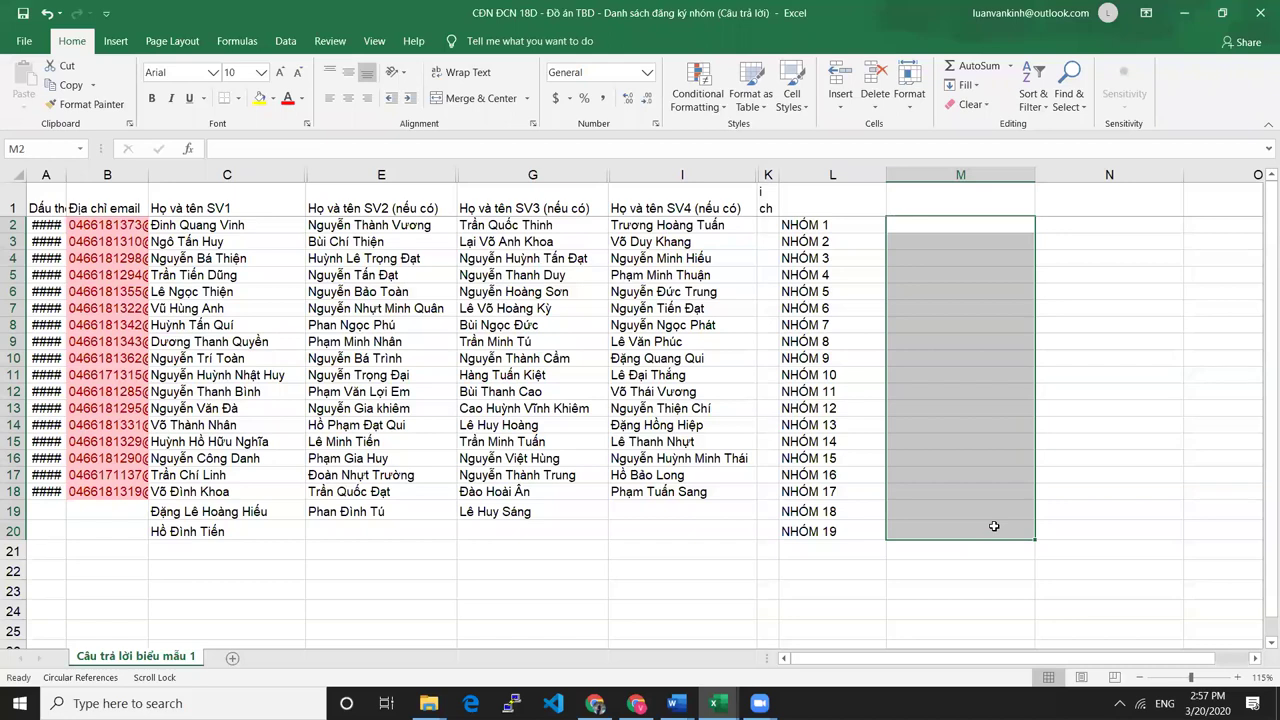
left_click(958, 566)
left_click_drag(928, 230, 958, 523)
left_click(616, 580)
left_click_drag(35, 548, 862, 549)
left_click_drag(62, 548, 986, 556)
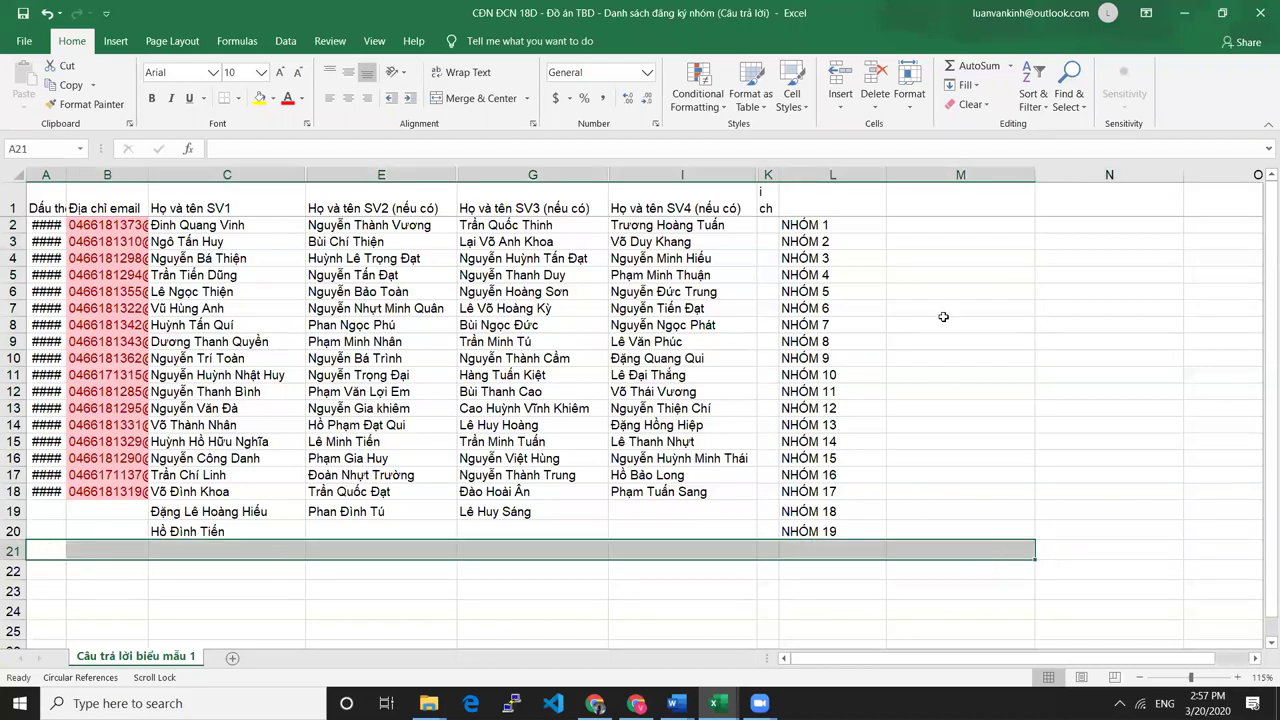
Select the ranges M1:M21 and A21:M21 to compare the roster's edges.
left_click(942, 221)
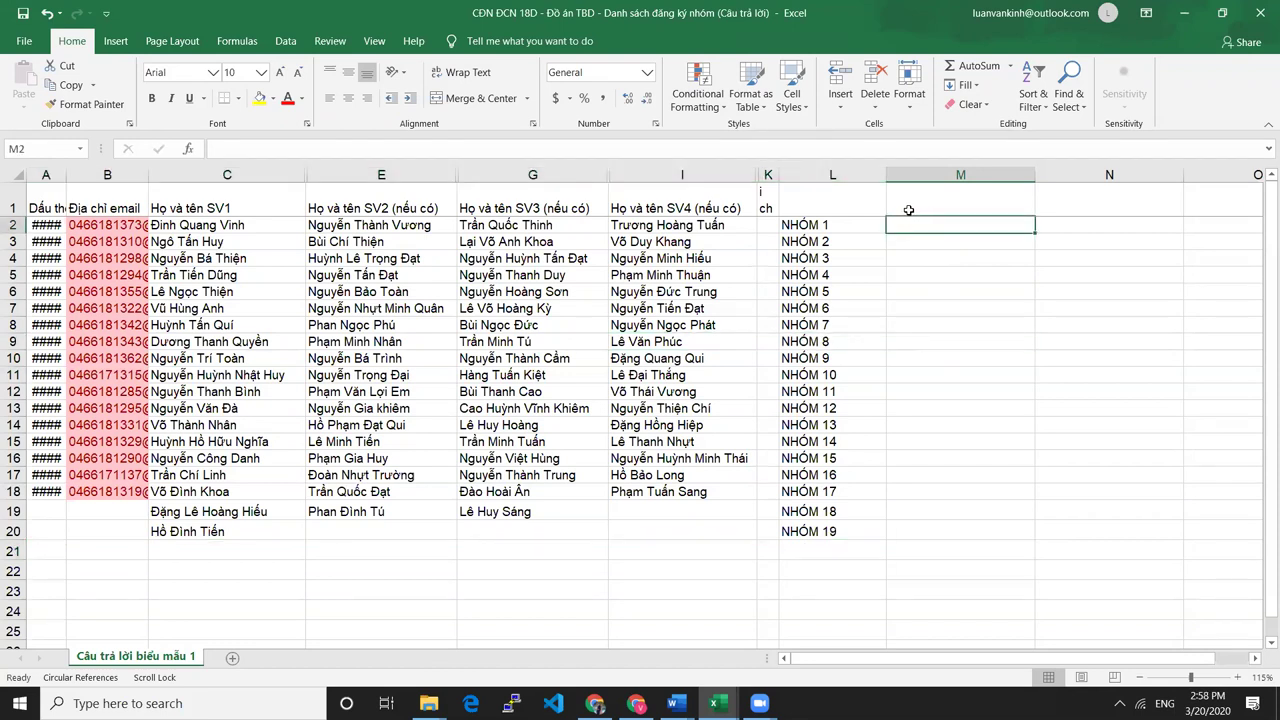
left_click(928, 198)
left_click_drag(928, 198, 938, 555)
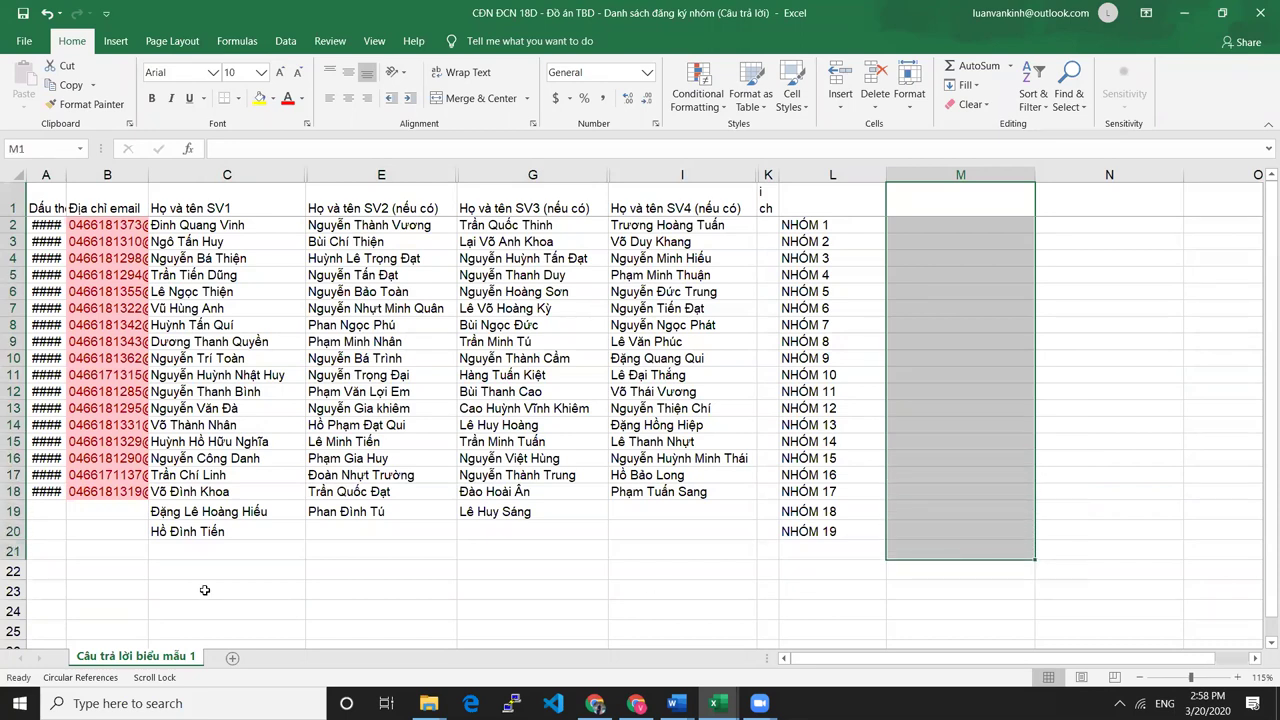
left_click_drag(38, 550, 1000, 552)
left_click(953, 192)
left_click_drag(953, 192, 951, 563)
left_click_drag(38, 550, 960, 552)
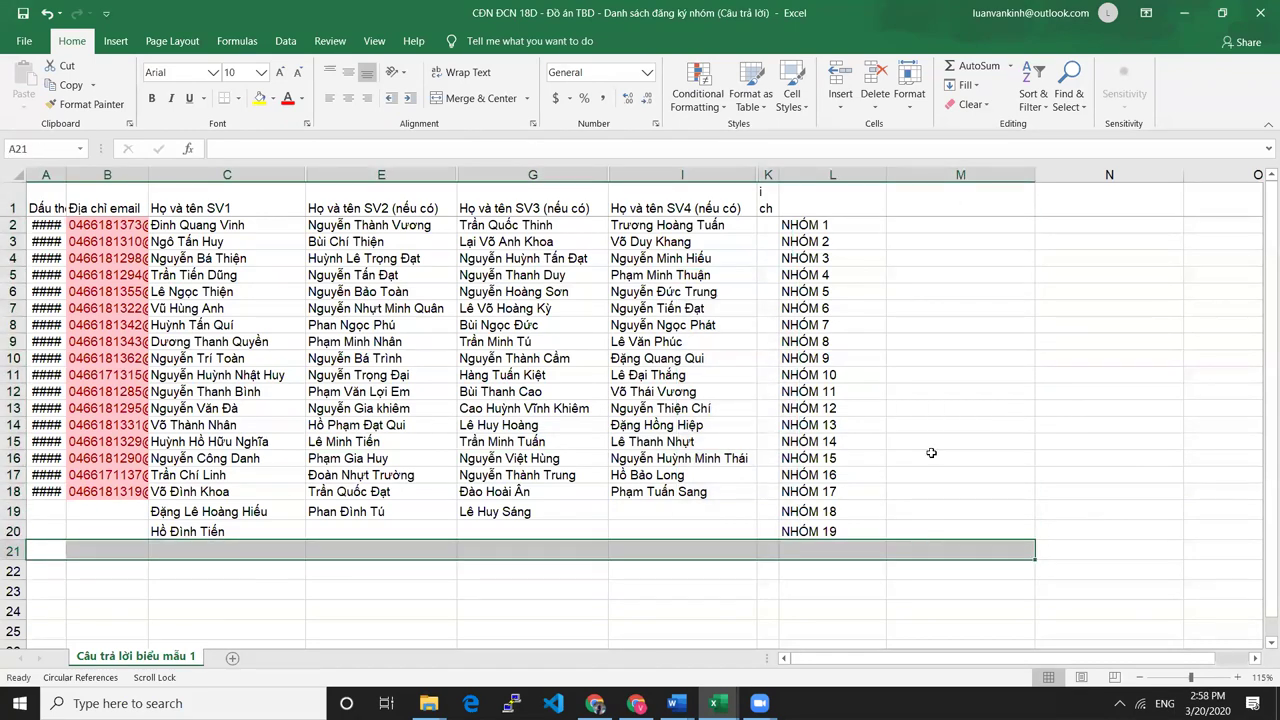
left_click(958, 195)
Narrow column L to 10.11 (98 pixels), snug around the NHÓM labels.
left_click_drag(886, 175, 855, 174)
left_click(910, 305)
key("alt+Tab")
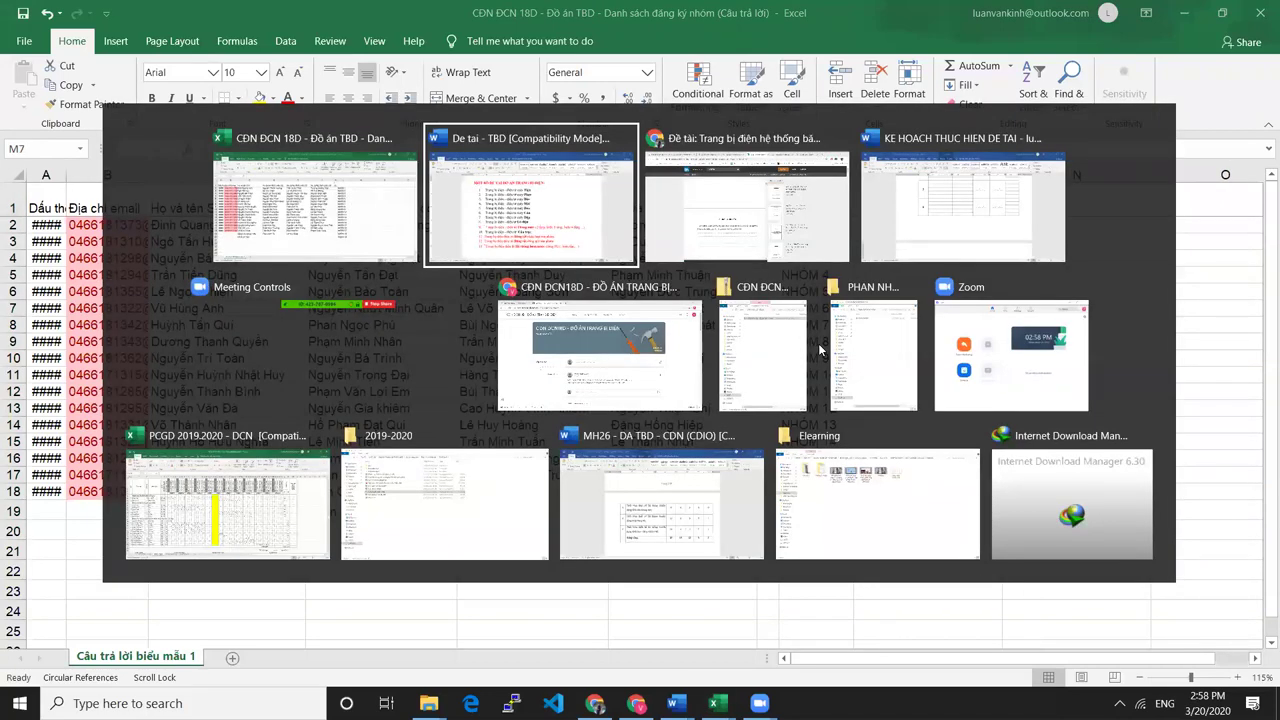
Turn the Lưu ý note line below the scoring table red.
scroll(500, 318, "down", 15)
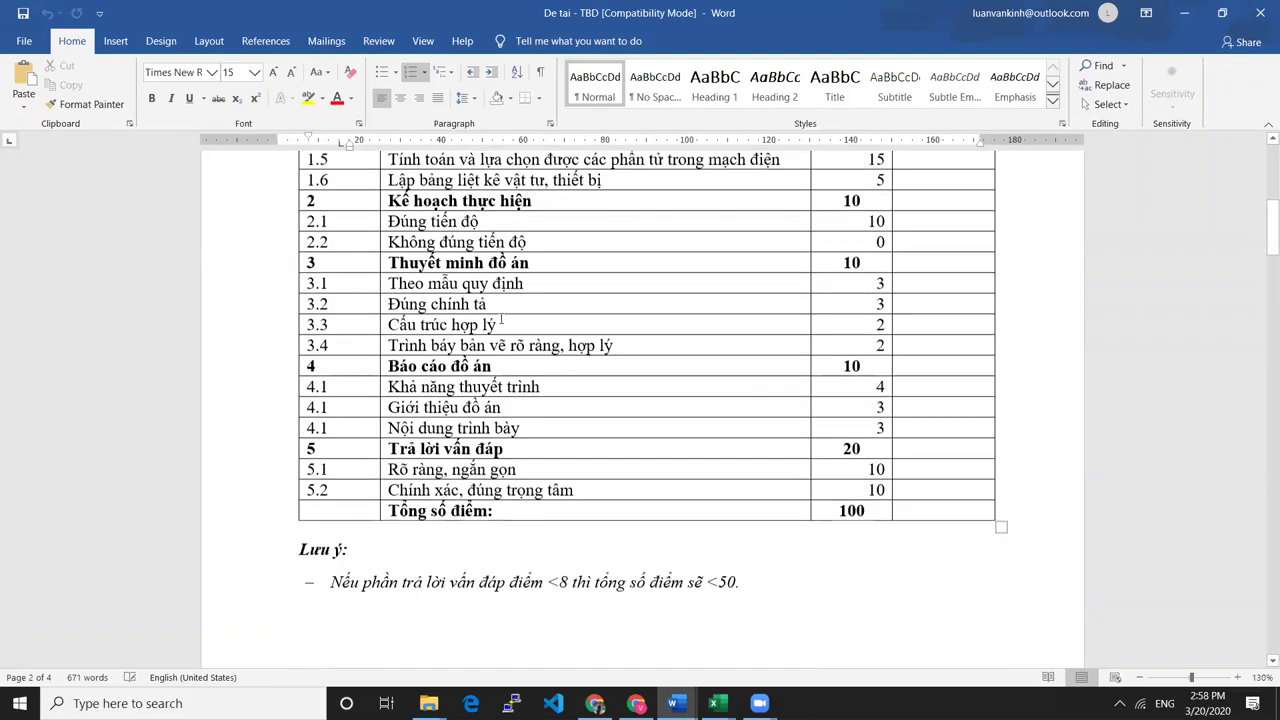
scroll(501, 320, "down", 1)
left_click(278, 520)
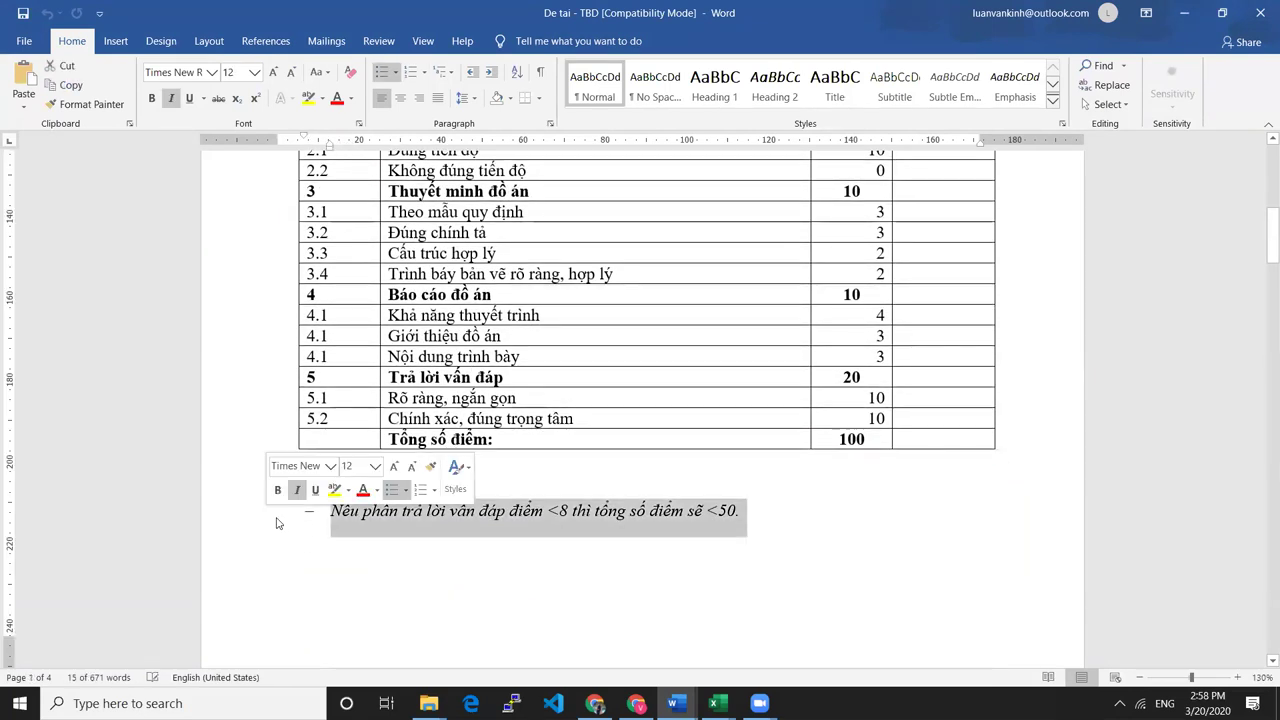
left_click(363, 489)
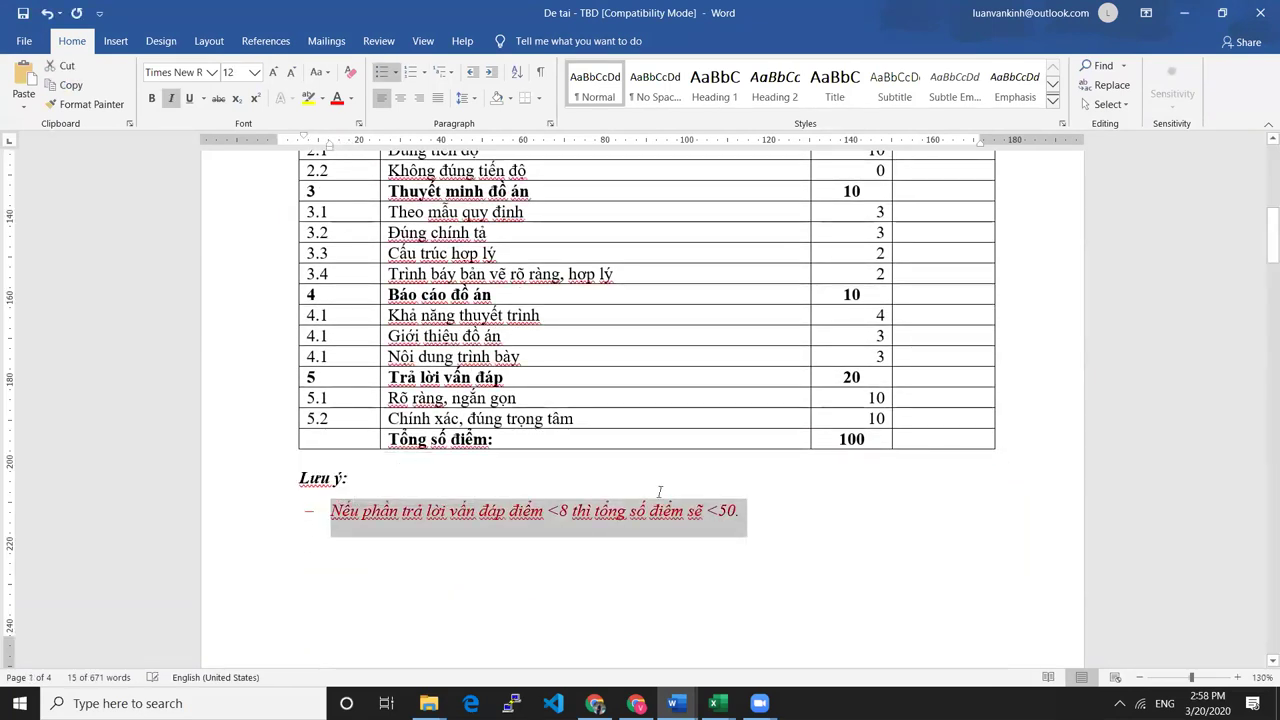
left_click(600, 510)
Check the red note by selecting its line and the numbers 8 and 50, then return to Excel.
triple_click(566, 510)
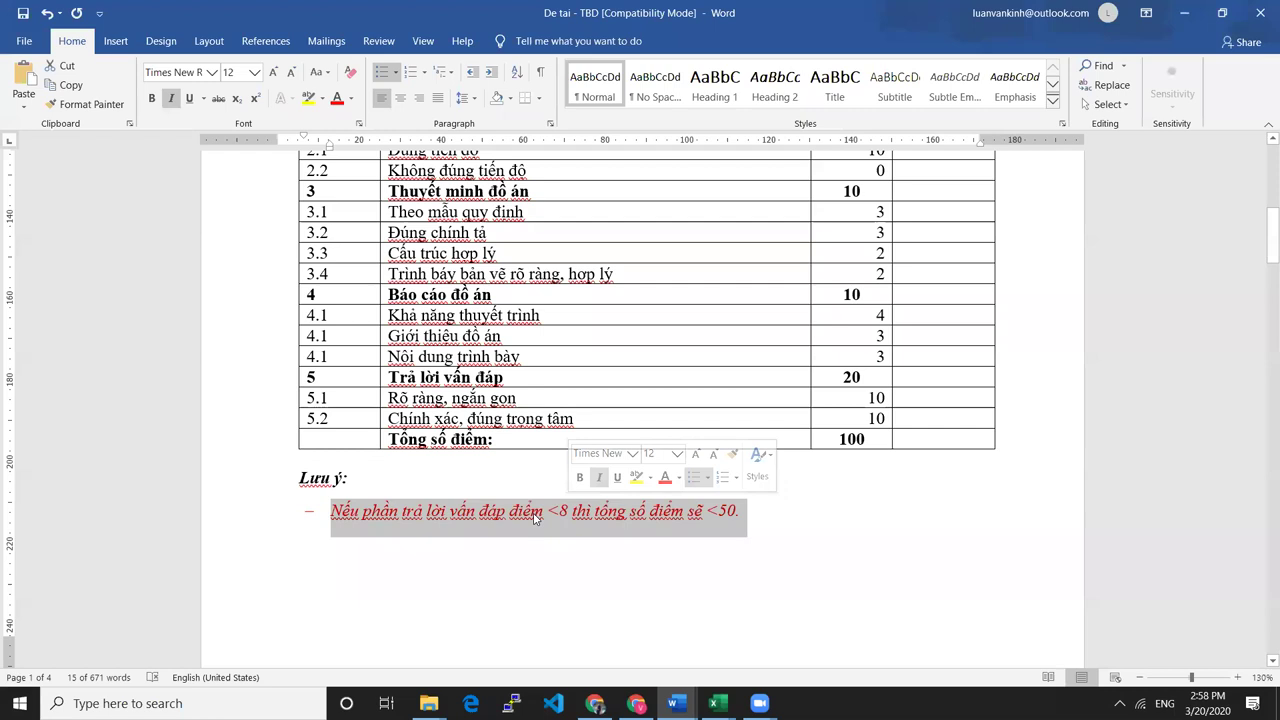
left_click(536, 512)
triple_click(536, 512)
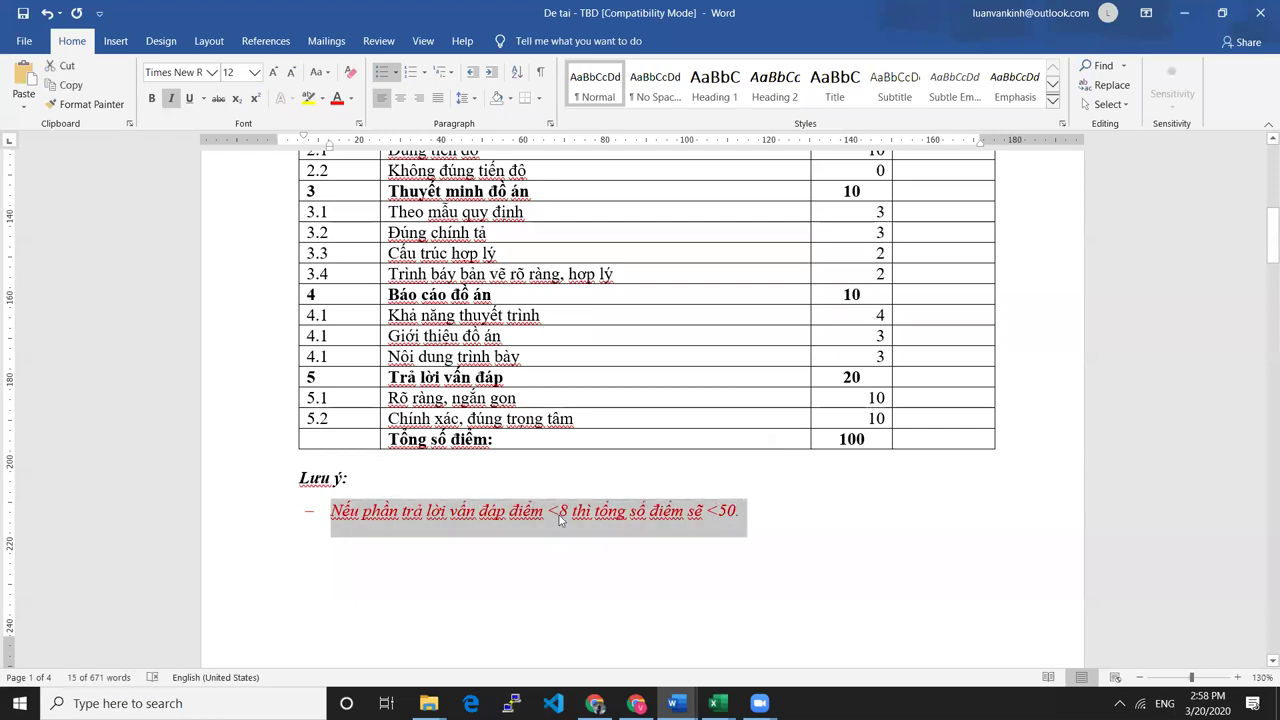
left_click(560, 512)
double_click(563, 512)
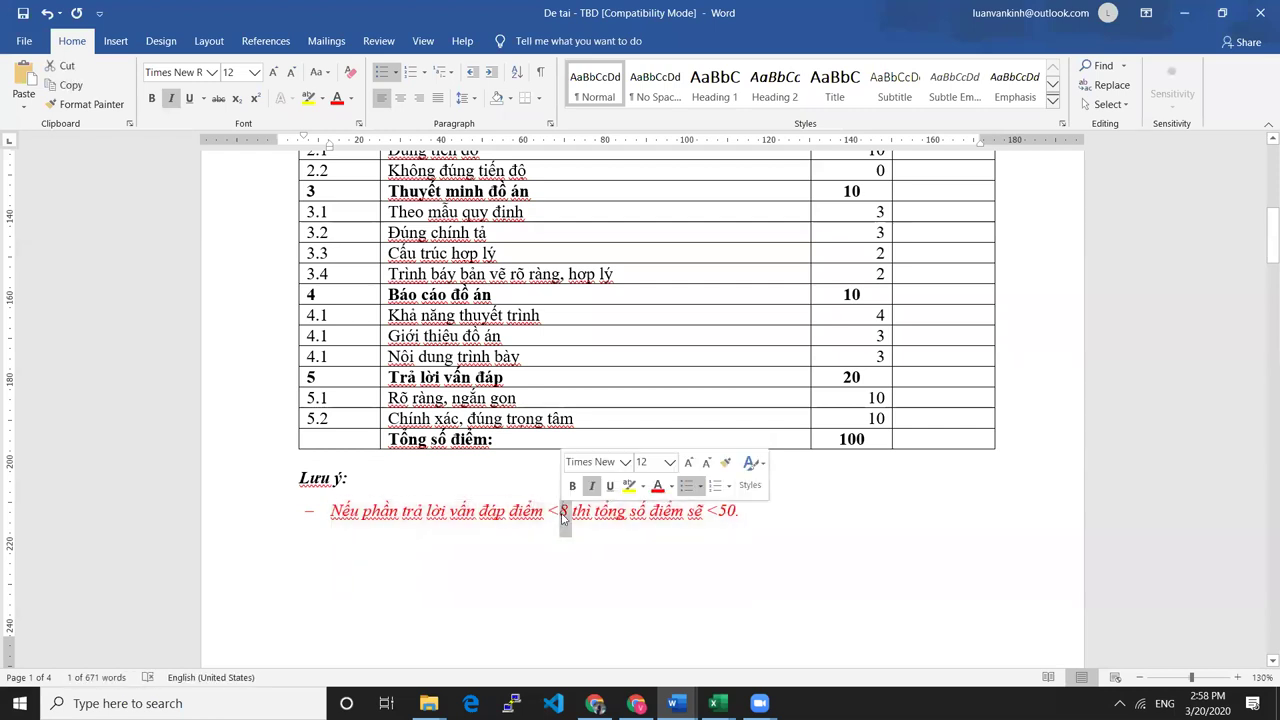
triple_click(737, 512)
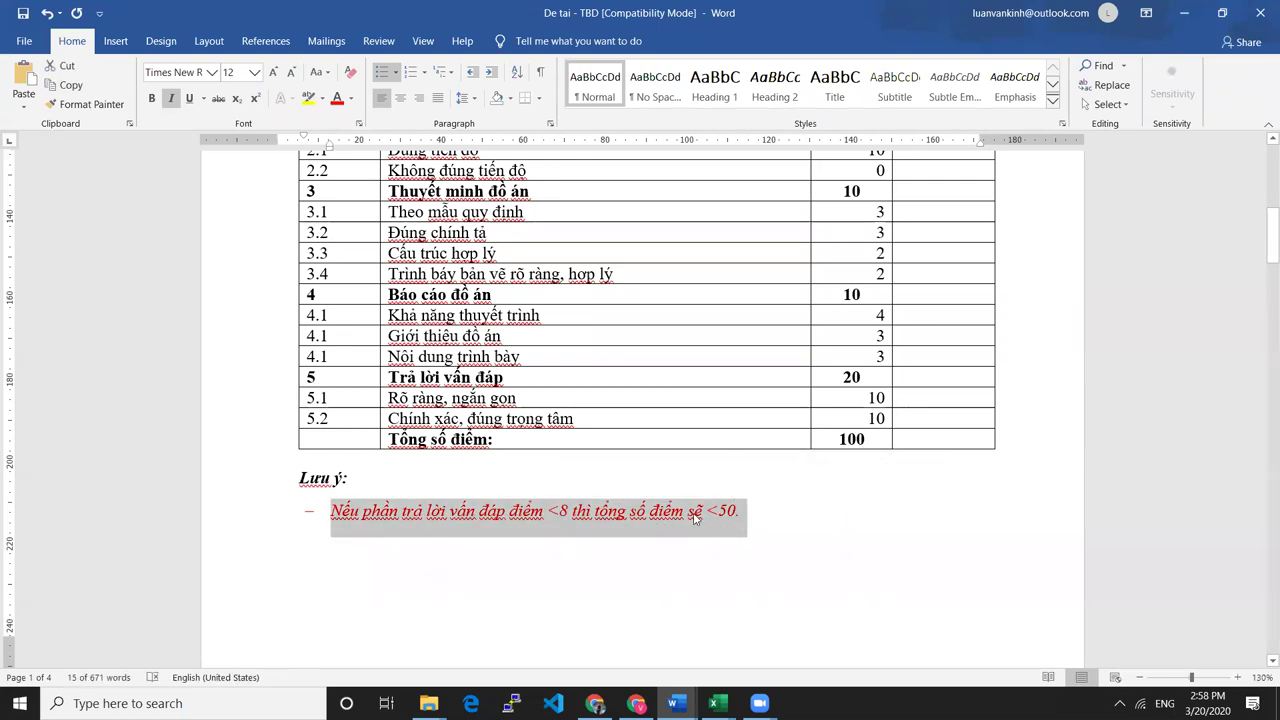
double_click(727, 511)
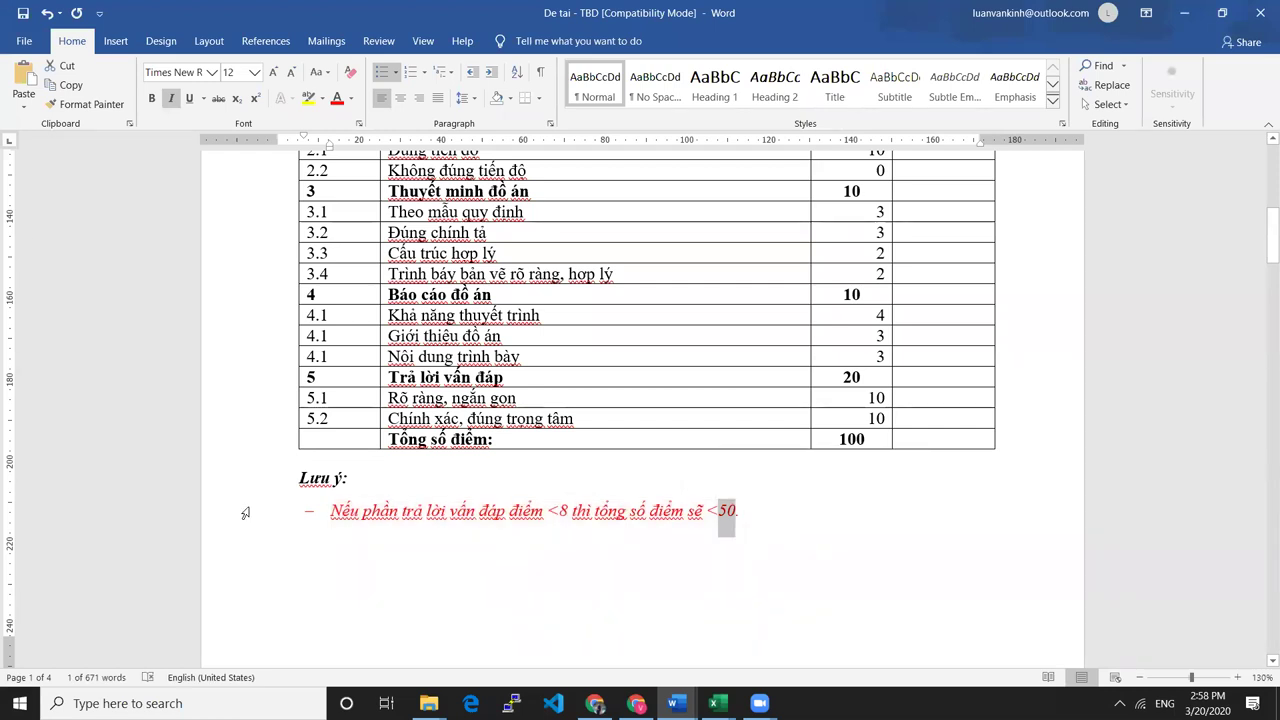
triple_click(345, 513)
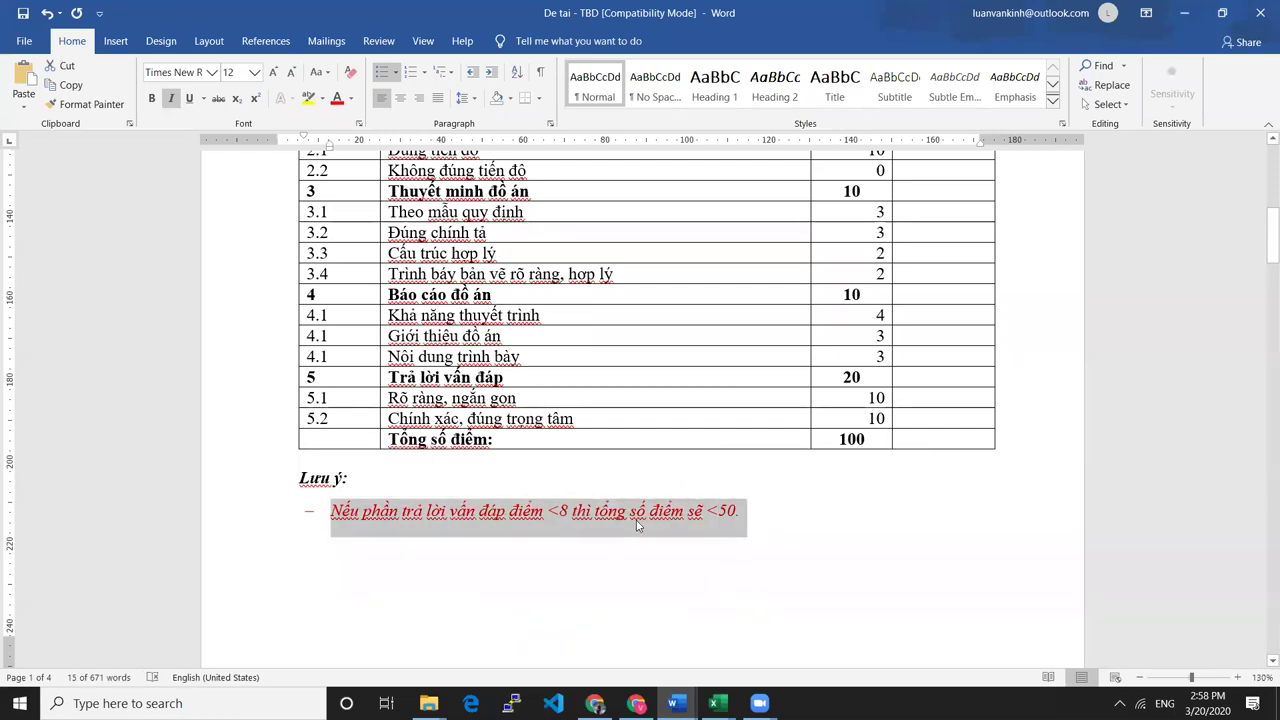
triple_click(652, 509)
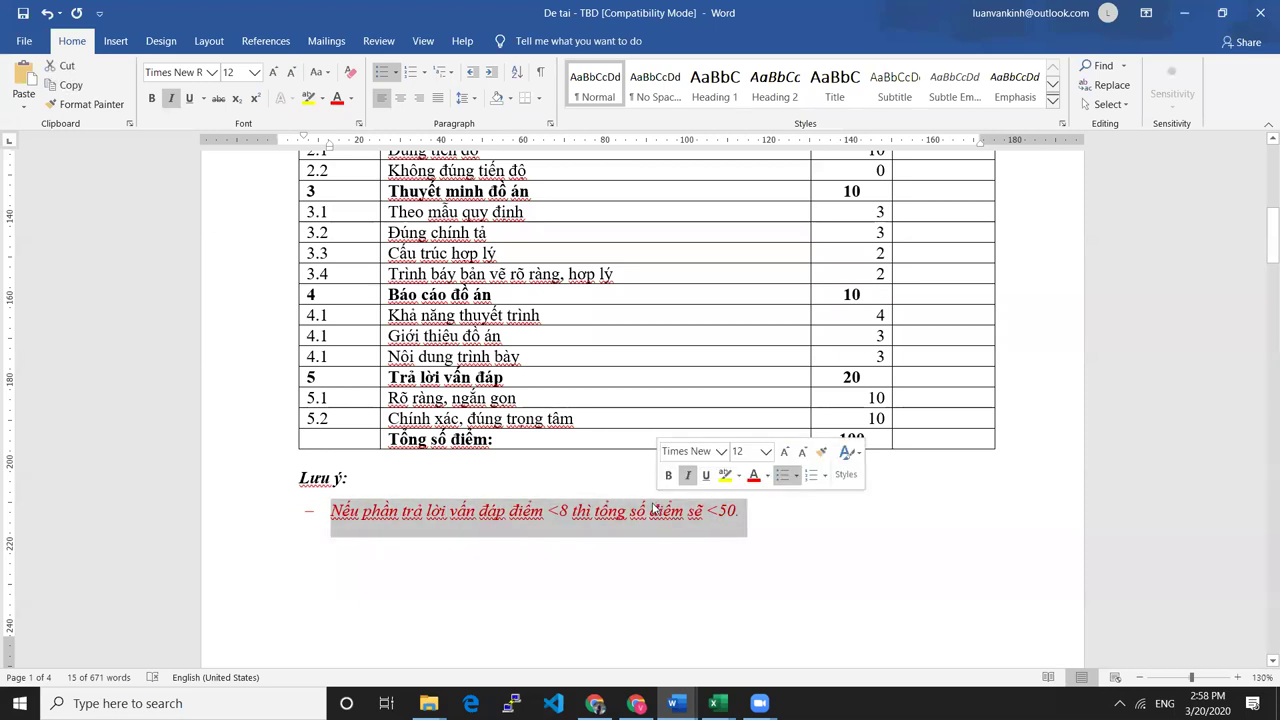
left_click(742, 518)
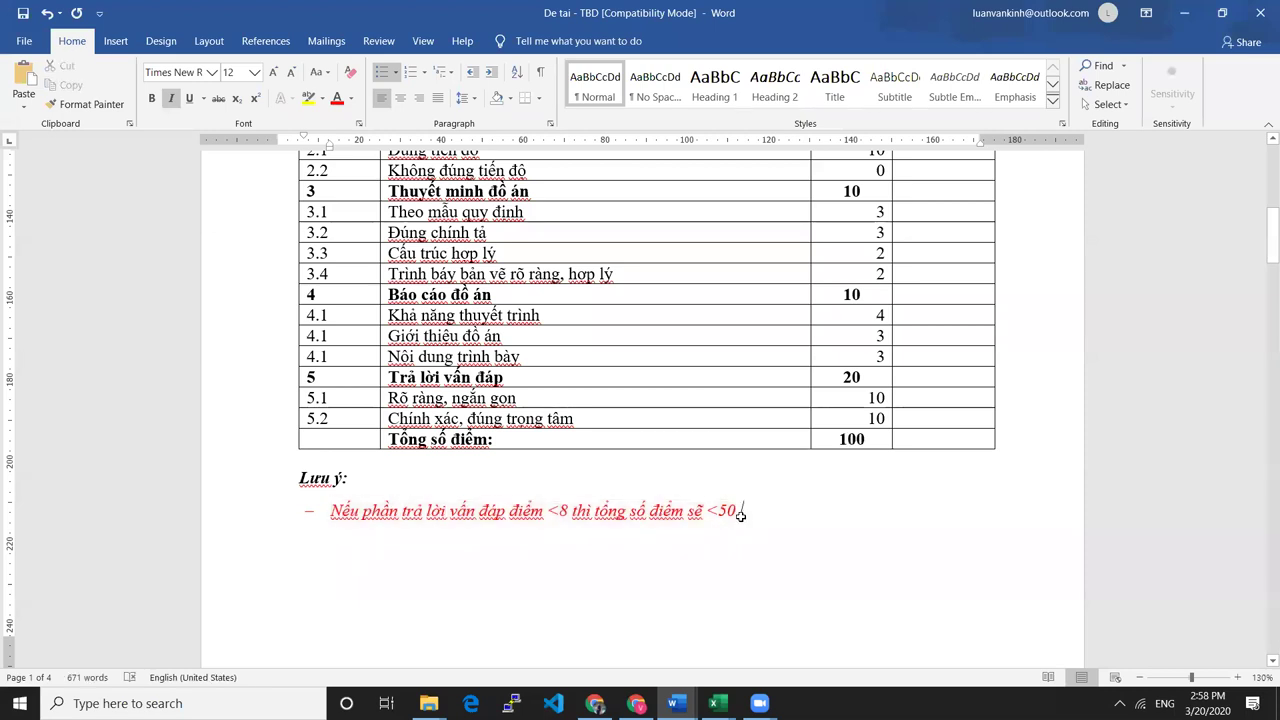
key("alt+Tab")
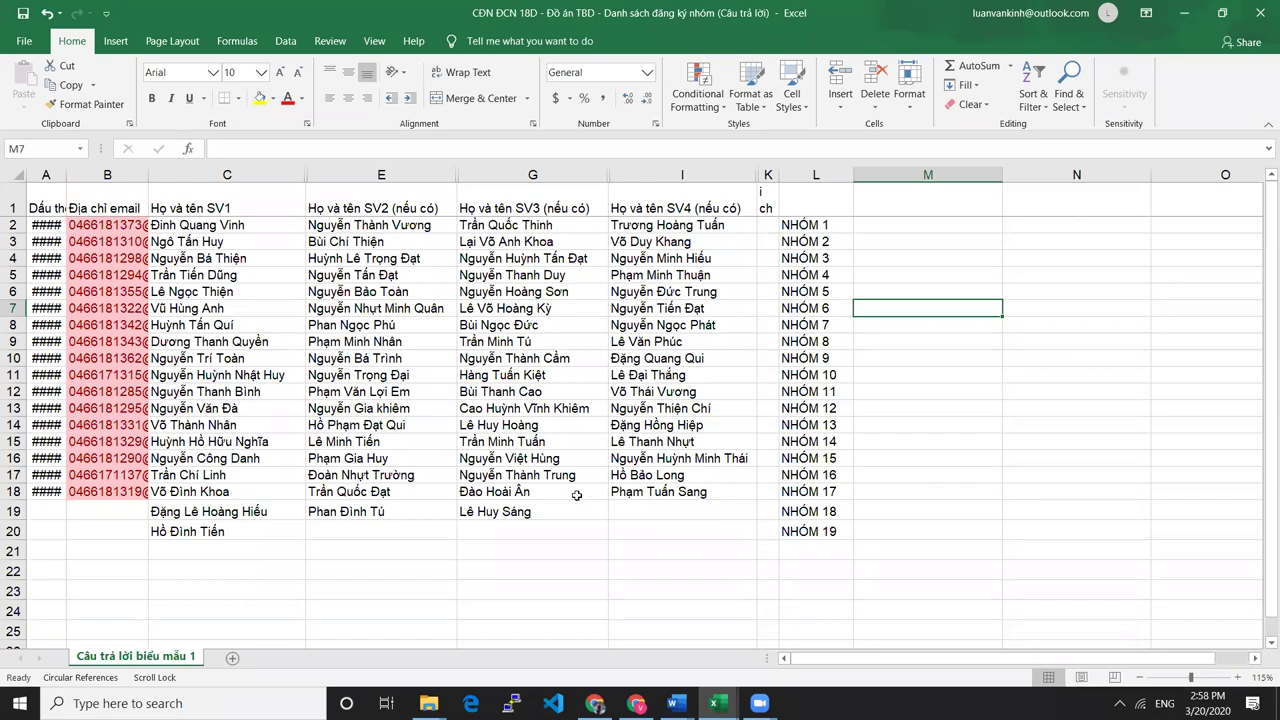
Check empty cells I19 and G20 below the roster, then bring the Google Classroom page forward.
left_click(655, 516)
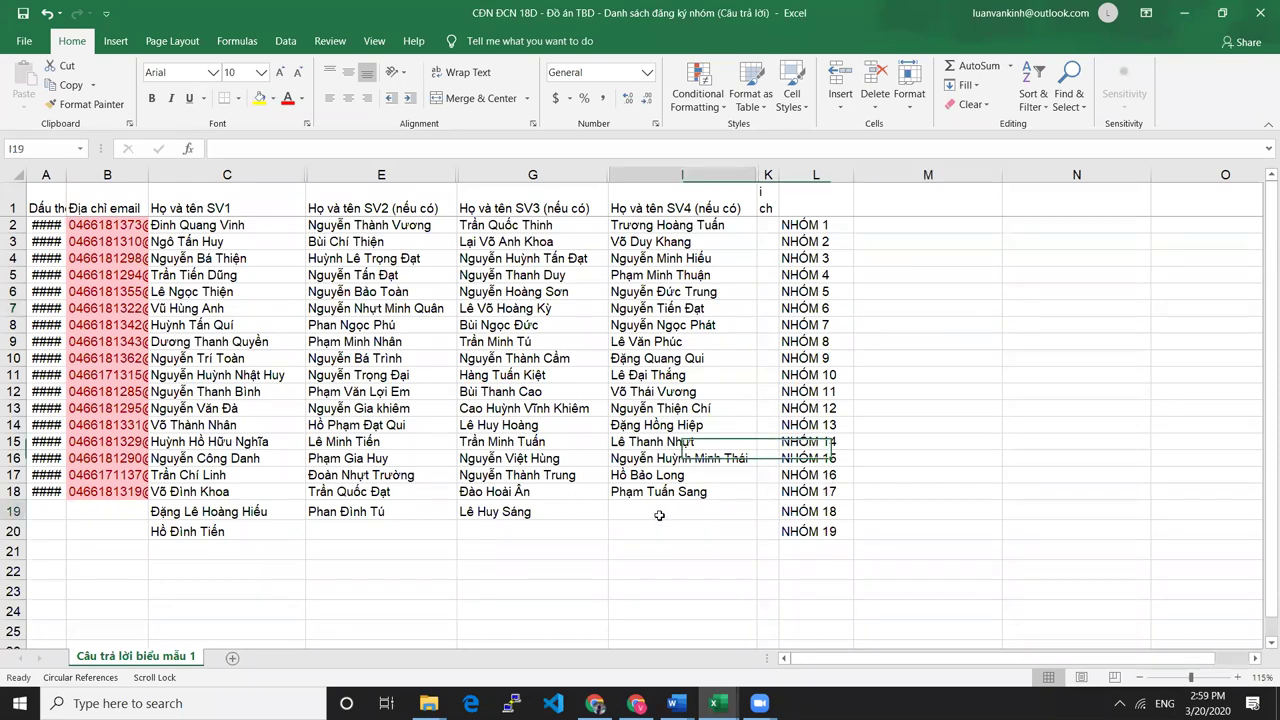
scroll(867, 315, "down", 3)
scroll(867, 315, "up", 3)
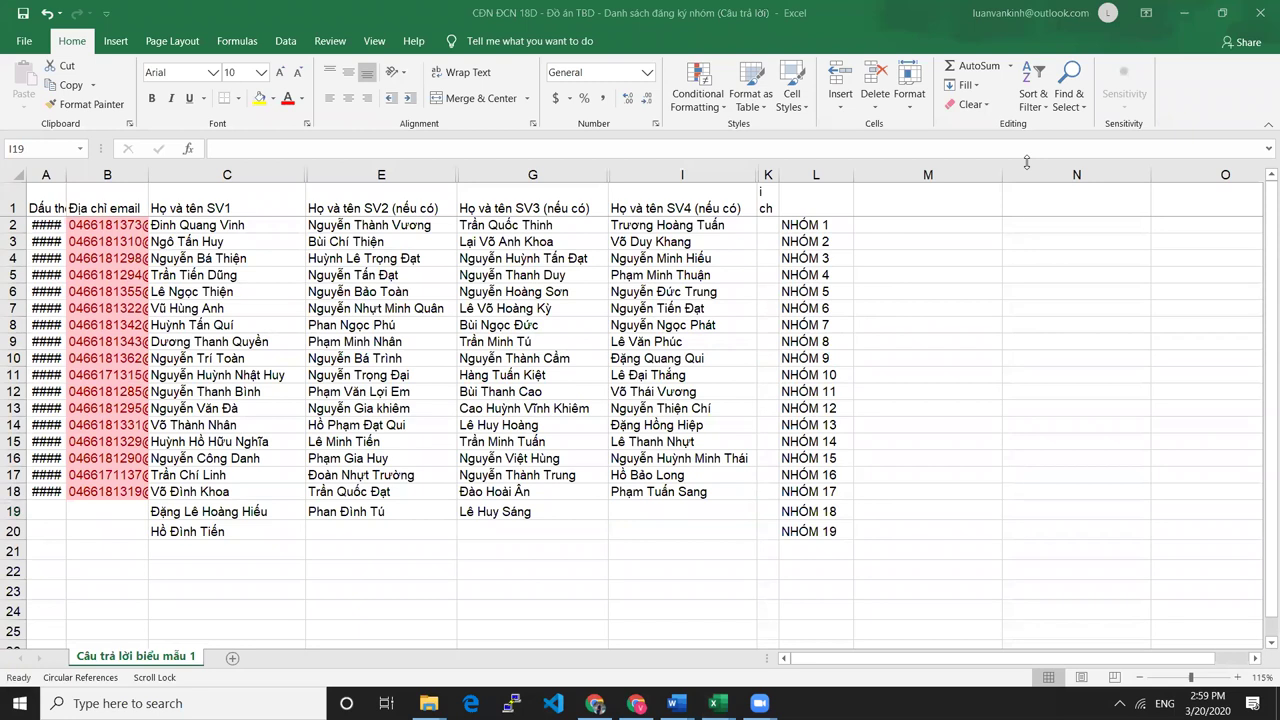
left_click(570, 538)
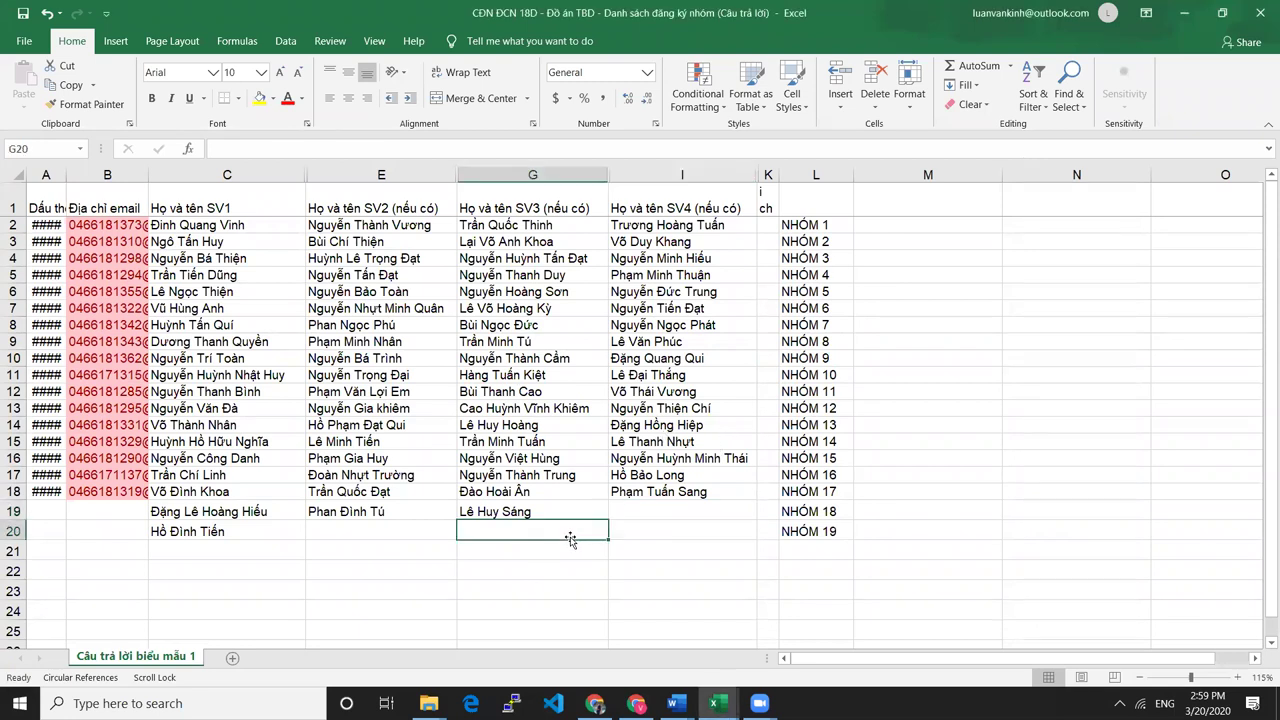
key("alt+Tab")
key("alt+Tab")
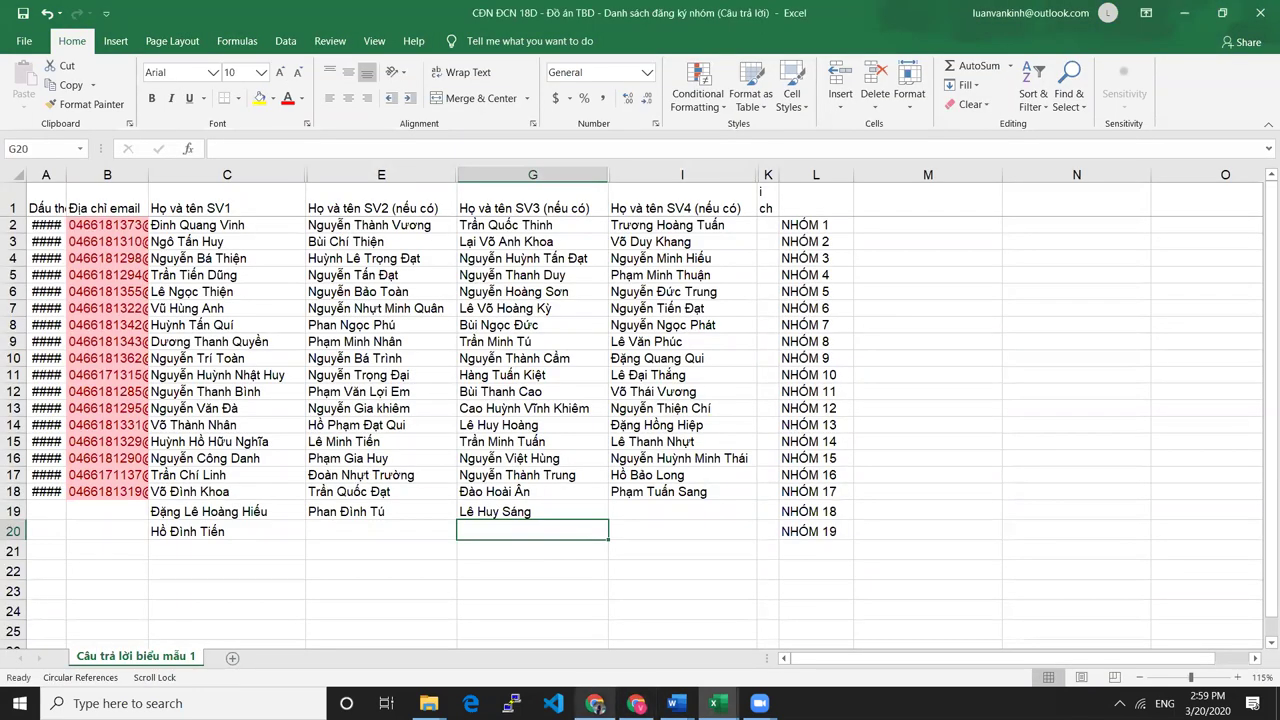
left_click(636, 703)
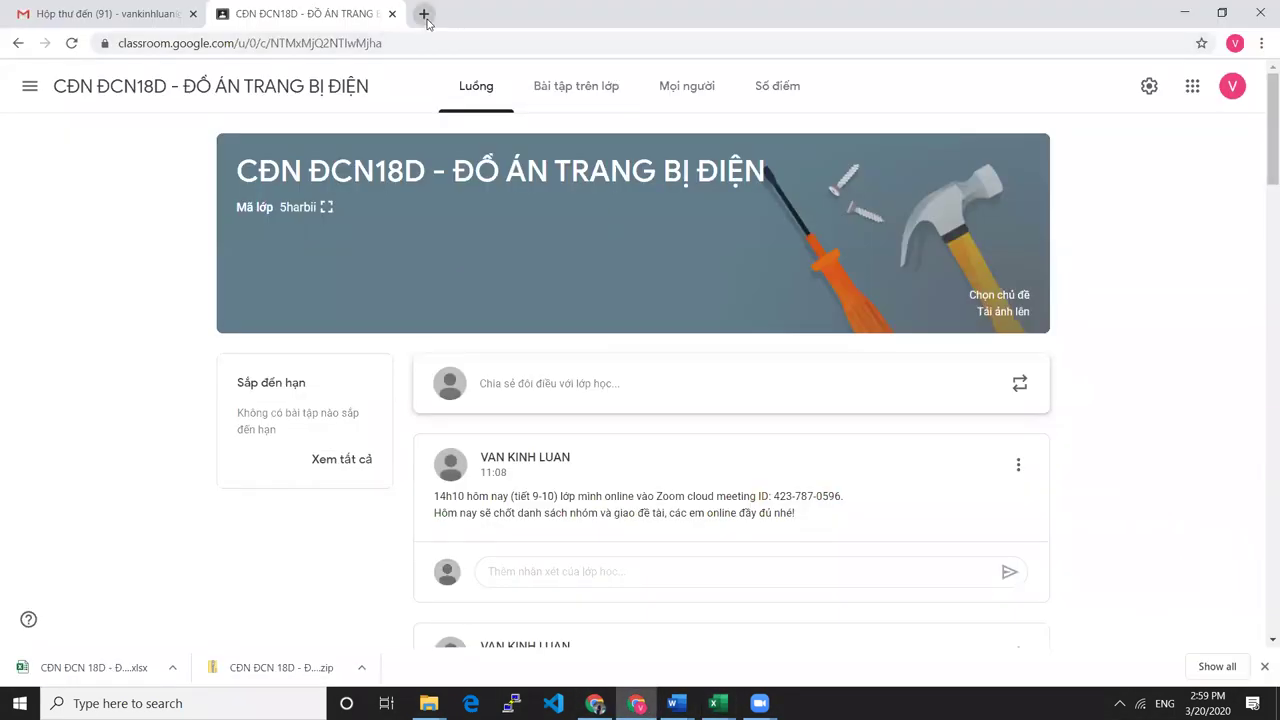
Load random.org in a new tab and go to its List Randomizer item box.
left_click(424, 15)
type("rando")
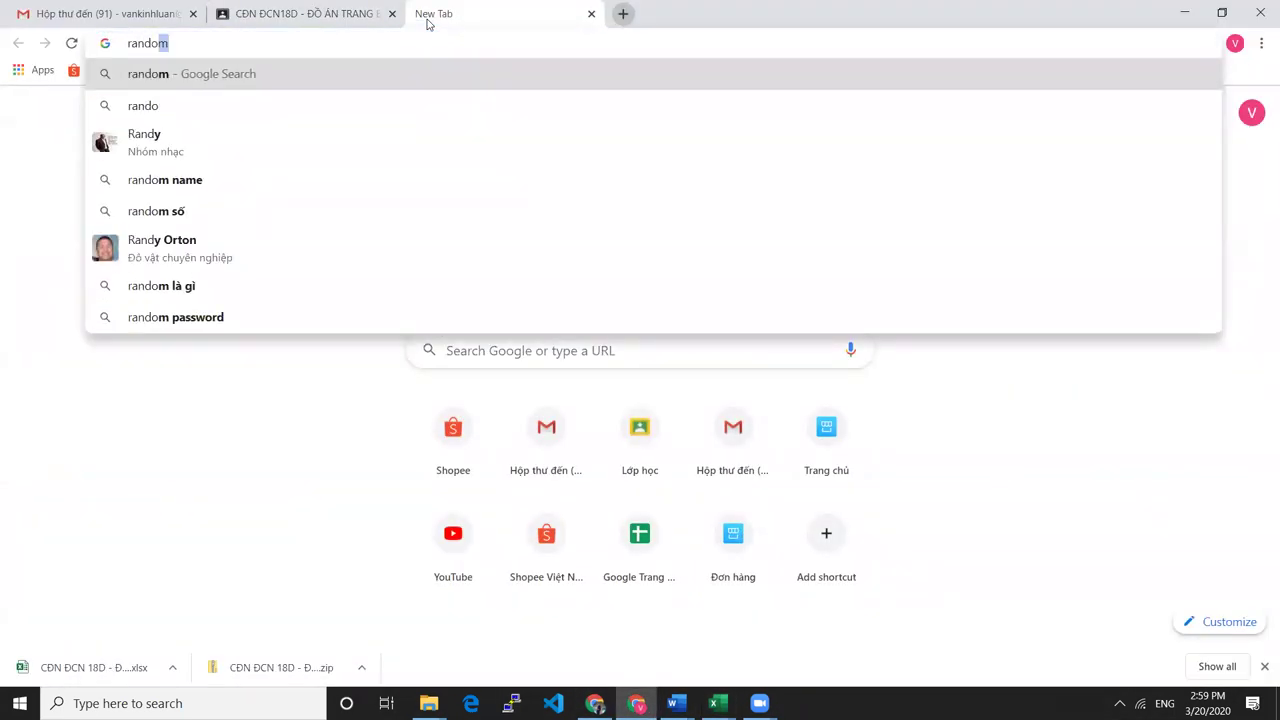
type("m.org")
key("Return")
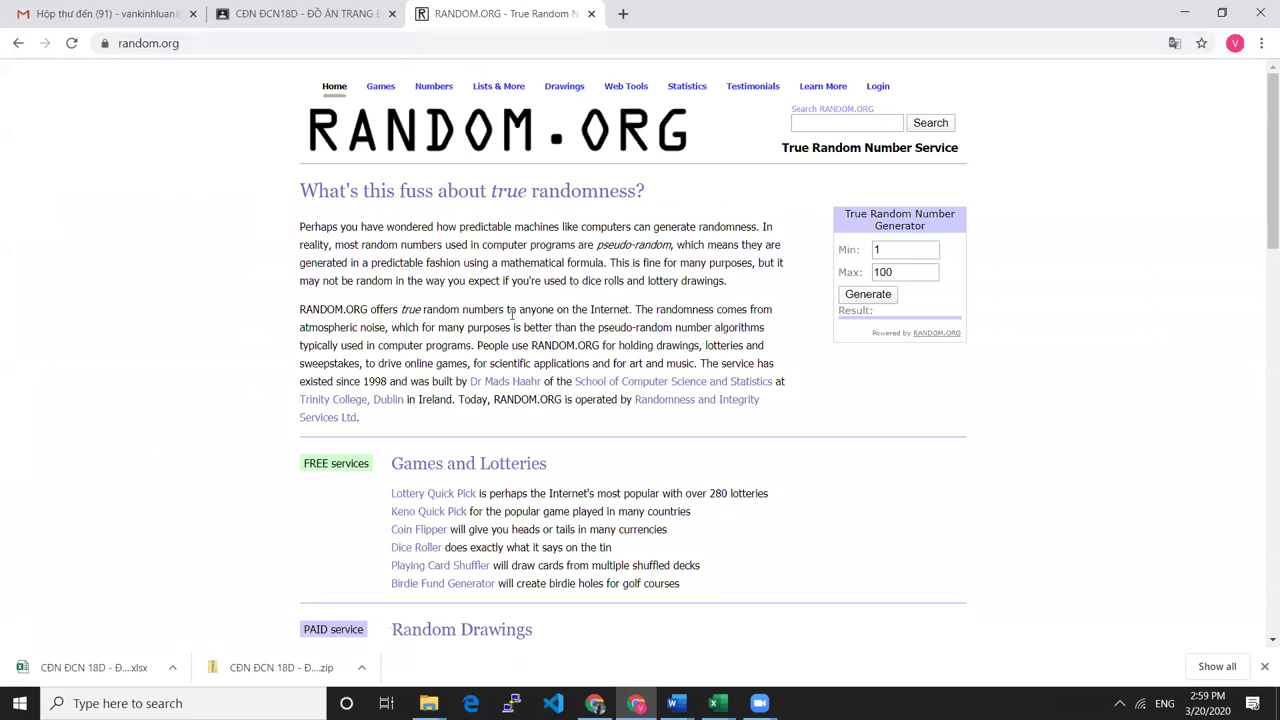
mouse_move(505, 95)
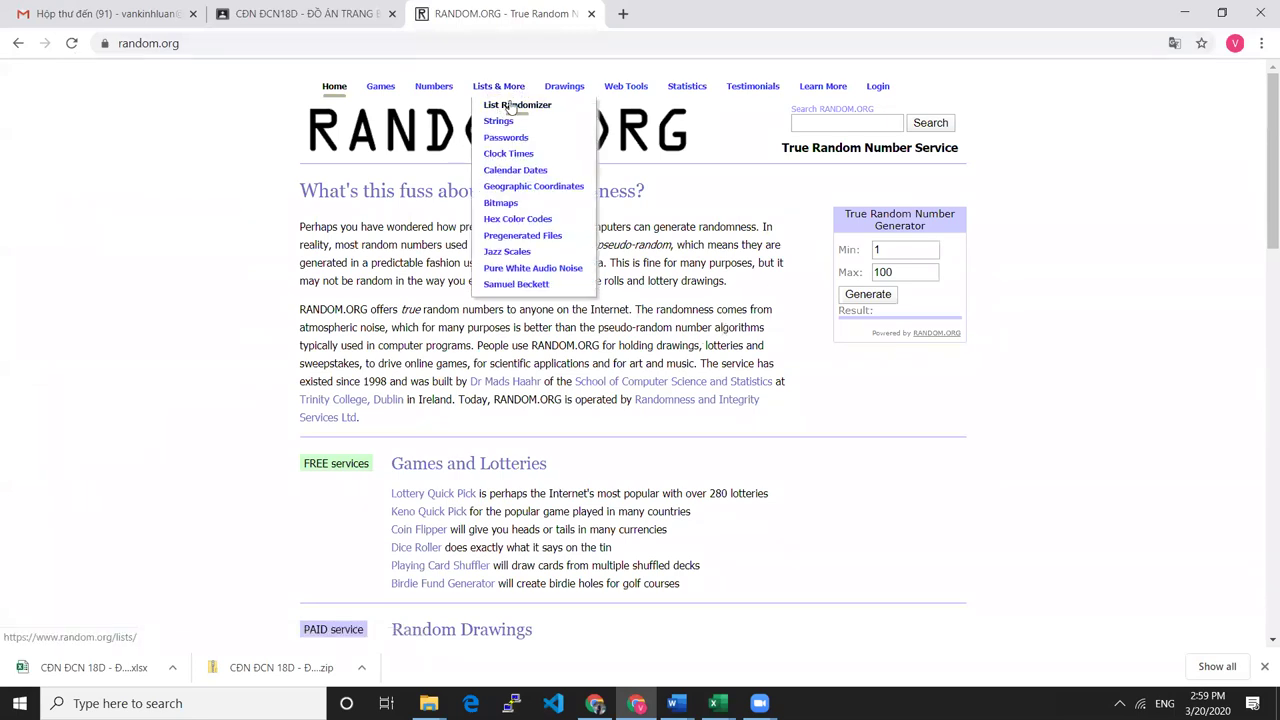
left_click(515, 107)
left_click(557, 421)
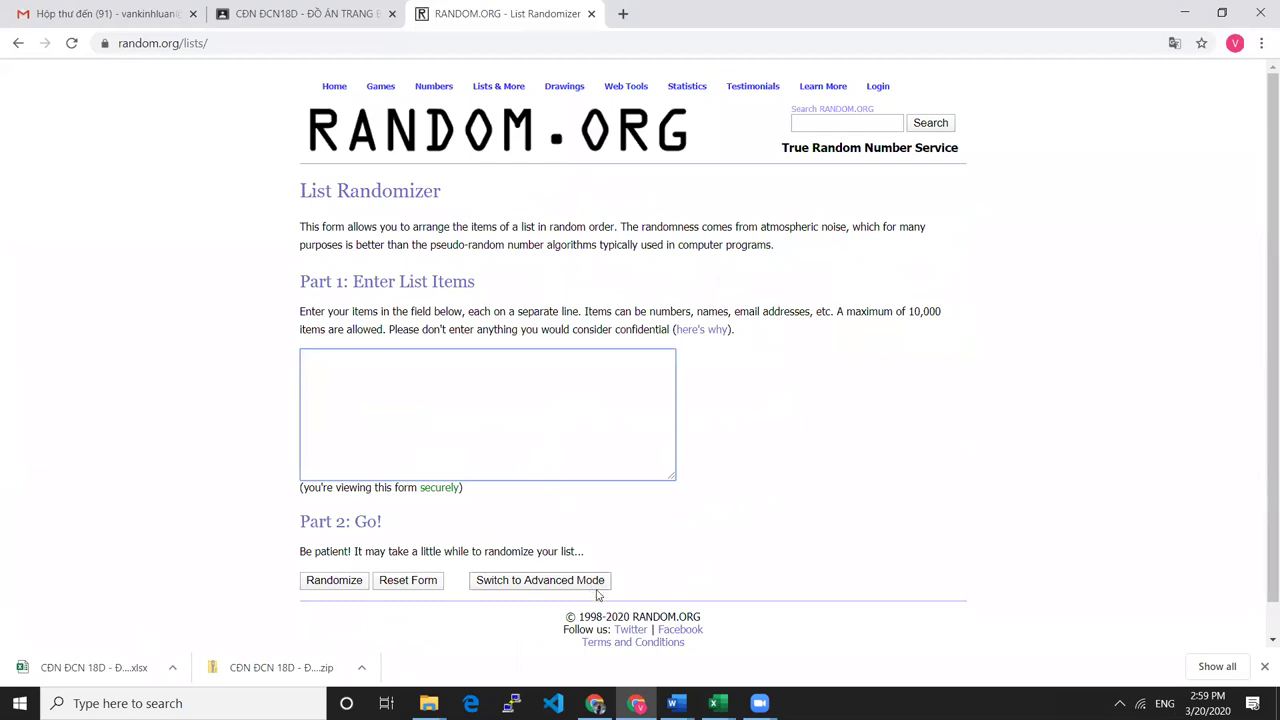
Enter the numbers 1 to 13 in the List Randomizer box, one per line.
key("alt+Tab")
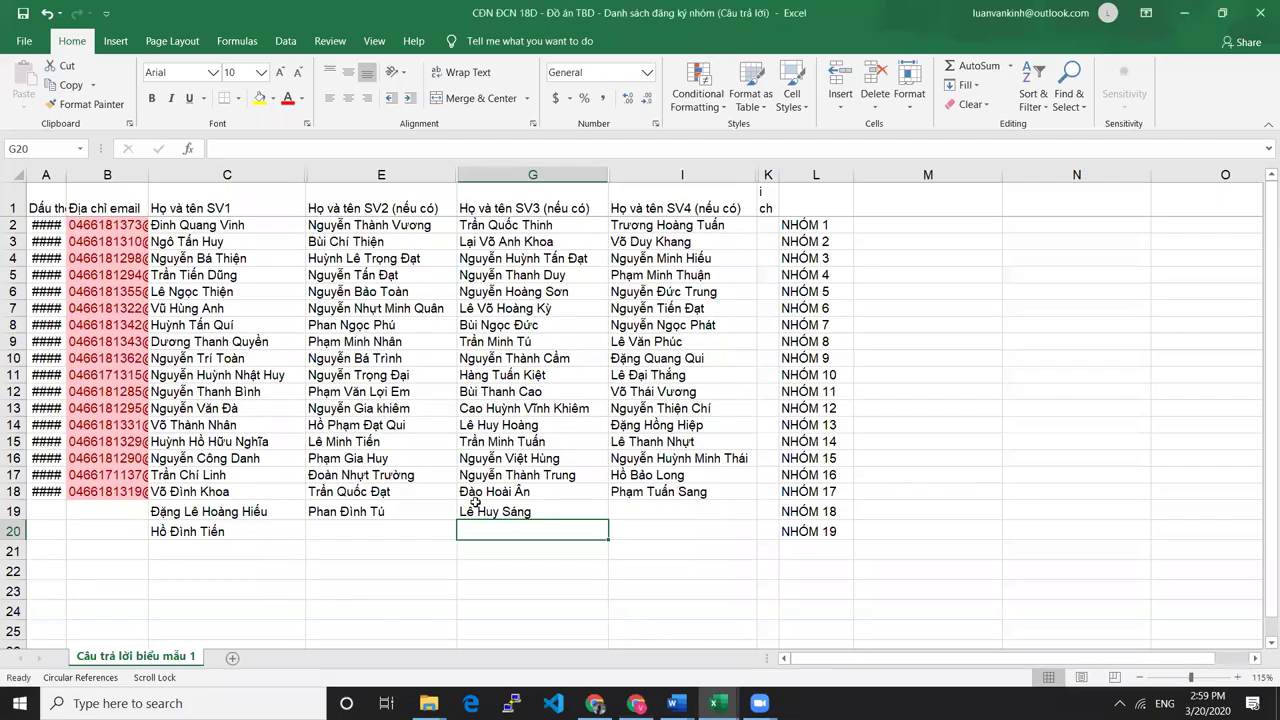
key("alt+Tab")
key("alt+Tab")
key("alt+Tab")
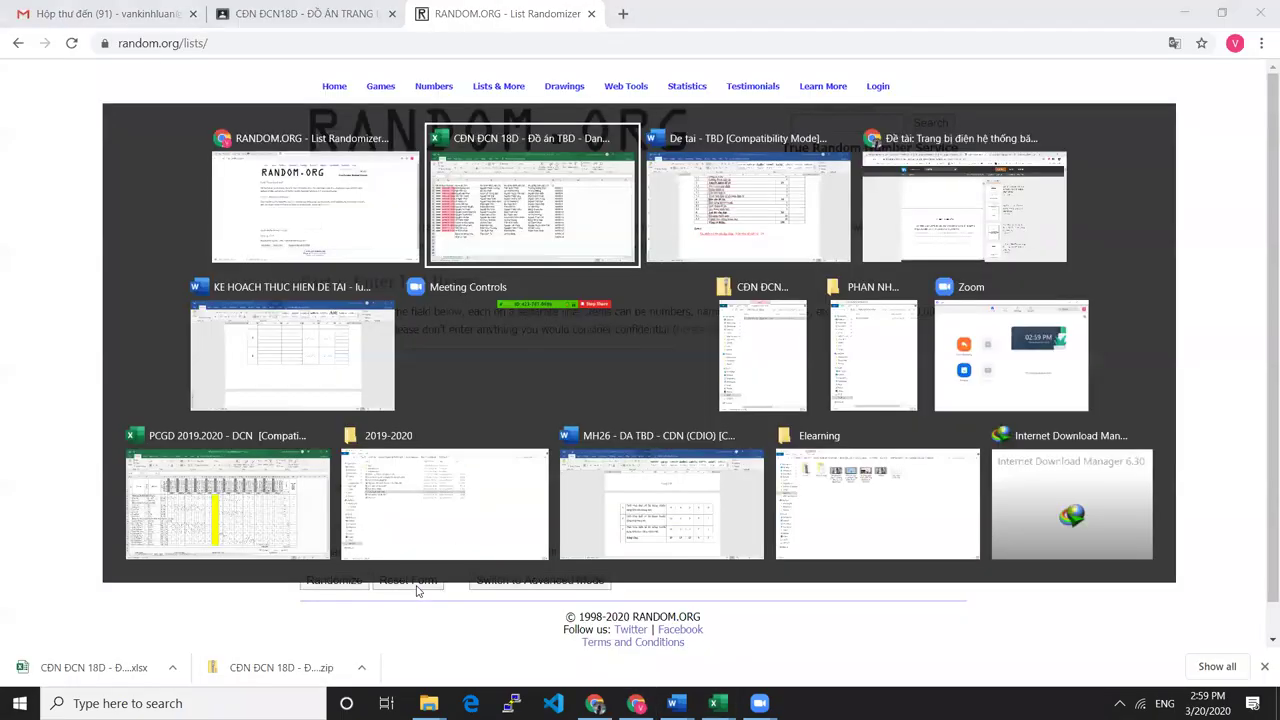
key("alt+Tab")
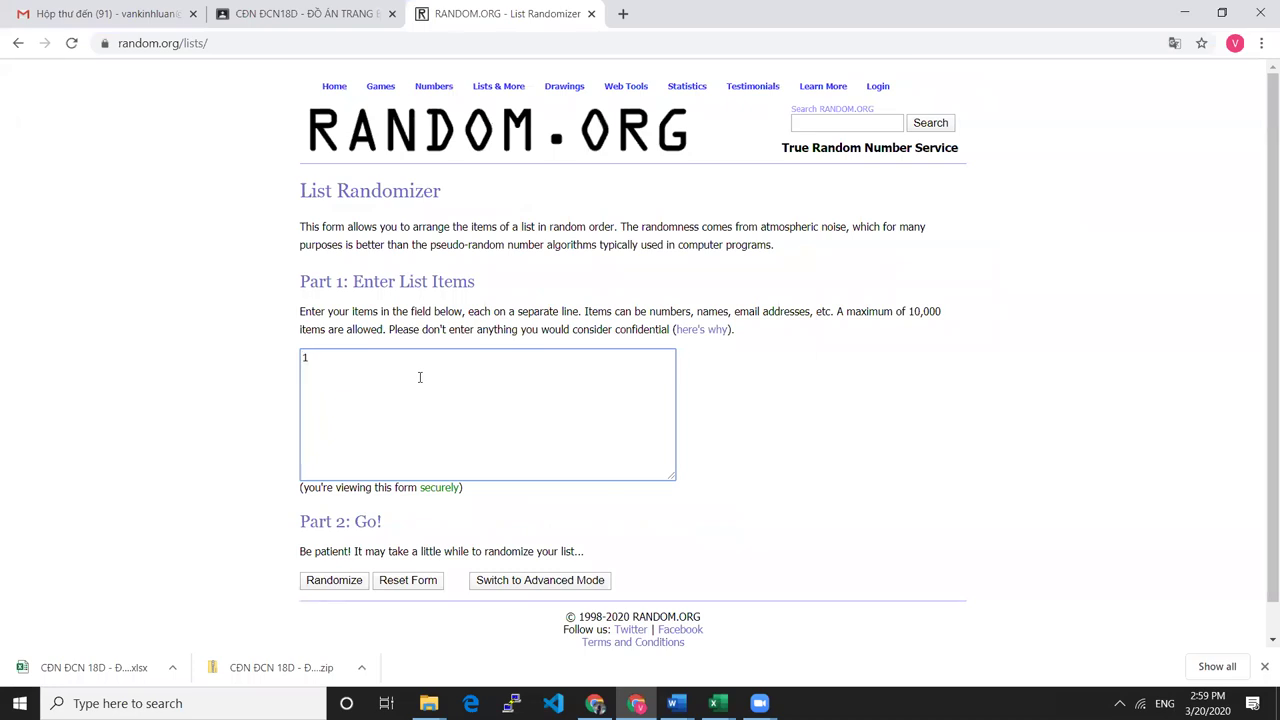
key("Return")
type("2")
key("Return")
type("3")
key("Return")
type("4")
key("Return")
type("5")
key("Return")
type("6")
key("Return")
type("7")
key("Return")
type("8")
key("Return")
type("10")
key("Return")
type("11")
Enter 1 to 13 a second time below the first run and check the 26-line list.
key("Return")
type("12")
key("Return")
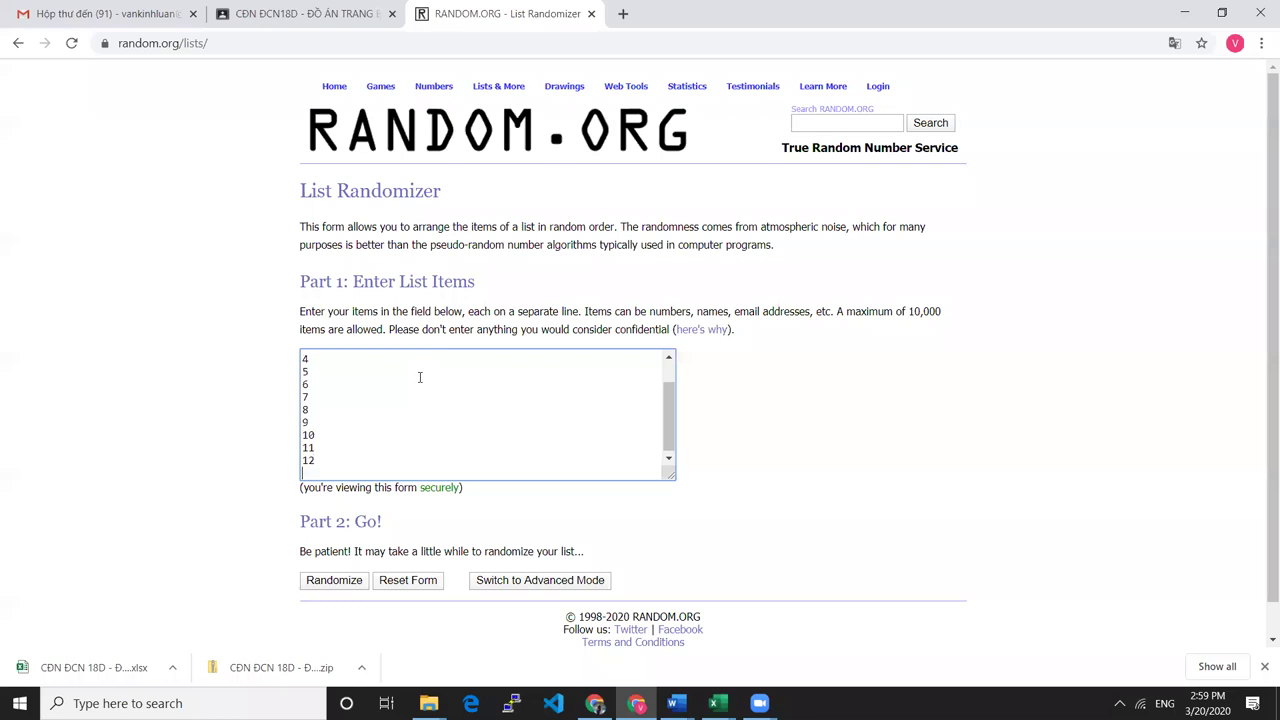
type("13")
key("Return")
type("1")
key("Return")
type("2")
key("Return")
type("3")
key("Return")
type("4")
key("Return")
type("5")
key("Return")
type("6")
key("Return")
type("7")
key("Return")
type("8")
key("Return")
type("9")
key("Return")
type("10")
key("Return")
type("11")
key("Return")
type("12")
key("Return")
type("13")
scroll(493, 424, "up", 1)
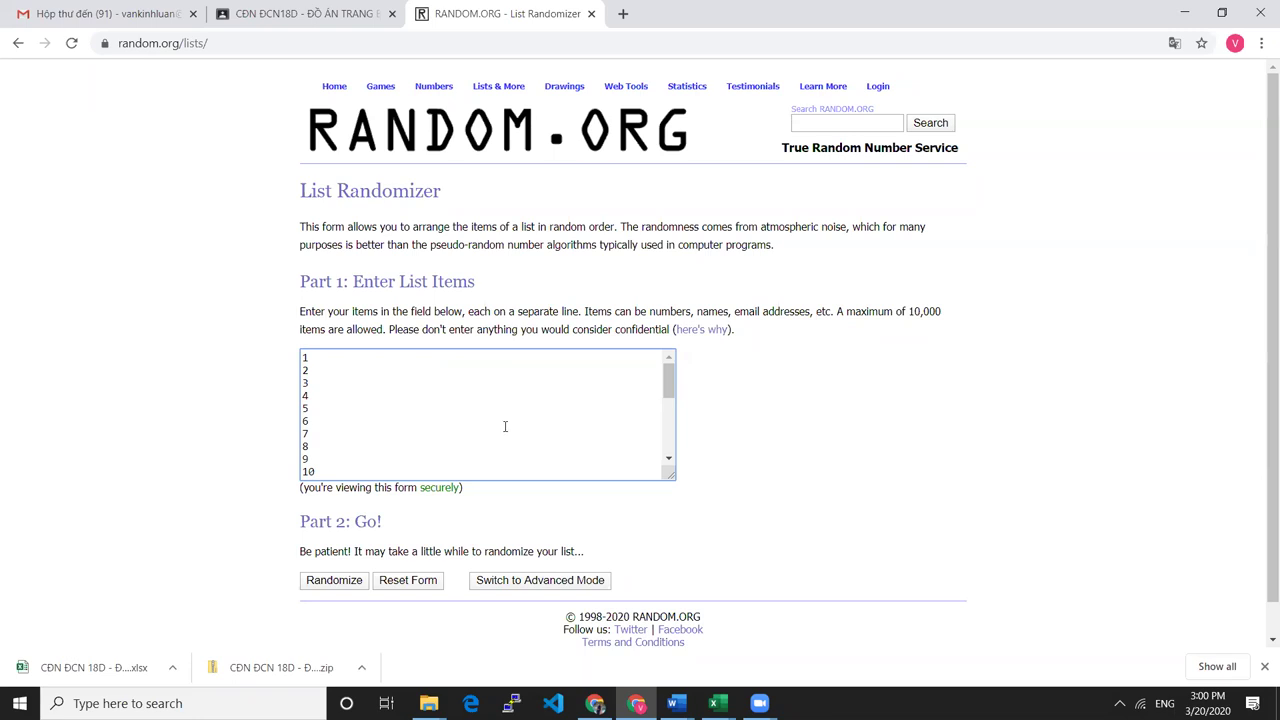
scroll(511, 355, "down", 1)
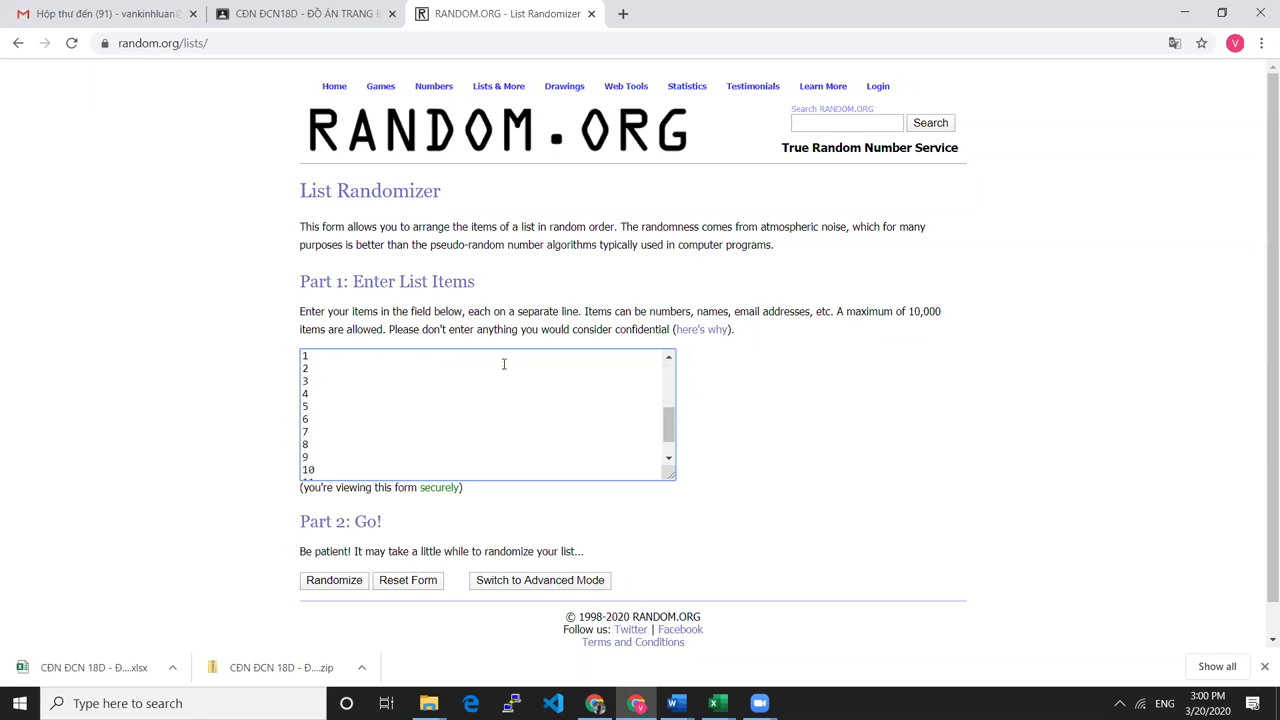
scroll(501, 454, "down", 1)
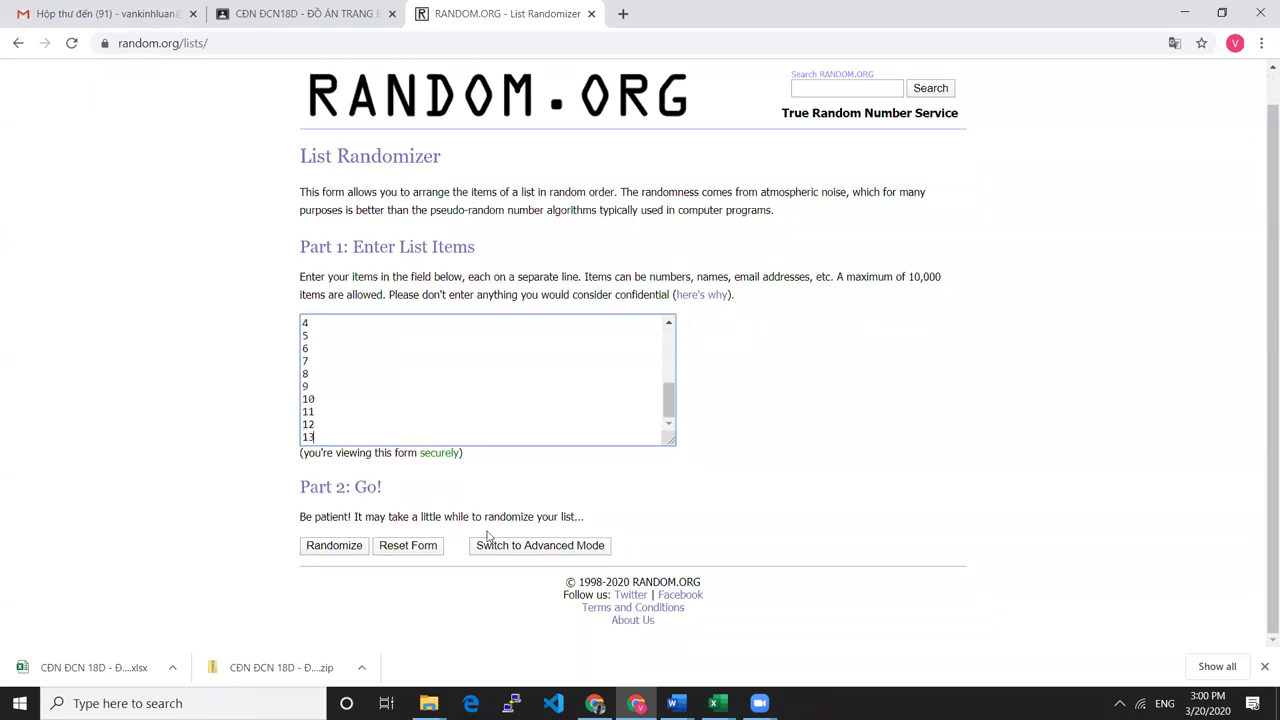
scroll(520, 396, "up", 1)
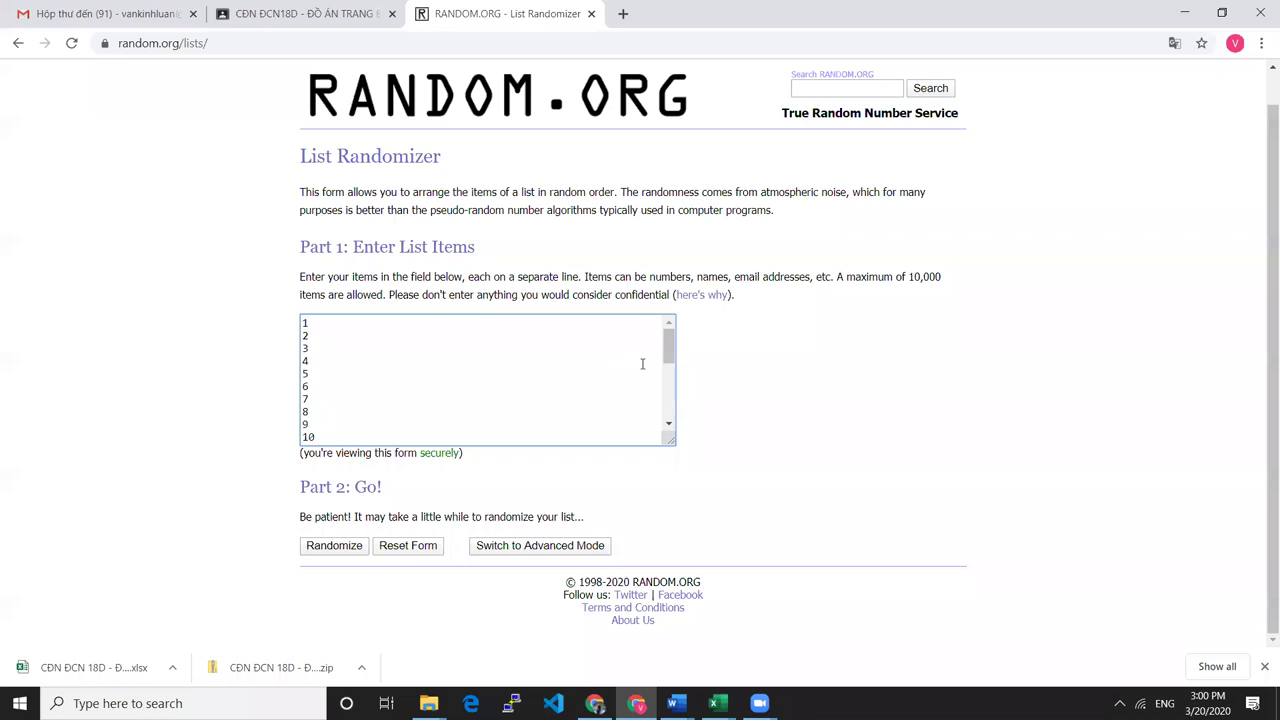
scroll(626, 372, "down", 1)
scroll(626, 372, "up", 1)
scroll(608, 386, "down", 1)
scroll(482, 413, "up", 2)
scroll(522, 401, "down", 1)
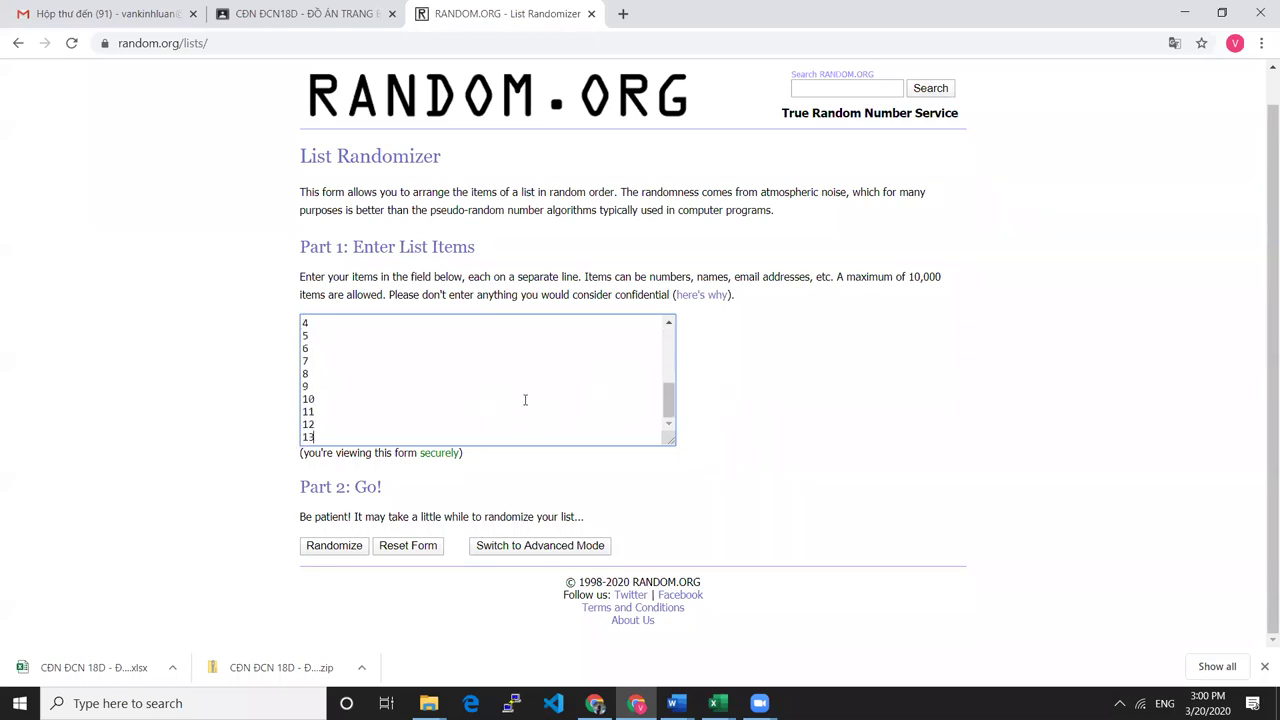
scroll(524, 400, "up", 1)
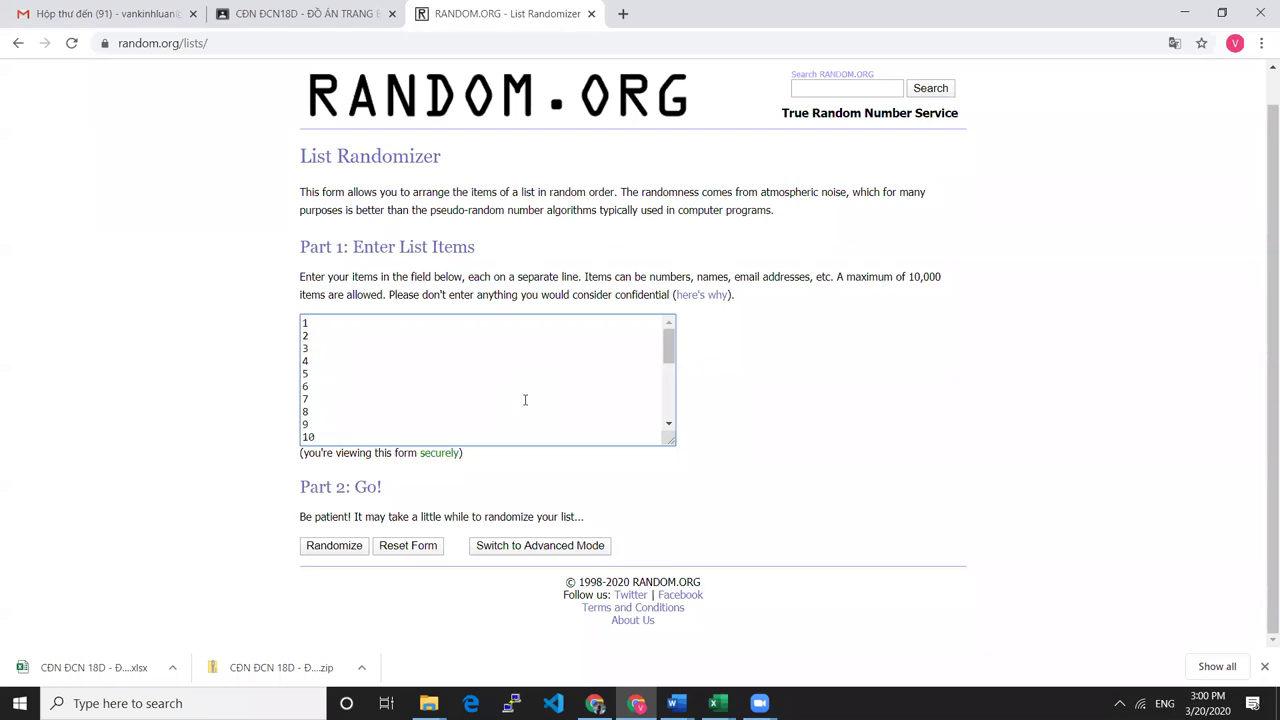
scroll(524, 400, "down", 1)
scroll(524, 400, "up", 1)
scroll(531, 381, "down", 1)
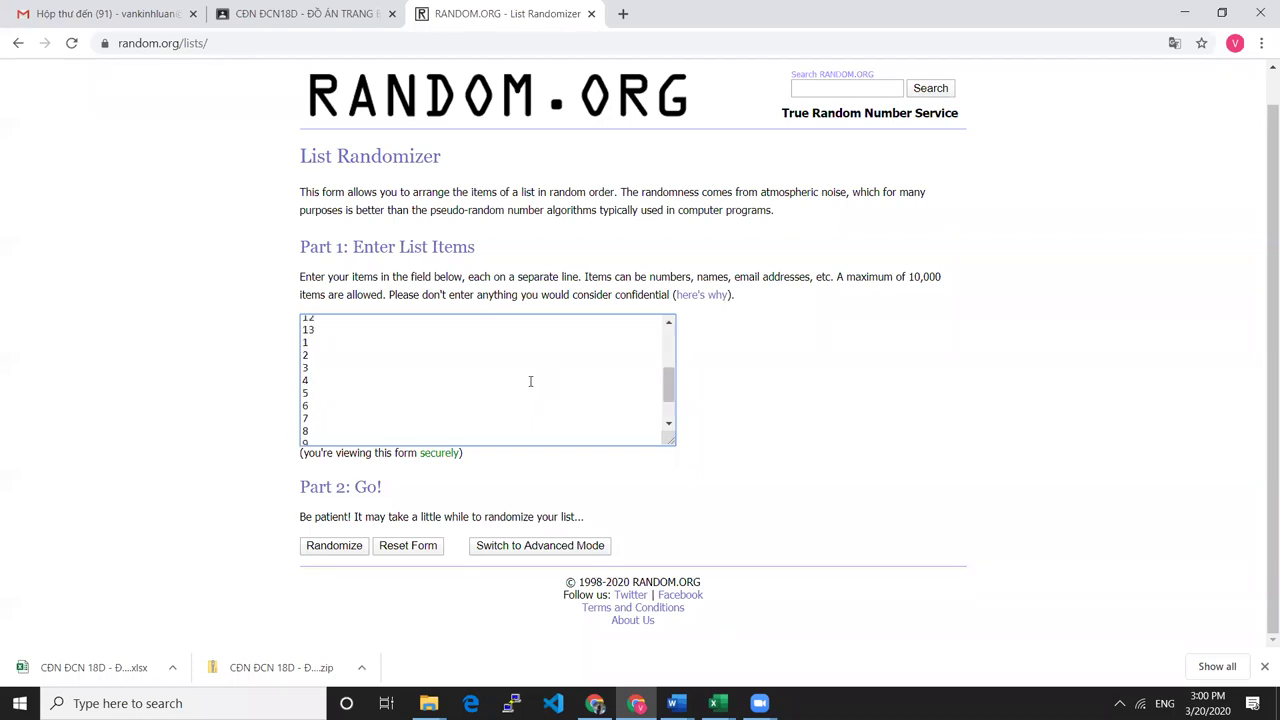
Randomize the 26 numbers and select the first shuffled entry, 7.
left_click(333, 549)
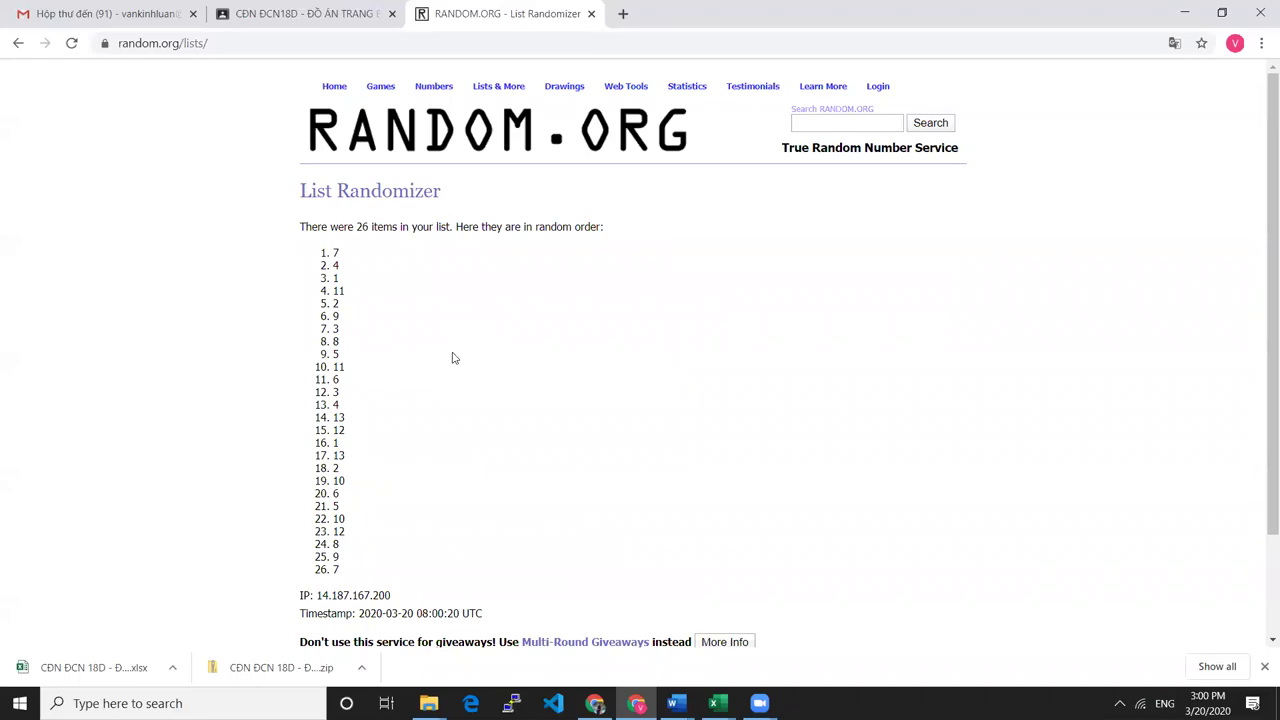
double_click(335, 253)
left_click(328, 258)
double_click(335, 253)
In the Word topic list, highlight topic 7, the máy Dập topic, matching shuffled number 7.
mouse_move(672, 700)
left_click(528, 640)
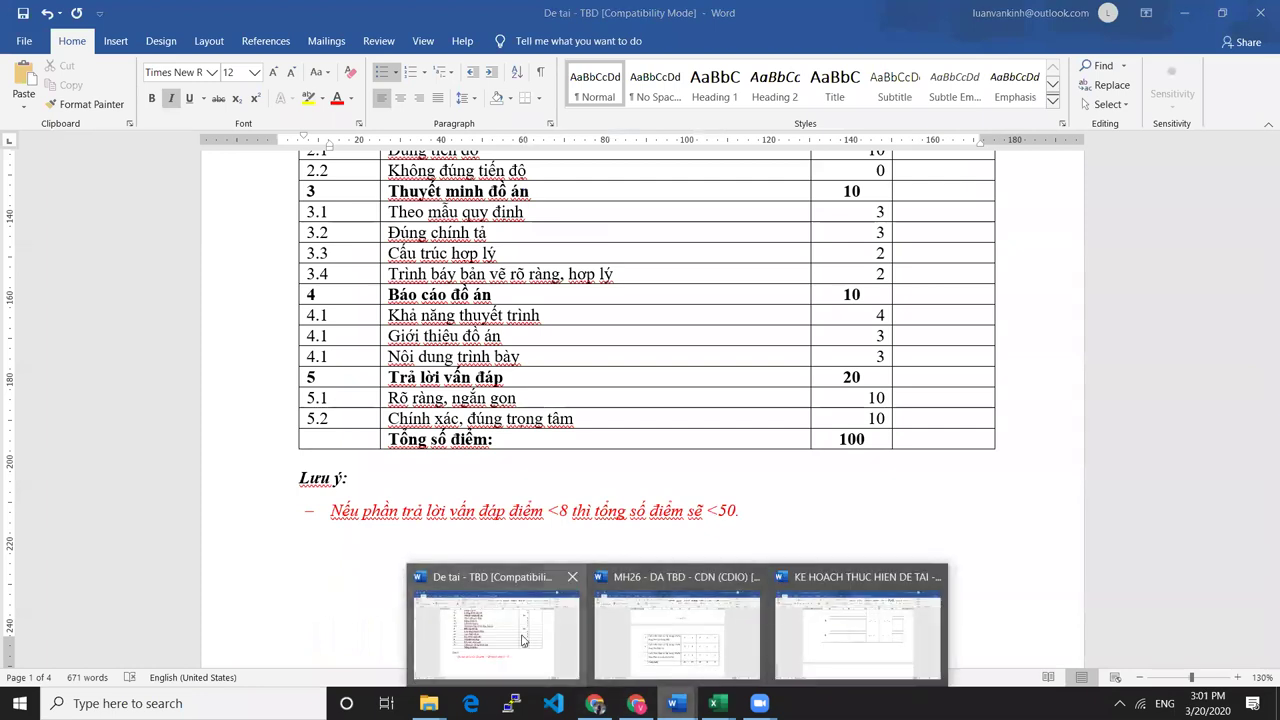
scroll(558, 453, "down", 2)
scroll(558, 453, "down", 8)
scroll(480, 400, "up", 2)
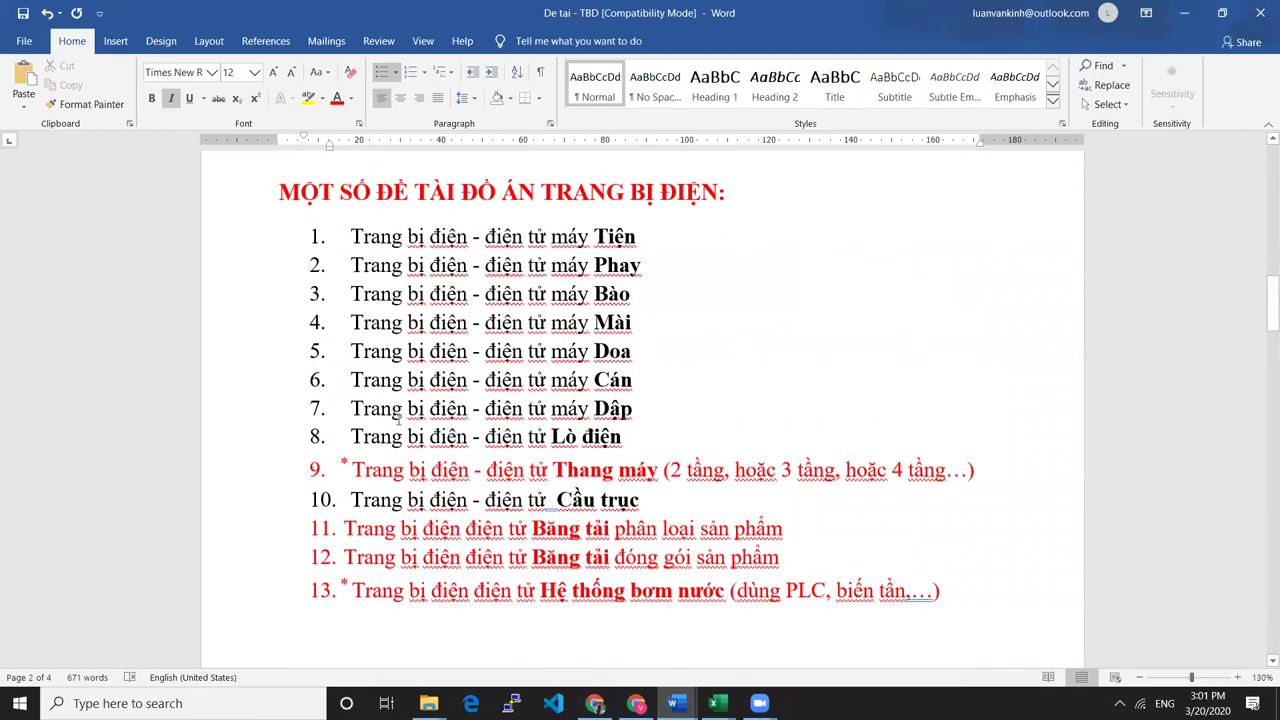
left_click(336, 408)
left_click_drag(367, 408, 632, 418)
left_click(632, 418)
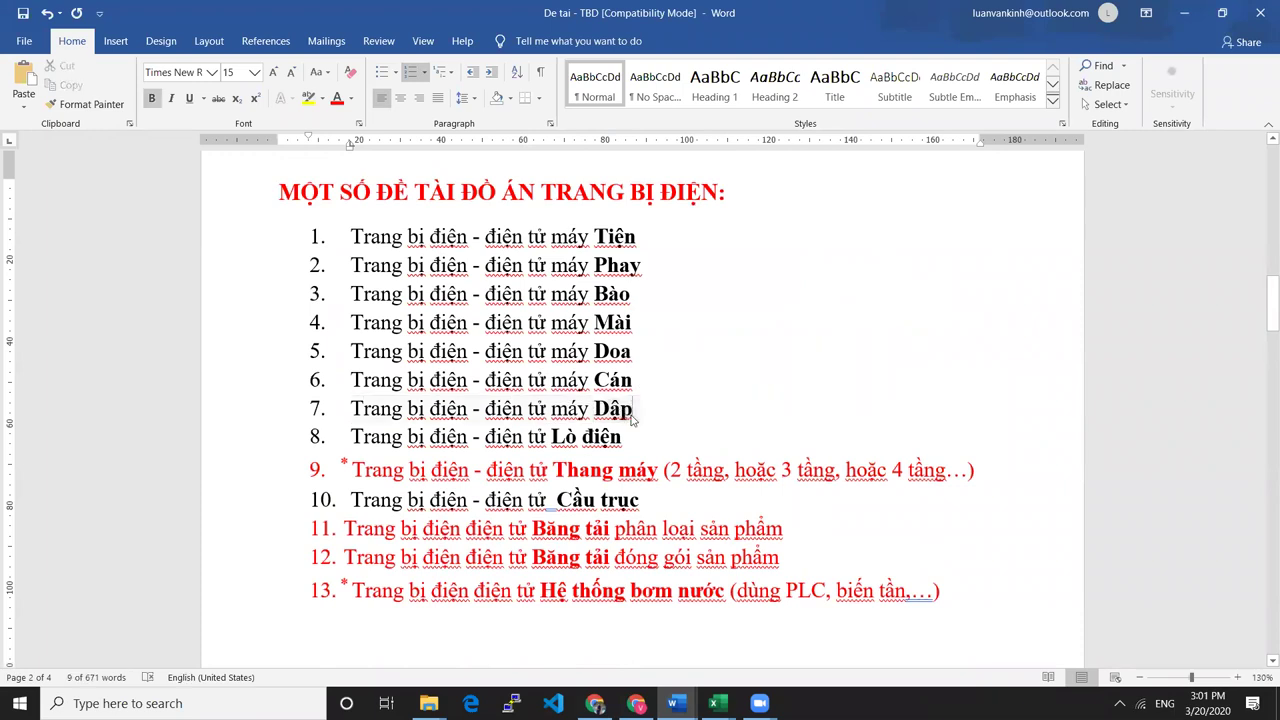
Match the second shuffled number, 4, to topic 4, the máy Mài topic.
key("alt+Tab")
double_click(336, 266)
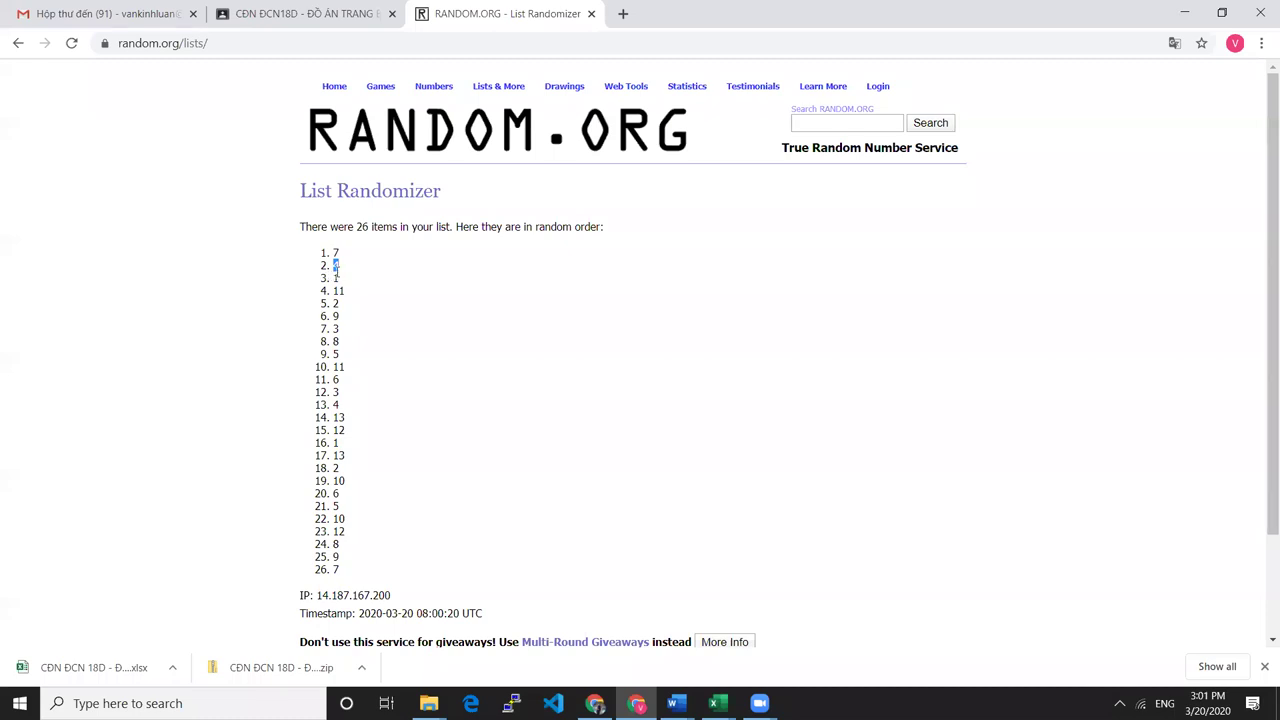
key("alt+Tab")
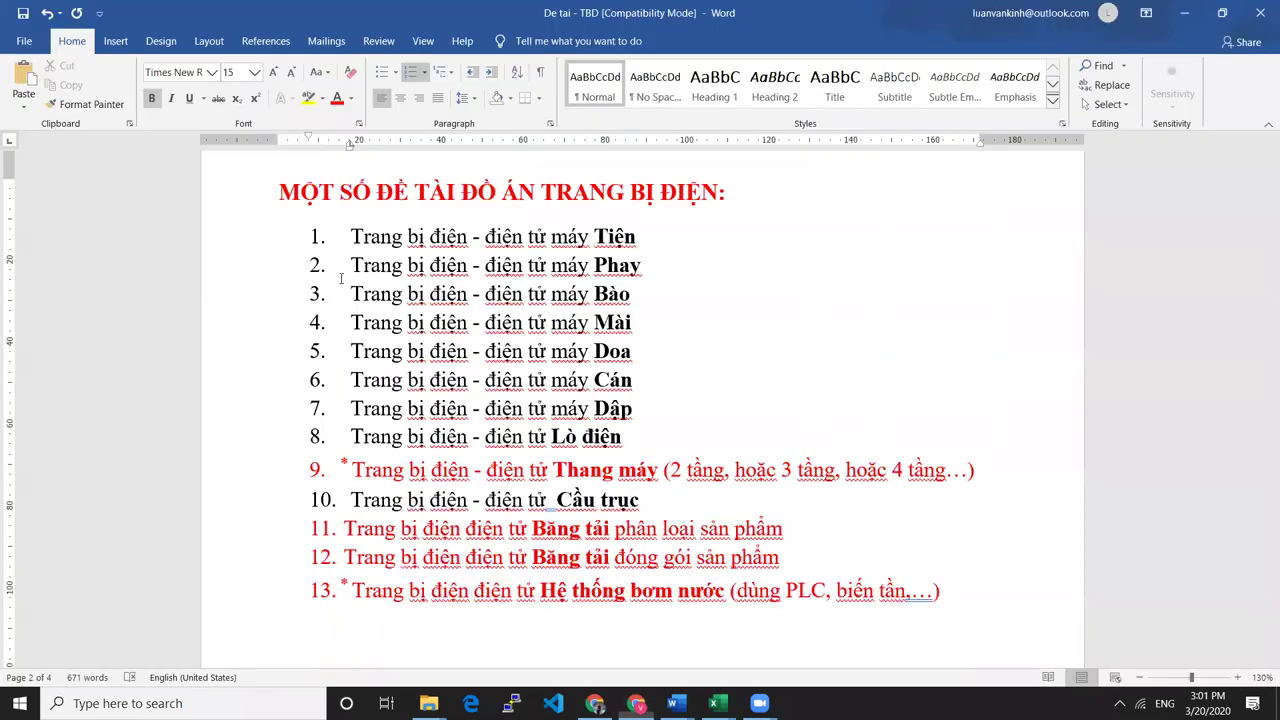
left_click_drag(388, 322, 634, 324)
left_click(643, 330)
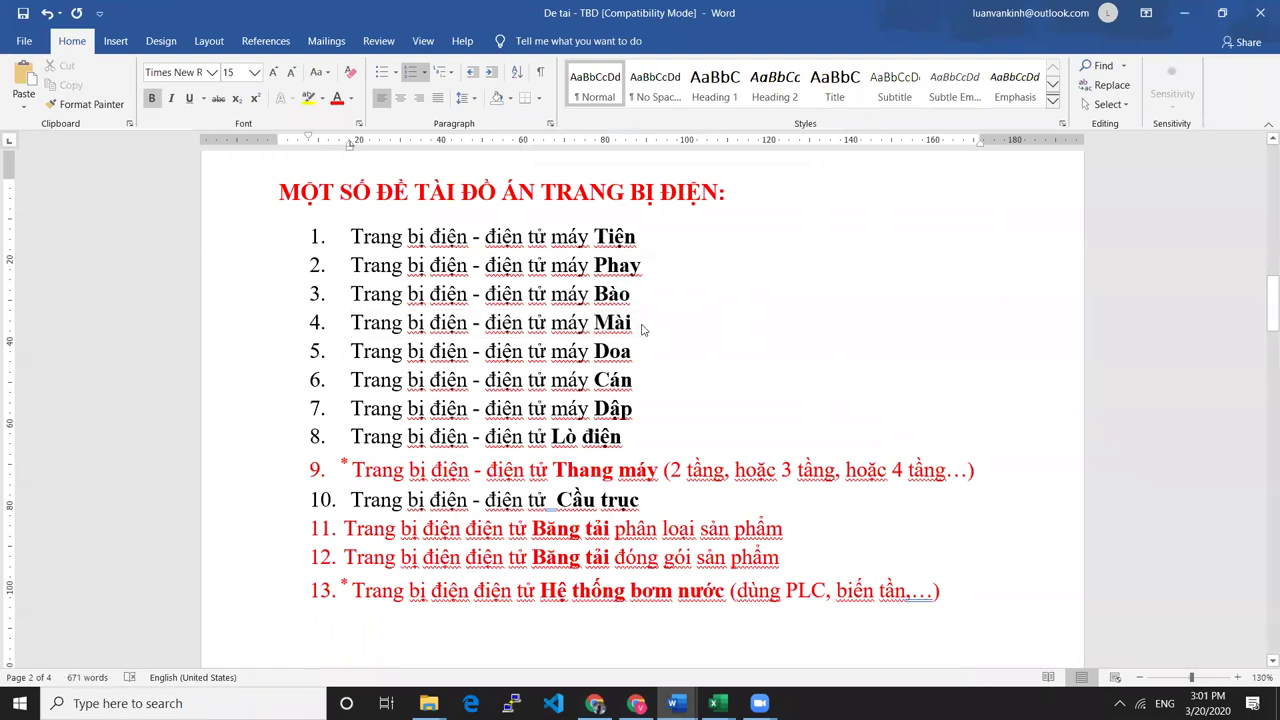
Mark shuffled numbers 1 and 11 and highlight topics 11 (conveyor sorting) and 12.
key("alt+Tab")
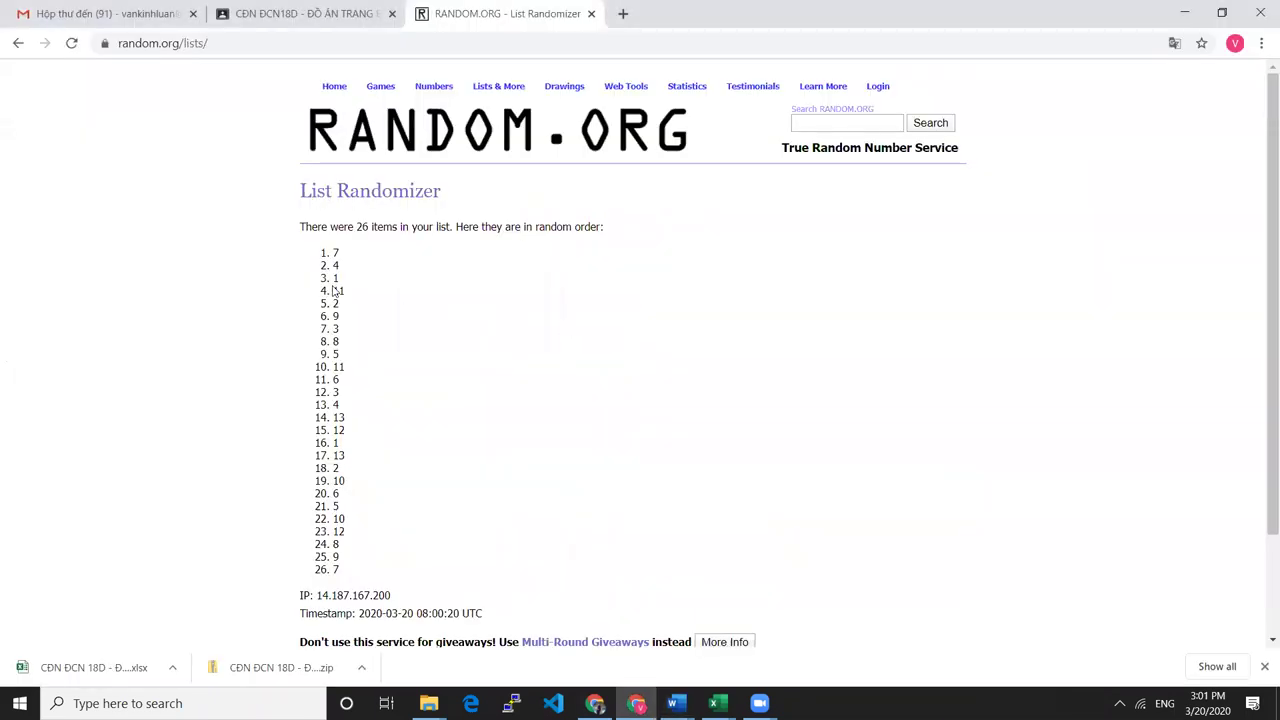
double_click(336, 281)
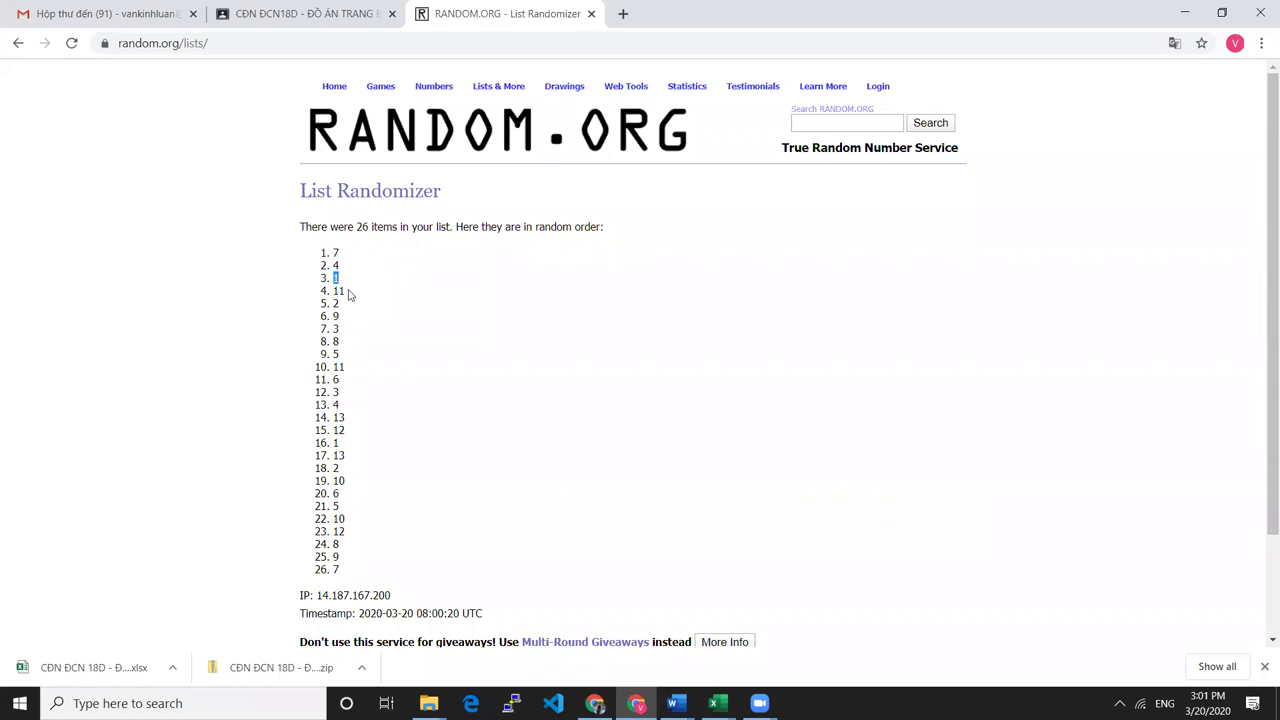
key("alt+Tab")
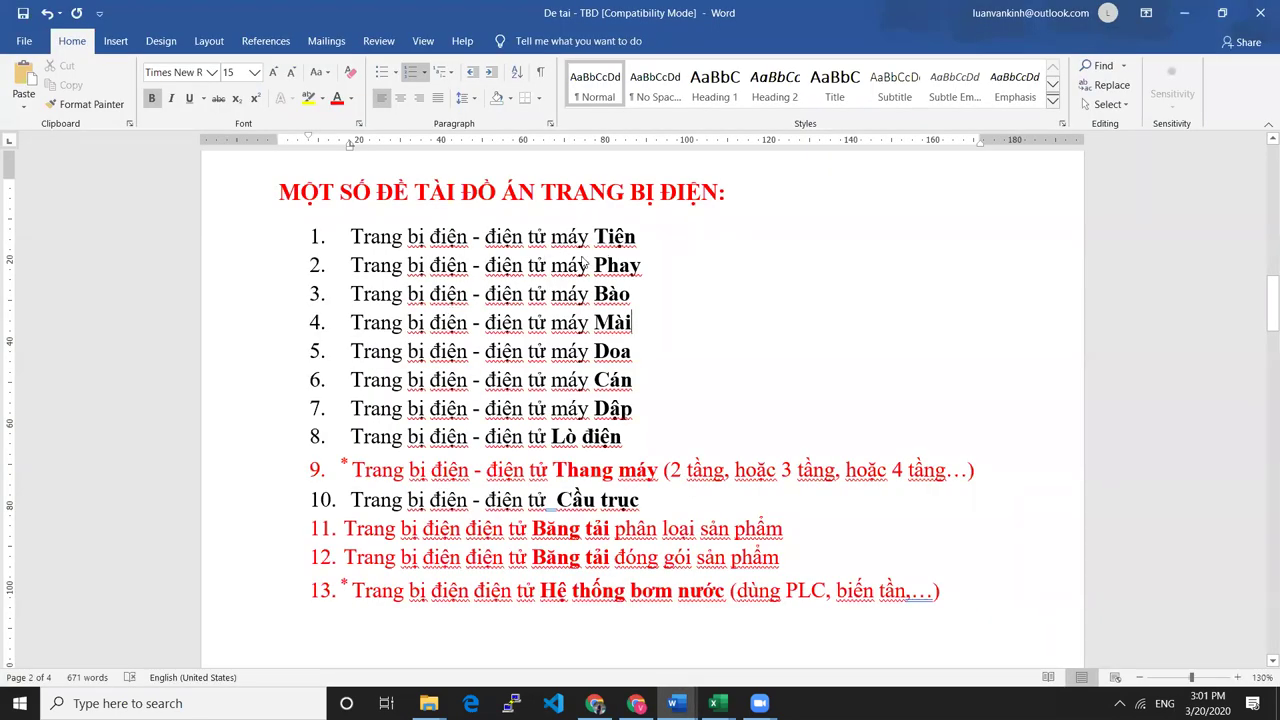
key("alt+Tab")
double_click(338, 290)
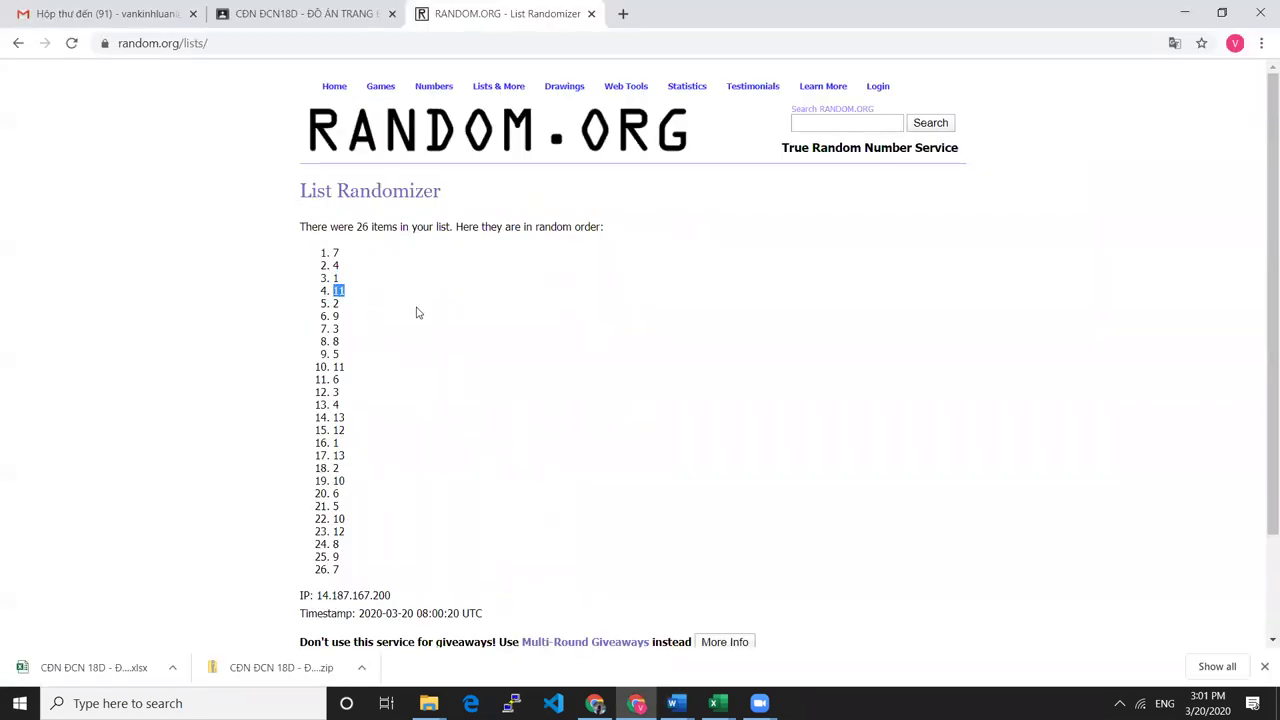
key("alt+Tab")
left_click_drag(354, 524, 775, 528)
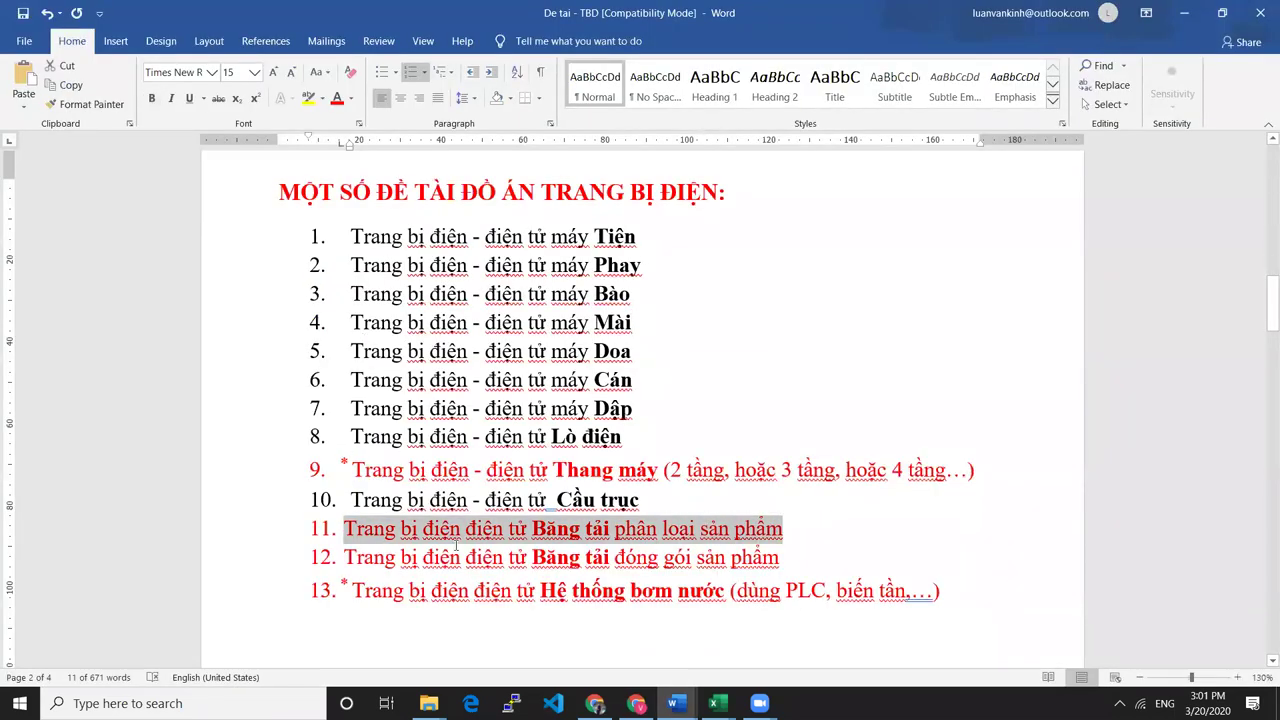
double_click(370, 557)
left_click(342, 527)
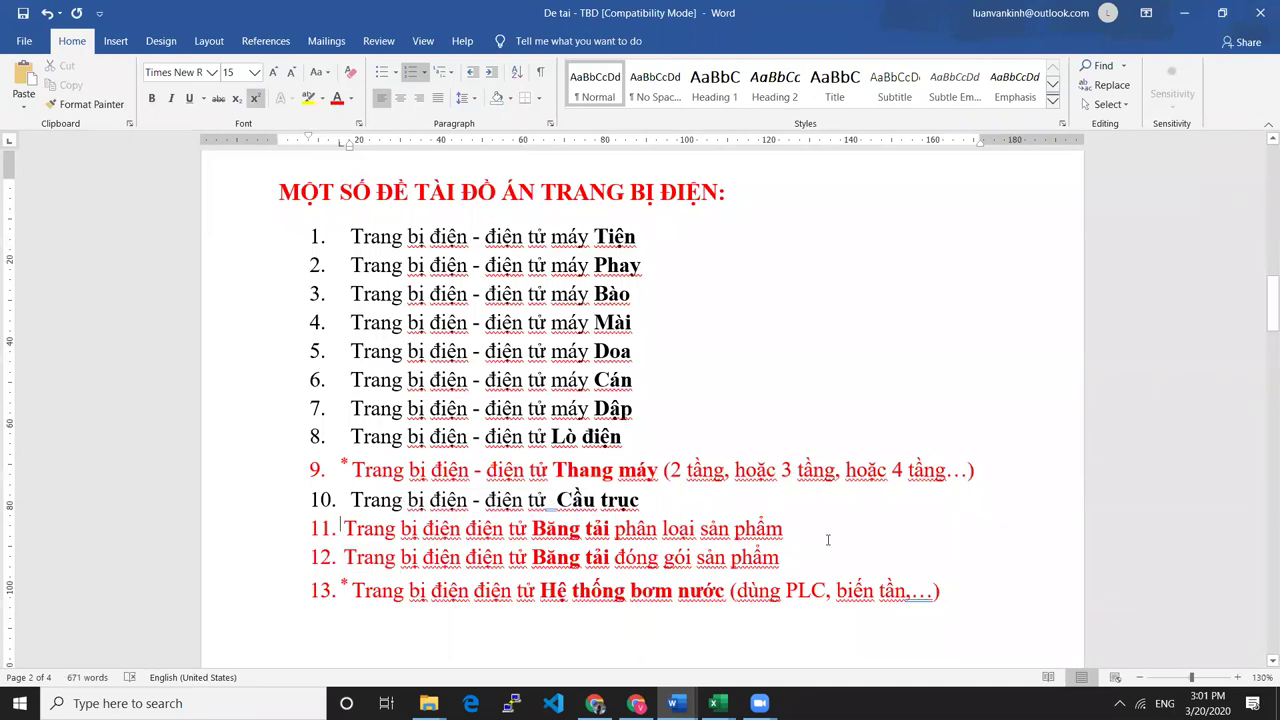
left_click_drag(344, 558, 780, 562)
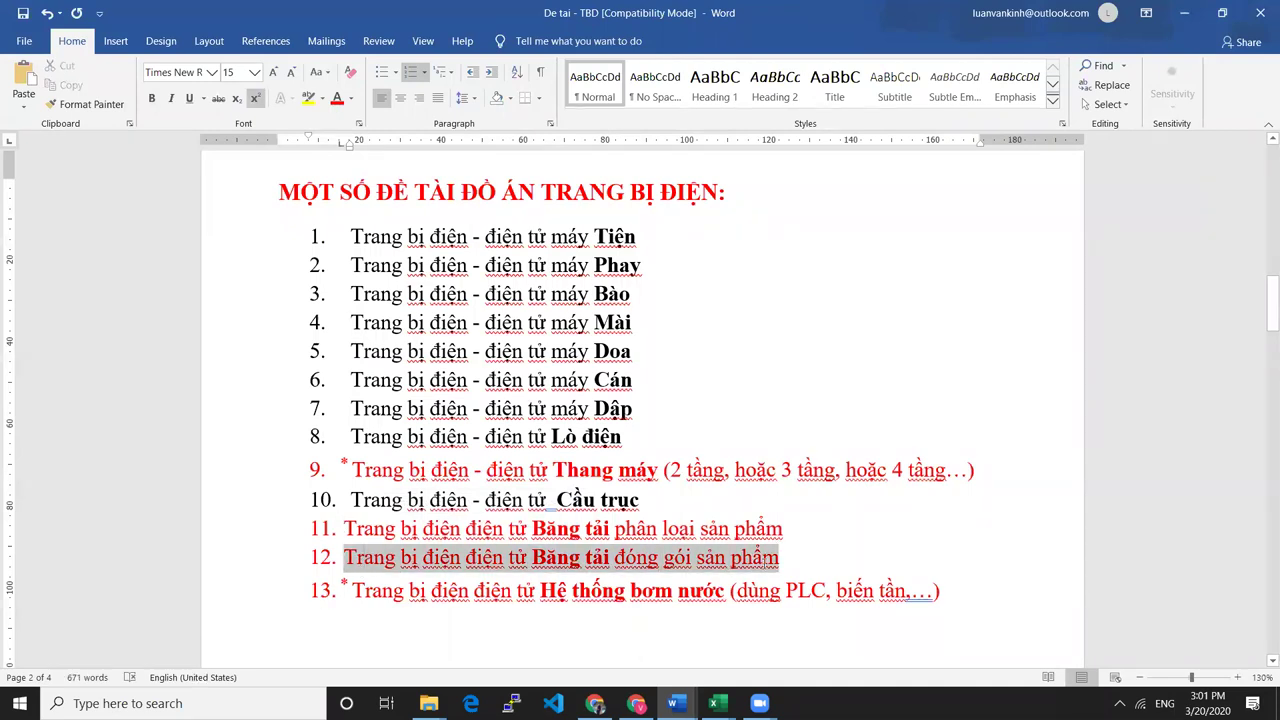
left_click(647, 570)
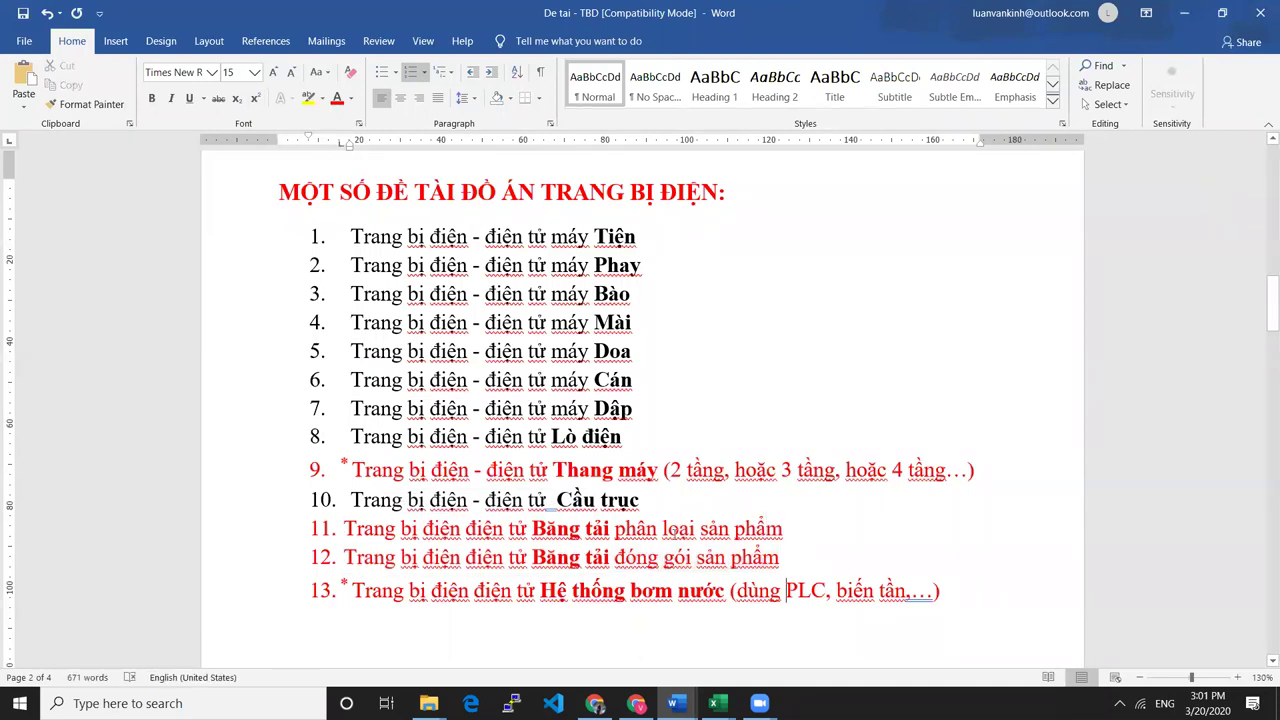
Check Phay in topic 2, then select the whole text of topic 9.
key("alt+Tab")
left_click(327, 308)
key("alt+Tab")
double_click(617, 265)
key("alt+Tab")
left_click(336, 318)
key("alt+Tab")
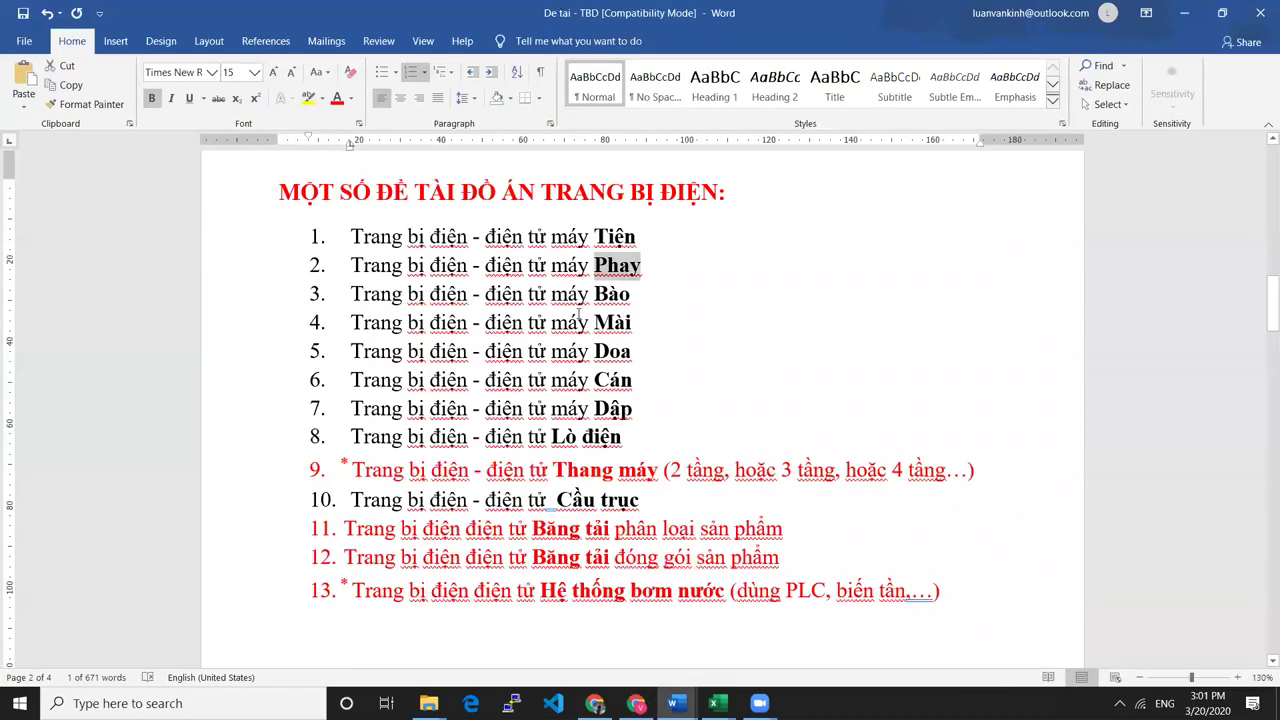
left_click_drag(355, 470, 970, 458)
Delete '2 tầng, hoặc 3 tầng, hoặc' so topic 9 reads Thang máy (4 tầng…).
double_click(925, 470)
left_click(837, 470)
left_click_drag(845, 470, 945, 470)
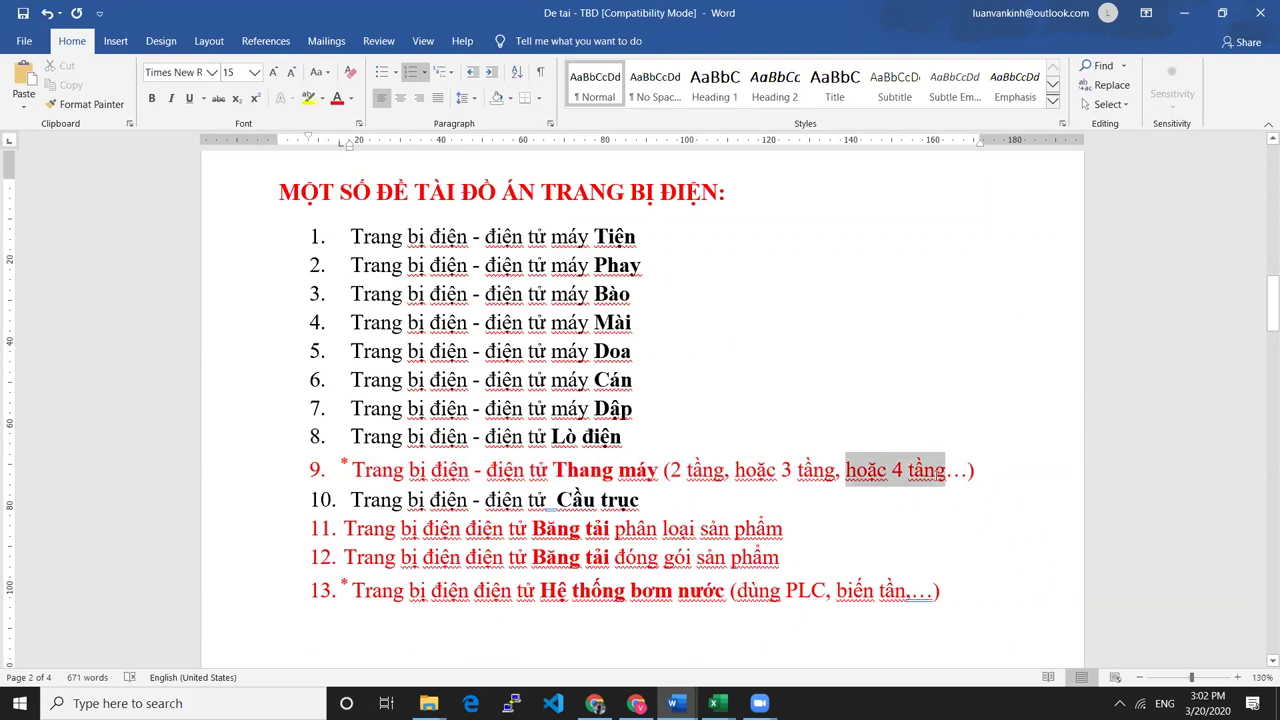
left_click_drag(833, 480, 671, 472)
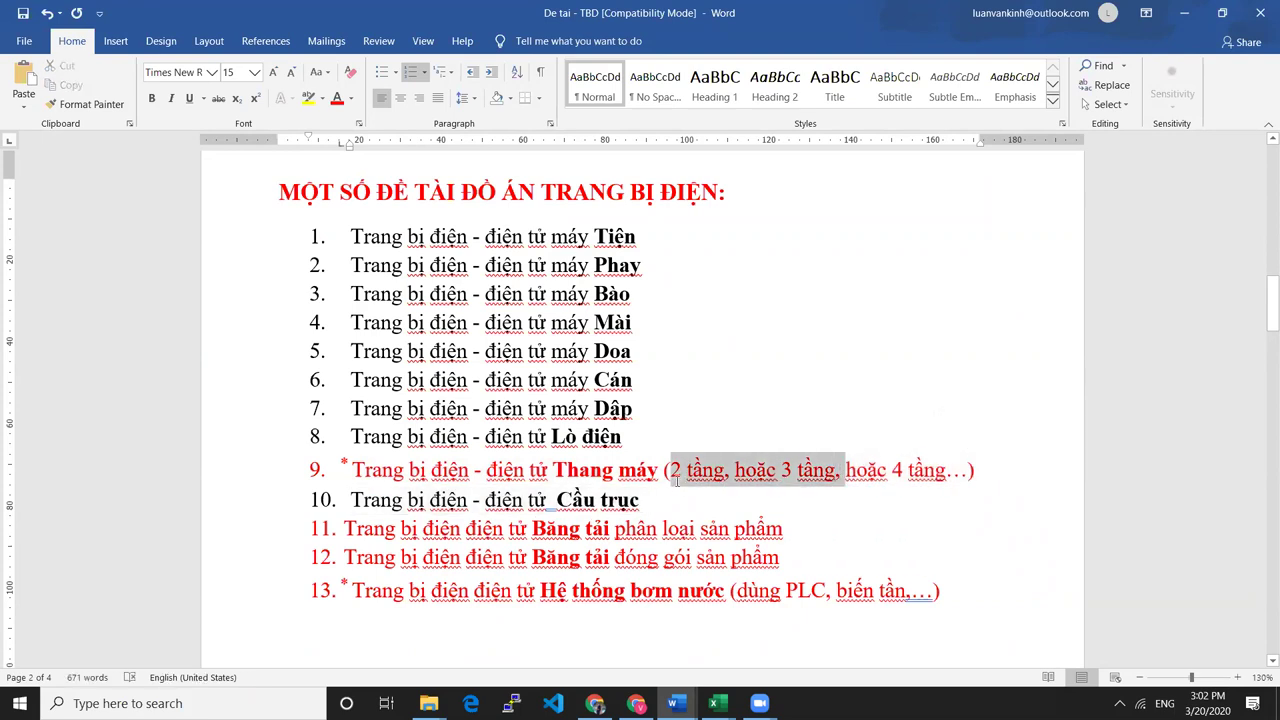
key("Delete")
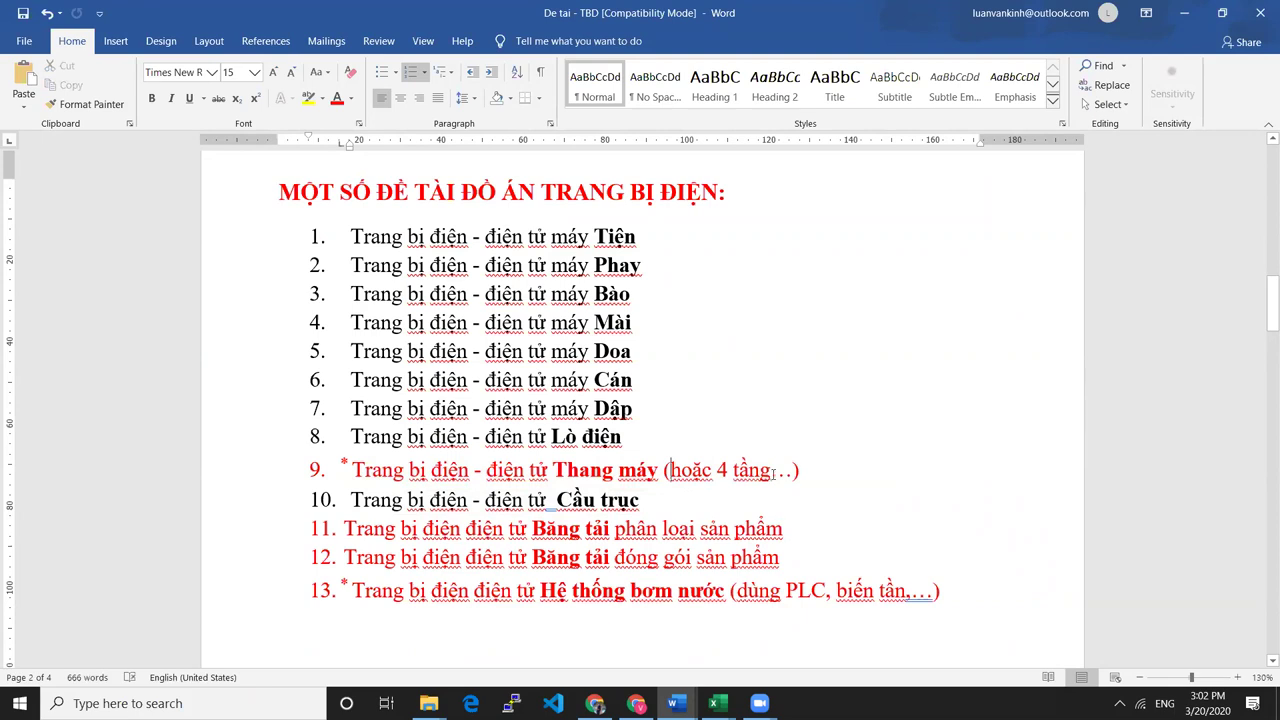
left_click_drag(717, 470, 671, 472)
key("Delete")
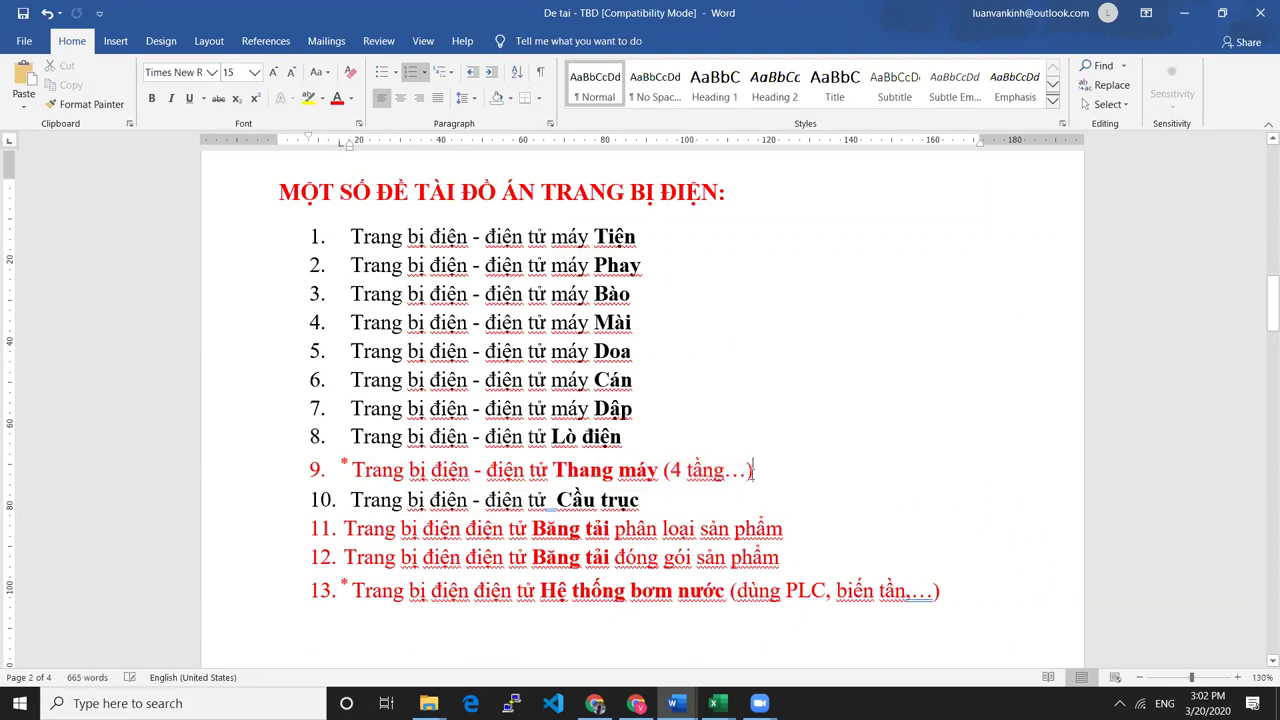
key("alt+Tab")
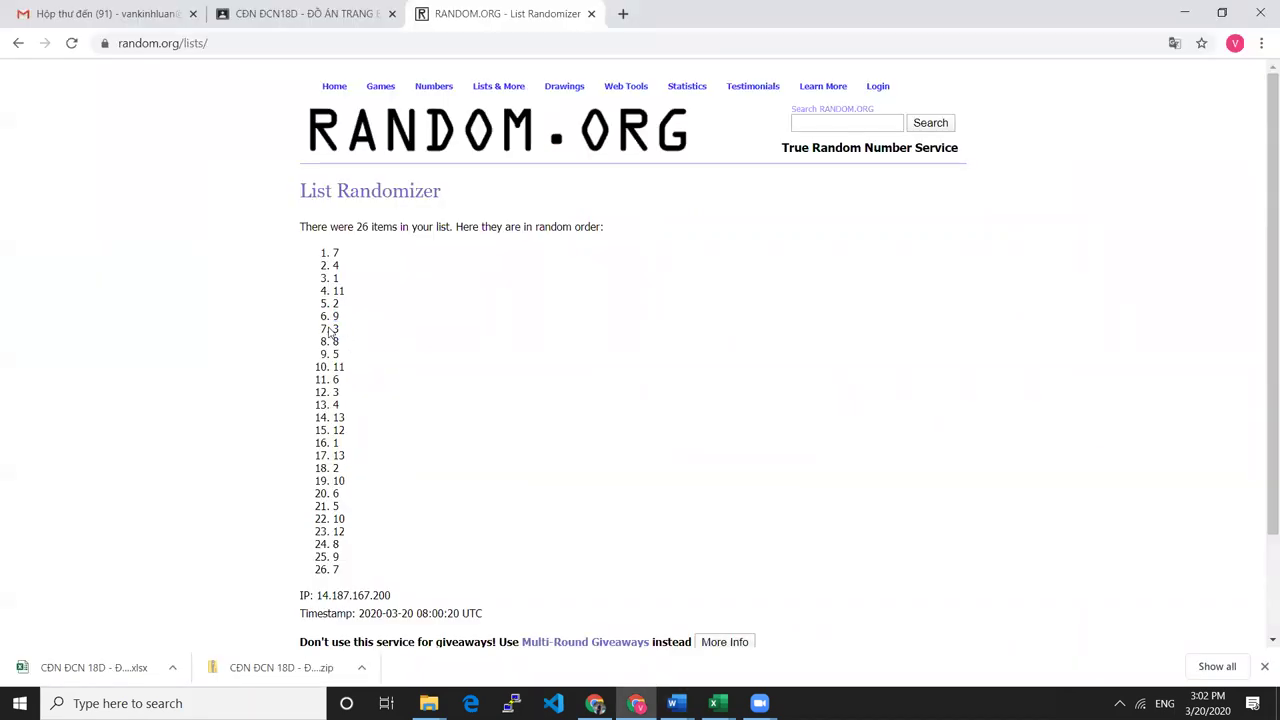
key("alt+Tab")
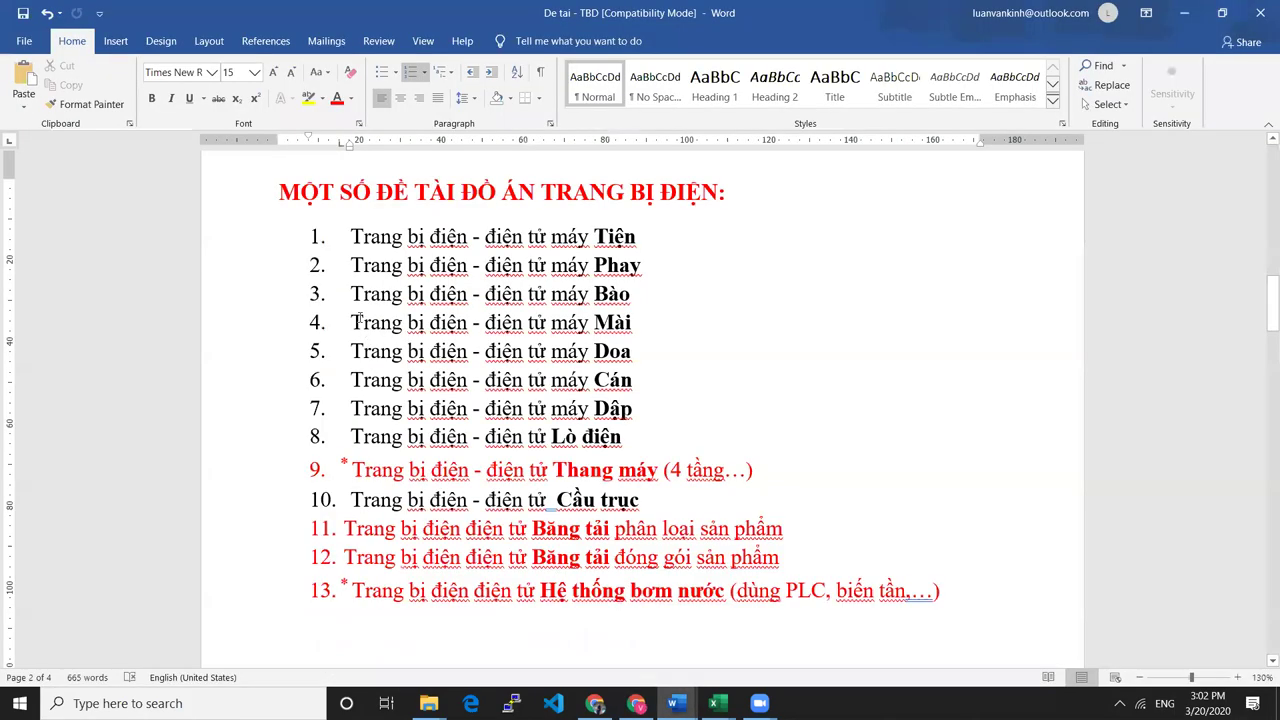
left_click_drag(352, 296, 640, 298)
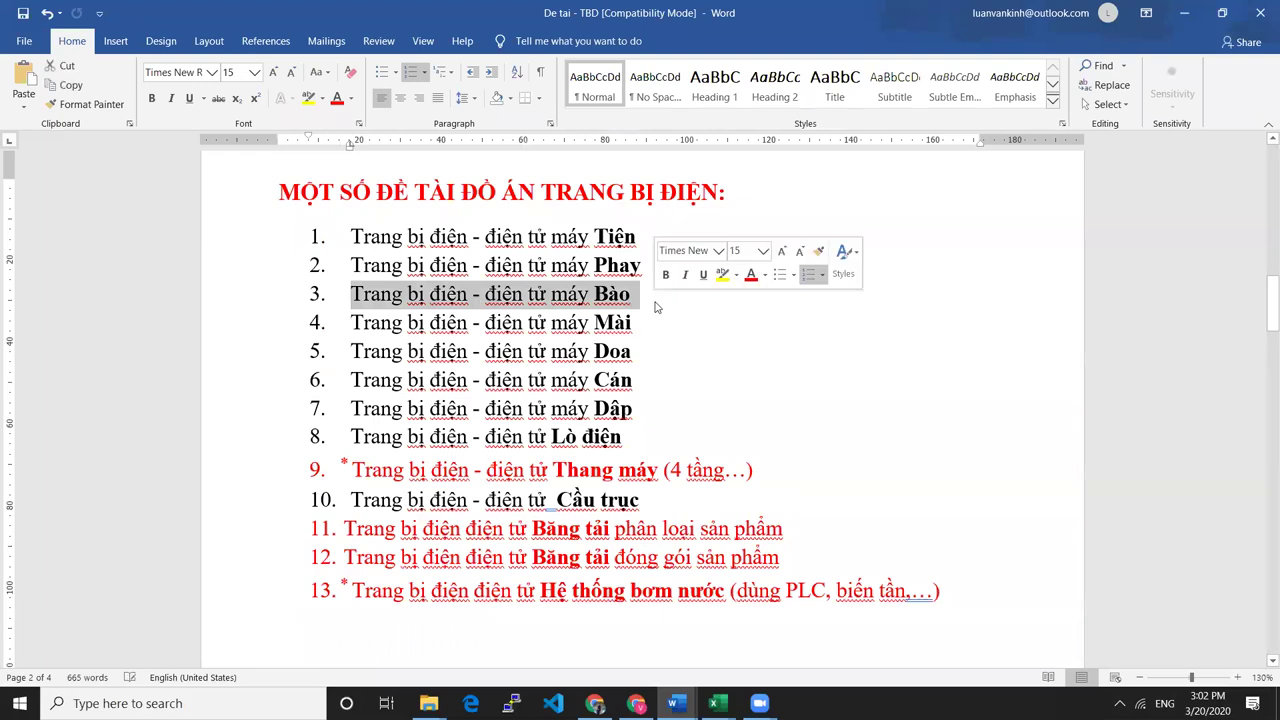
key("alt+Tab")
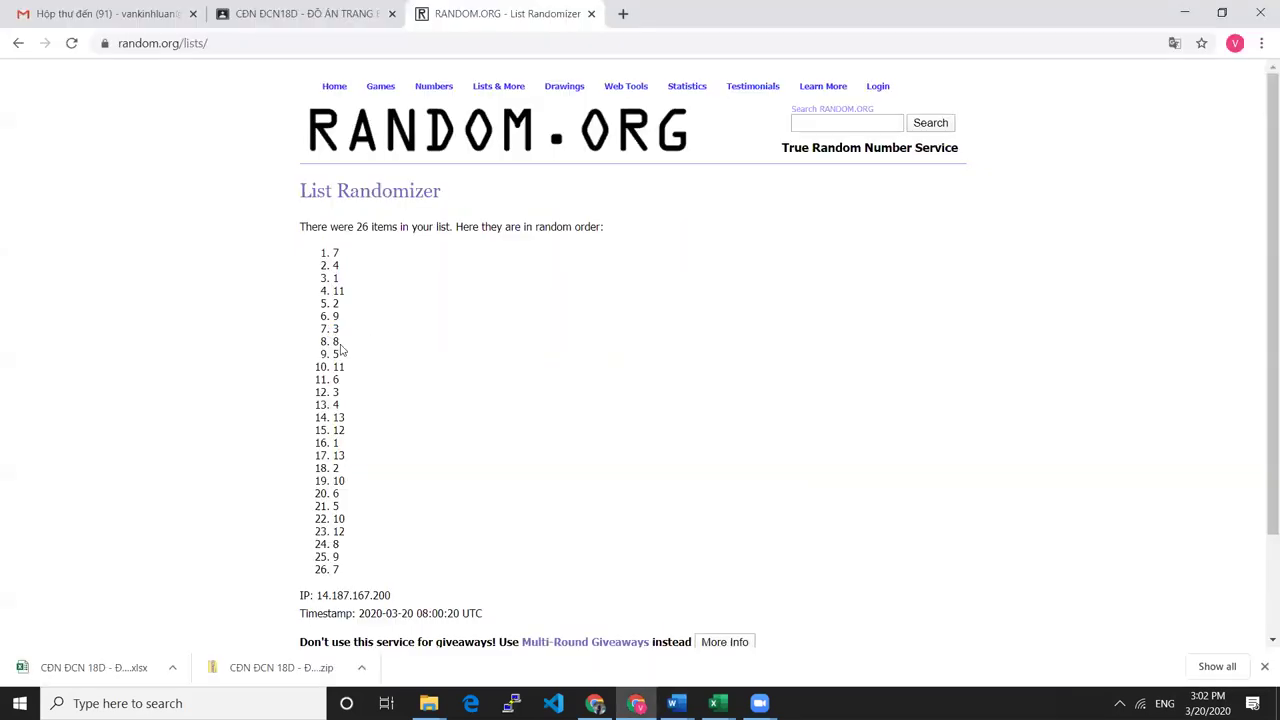
key("alt+Tab")
key("alt+Tab")
key("alt+Tab")
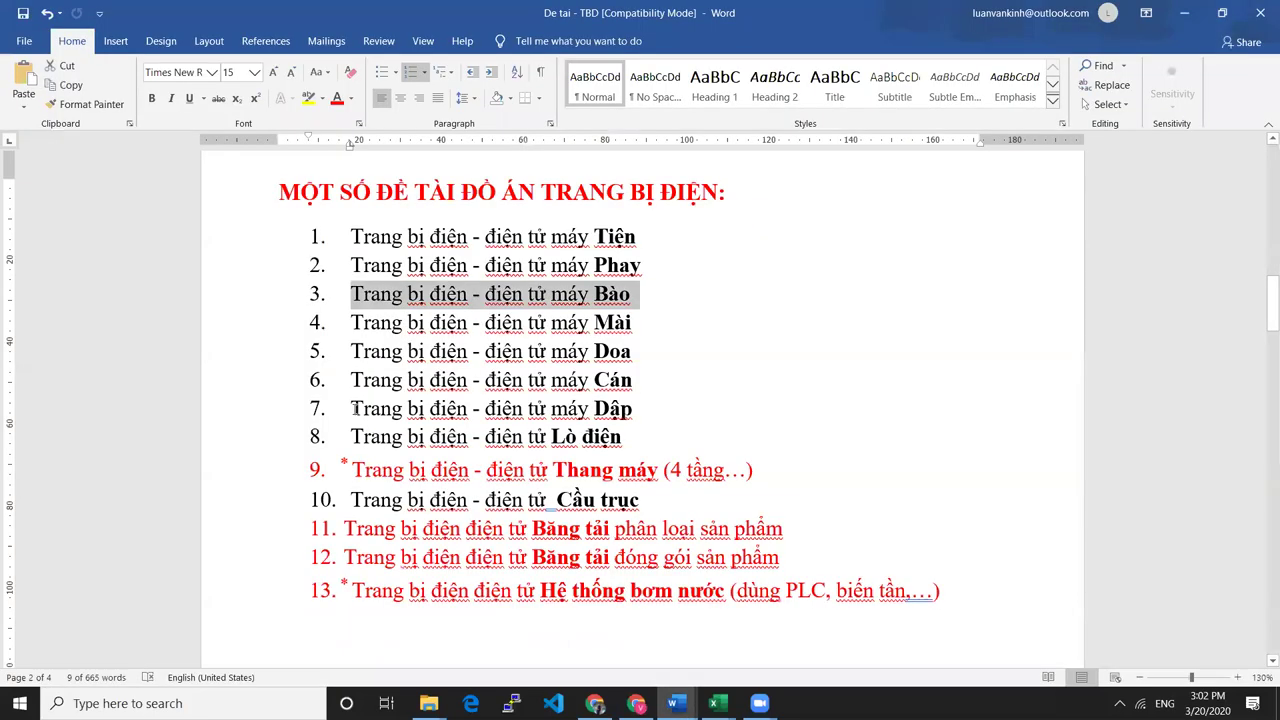
triple_click(465, 437)
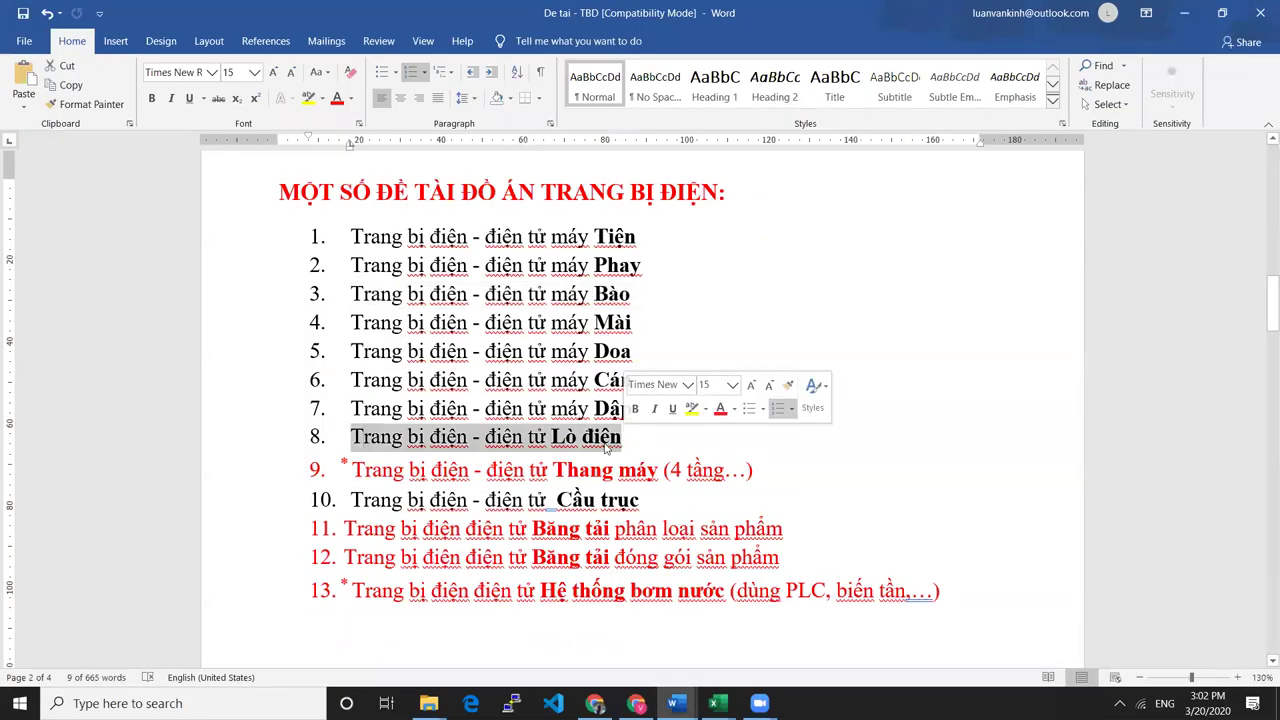
key("alt+Tab")
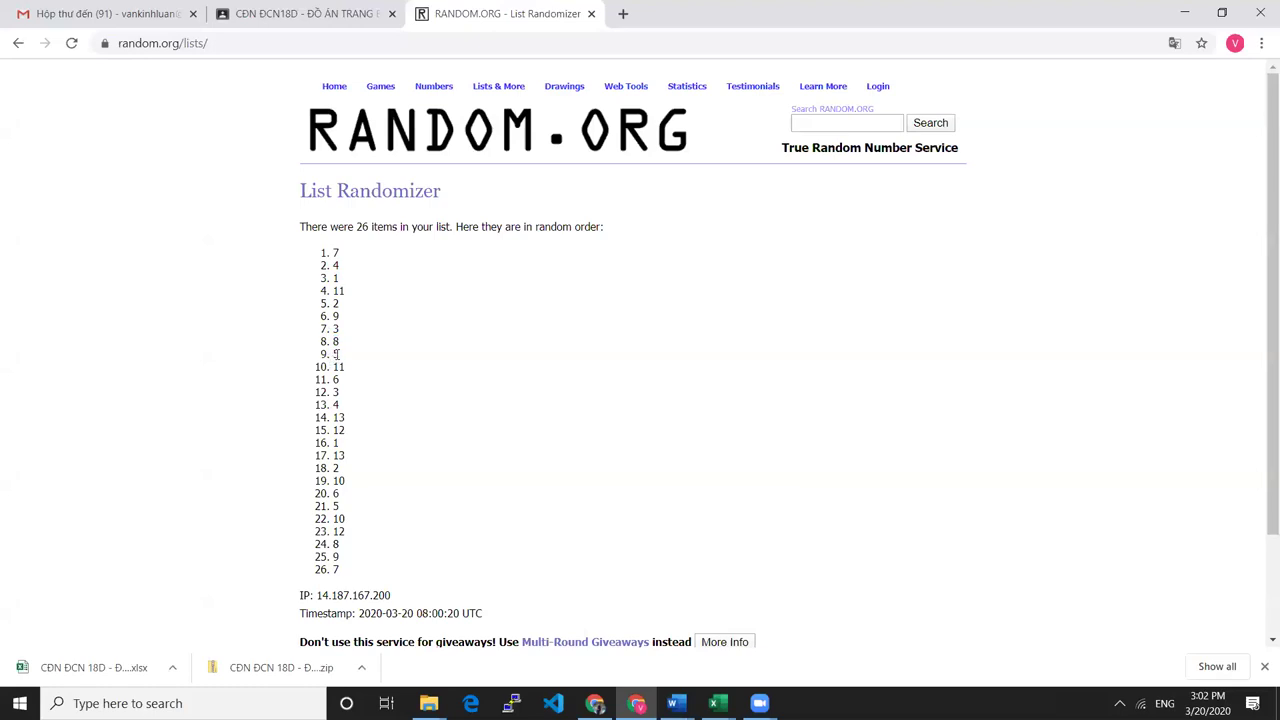
key("alt+Tab")
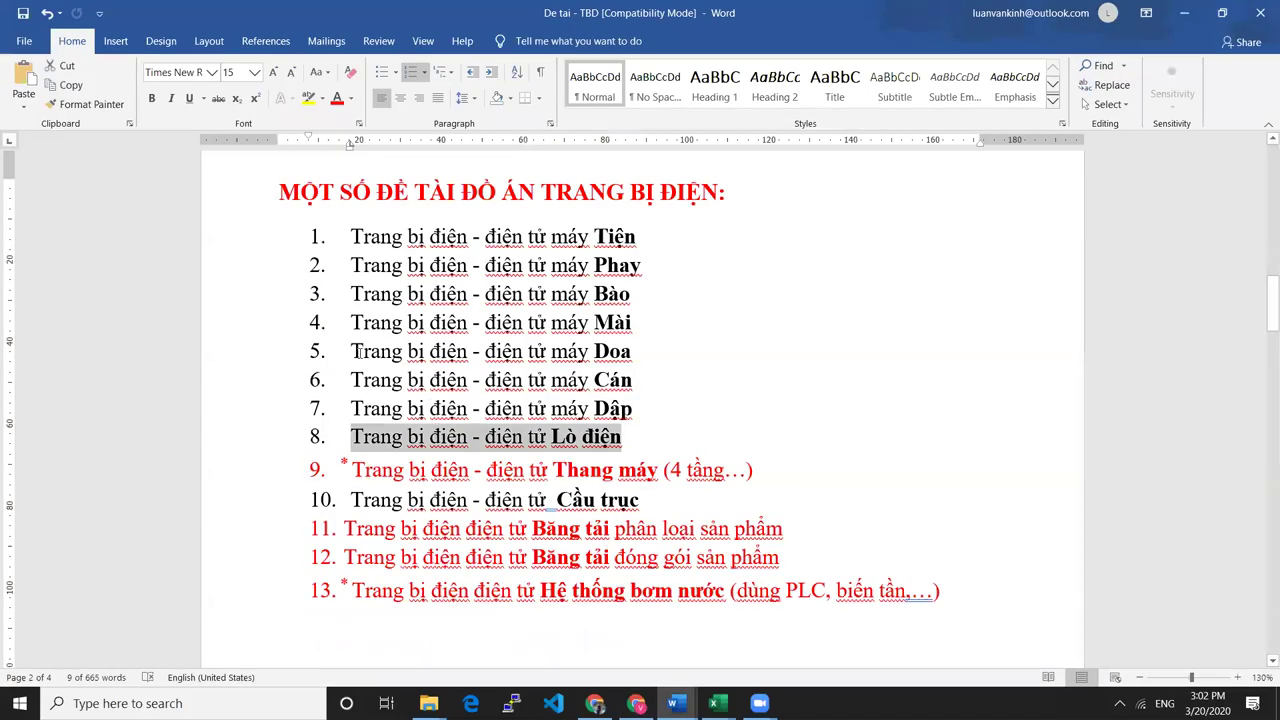
left_click_drag(350, 351, 638, 353)
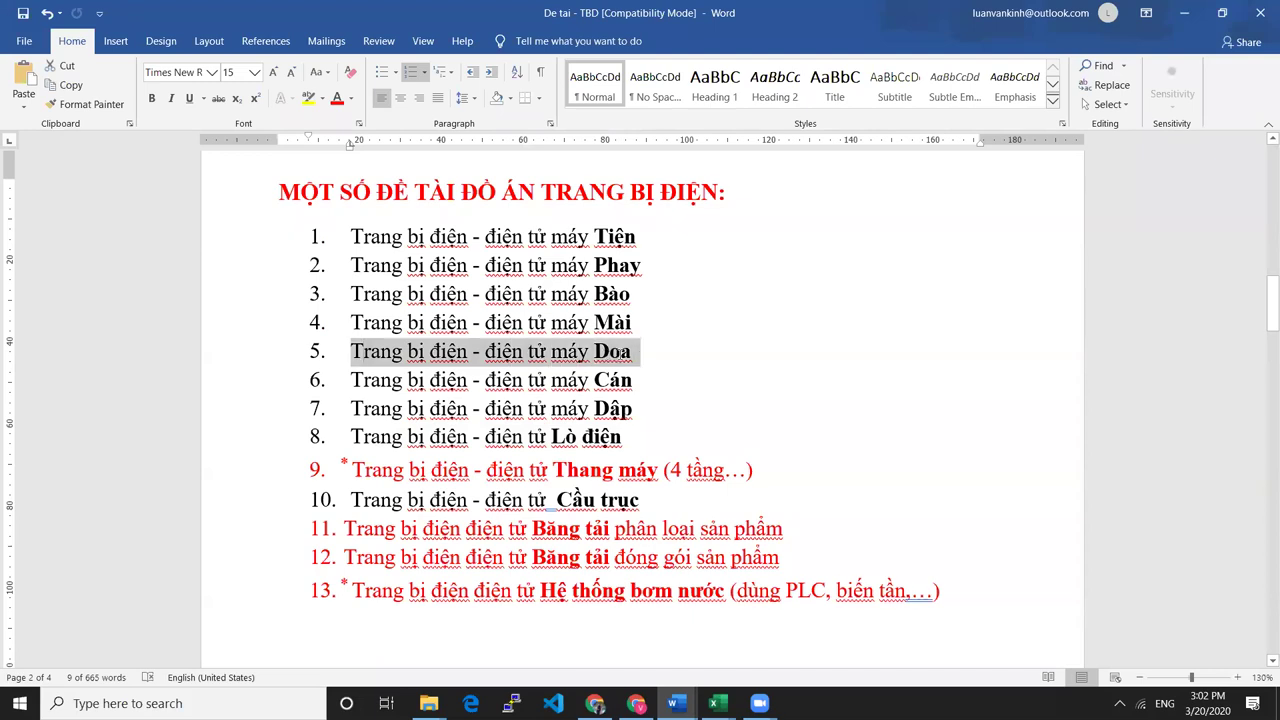
left_click(634, 354)
key("alt+Tab")
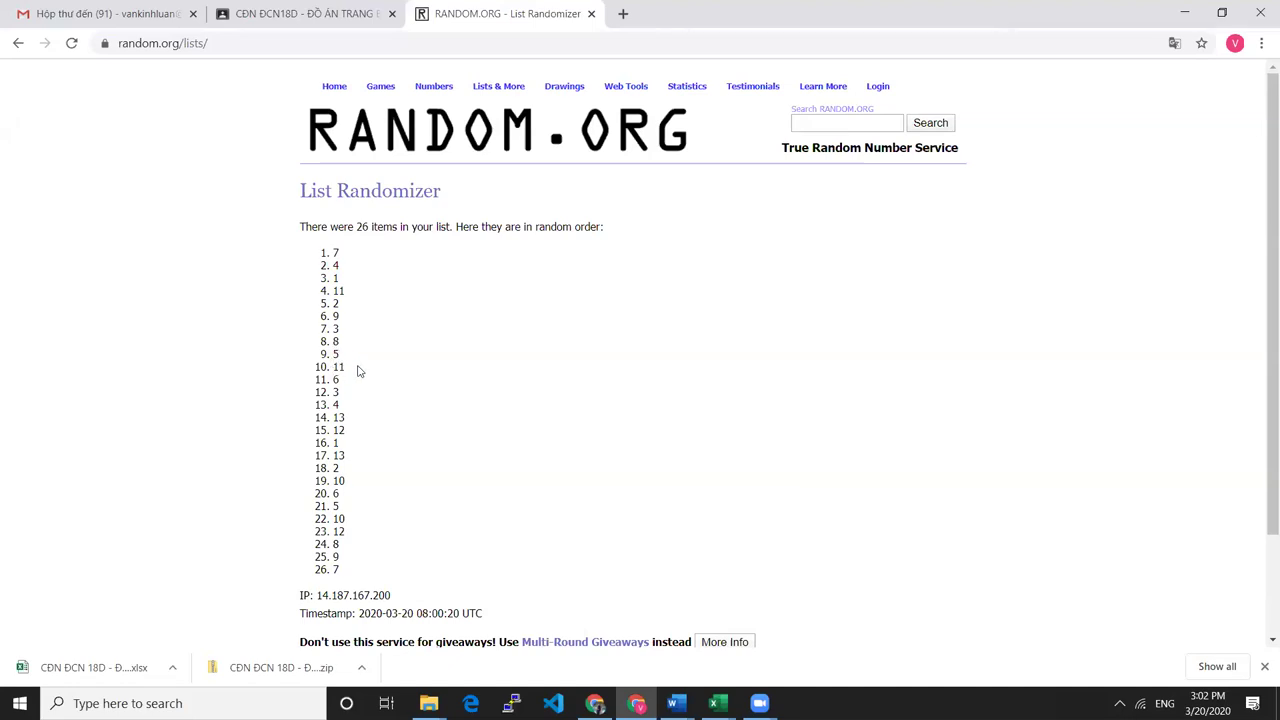
key("alt+Tab")
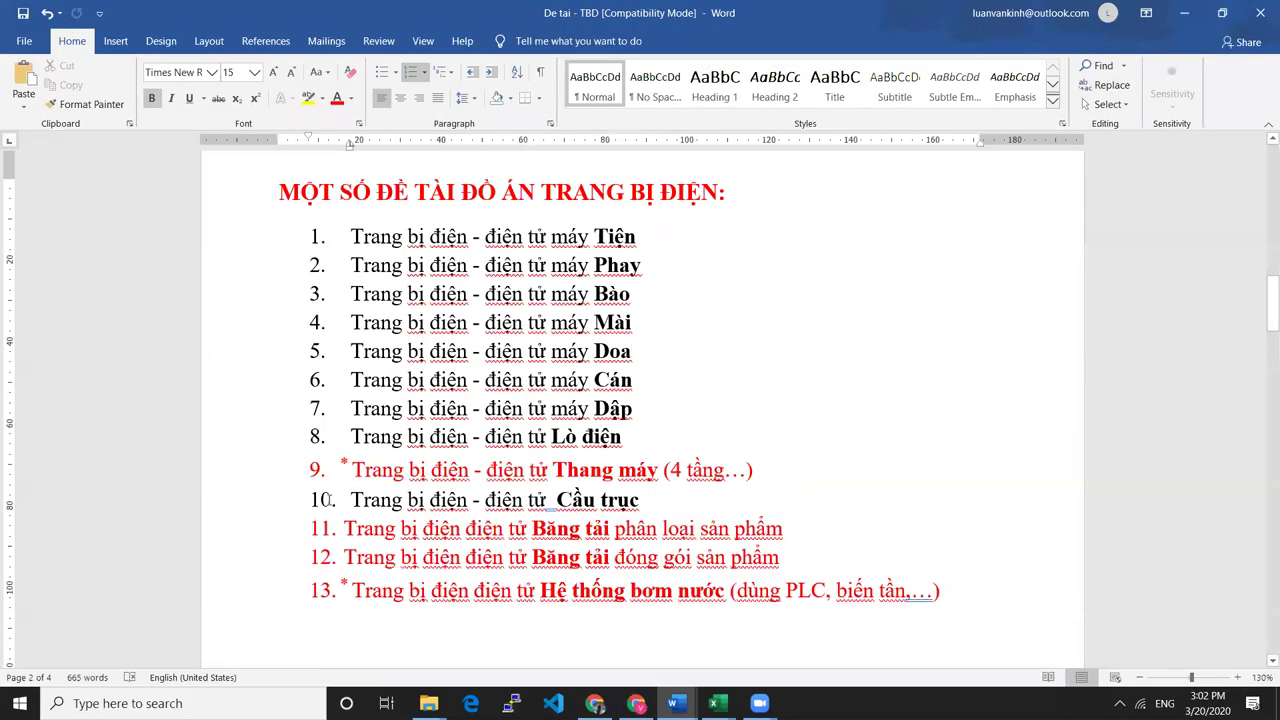
triple_click(586, 530)
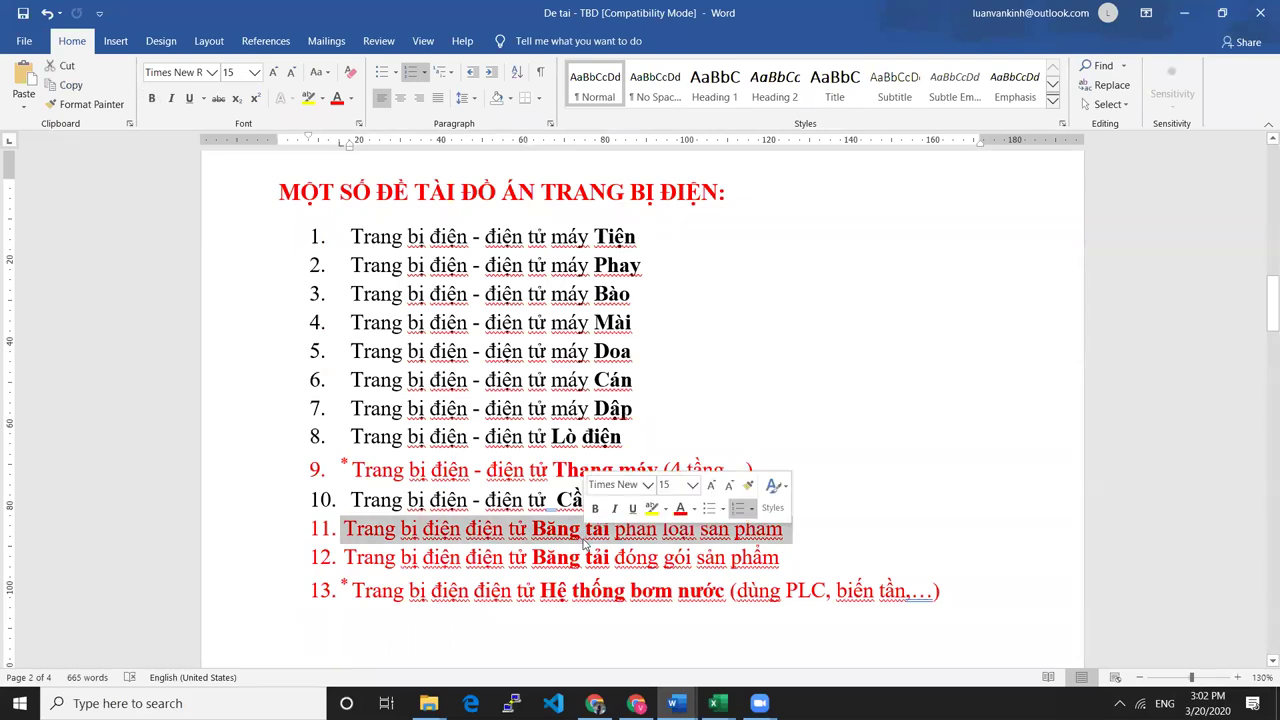
key("alt+Tab")
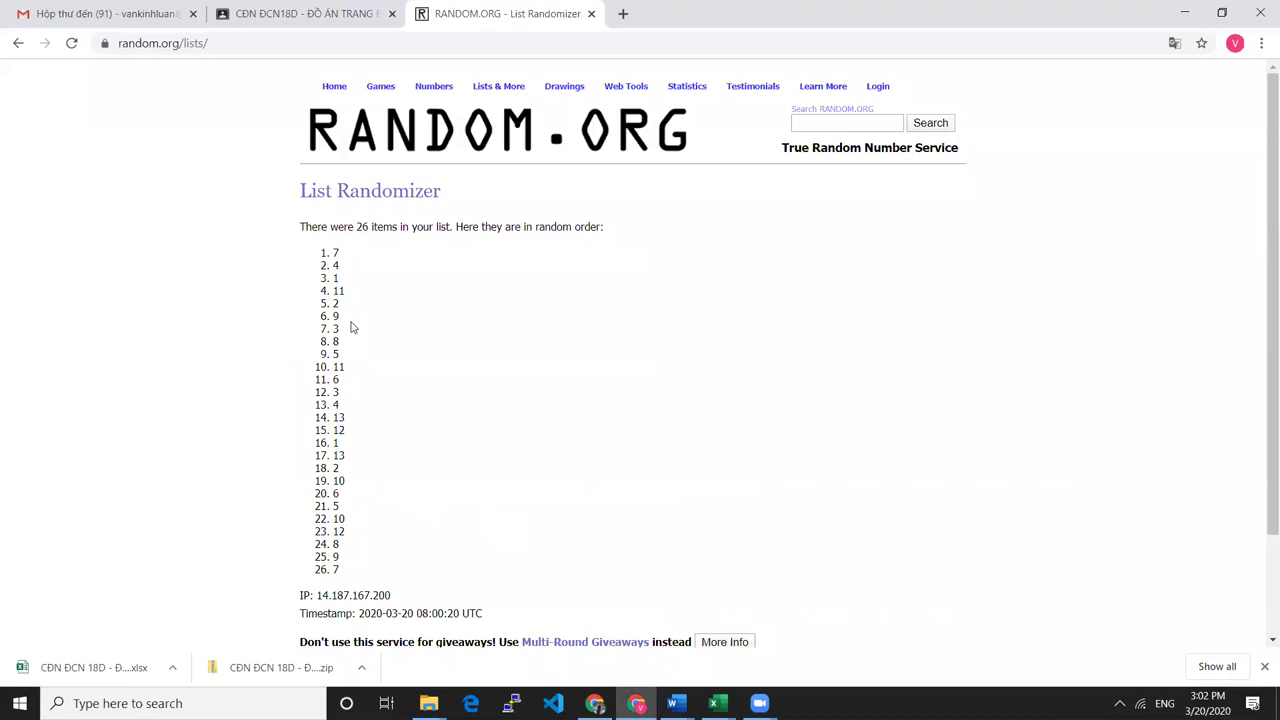
double_click(338, 367)
double_click(338, 291)
double_click(339, 367)
left_click(337, 381)
key("alt+Tab")
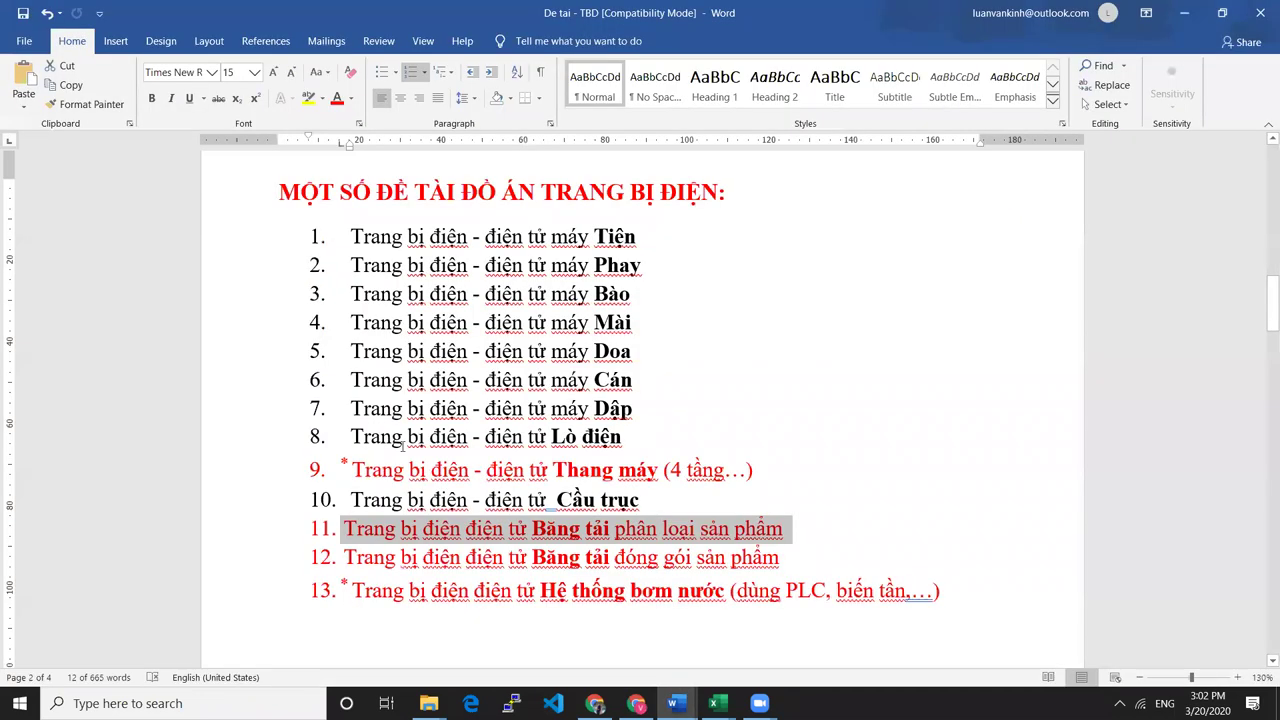
left_click_drag(570, 386, 632, 384)
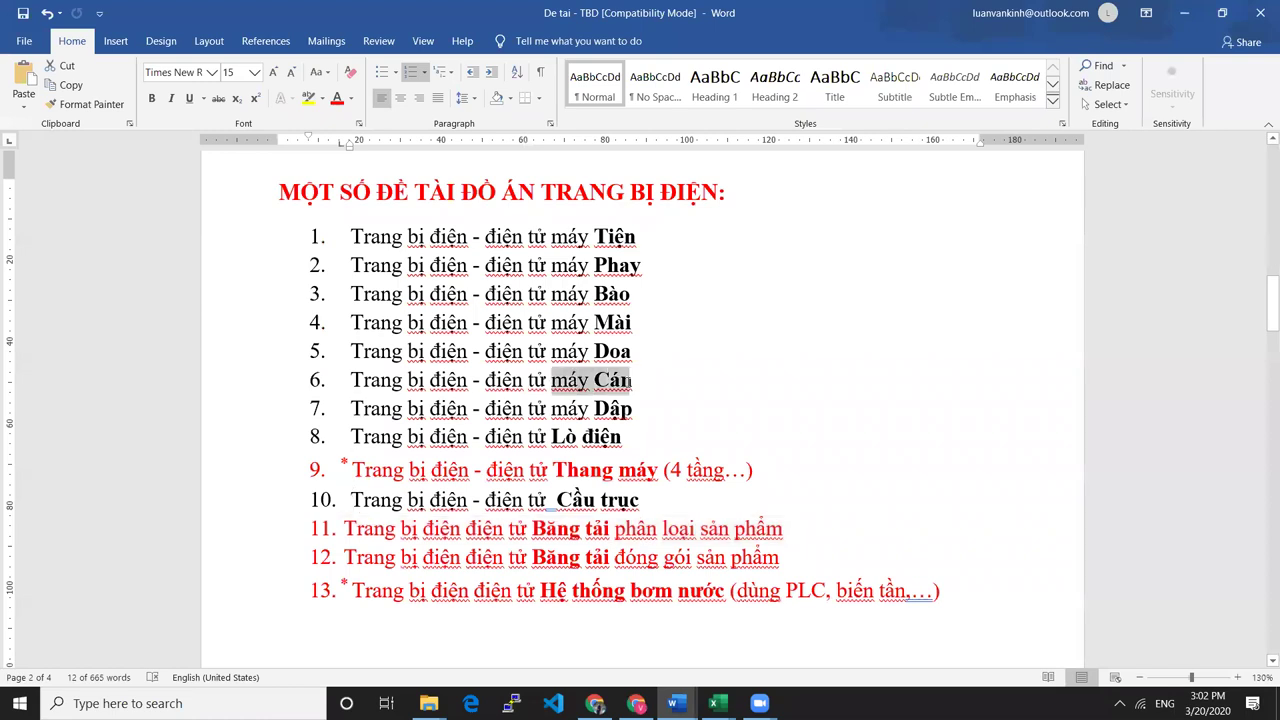
key("alt+Tab")
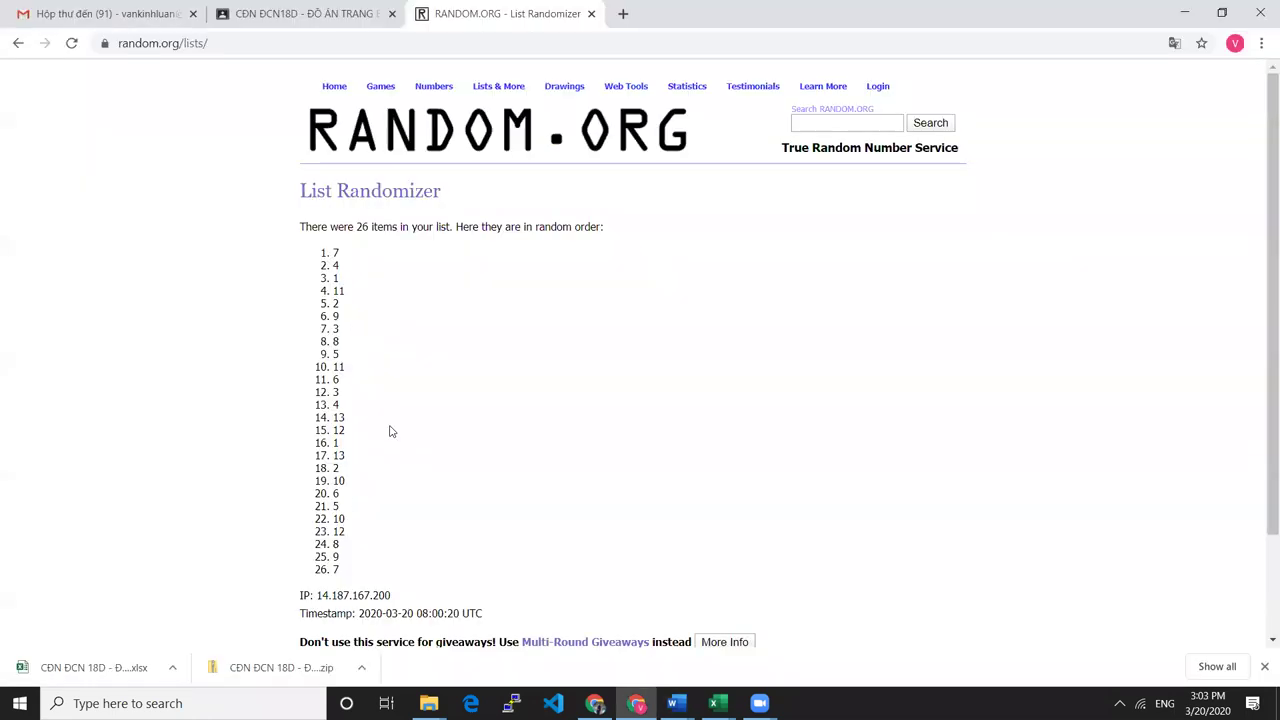
double_click(336, 393)
key("alt+Tab")
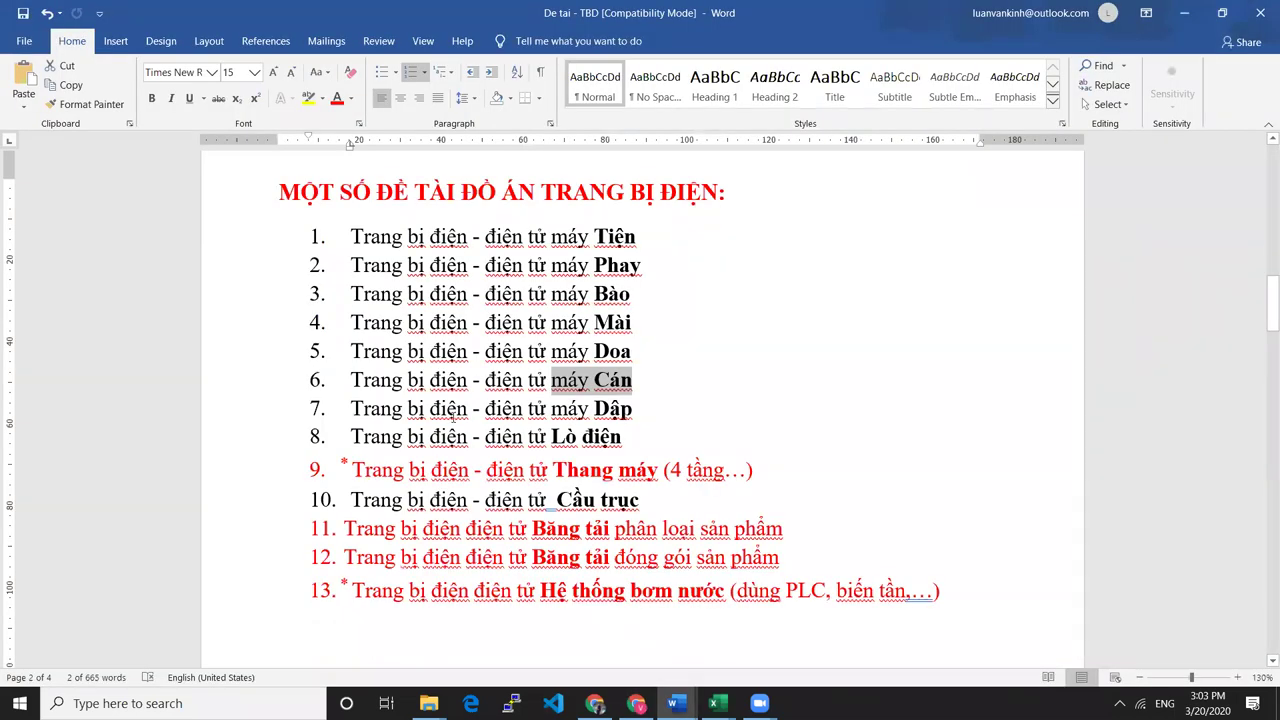
left_click_drag(597, 297, 406, 294)
key("alt+Tab")
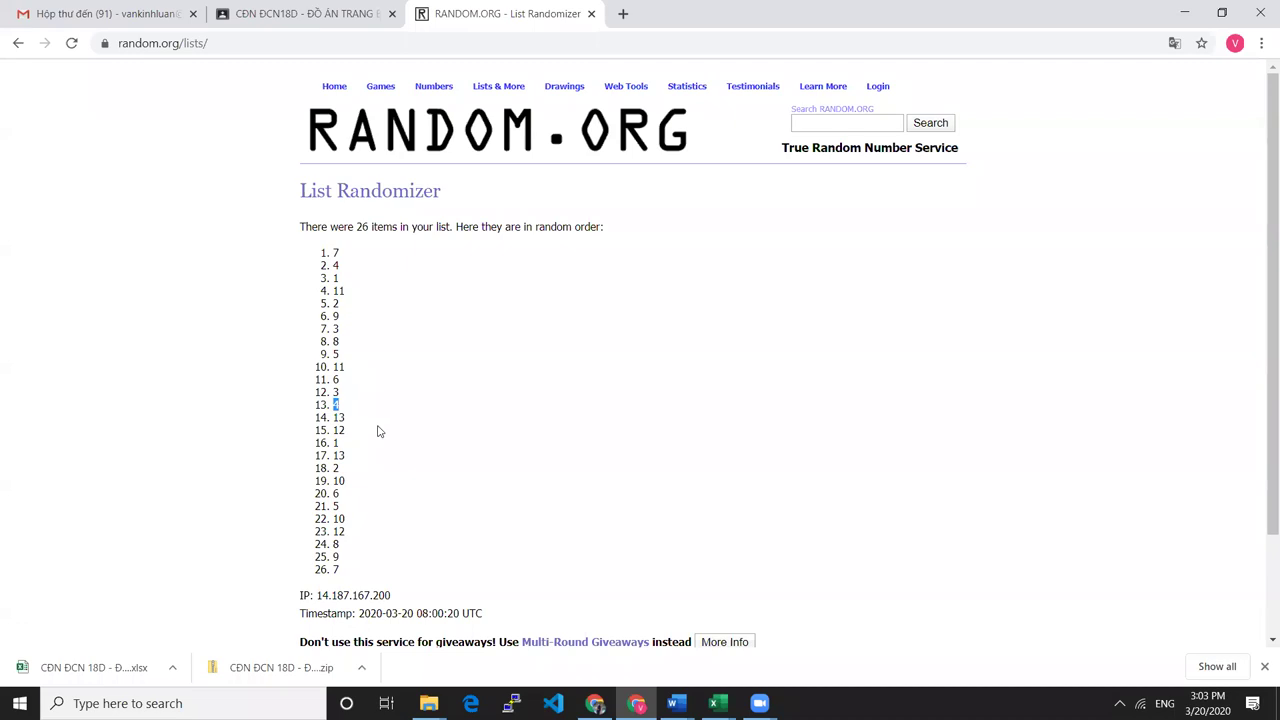
key("alt+Tab")
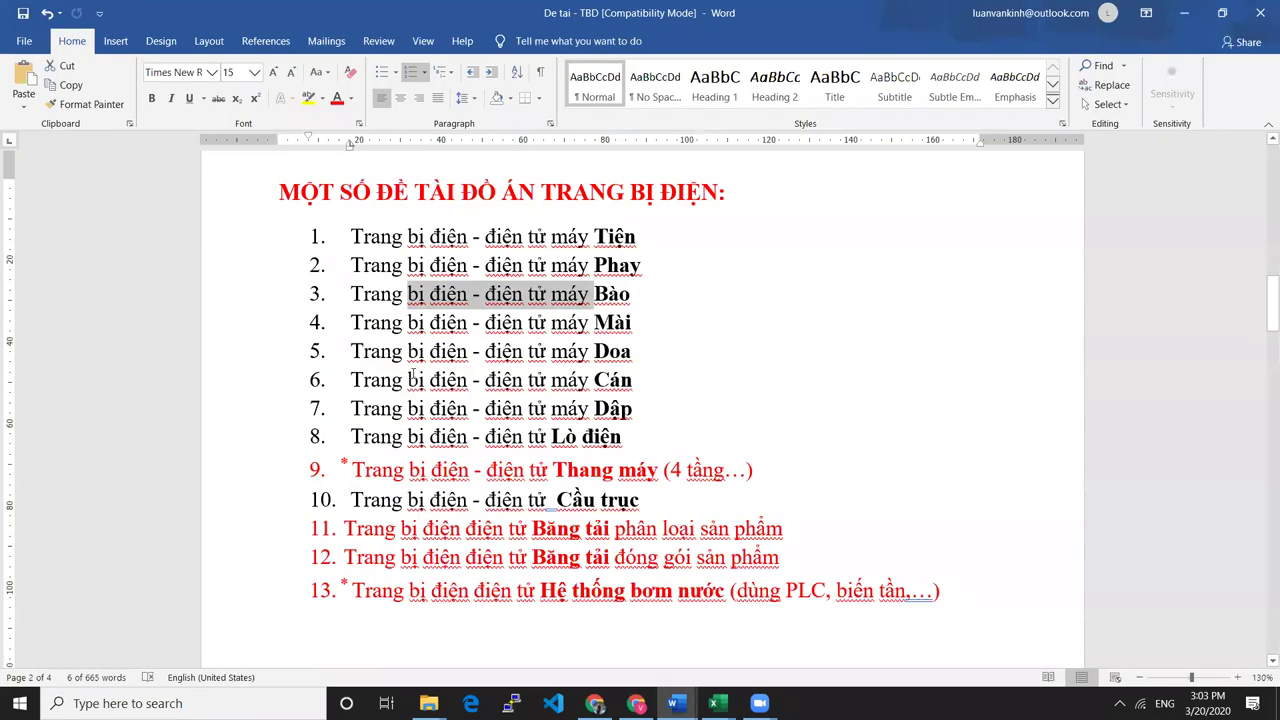
key("alt+Tab")
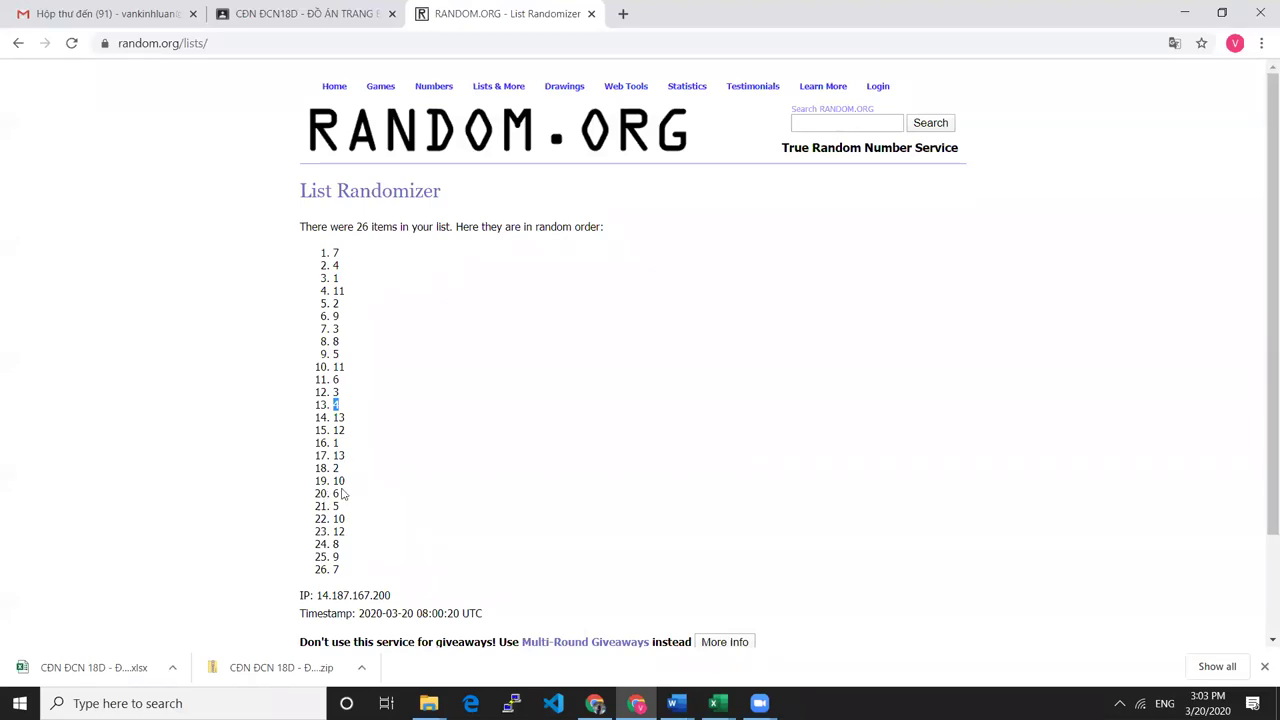
Paste the selected shuffled entries into Excel column M starting at M2.
left_click_drag(346, 482, 333, 241)
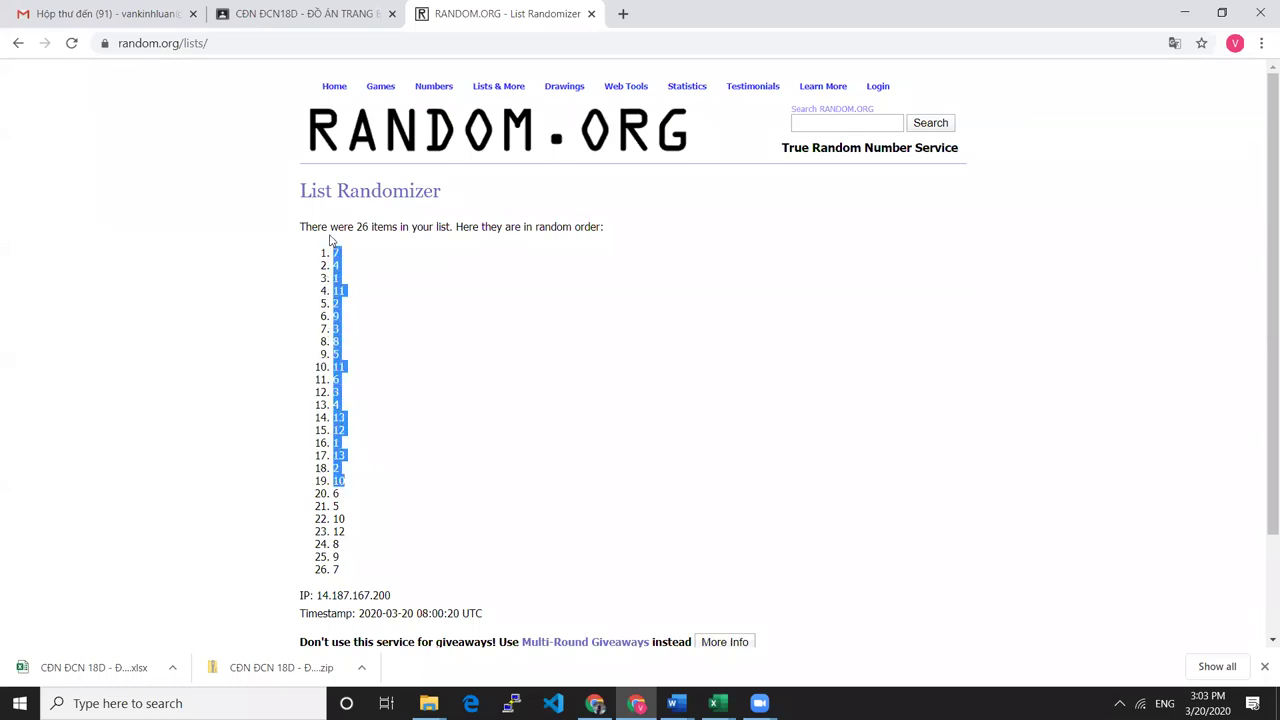
key("alt+Tab")
key("alt+Tab")
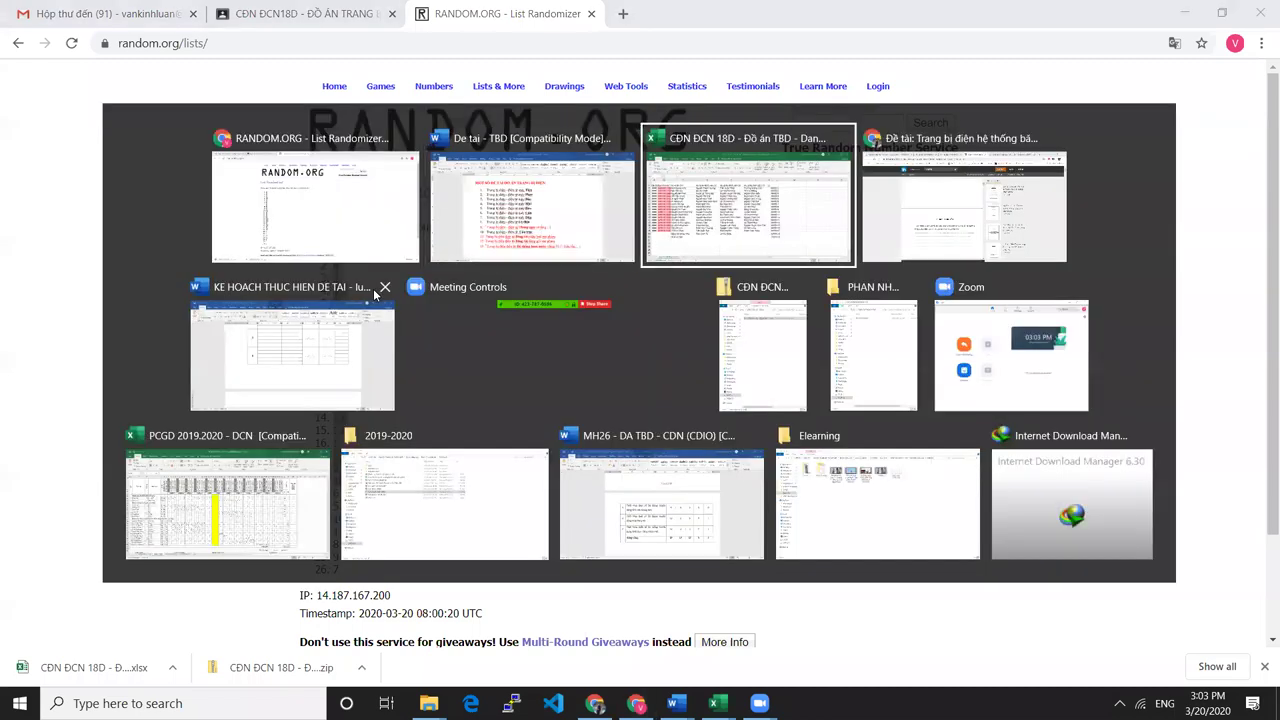
left_click(927, 232)
type("1. 7 2. 4 3. 1 4. 11 5. 2 6. 9 7. 3 8. 8 9. 5 10. 11 11. 6 12. 3 13. 4 14. 13 15. 12 16. 1 17. 13 18. 2 19. 10")
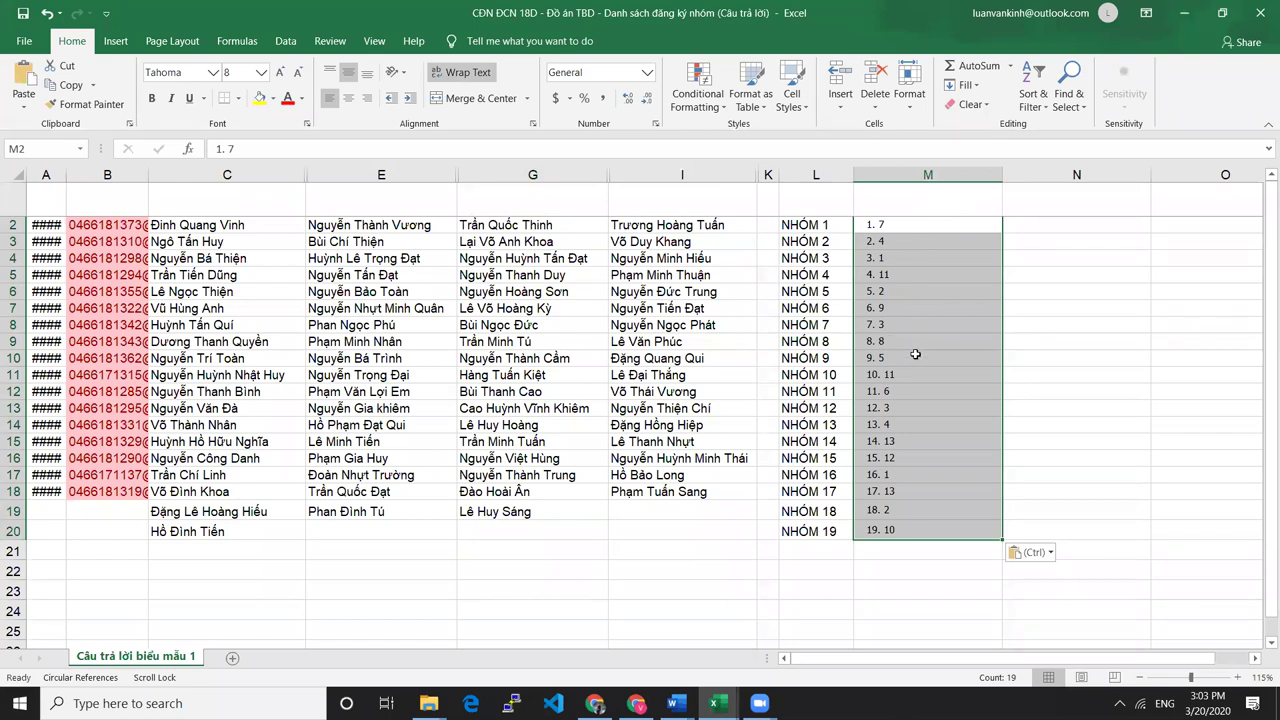
Check the pasted values in M2 to M6 and select the range M2:M20.
left_click(907, 226)
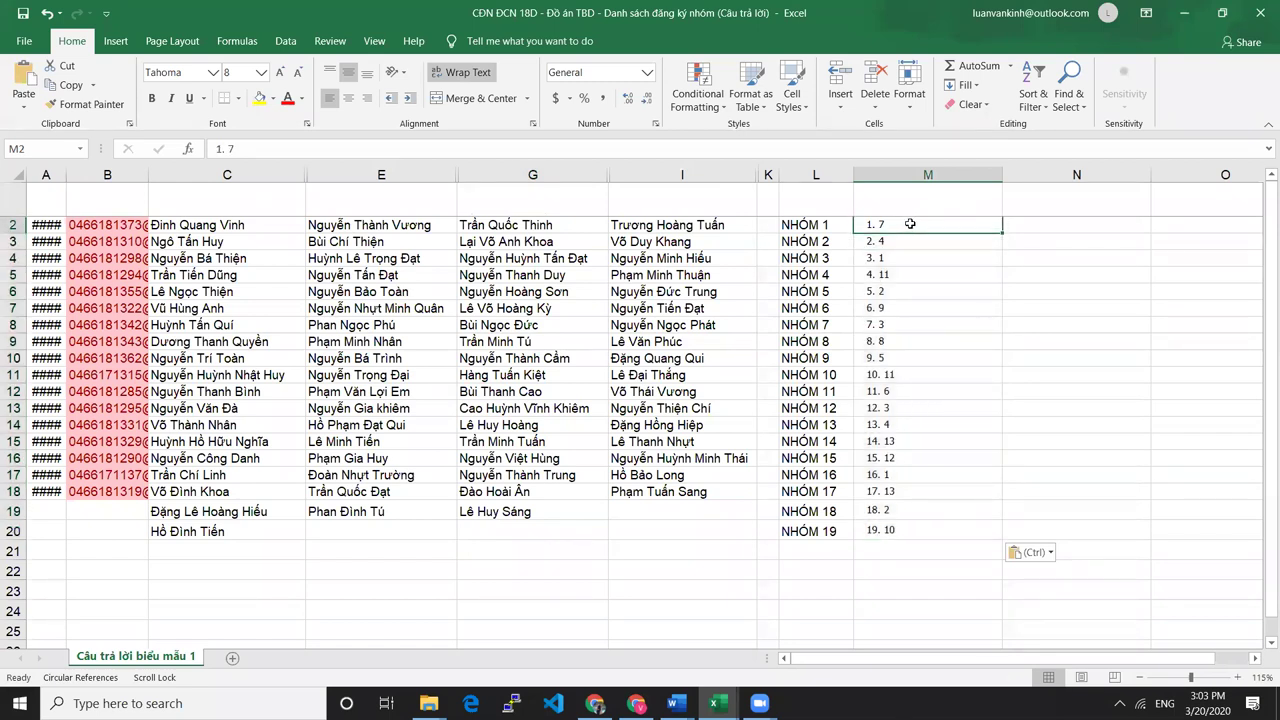
left_click(910, 245)
left_click(906, 259)
left_click(908, 277)
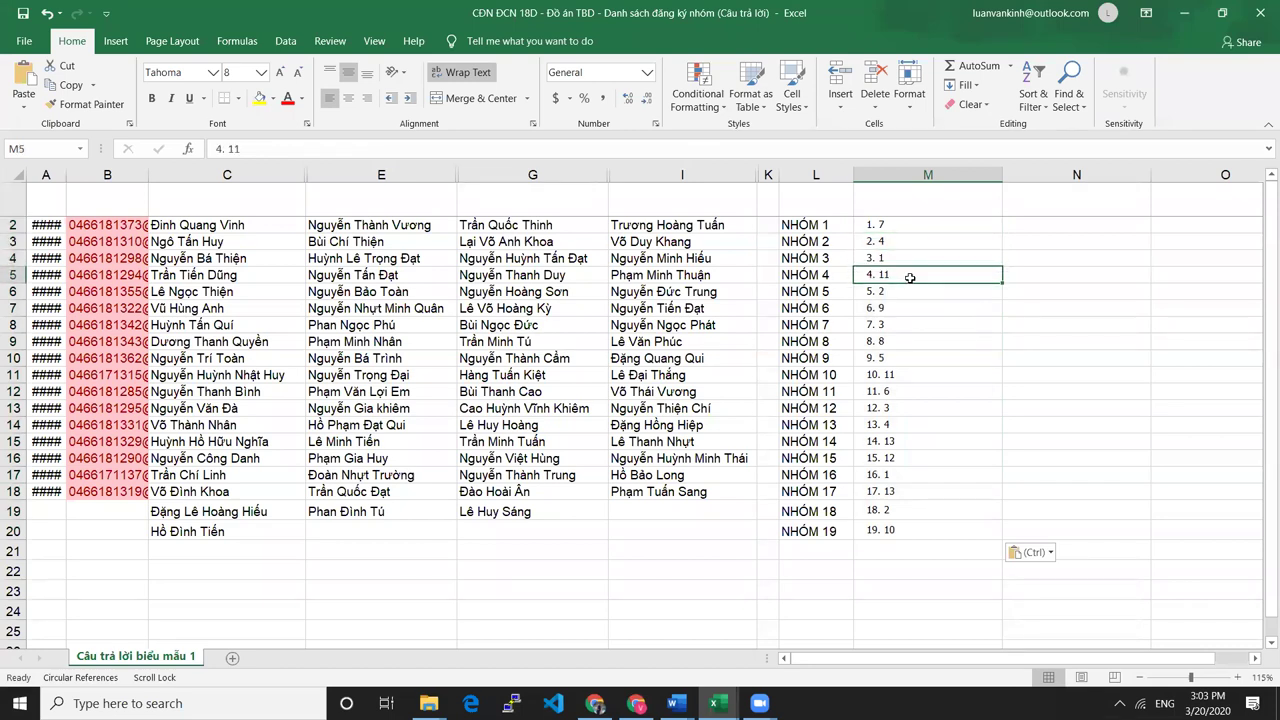
left_click(912, 288)
key("ctrl+Down")
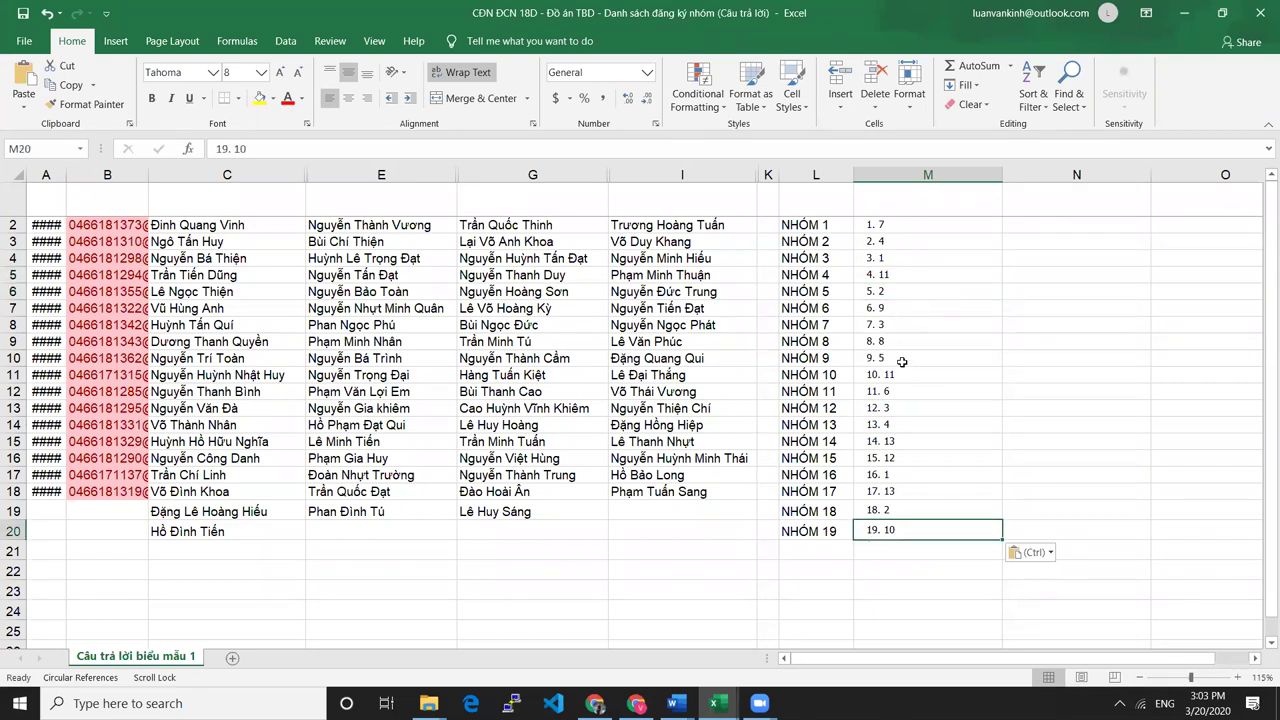
left_click_drag(910, 225, 917, 528)
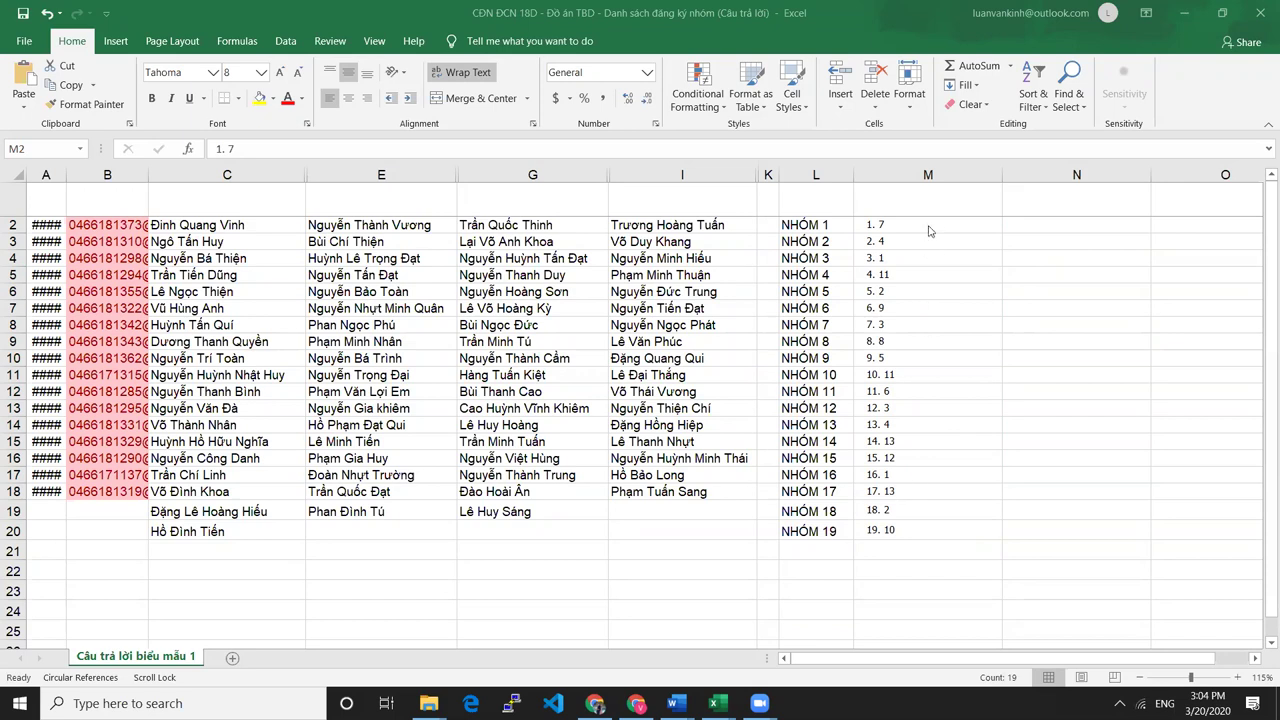
Remove the pasted shuffled numbers from M2:M20.
type("1. 7 2. 4 3. 1 4. 11 5. 2 6. 9 7. 3 8. 8 9. 5 10. 11 11. 6 12. 3 13. 4 14. 13 15. 12 16. 1 17. 13 18. 2 19. 10")
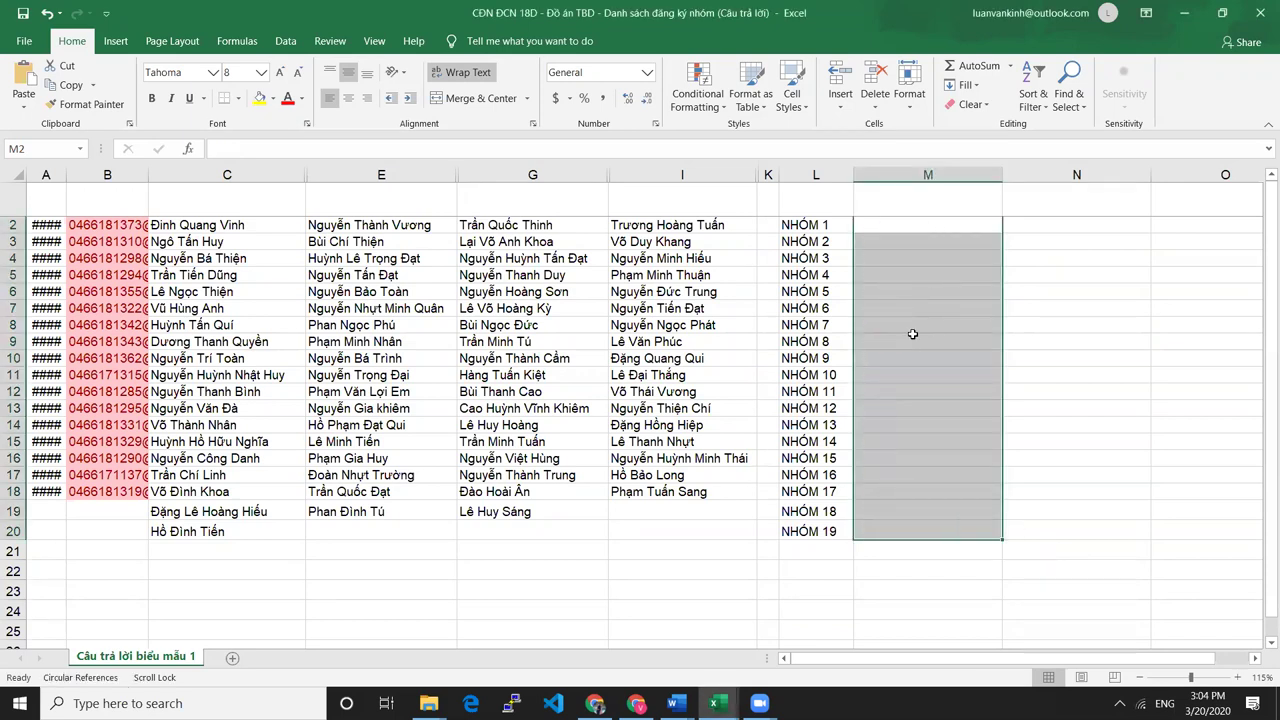
key("ctrl+z")
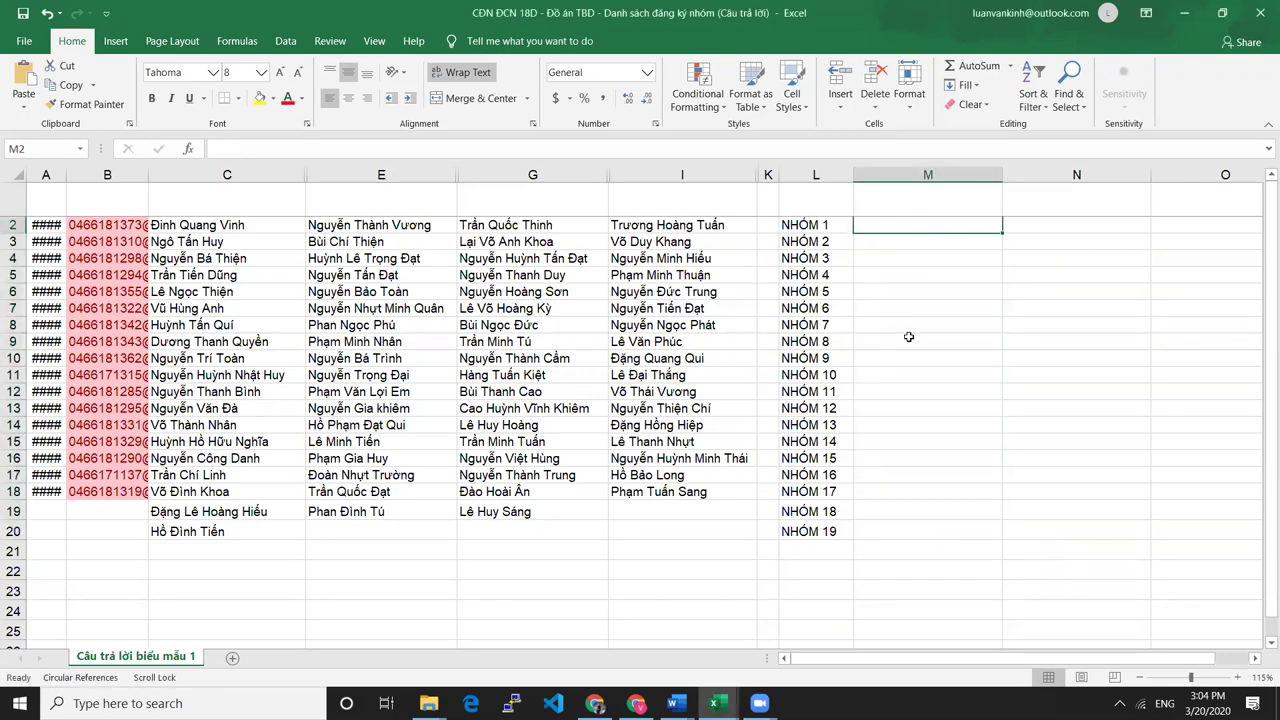
Back in RANDOM.ORG, clear the highlights on the shuffled number list.
key("alt+Tab")
left_click(470, 332)
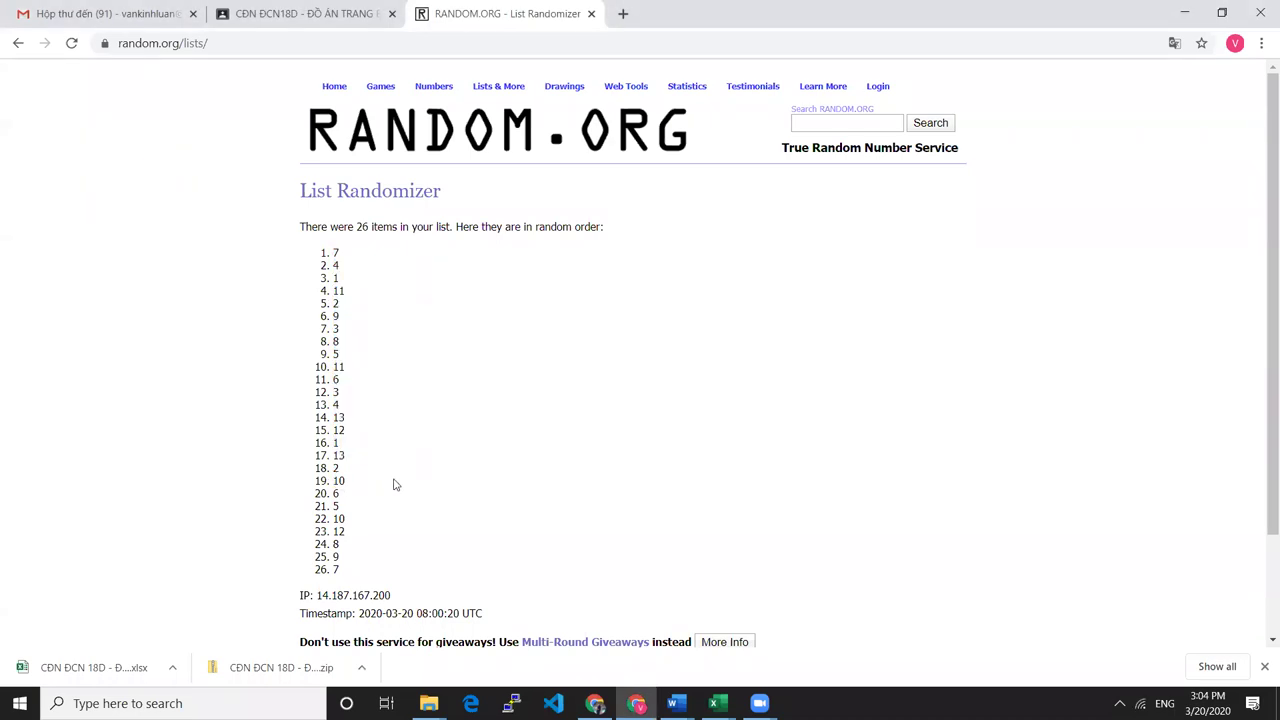
left_click_drag(348, 572, 360, 374)
left_click(510, 392)
left_click(368, 454)
Reshuffle the list by resubmitting it, getting a new order starting 5, 11, 9.
scroll(414, 522, "down", 2)
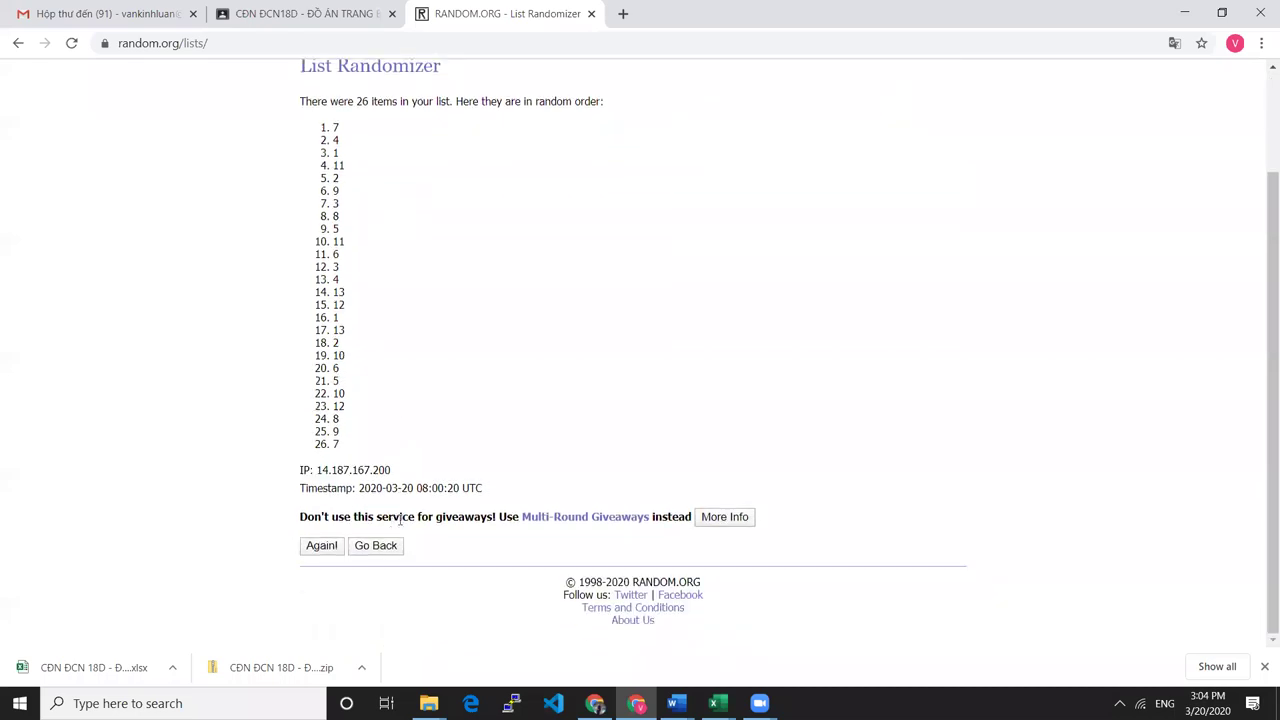
left_click(320, 548)
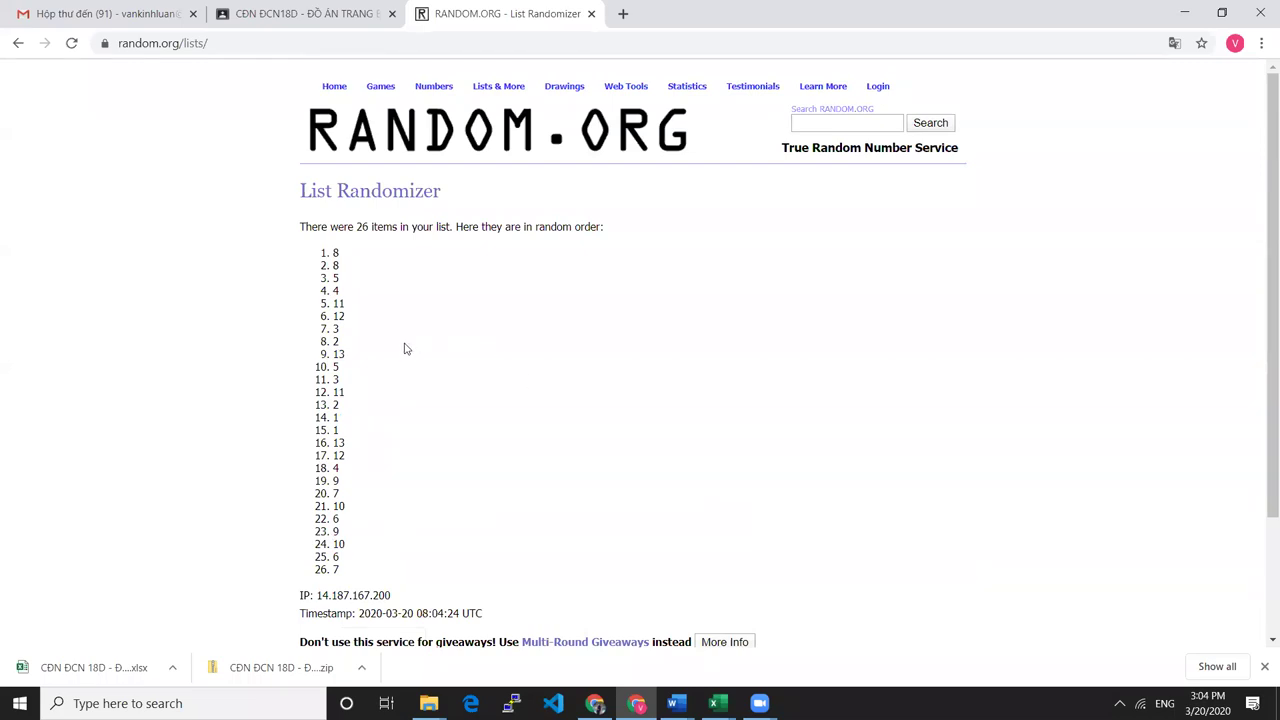
scroll(403, 350, "down", 3)
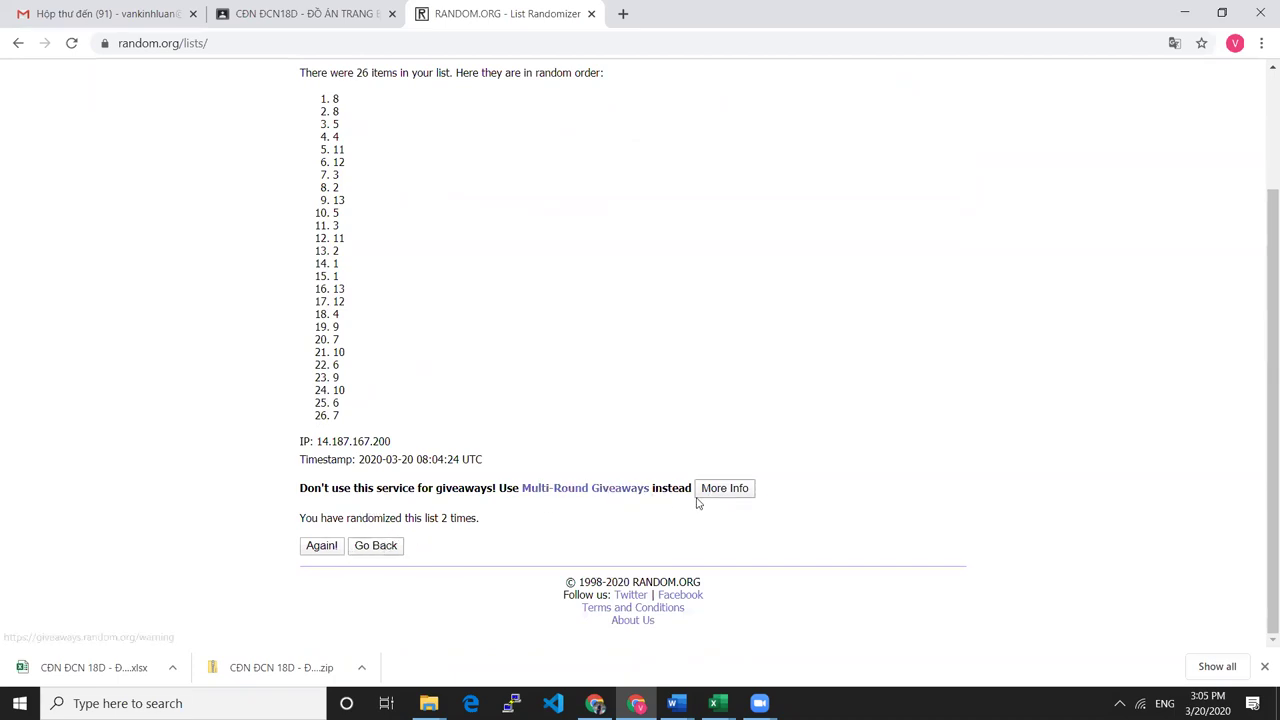
left_click(375, 545)
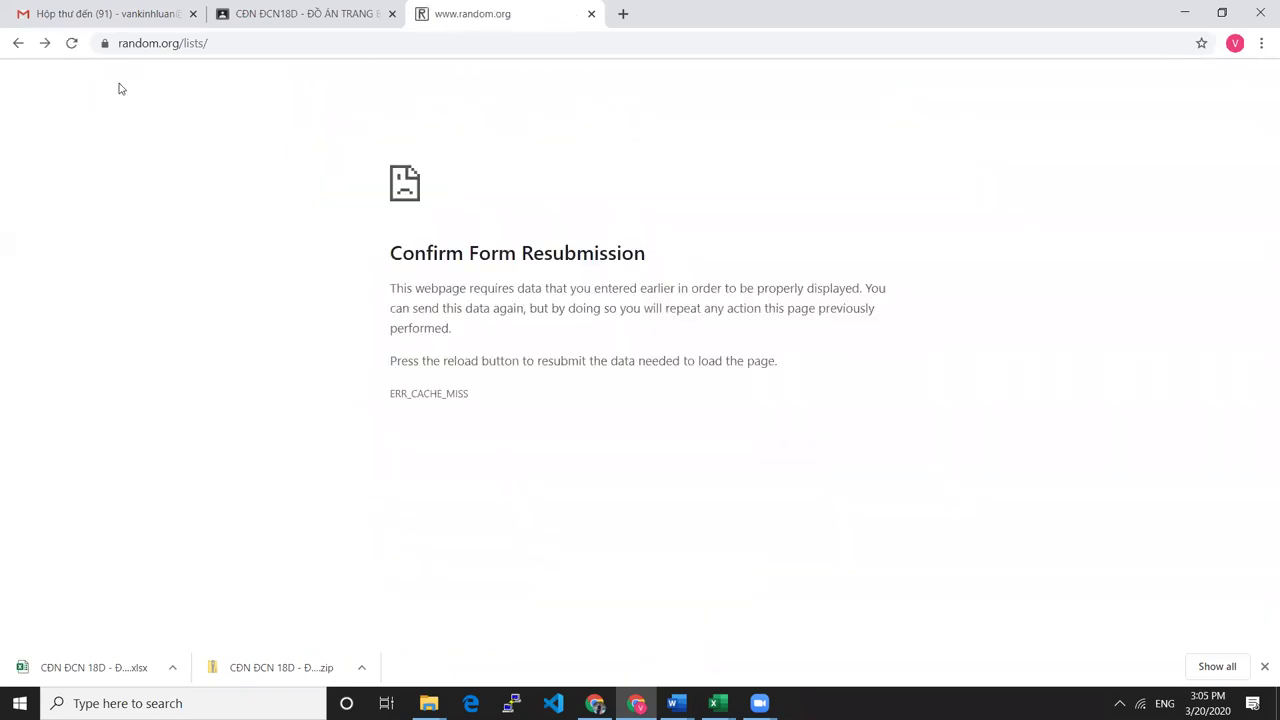
left_click(71, 43)
left_click(714, 171)
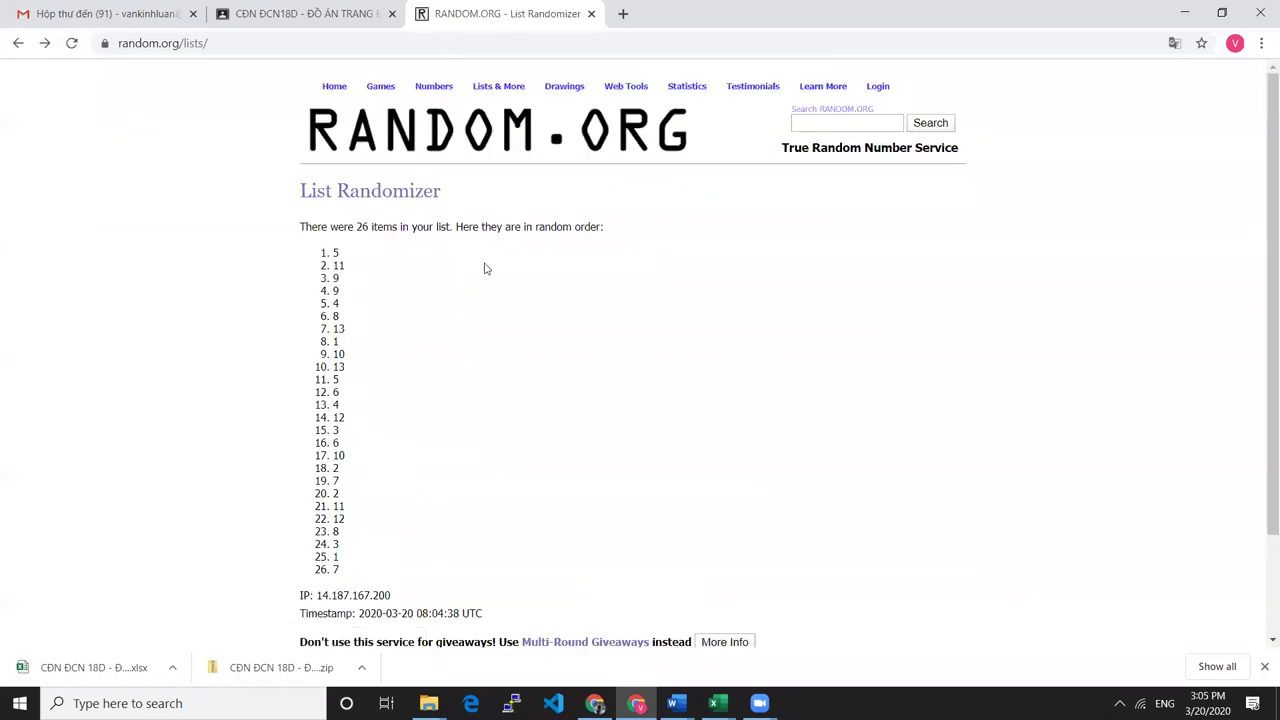
scroll(384, 530, "down", 2)
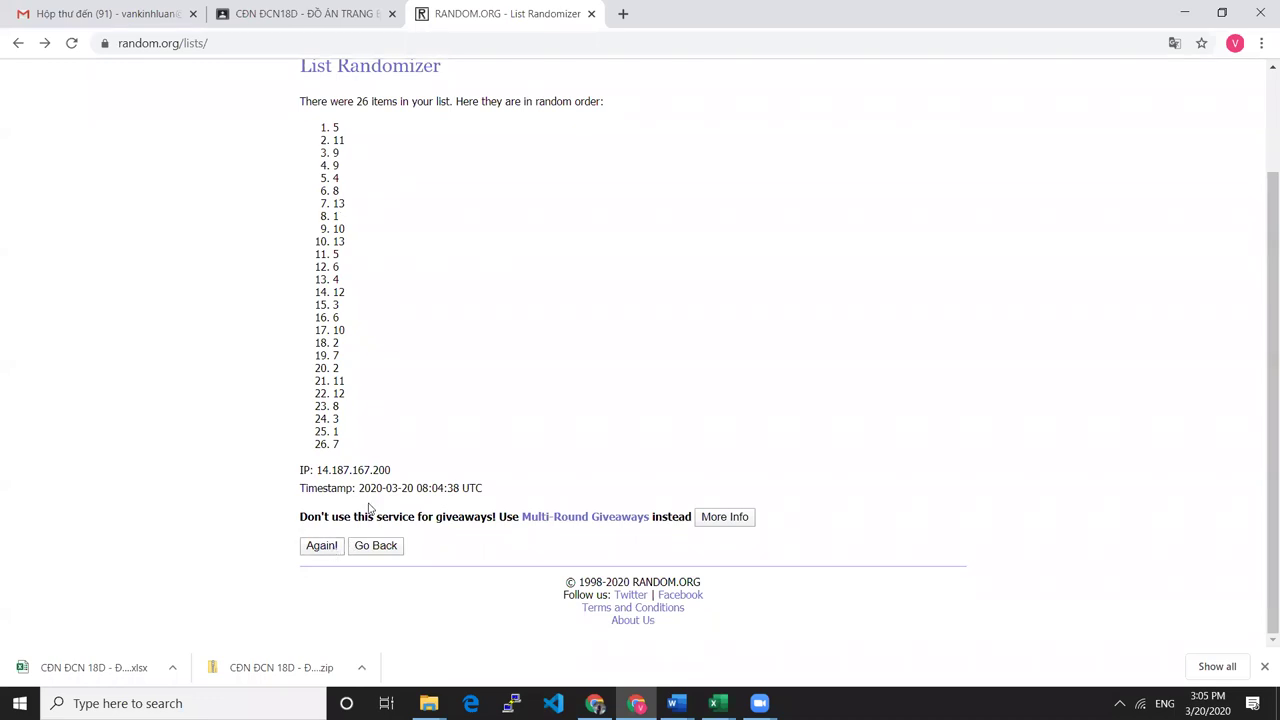
scroll(371, 509, "up", 2)
mouse_move(498, 90)
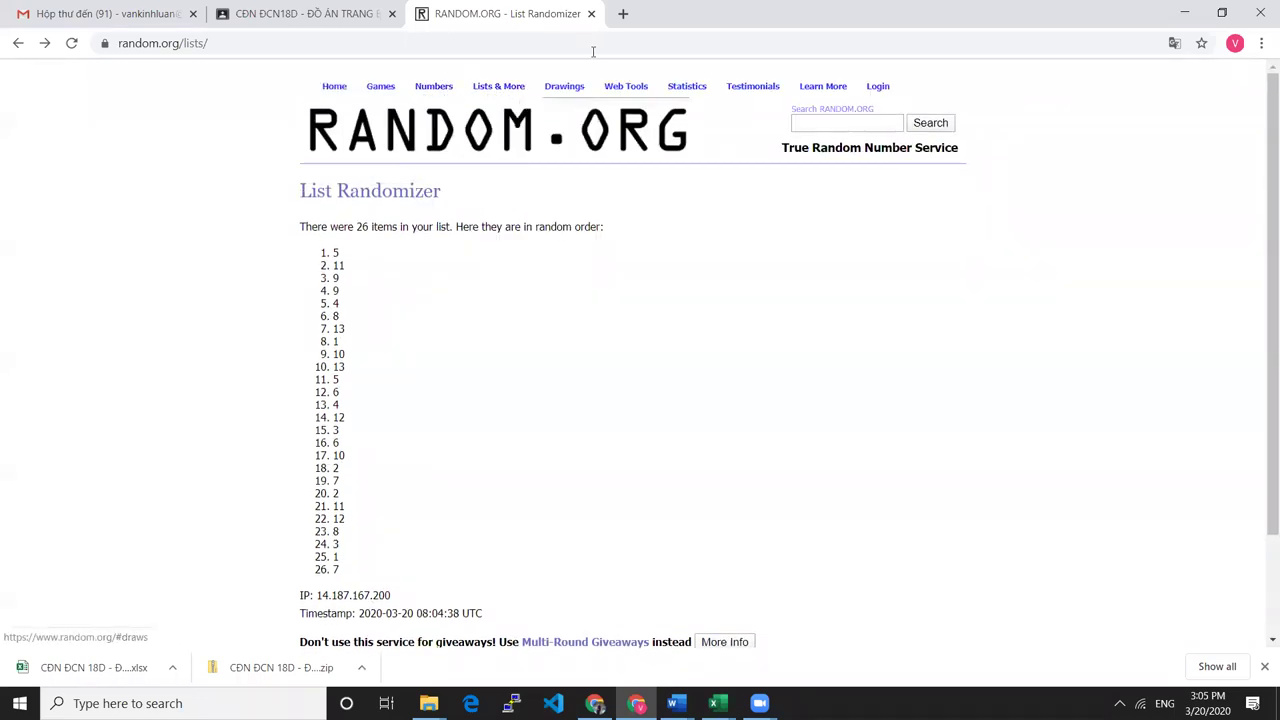
Start a fresh List Randomizer and enter the first item 'ĐỀ TÀI 1'.
mouse_move(446, 93)
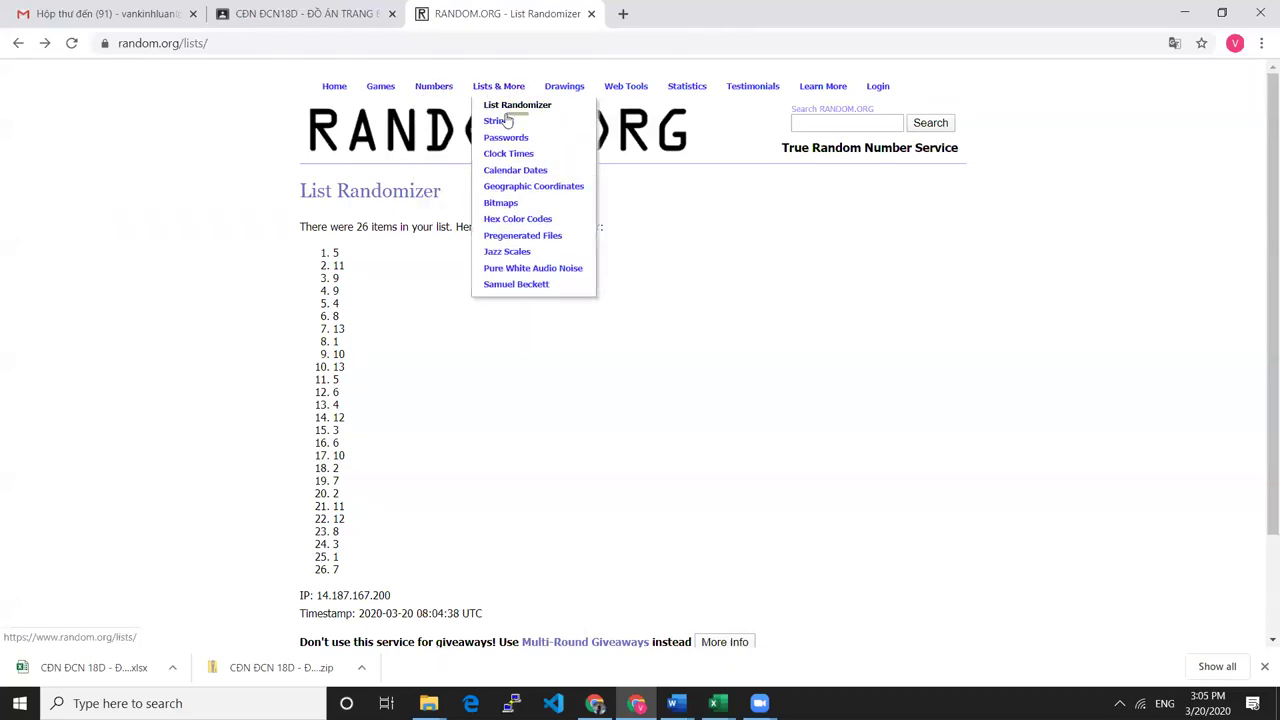
left_click(516, 106)
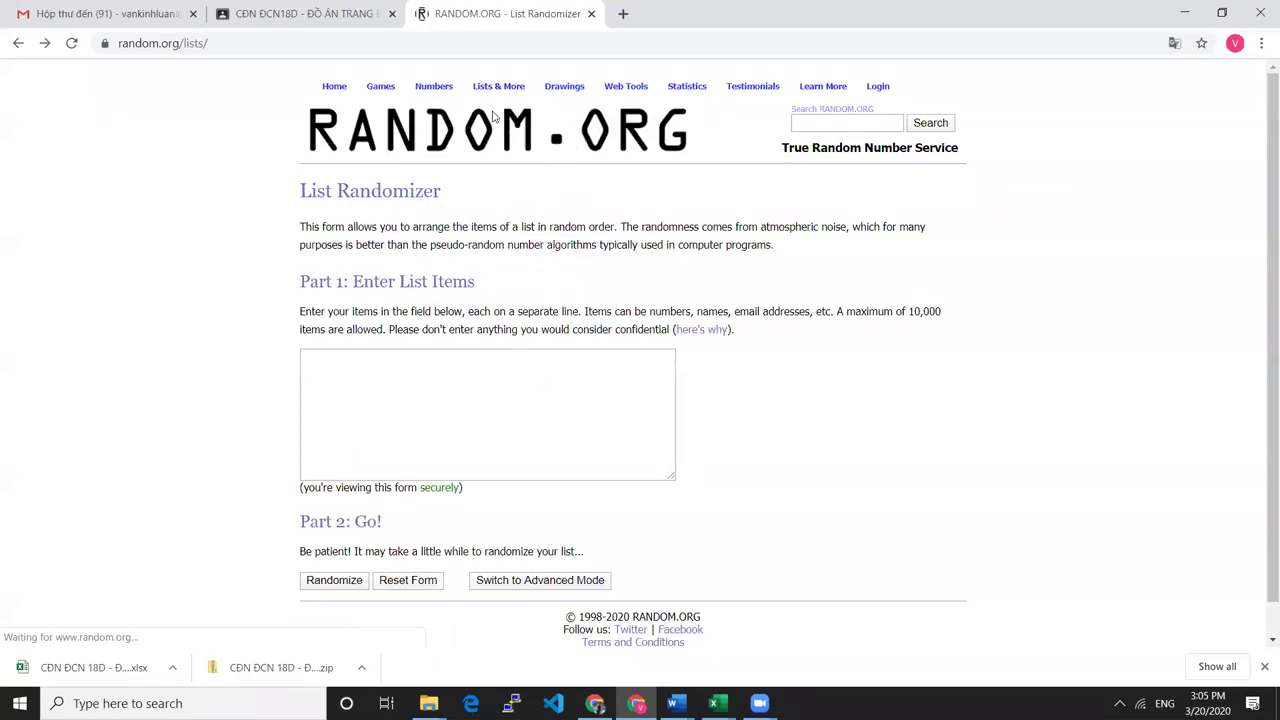
left_click(345, 414)
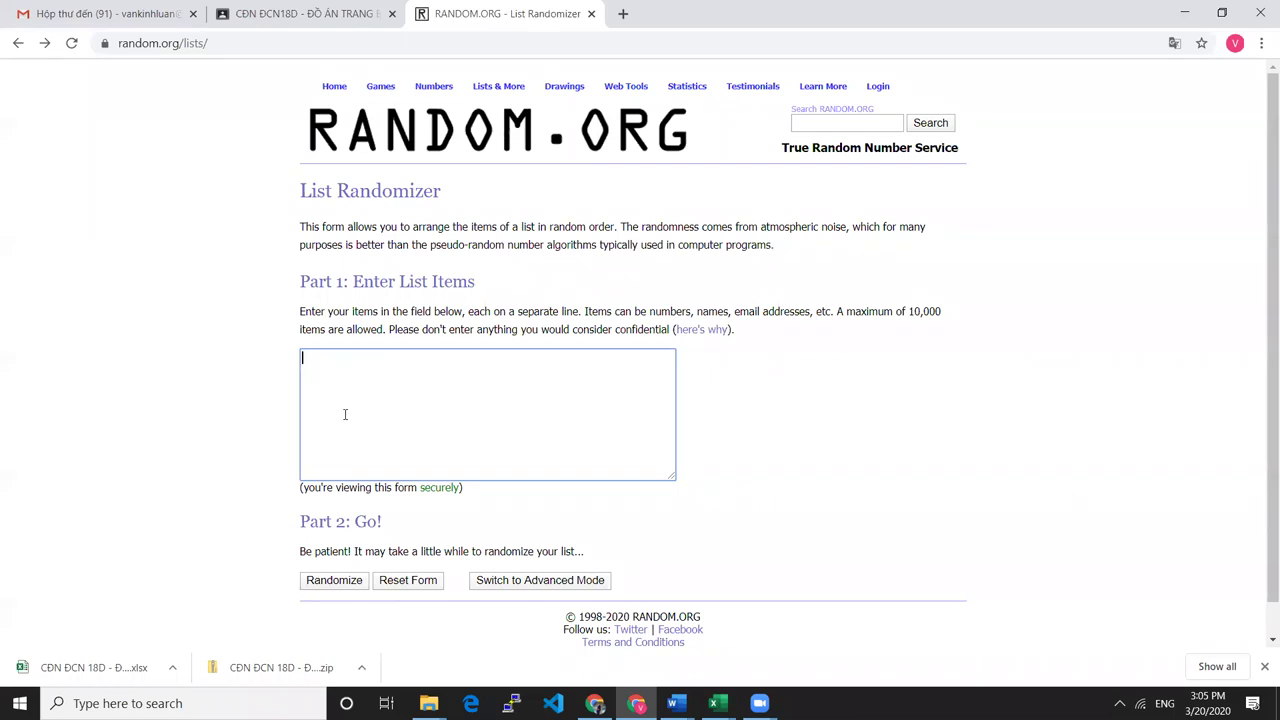
type("ĐỀ TA")
type("I 1")
left_click_drag(346, 357, 272, 366)
key("ctrl+c")
left_click(358, 373)
Add items ĐỀ TÀI 2 through ĐỀ TÀI 6, one per line.
key("ctrl+v")
type("2")
key("Return")
key("ctrl+v")
type("3")
key("Return")
key("ctrl+v")
type("4")
key("Return")
key("ctrl+v")
type("5")
key("Return")
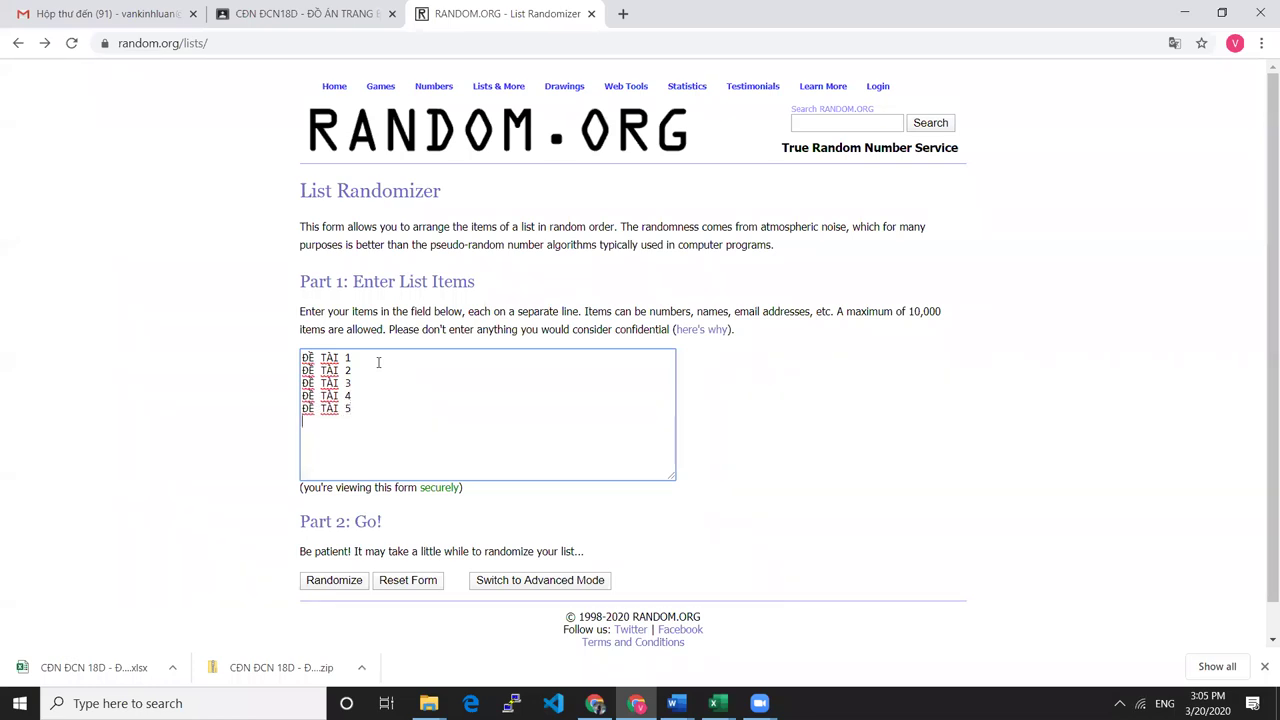
key("ctrl+v")
key("Return")
type("6")
Add items ĐỀ TÀI 7 through ĐỀ TÀI 13, one per line.
key("ctrl+v")
type("7")
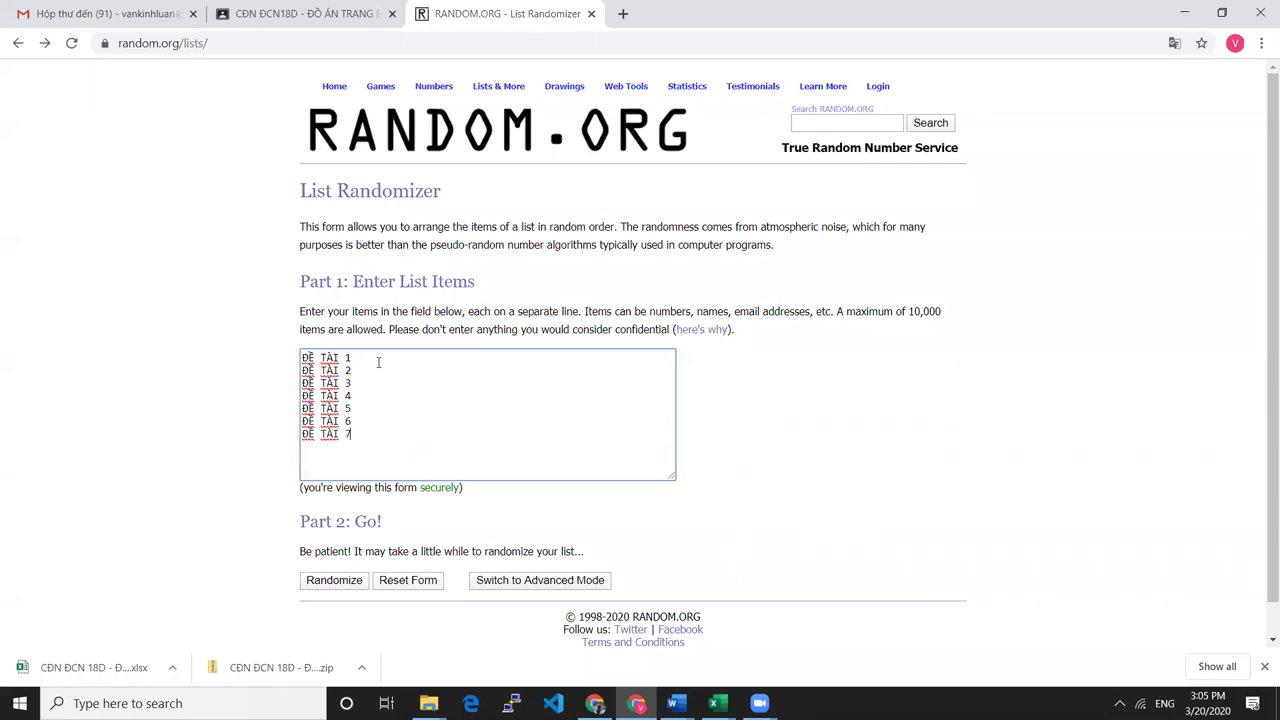
key("ctrl+v")
type("8")
key("Return")
key("ctrl+v")
type("9")
key("Return")
key("ctrl+v")
type("10")
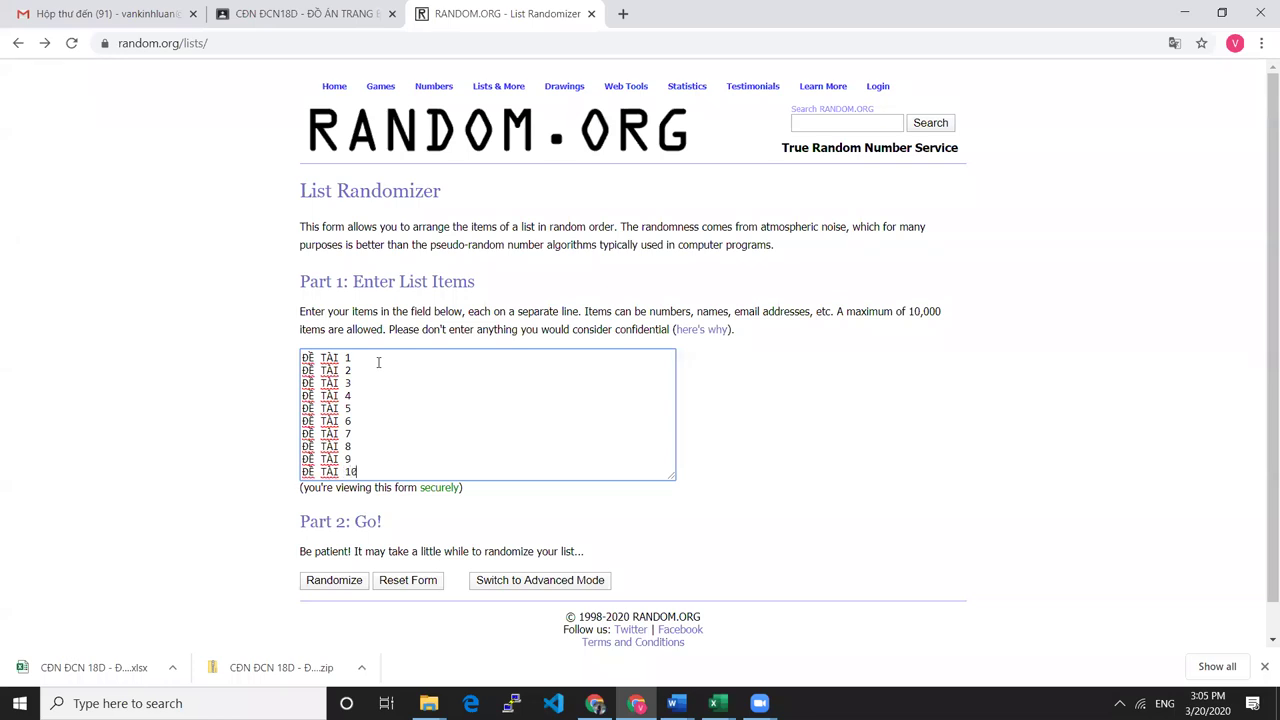
key("Return")
key("ctrl+v")
type("11")
key("Return")
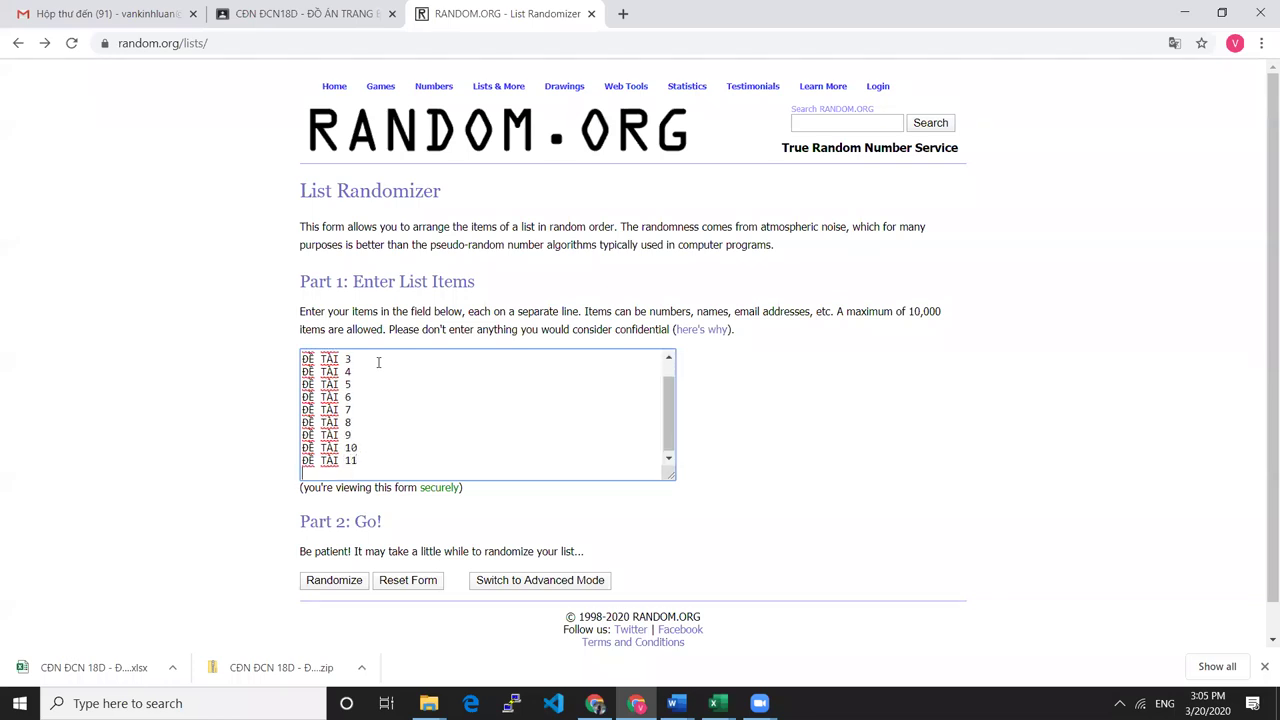
key("ctrl+v")
type("12")
key("Return")
key("ctrl+v")
type("13")
key("Return")
Remove the extra and empty lines at the list's end, then scroll through to check it.
key("ctrl+a")
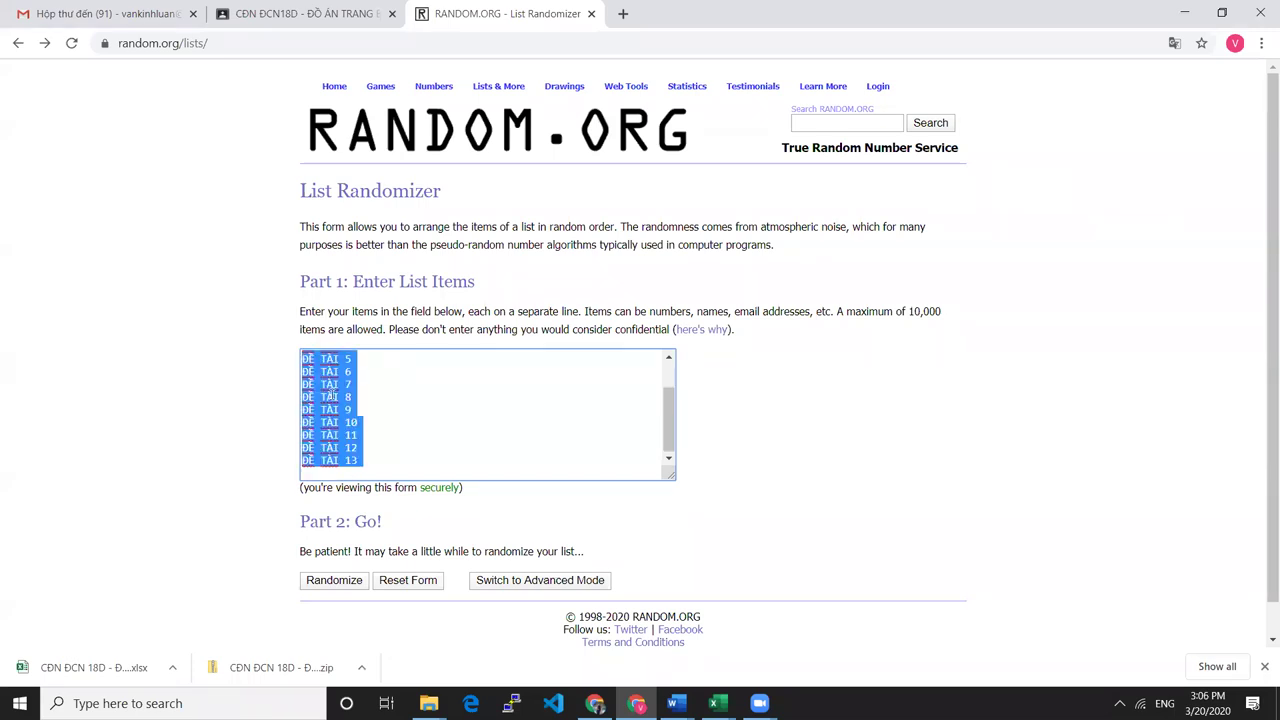
left_click(352, 473)
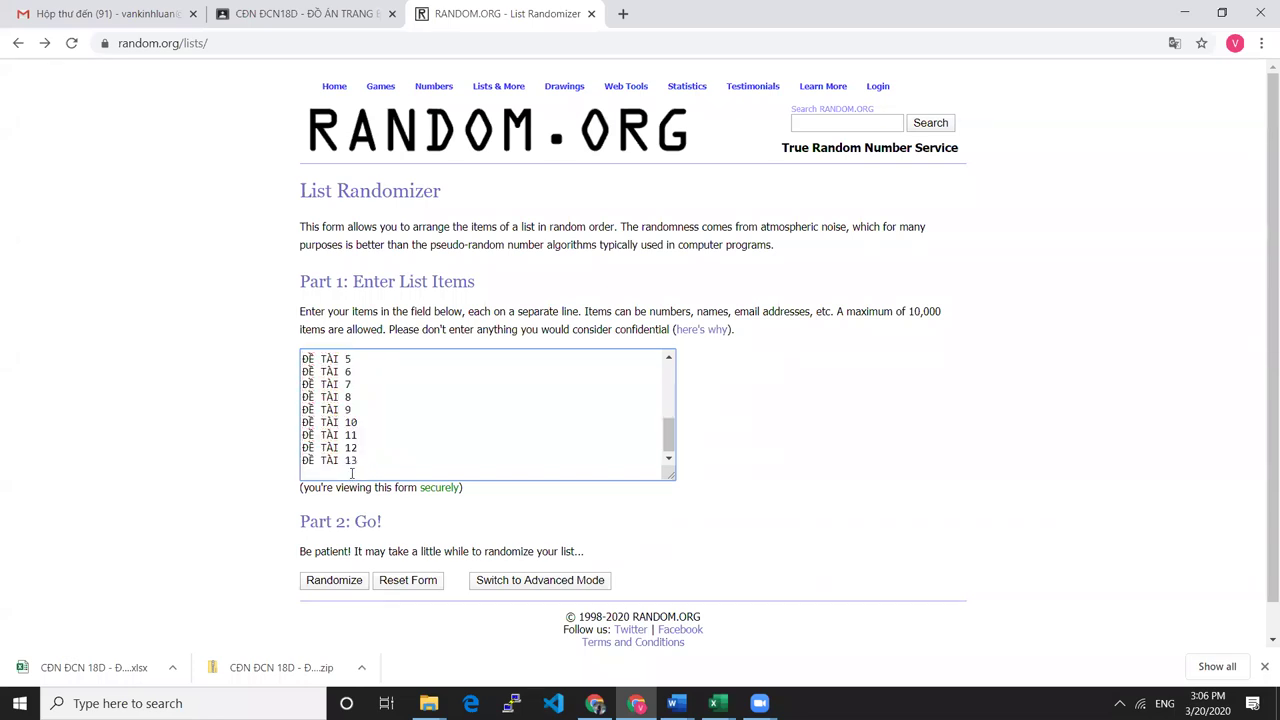
scroll(597, 396, "up", 2)
type("ĐỀ TÀI 1")
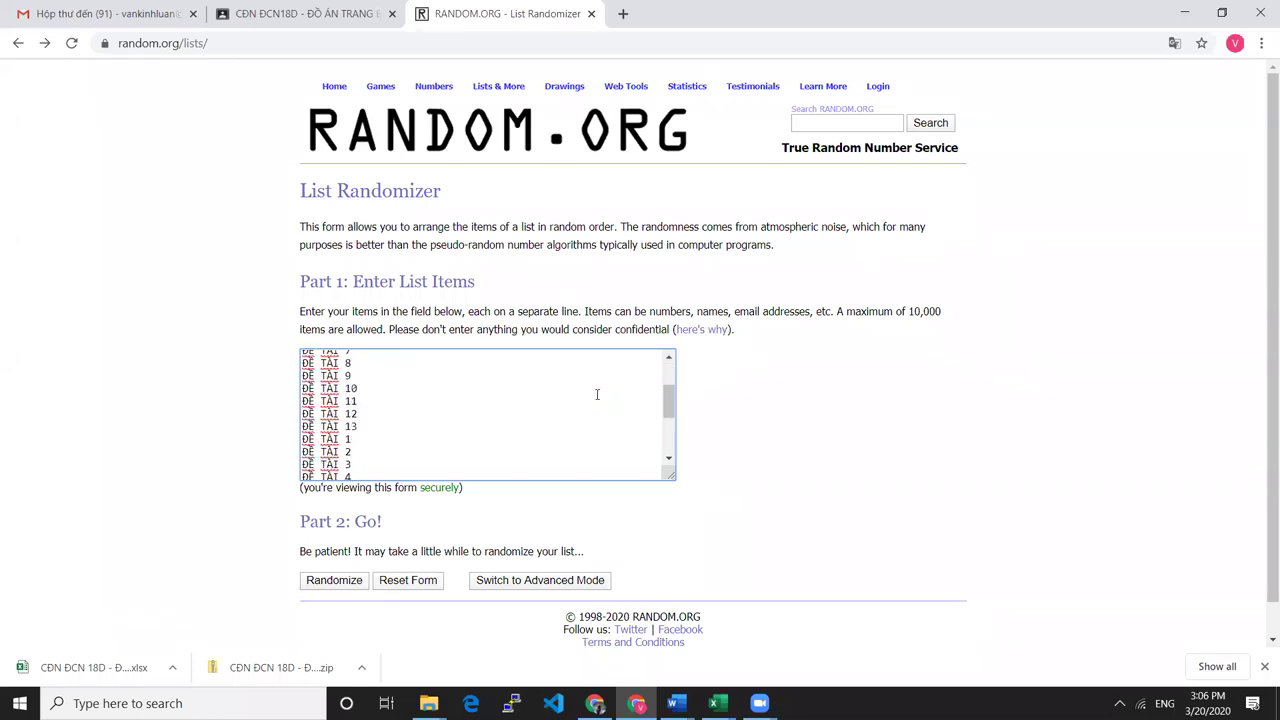
key("BackSpace")
key("BackSpace")
key("BackSpace")
key("BackSpace")
key("BackSpace")
key("BackSpace")
key("BackSpace")
key("BackSpace")
scroll(606, 405, "up", 2)
scroll(608, 426, "down", 4)
key("BackSpace")
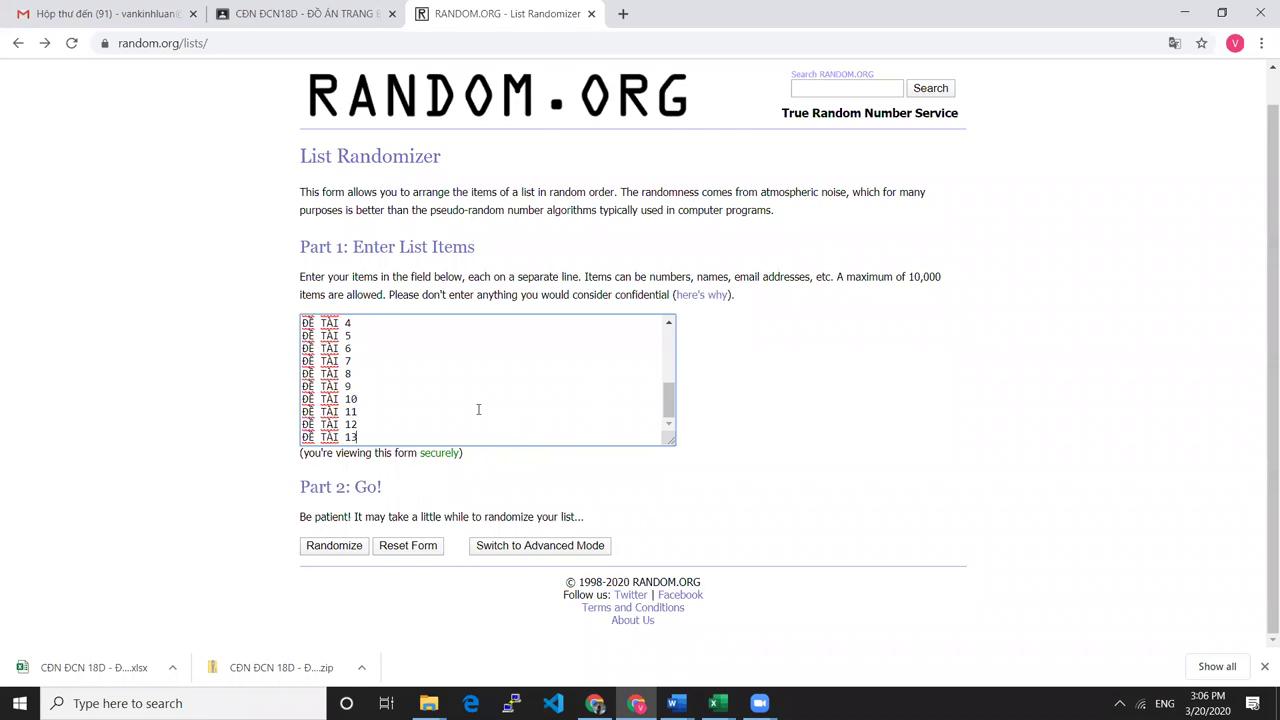
scroll(606, 375, "up", 1)
scroll(606, 375, "up", 1)
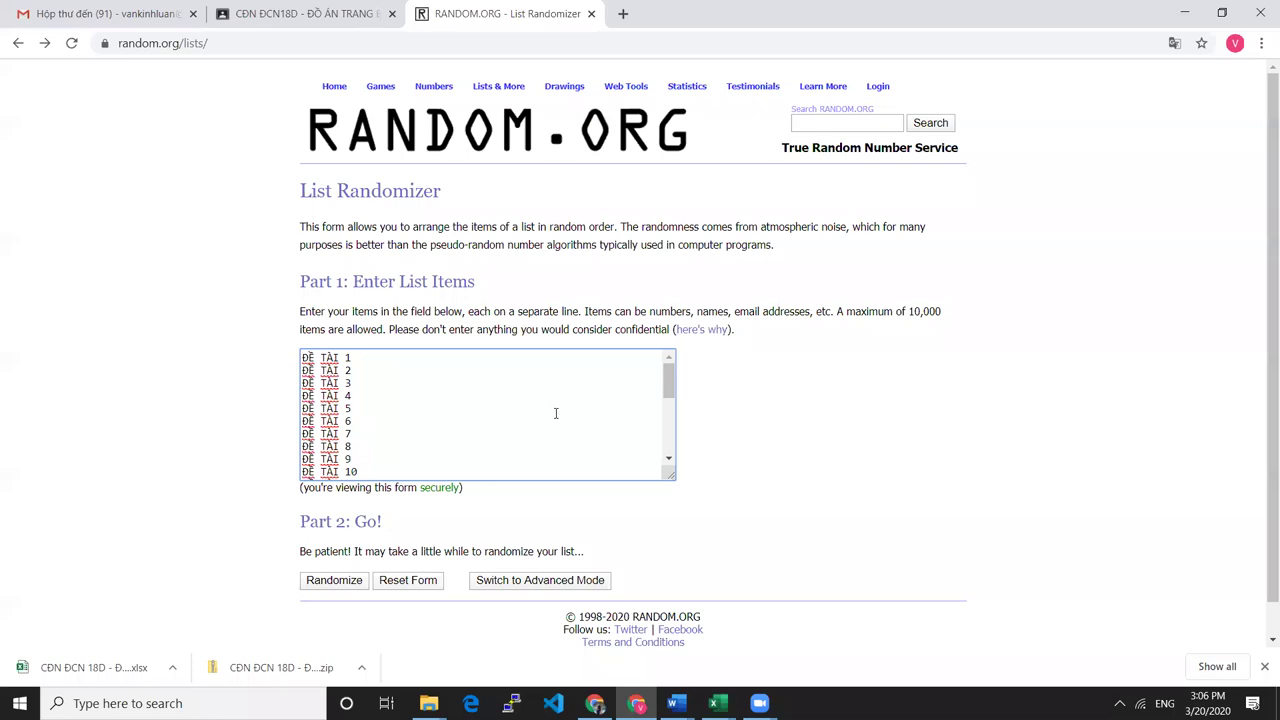
scroll(557, 400, "down", 2)
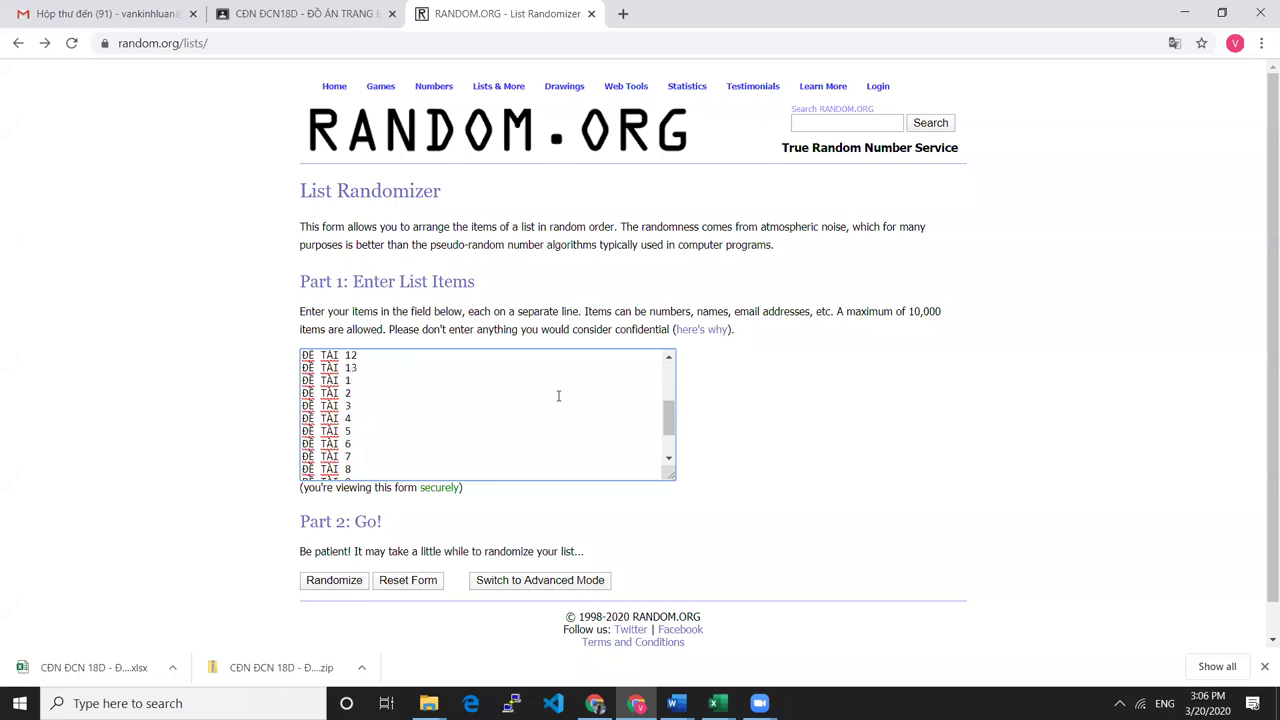
scroll(558, 410, "up", 2)
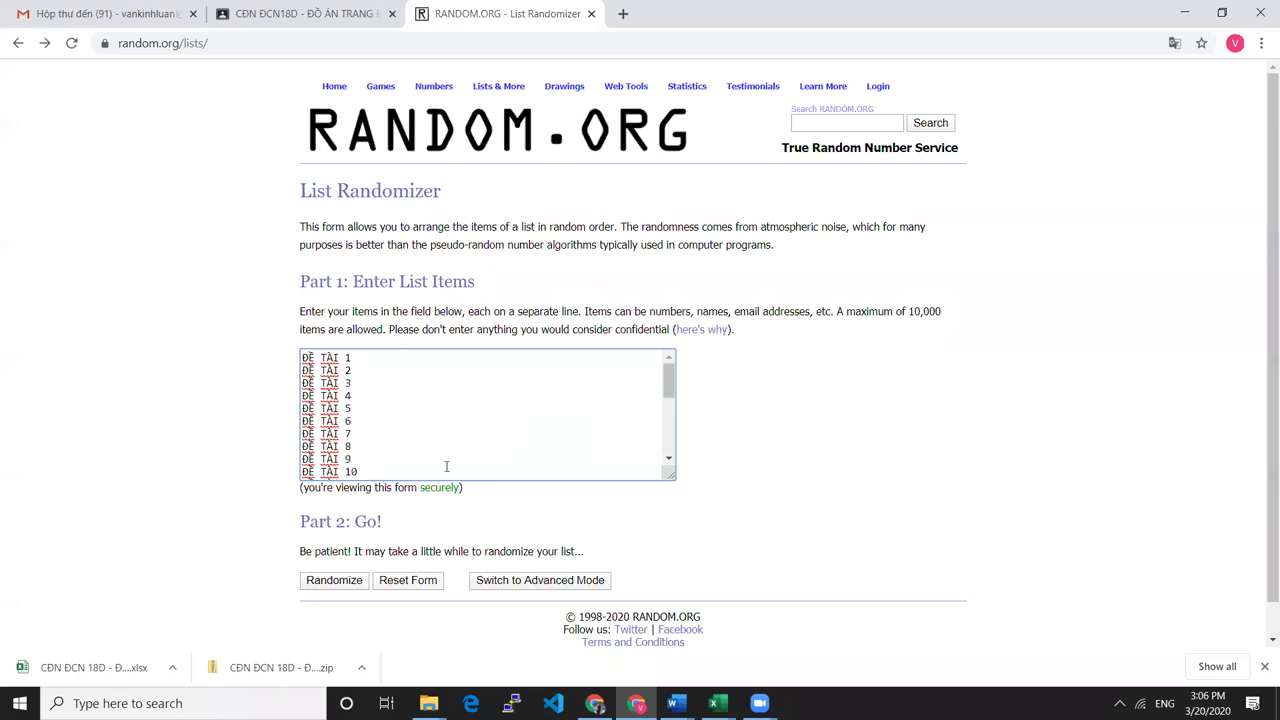
Randomize the 26 ĐỀ TÀI items, select the results, and try pasting into cell M2.
left_click(339, 585)
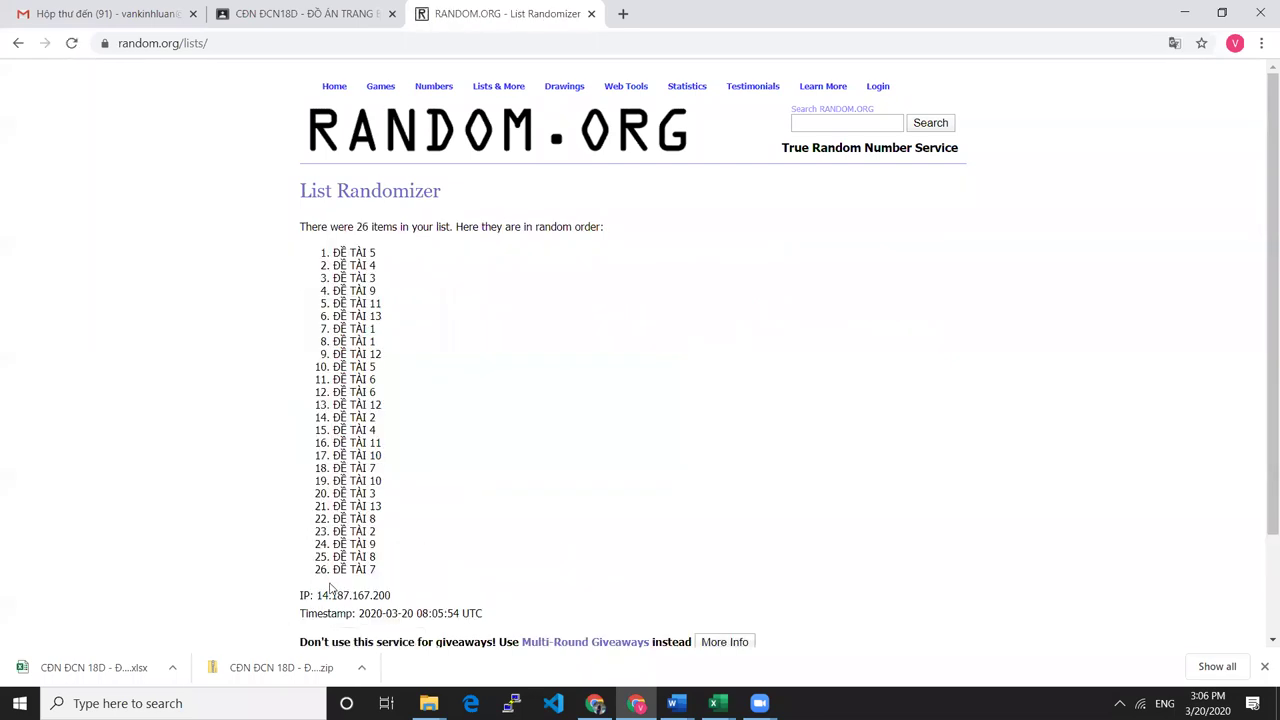
left_click_drag(322, 256, 403, 570)
key("ctrl+c")
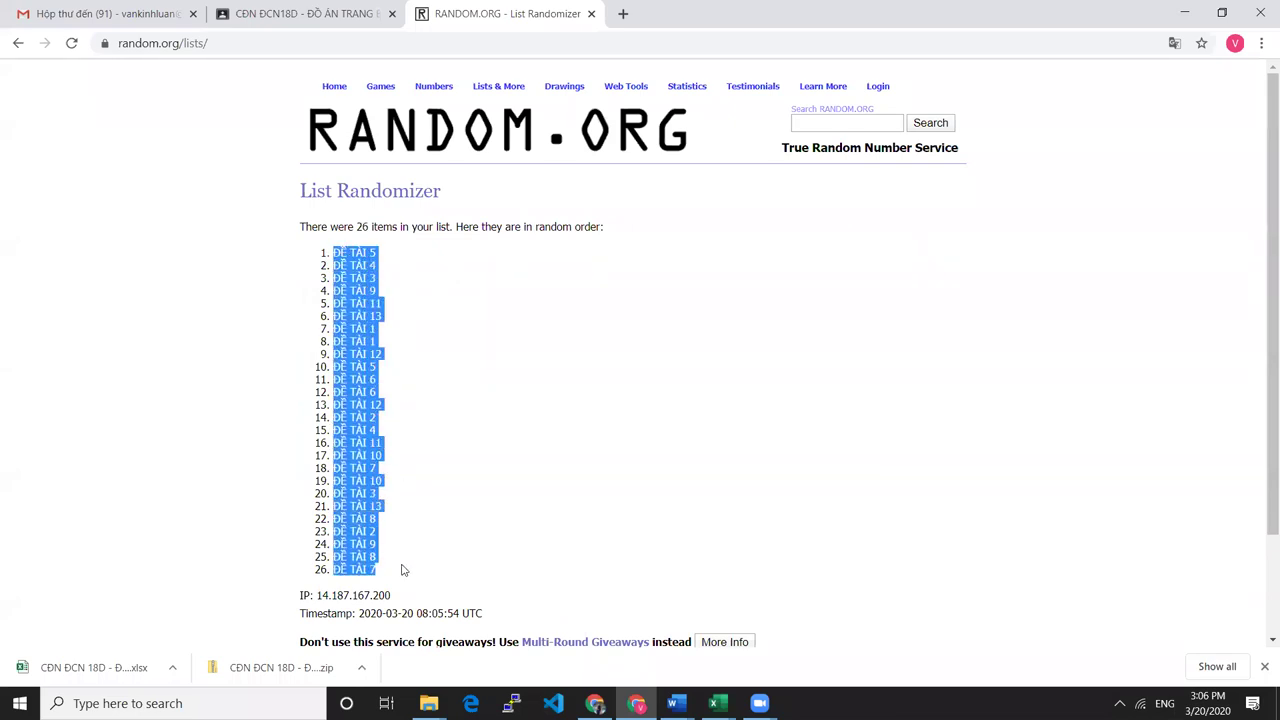
key("alt+Tab")
double_click(927, 230)
key("ctrl+v")
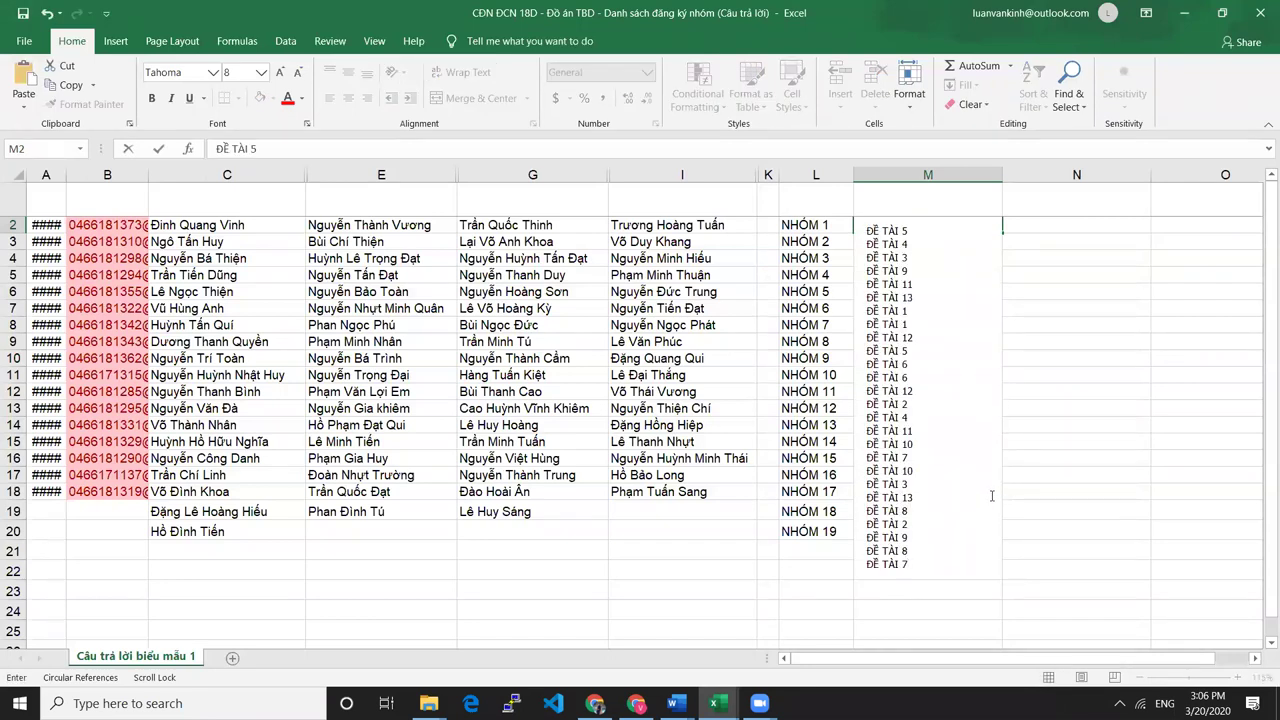
key("Escape")
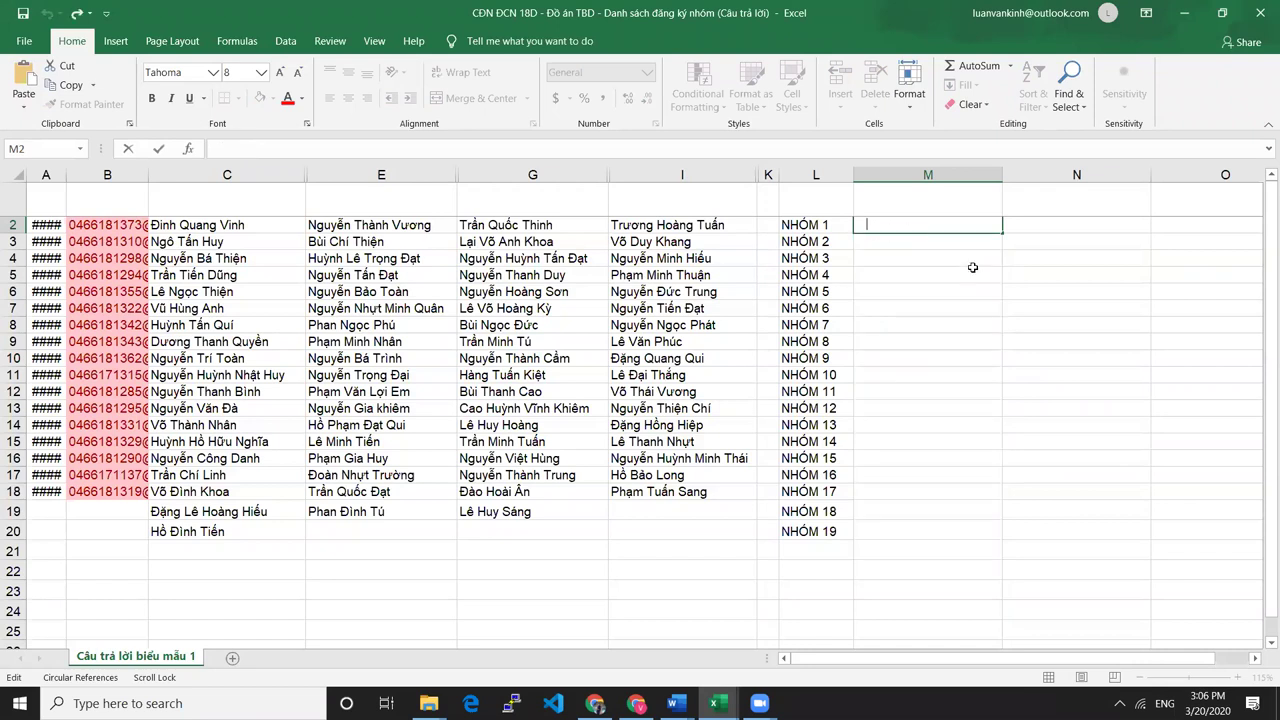
Copy the shuffled ĐỀ TÀI list from RANDOM.ORG and return to the Excel roster.
right_click(915, 225)
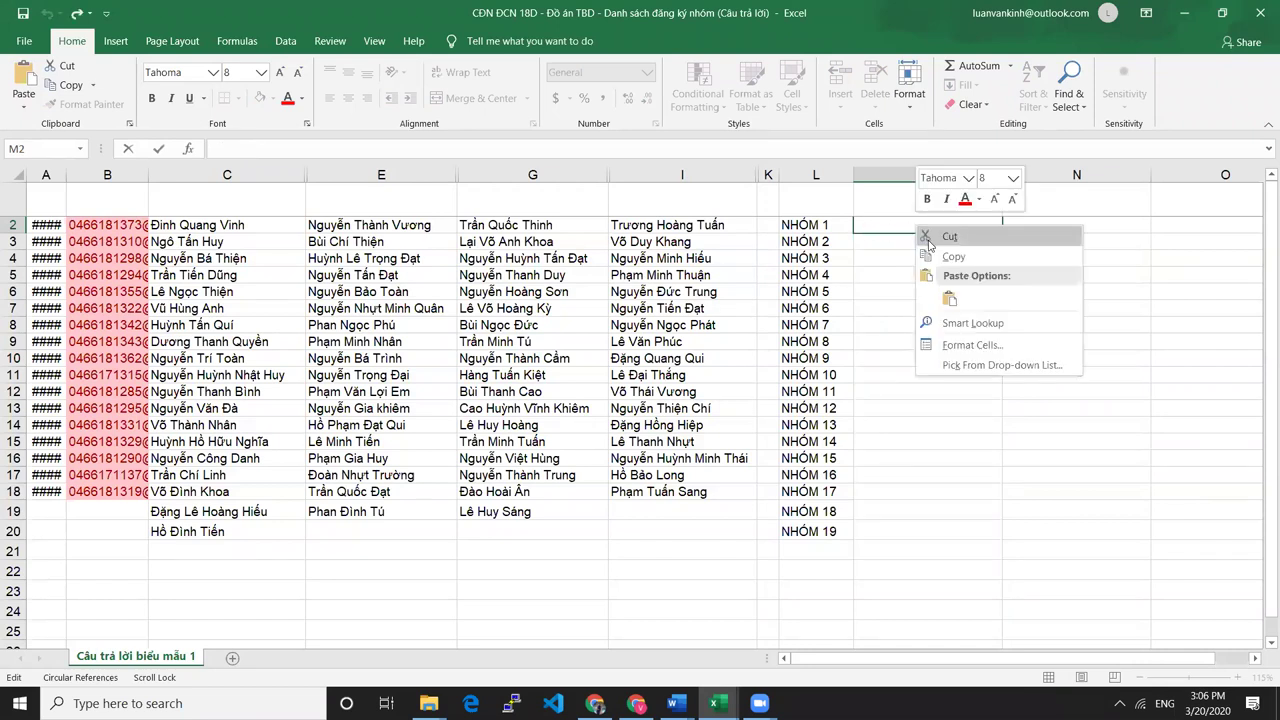
left_click(879, 389)
key("alt+Tab")
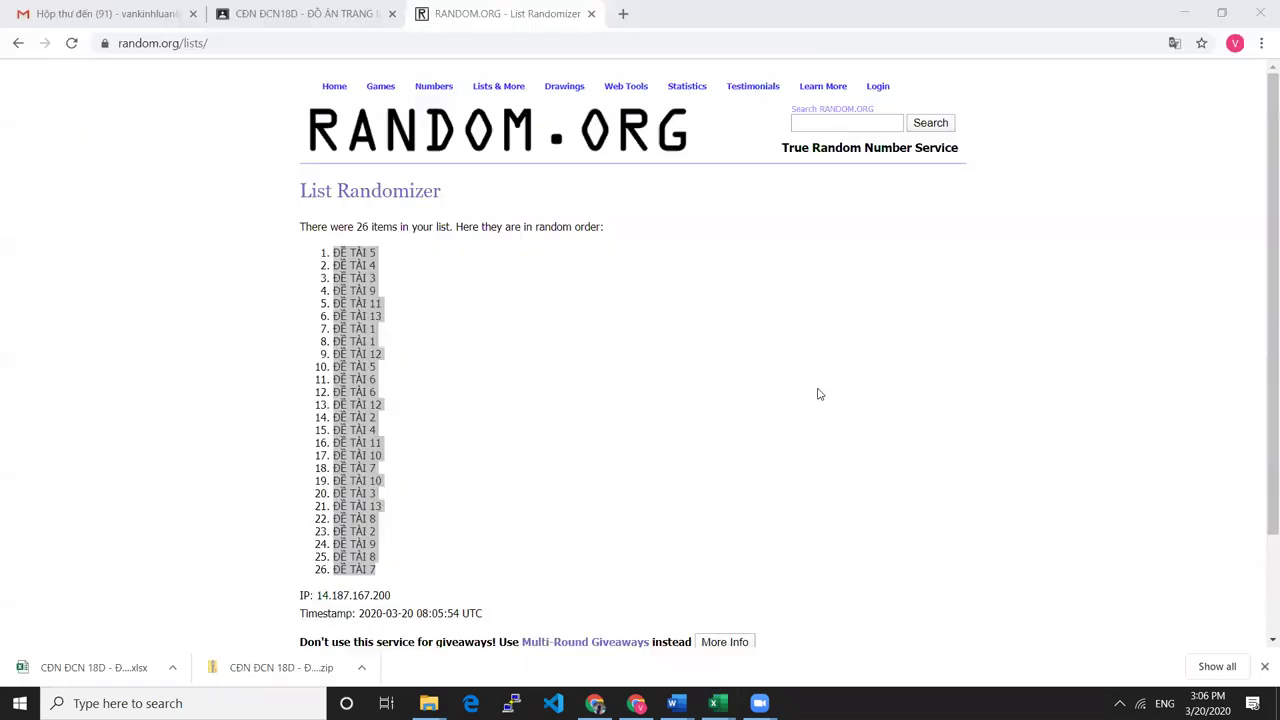
right_click(356, 297)
left_click(398, 310)
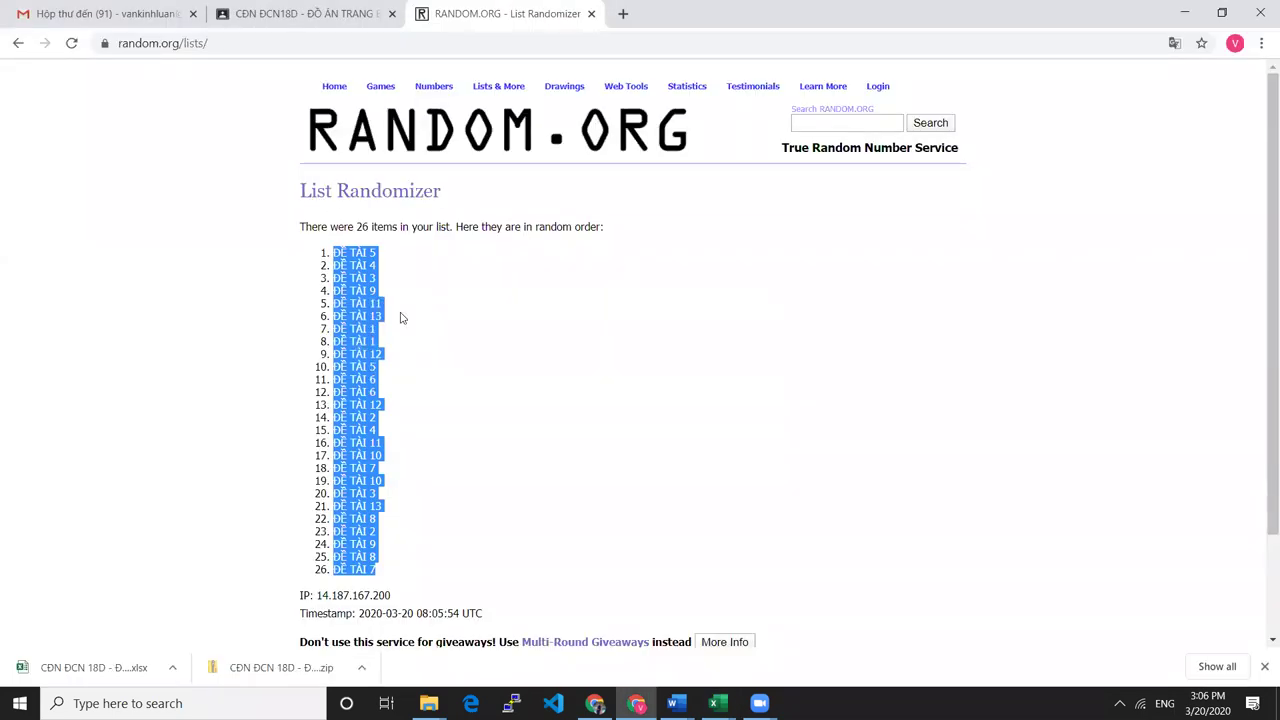
key("alt+Tab")
key("Escape")
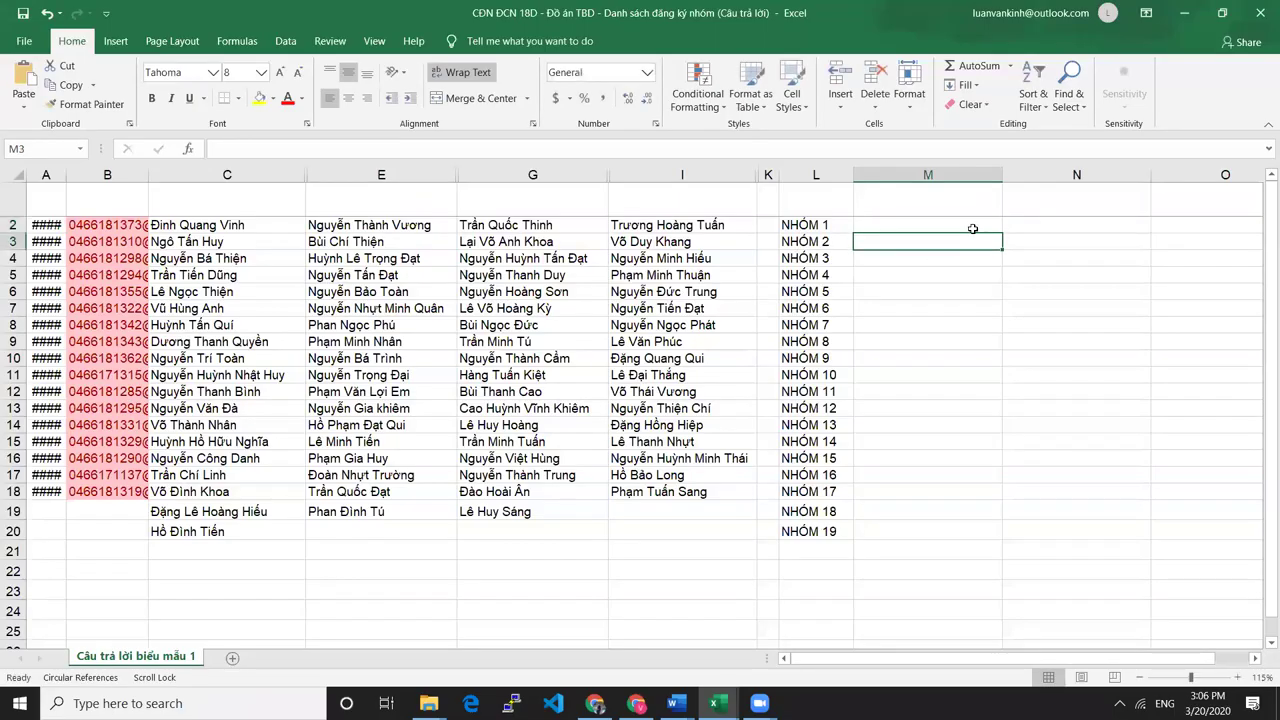
Paste the shuffled list at M2 with Match Destination Formatting and dismiss the circular-reference warning.
right_click(972, 226)
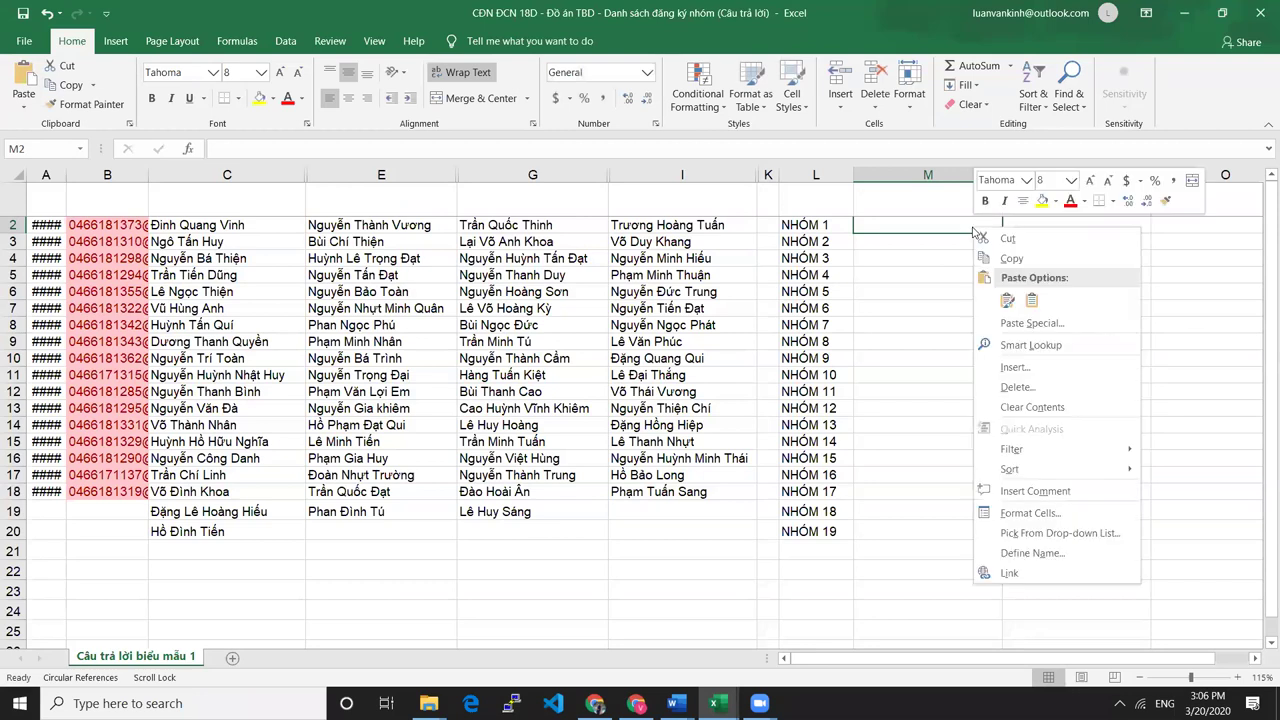
left_click(1005, 299)
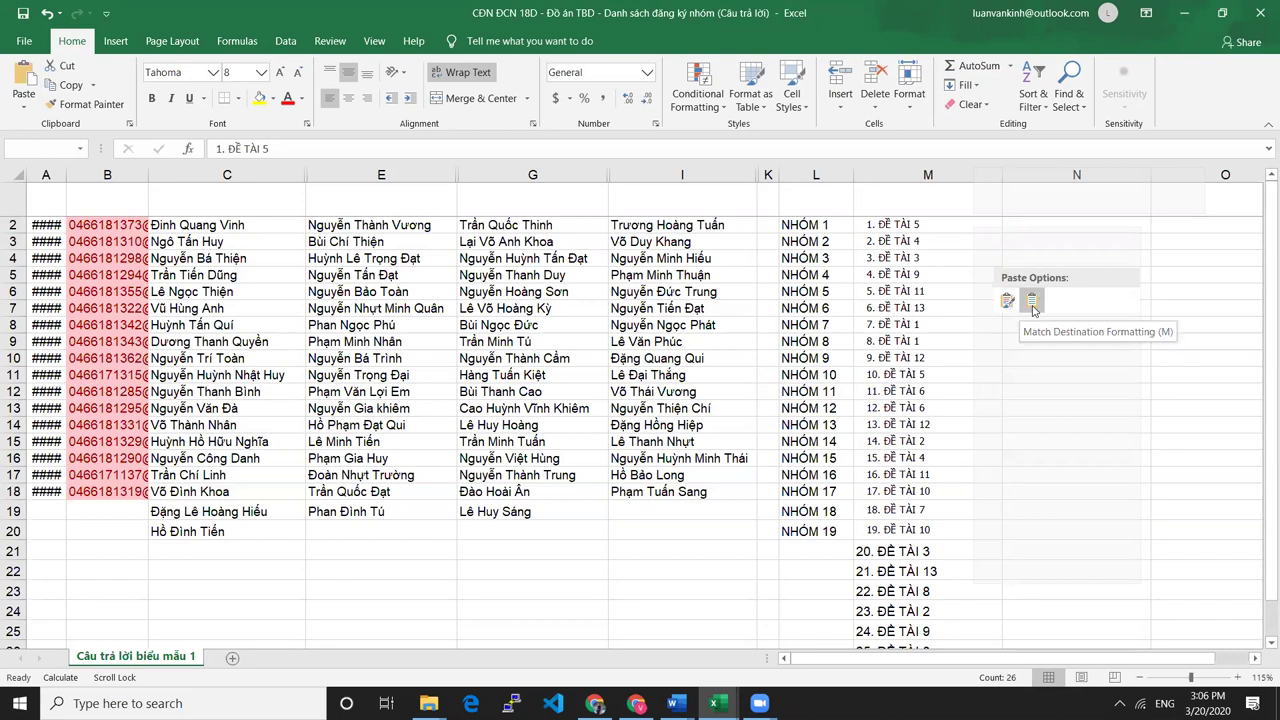
left_click(1033, 309)
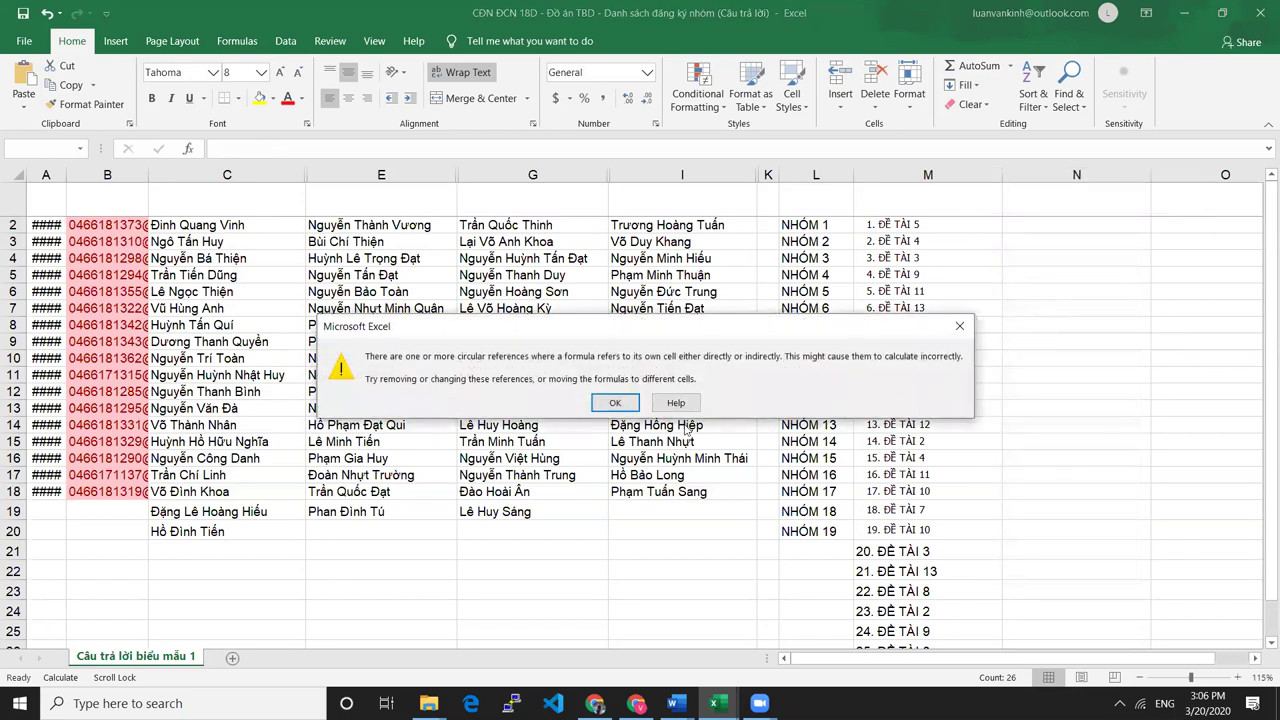
left_click(634, 409)
left_click(940, 552)
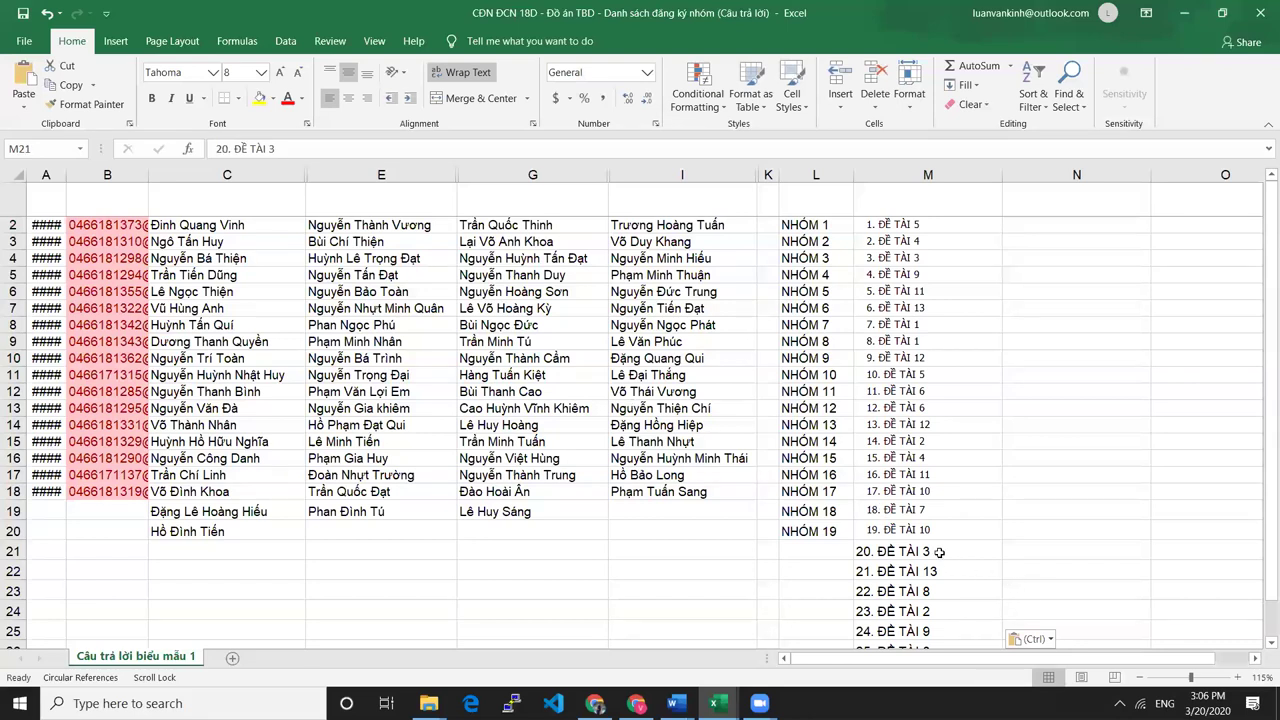
scroll(880, 560, "up", 5)
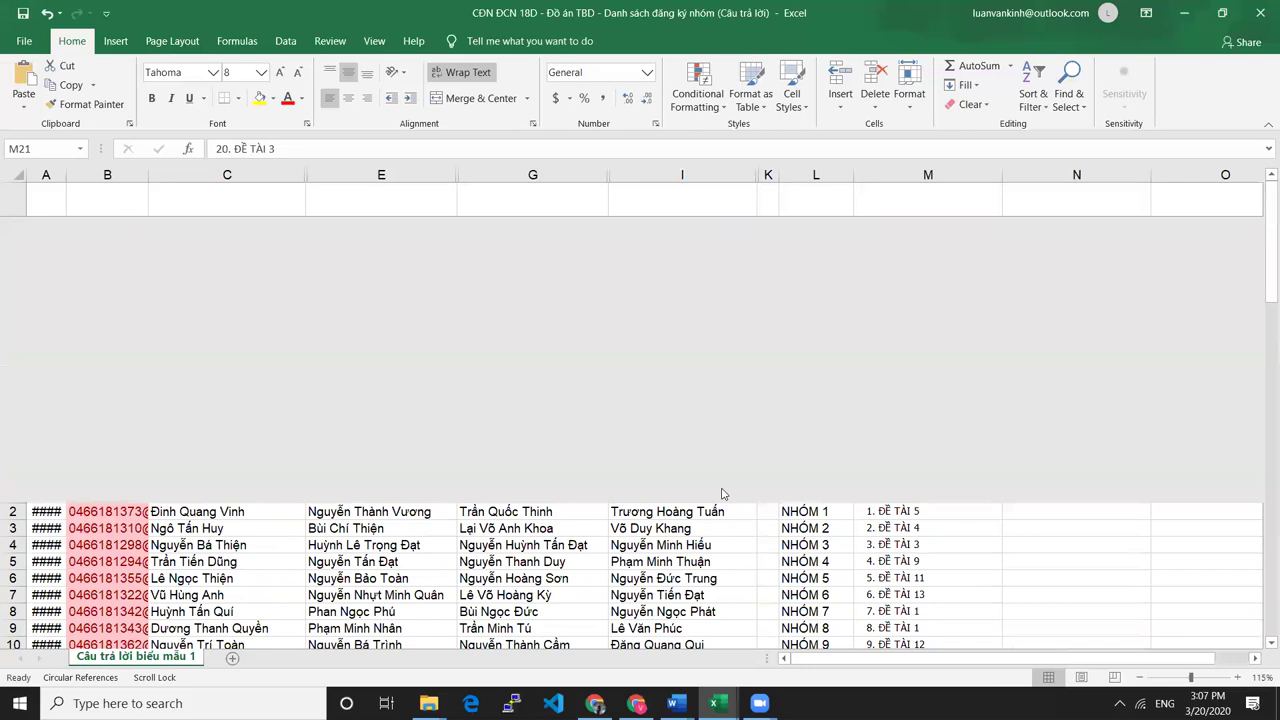
Undo the paste so column M is empty again.
left_click(639, 201)
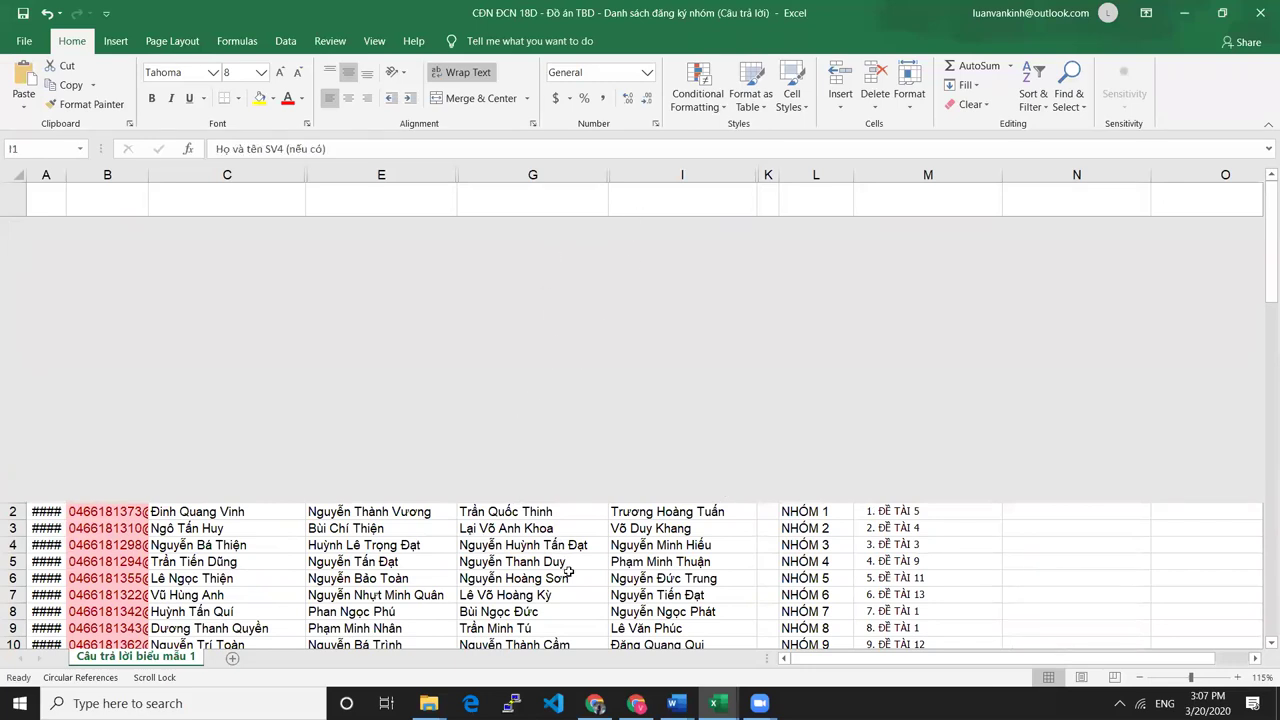
scroll(570, 534, "down", 5)
scroll(570, 534, "up", 5)
key("ctrl+z")
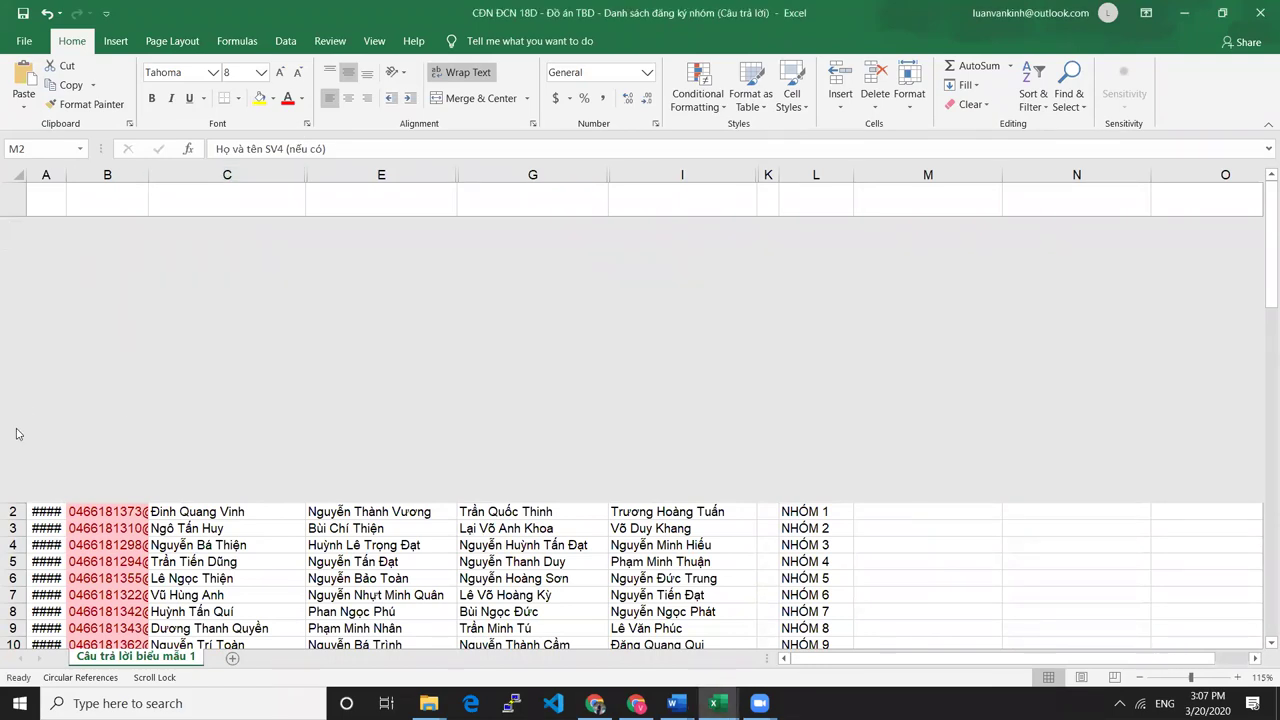
Undo twice more to restore the row 1 headers, then shorten row 1's height.
left_click(11, 200)
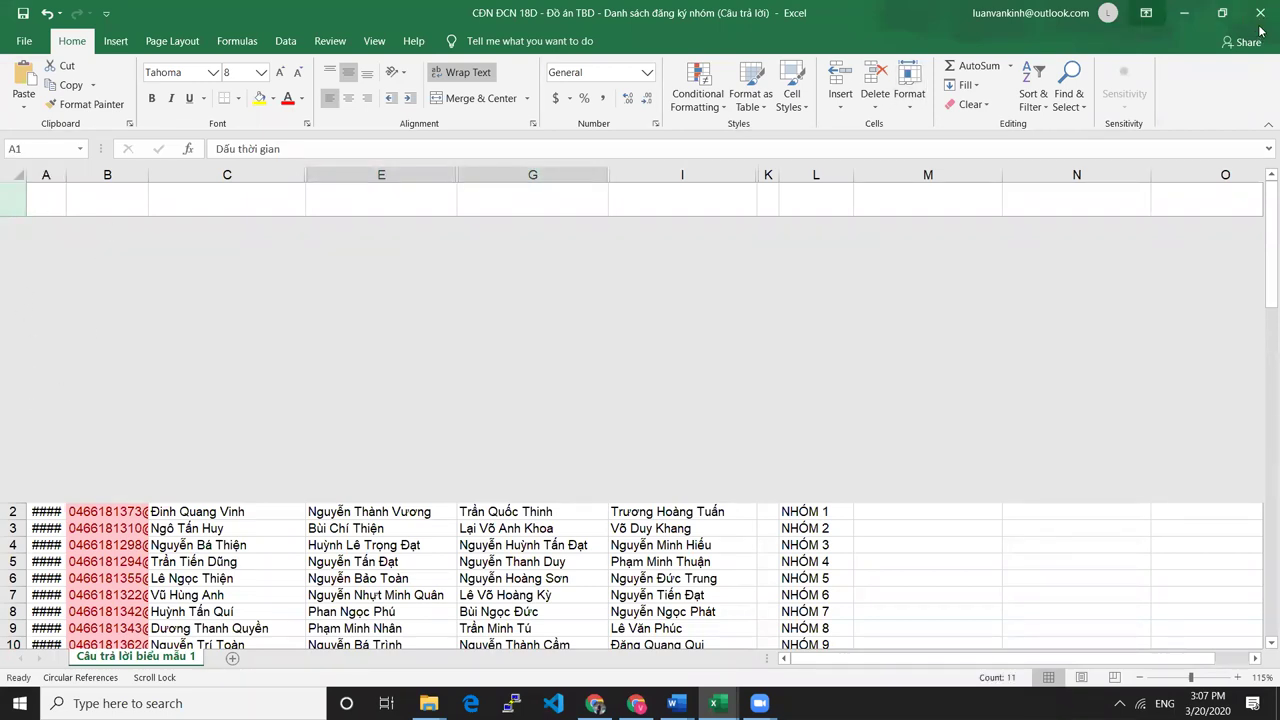
left_click(47, 16)
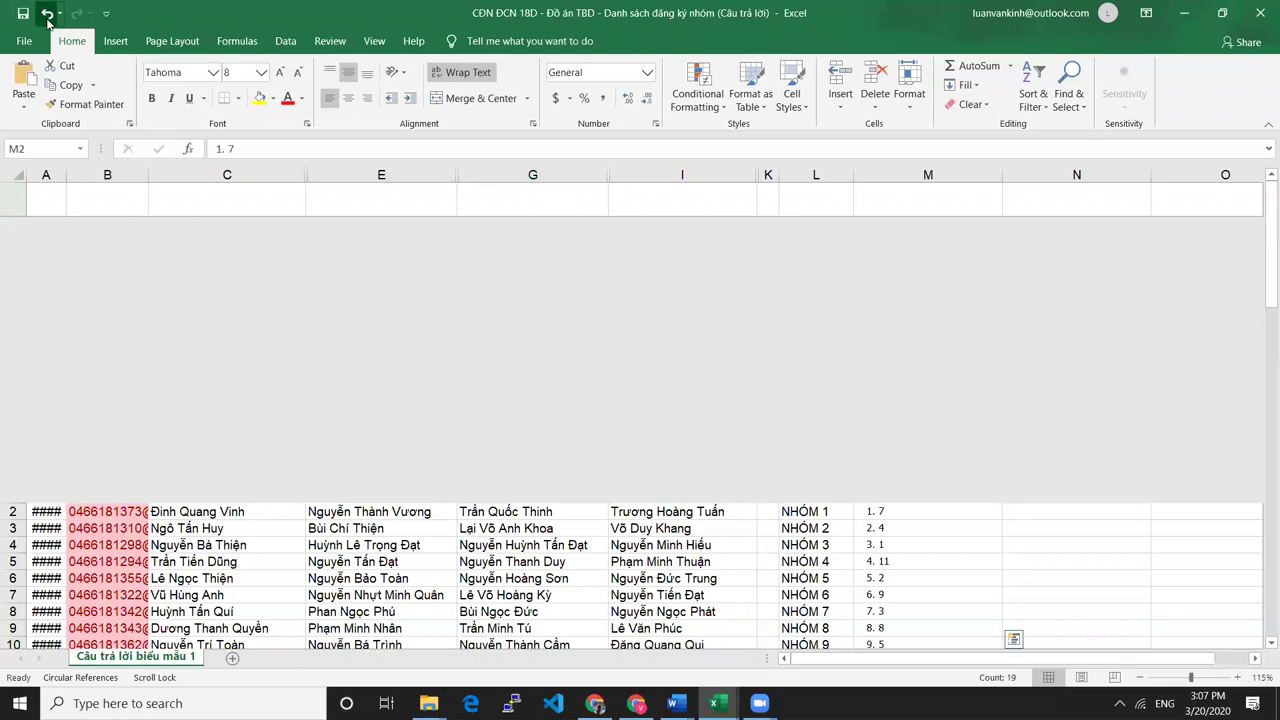
left_click(47, 16)
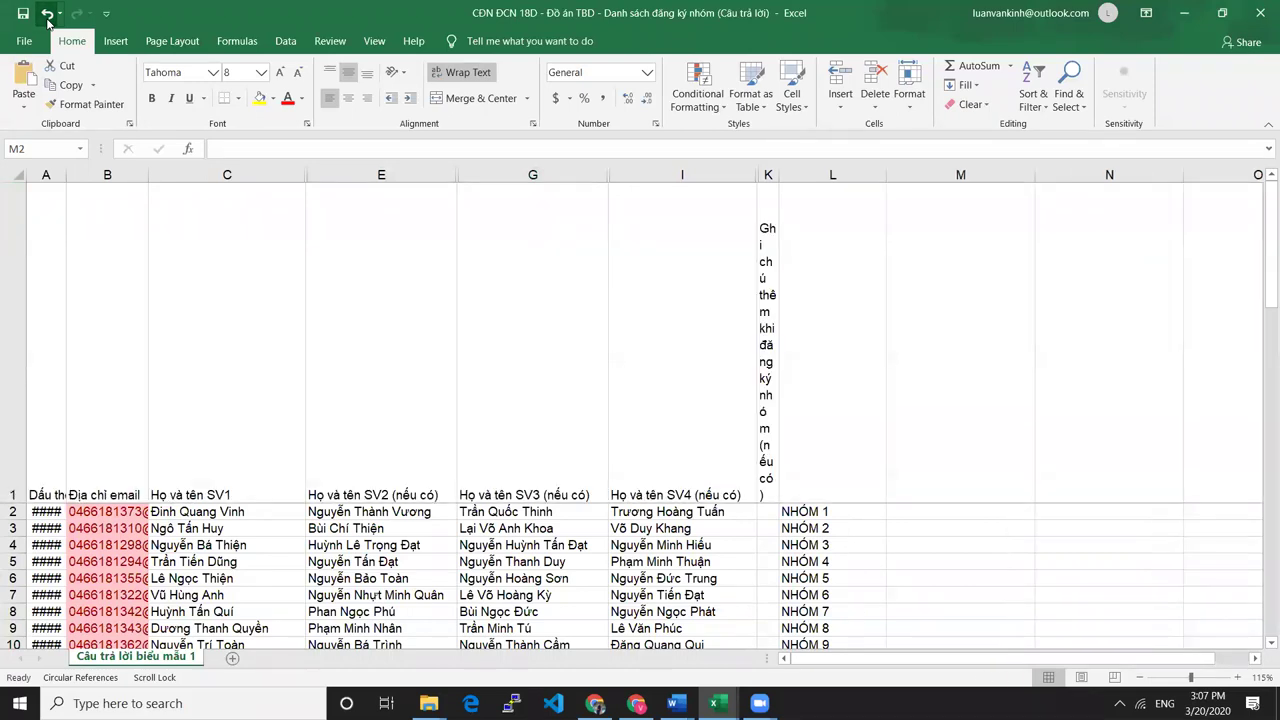
left_click_drag(13, 503, 34, 238)
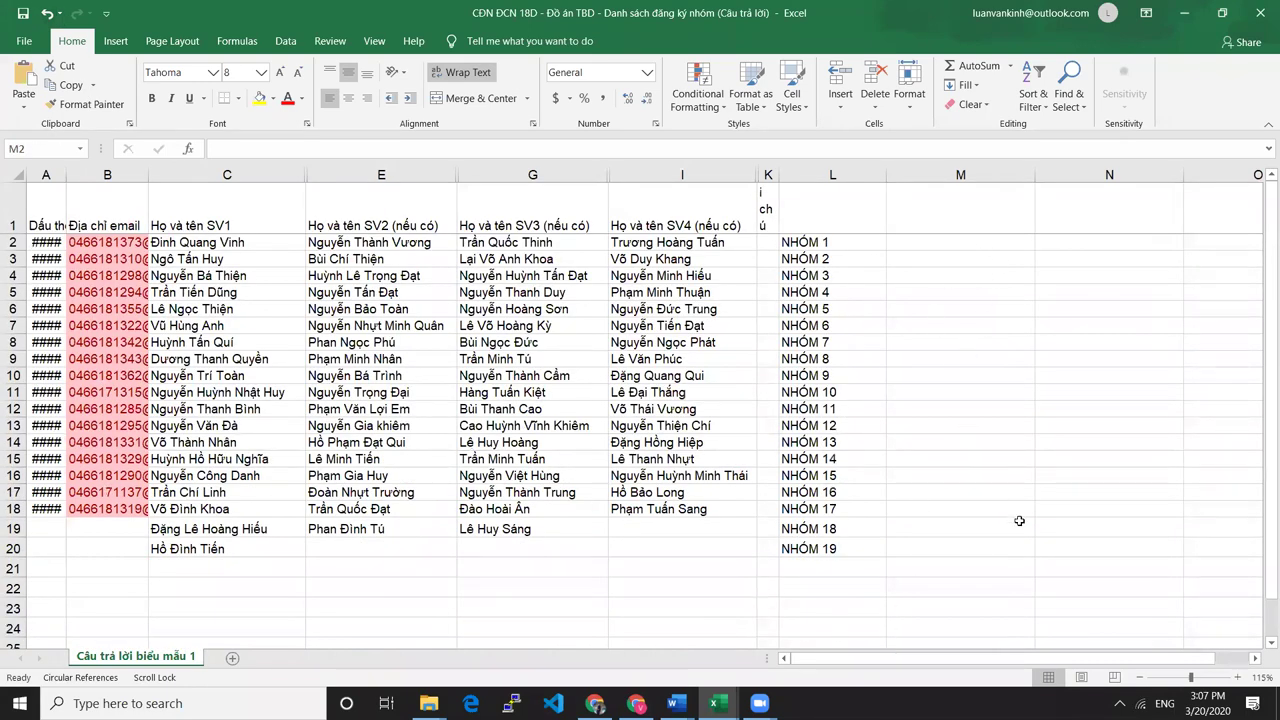
double_click(925, 240)
right_click(926, 243)
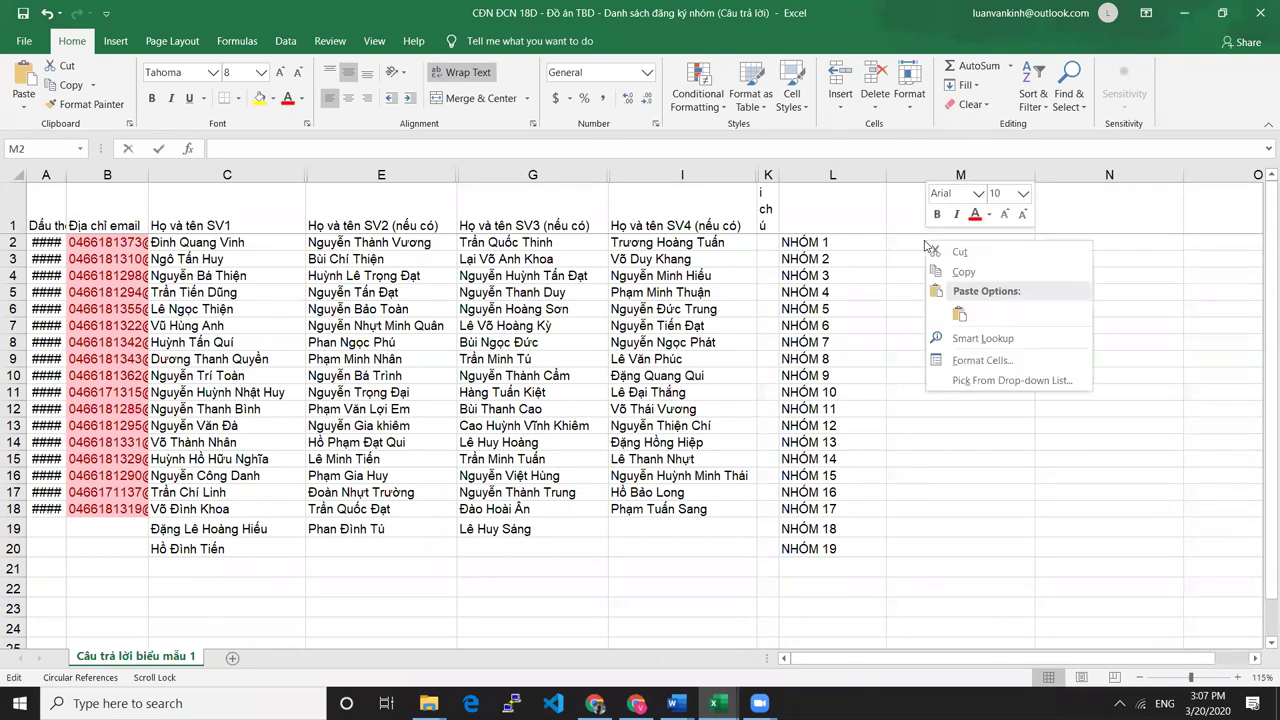
left_click(959, 314)
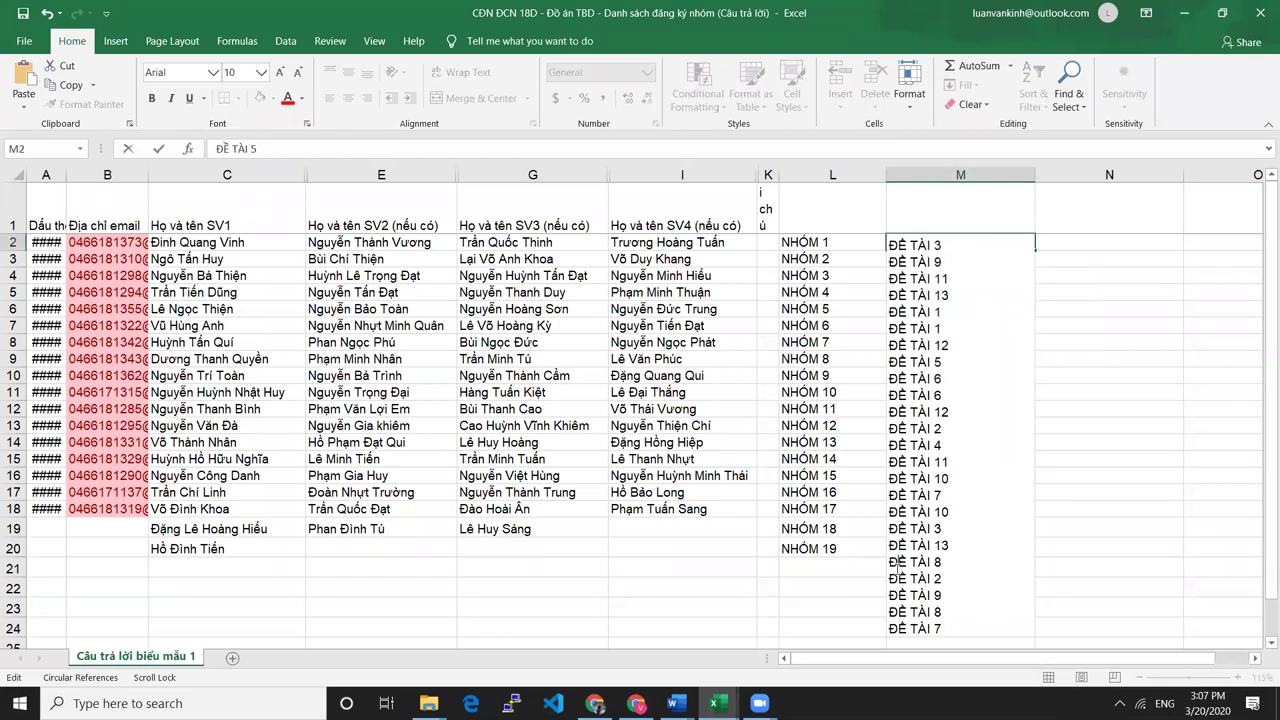
scroll(860, 585, "down", 1)
scroll(860, 585, "up", 1)
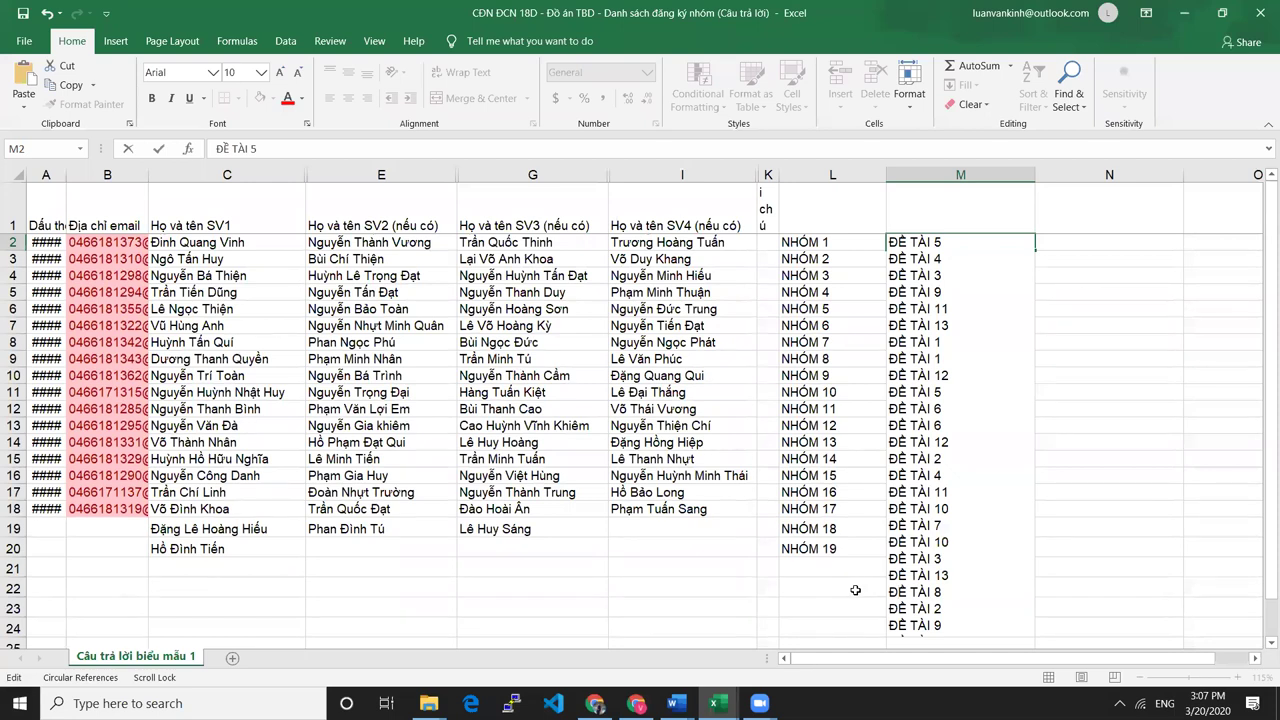
left_click(855, 590)
key("ctrl+shift+Up")
key("ctrl+shift+Up")
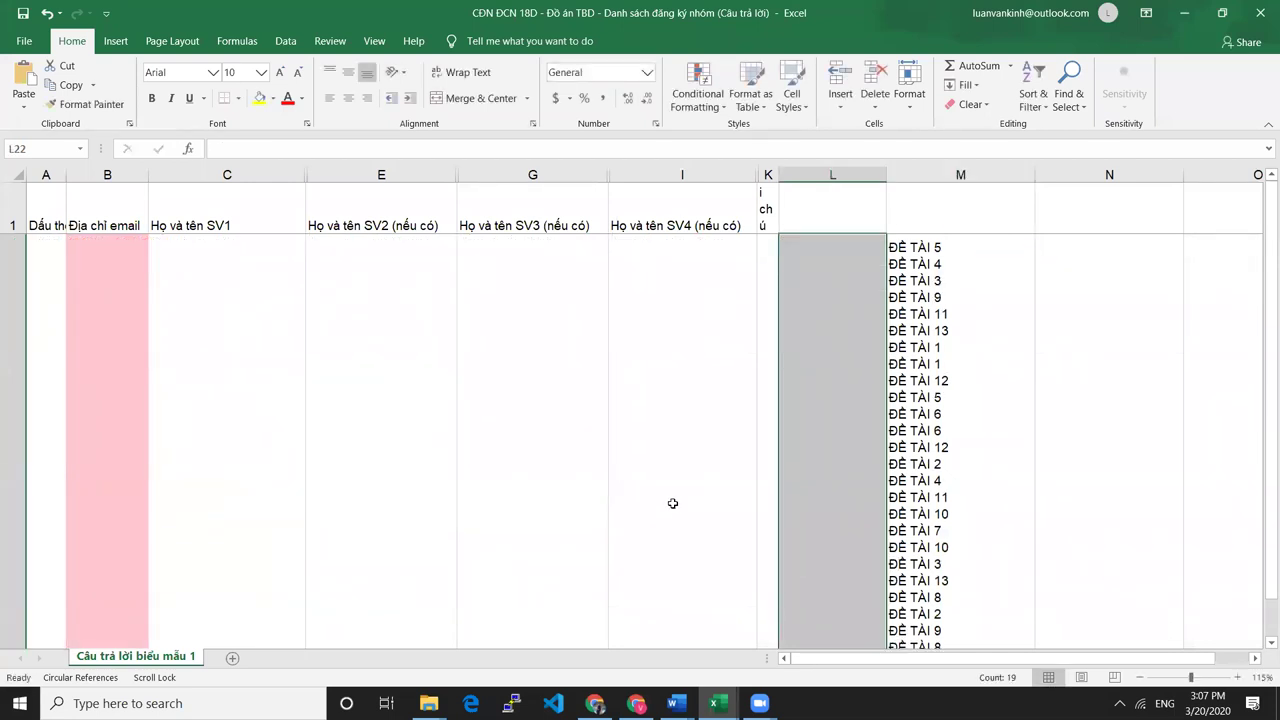
key("ctrl+z")
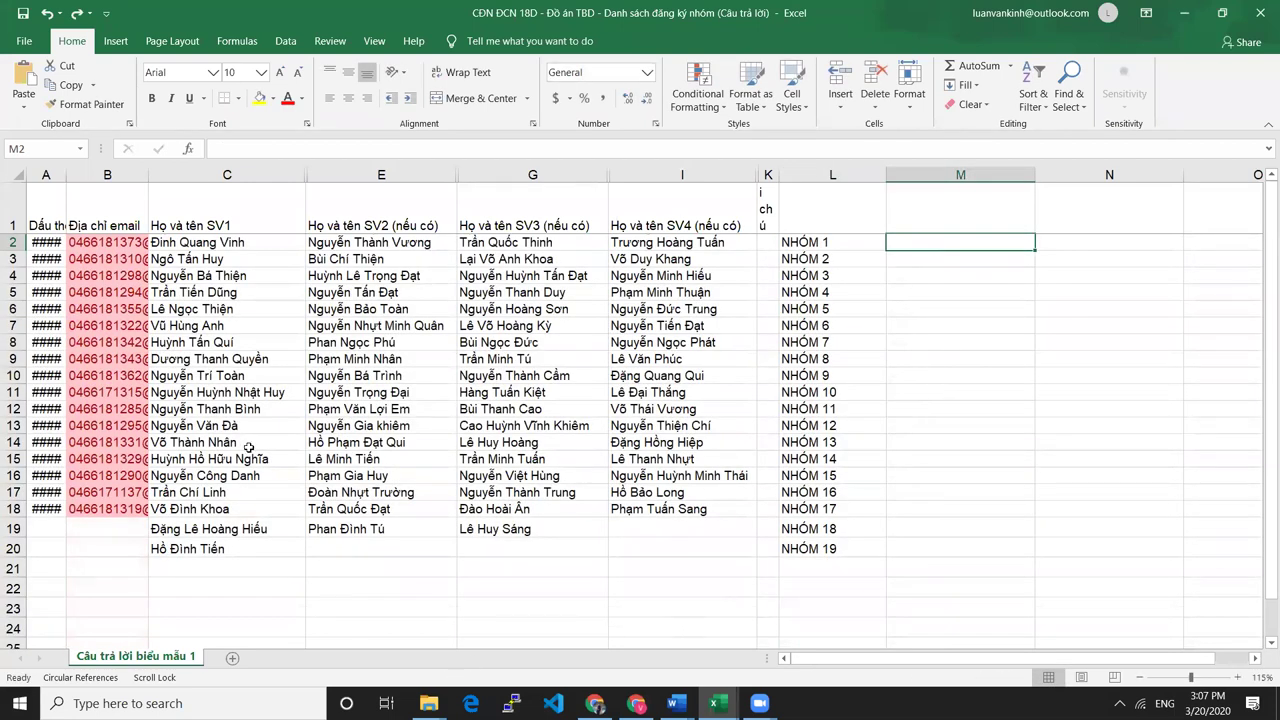
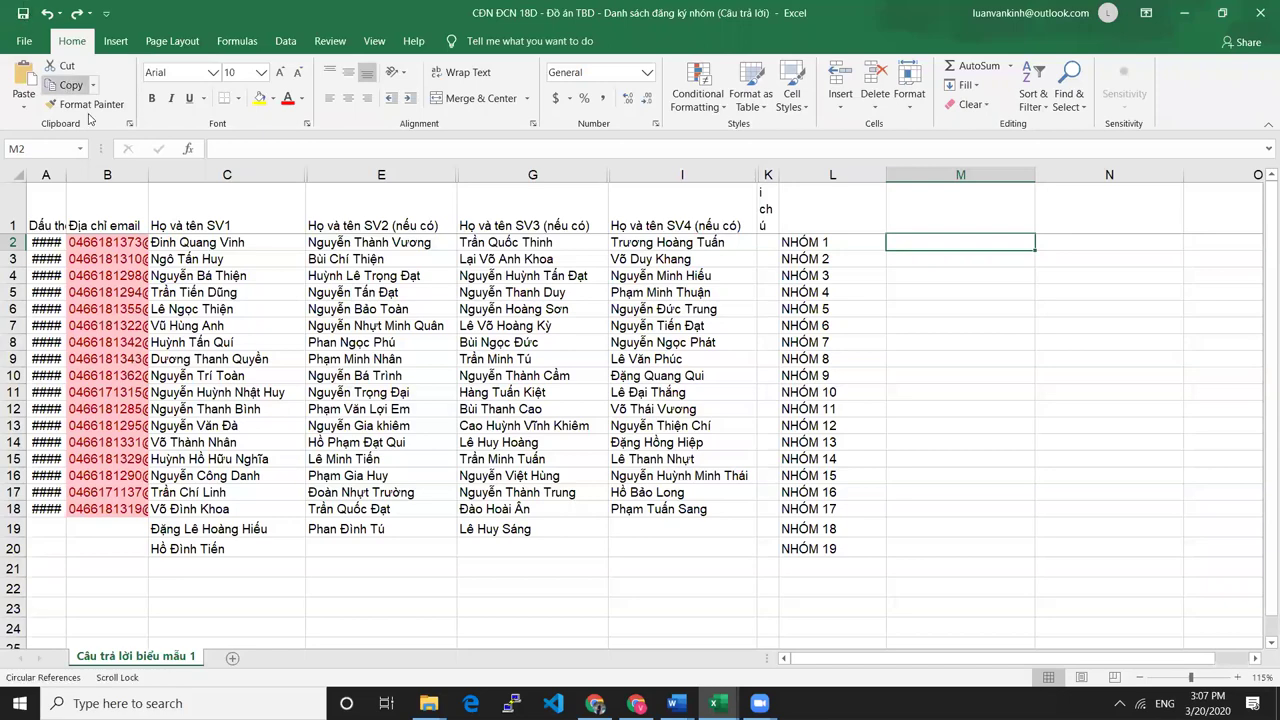
Create a blank workbook and paste the shuffled topic list as text starting at E3.
left_click(27, 43)
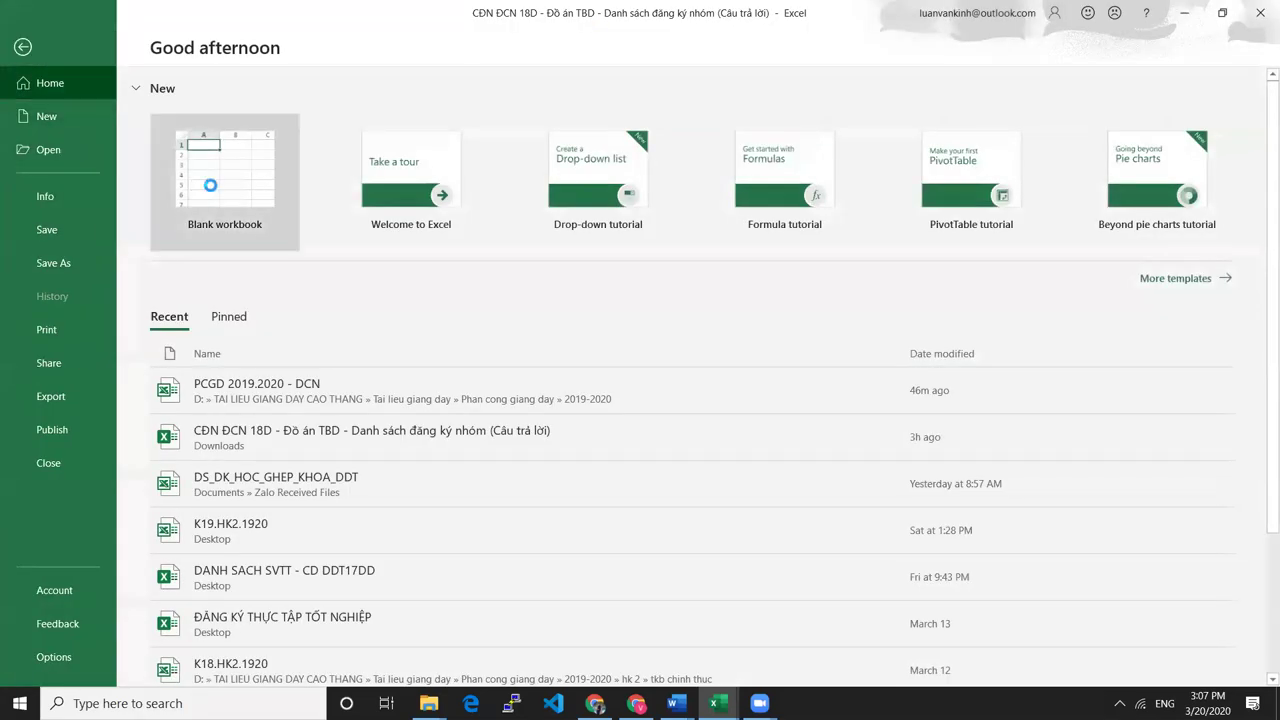
left_click(210, 185)
left_click(285, 220)
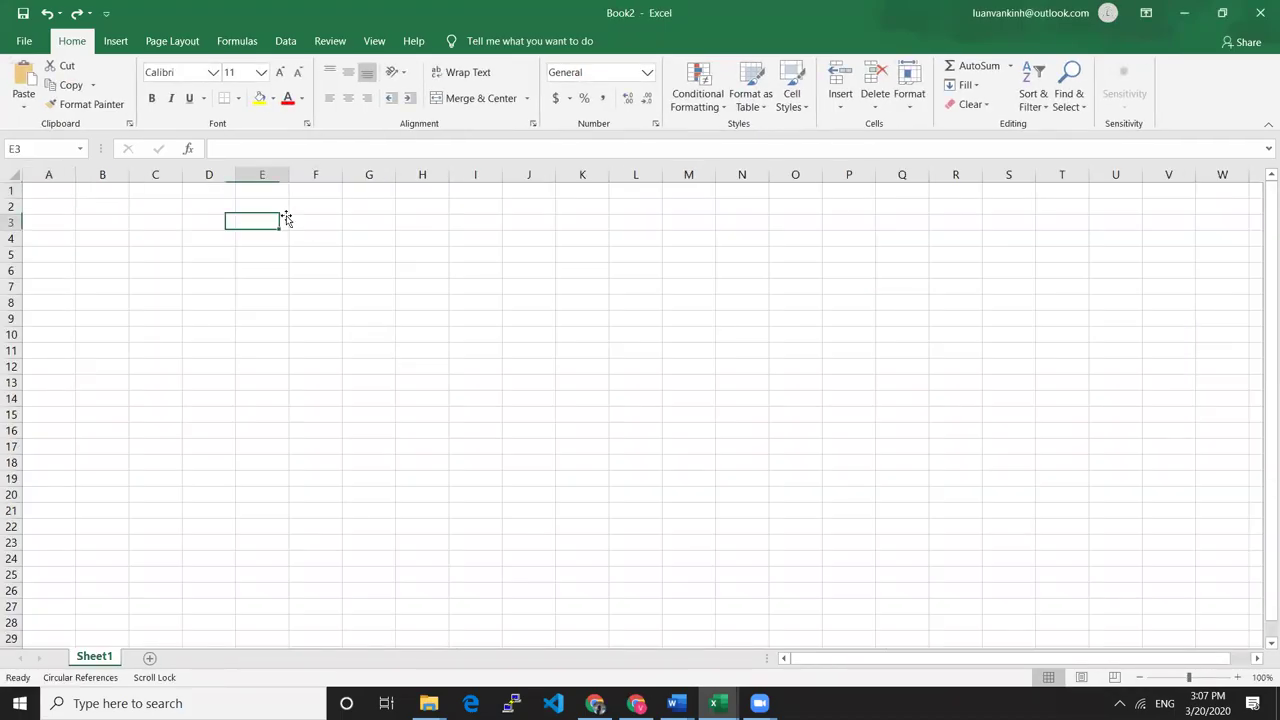
right_click(256, 220)
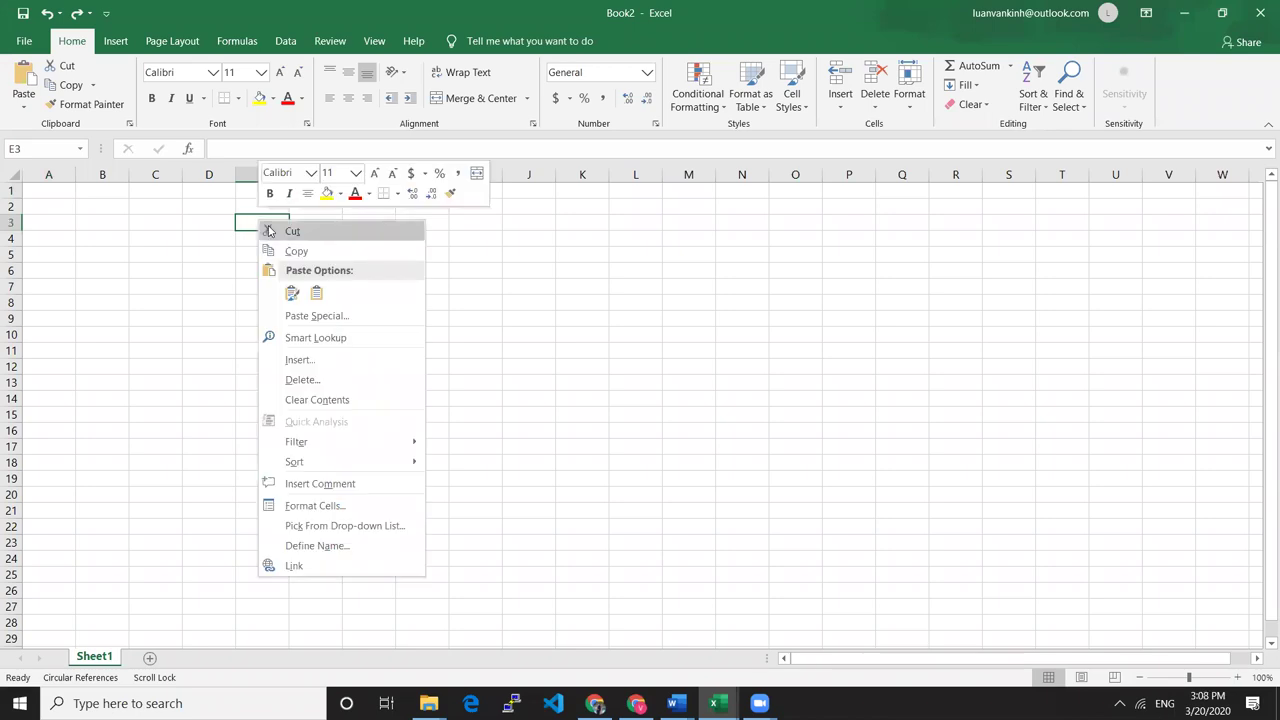
left_click(316, 292)
left_click(452, 308)
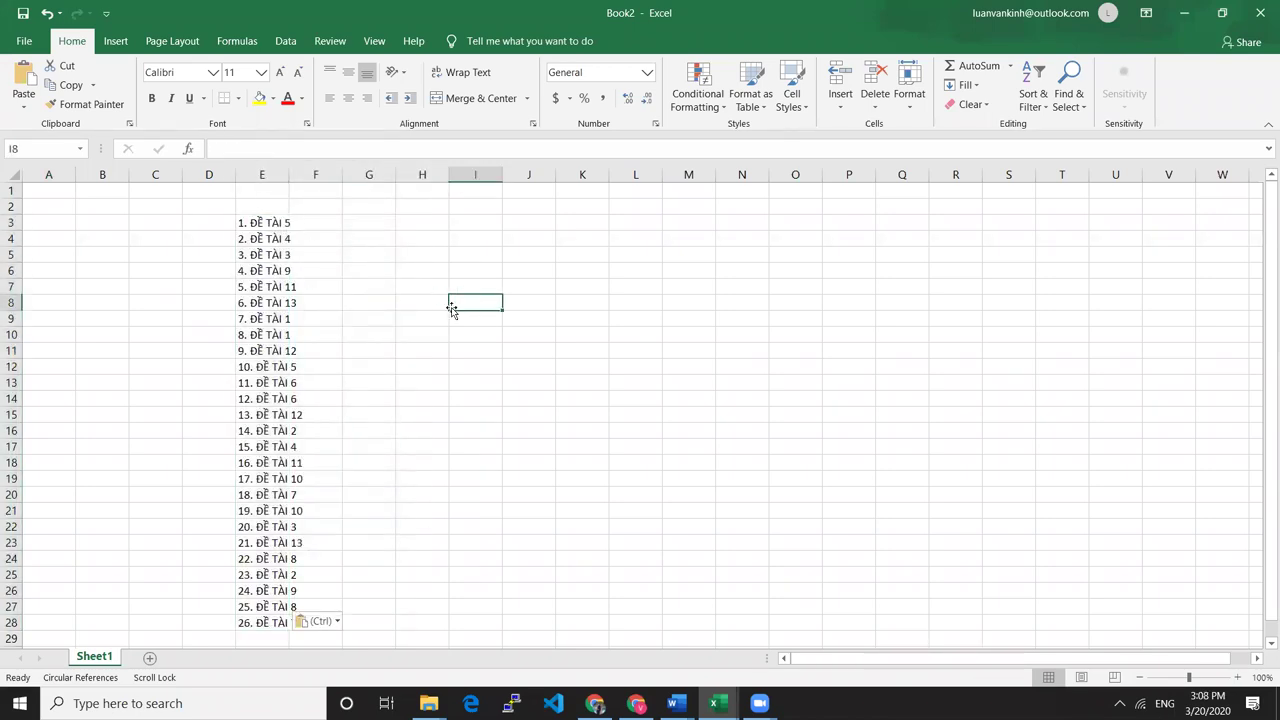
Copy the first 19 topics (E3:E21) into column H and copy them again.
left_click(268, 222)
left_click(266, 240)
left_click(268, 224)
left_click_drag(268, 230, 262, 512)
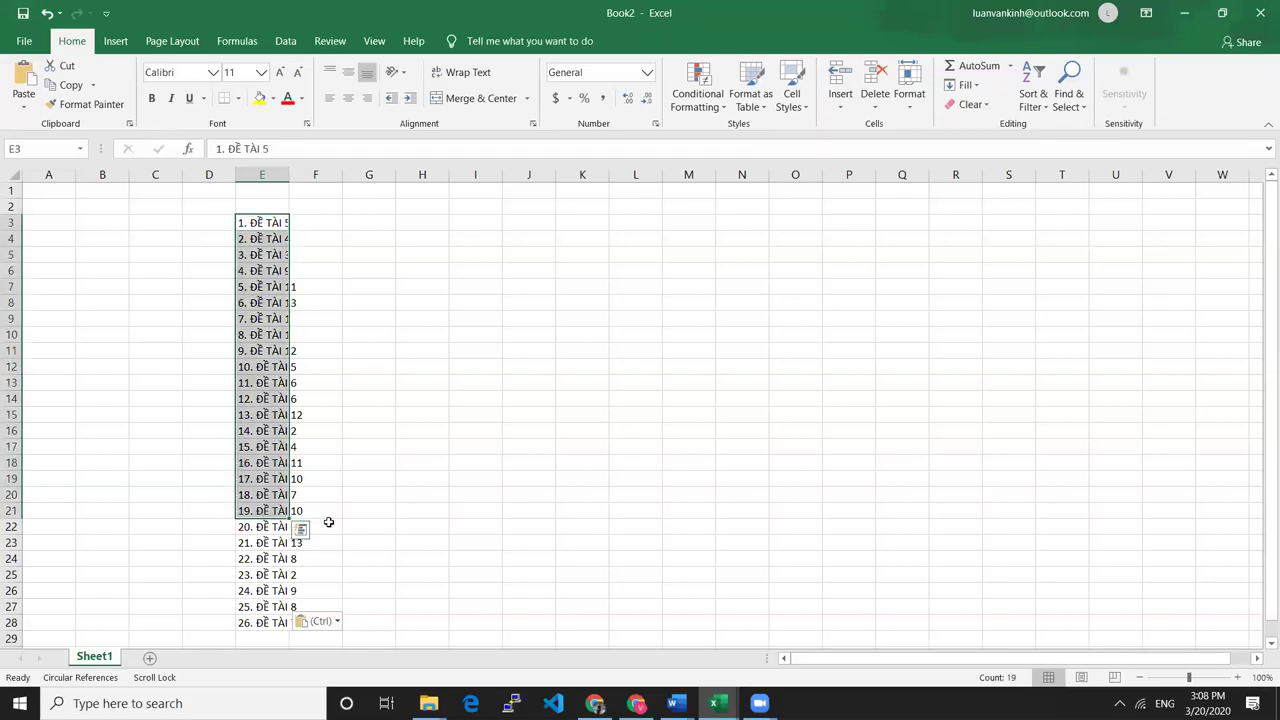
key("ctrl+c")
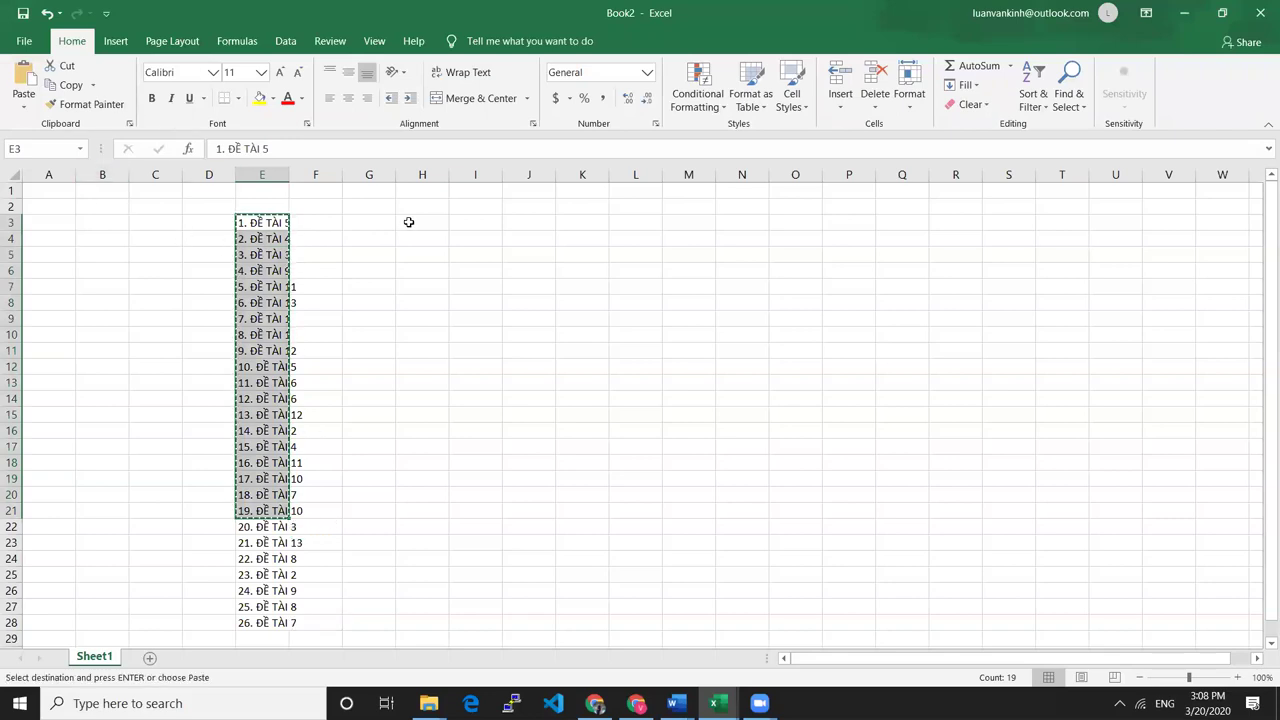
left_click(420, 221)
right_click(420, 221)
left_click(473, 295)
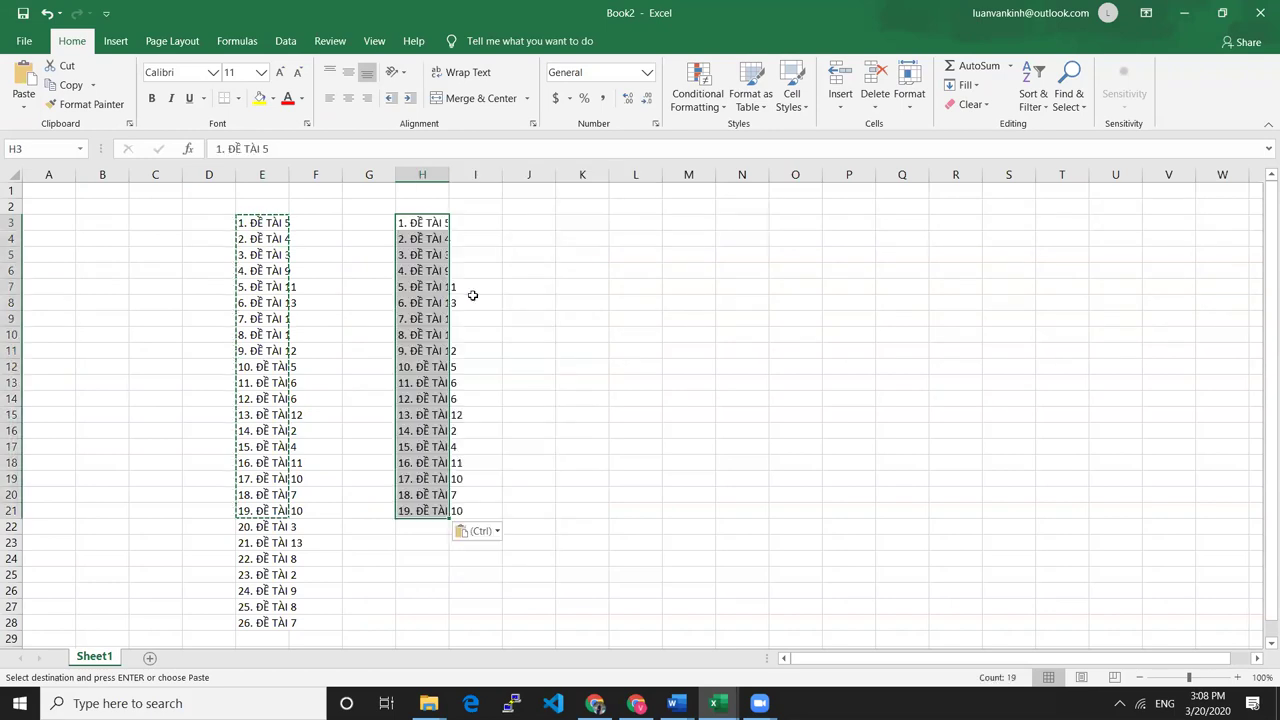
key("ctrl+c")
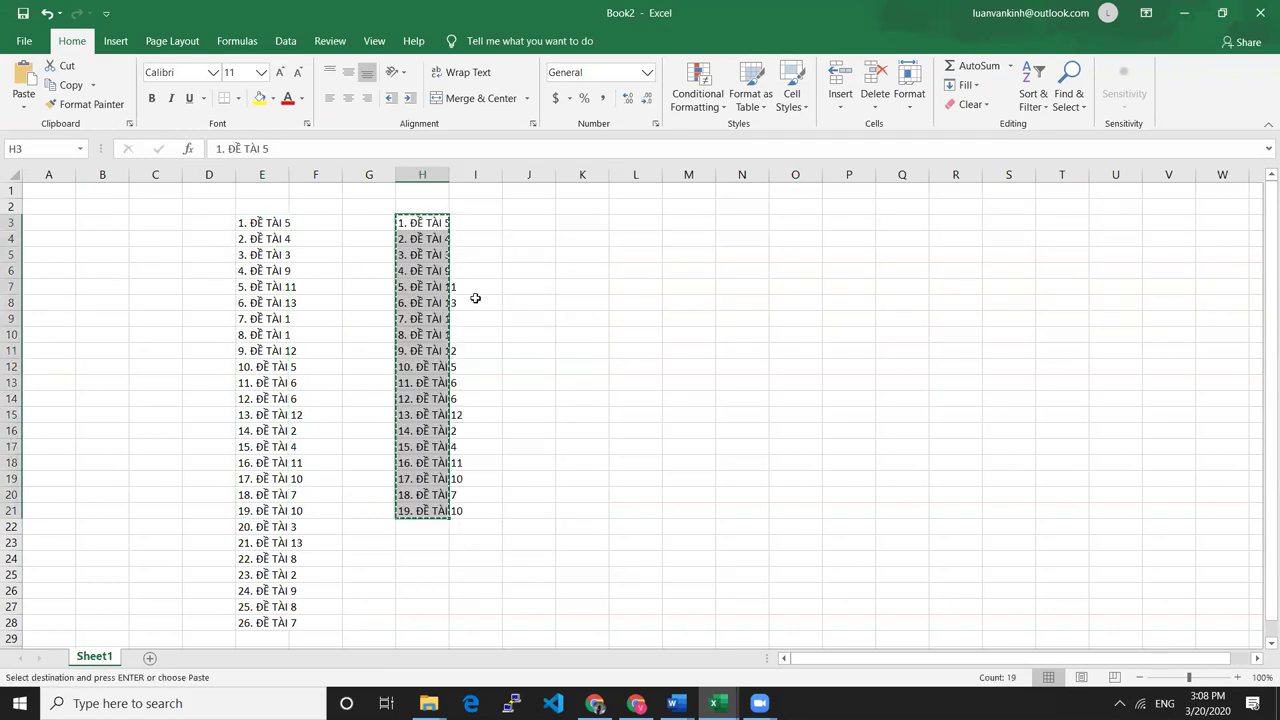
left_click(643, 396)
Paste the 19 topics into M2 of the group registration workbook, beside NHÓM 1–19.
key("alt+Tab")
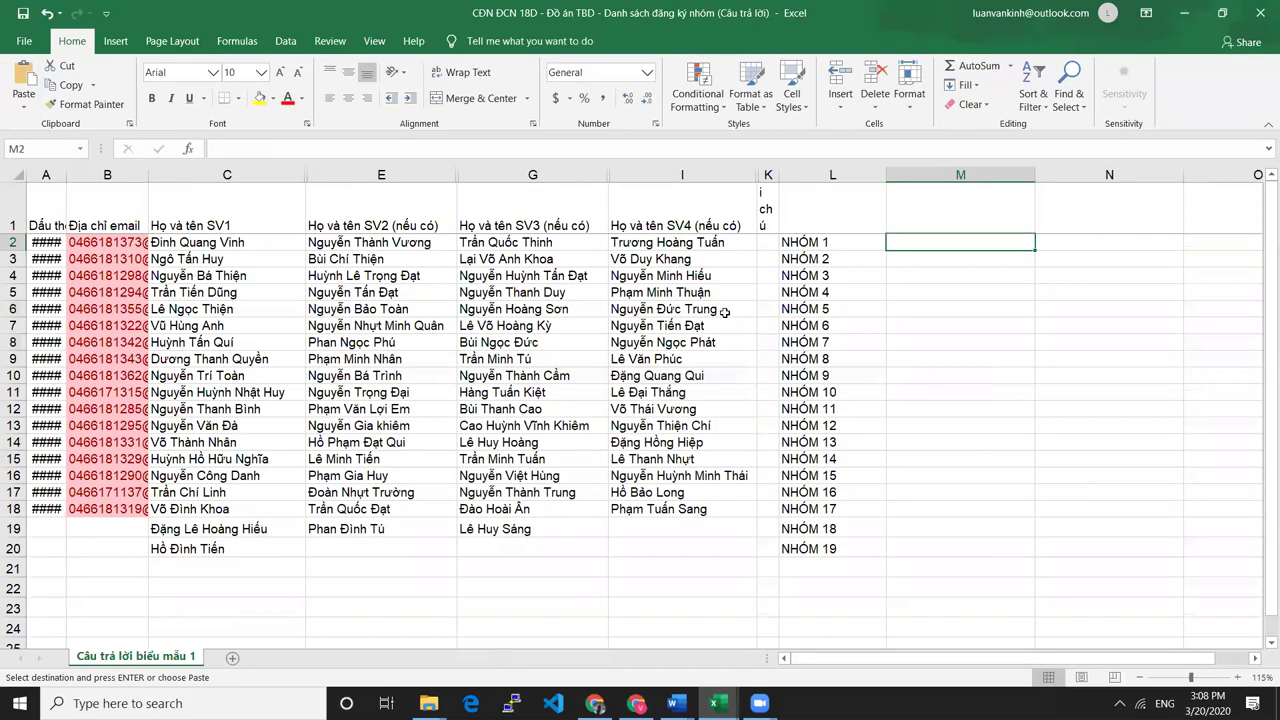
right_click(922, 240)
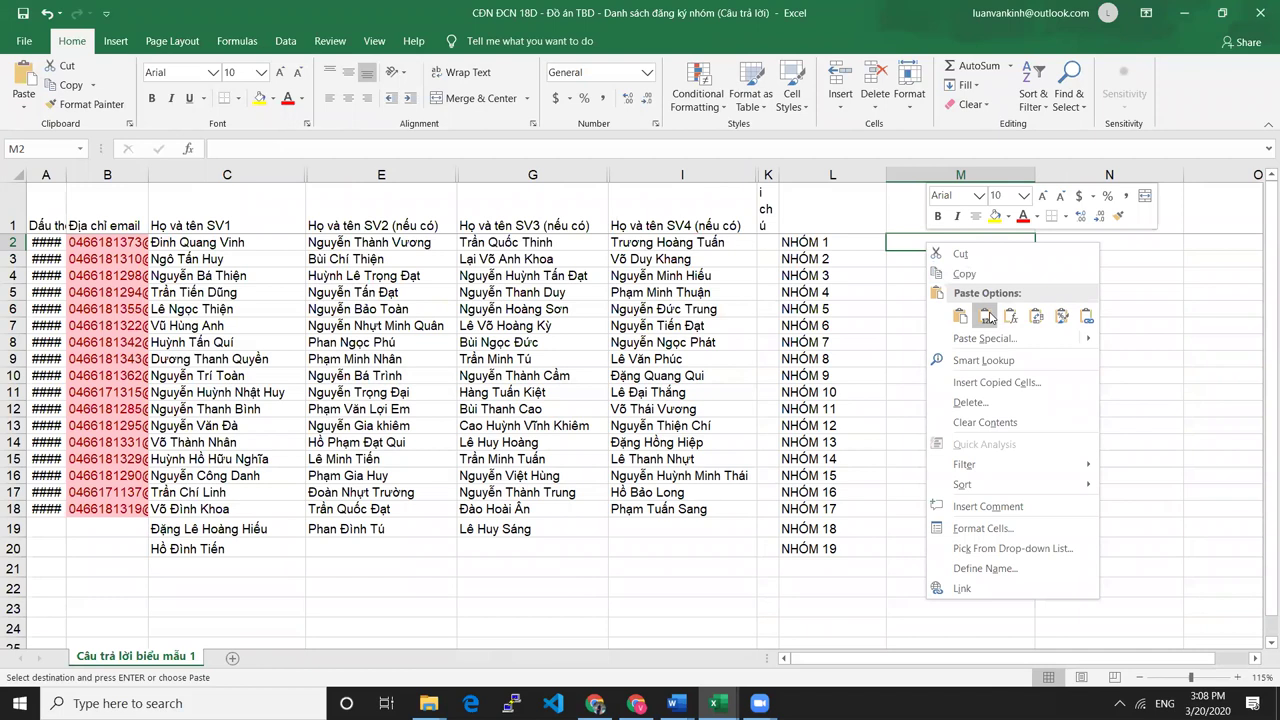
left_click(989, 312)
left_click(816, 606)
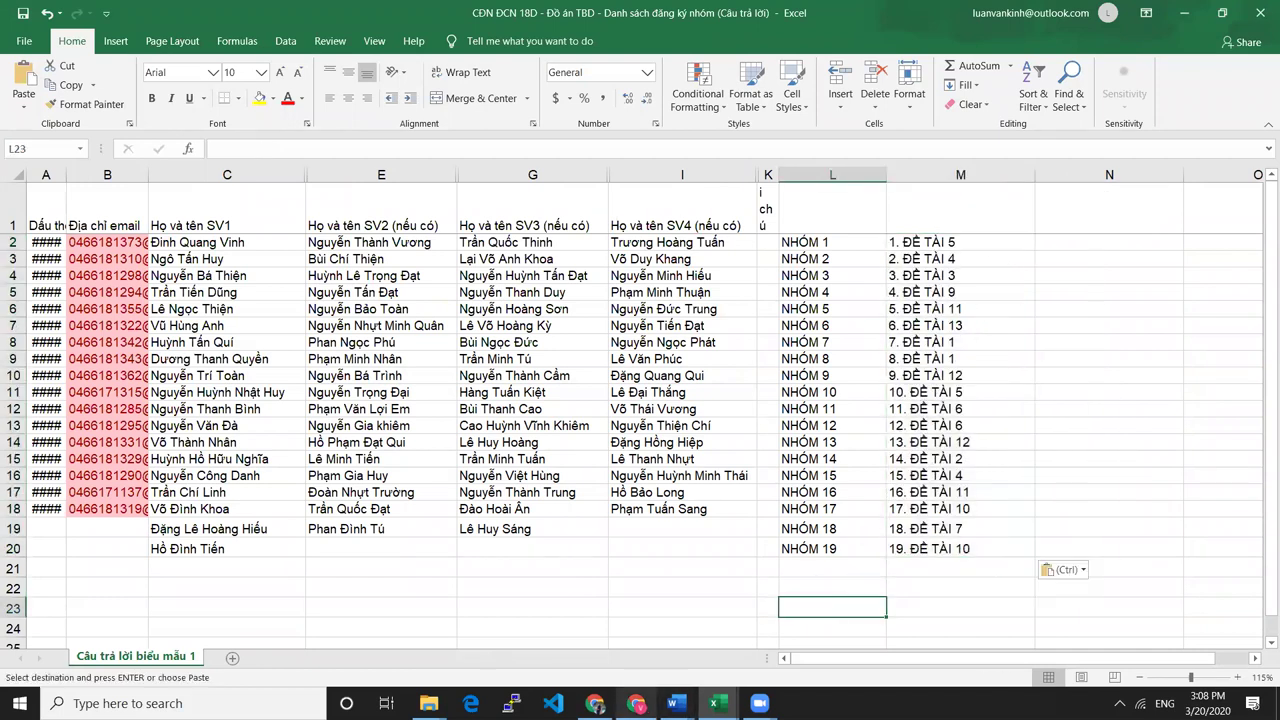
left_click(595, 703)
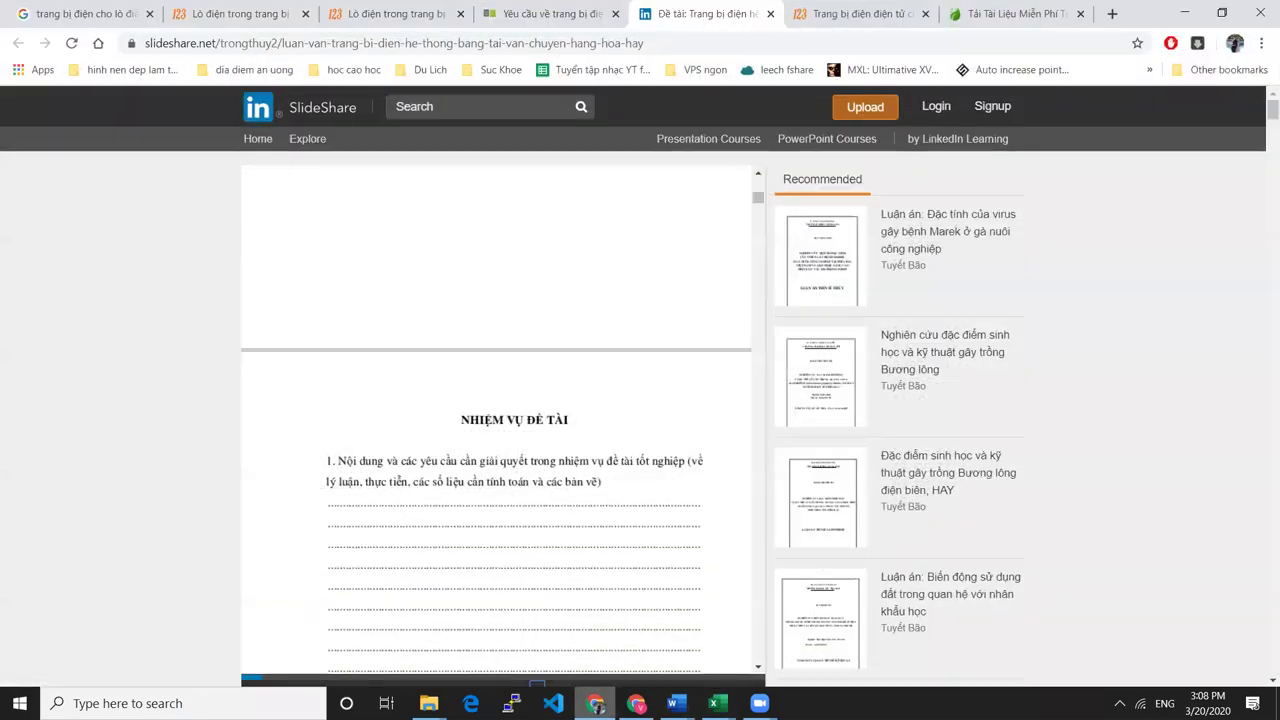
left_click(595, 703)
left_click(636, 703)
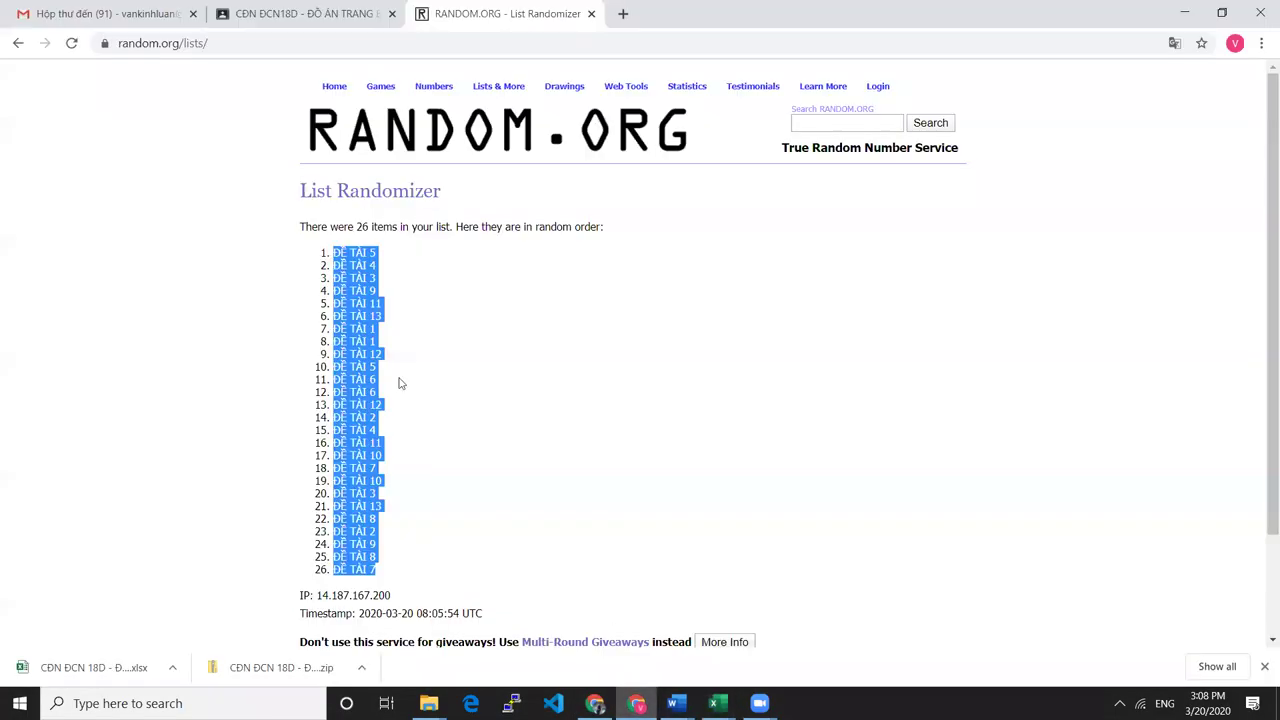
left_click(452, 278)
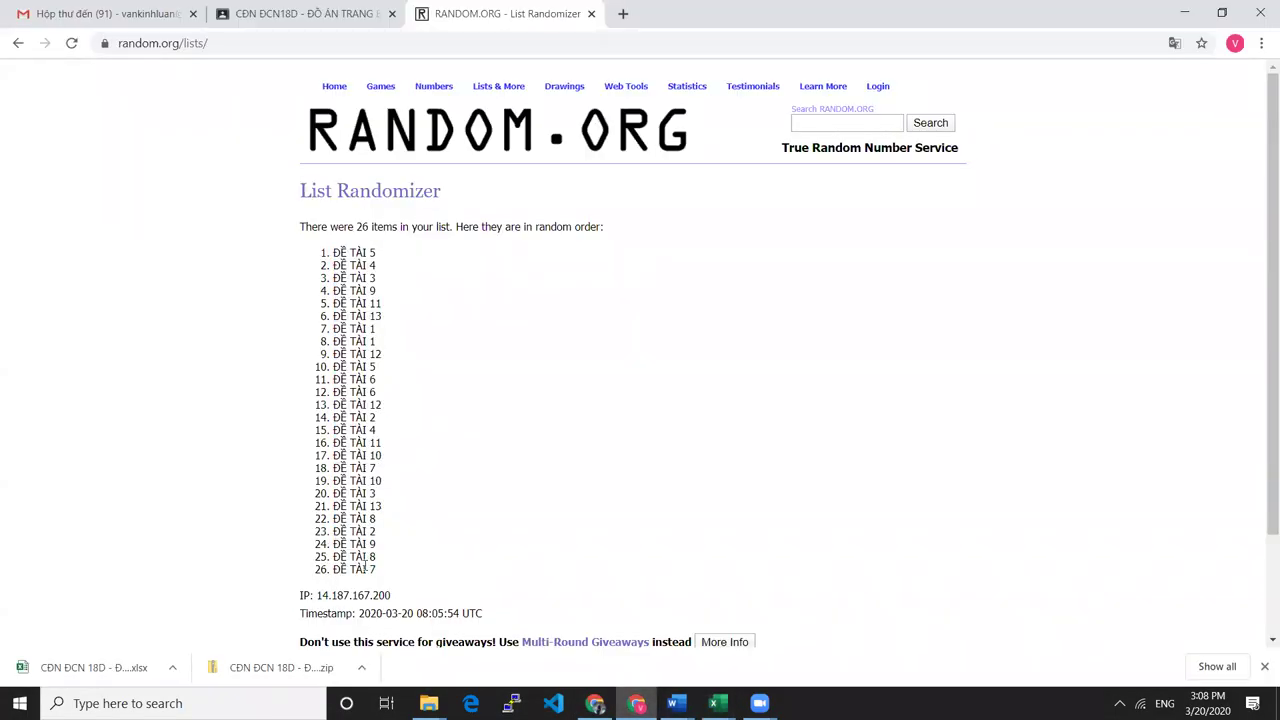
left_click_drag(338, 480, 420, 491)
left_click(420, 491)
key("alt+Tab")
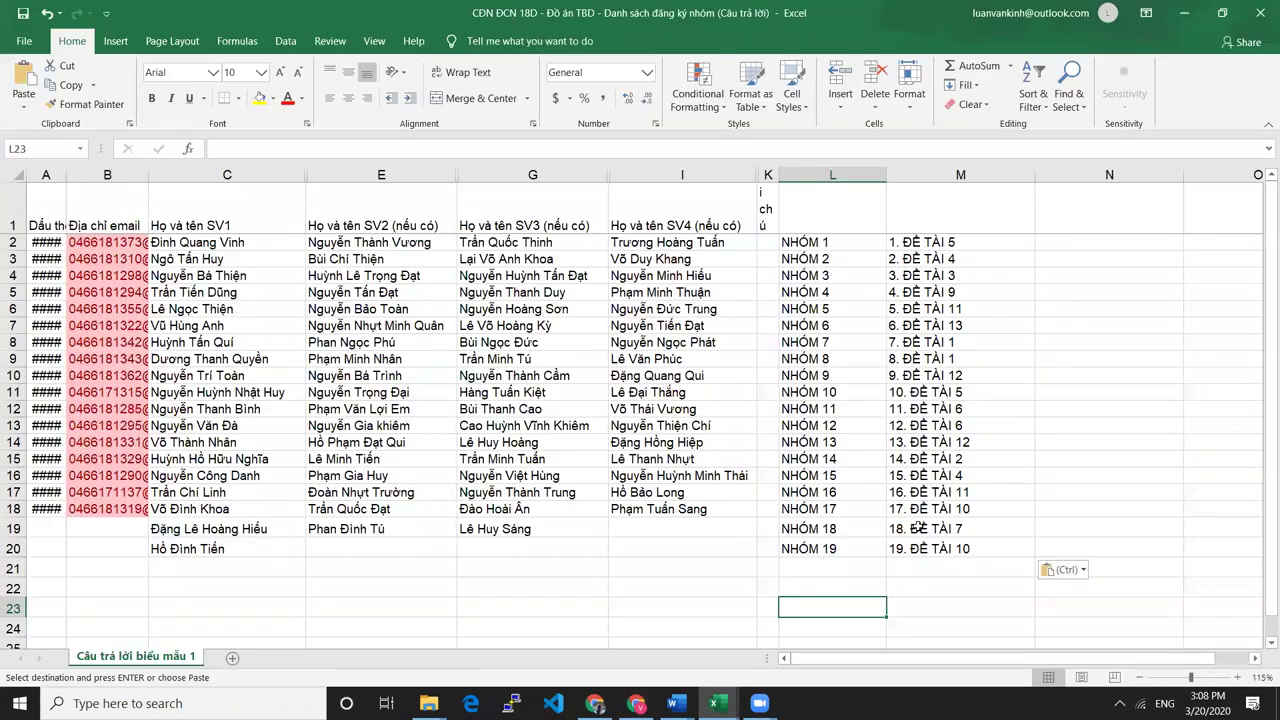
Review the assigned topics for groups 1 through 10 in cells M2–M11.
left_click(942, 550)
left_click(985, 242)
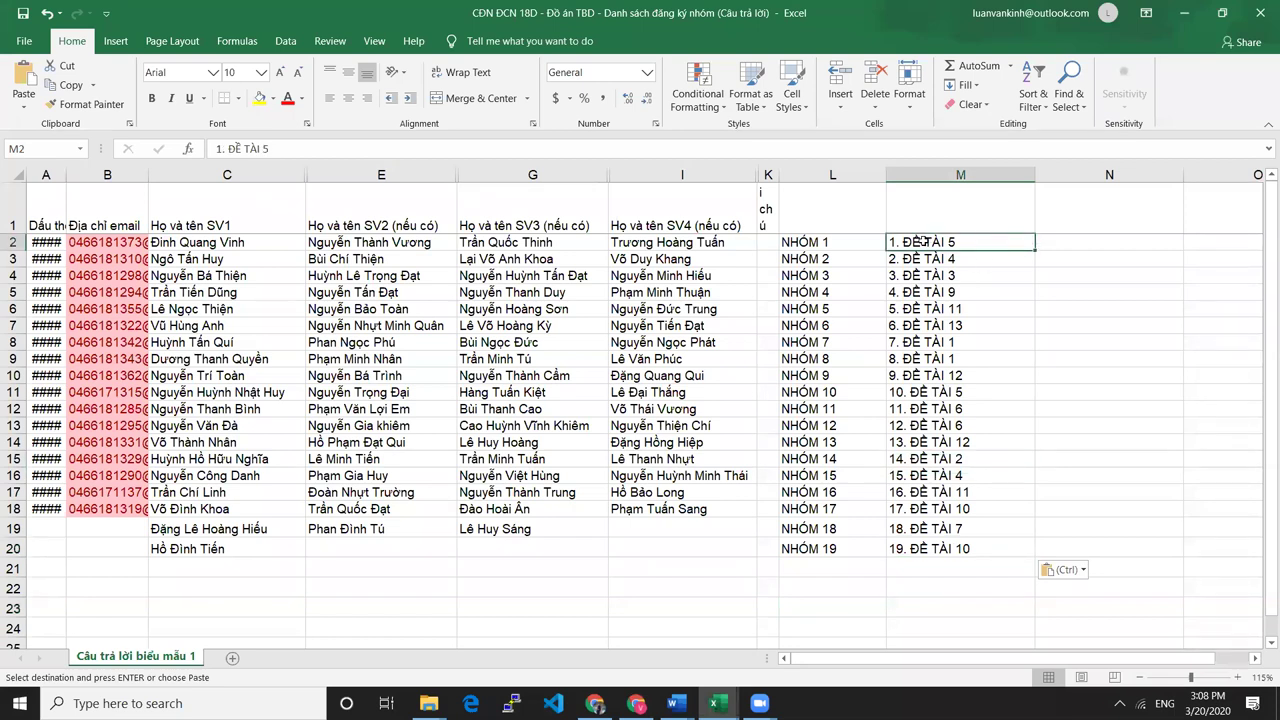
left_click(954, 213)
left_click(957, 240)
left_click(961, 258)
left_click(961, 271)
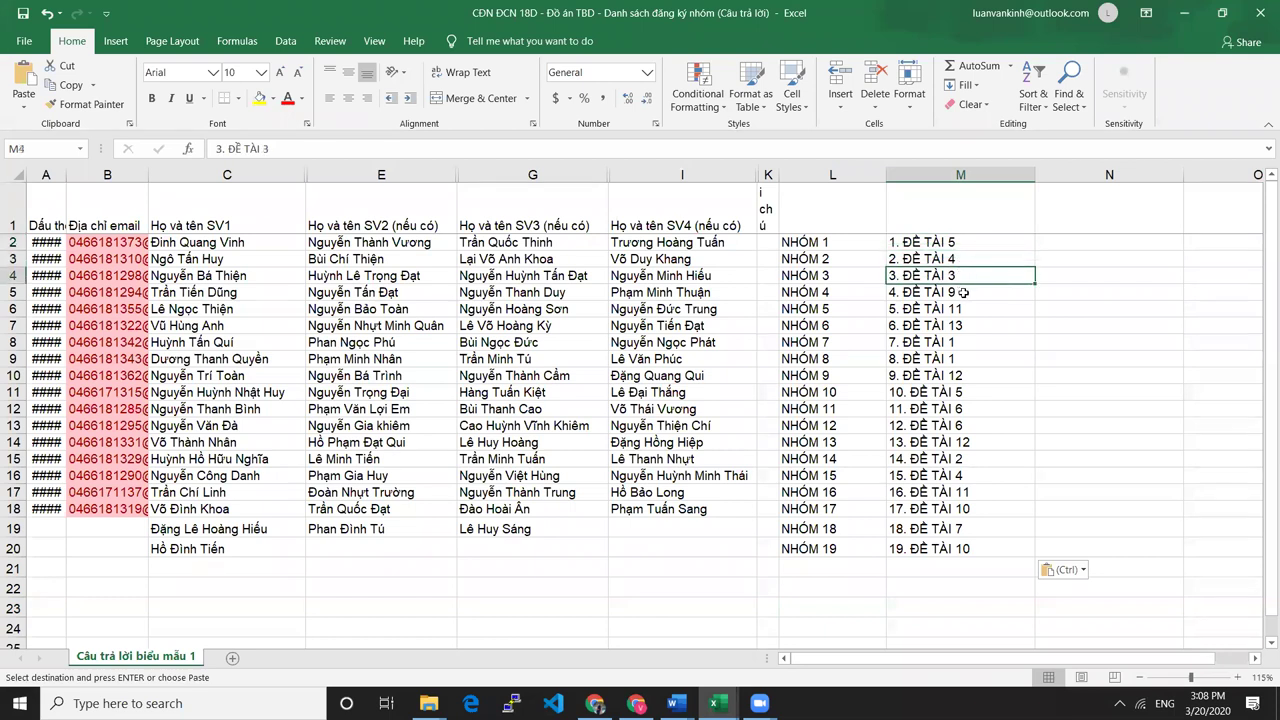
left_click(964, 296)
left_click(903, 313)
left_click(906, 328)
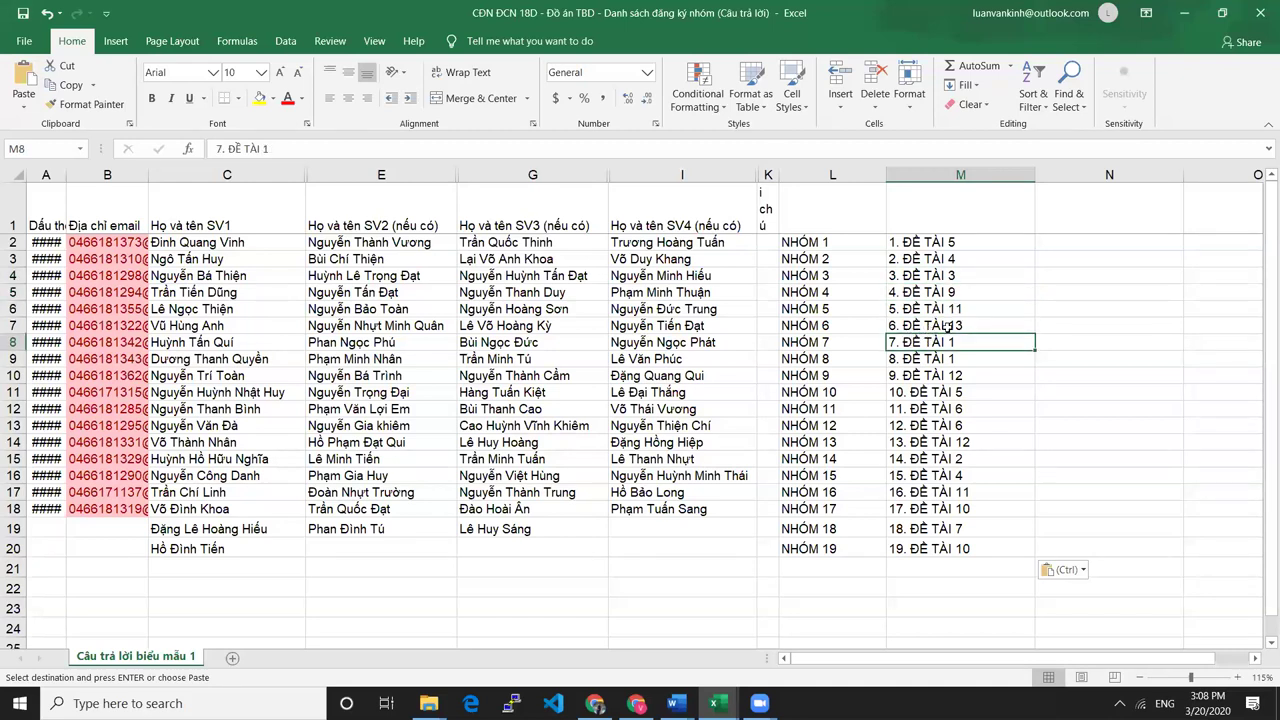
left_click(896, 342)
left_click(897, 360)
left_click(922, 383)
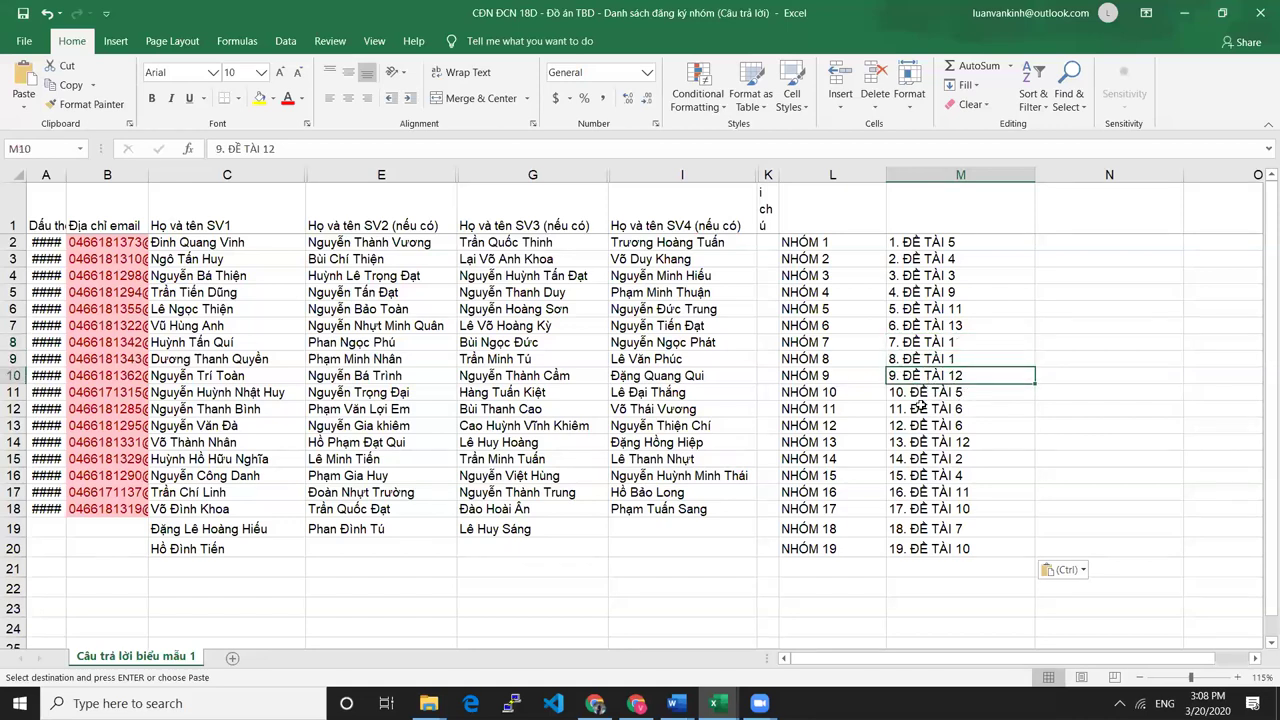
left_click(930, 396)
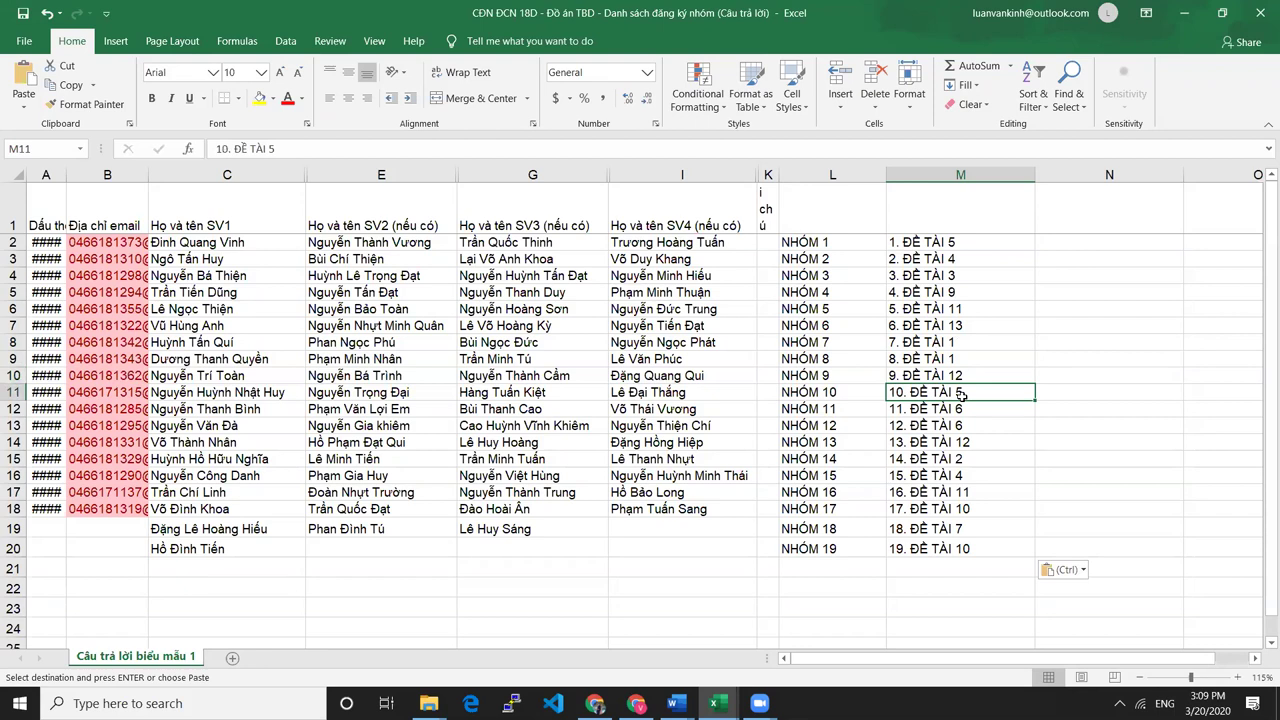
Review the topics for groups 11 through 19 in cells M12–M20.
left_click(951, 410)
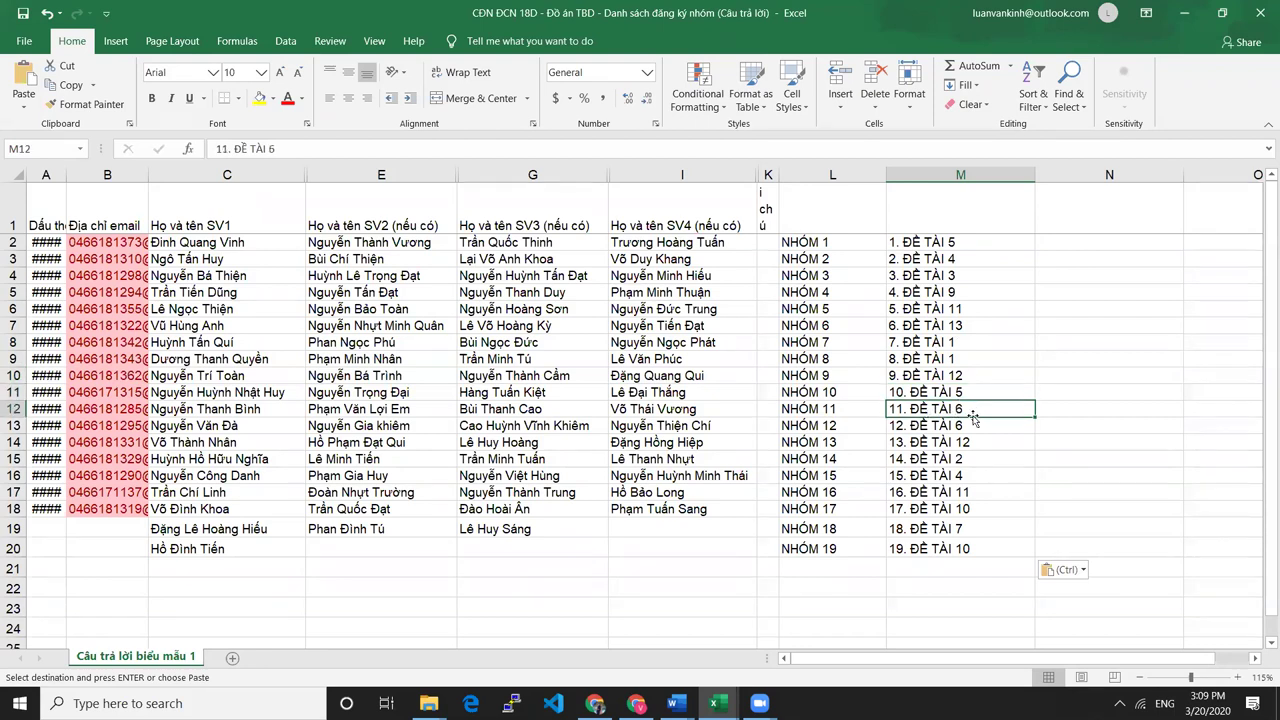
left_click(938, 427)
left_click(937, 446)
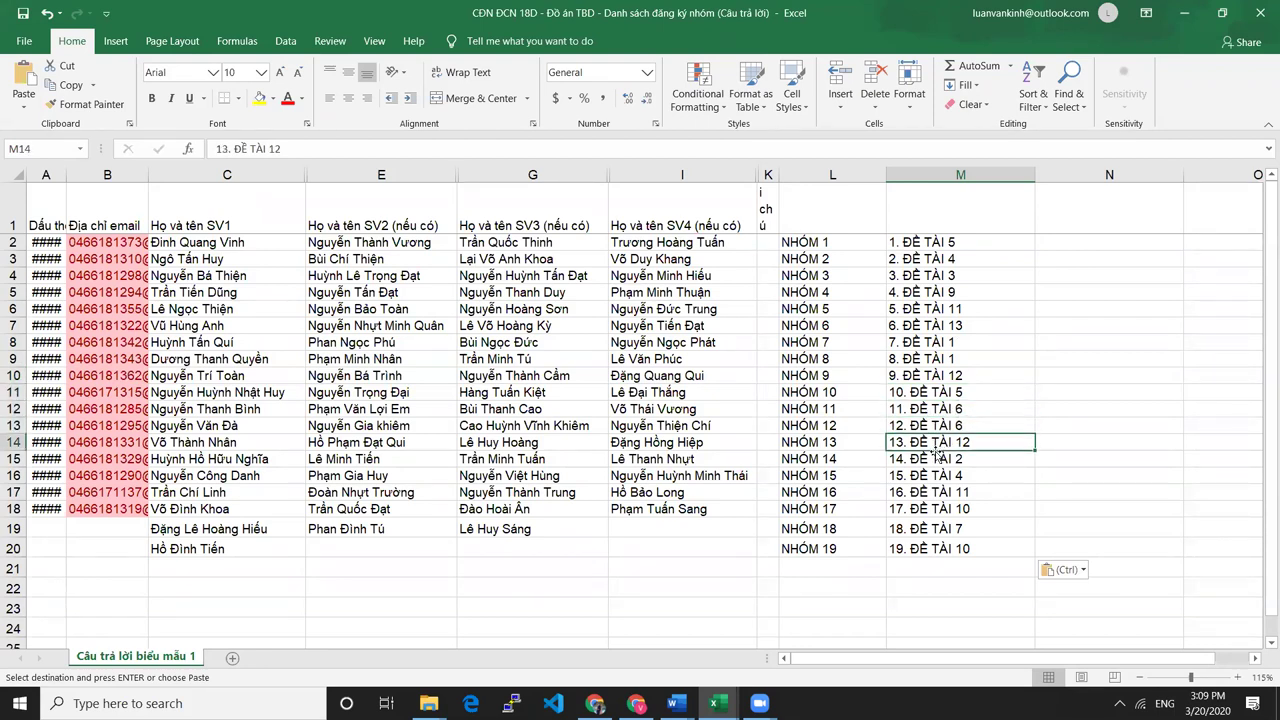
left_click(915, 462)
left_click(942, 478)
left_click(945, 493)
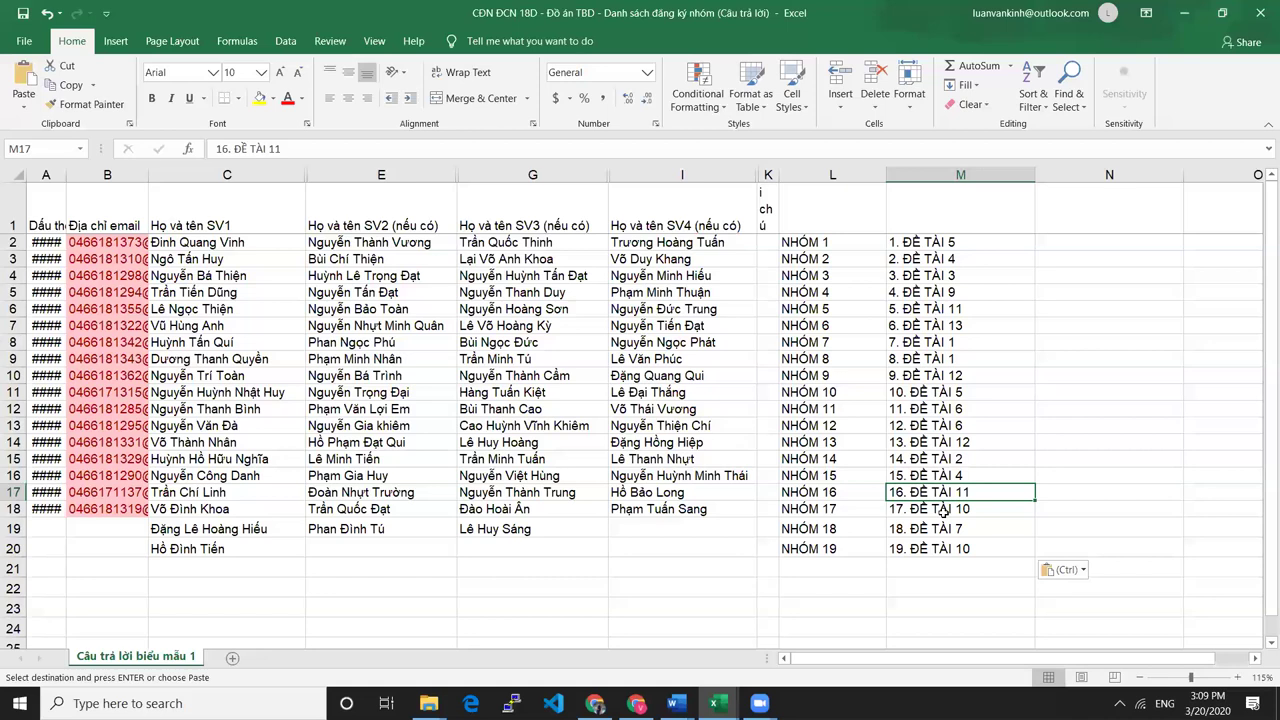
left_click(946, 511)
left_click(956, 535)
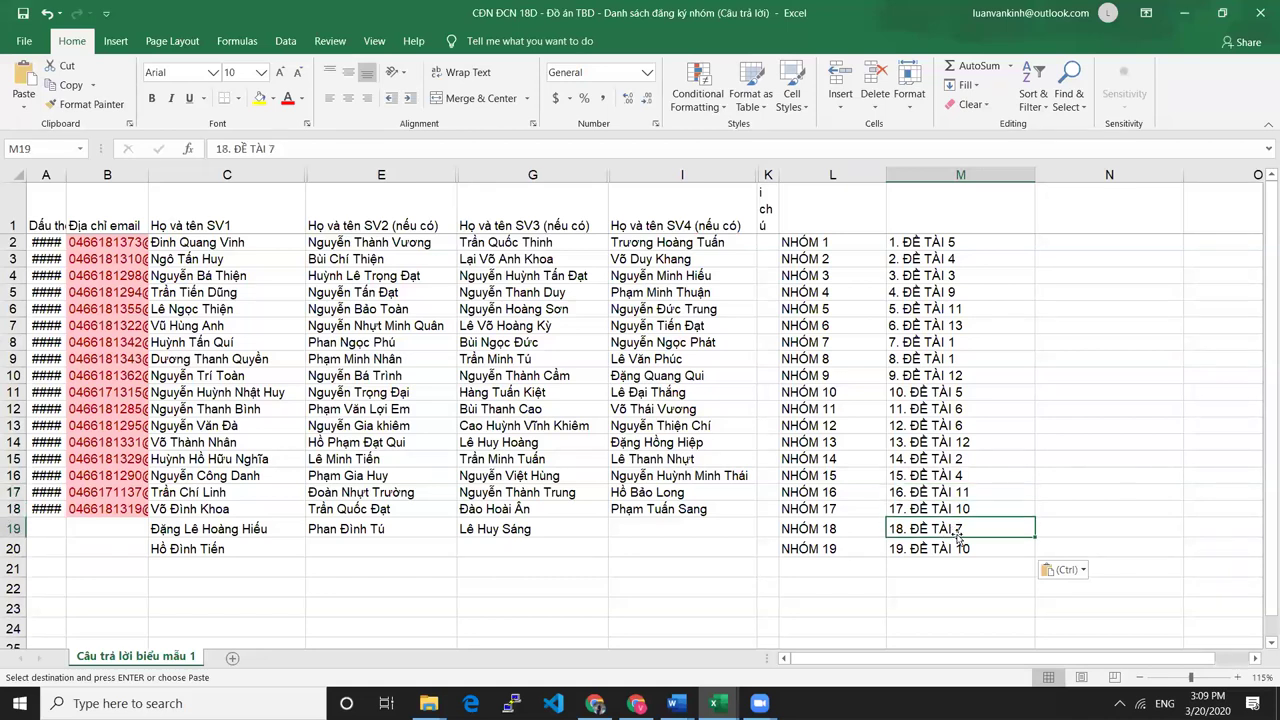
left_click(968, 551)
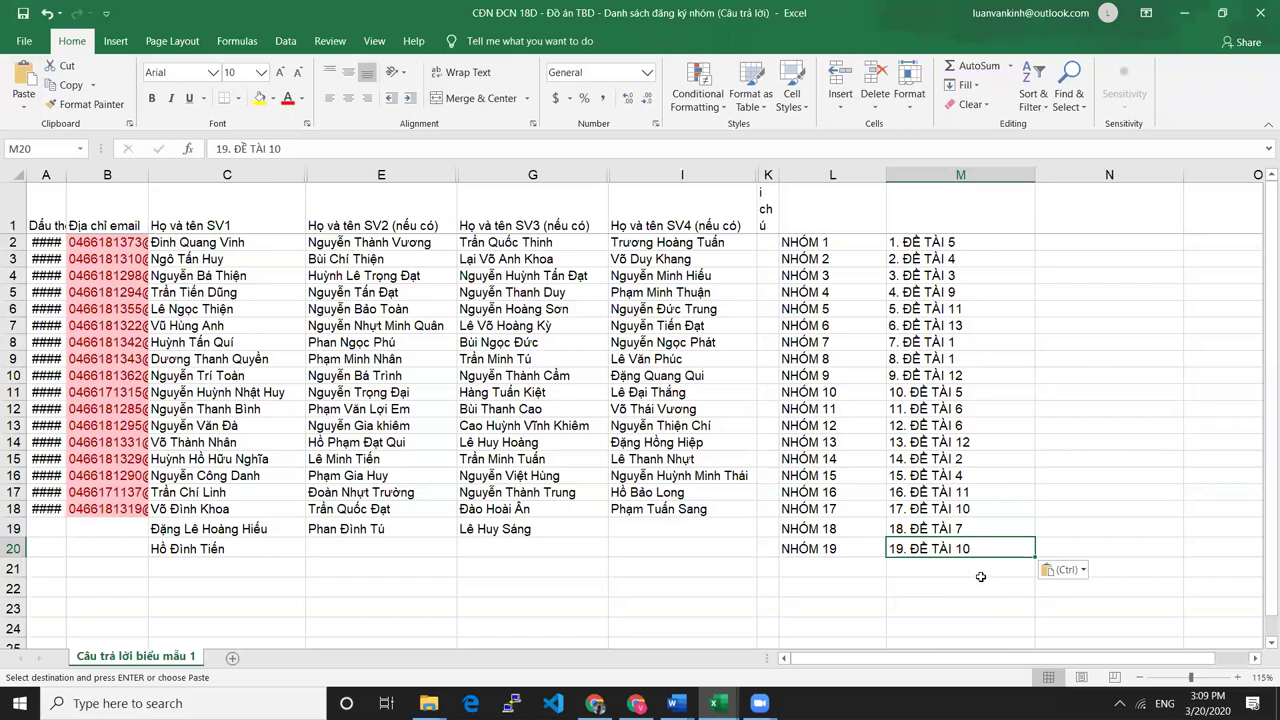
left_click(966, 527)
left_click(965, 509)
left_click(958, 566)
left_click(956, 549)
Narrow column M so its width just fits the topic entries.
left_click_drag(910, 660, 945, 660)
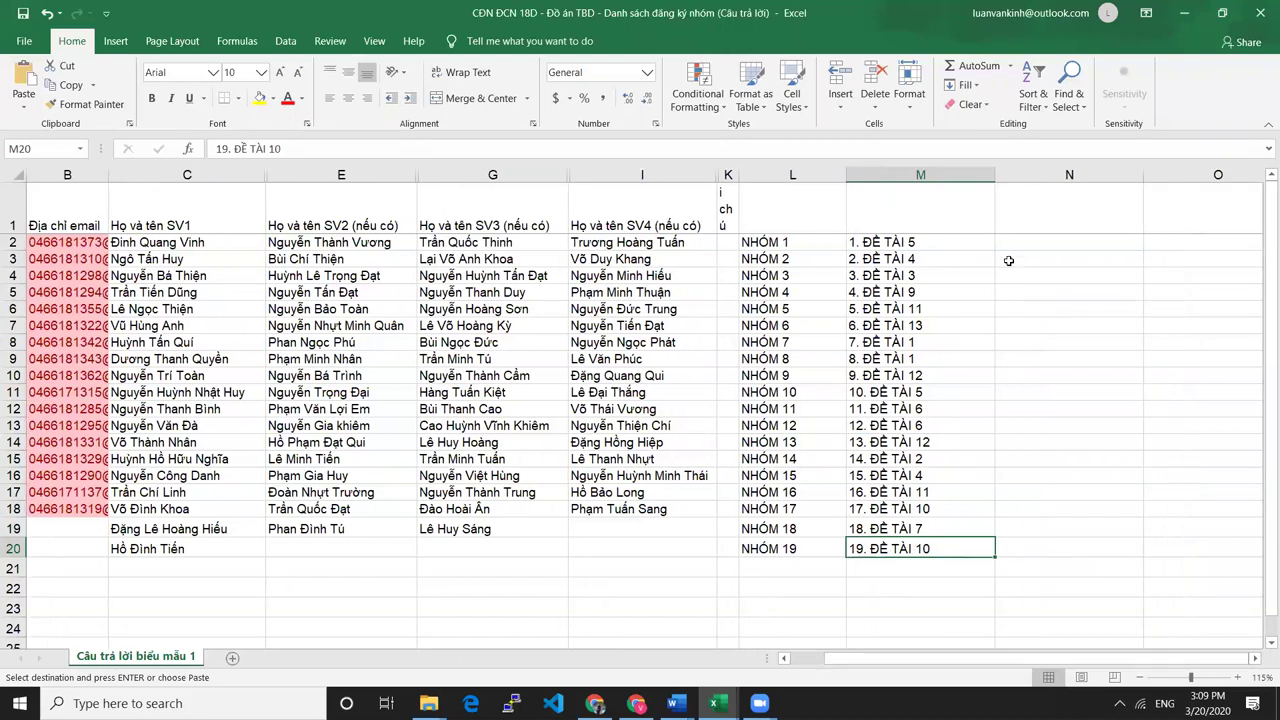
left_click_drag(997, 174, 940, 174)
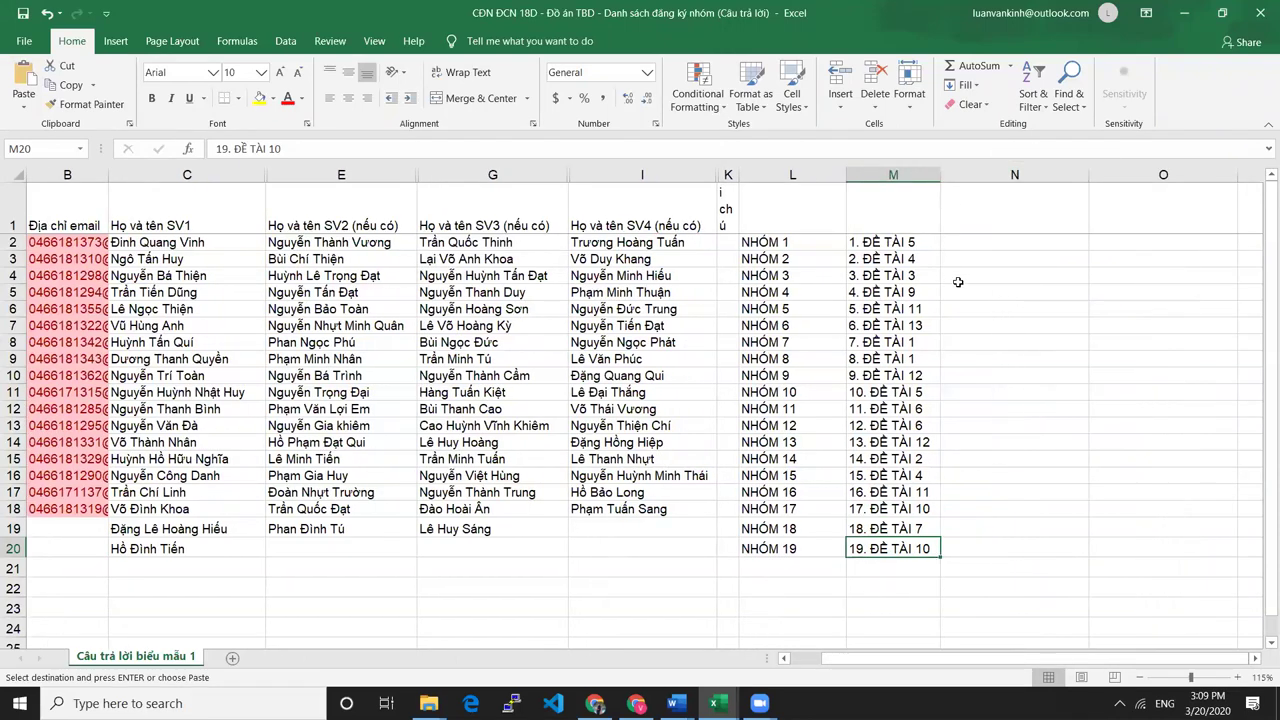
left_click(878, 590)
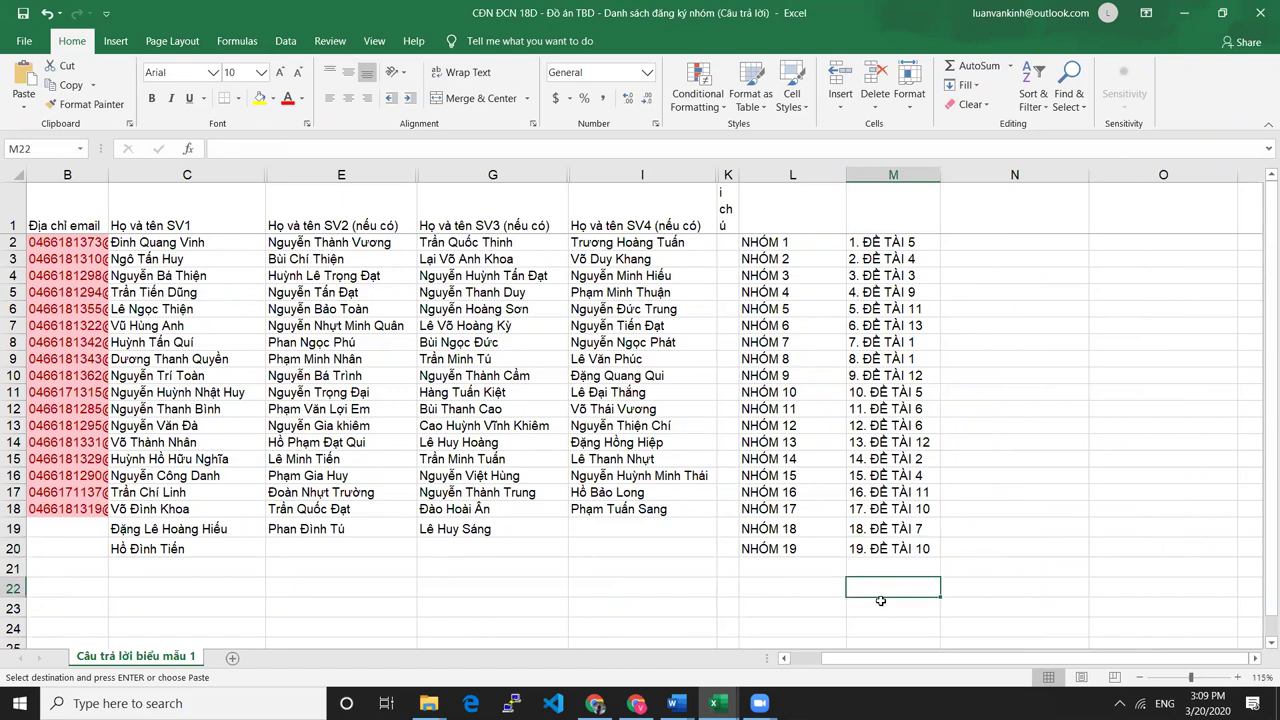
left_click(968, 241)
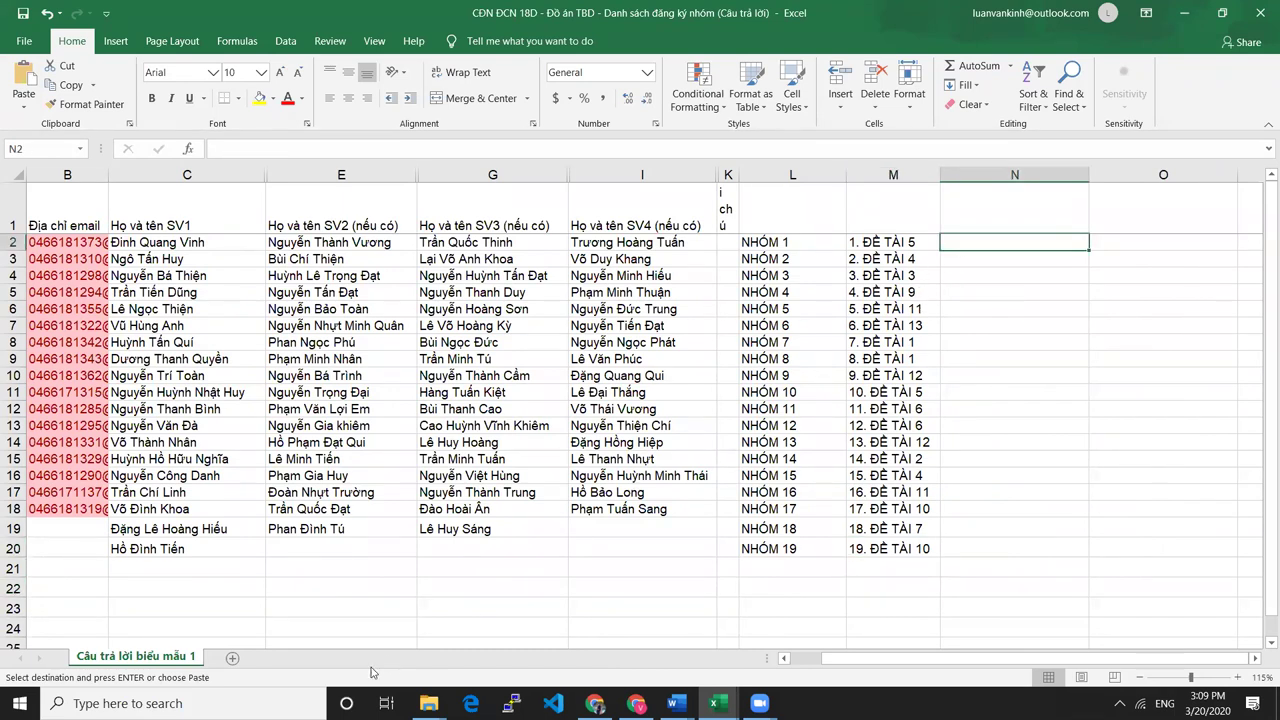
Place the De tai - TBD Word list beside the Excel sheet and select 'máy Tiện' in item 1.
mouse_move(676, 703)
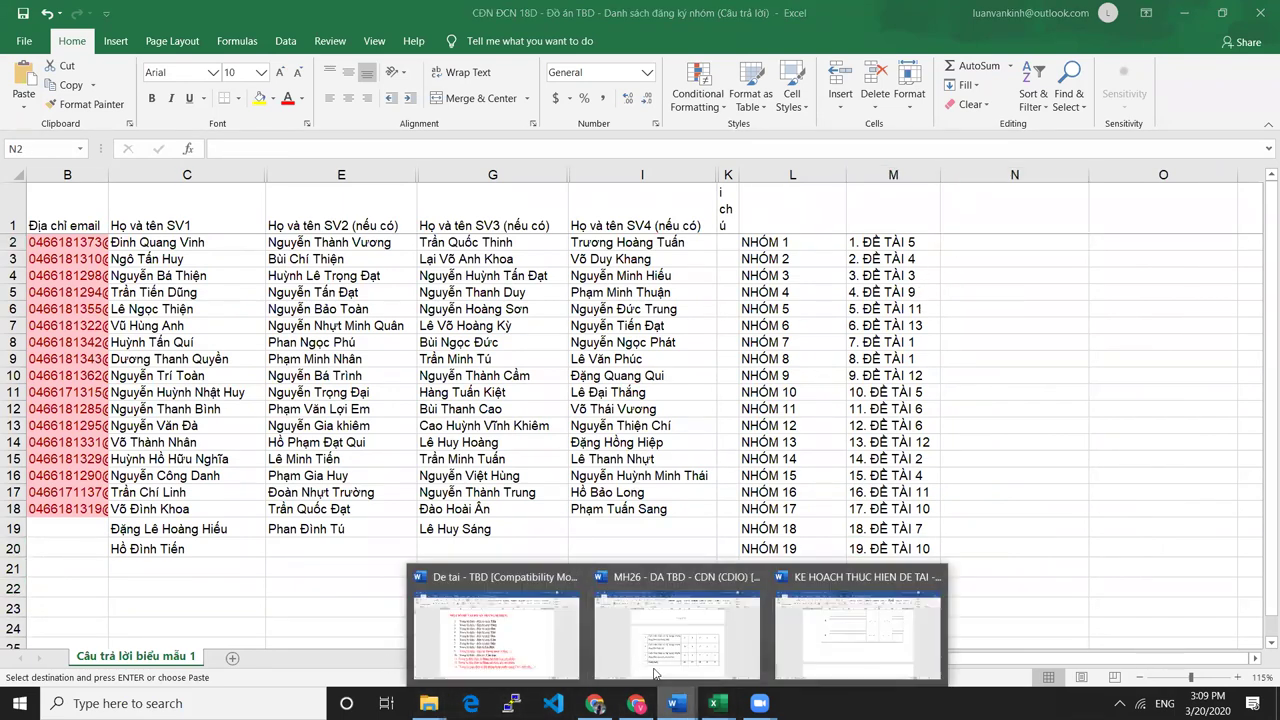
left_click(517, 625)
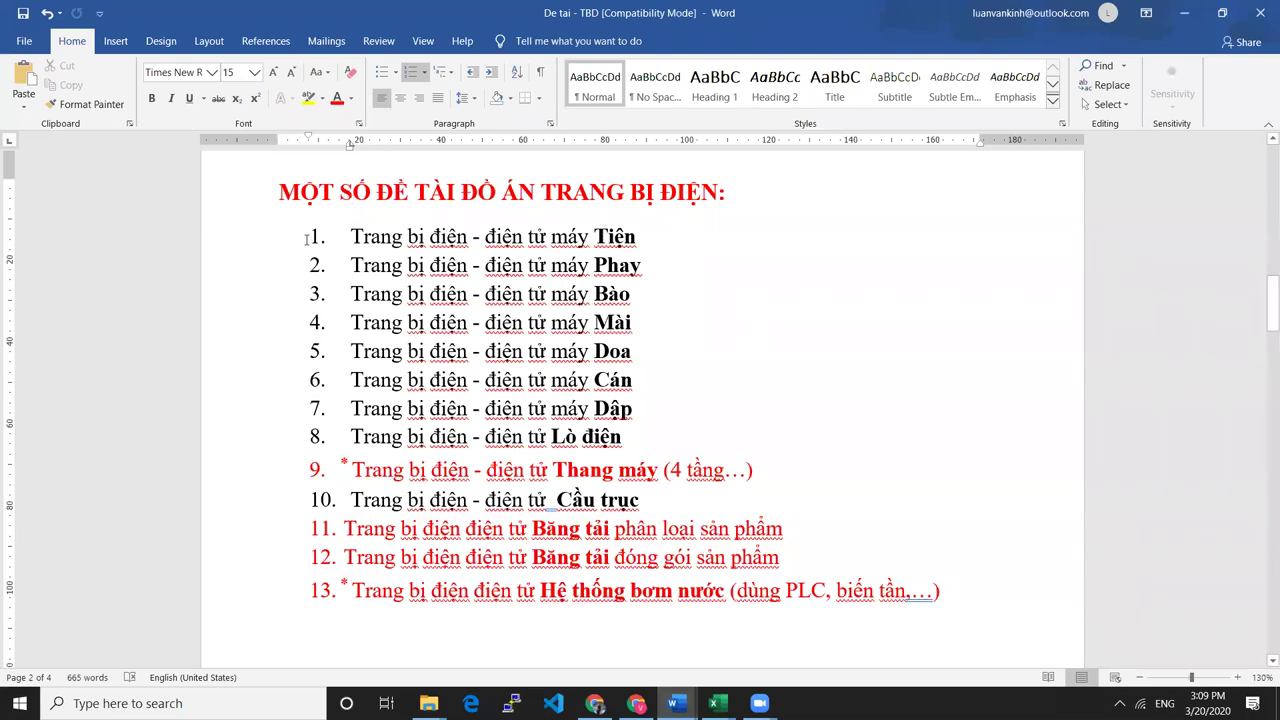
left_click(766, 273)
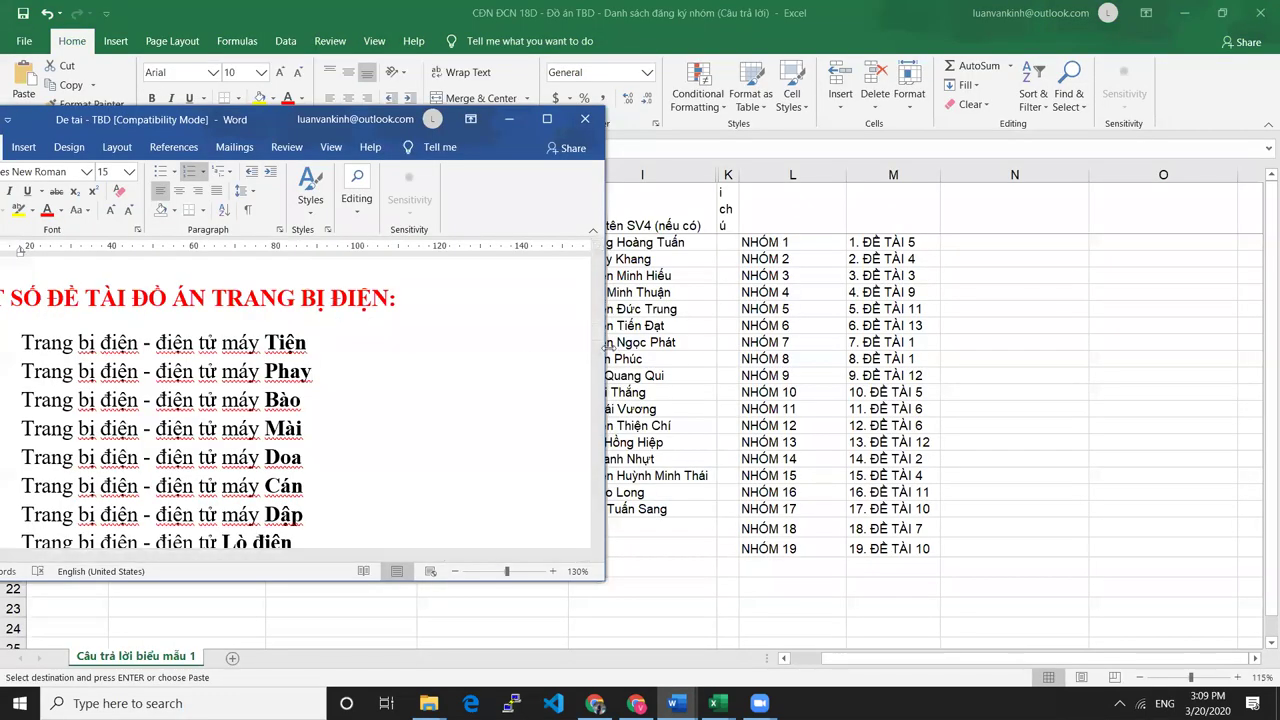
left_click_drag(605, 345, 387, 345)
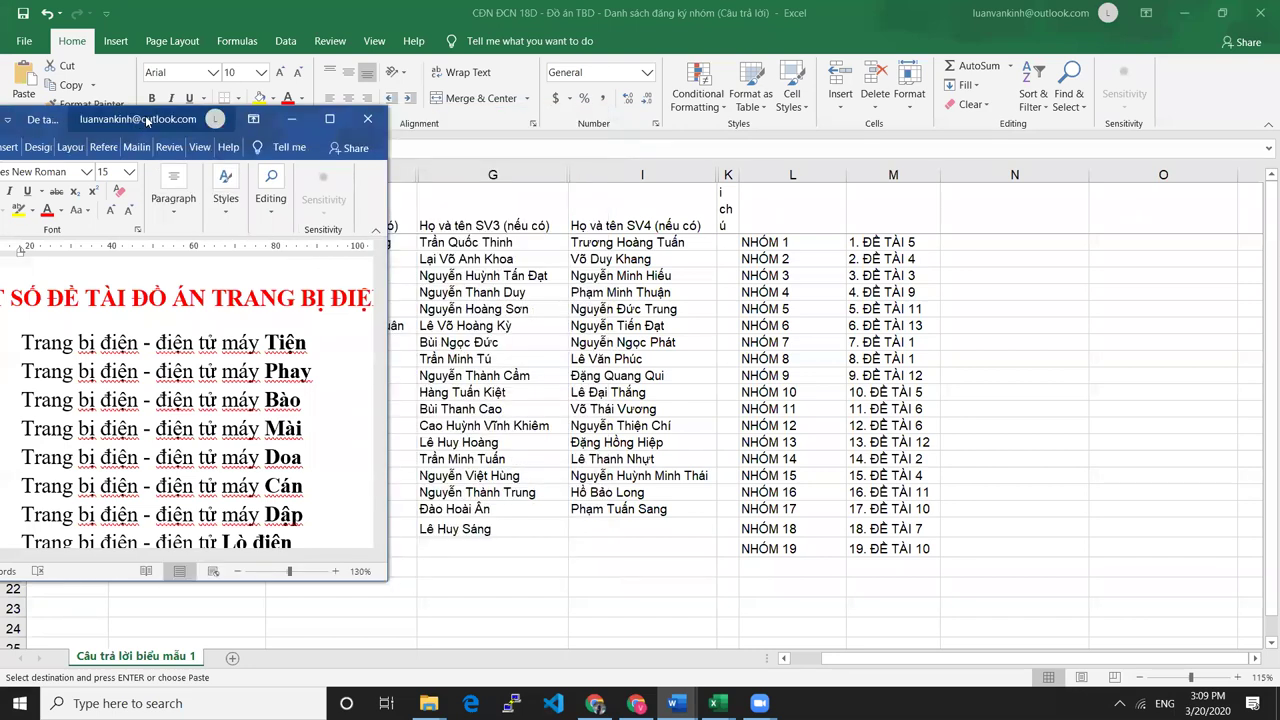
left_click_drag(147, 119, 358, 118)
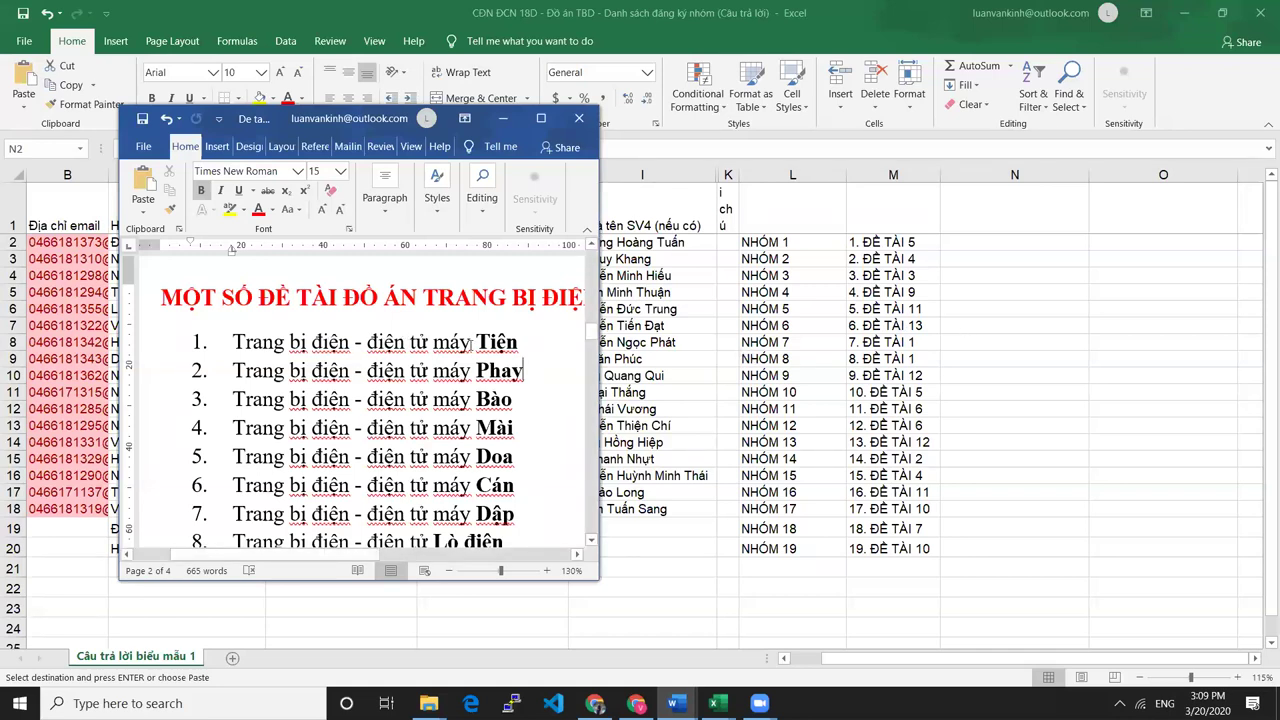
left_click_drag(433, 342, 518, 343)
Append '- máy Tiện' to the topics of groups 7 and 8 in cells M8 and M9.
key("ctrl+c")
left_click(992, 387)
double_click(937, 343)
type("-")
key("ctrl+v")
key("Return")
double_click(937, 360)
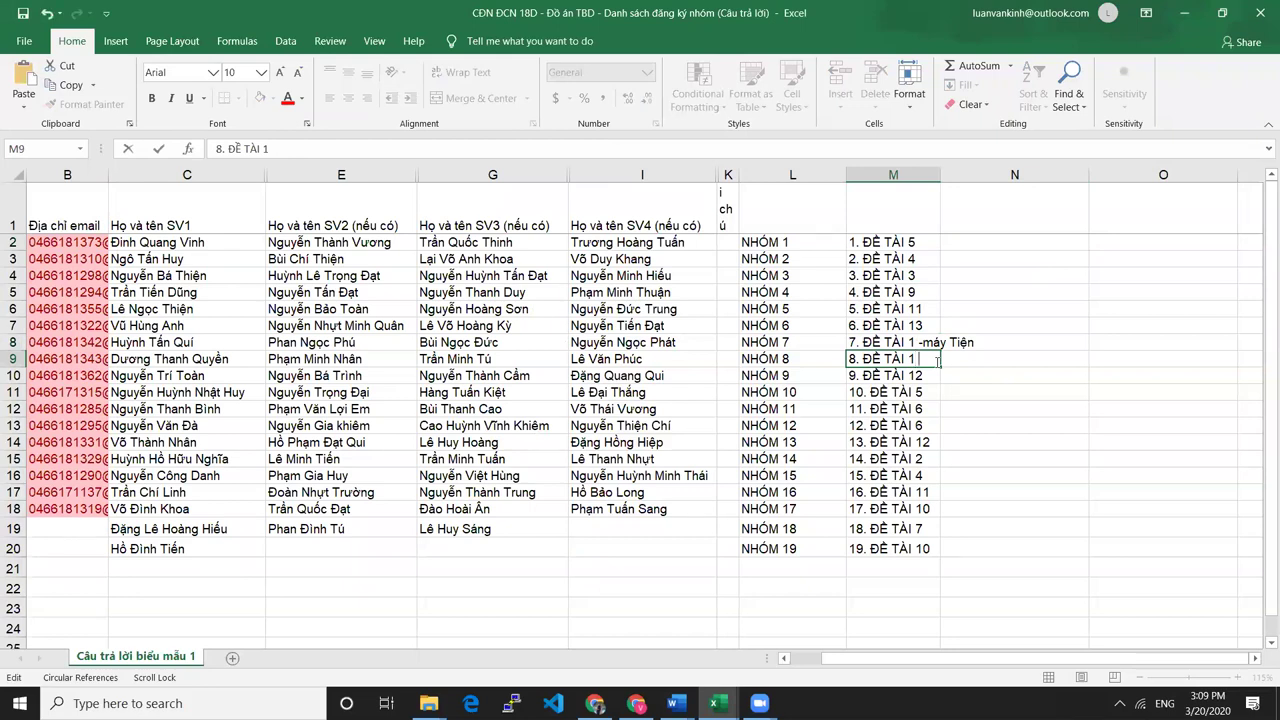
type("-")
key("ctrl+v")
left_click(994, 388)
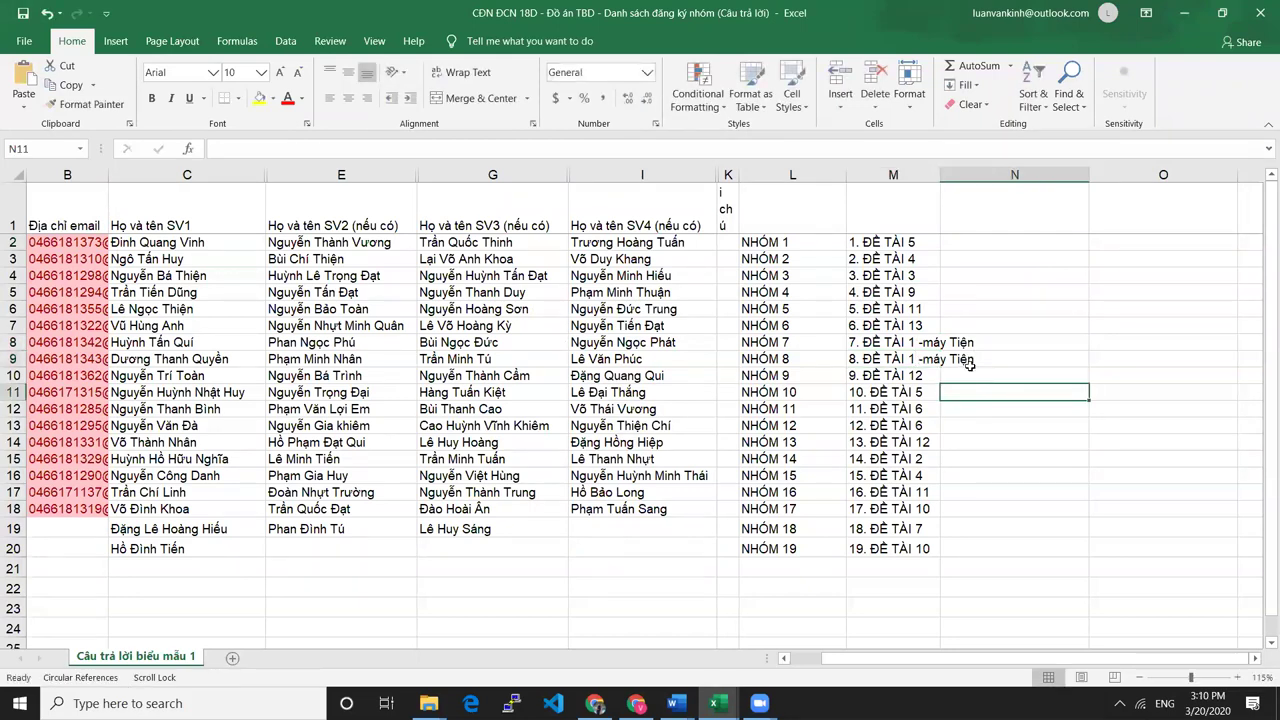
Autofit column M and fix the missing spaces in cells M8 and M9.
double_click(940, 175)
left_click(916, 344)
double_click(919, 343)
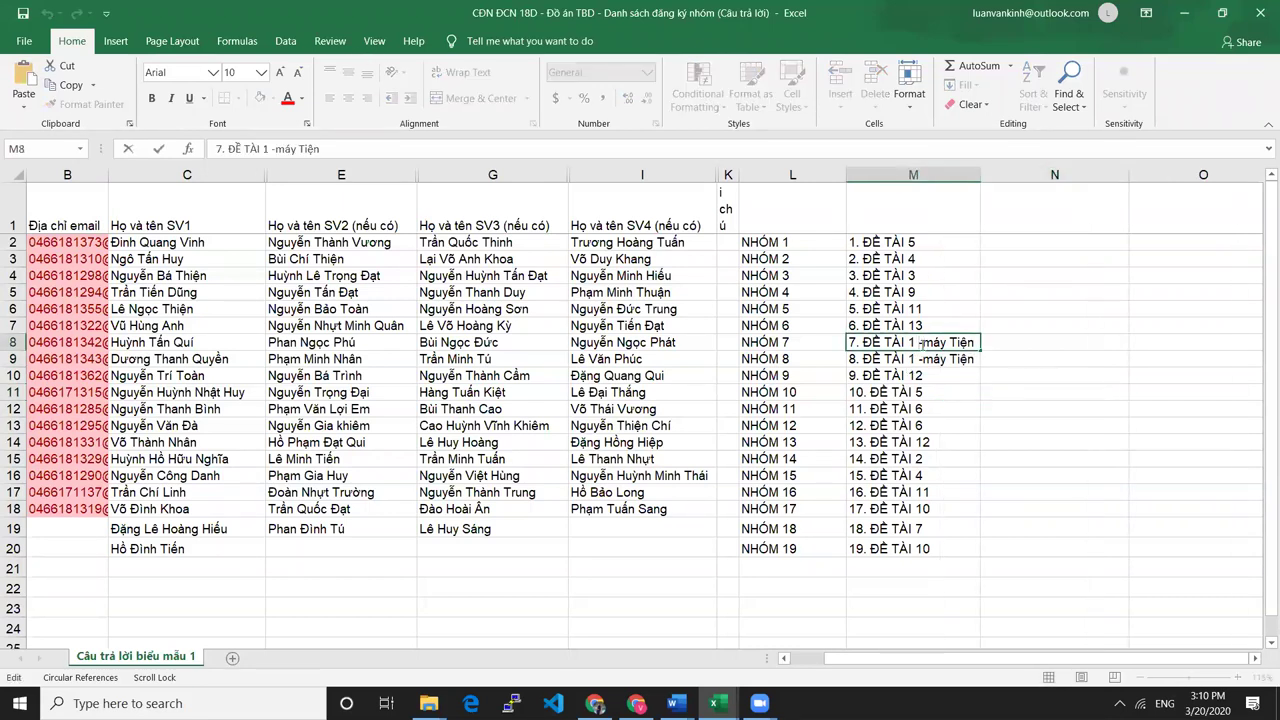
key("Return")
double_click(922, 359)
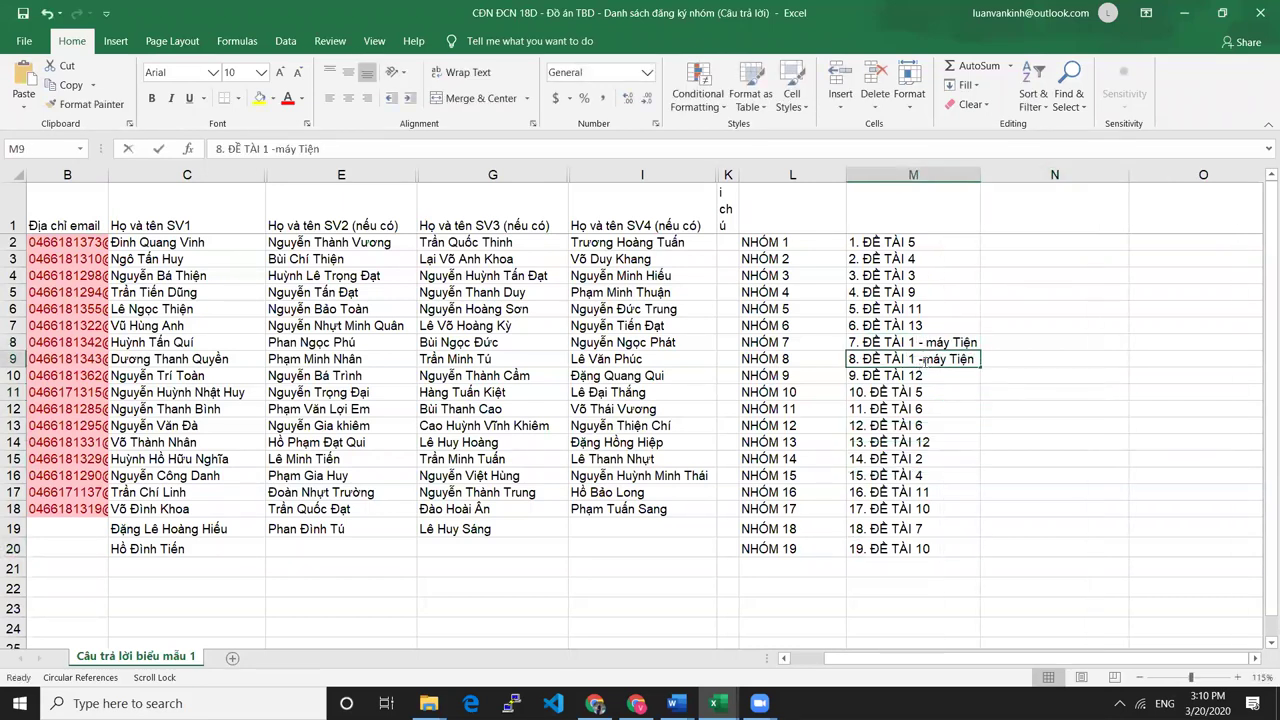
left_click(982, 377)
Add '- máy Phay' to group 14's topic in cell M15.
key("alt+Tab")
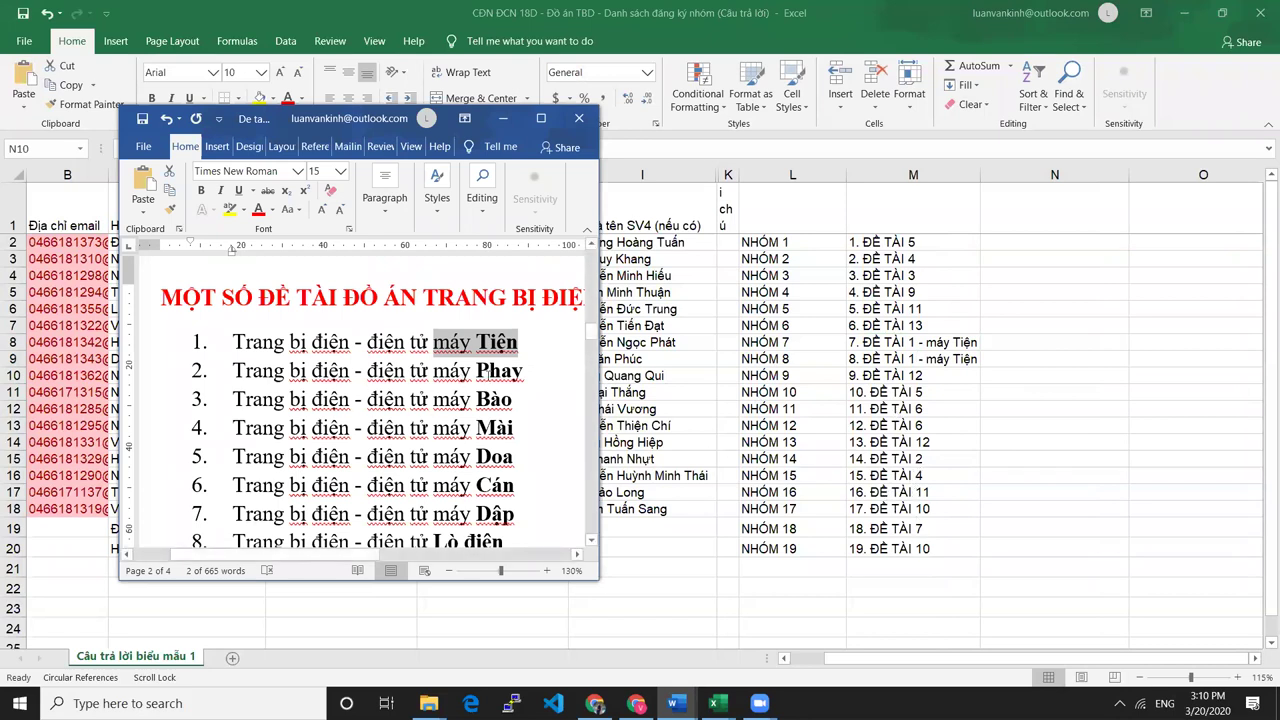
left_click_drag(523, 371, 433, 371)
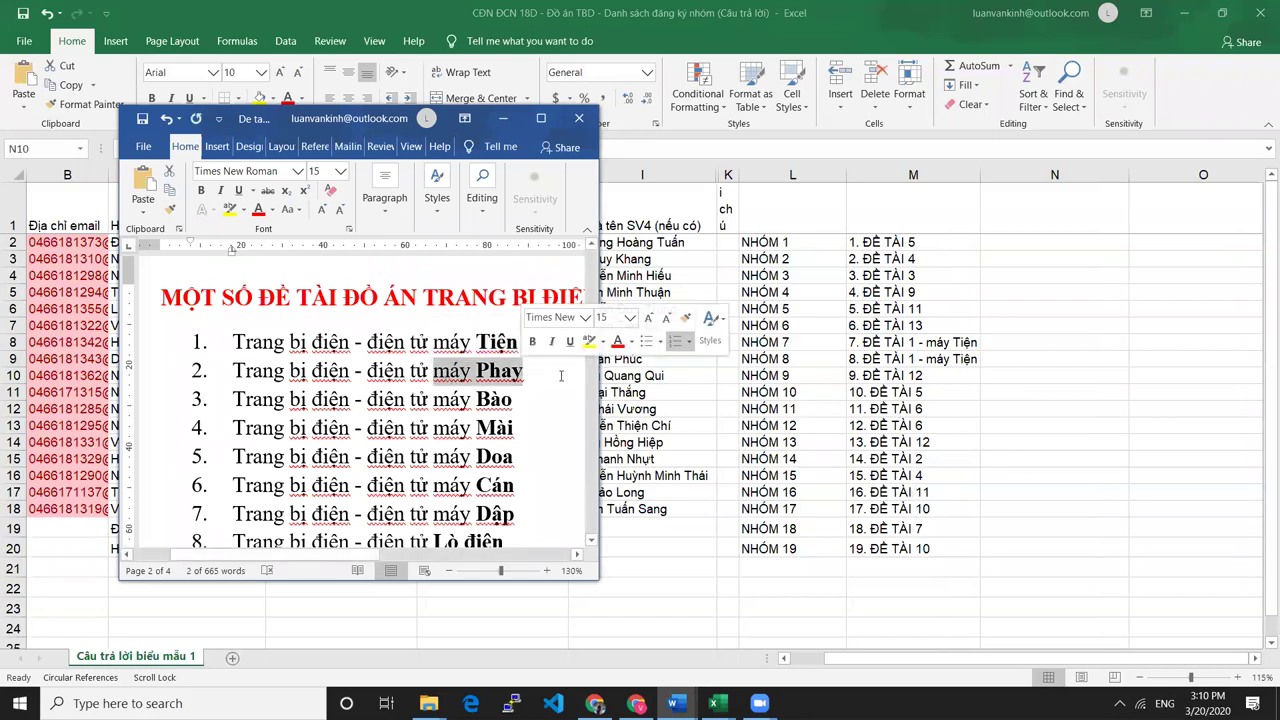
key("alt+Tab")
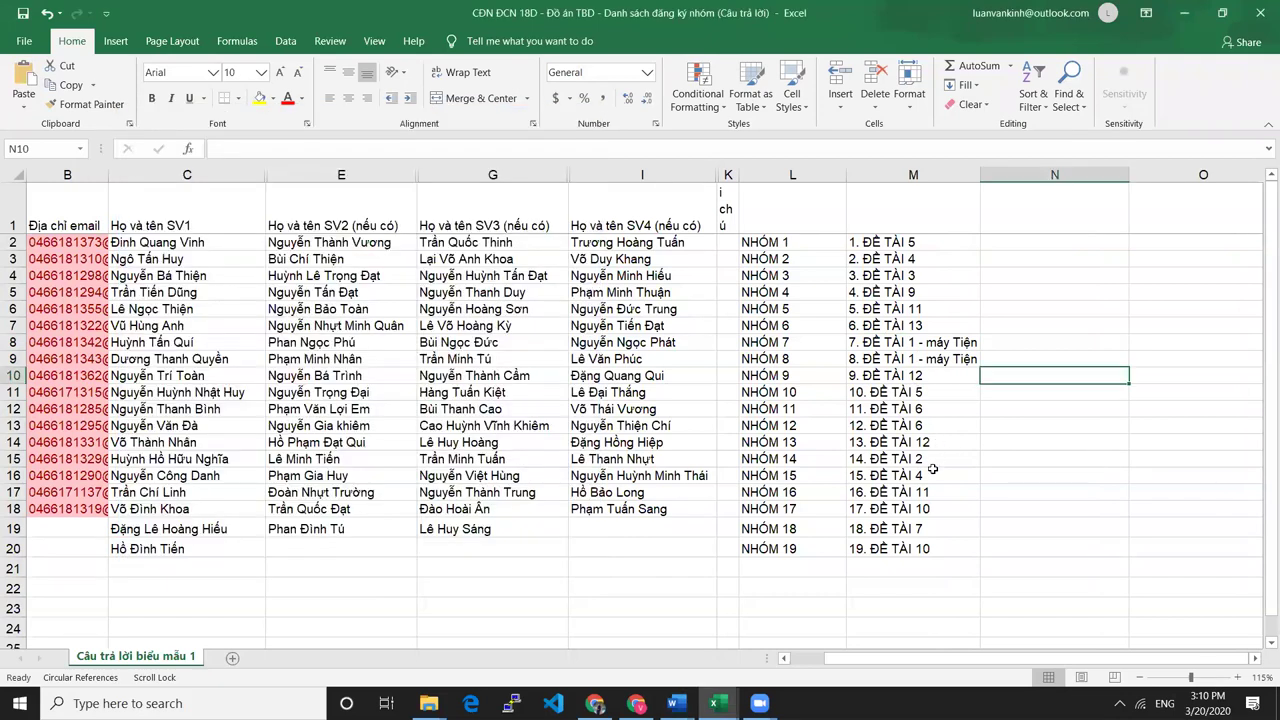
double_click(937, 459)
type("- máy Phay")
left_click(996, 548)
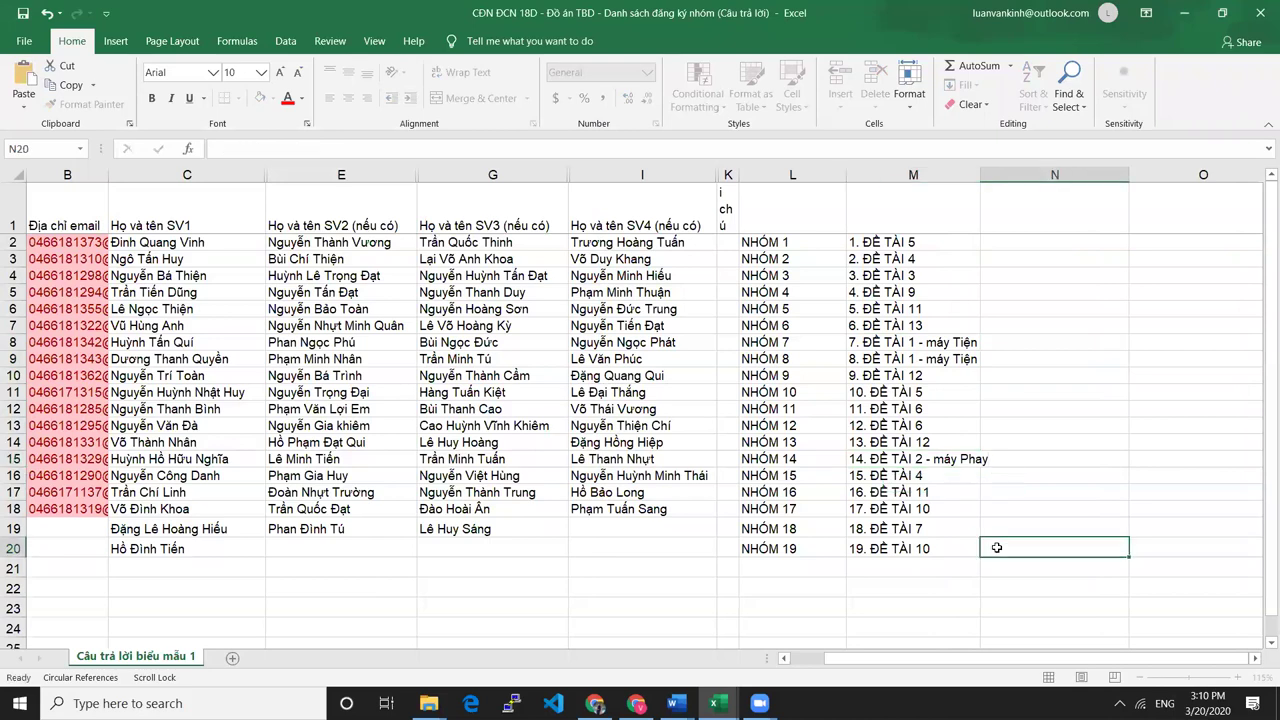
Add 'máy Bào' from Word item 3 to group 3's topic in cell M4.
key("alt+Tab")
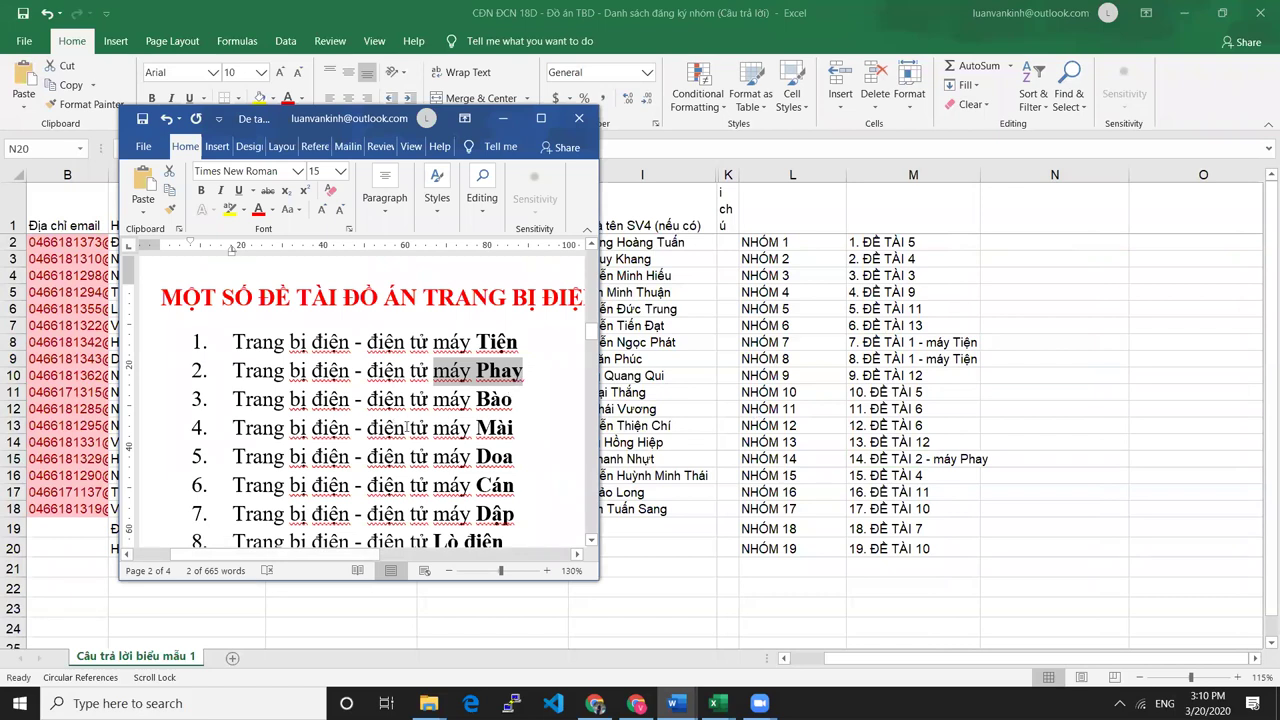
left_click_drag(434, 400, 516, 400)
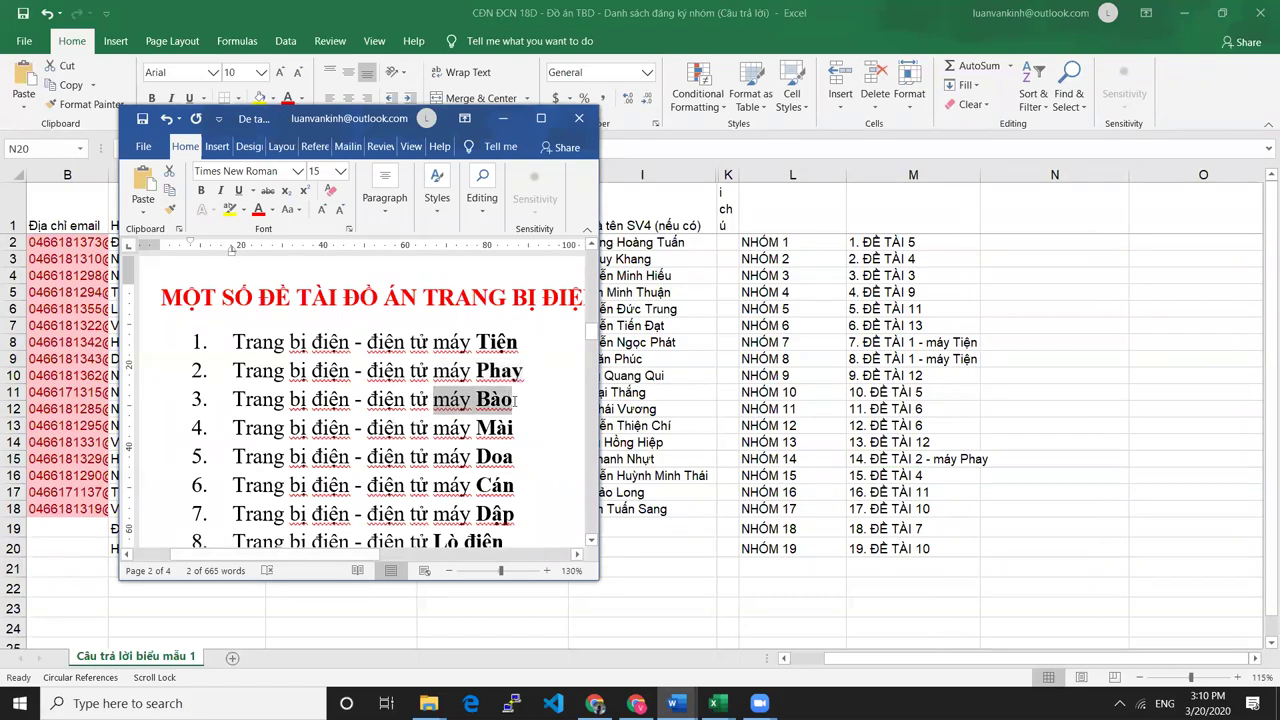
left_click(926, 30)
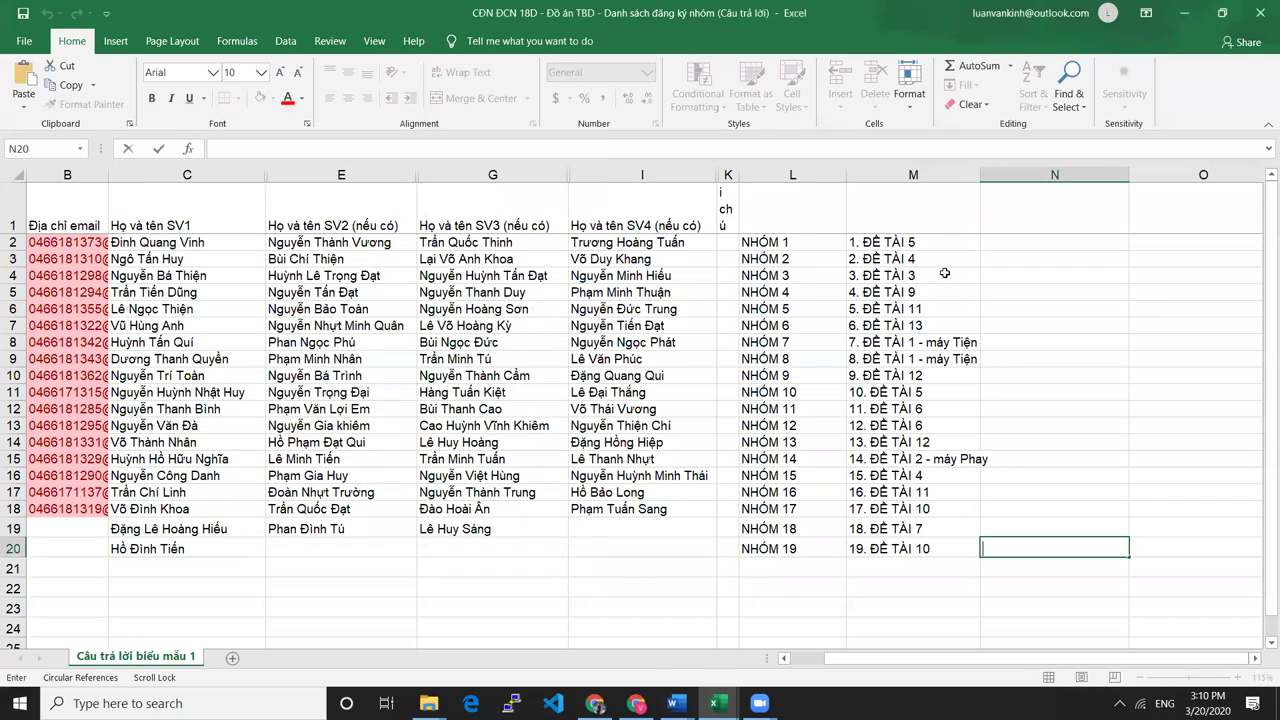
double_click(946, 274)
key("ctrl+v")
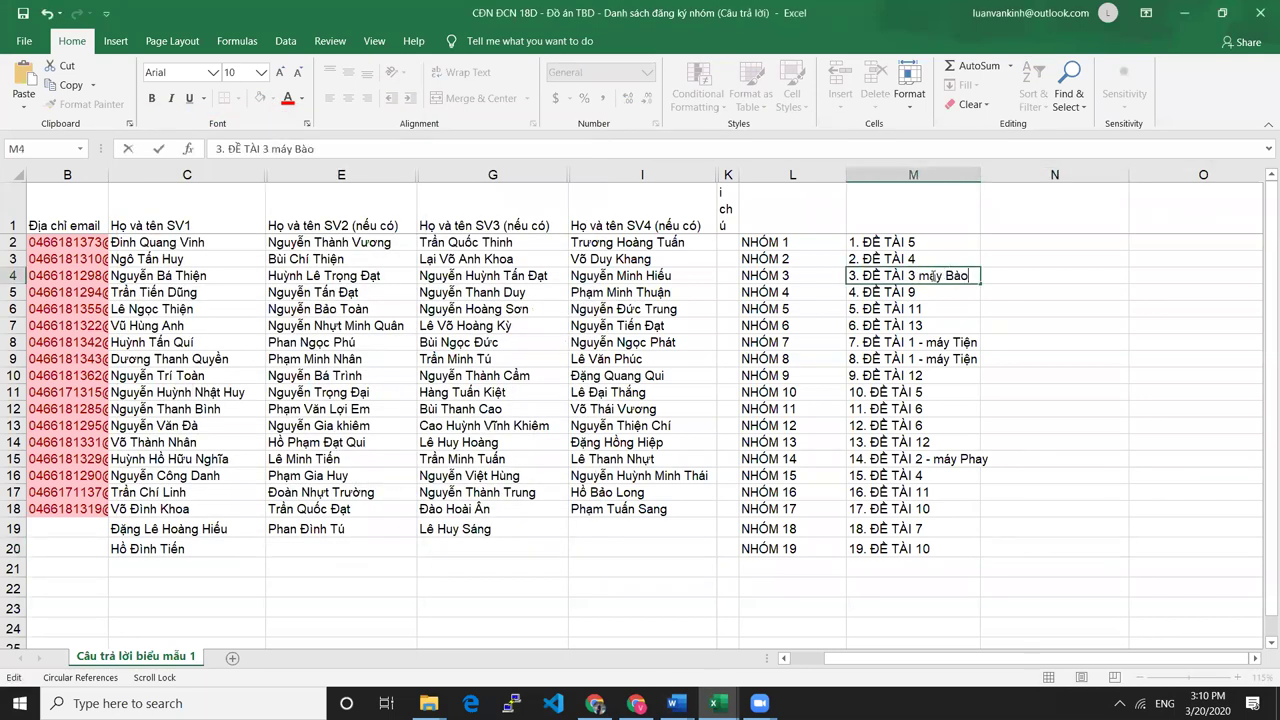
left_click(920, 275)
type("-")
left_click(930, 307)
Add '- máy Mài' from Word item 4 to group 2's topic in cell M3.
key("alt+Tab")
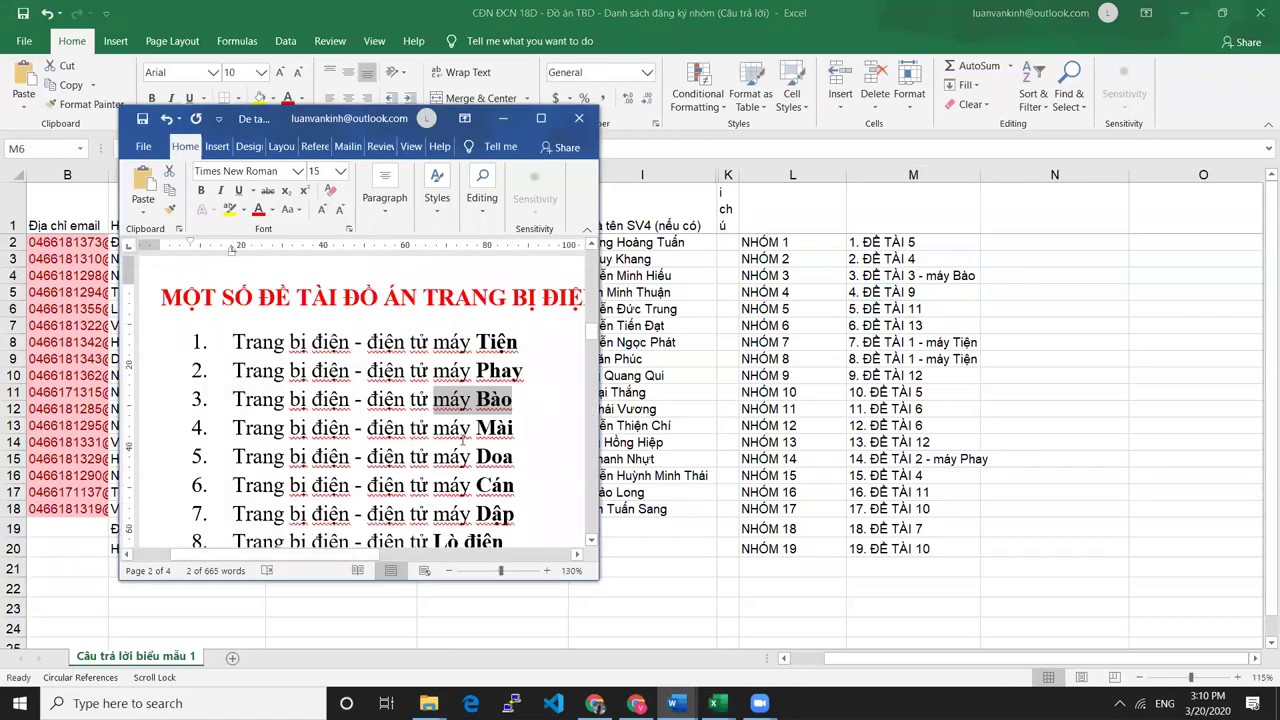
left_click_drag(434, 428, 512, 438)
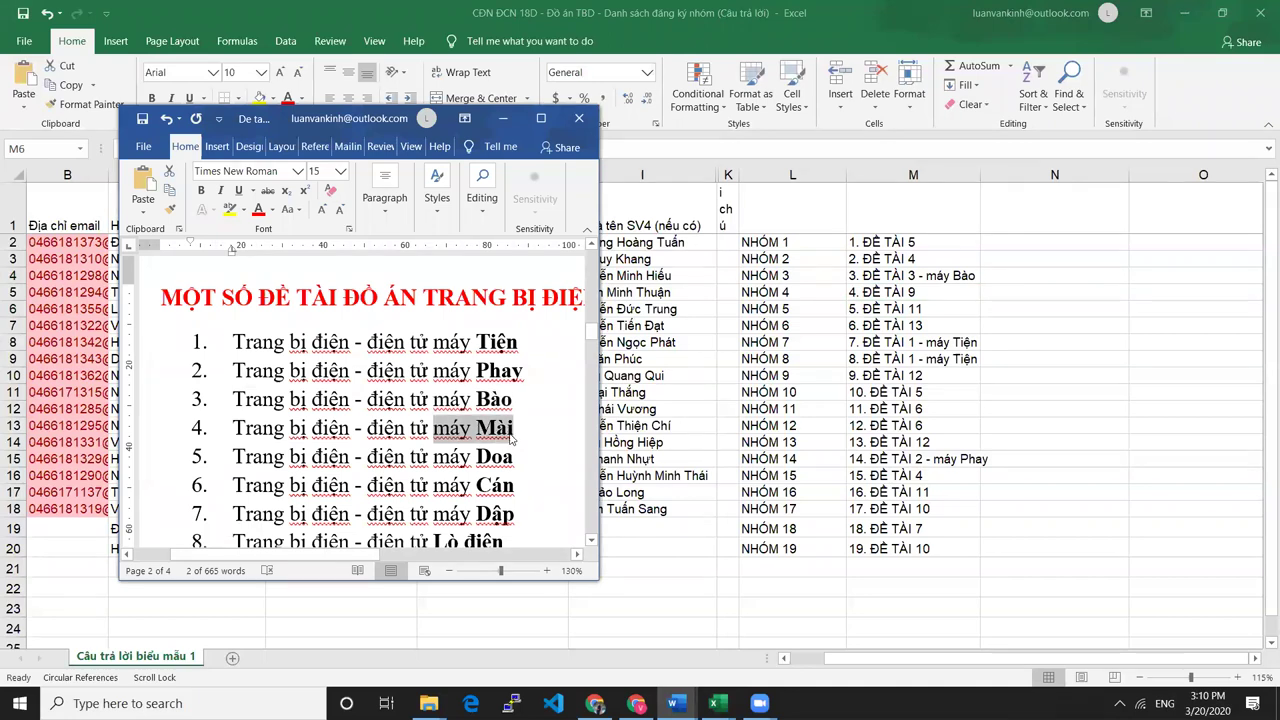
key("alt+Tab")
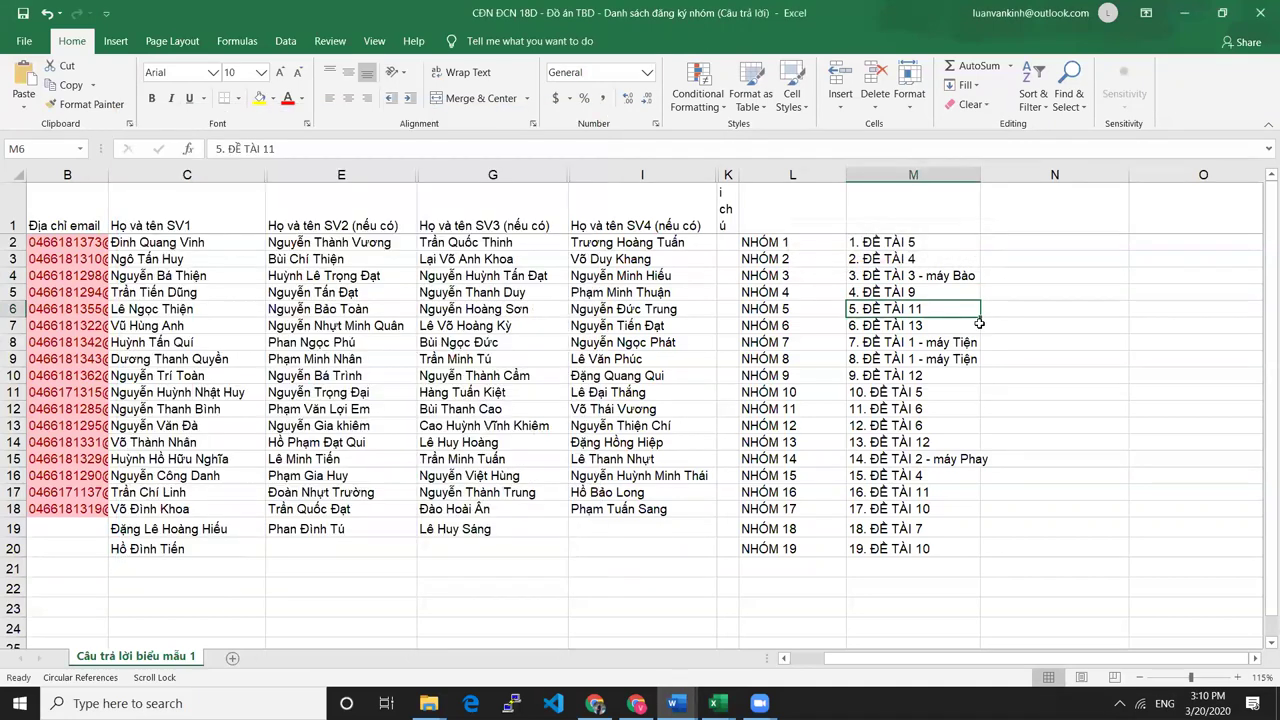
double_click(955, 259)
type("-")
key("ctrl+v")
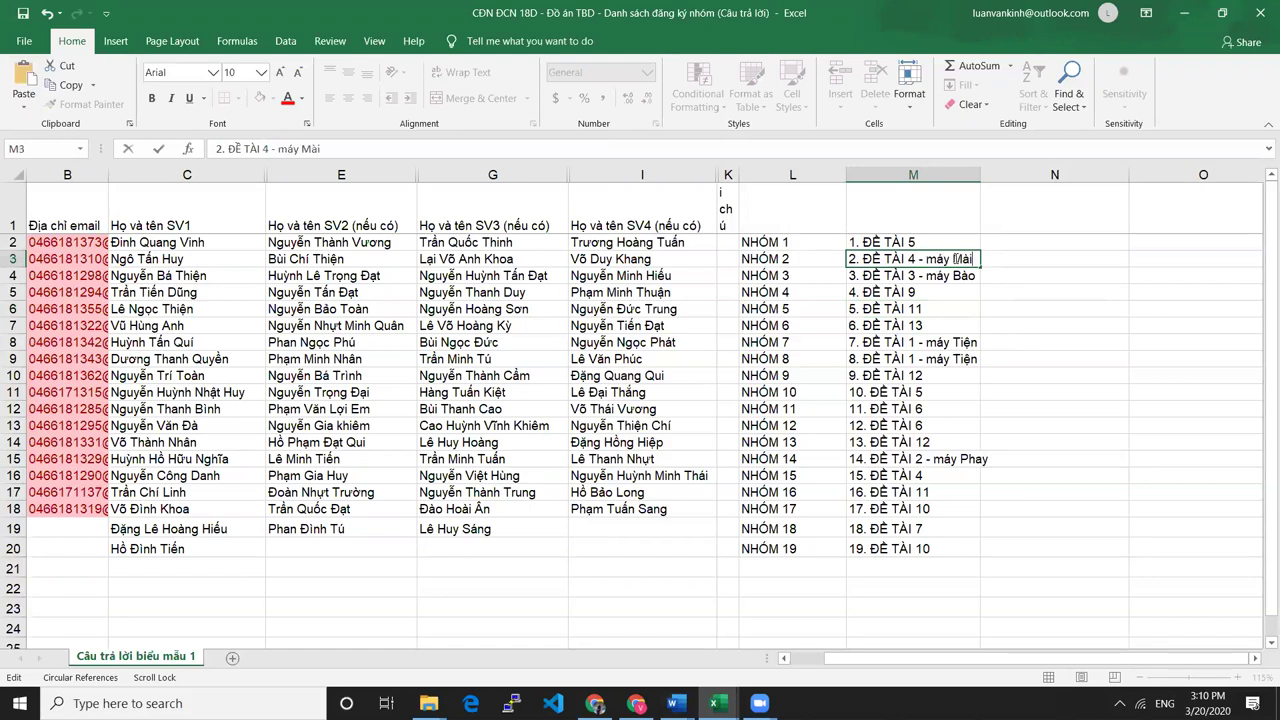
left_click(963, 332)
Add '- máy Doa' to group 1's topic in cell M2.
key("alt+Tab")
left_click_drag(436, 458, 517, 456)
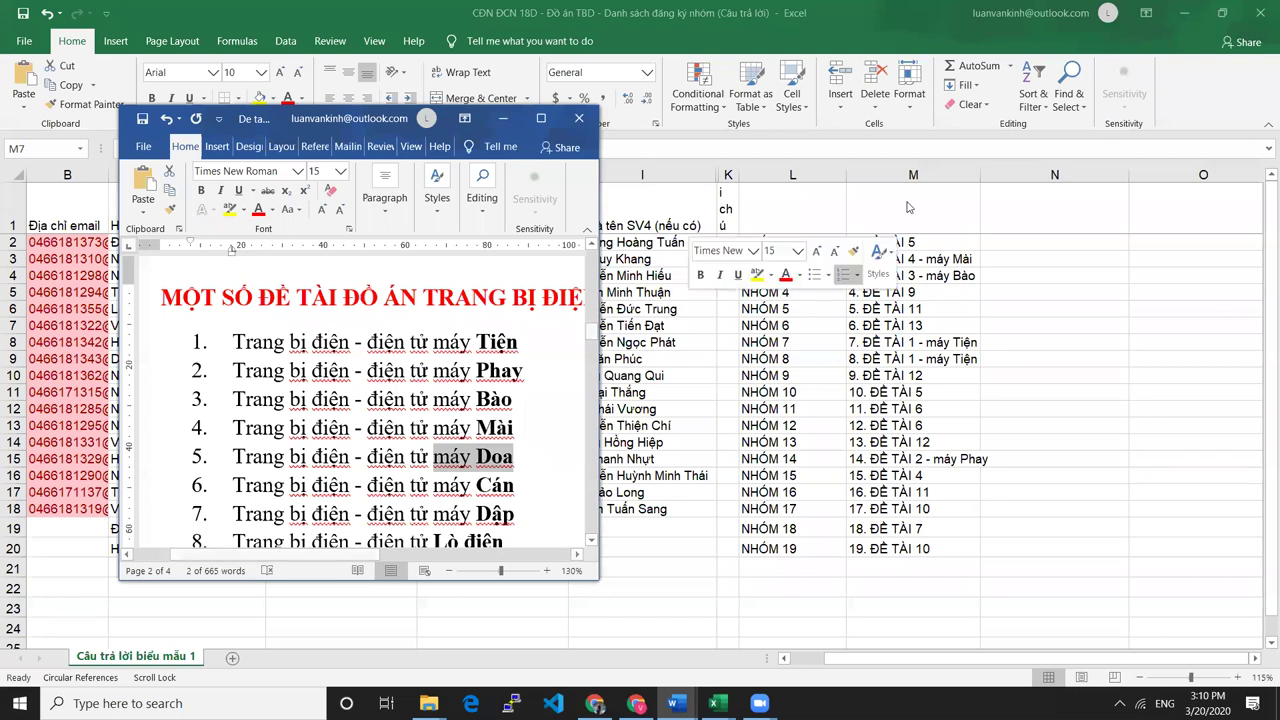
double_click(958, 242)
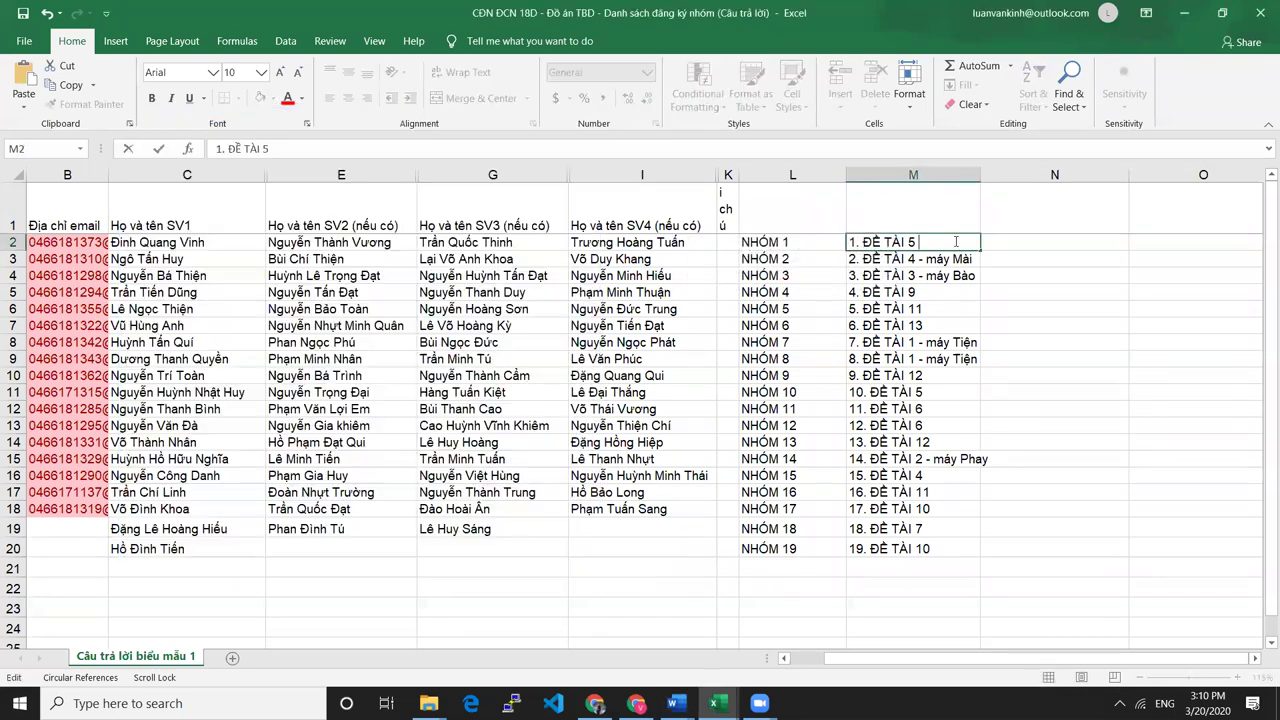
type("- máy Doa")
Append '- máy Cán' to the ĐỀ TÀI 6 topics in cells M12 and M13.
key("alt+Tab")
left_click(460, 488)
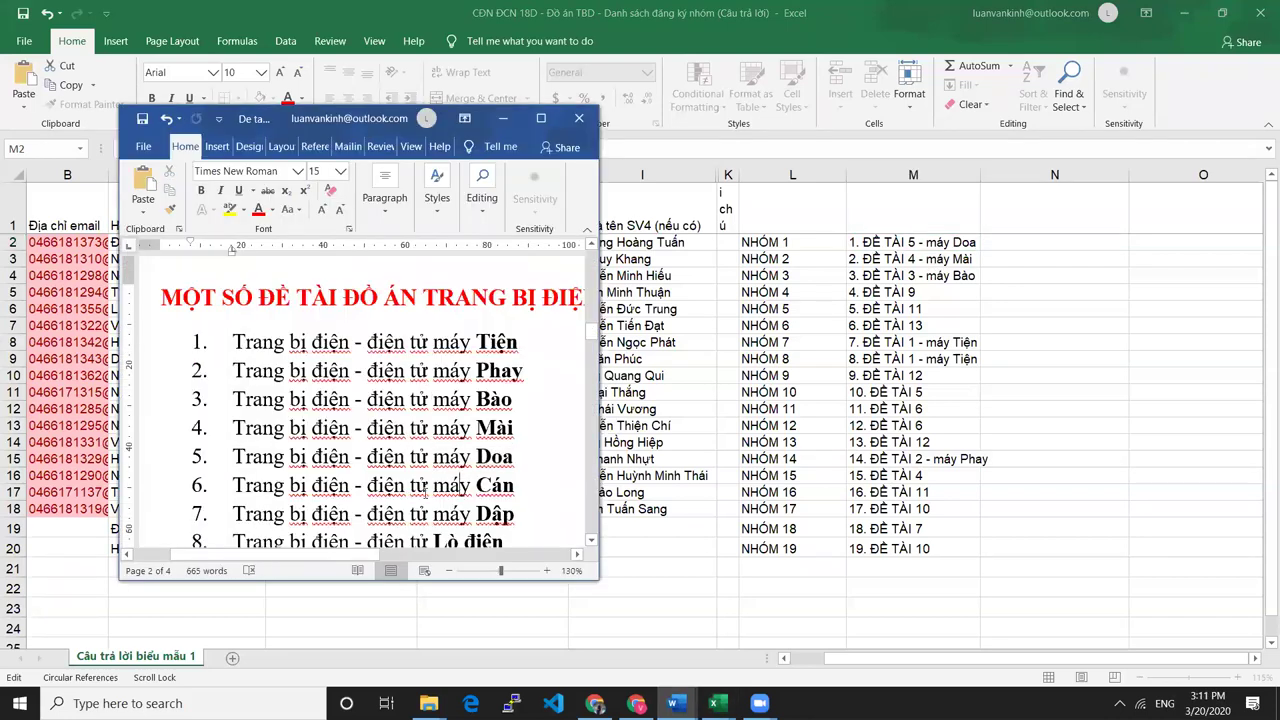
left_click_drag(432, 487, 512, 490)
key("ctrl+c")
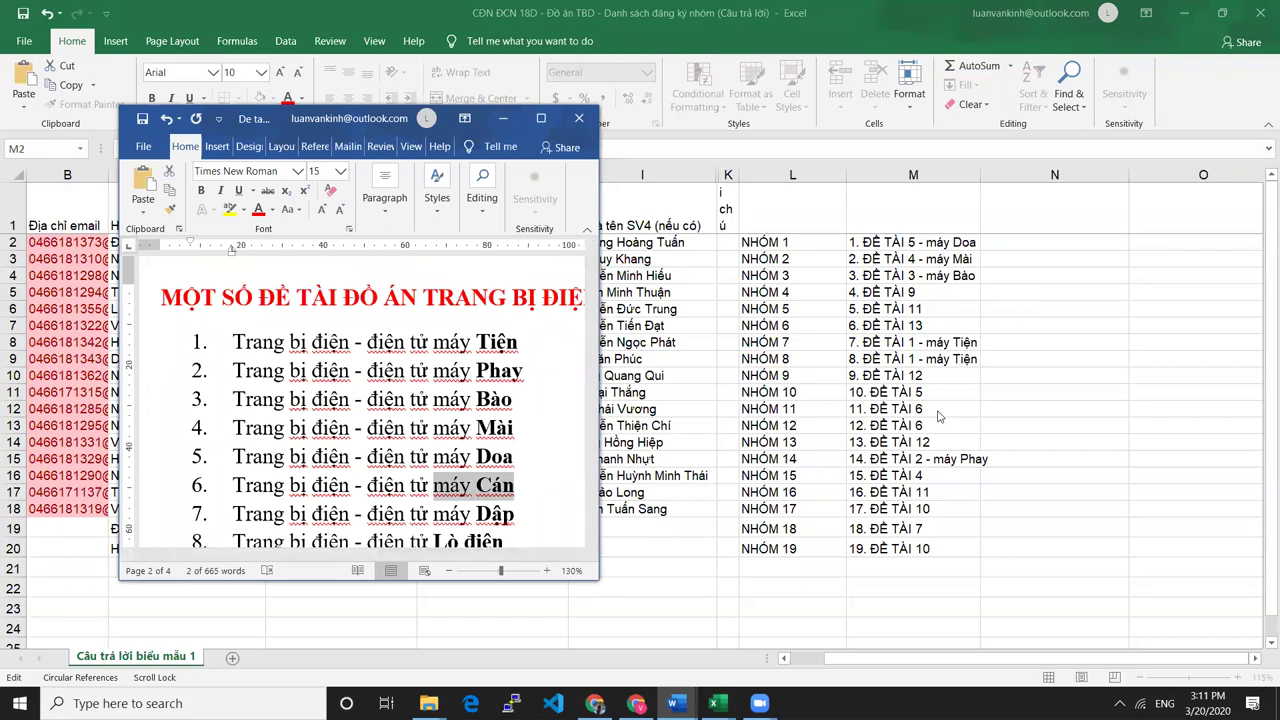
key("alt+Tab")
left_click(943, 411)
double_click(958, 409)
type("-")
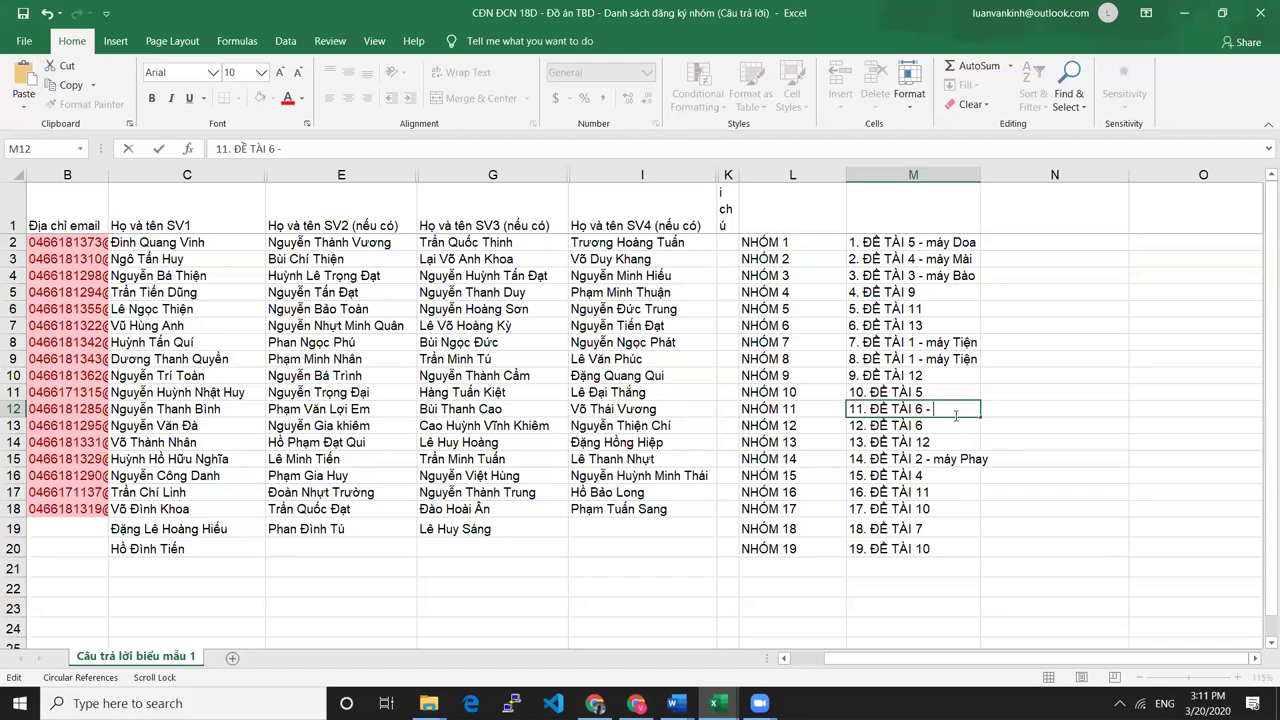
key("ctrl+v")
left_click(960, 428)
double_click(960, 428)
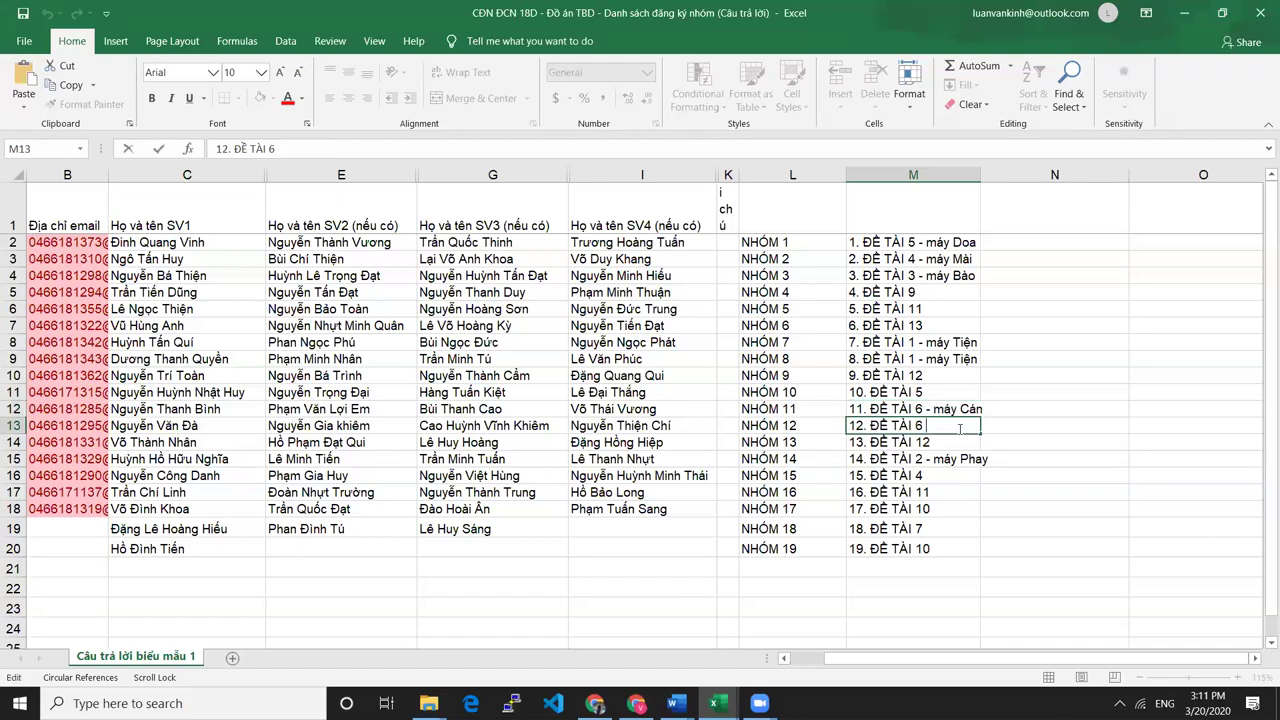
type("-")
key("ctrl+v")
left_click(958, 472)
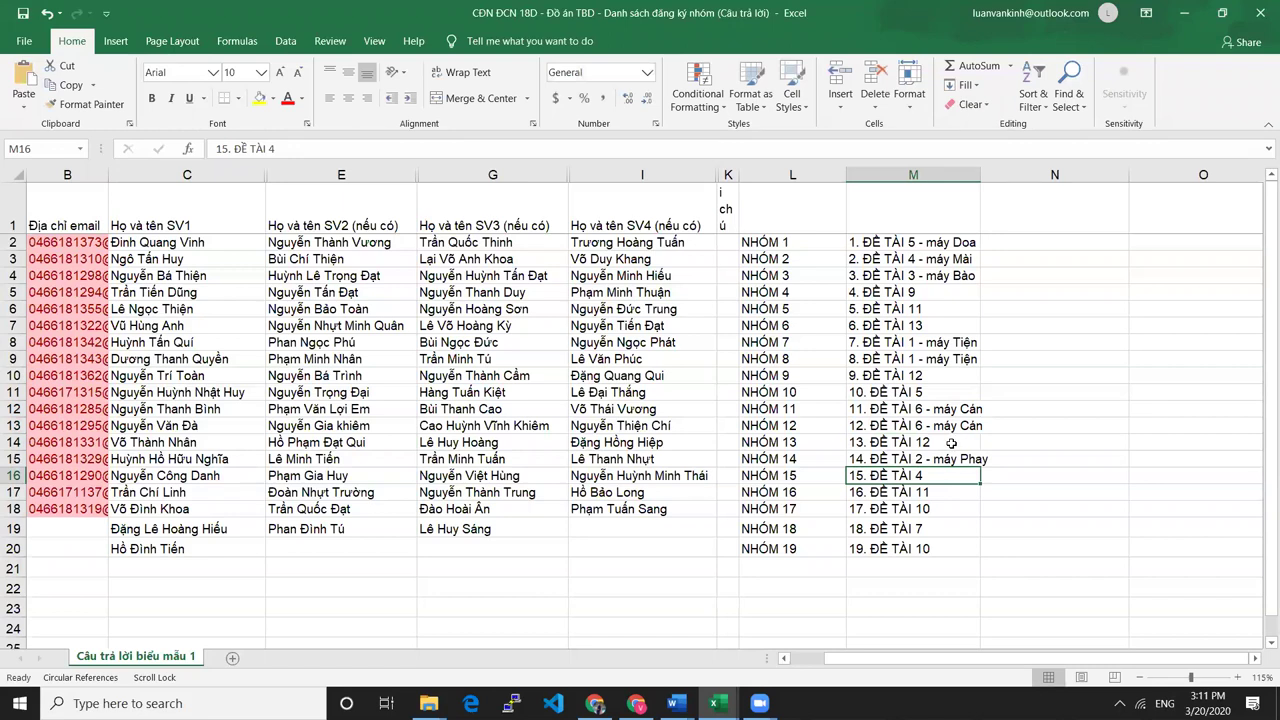
Select 'máy Dập' in Word item 7 and type '- máy Dập' after group 18's topic in M19.
key("alt+Tab")
scroll(536, 455, "down", 1)
scroll(536, 455, "down", 2)
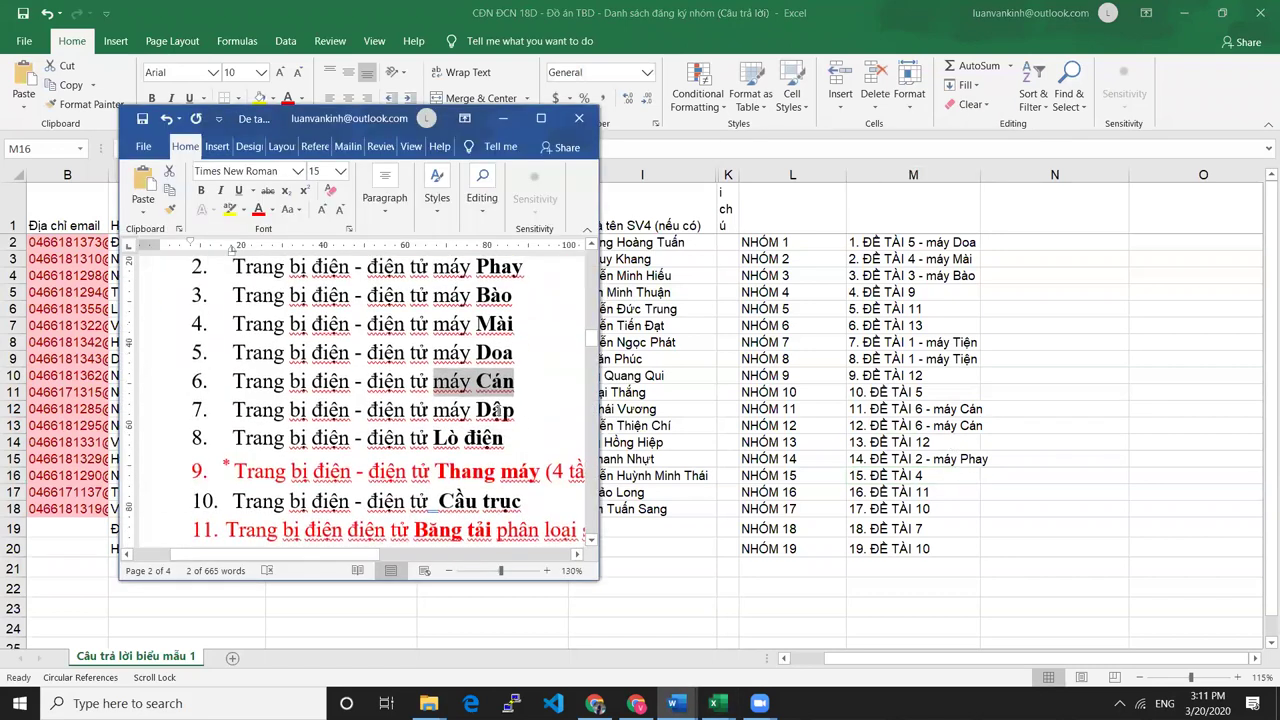
left_click_drag(436, 410, 515, 413)
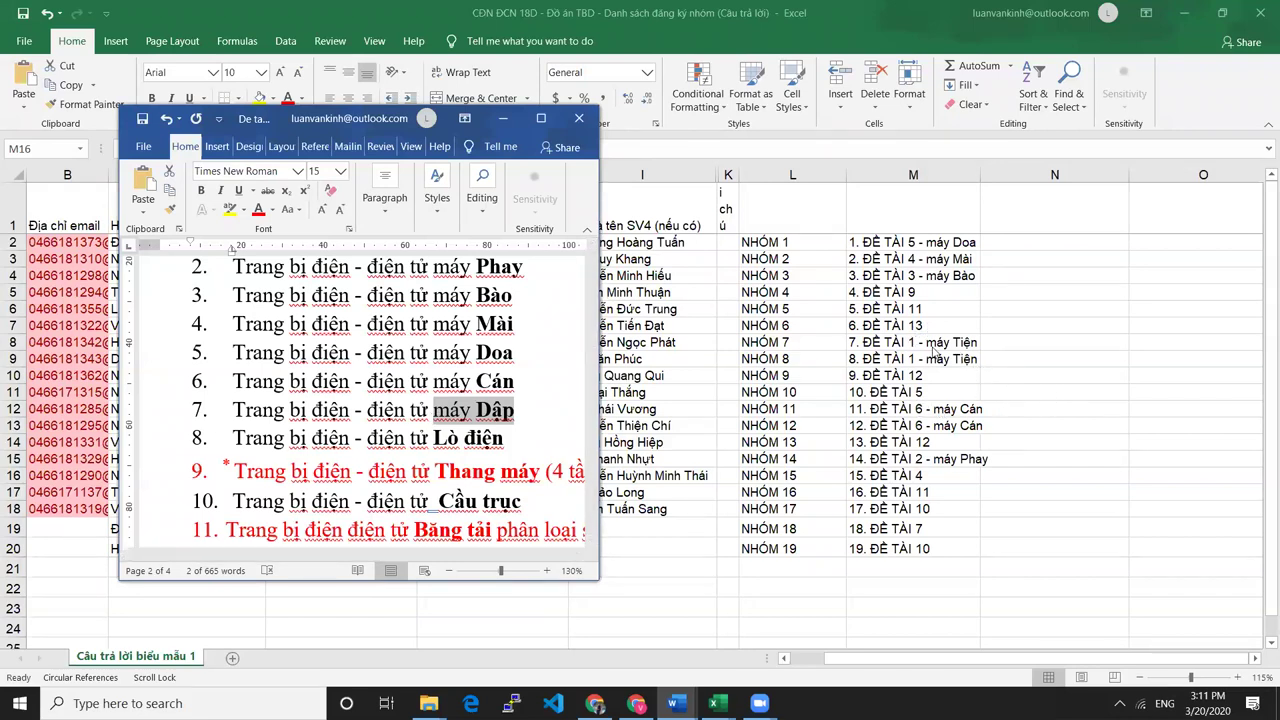
left_click(955, 535)
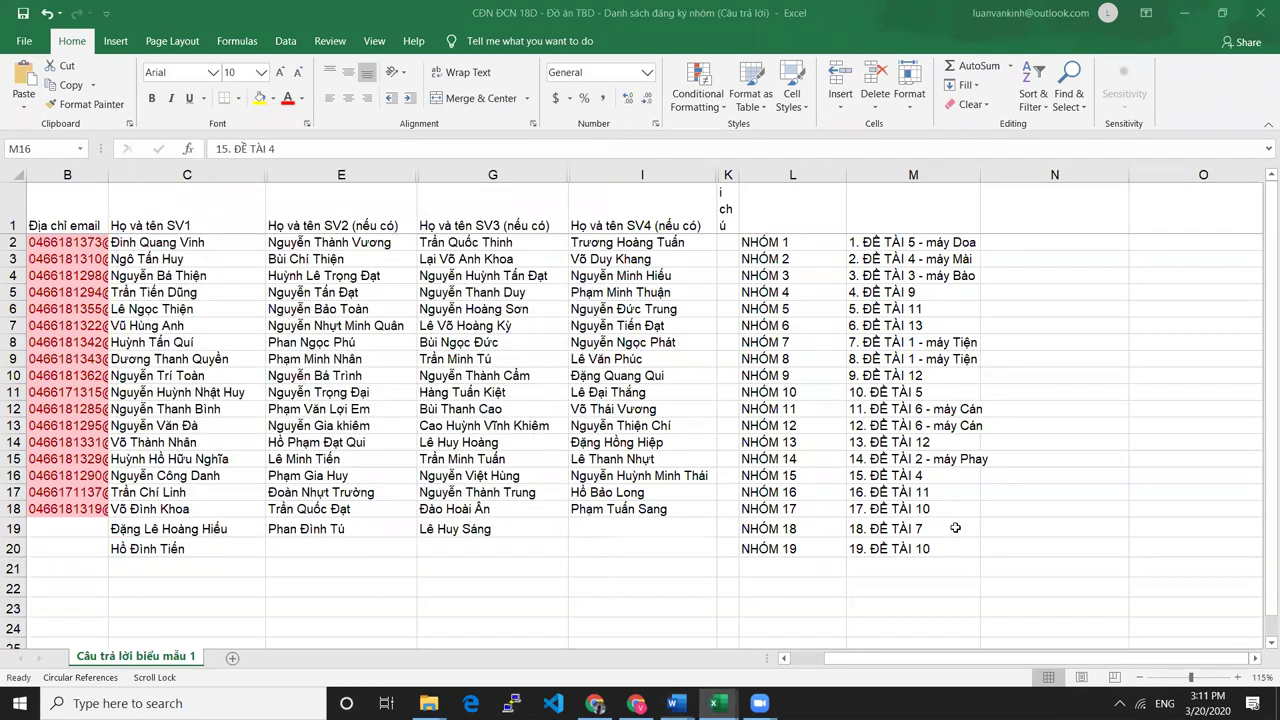
left_click(958, 528)
double_click(958, 528)
type("-")
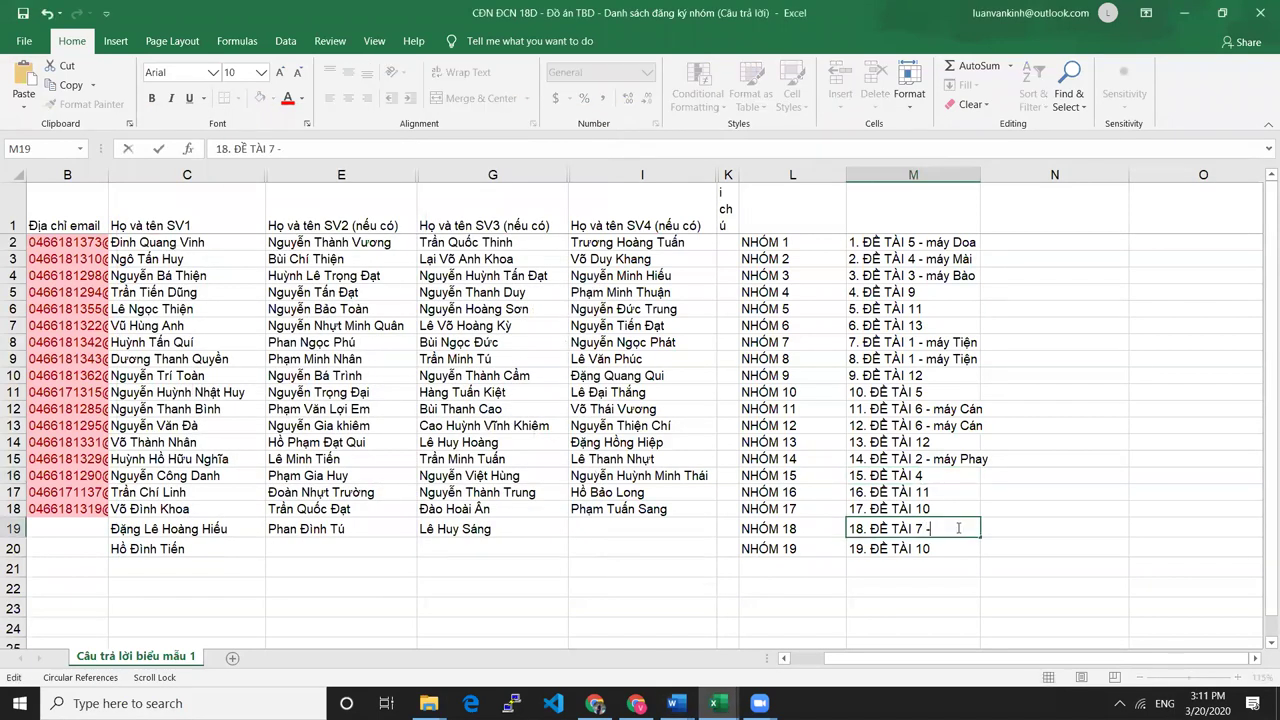
type(" máy Dập")
key("Return")
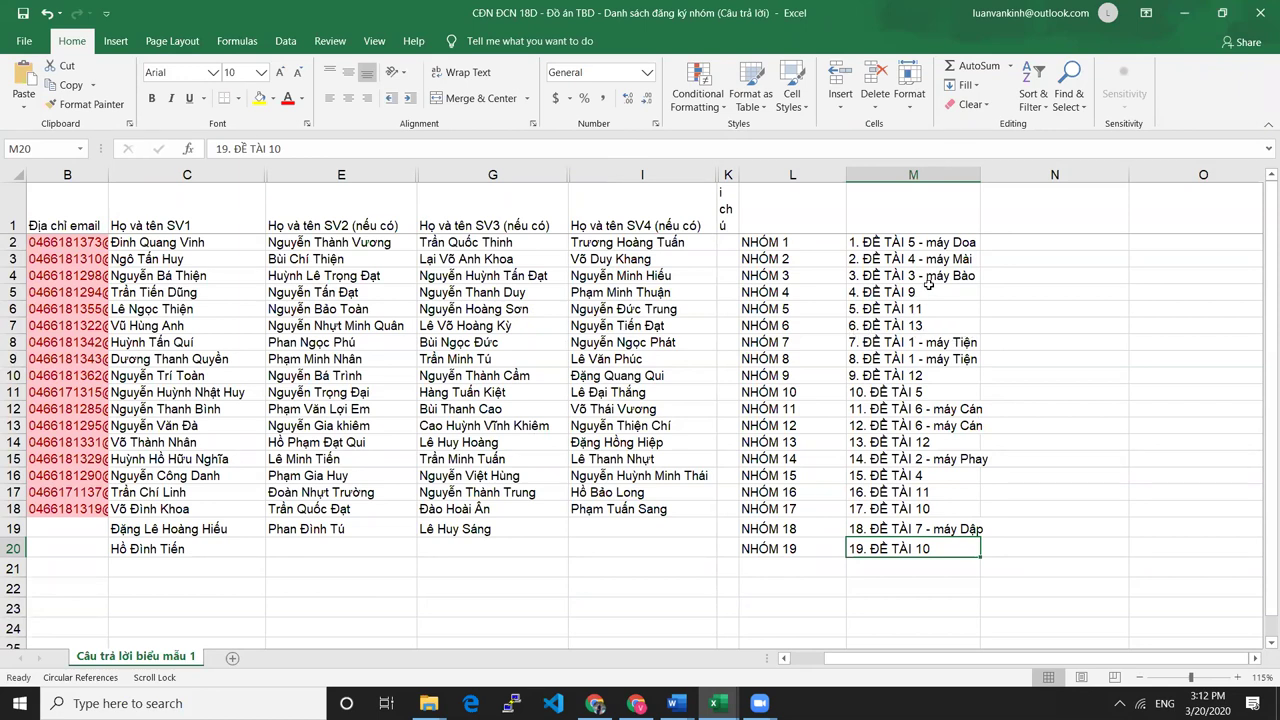
key("alt+Tab")
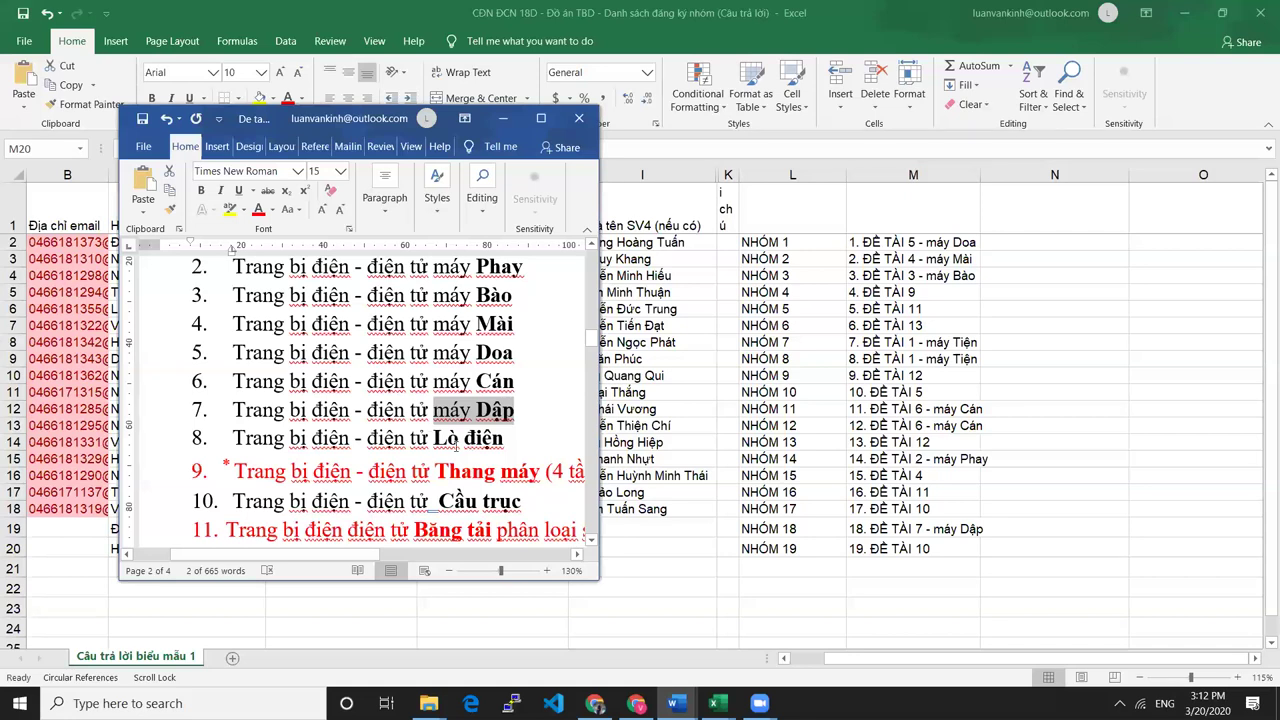
Rewrite group 4's topic in cell M5 as '4. ĐỀ TÀI 9 - Thang máy'.
left_click_drag(434, 440, 507, 440)
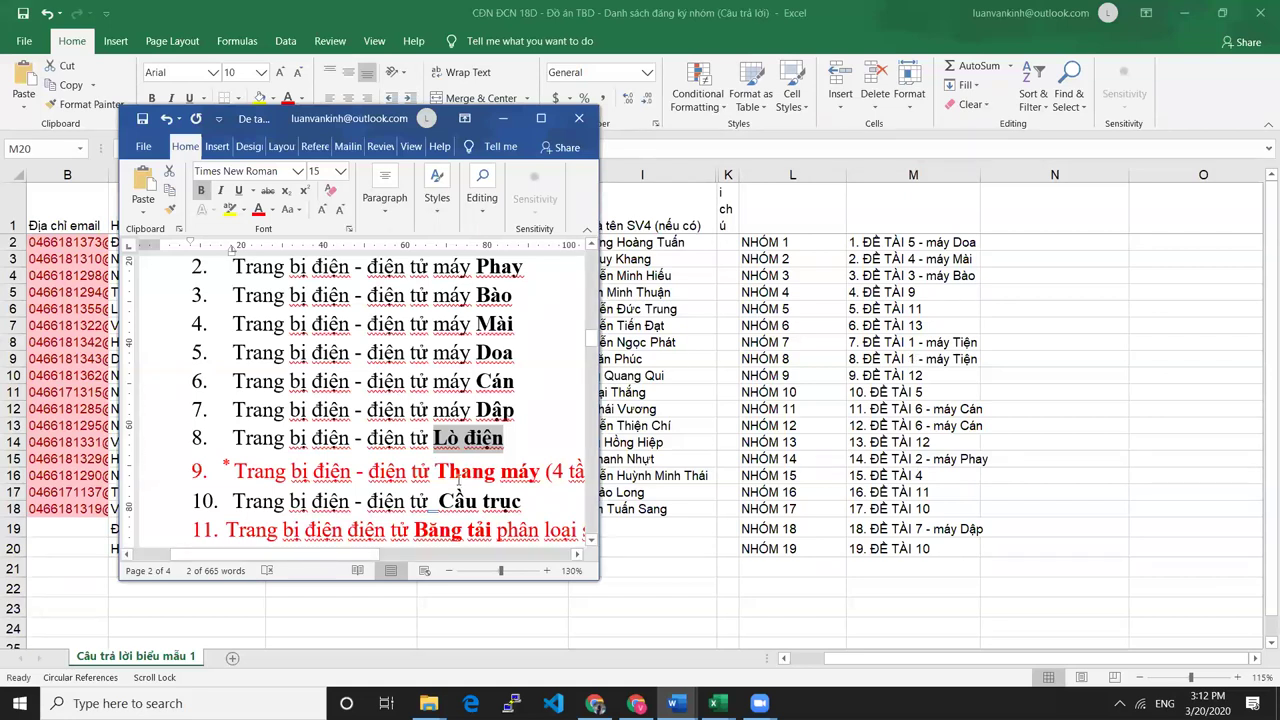
left_click_drag(438, 478, 545, 480)
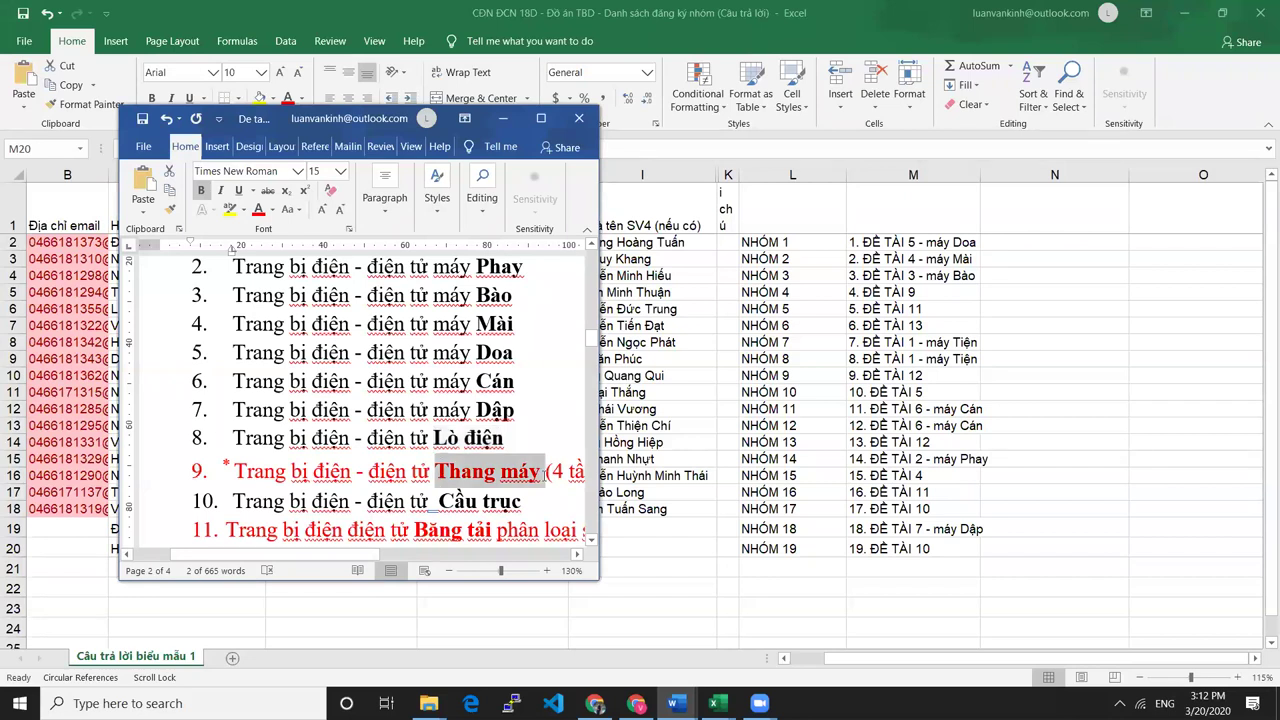
left_click(955, 291)
key("BackSpace")
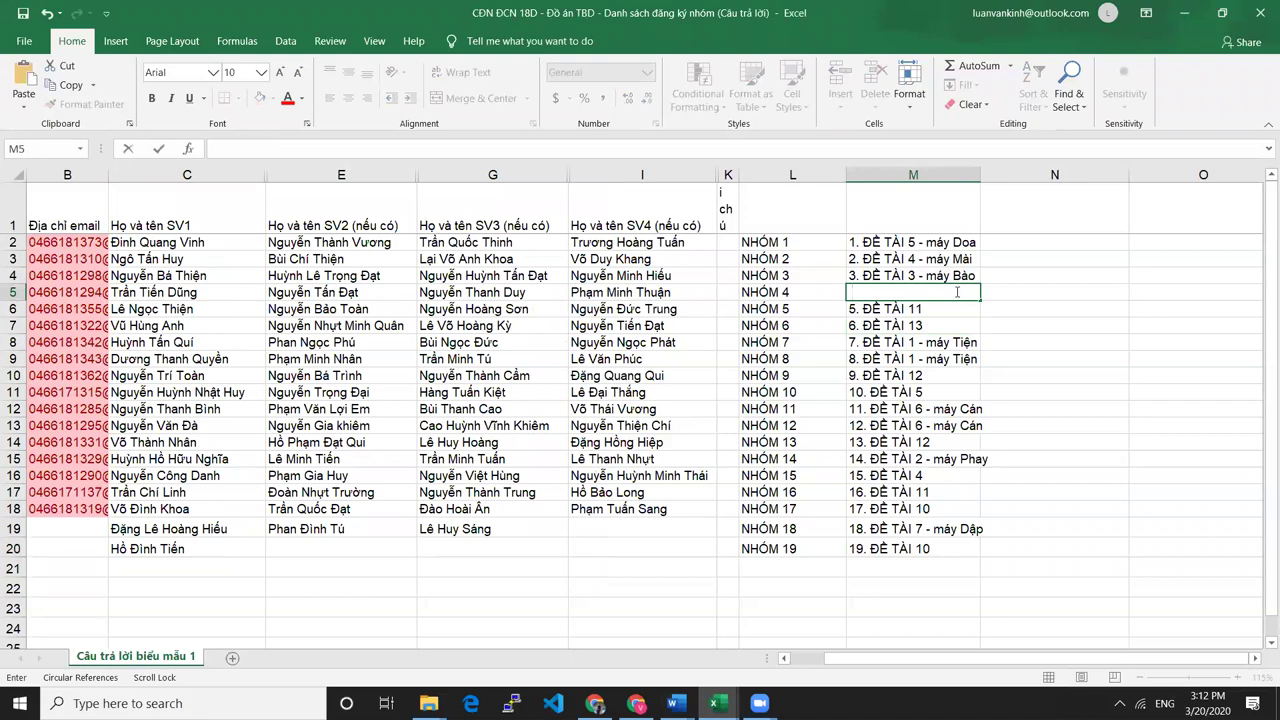
type("4. ĐỀ TÀI 9")
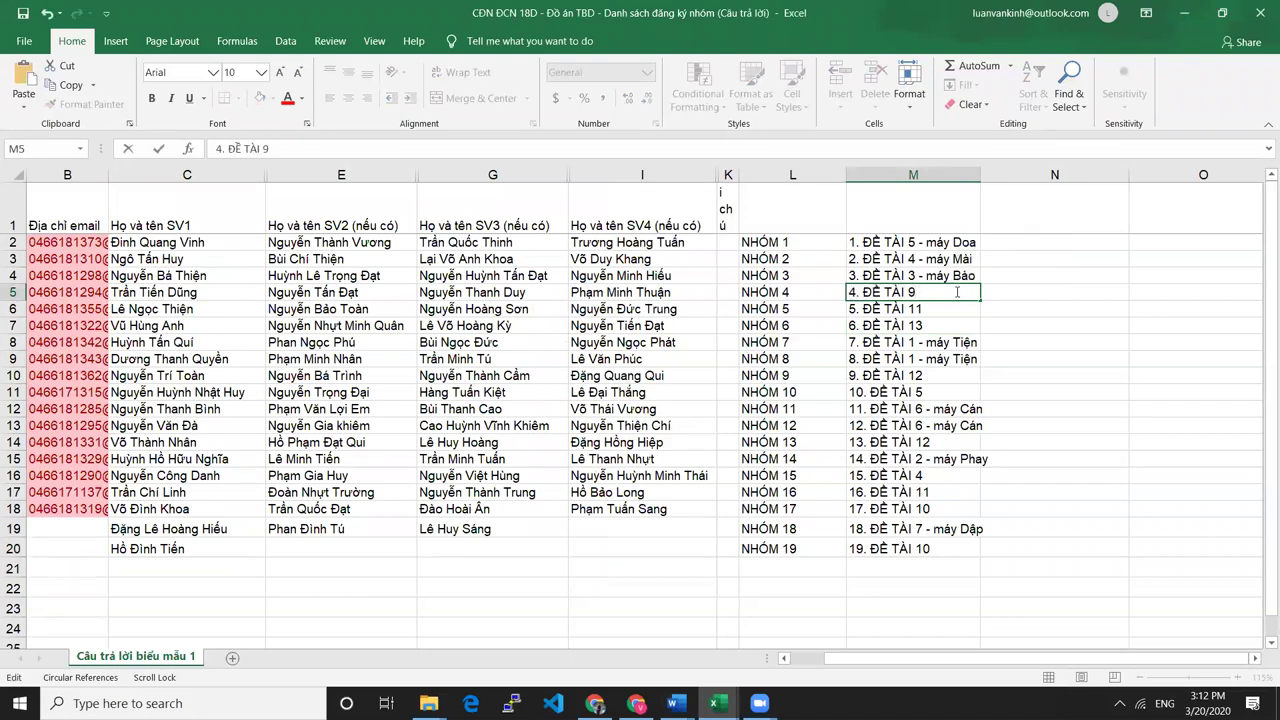
type(" - Thang máy")
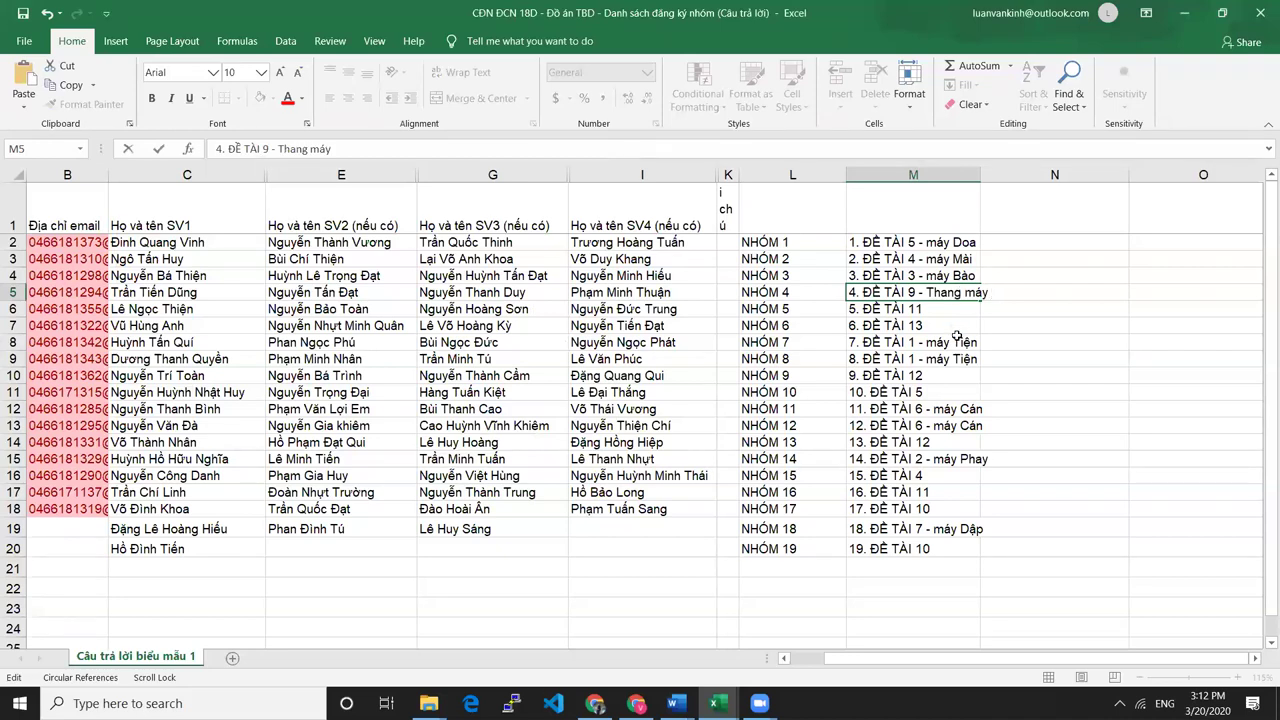
left_click(985, 322)
left_click(950, 324)
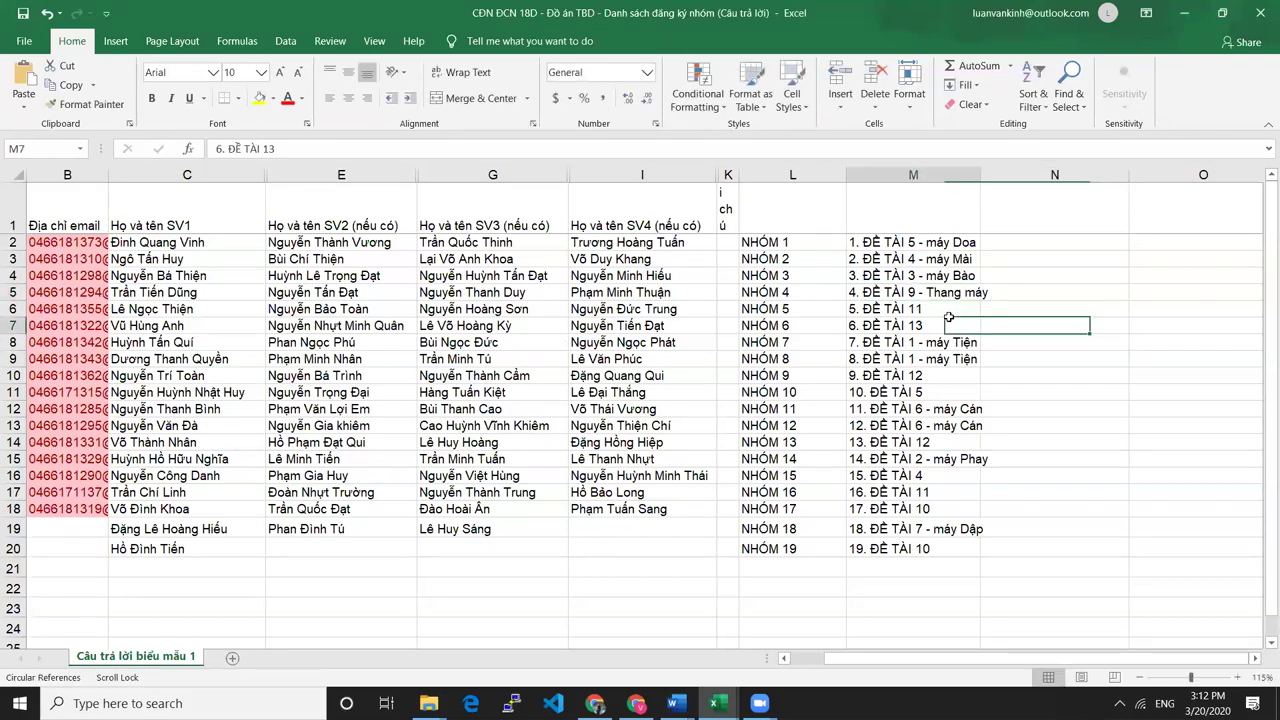
Add '- Cầu trục' to the ĐỀ TÀI 10 topics in cells M20 and M18.
key("alt+Tab")
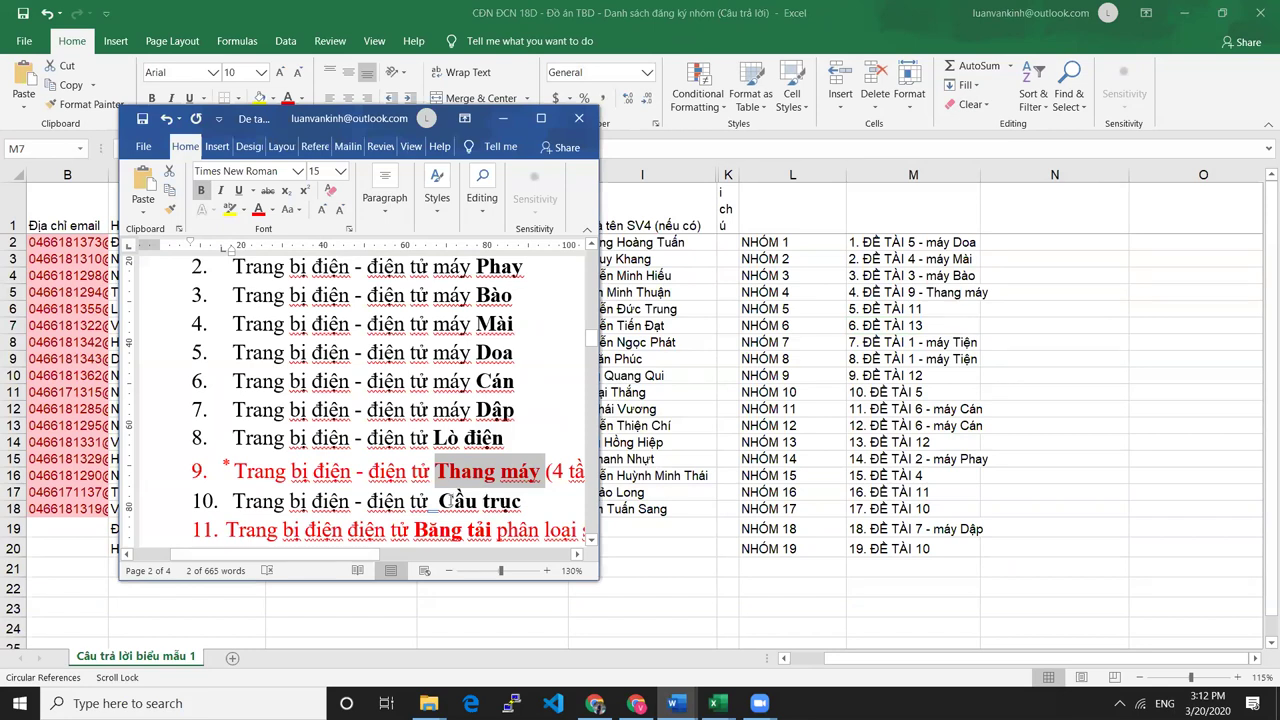
left_click_drag(521, 502, 439, 502)
key("ctrl+c")
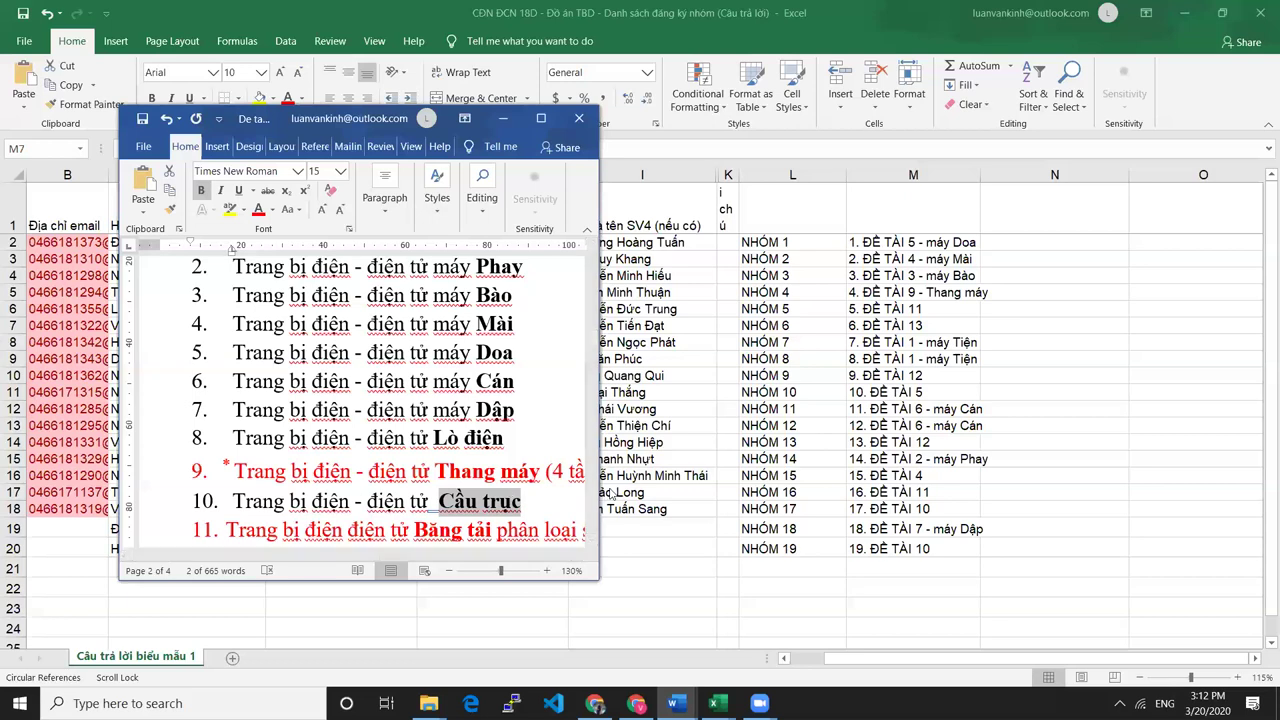
double_click(954, 546)
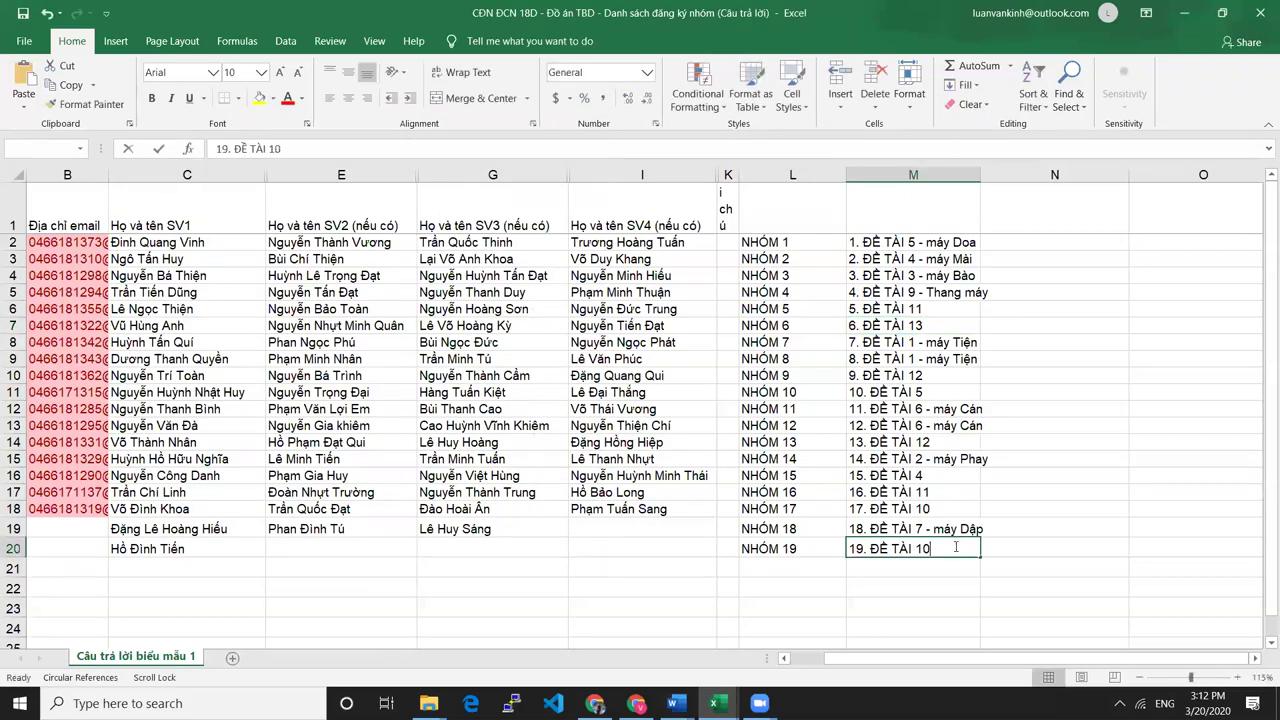
type("Cầu trục")
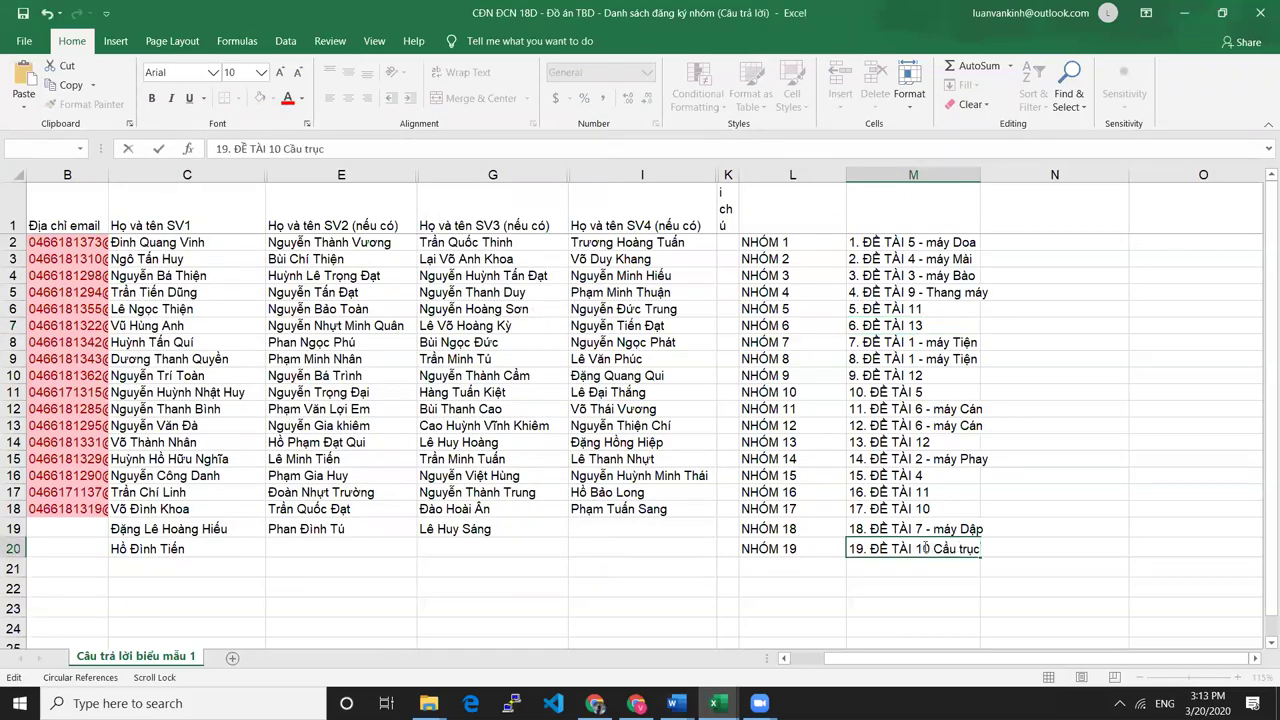
left_click(934, 548)
type("-")
double_click(978, 508)
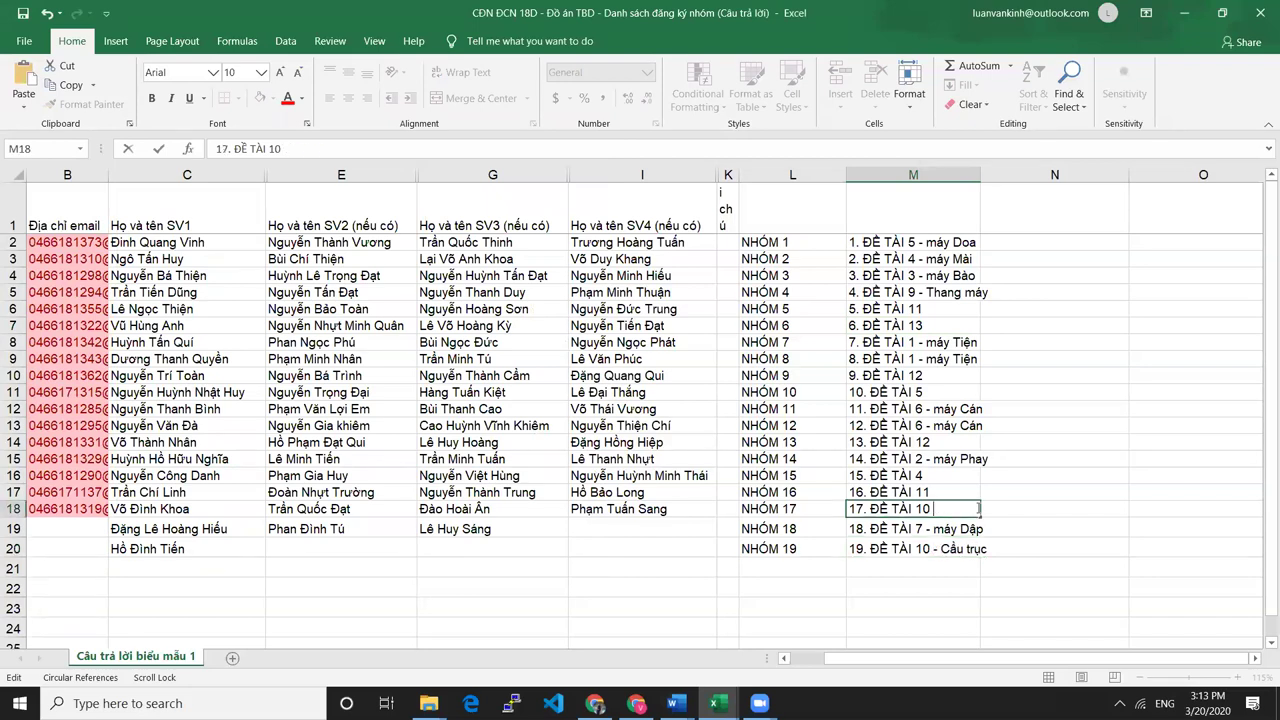
type("-")
key("ctrl+v")
key("alt+Tab")
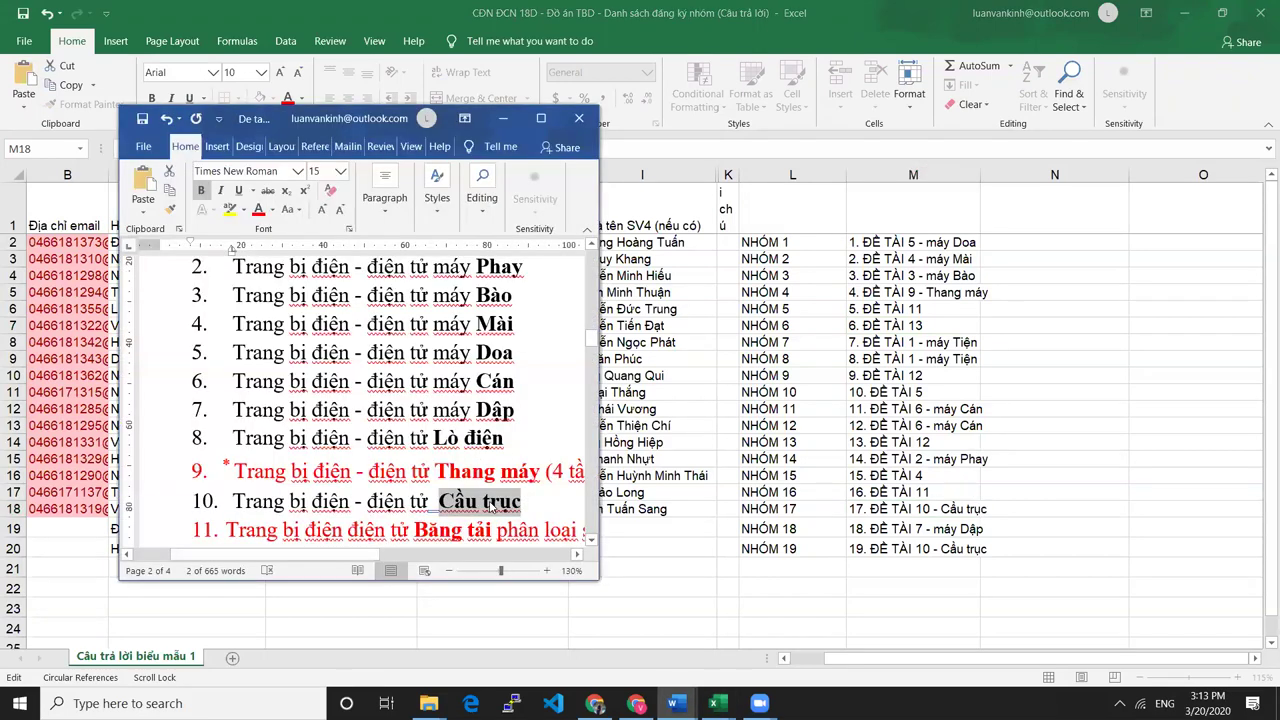
Copy a conveyor topic name from the Word list and paste it into group 13's cell M14.
scroll(491, 508, "down", 1)
left_click_drag(414, 478, 580, 480)
key("ctrl+c")
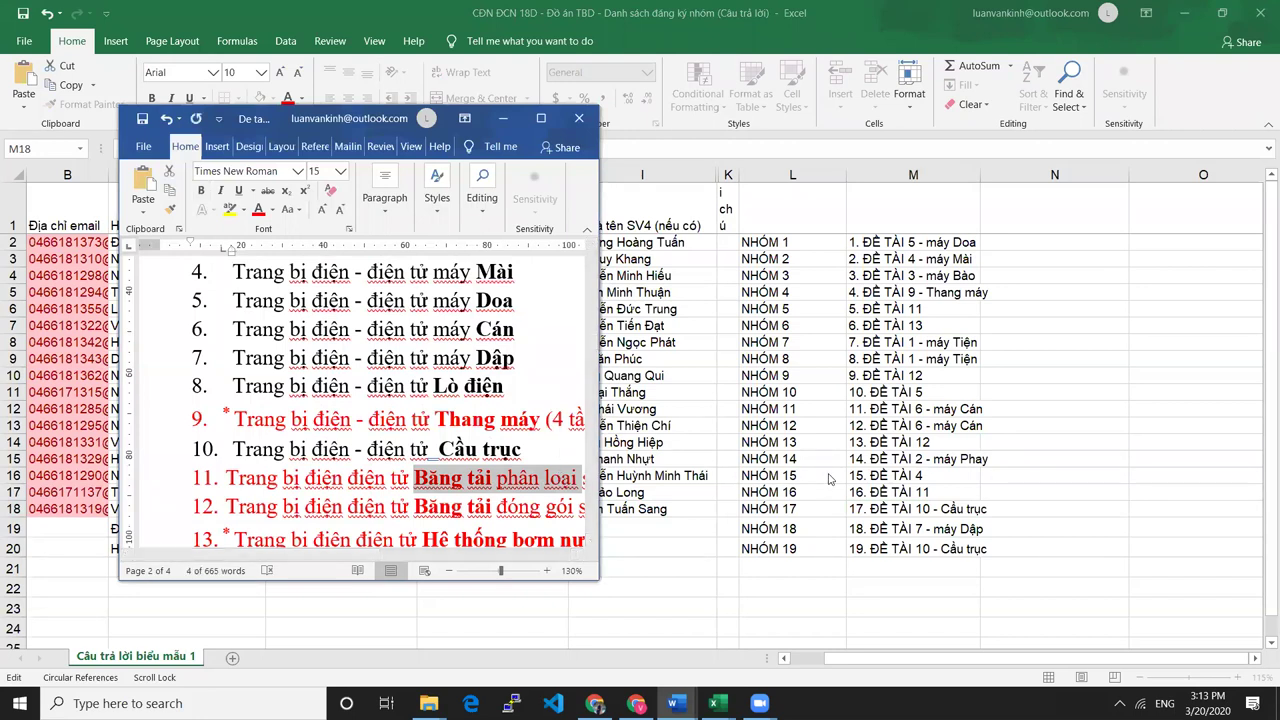
key("alt+Tab")
left_click(950, 442)
type("- Băng tải phân loại")
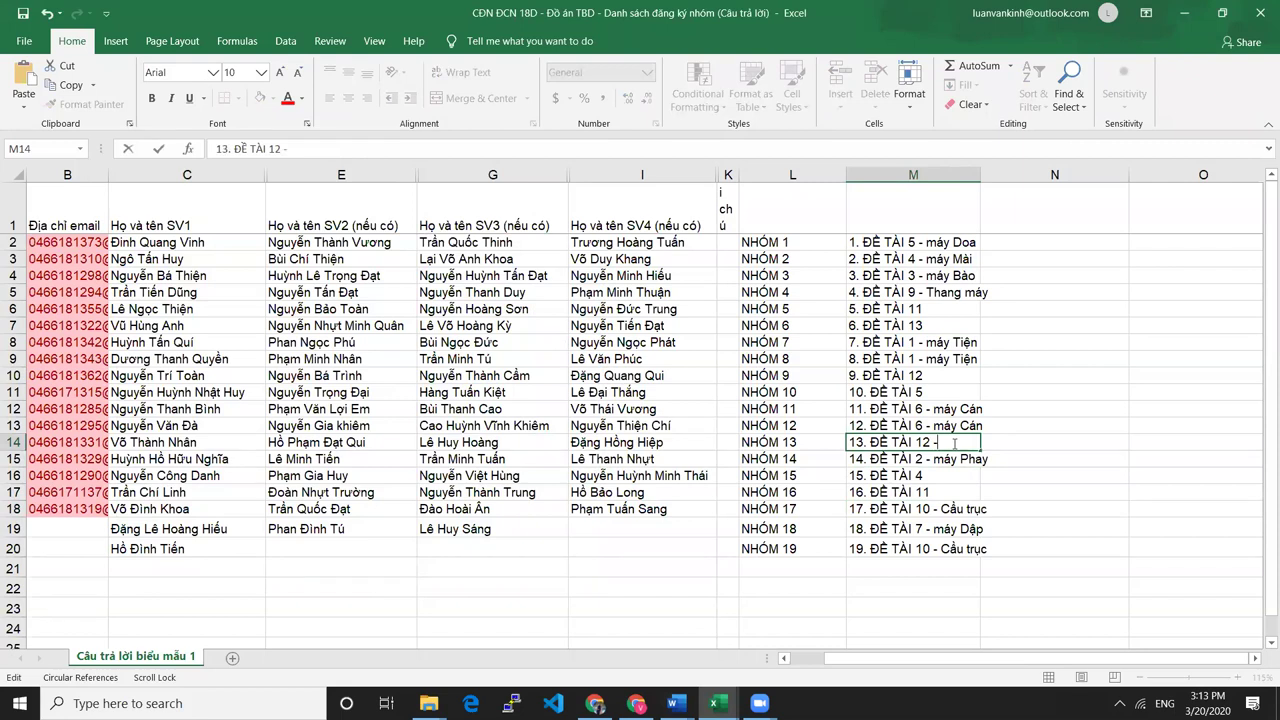
key("ctrl+v")
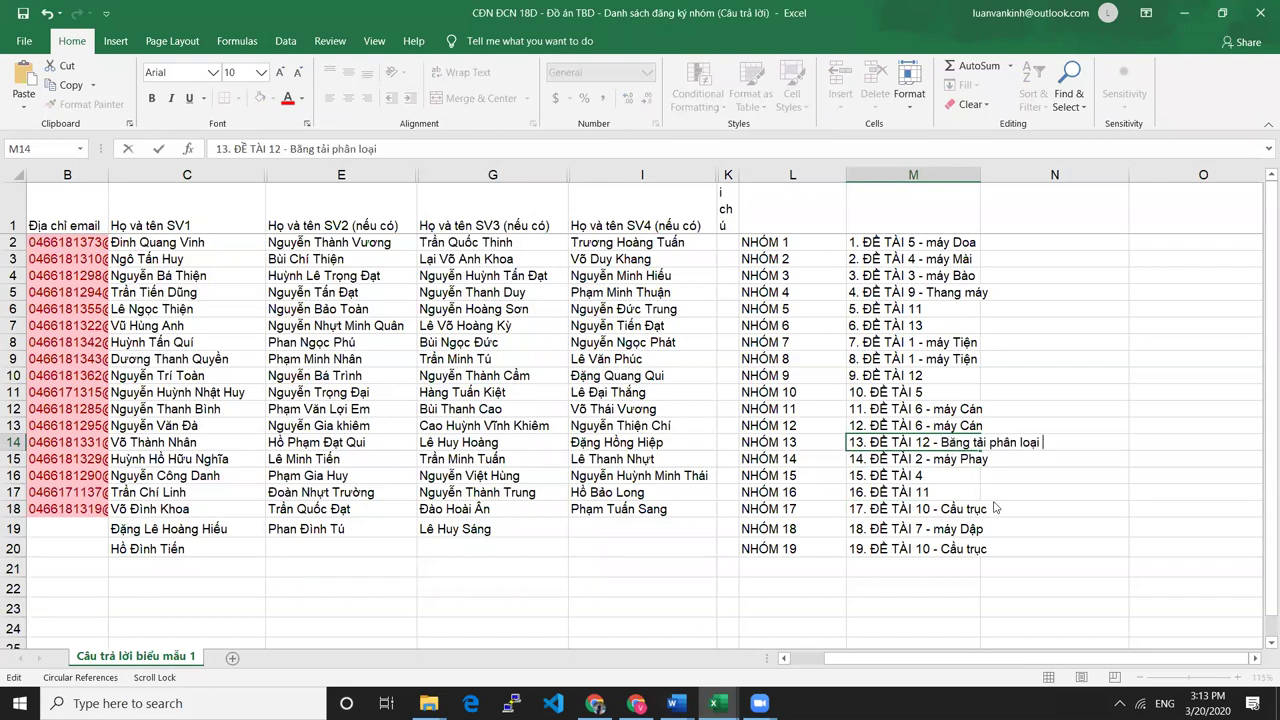
Copy 'Băng tải đóng gói' from Word and undo the 'Băng tải phân loại' paste in M14.
key("alt+Tab")
left_click_drag(414, 507, 582, 507)
key("ctrl+c")
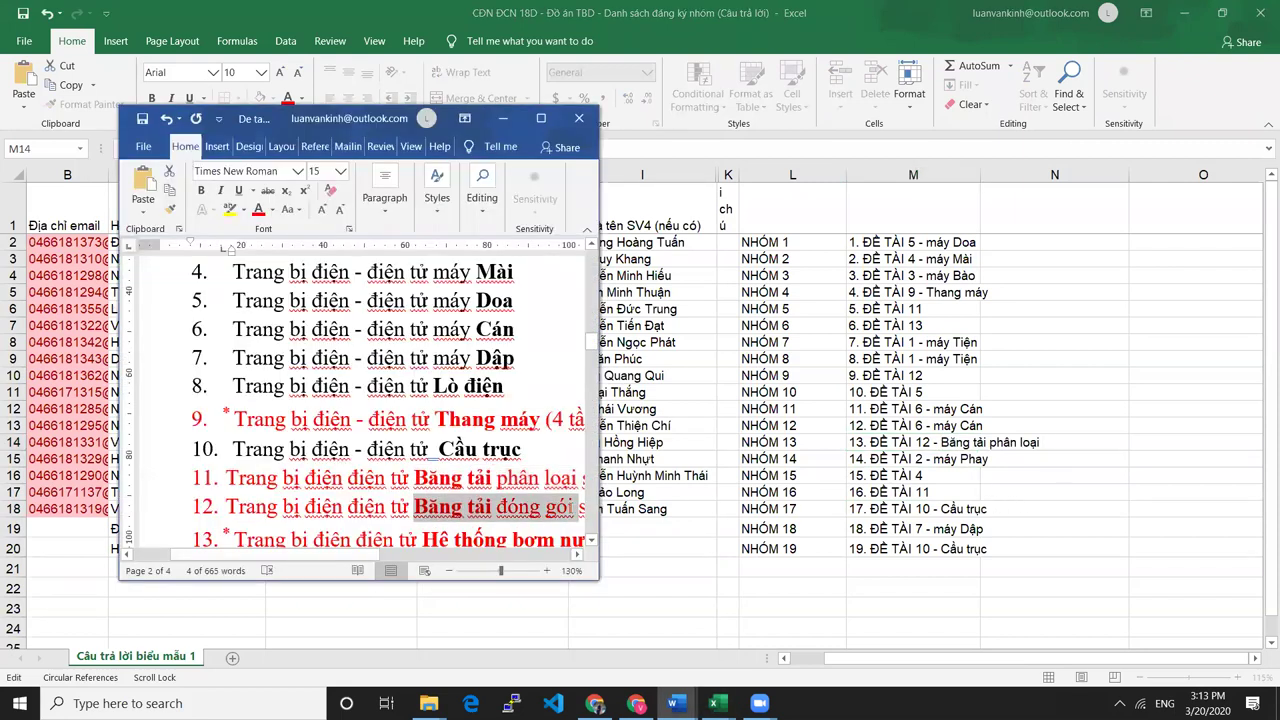
left_click(937, 383)
double_click(937, 380)
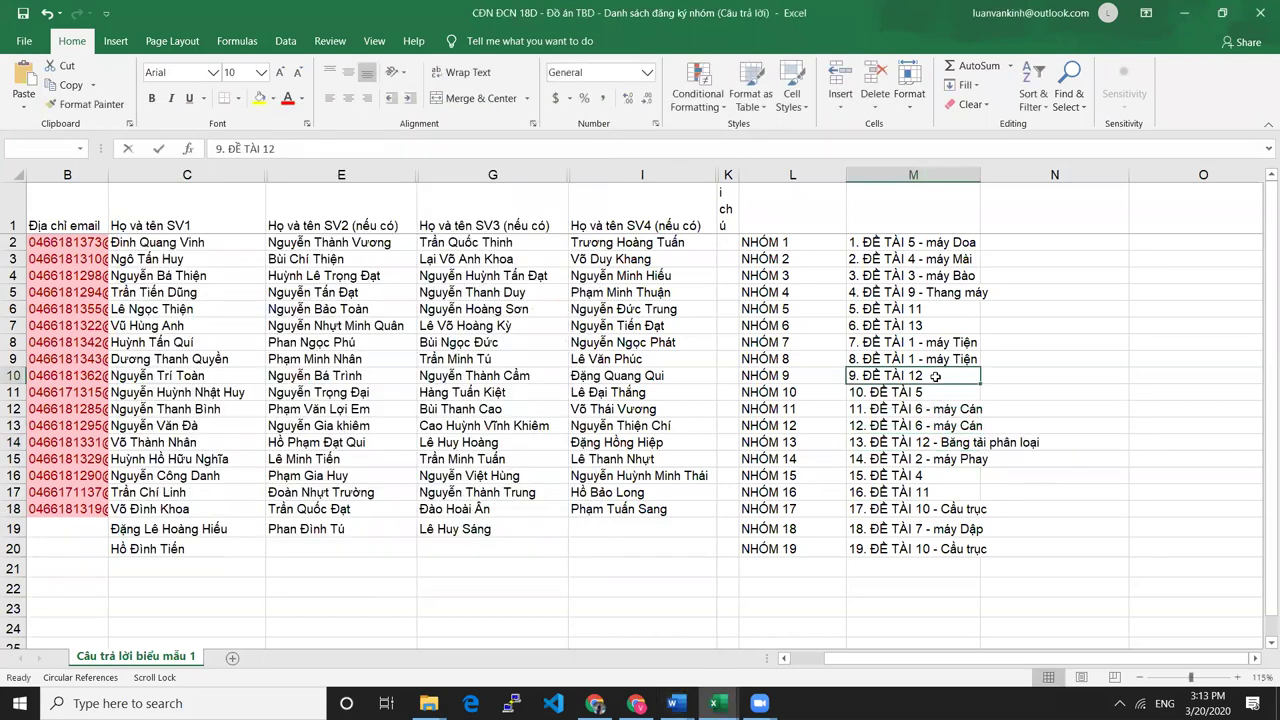
key("alt+Tab")
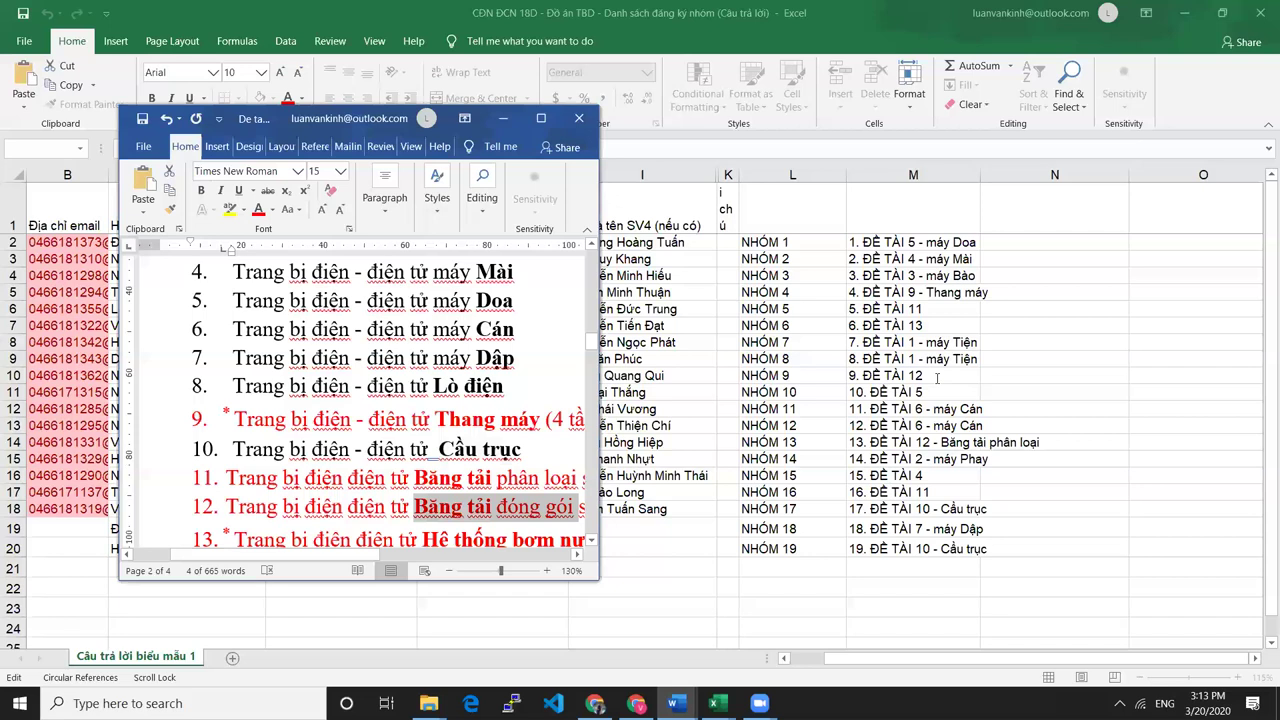
left_click(945, 379)
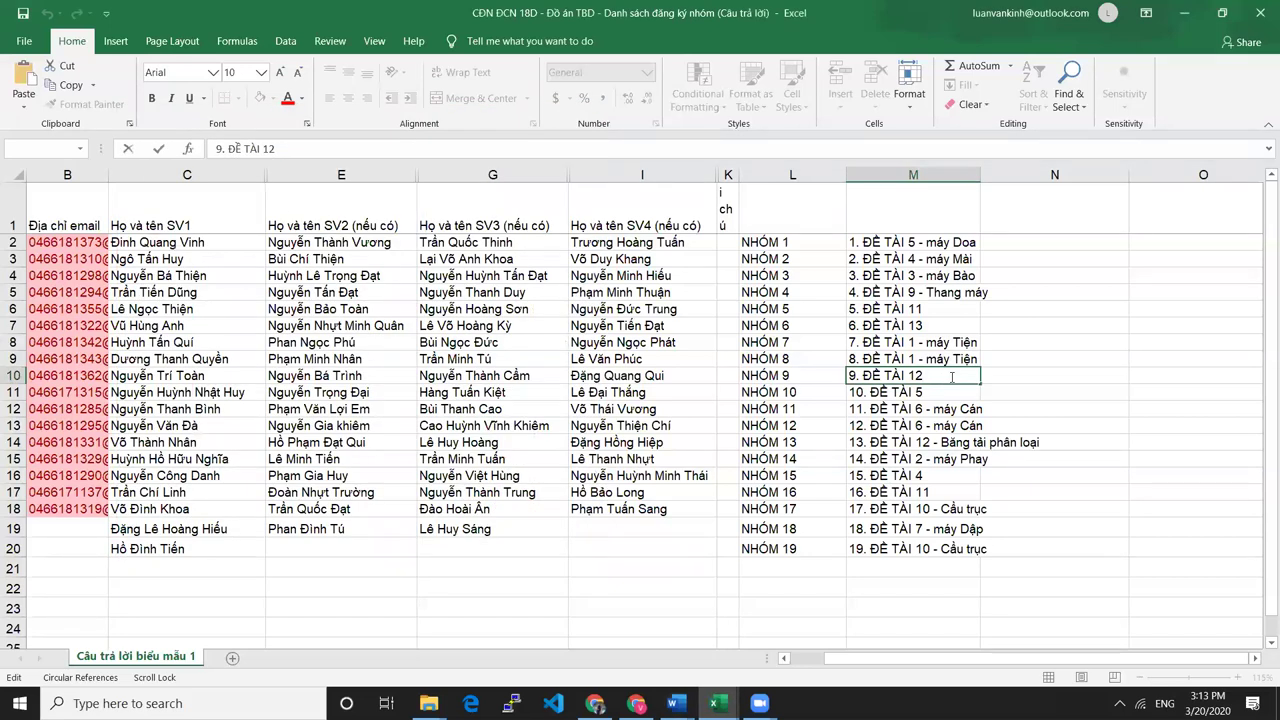
key("alt+Tab")
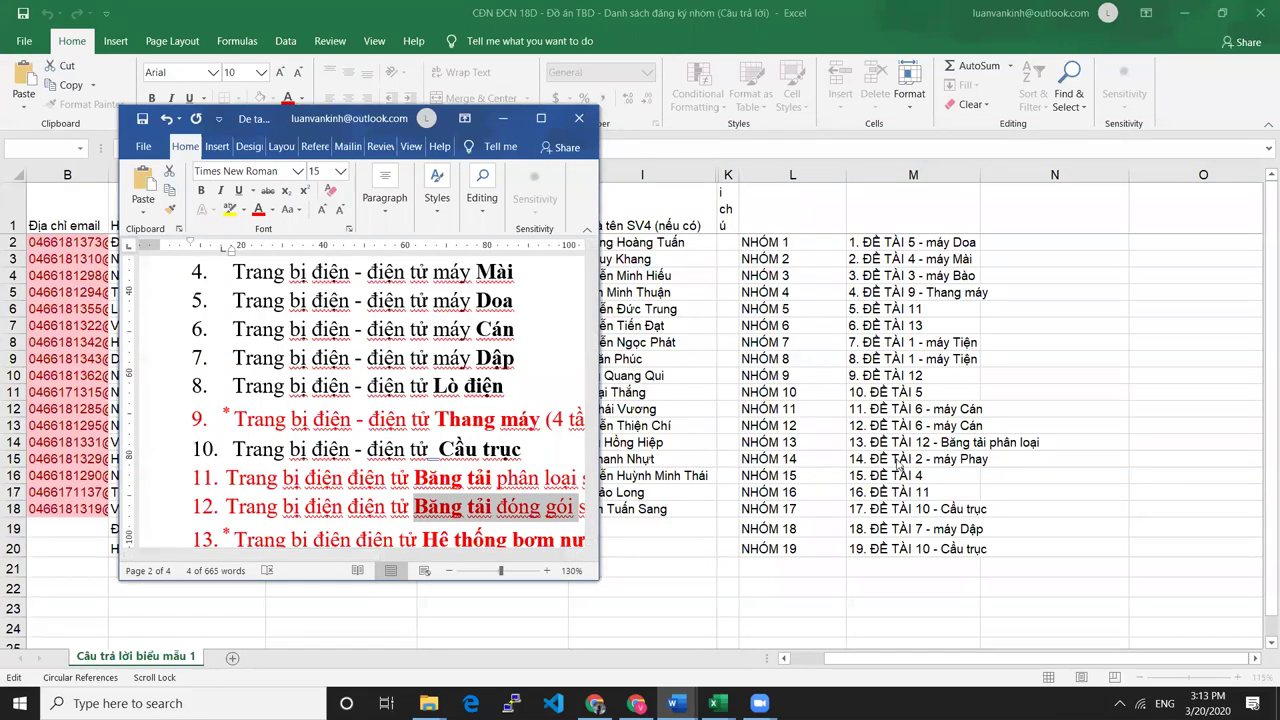
key("alt+Tab")
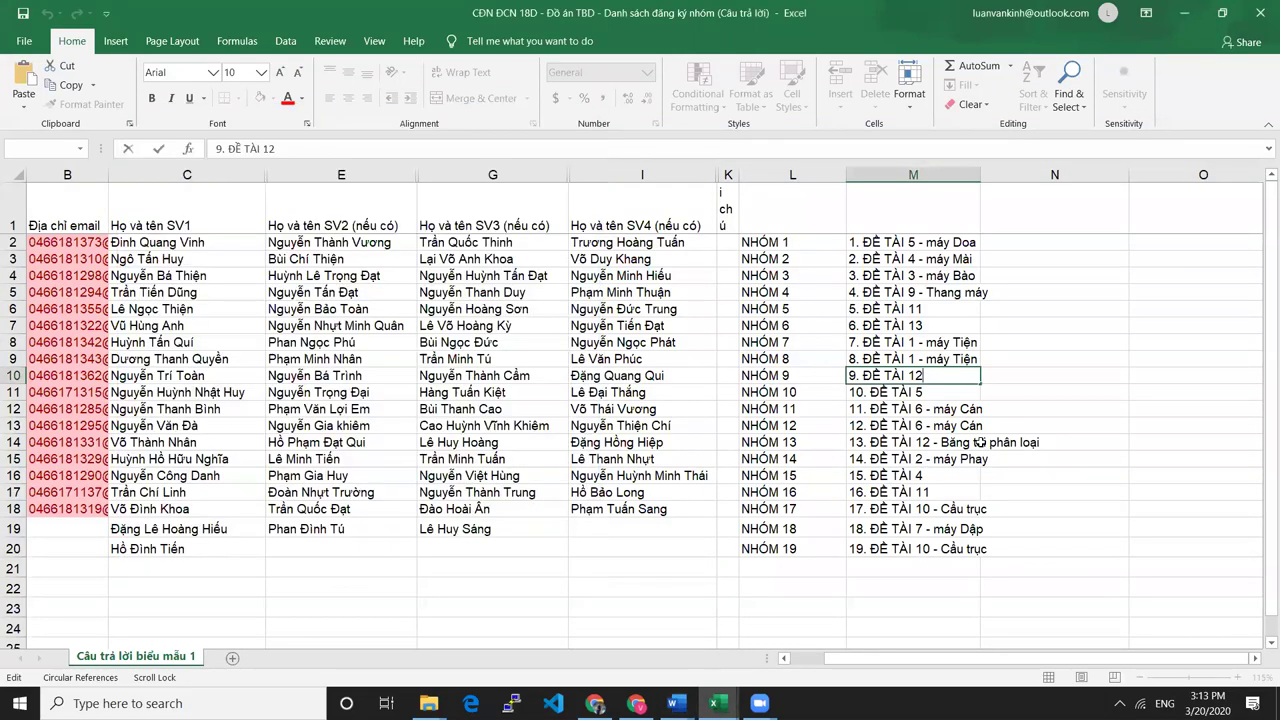
left_click(948, 444)
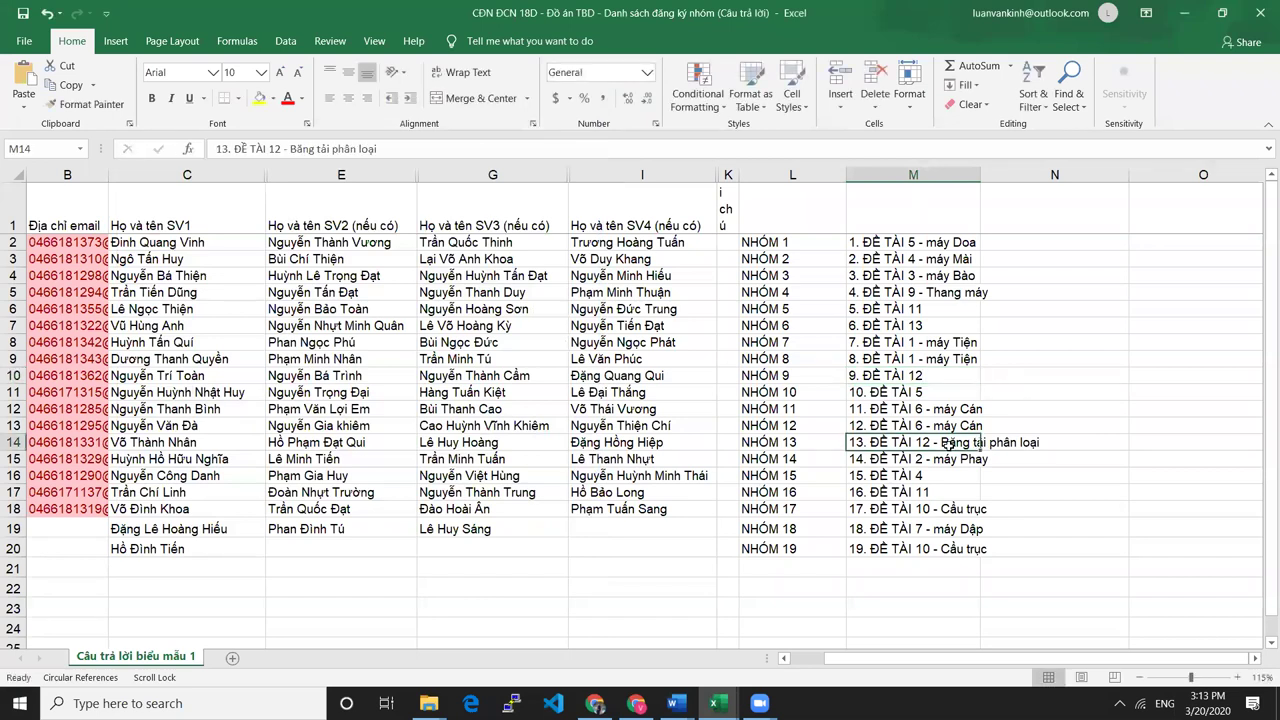
key("ctrl+z")
key("ctrl+z")
Set group 16's topic in M17 to end with 'Băng tải phân loại'.
double_click(941, 491)
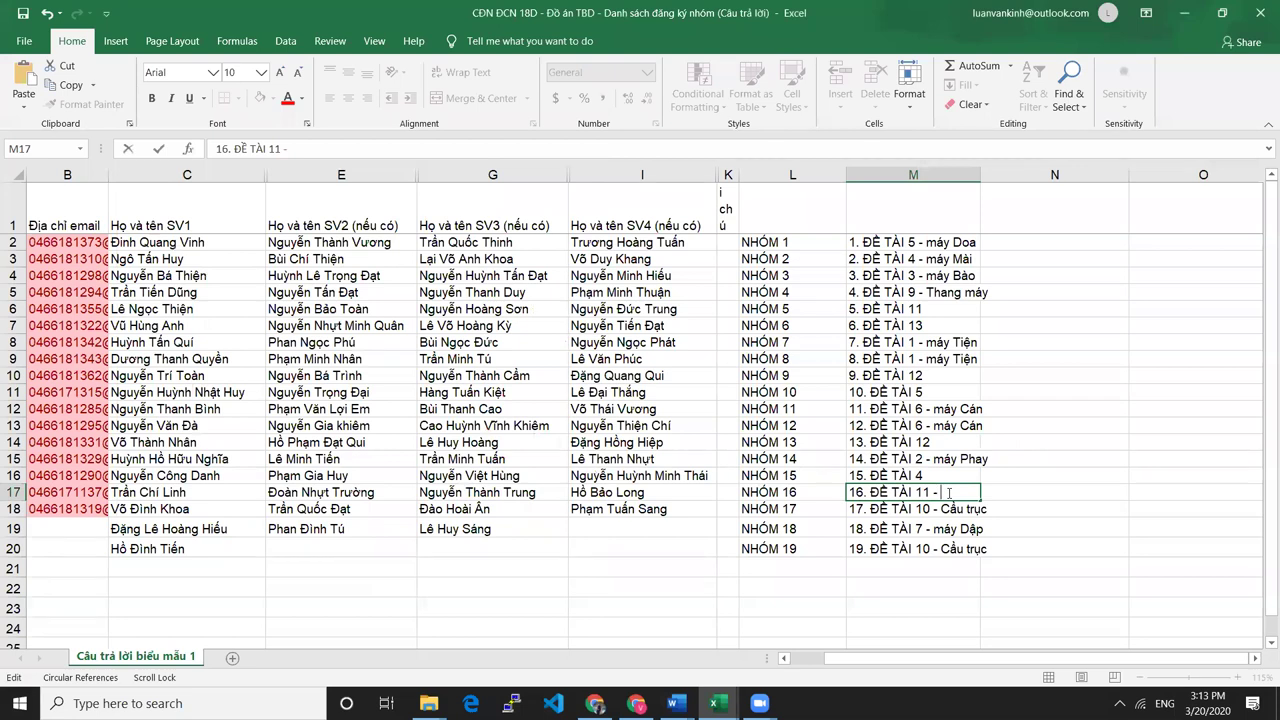
type("-")
key("ctrl+v")
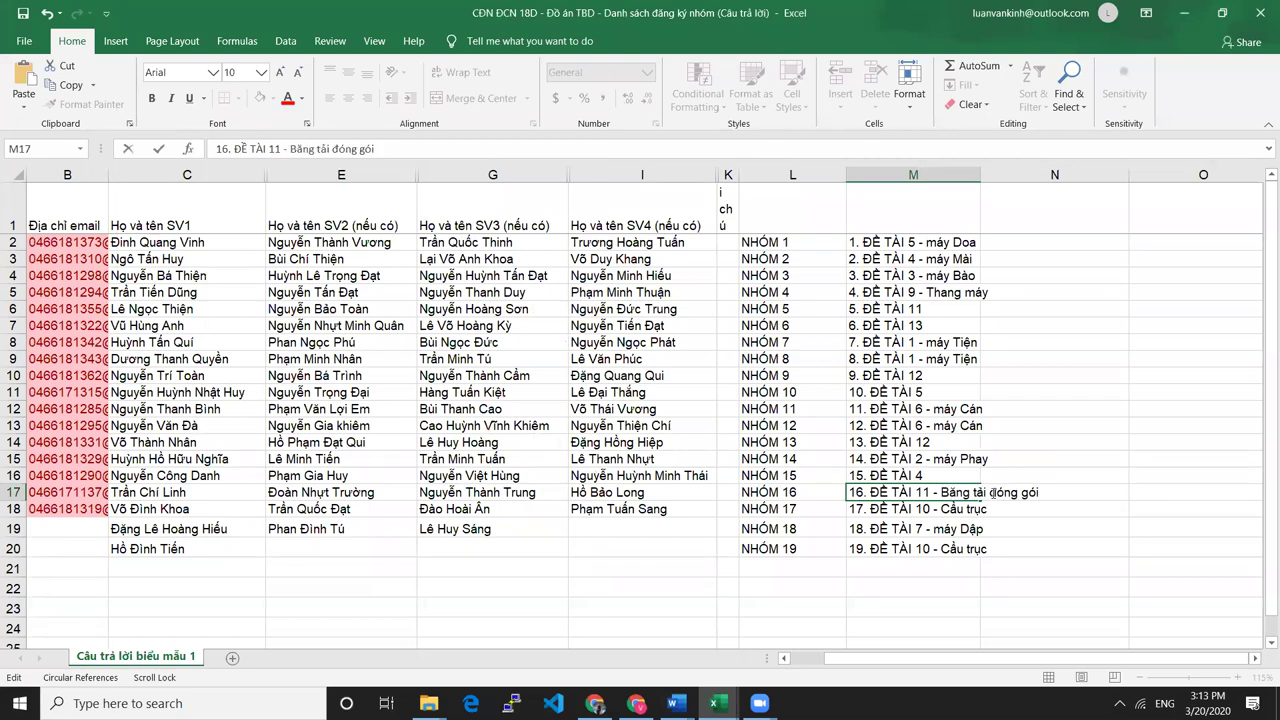
left_click_drag(990, 492, 1018, 492)
key("Delete")
key("Delete")
key("Delete")
key("Delete")
key("Delete")
type("PHẦN")
key("BackSpace")
key("BackSpace")
key("BackSpace")
key("BackSpace")
type("phân loại")
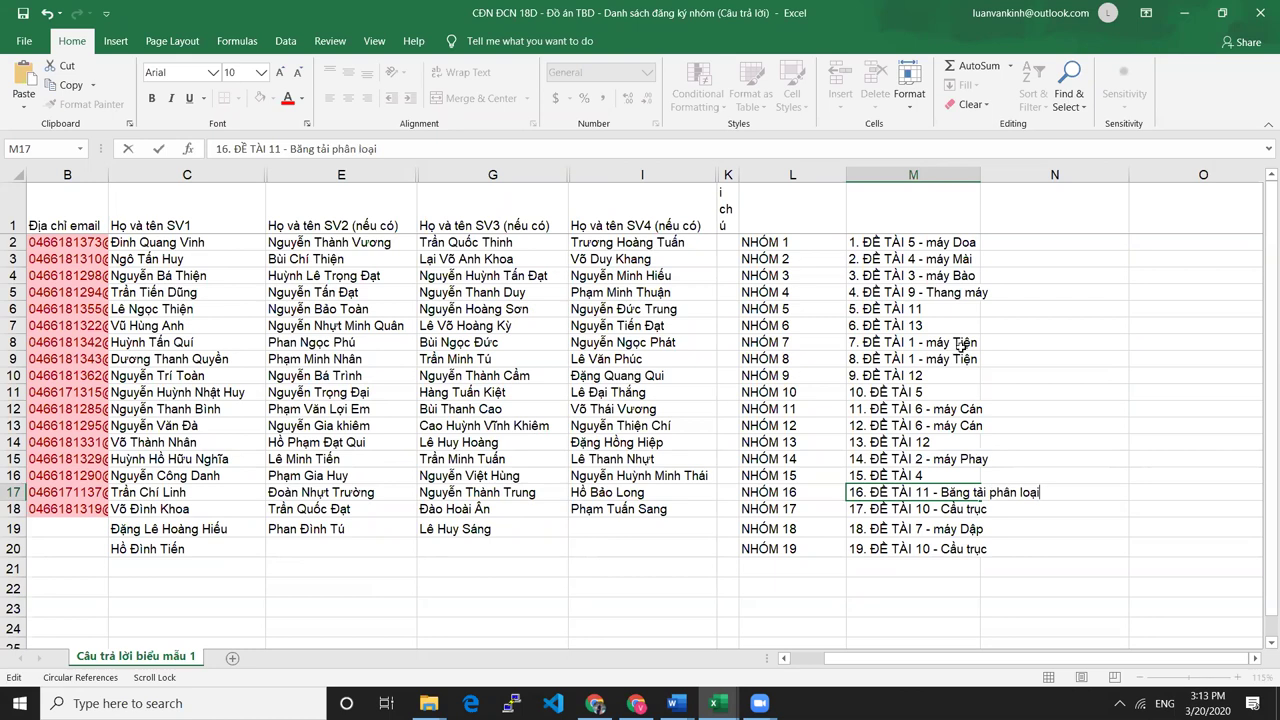
left_click_drag(942, 492, 1040, 492)
key("ctrl+c")
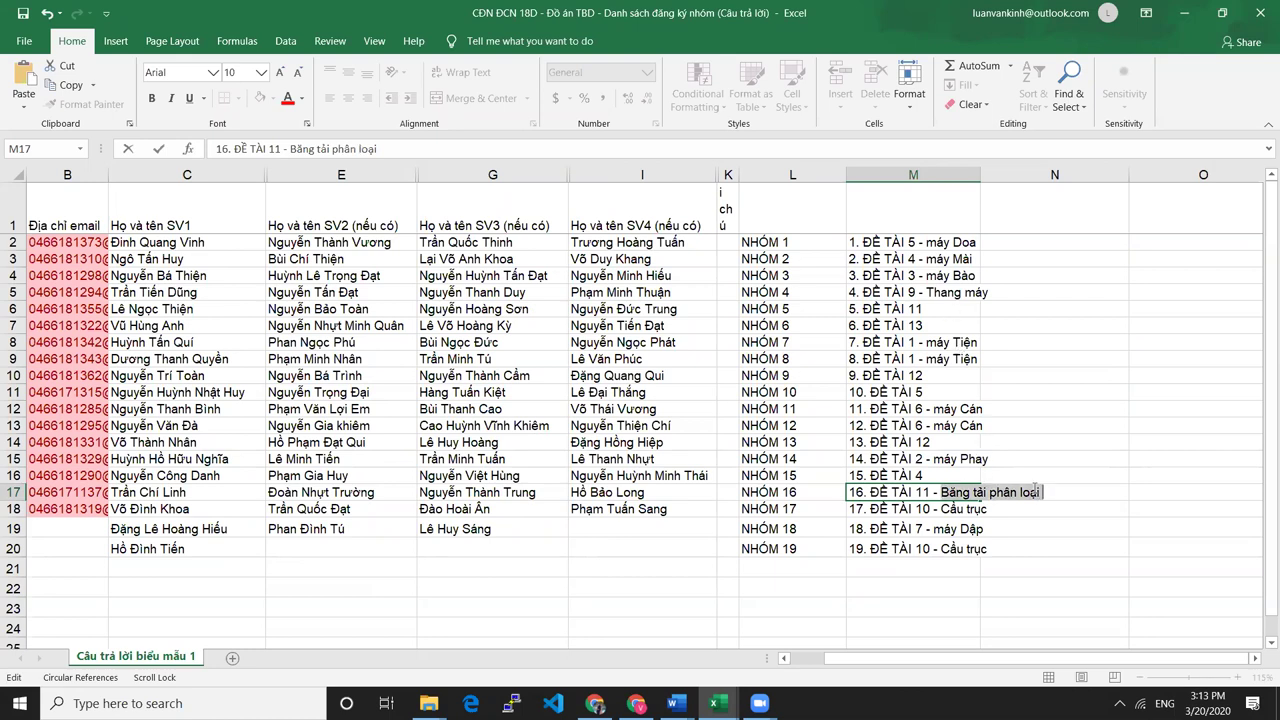
Paste 'Băng tải phân loại' into group 5's topic in M6.
double_click(948, 311)
type("- Băng tải phân loại")
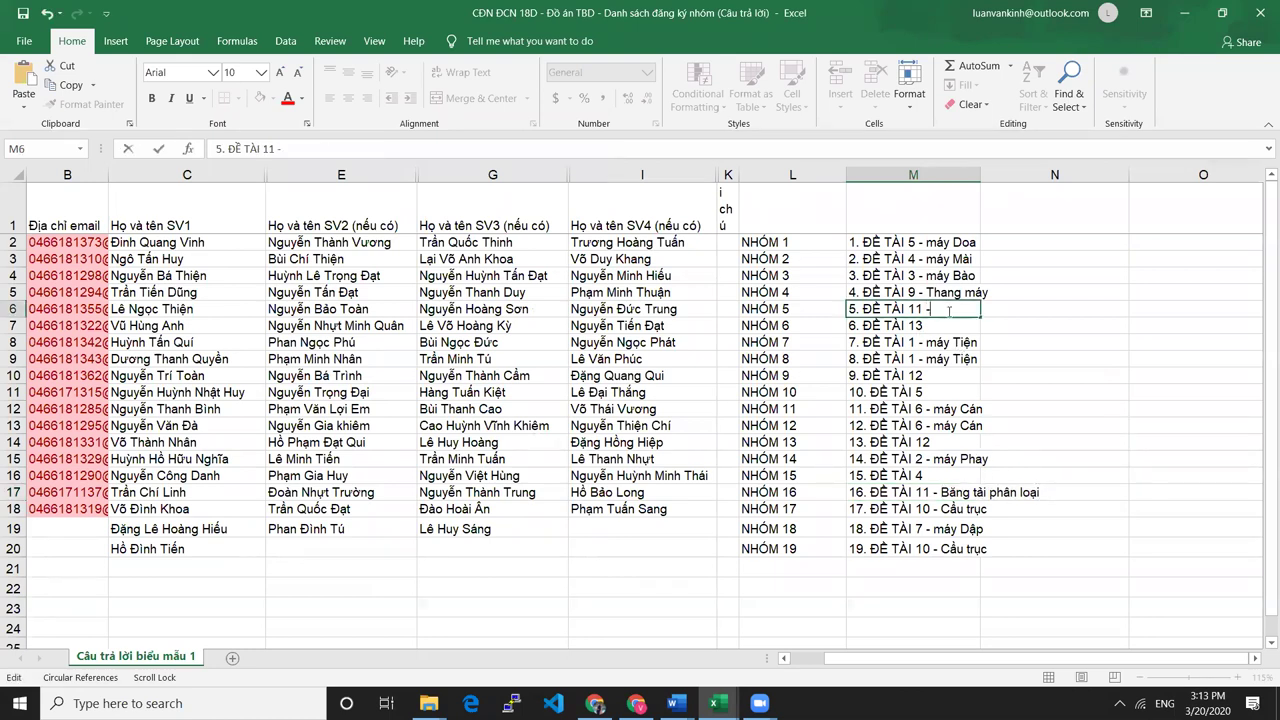
key("ctrl+v")
key("Return")
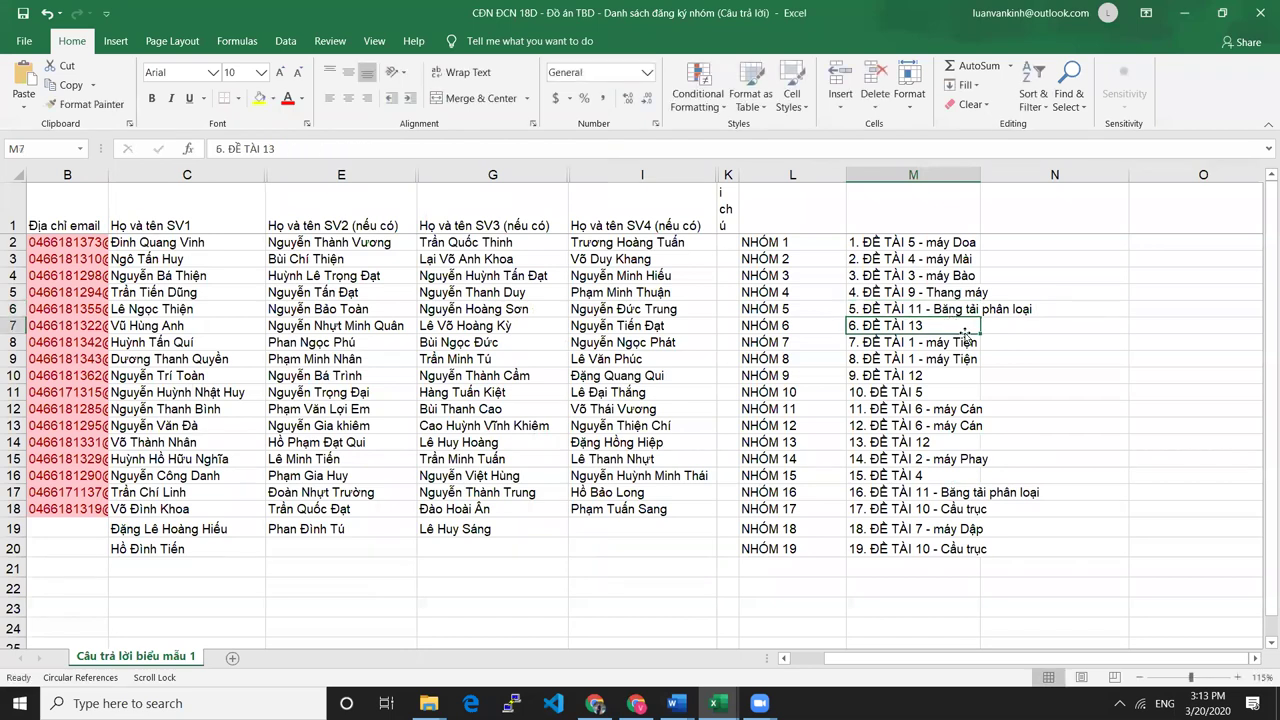
Paste 'Băng tải đóng gói' into group 9's topic in M10 and group 13's in M14.
key("alt+Tab")
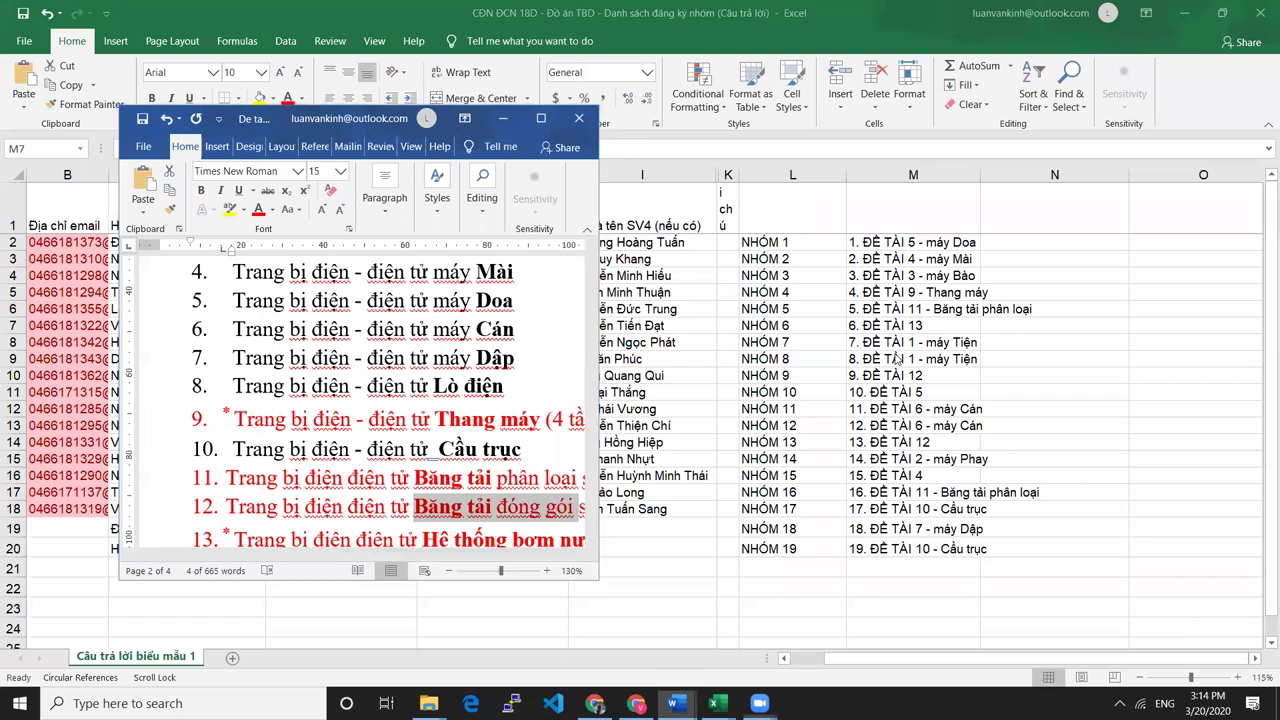
left_click(948, 377)
double_click(948, 377)
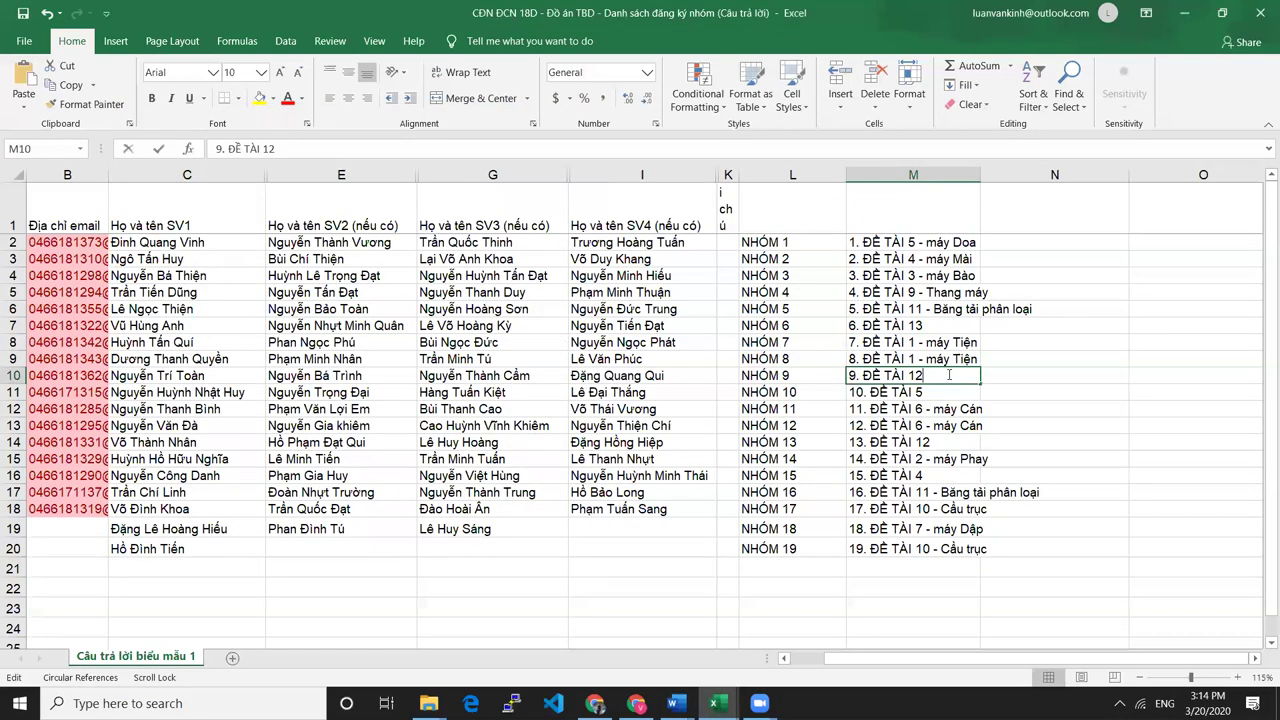
type("Băng tải đóng gói")
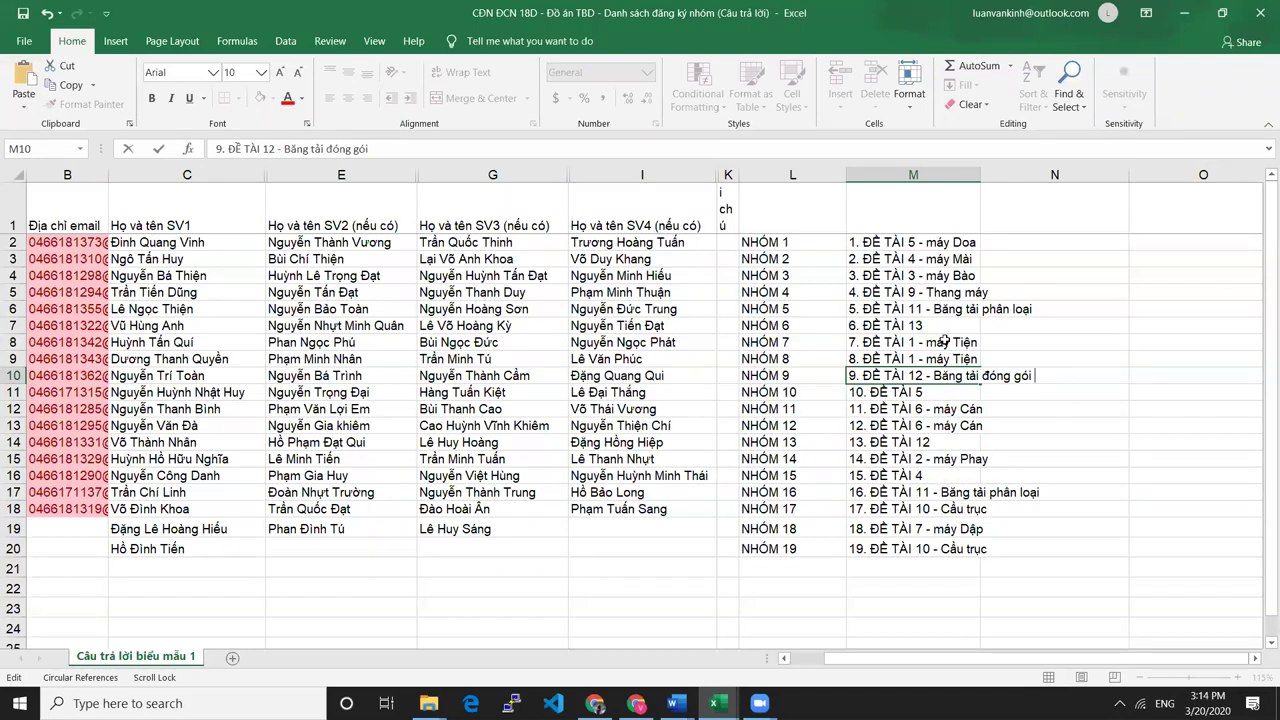
left_click(960, 445)
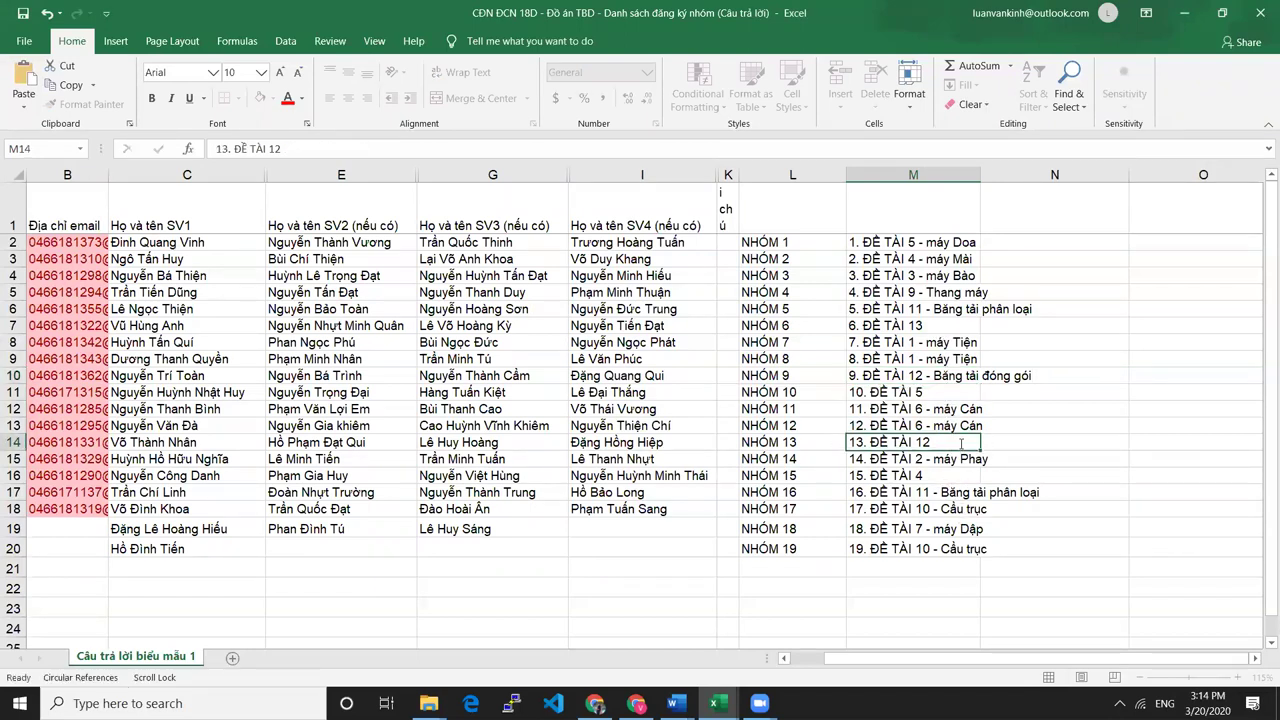
double_click(960, 443)
type("-")
type("Băng tải đóng gói")
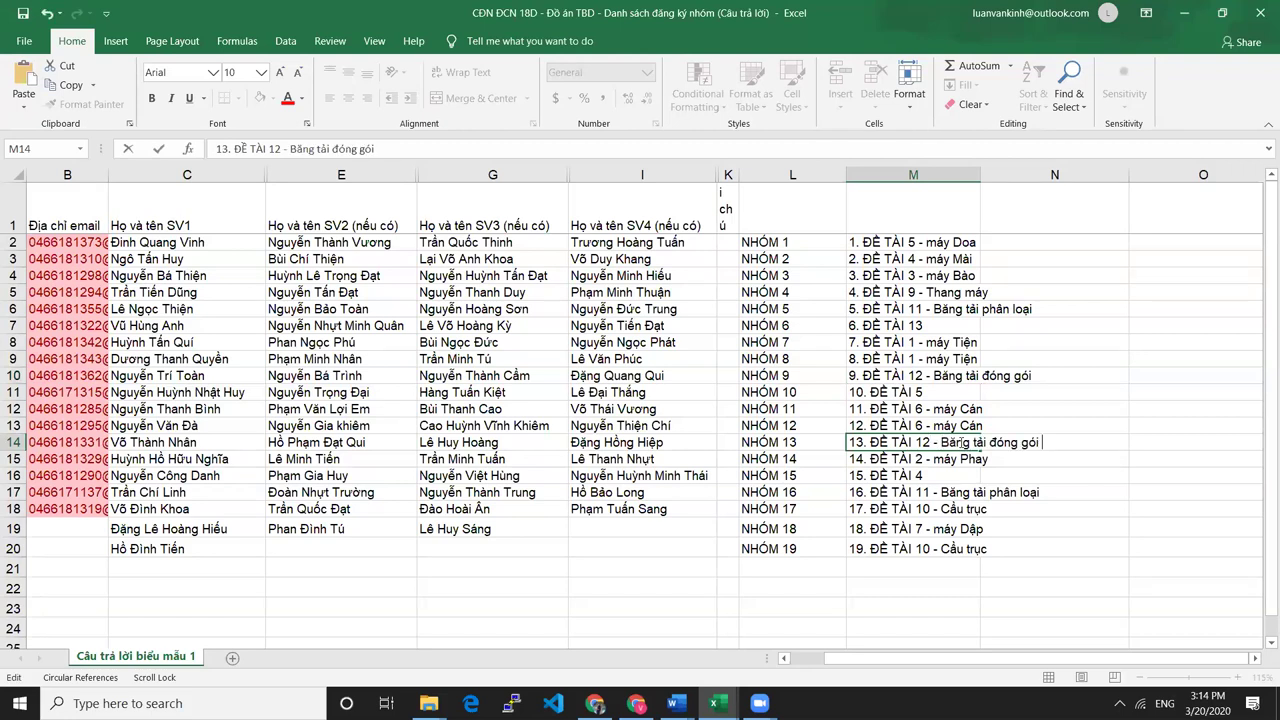
left_click(1015, 425)
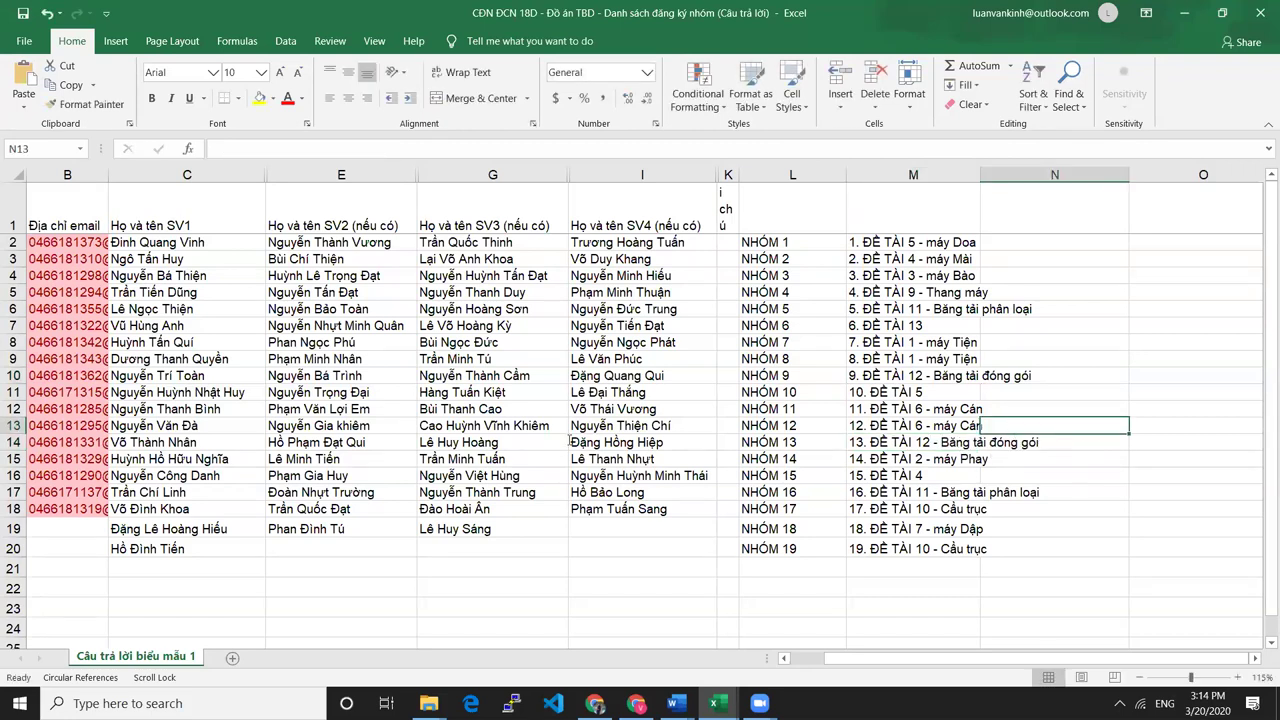
Copy 'Hệ thống bơm nước' from the Word list and paste it into group 6's cell M7.
key("alt+Tab")
scroll(430, 500, "down", 1)
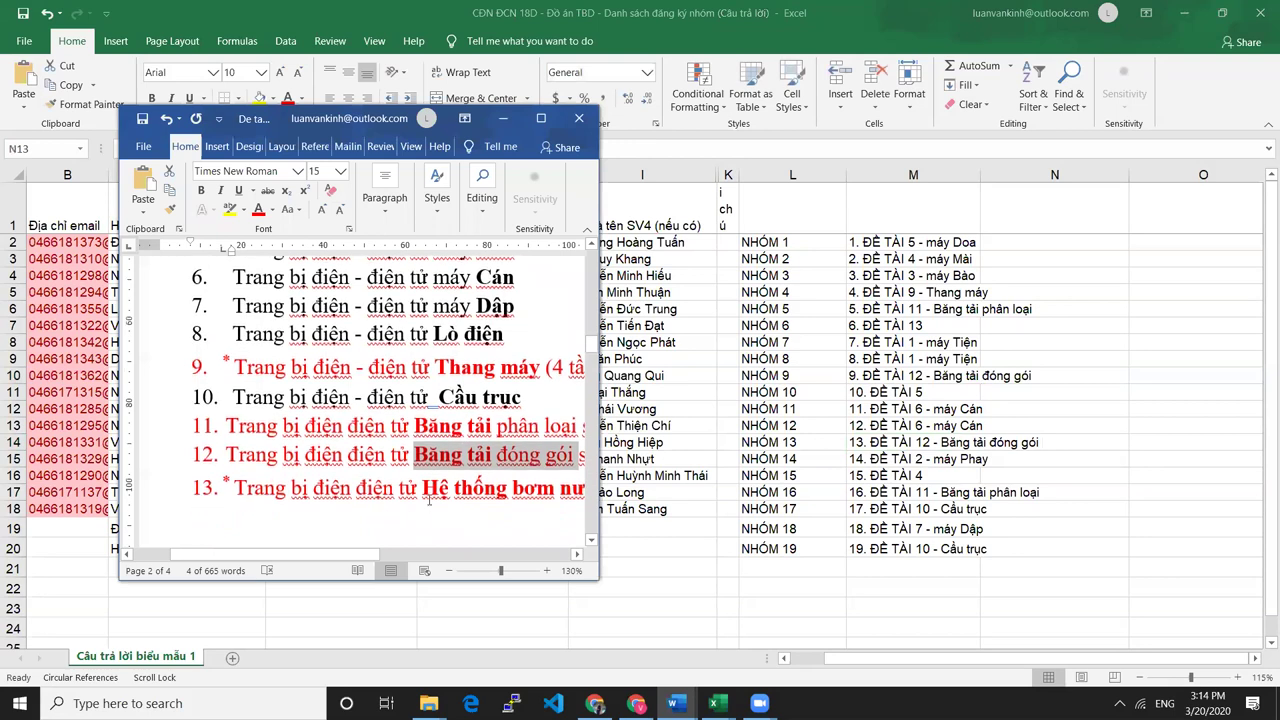
left_click(418, 556)
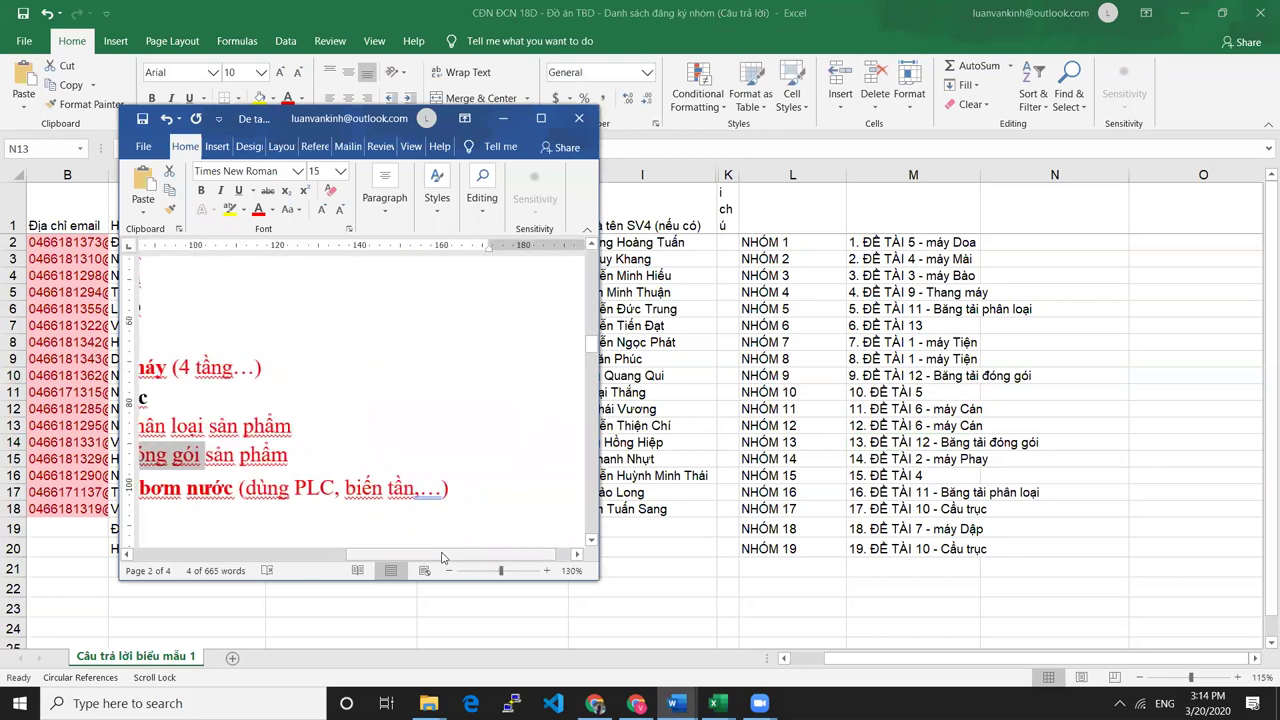
left_click_drag(410, 558, 377, 557)
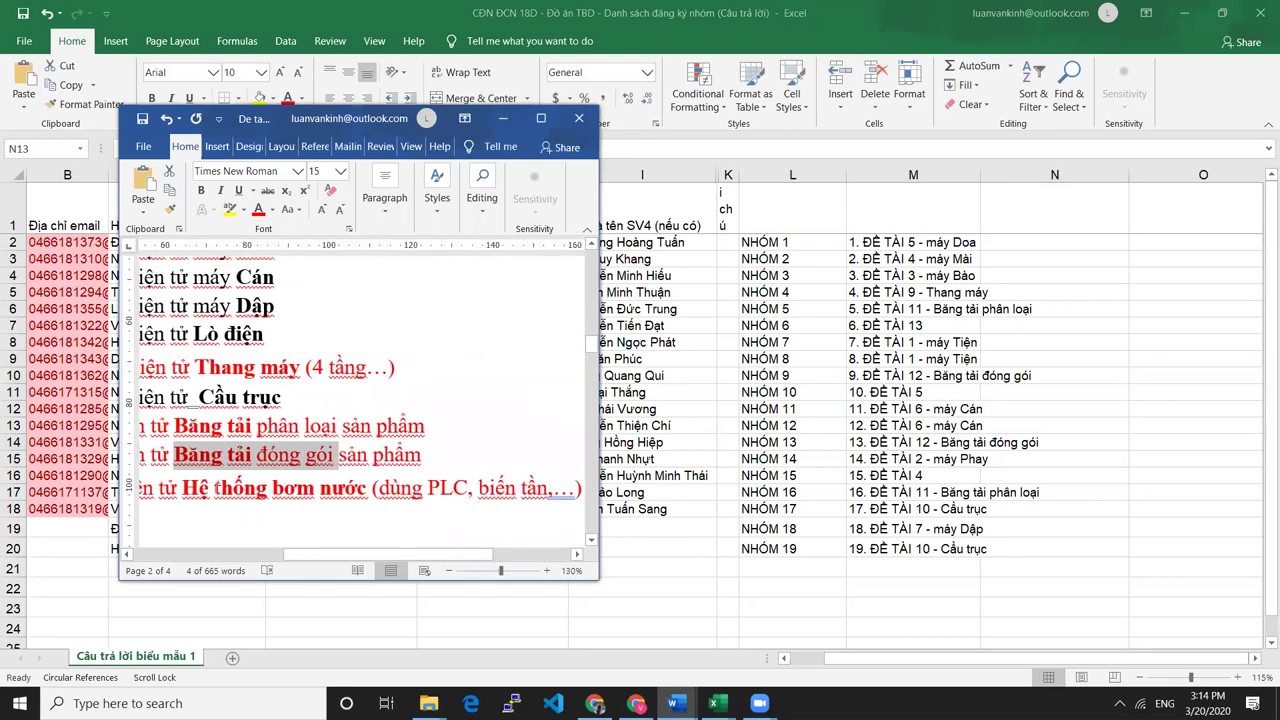
left_click_drag(182, 488, 372, 488)
key("ctrl+c")
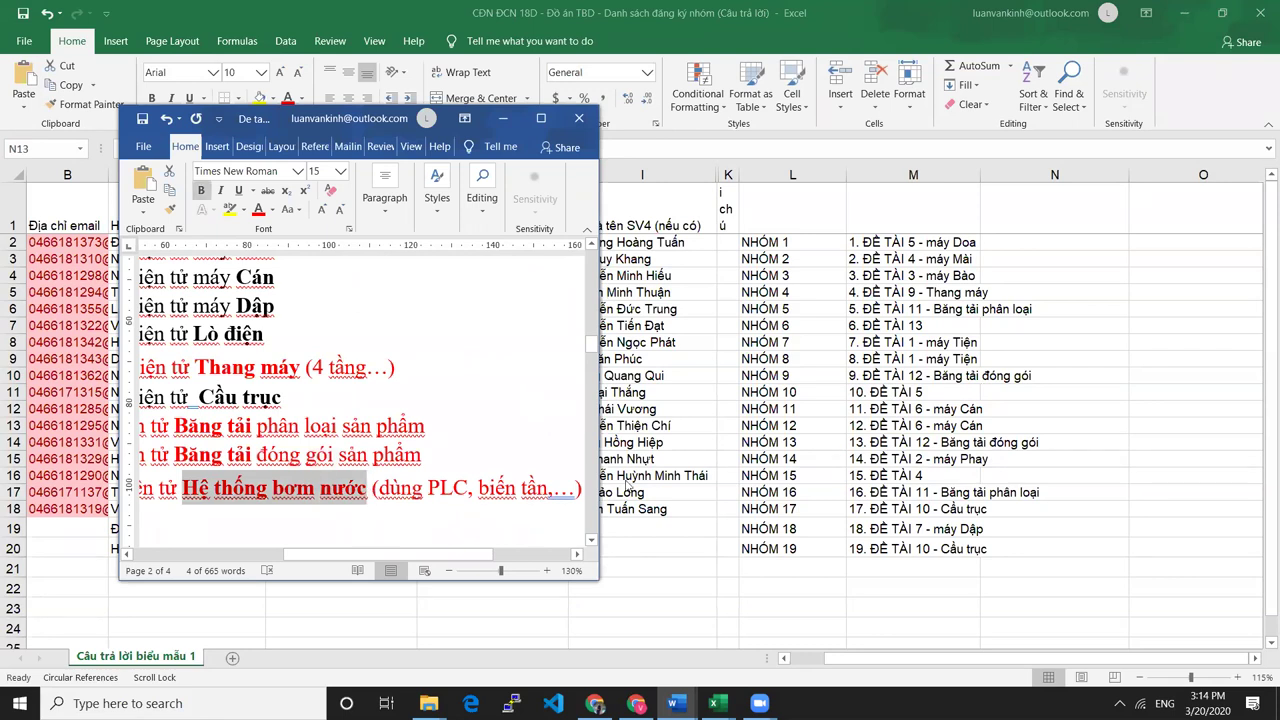
key("alt+Tab")
double_click(946, 329)
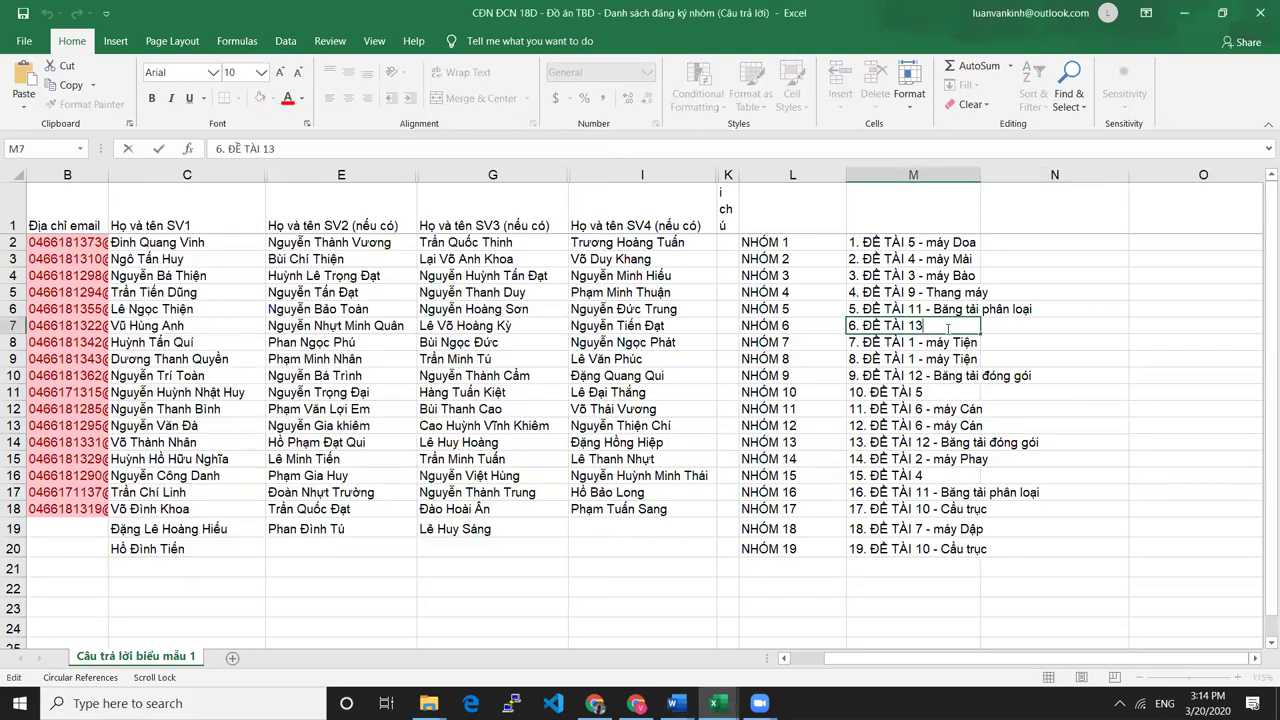
key("ctrl+v")
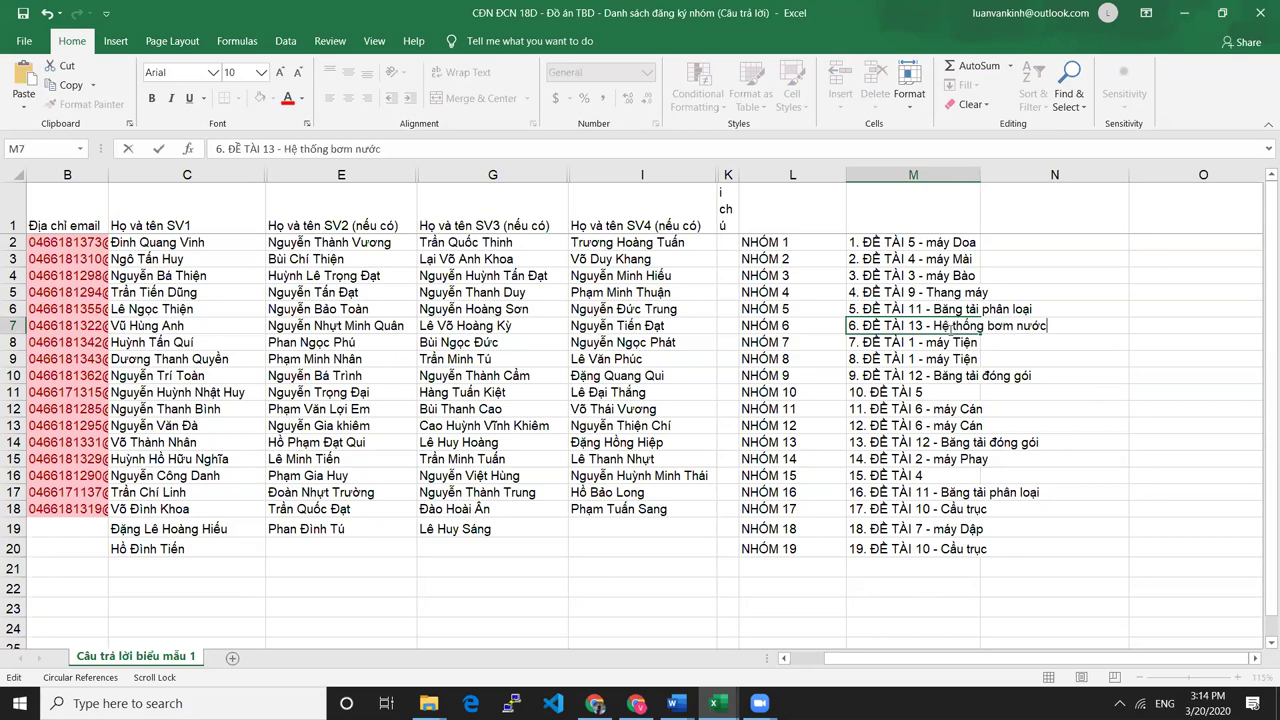
key("alt+Tab")
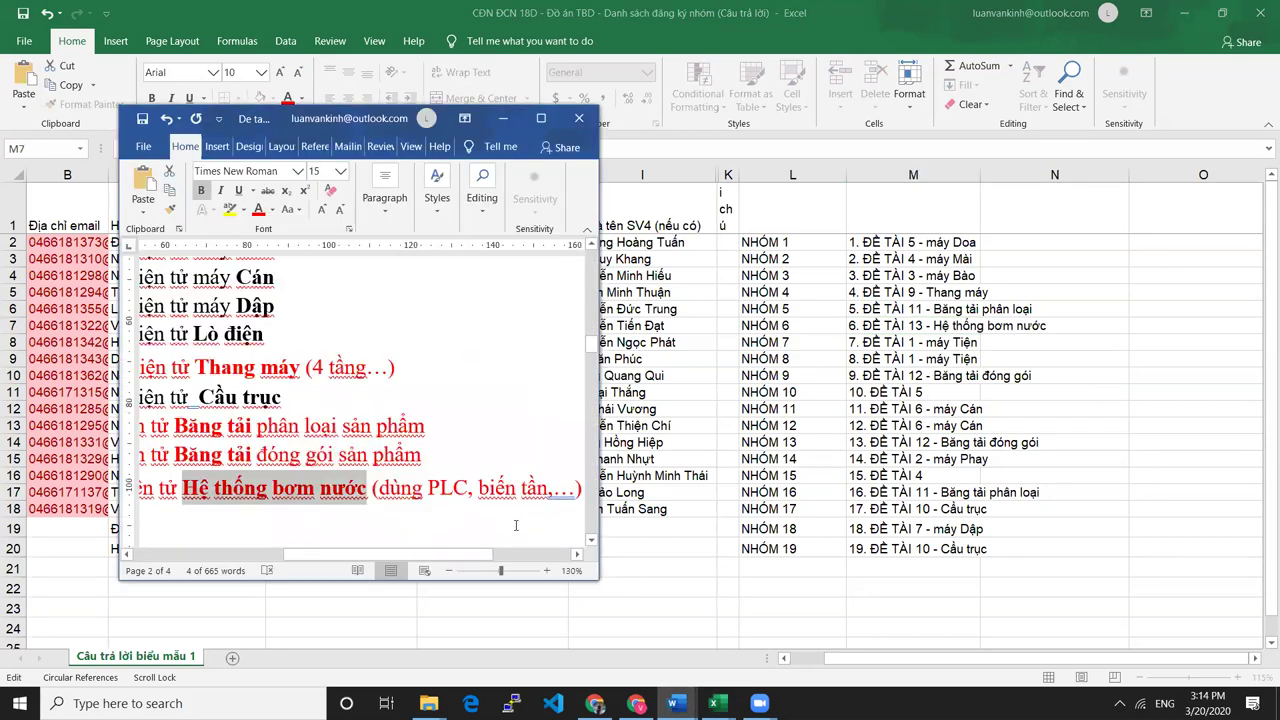
left_click(516, 525)
left_click(504, 502)
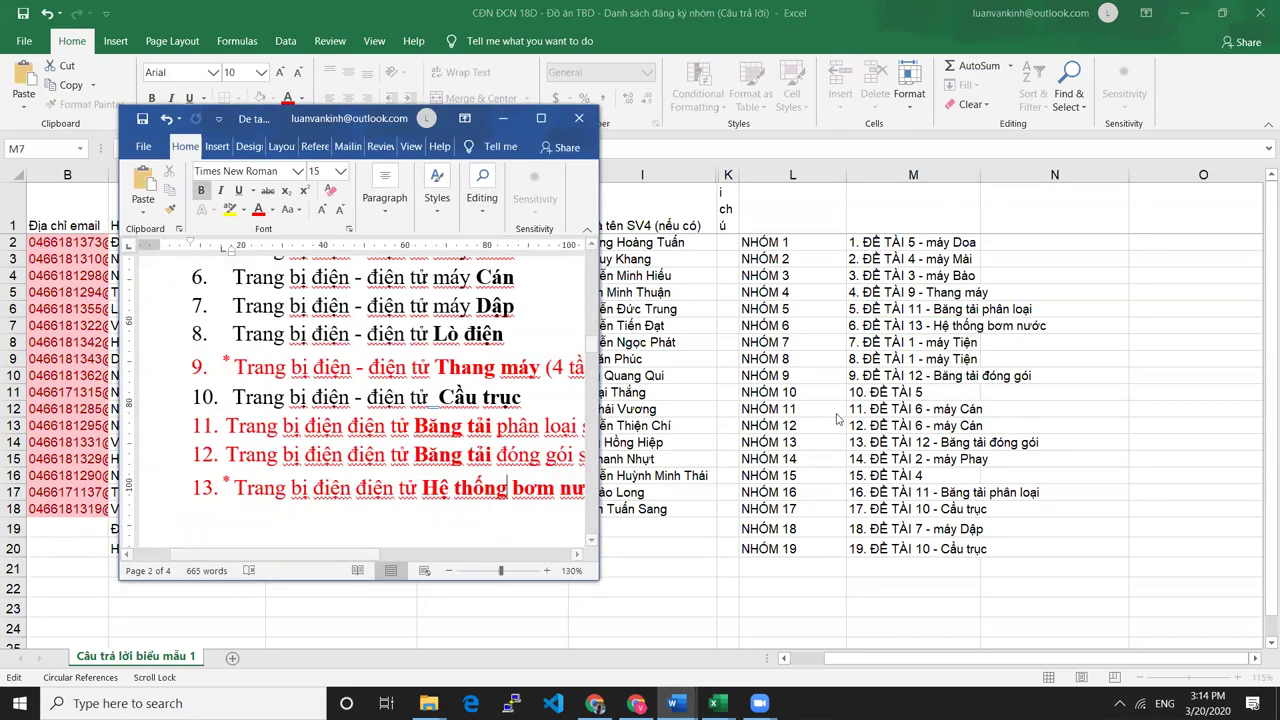
Complete group 10's topic as '10. ĐỀ TÀI 5 - máy Doa', removing the duplicate dash.
left_click(951, 392)
double_click(951, 392)
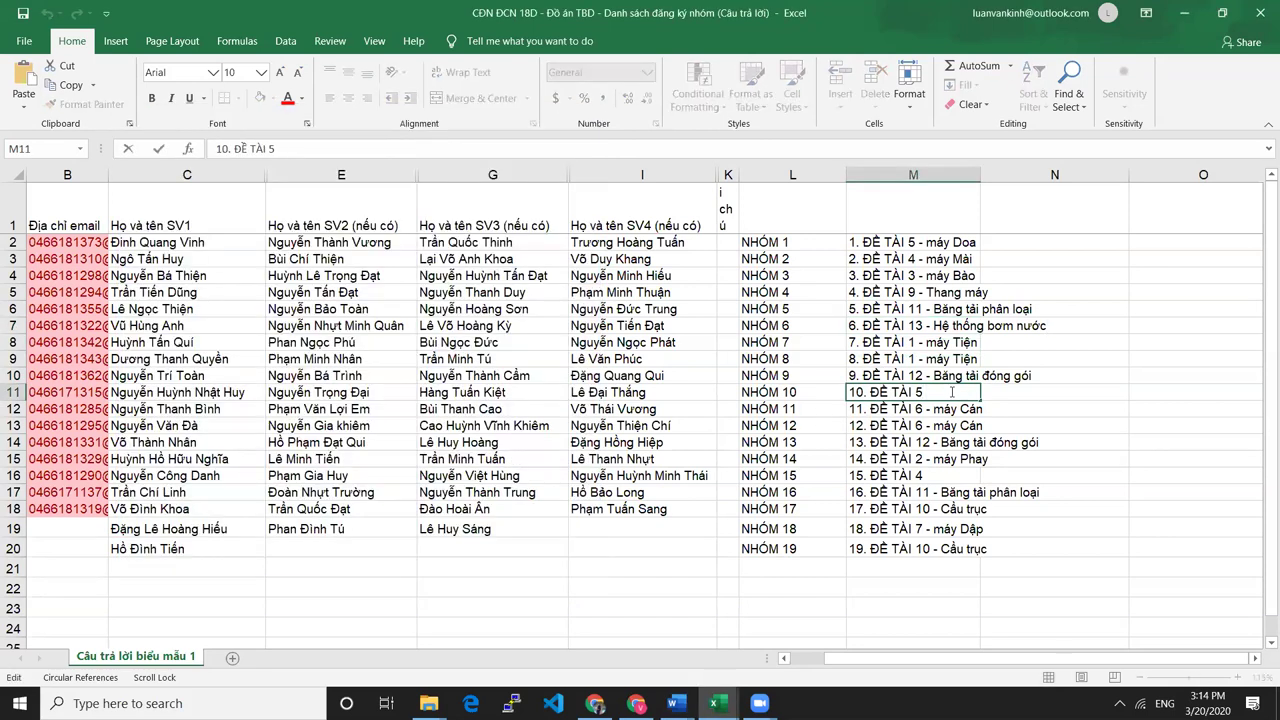
double_click(925, 242)
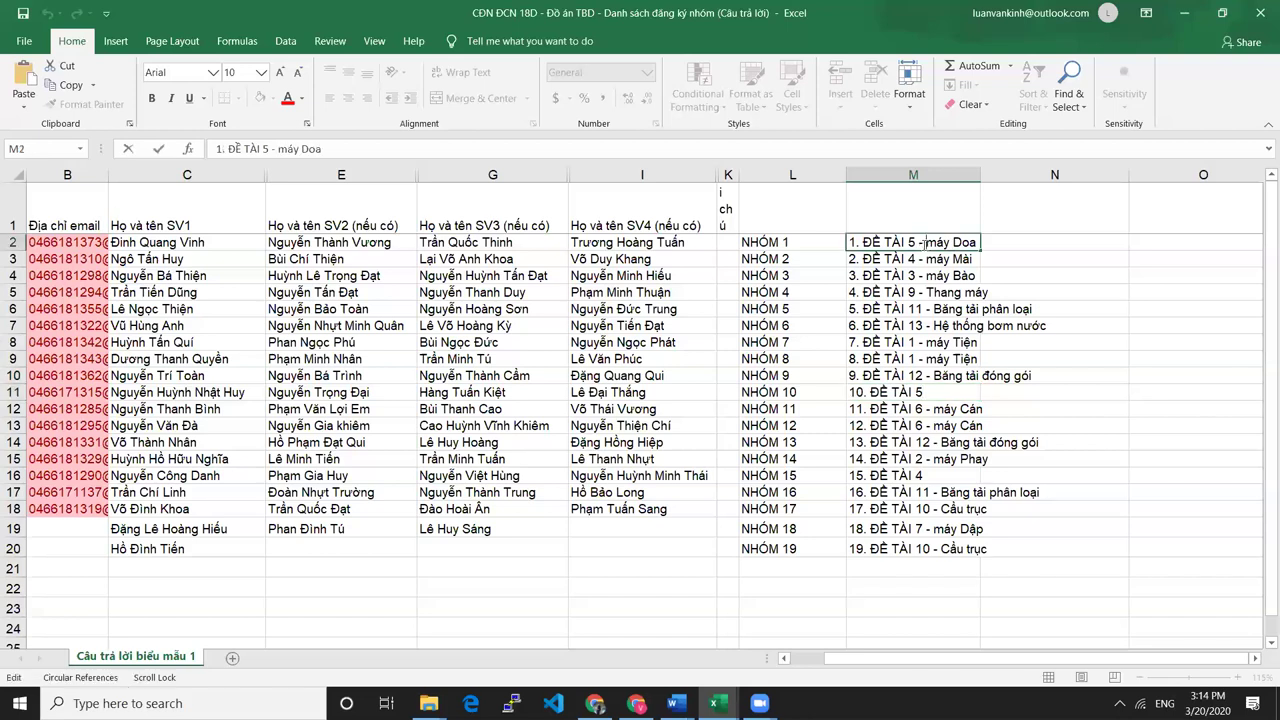
double_click(945, 394)
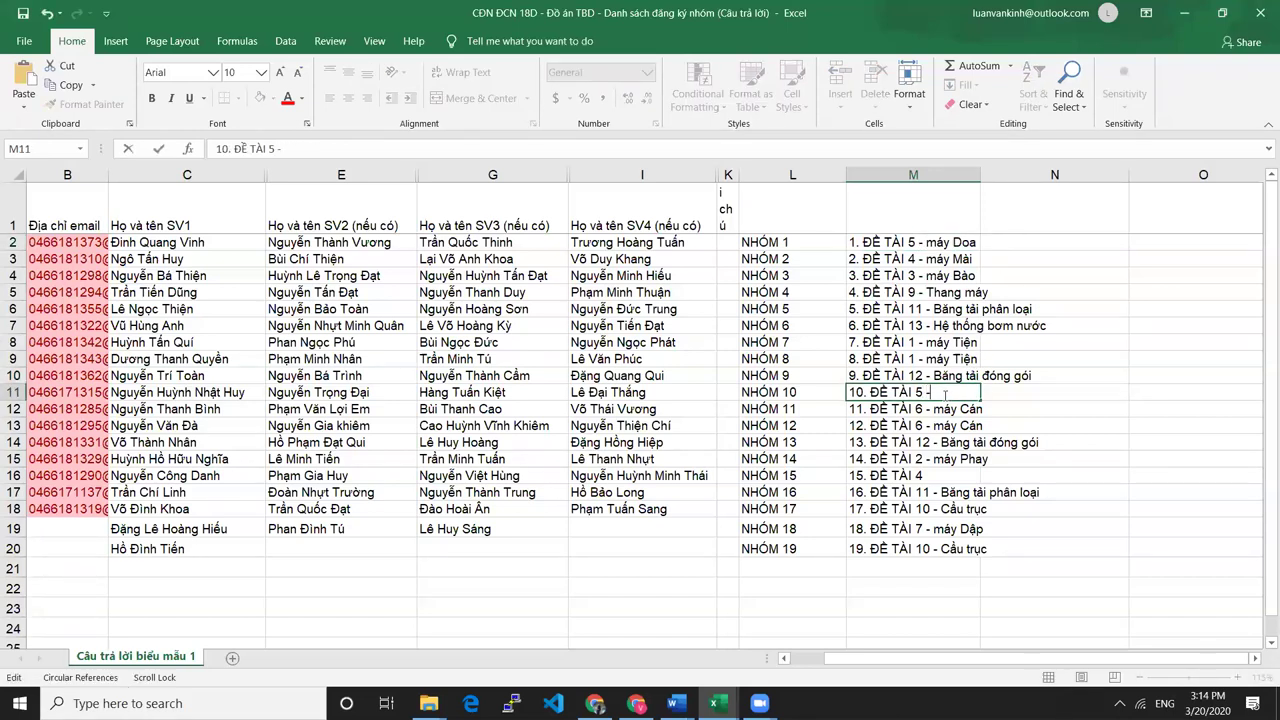
type("-")
type("- máy Doa")
key("BackSpace")
Complete group 15's topic as '15. ĐỀ TÀI 4 - máy Mài', removing the extra dash.
left_click(938, 477)
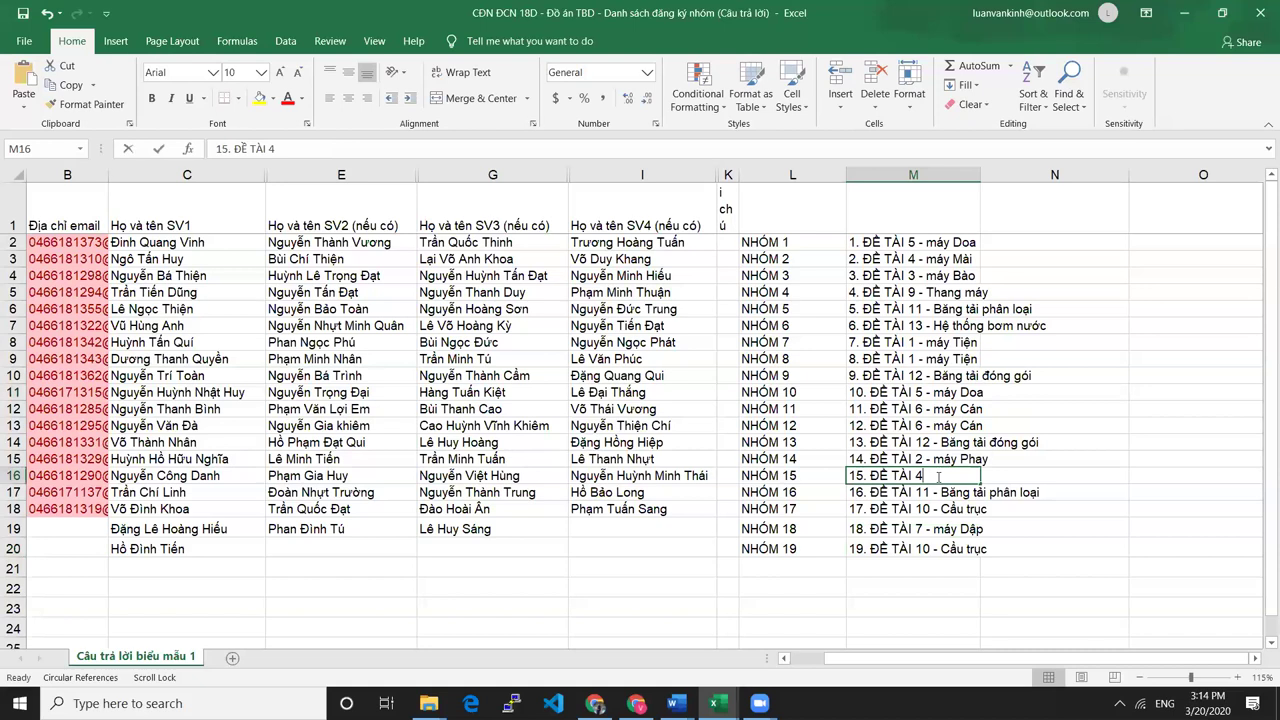
double_click(944, 476)
double_click(912, 259)
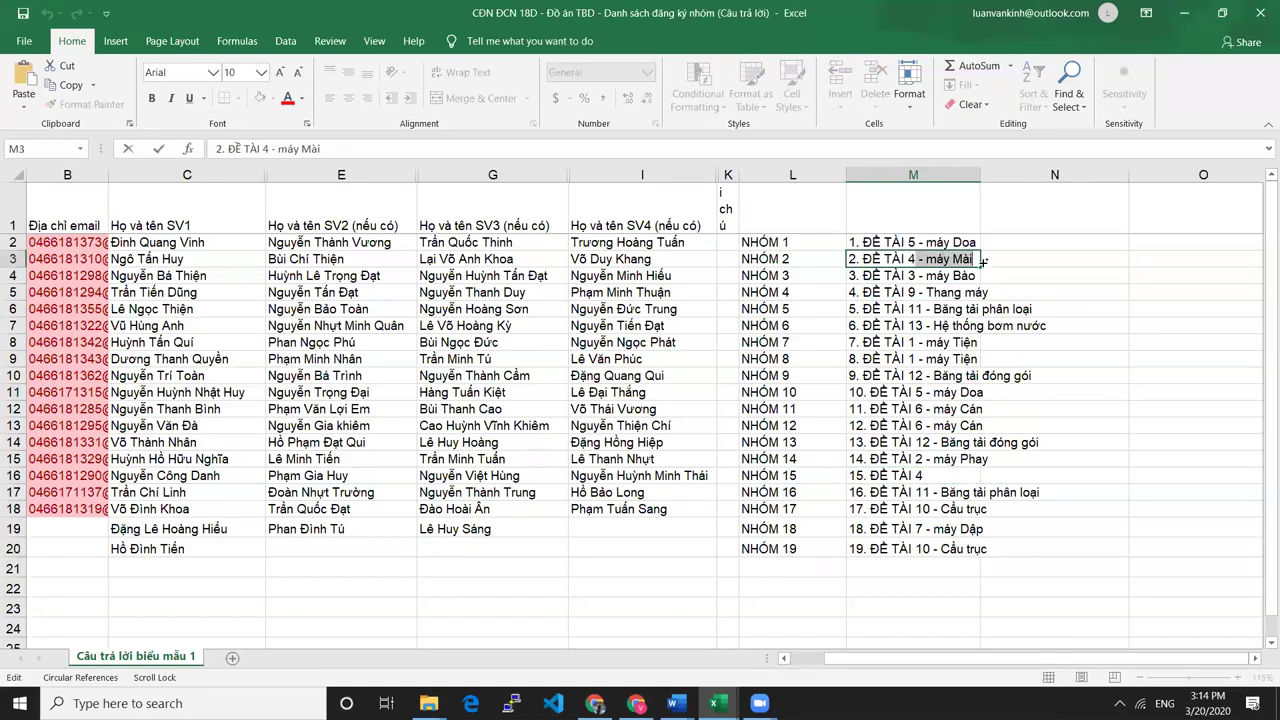
left_click(940, 476)
double_click(942, 476)
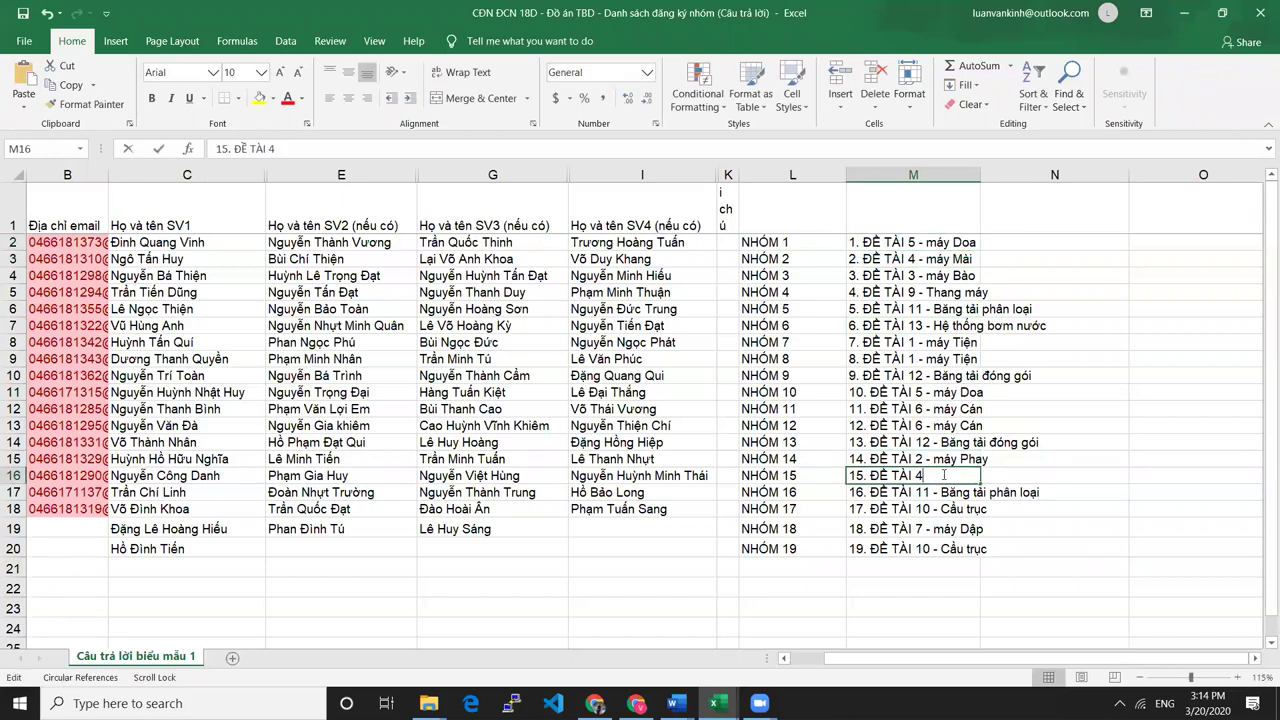
type("- máy Mài")
left_click(944, 476)
key("BackSpace")
key("BackSpace")
key("BackSpace")
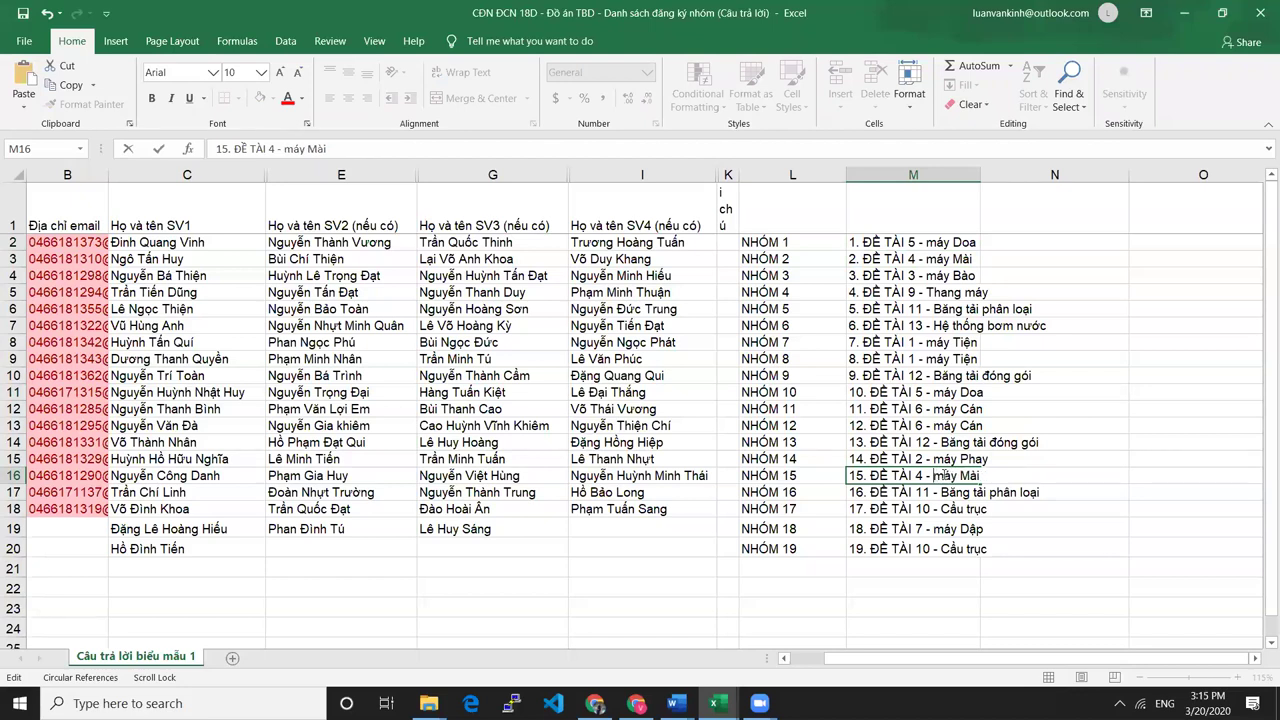
left_click(941, 590)
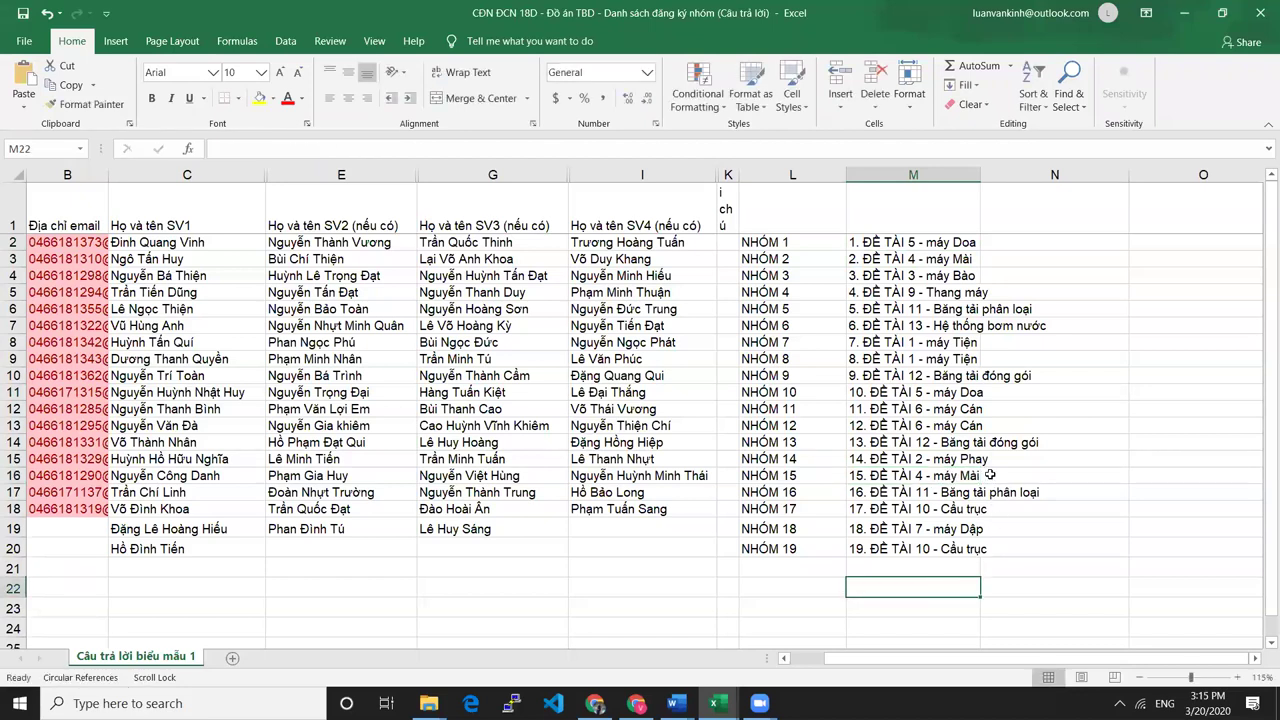
Narrow the NHÓM column L and the e-mail column B.
left_click_drag(846, 175, 810, 175)
left_click_drag(108, 175, 44, 170)
left_click(968, 278)
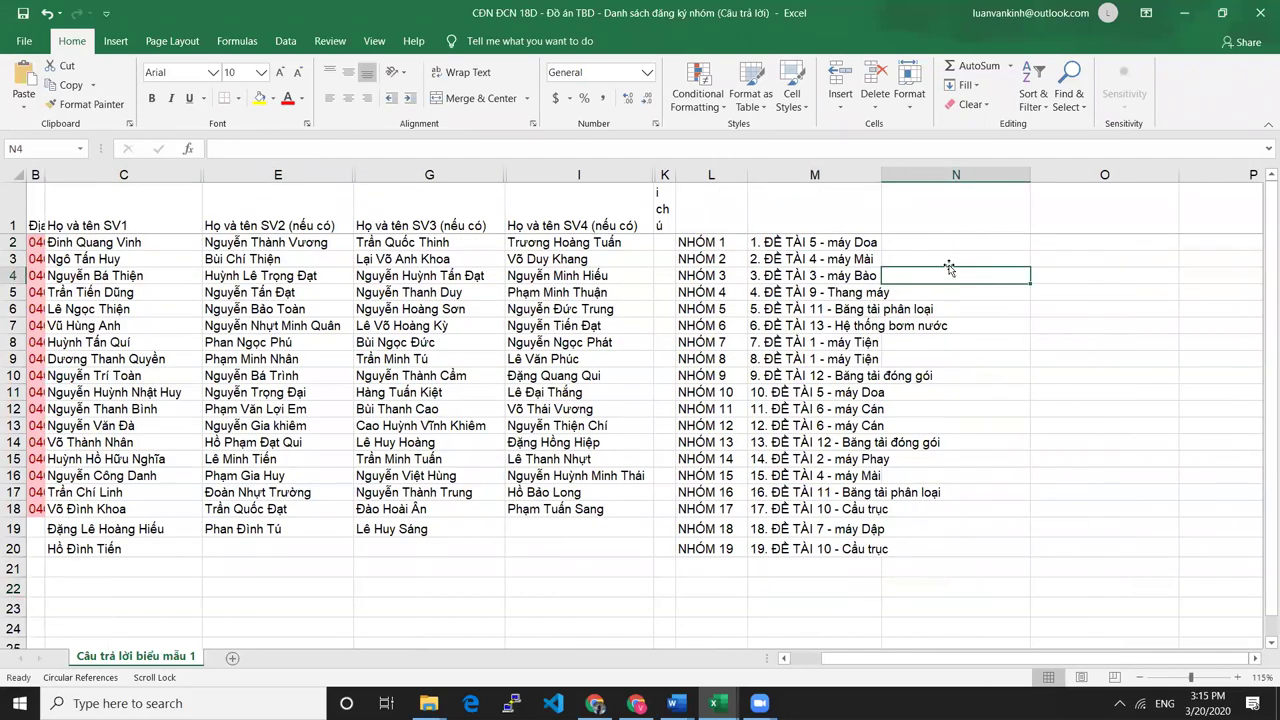
Fill the group and topic table L2:N20 with yellow.
left_click_drag(705, 245, 894, 548)
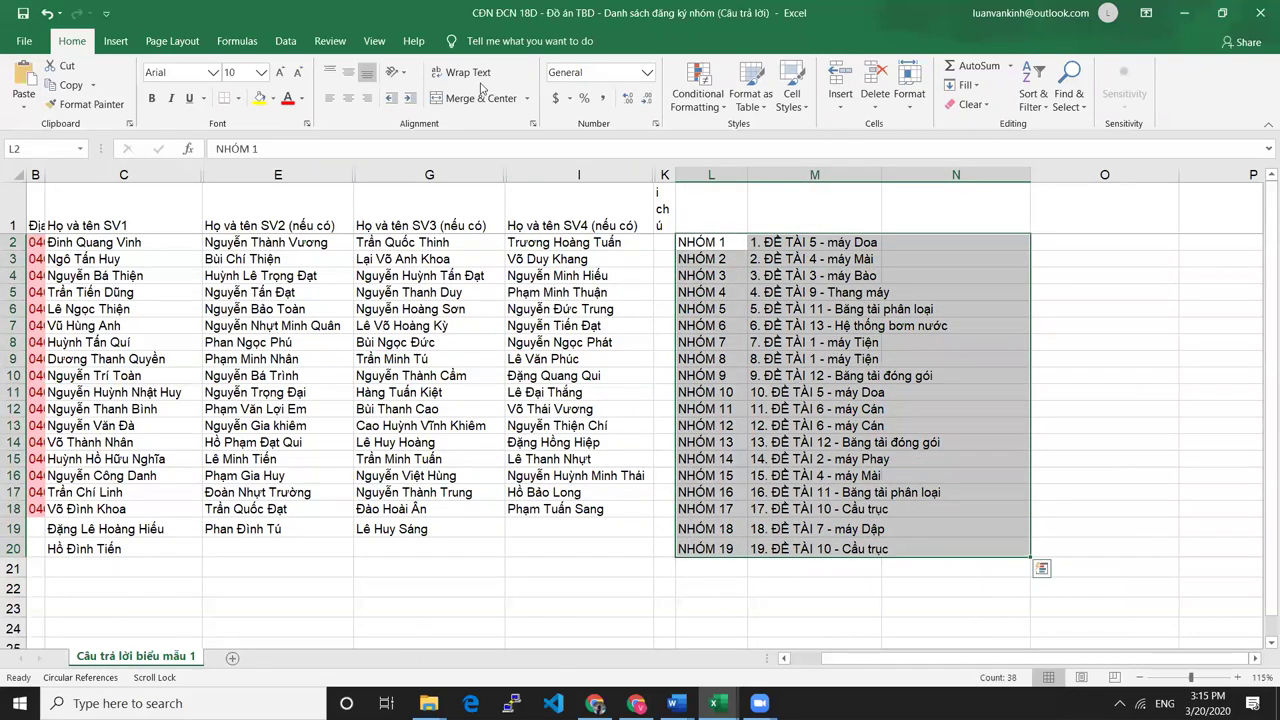
left_click(260, 98)
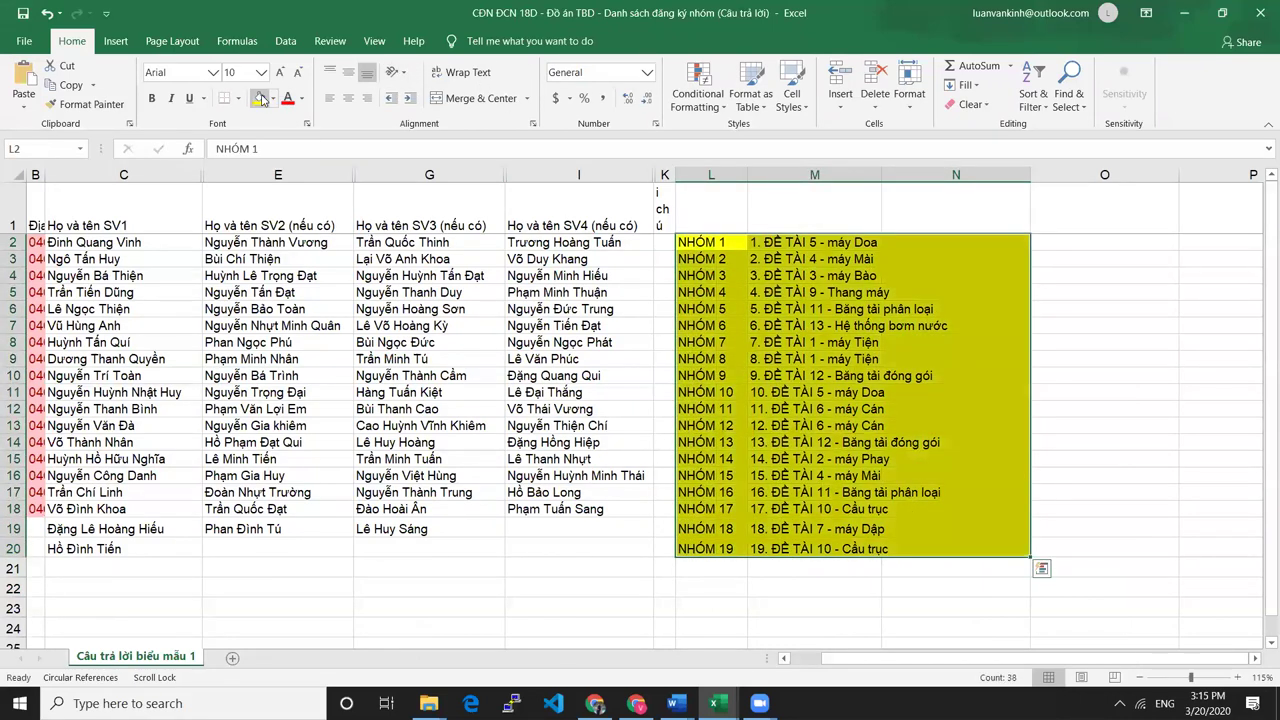
left_click(492, 572)
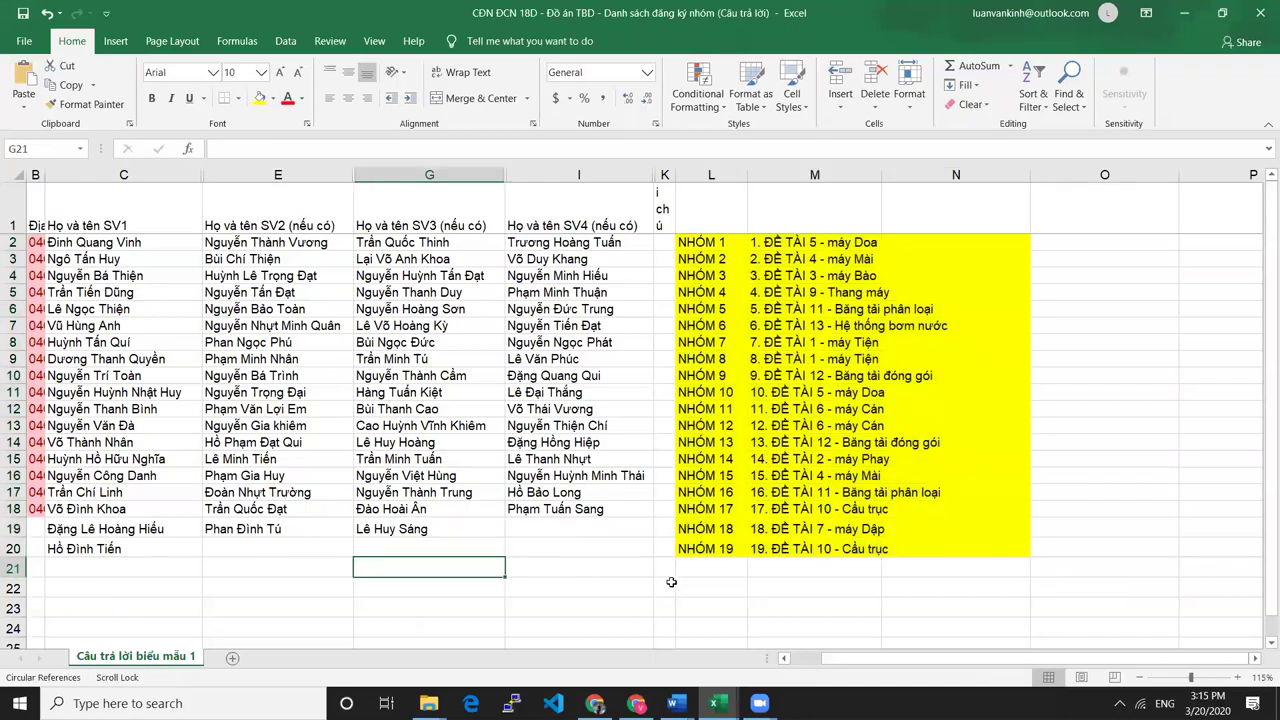
left_click(678, 586)
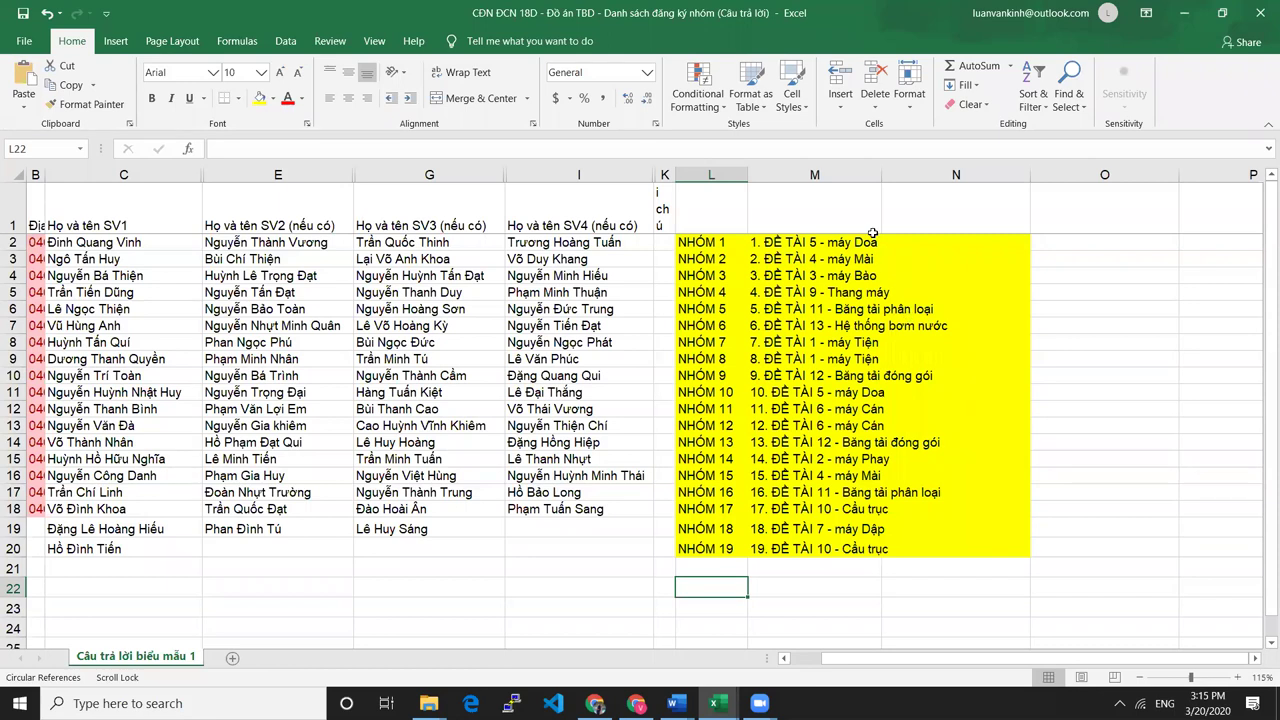
left_click(847, 571)
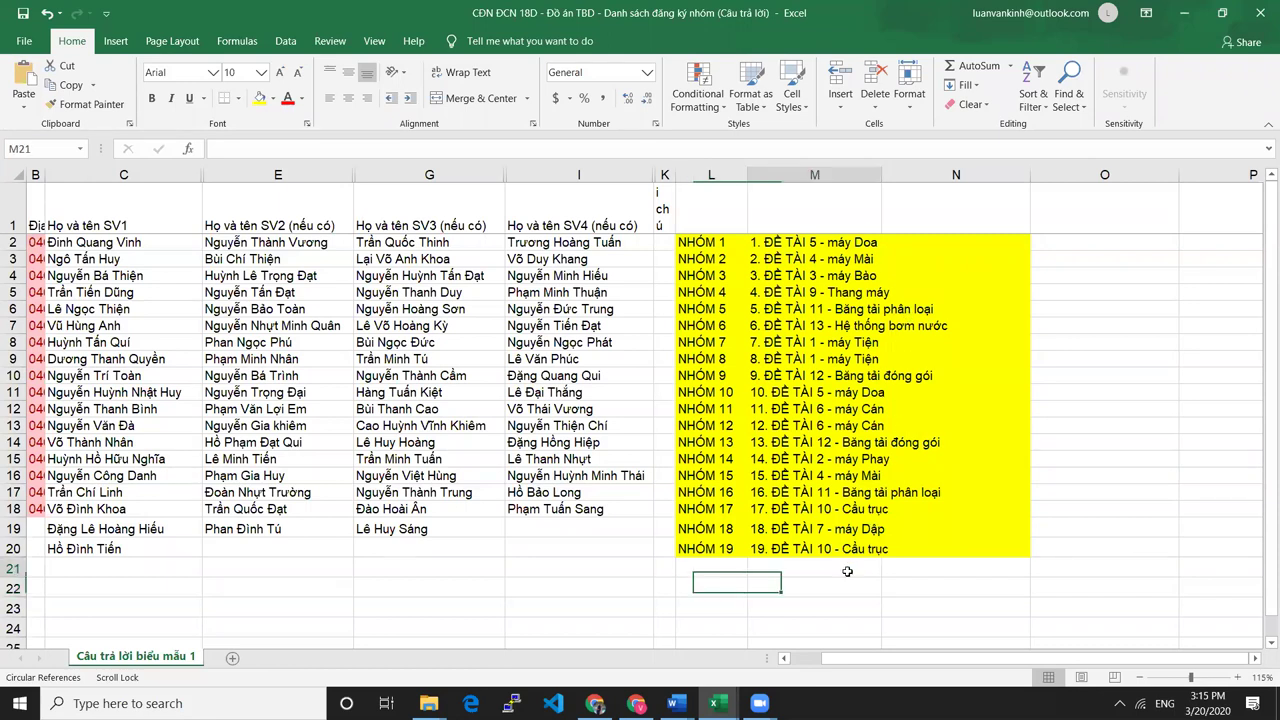
Autofit the topic column M and make the NHÓM labels in L2:L20 bold.
double_click(881, 175)
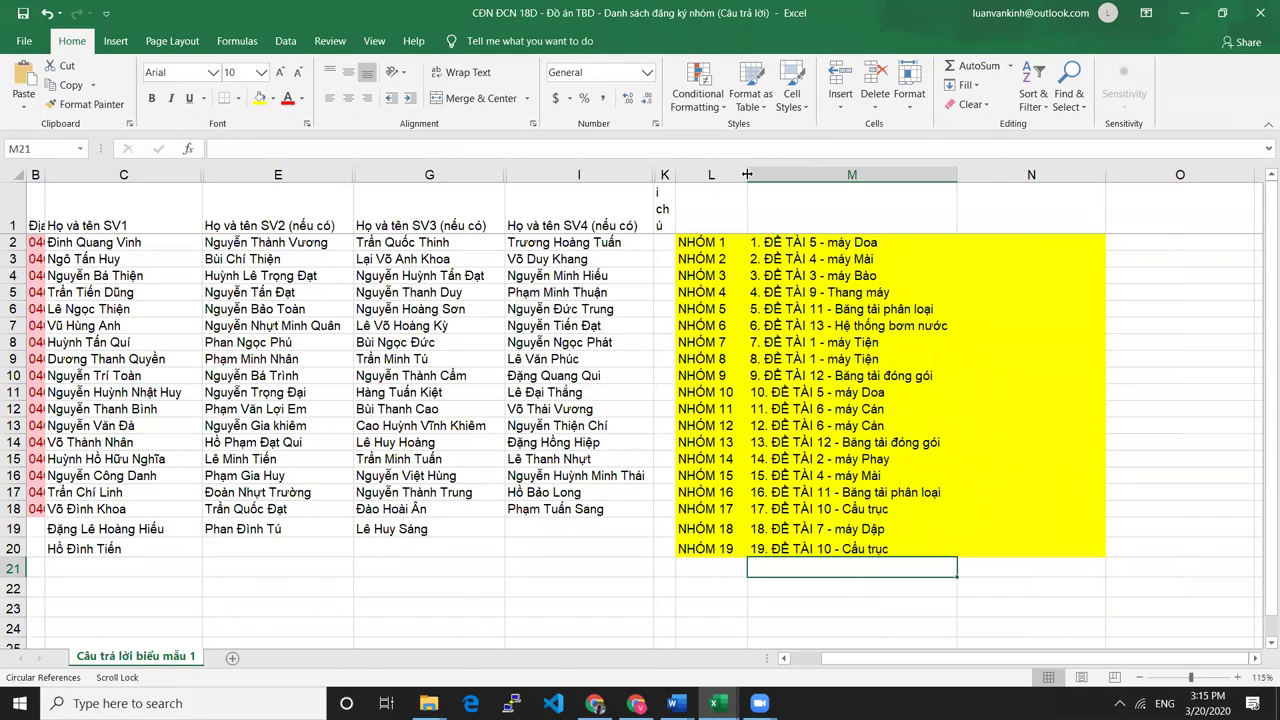
left_click_drag(709, 241, 730, 548)
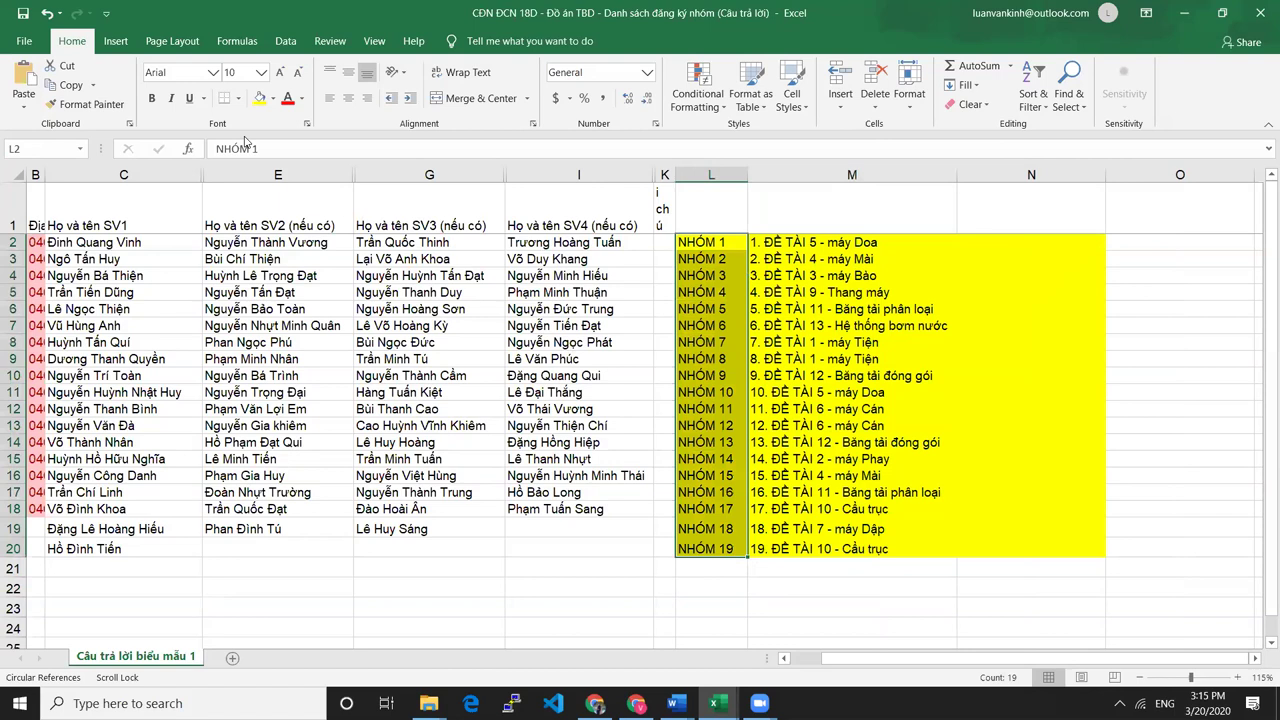
left_click(151, 97)
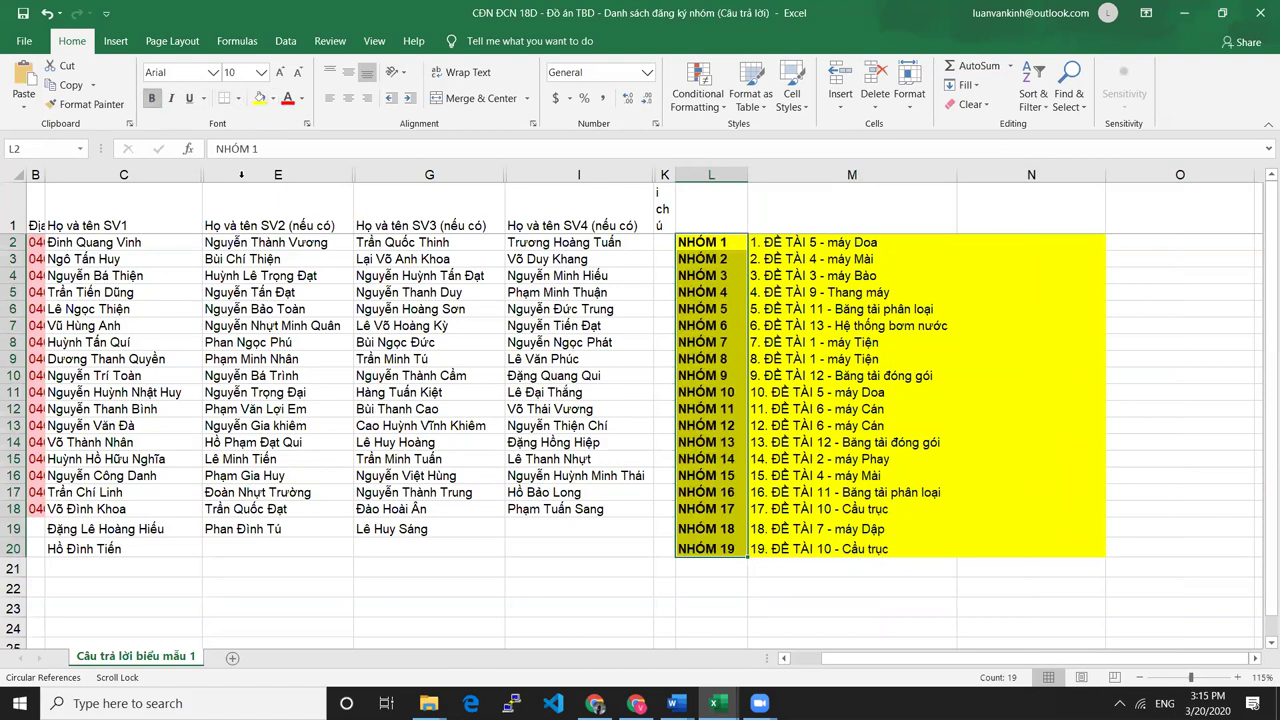
left_click(636, 608)
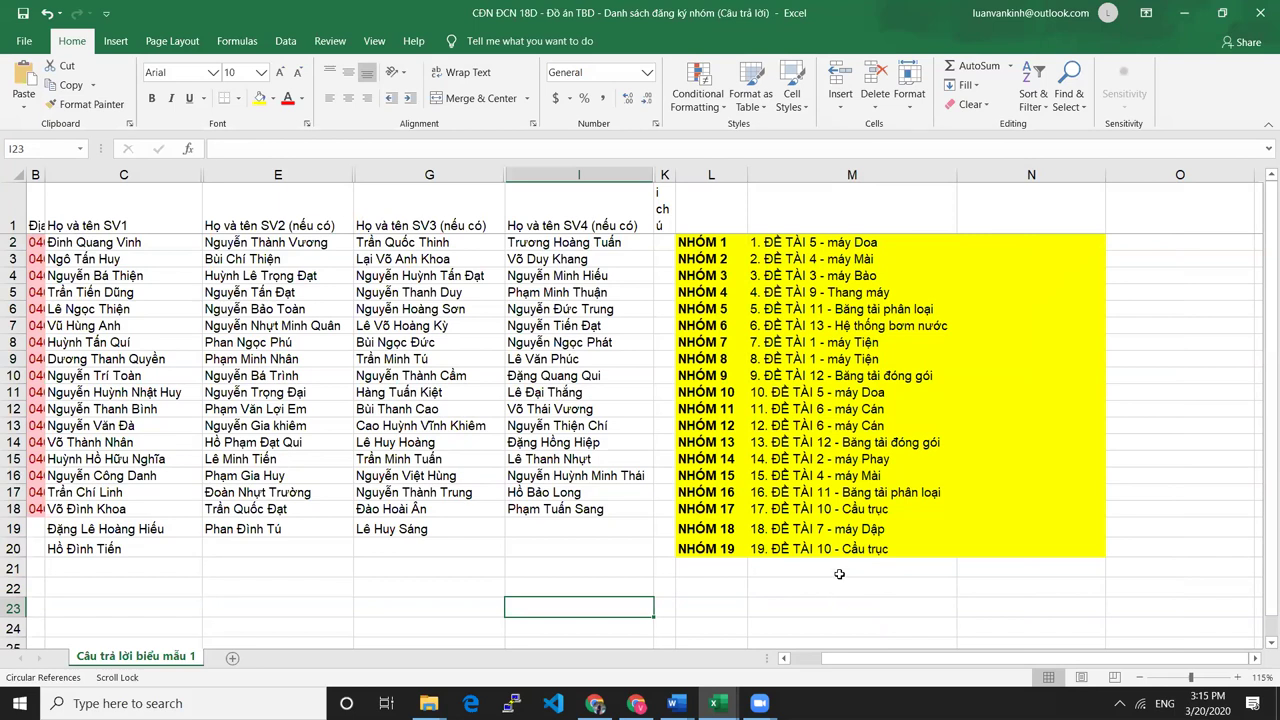
left_click(794, 575)
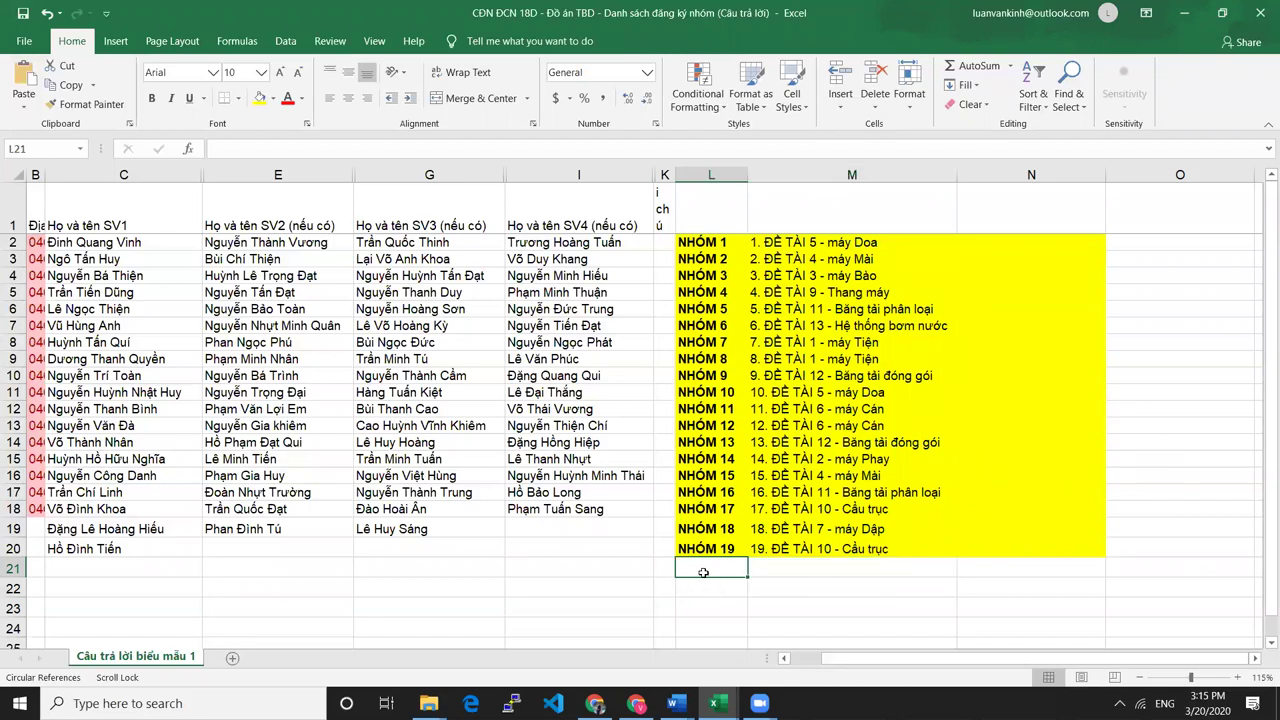
left_click(46, 566)
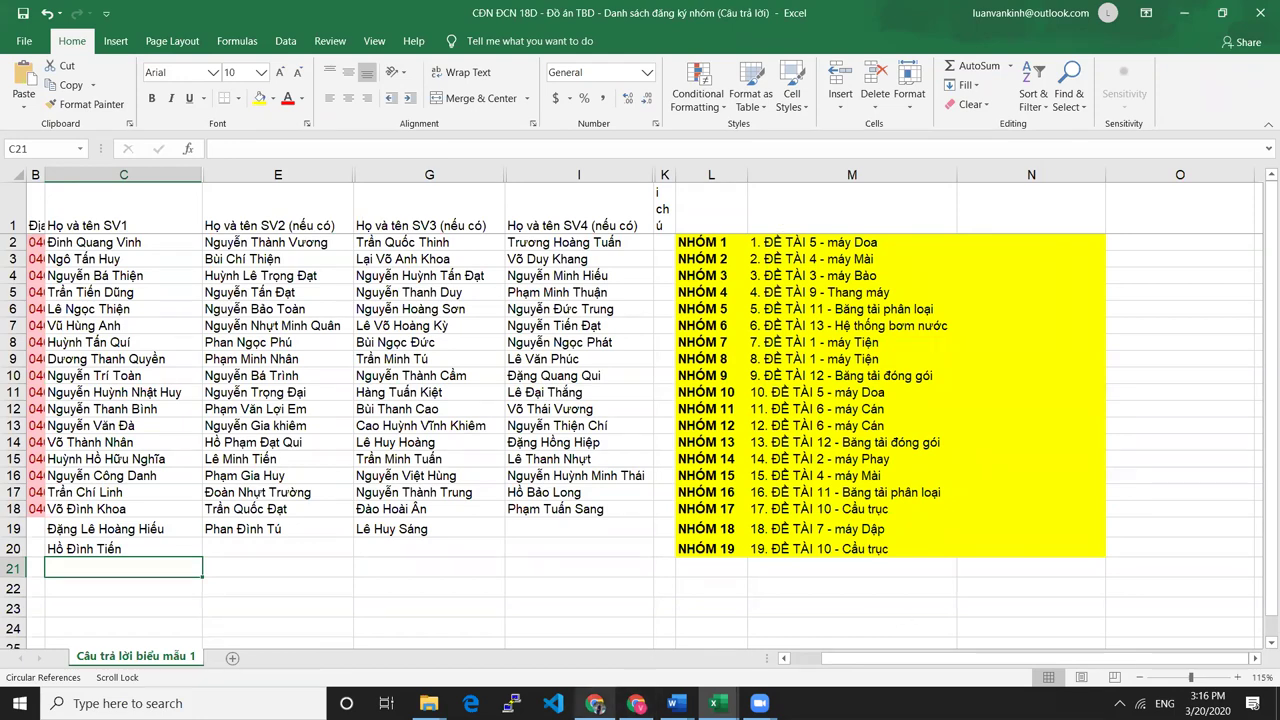
Bring the Word work plan document forward and select cells in its table.
left_click(595, 703)
key("alt+Tab")
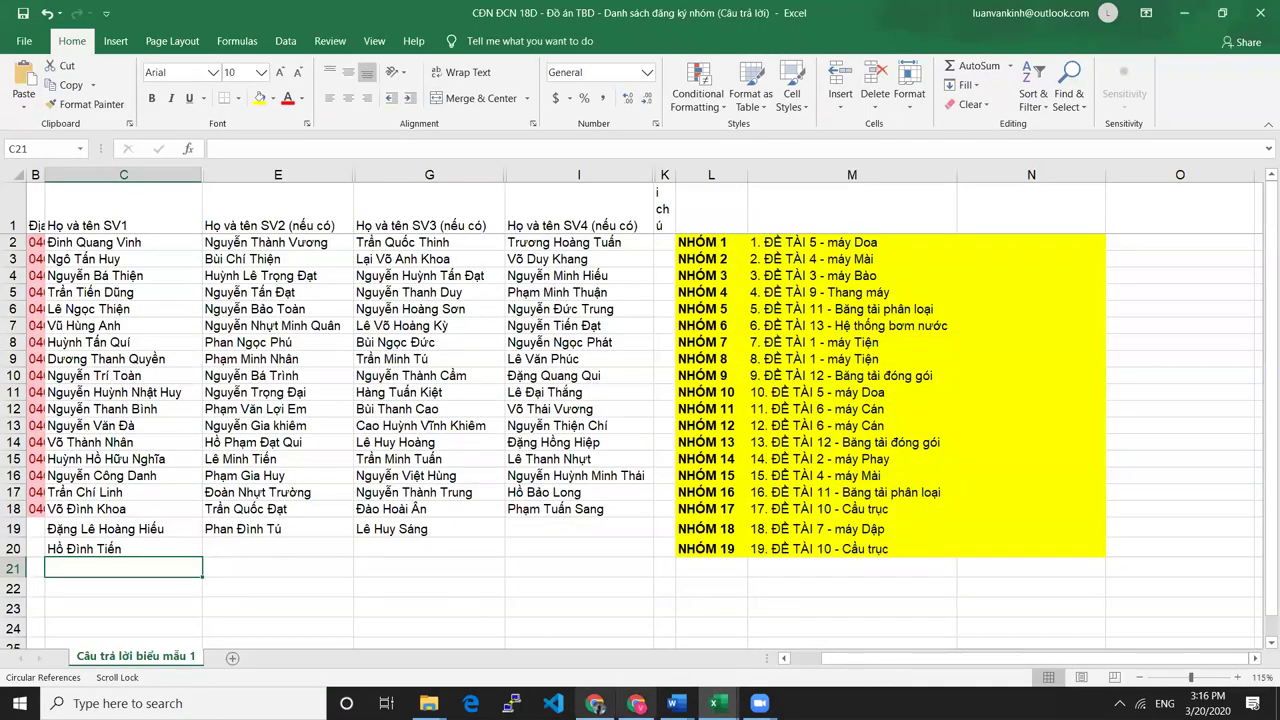
mouse_move(672, 703)
left_click(826, 635)
scroll(635, 436, "up", 4)
scroll(635, 436, "up", 5)
scroll(643, 491, "down", 3)
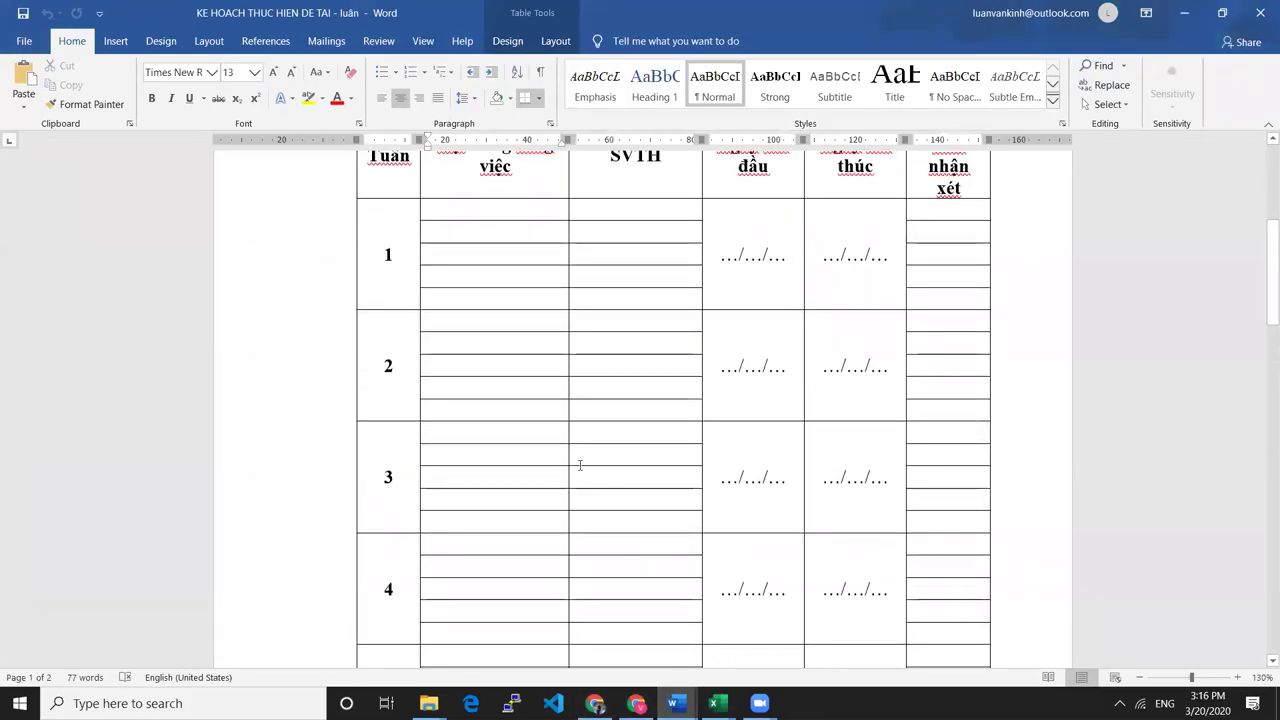
scroll(580, 463, "up", 1)
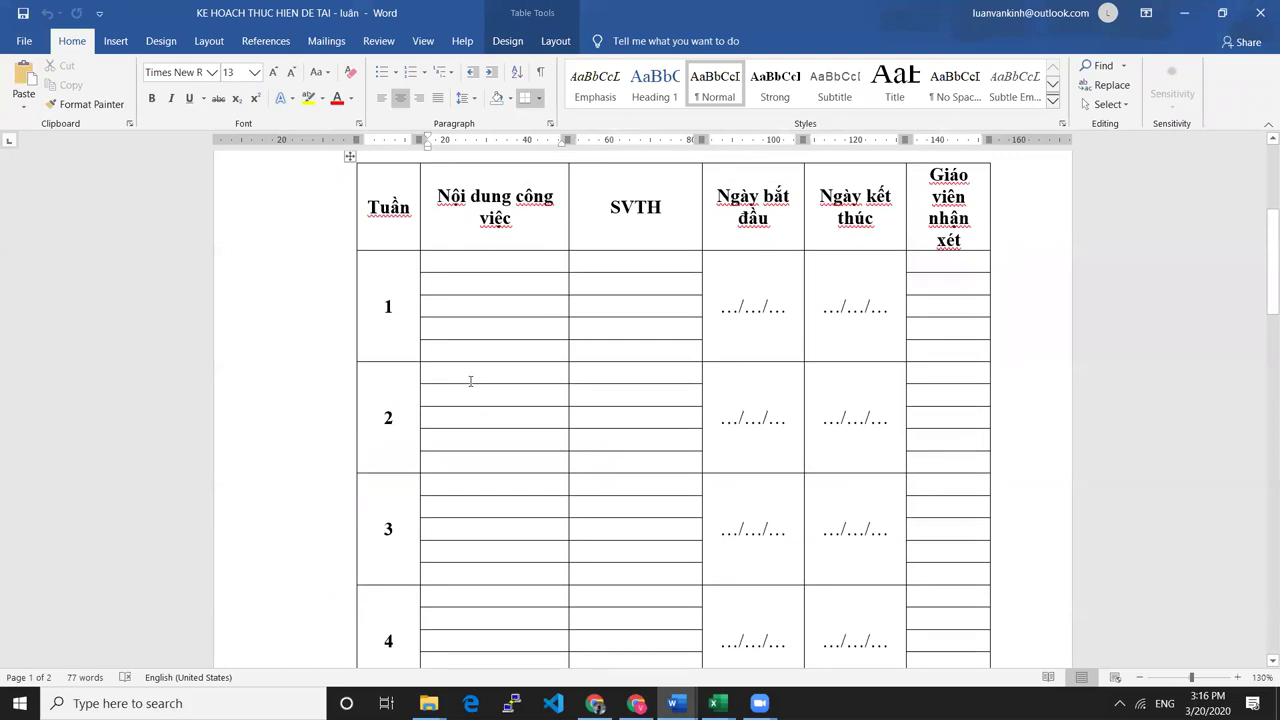
left_click_drag(470, 381, 655, 575)
Show the De tai document maximized at the top of its PHIẾU ĐÁNH GIÁ form.
mouse_move(636, 703)
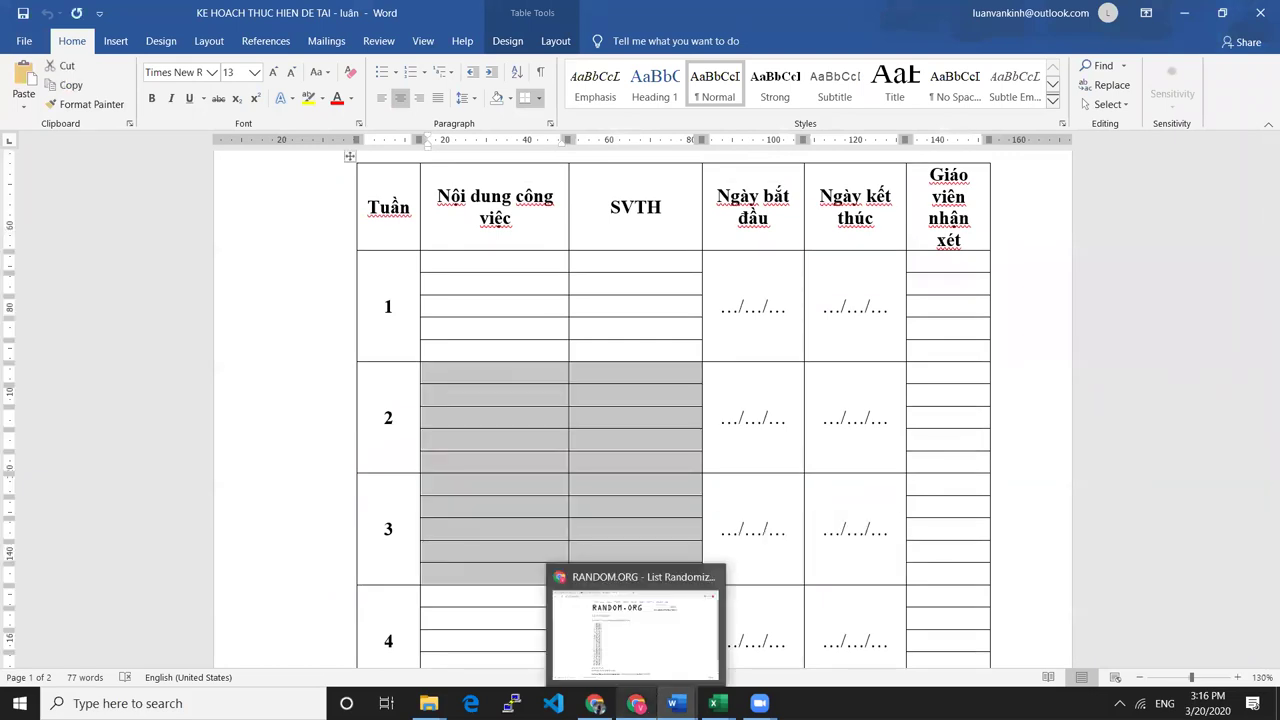
mouse_move(675, 703)
left_click(663, 636)
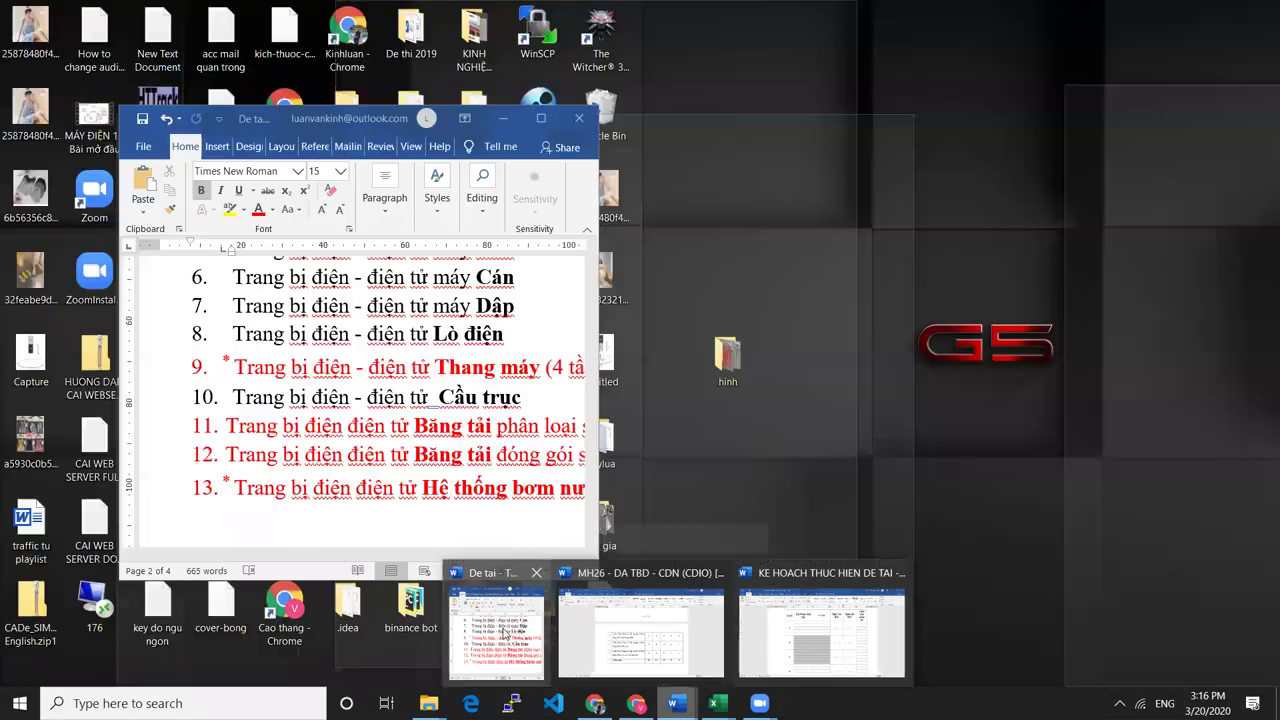
left_click(497, 632)
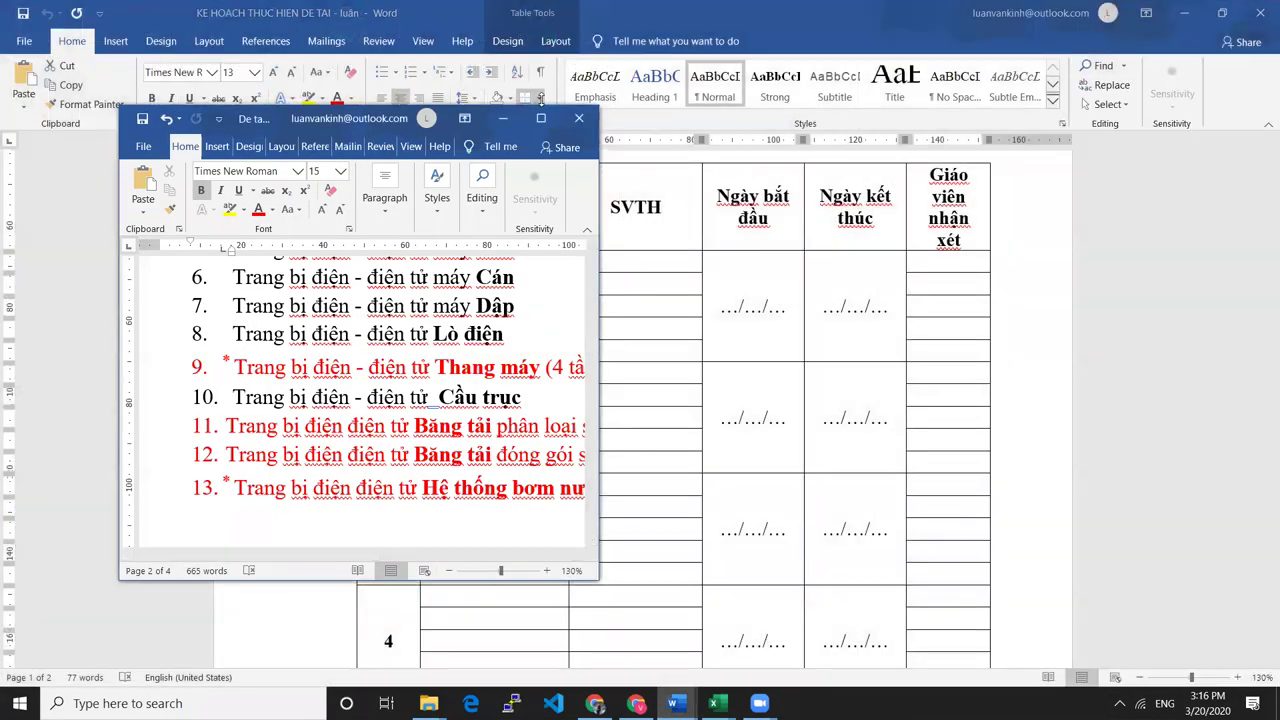
left_click(540, 118)
scroll(640, 400, "up", 10)
scroll(390, 390, "up", 3)
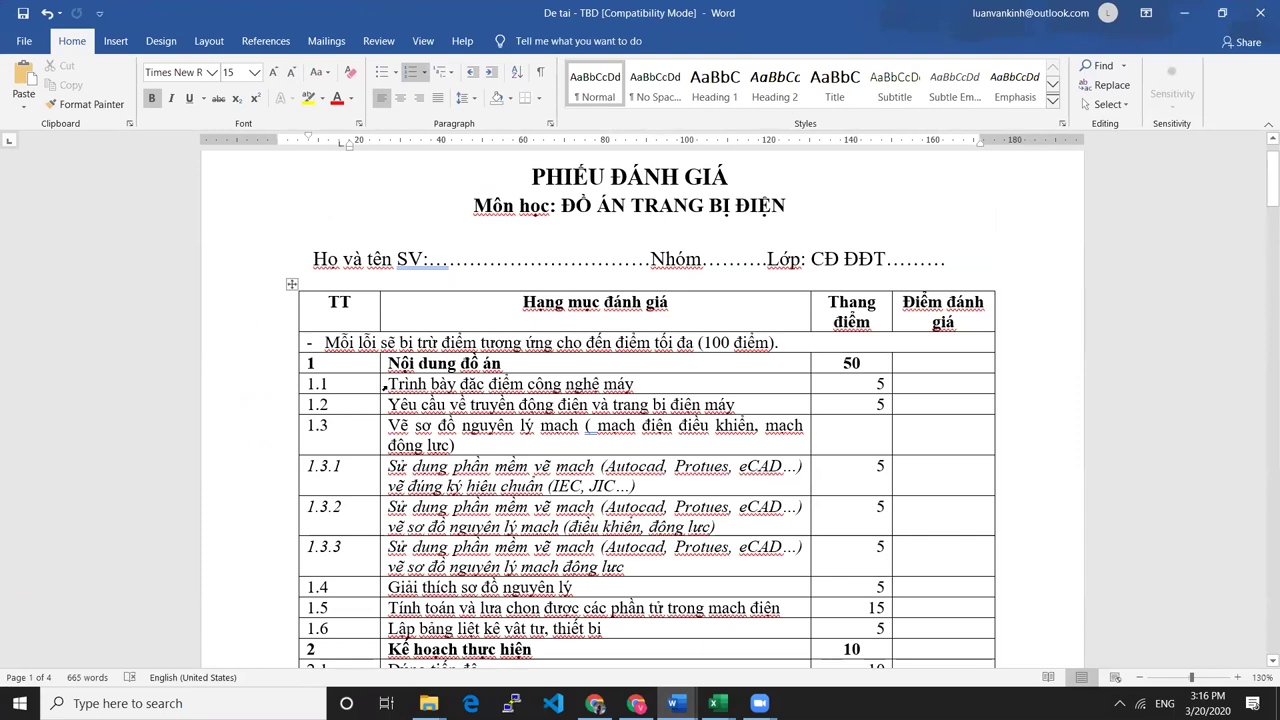
left_click(384, 386)
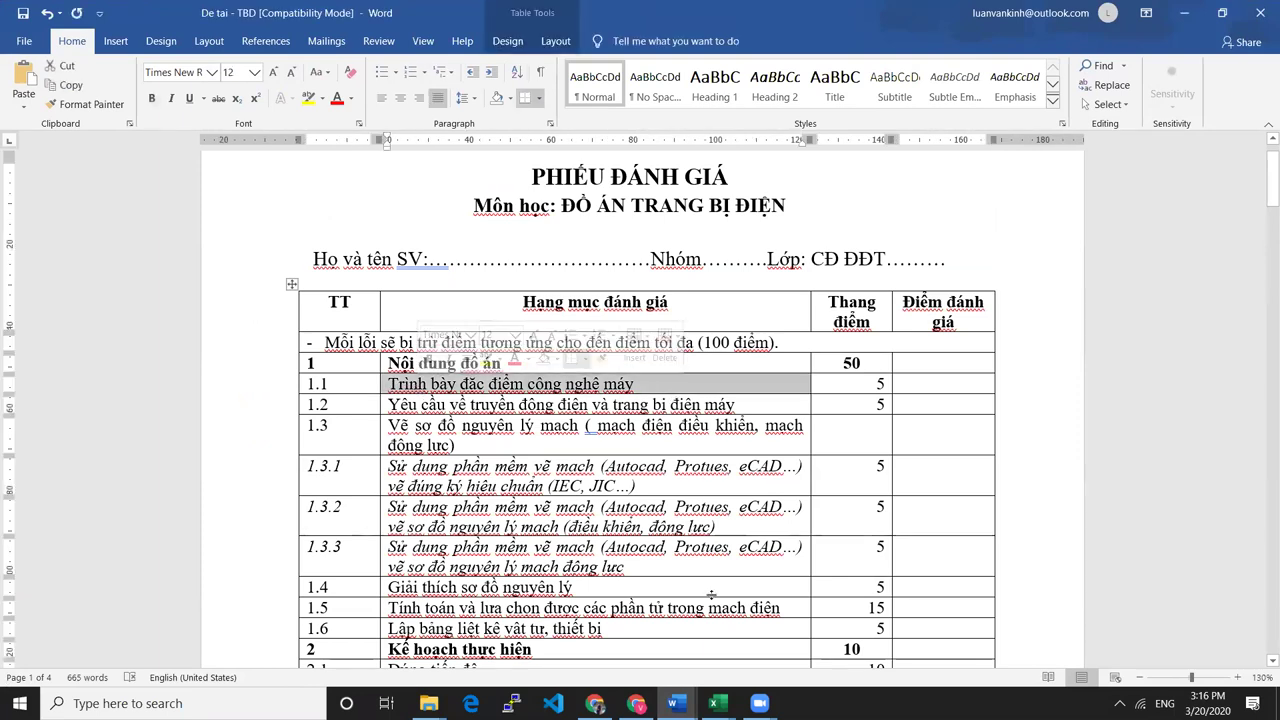
left_click(678, 701)
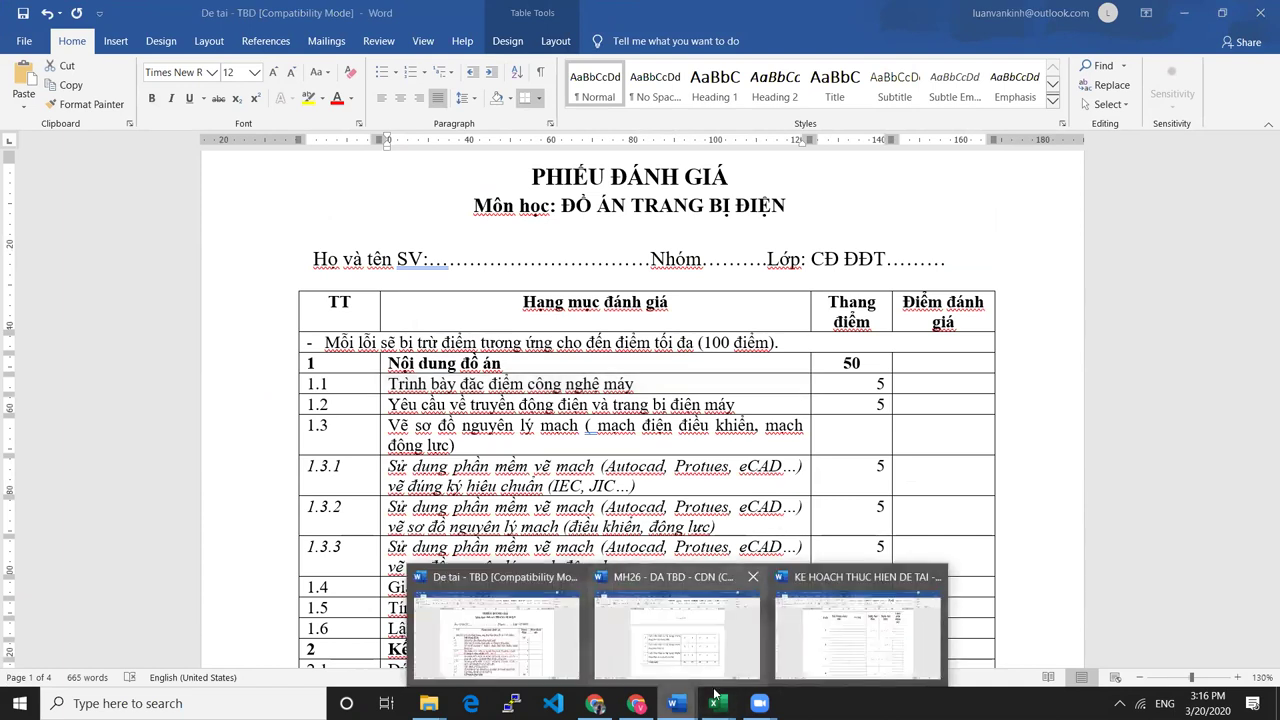
mouse_move(716, 700)
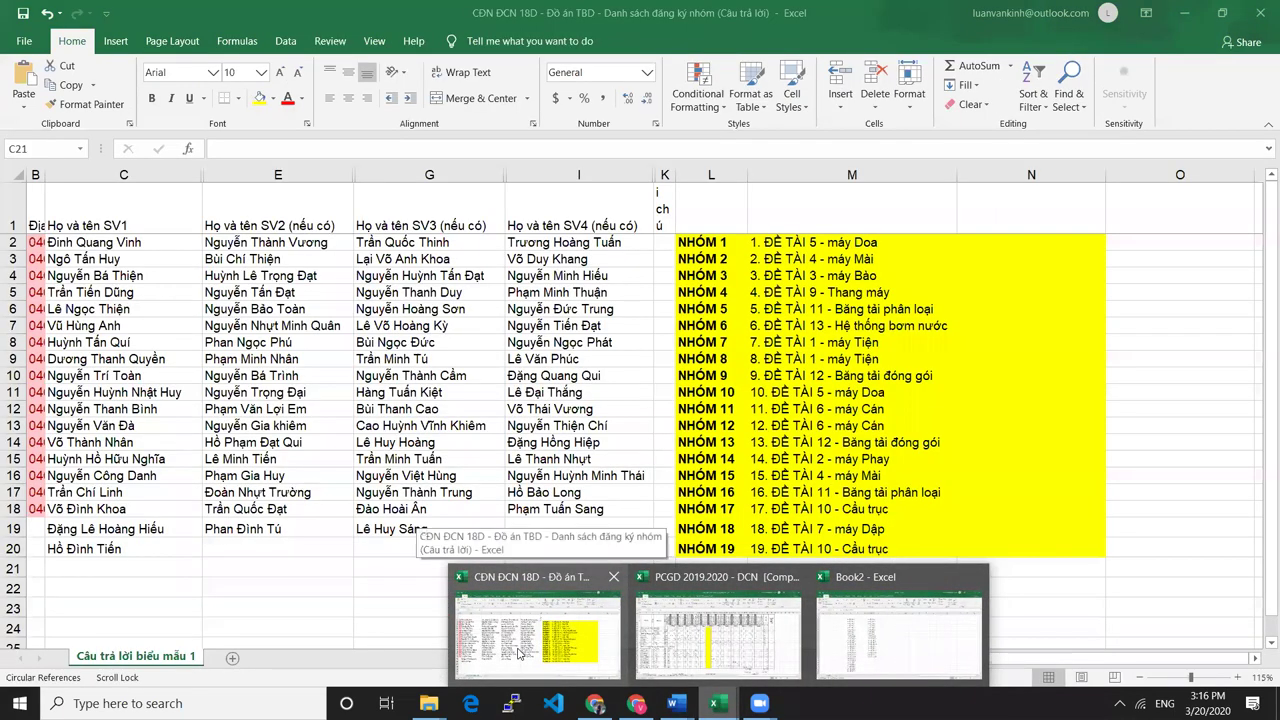
left_click(519, 652)
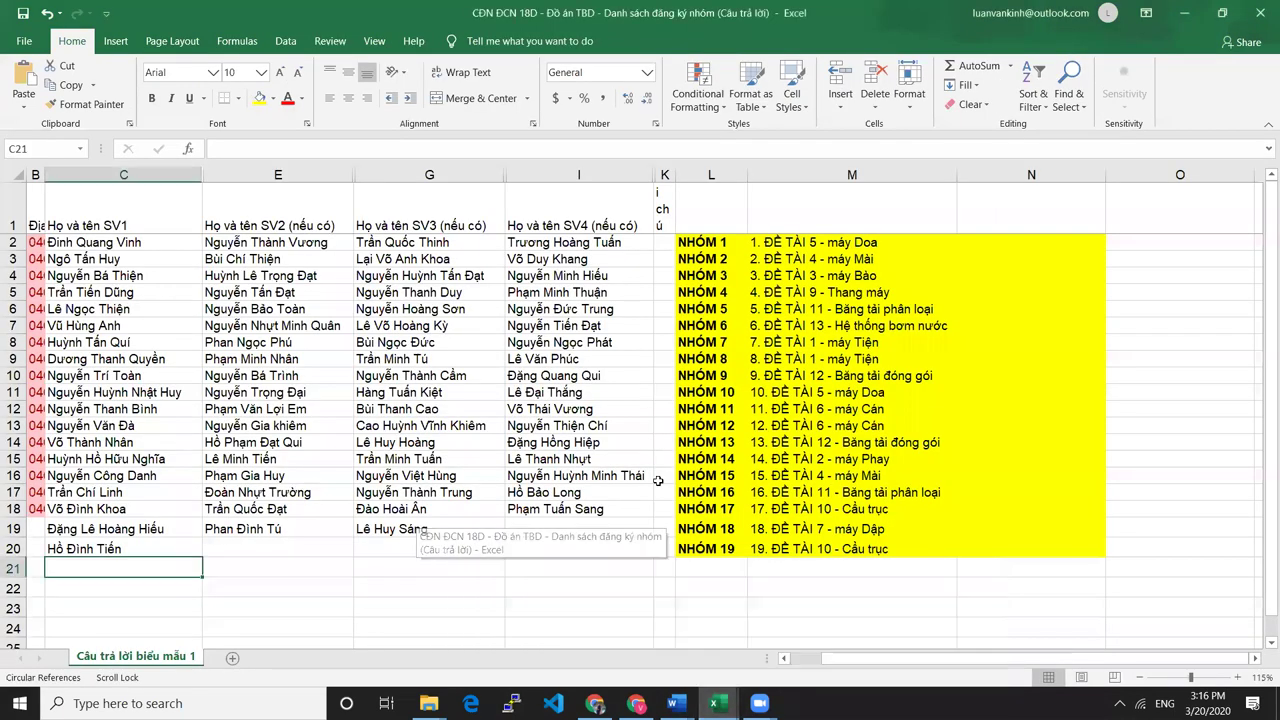
left_click(915, 241)
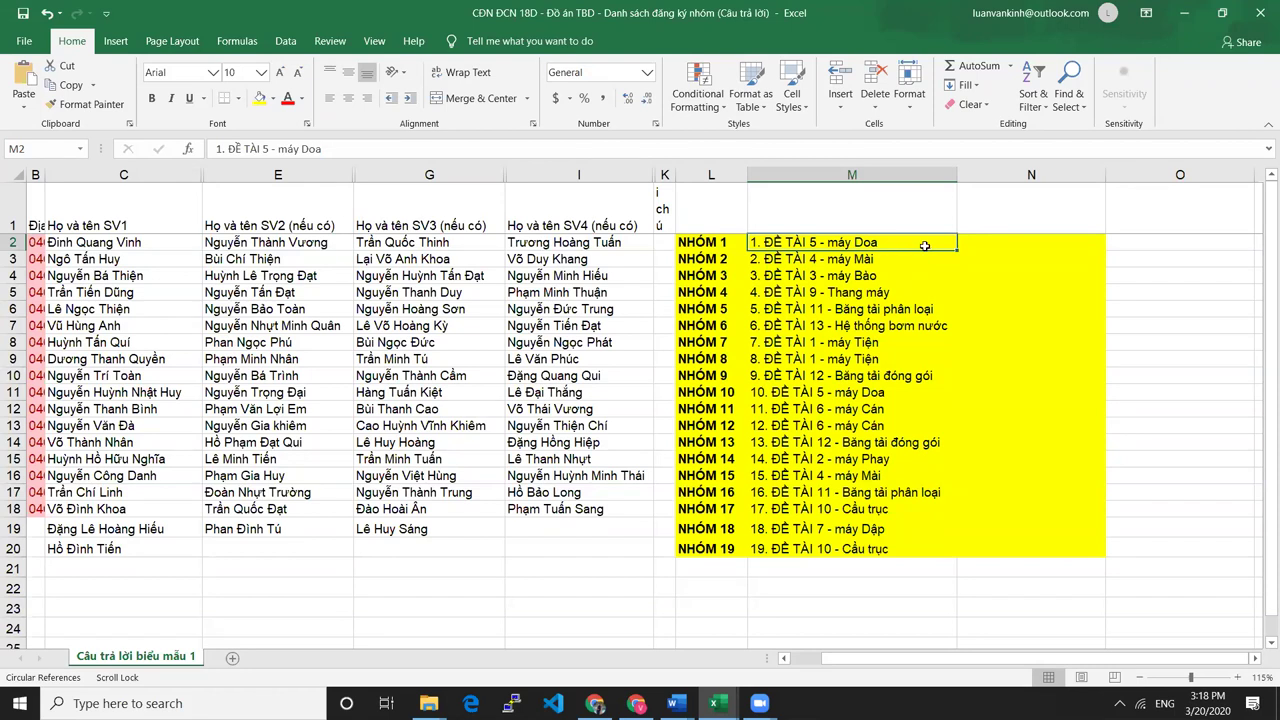
mouse_move(939, 245)
left_mouse_down()
mouse_move(977, 246)
mouse_move(943, 243)
left_mouse_up()
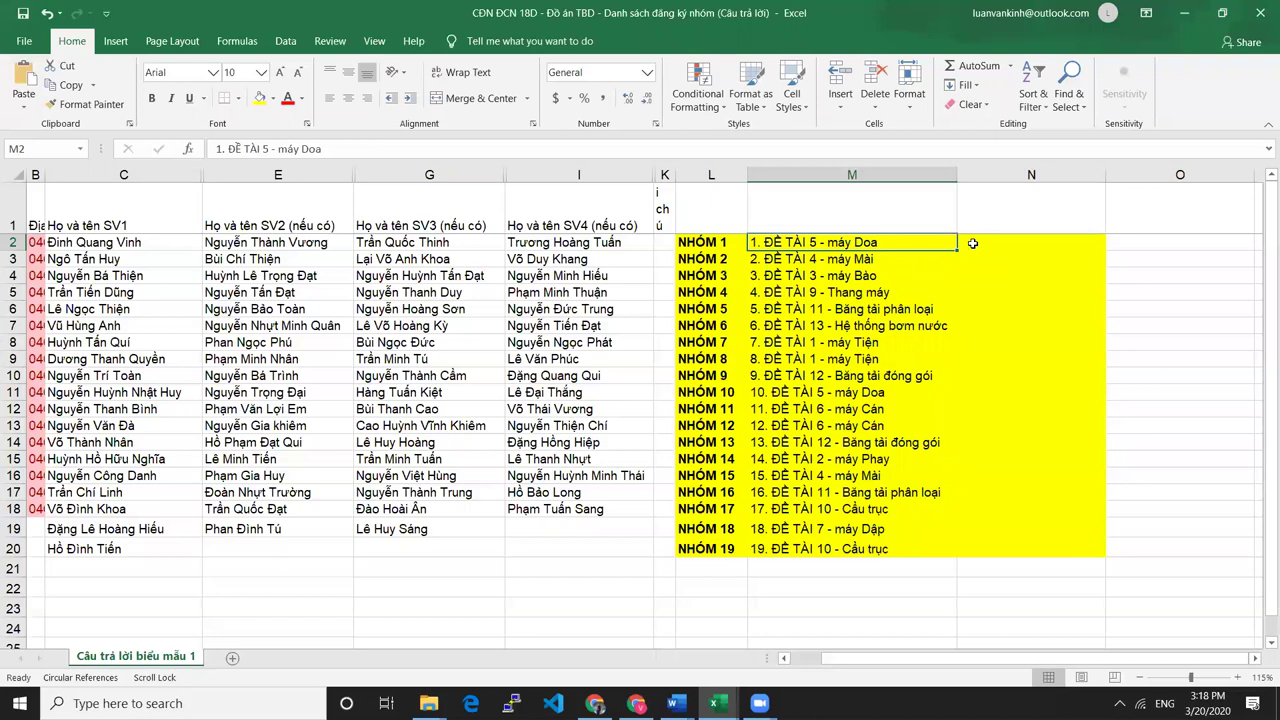
left_click(979, 243)
left_click(918, 248)
left_click(975, 246)
double_click(908, 244)
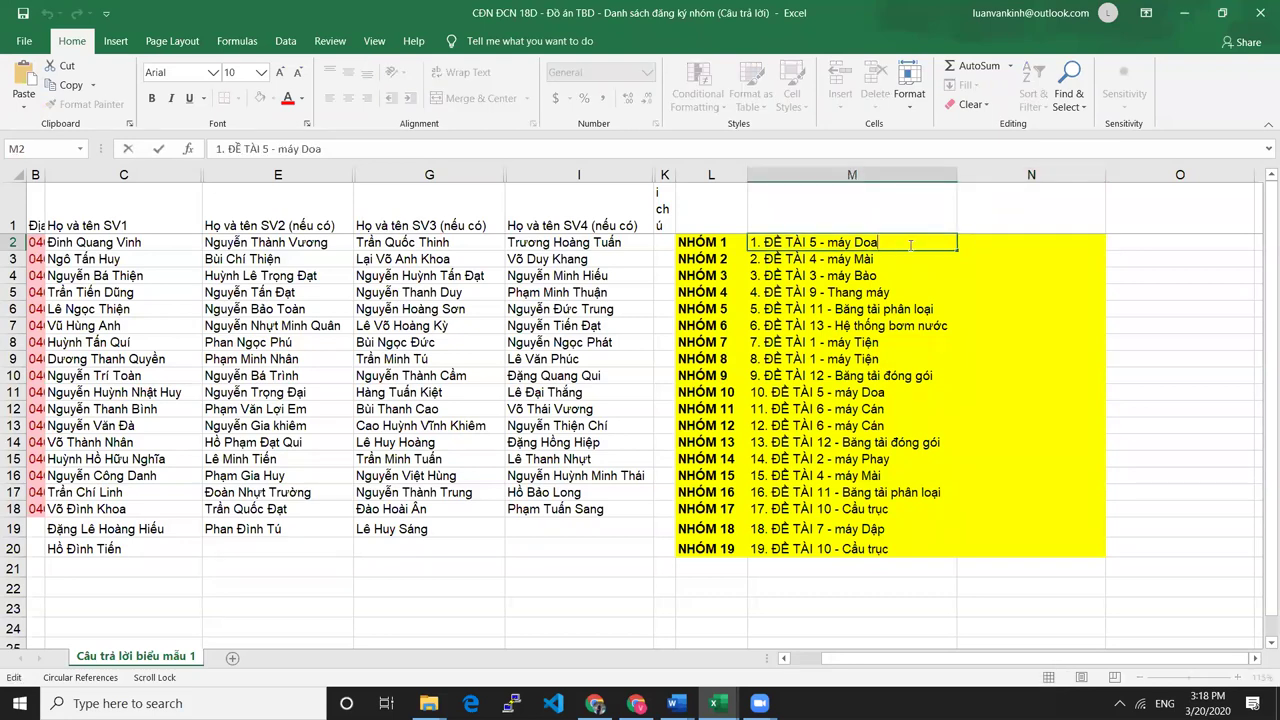
left_click_drag(878, 243, 750, 243)
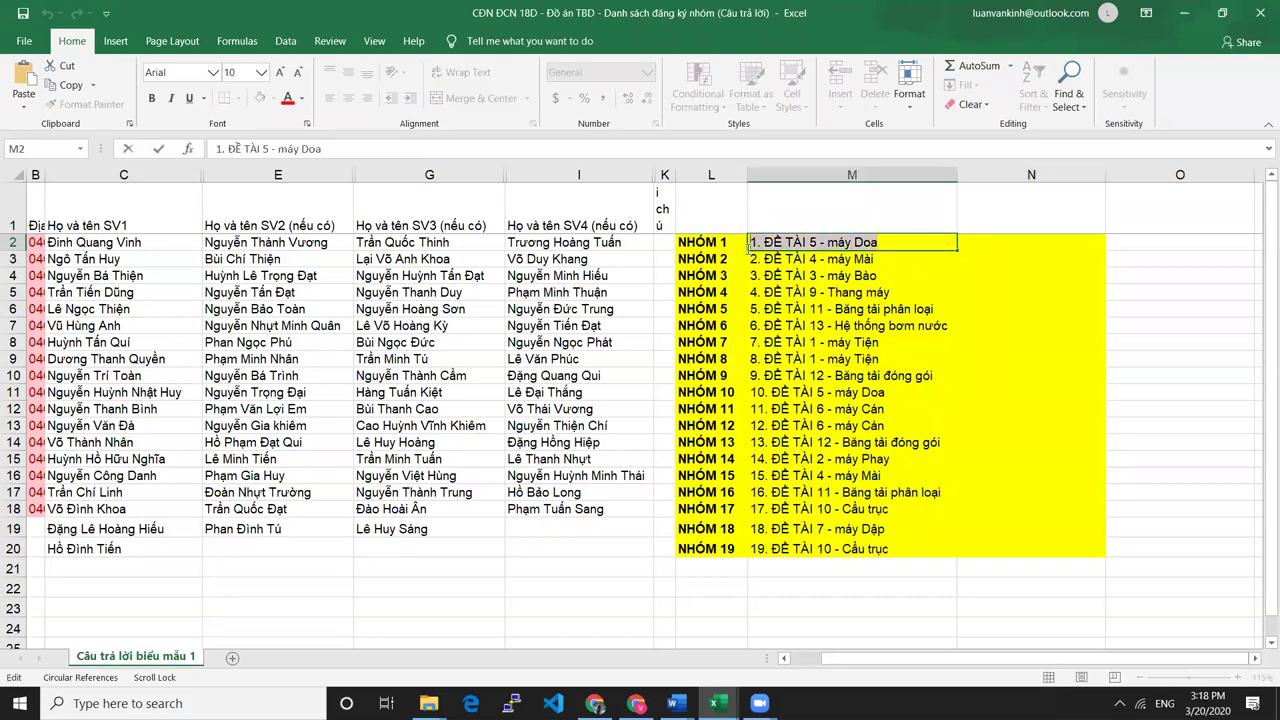
left_click(970, 244)
double_click(907, 242)
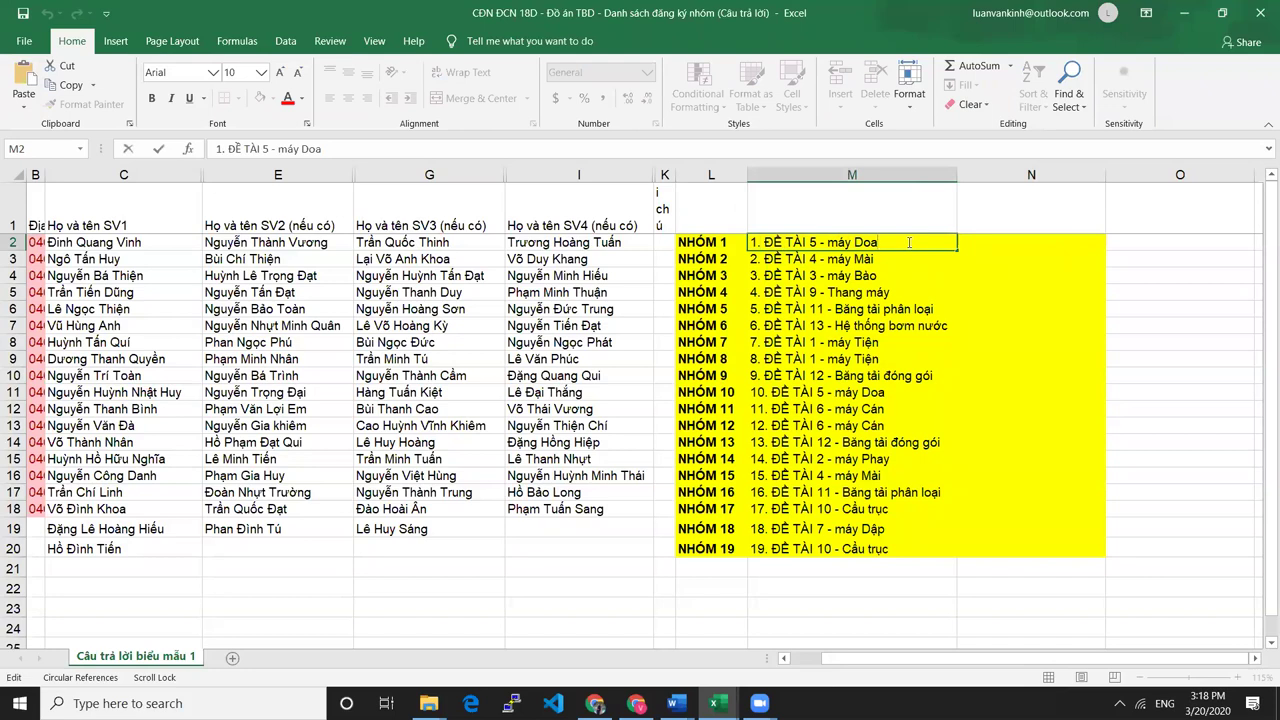
left_click(991, 247)
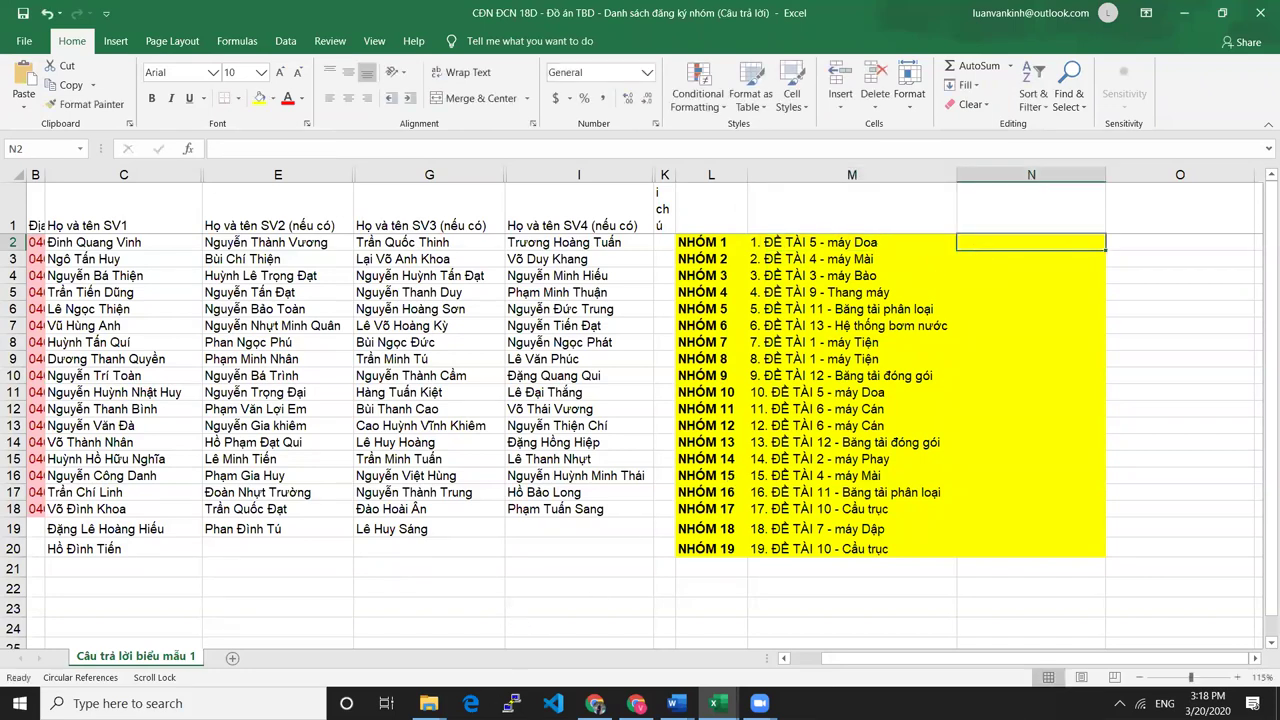
mouse_move(428, 703)
left_click(665, 604)
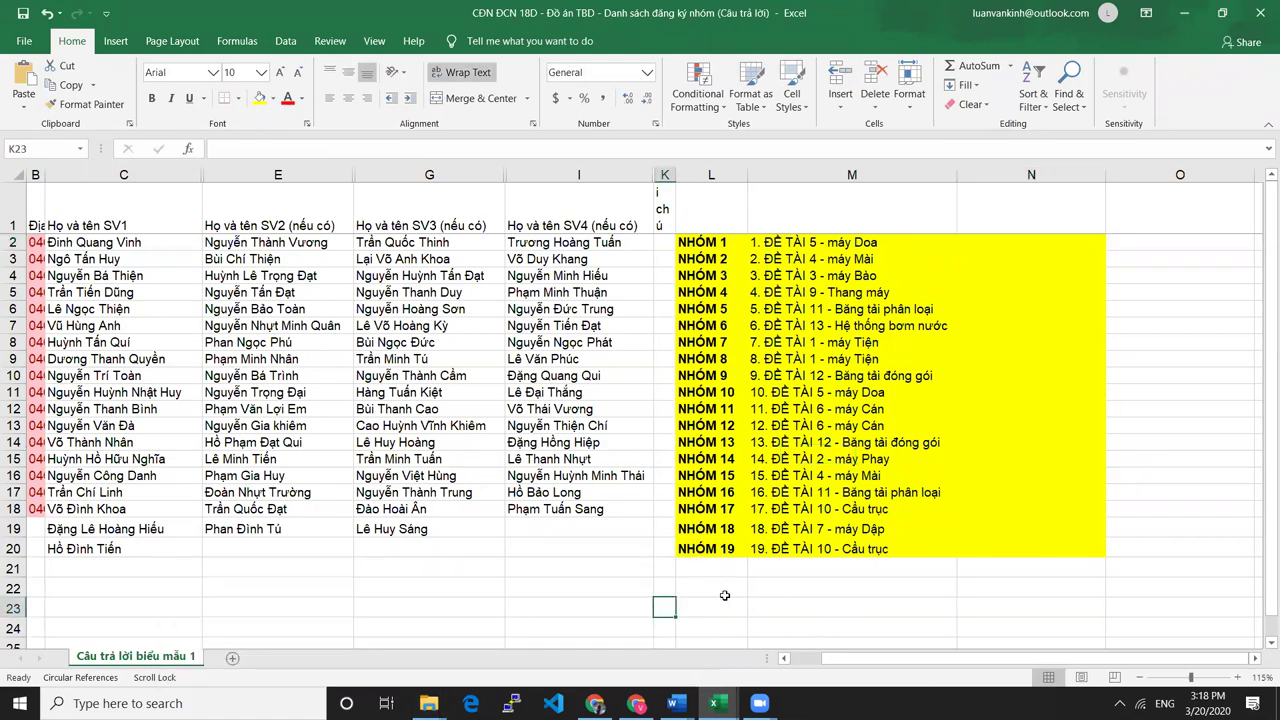
left_click(705, 590)
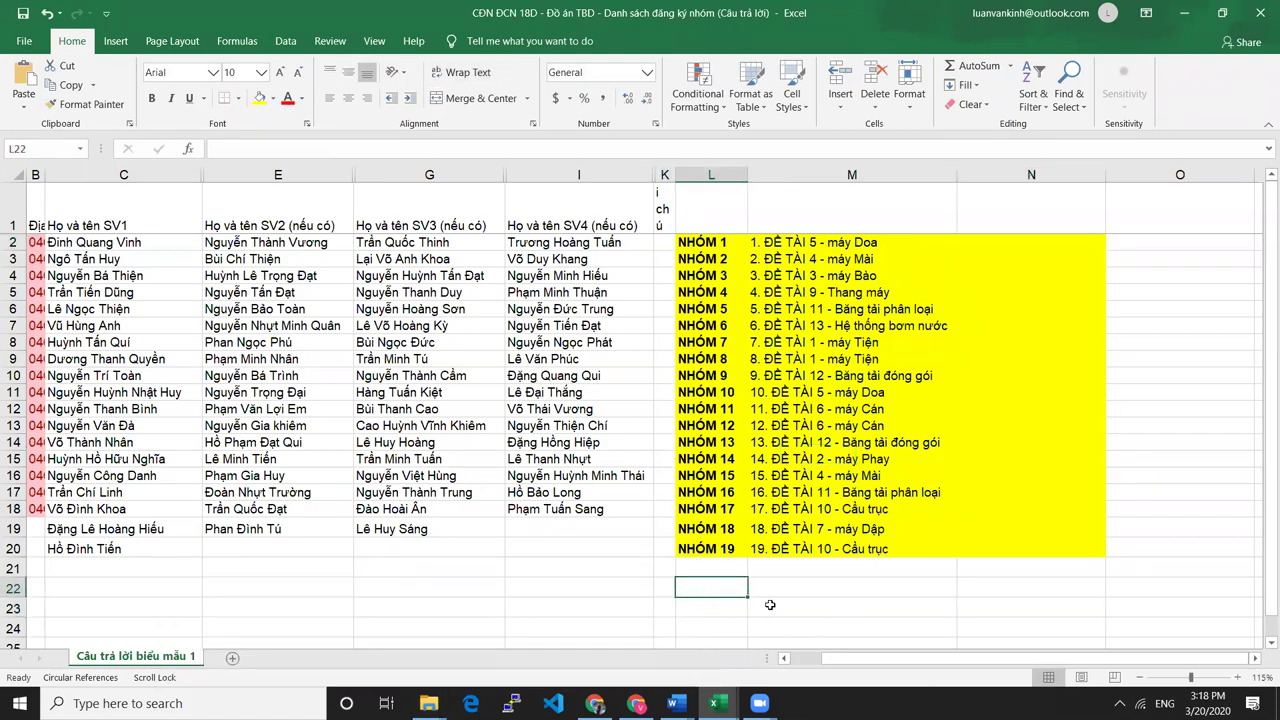
left_click(803, 596)
left_click(730, 589)
Switch from the Elearning folder window to PHAN NHOM and go up to DATBD.
mouse_move(407, 684)
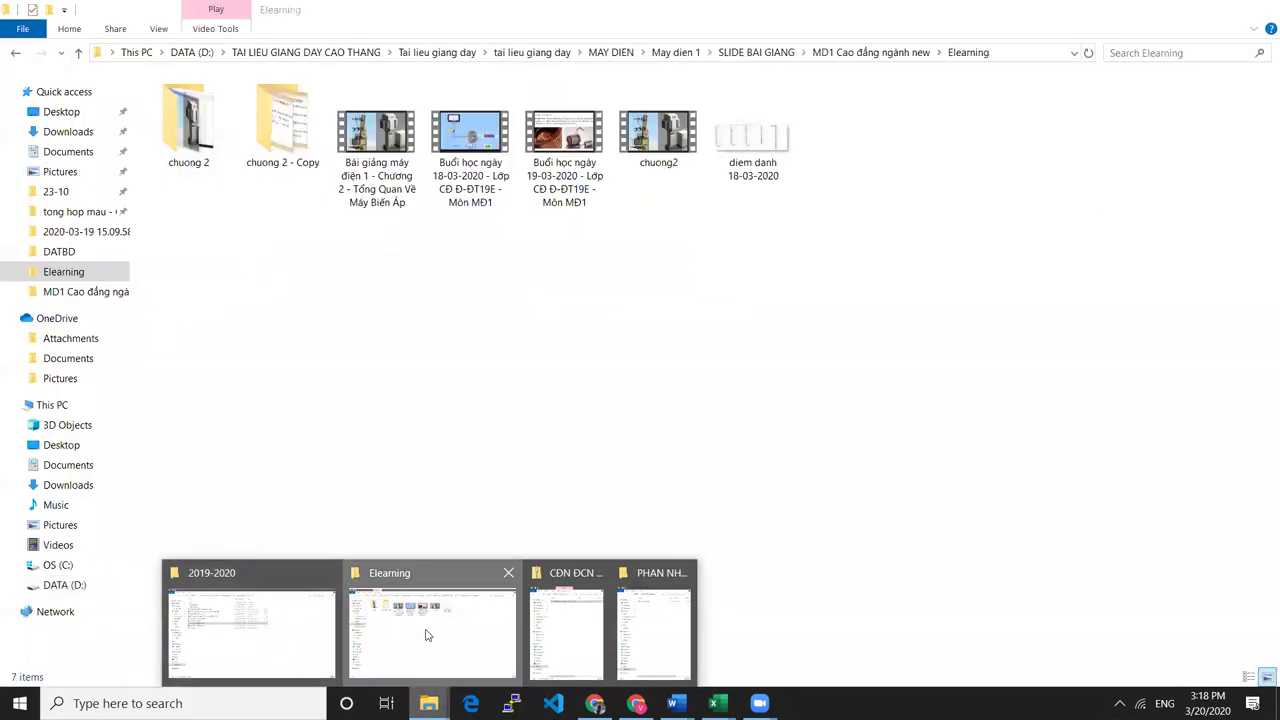
left_click(424, 634)
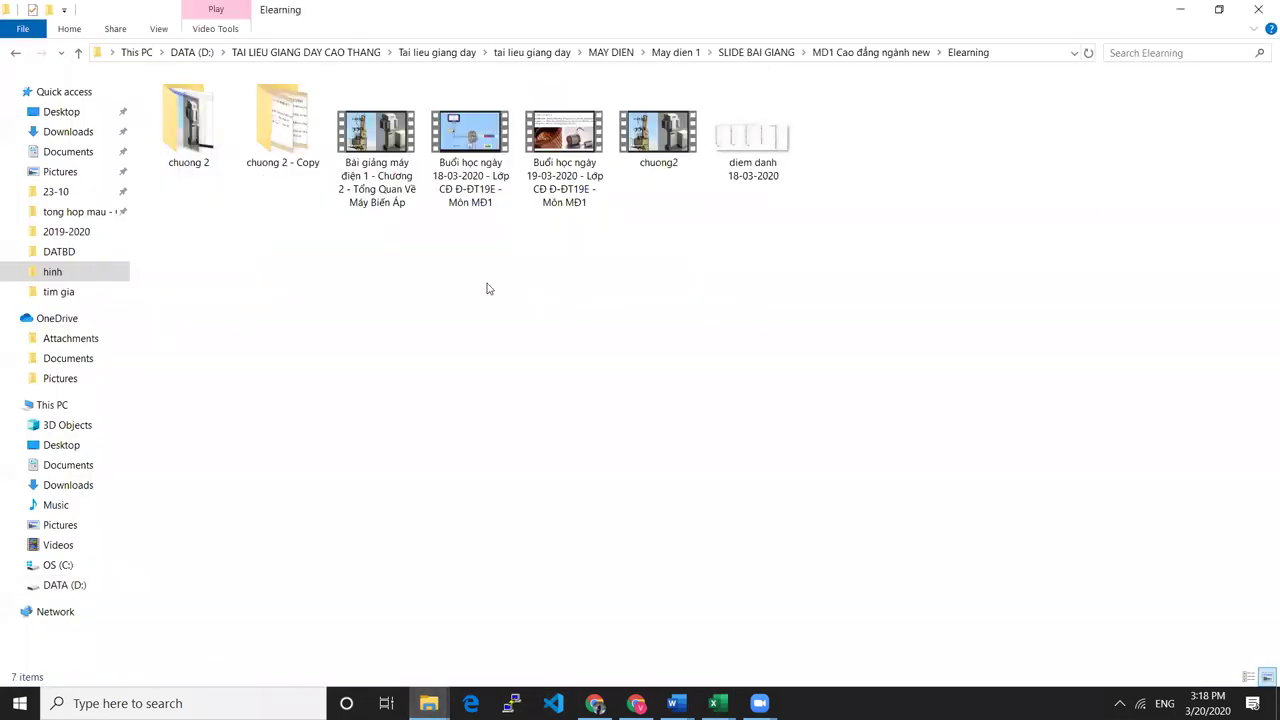
right_click(316, 247)
left_click(946, 320)
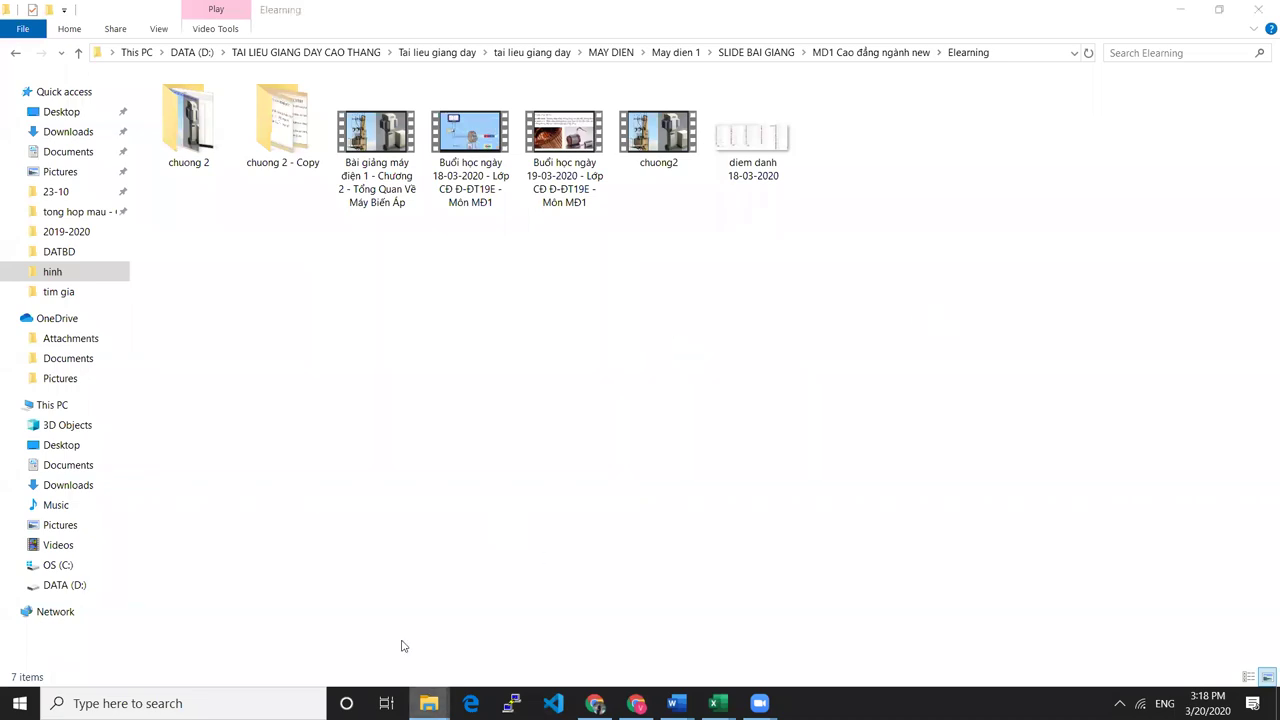
mouse_move(428, 703)
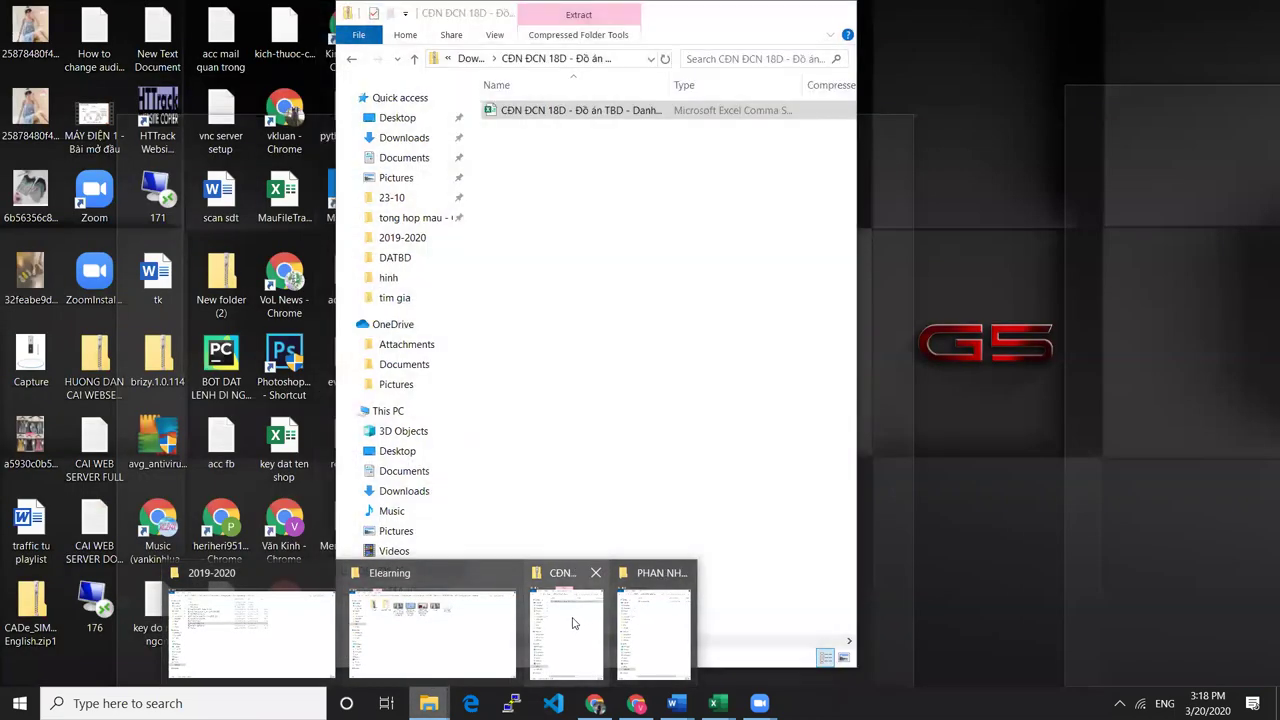
left_click(644, 624)
left_click(450, 58)
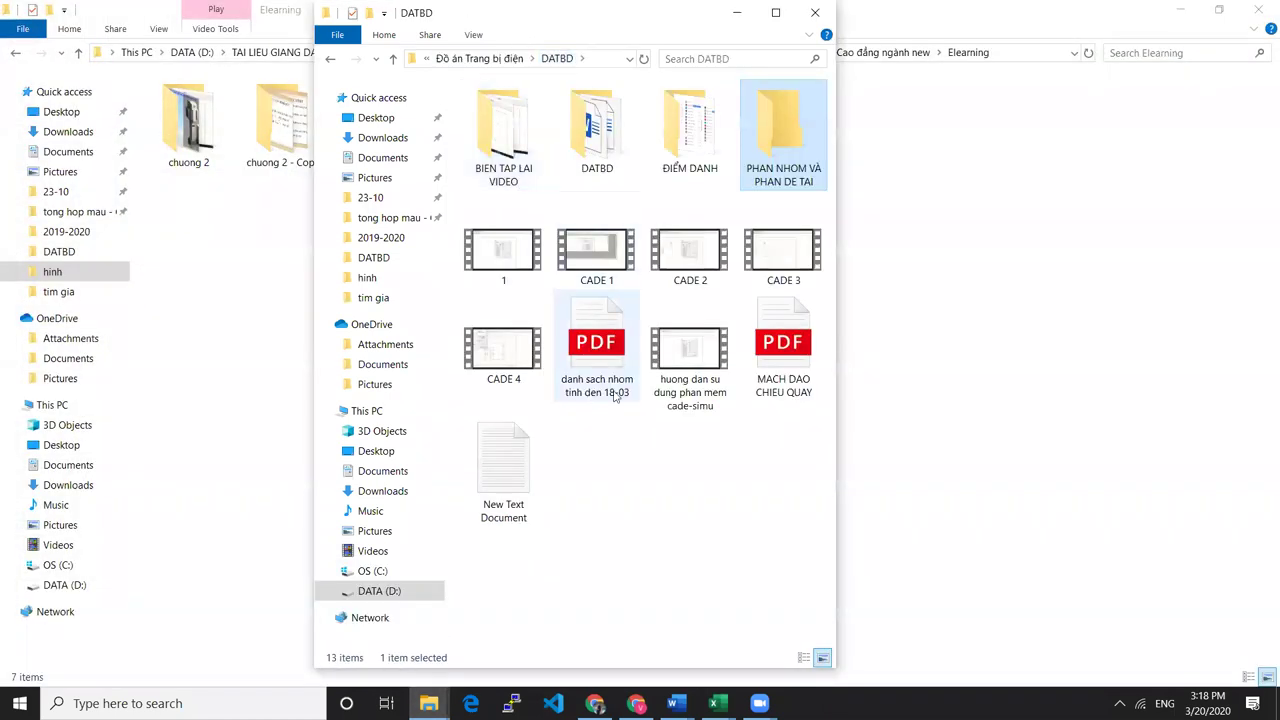
Create a folder 'đề tài DA TBD NHOM 1 - MÁY DOA' in DATBD and open it.
right_click(637, 221)
mouse_move(680, 444)
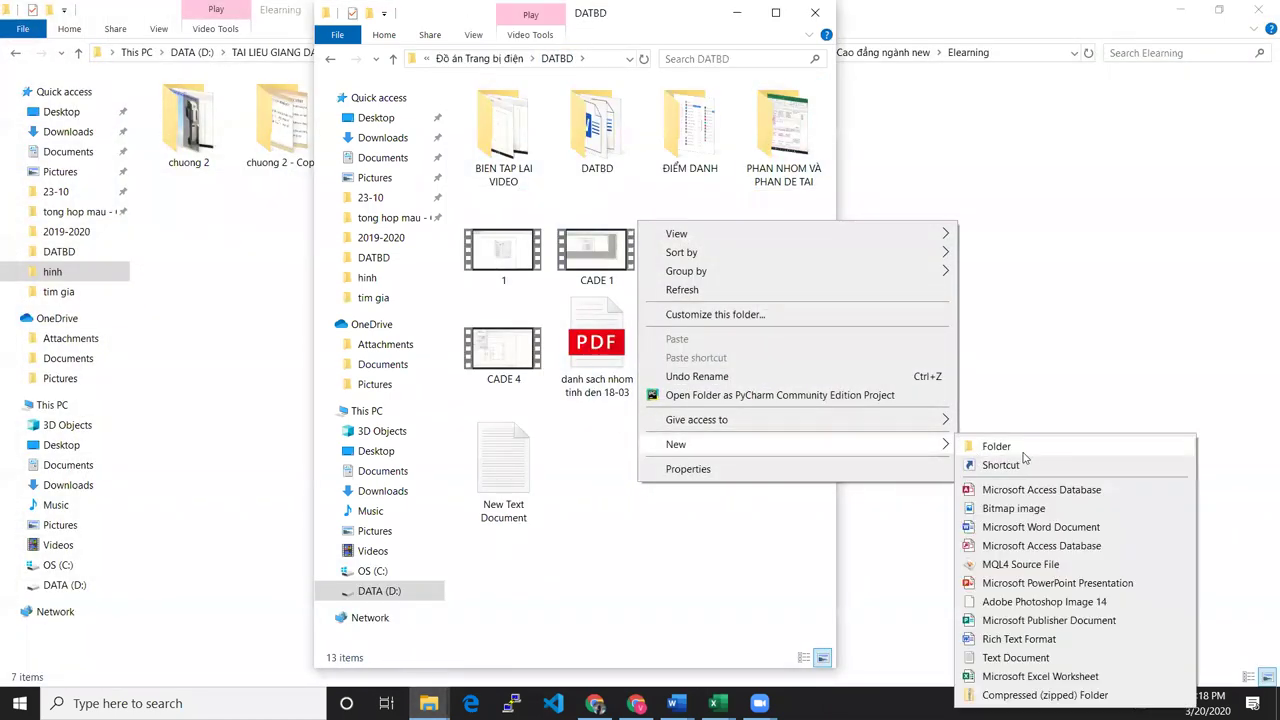
left_click(1023, 455)
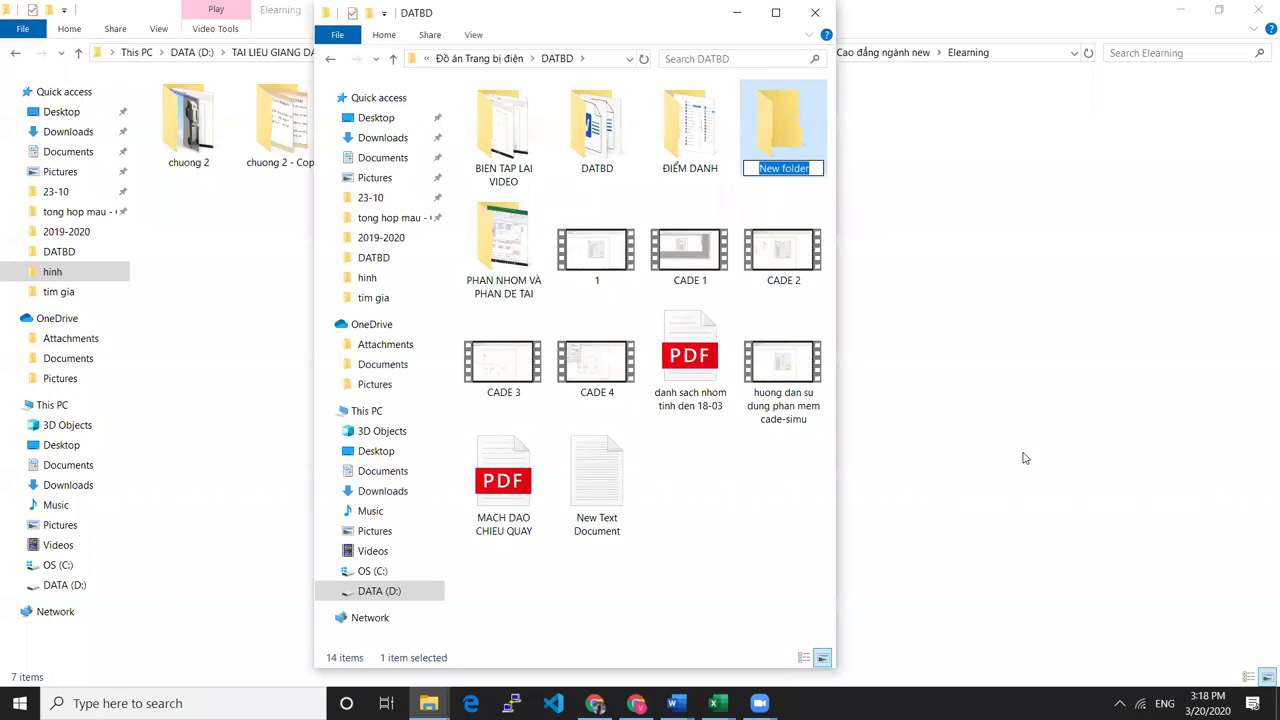
type("de")
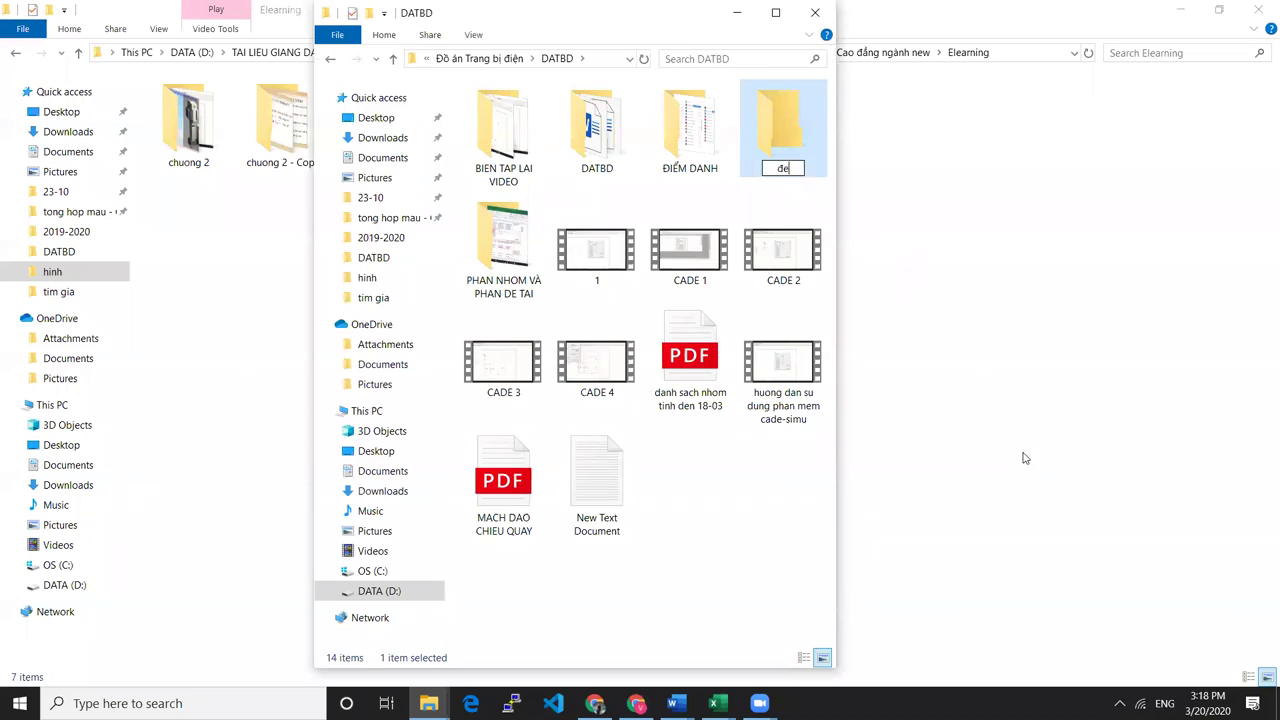
type(" tai")
type("f")
type(" DA TBD")
type(" NHOM 1")
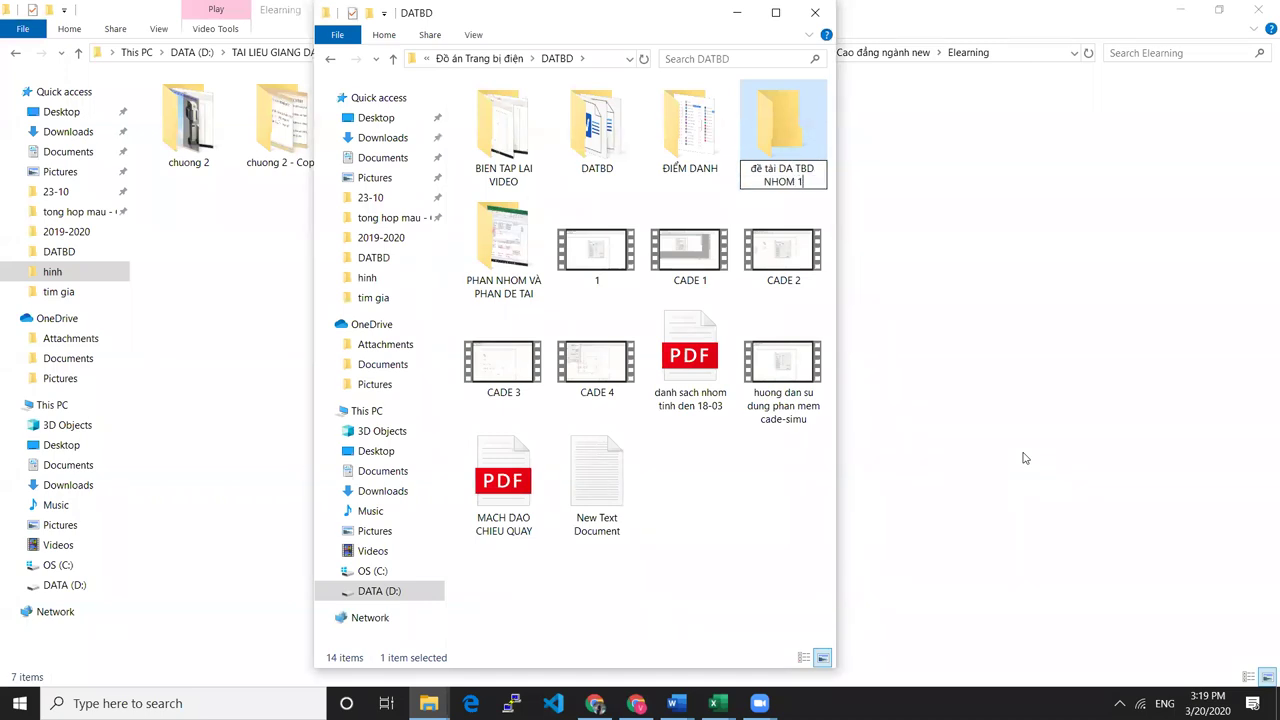
type(" - MÁY DOA")
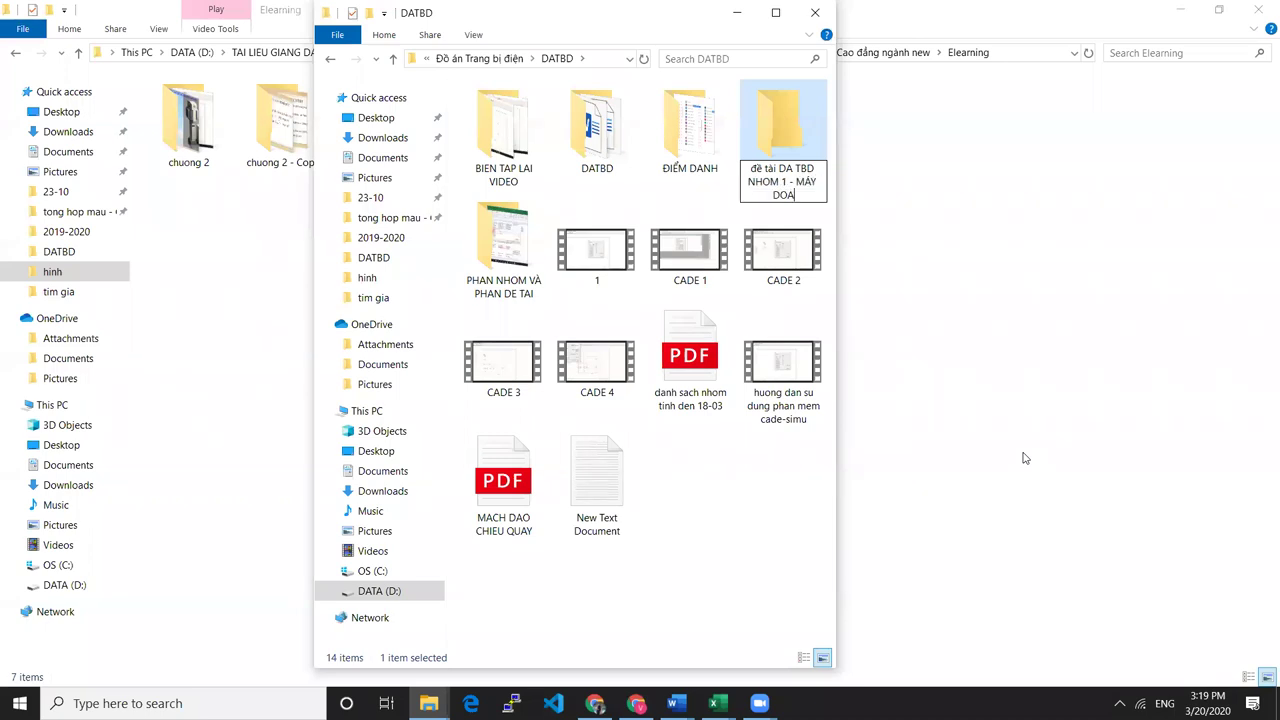
key("Return")
key("Return")
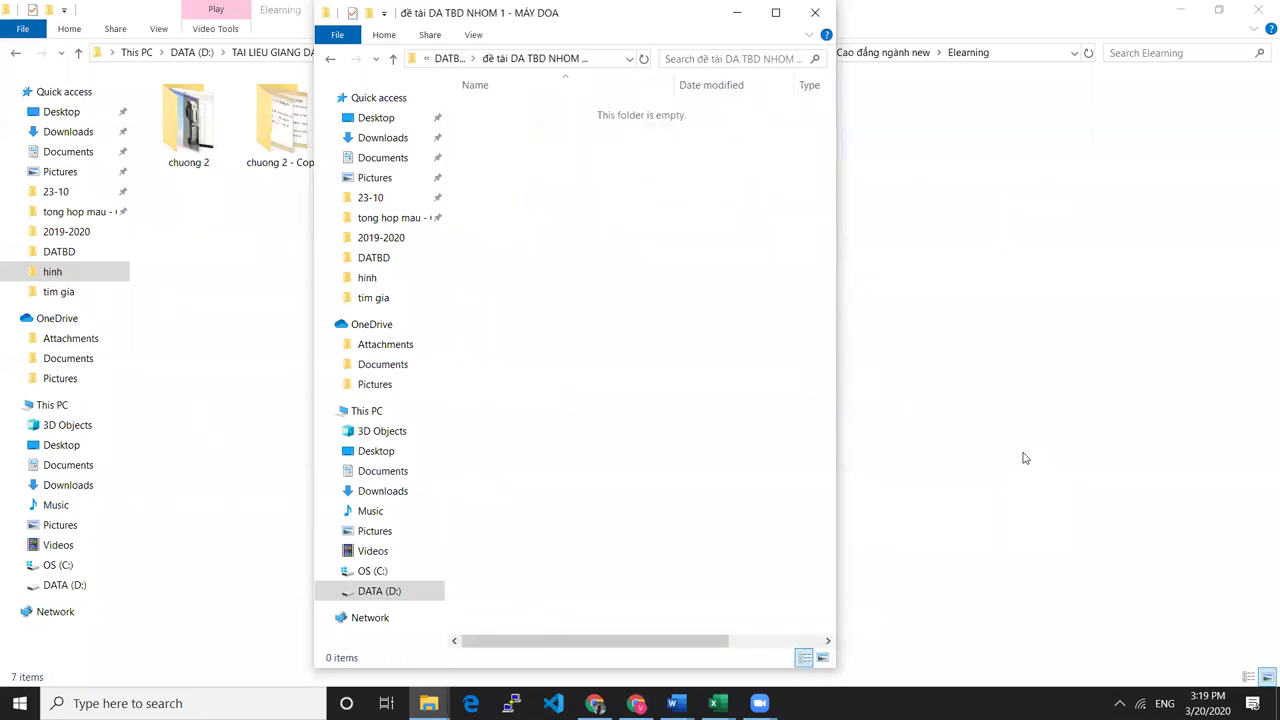
Check the empty new folder's context menu, then switch back to Chrome's SlideShare page.
right_click(571, 170)
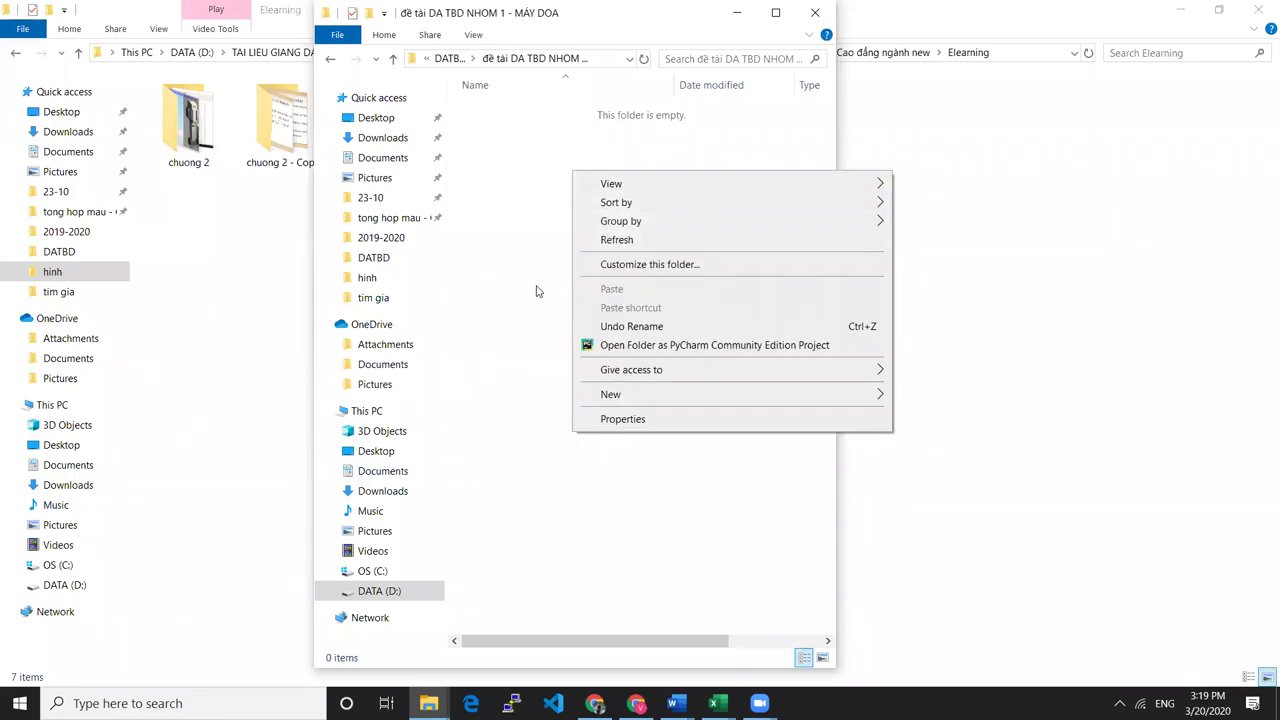
left_click(537, 291)
right_click(549, 339)
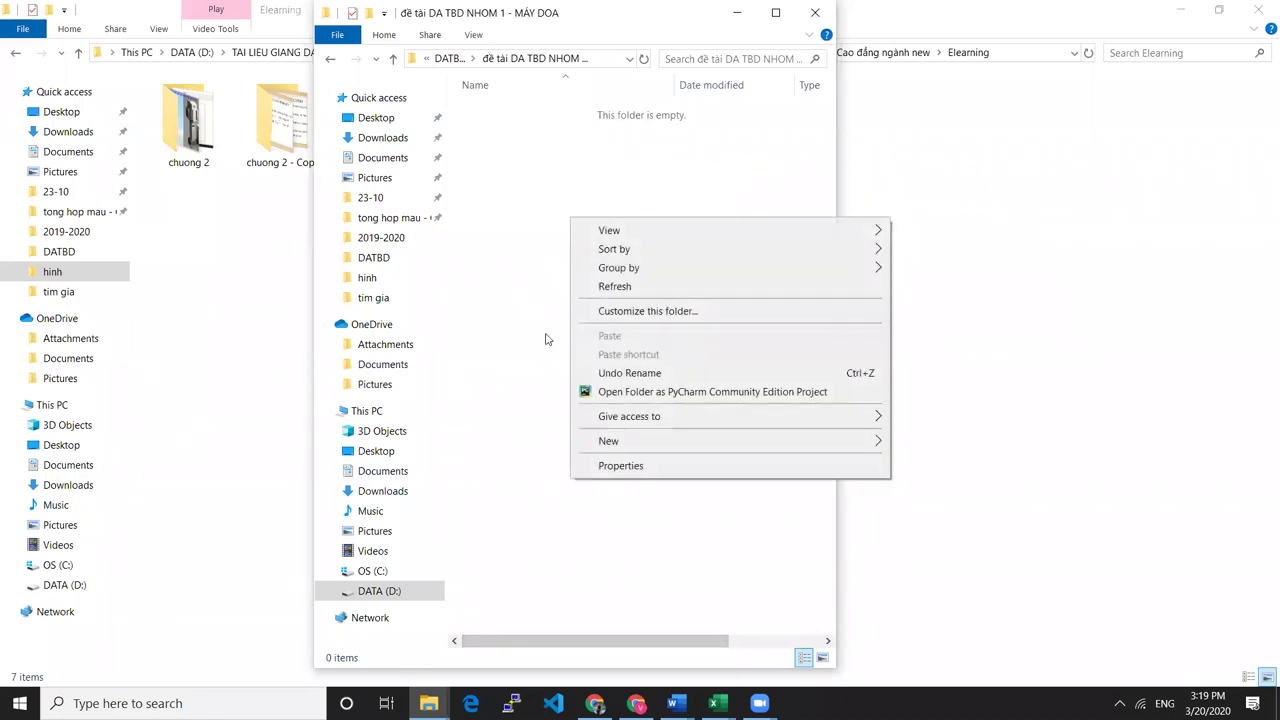
left_click(523, 423)
left_click(594, 703)
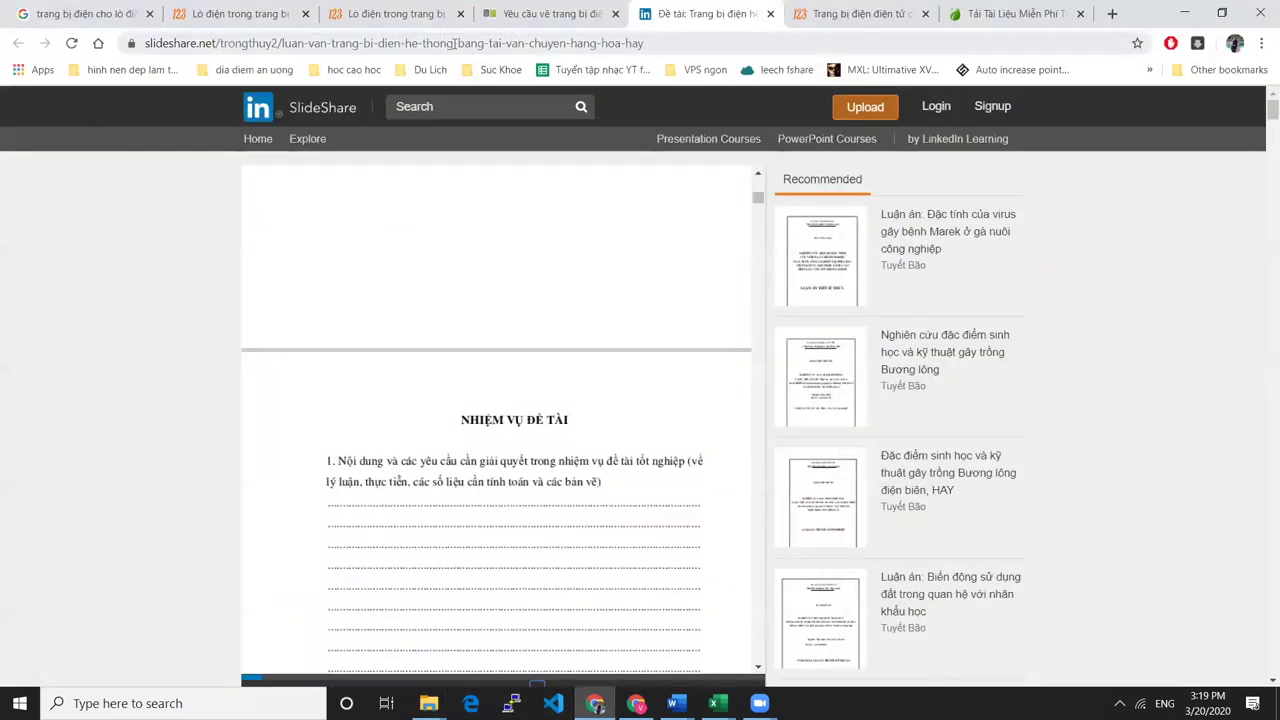
Change the Google query to 'đồ án trang bị điện máy doa' and search.
left_click(124, 6)
double_click(308, 124)
left_click(250, 123)
left_click_drag(250, 123, 651, 142)
type("MA")
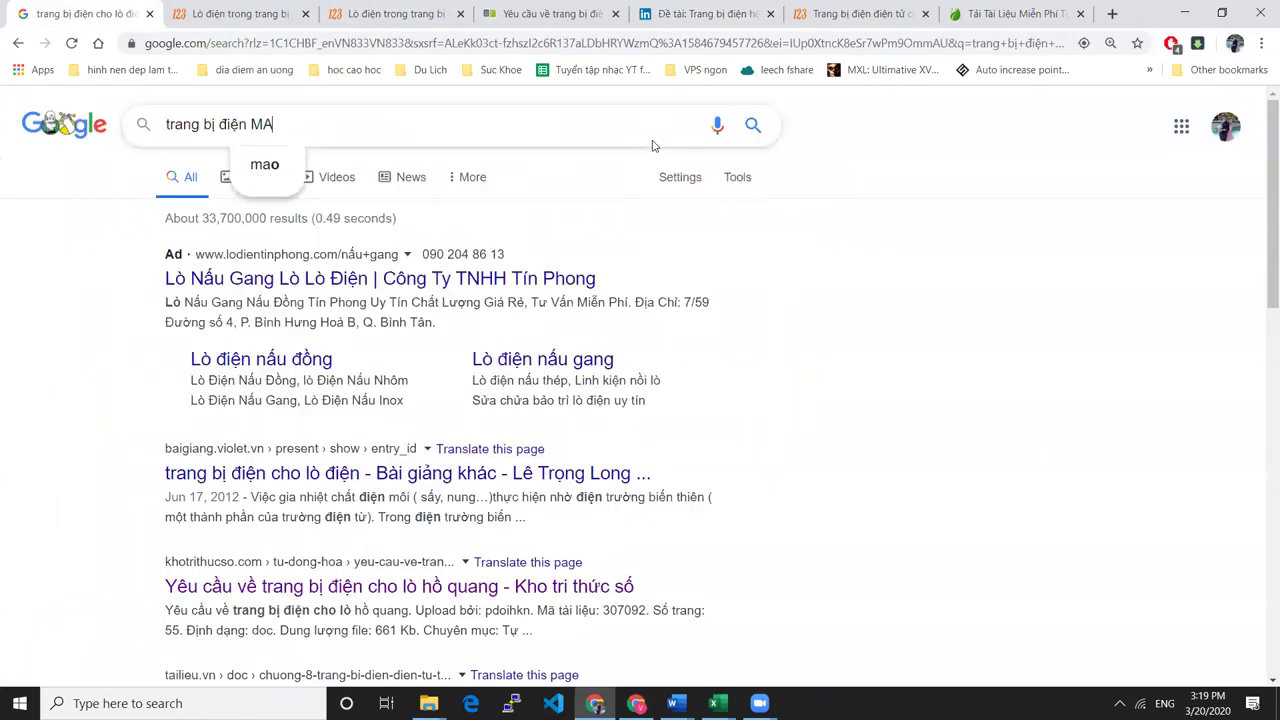
type("YS DOA")
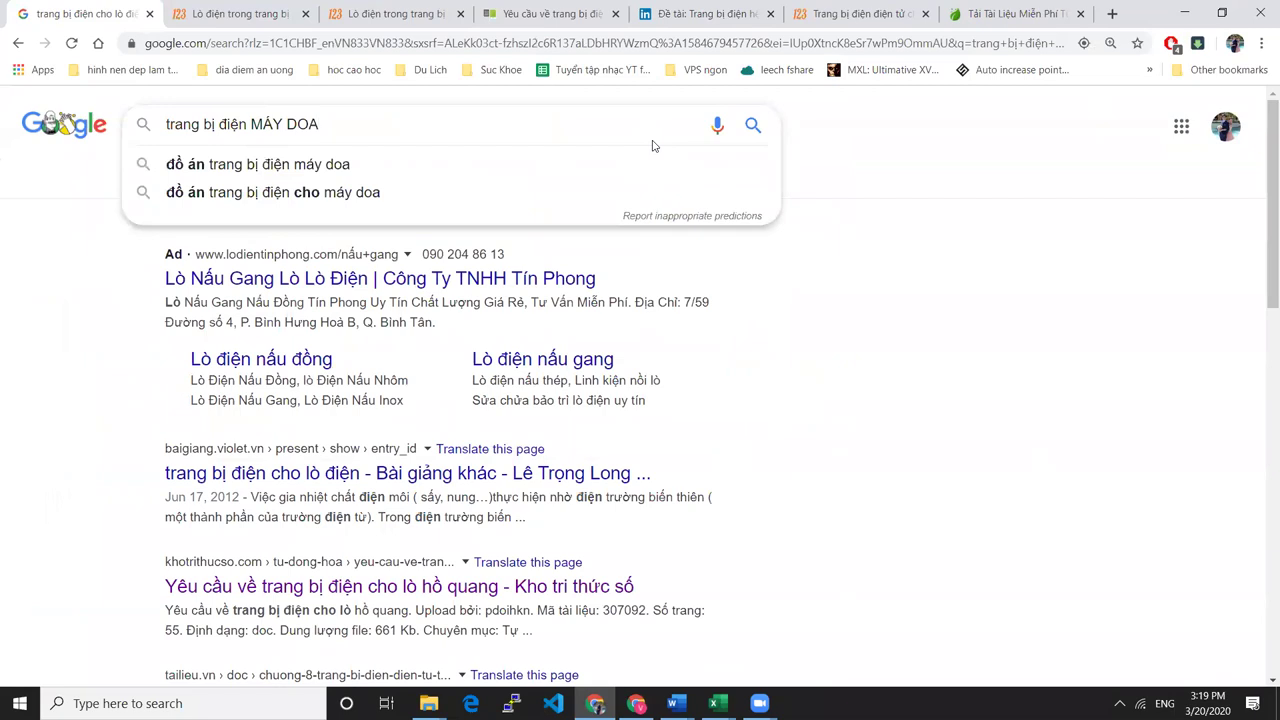
left_click(337, 163)
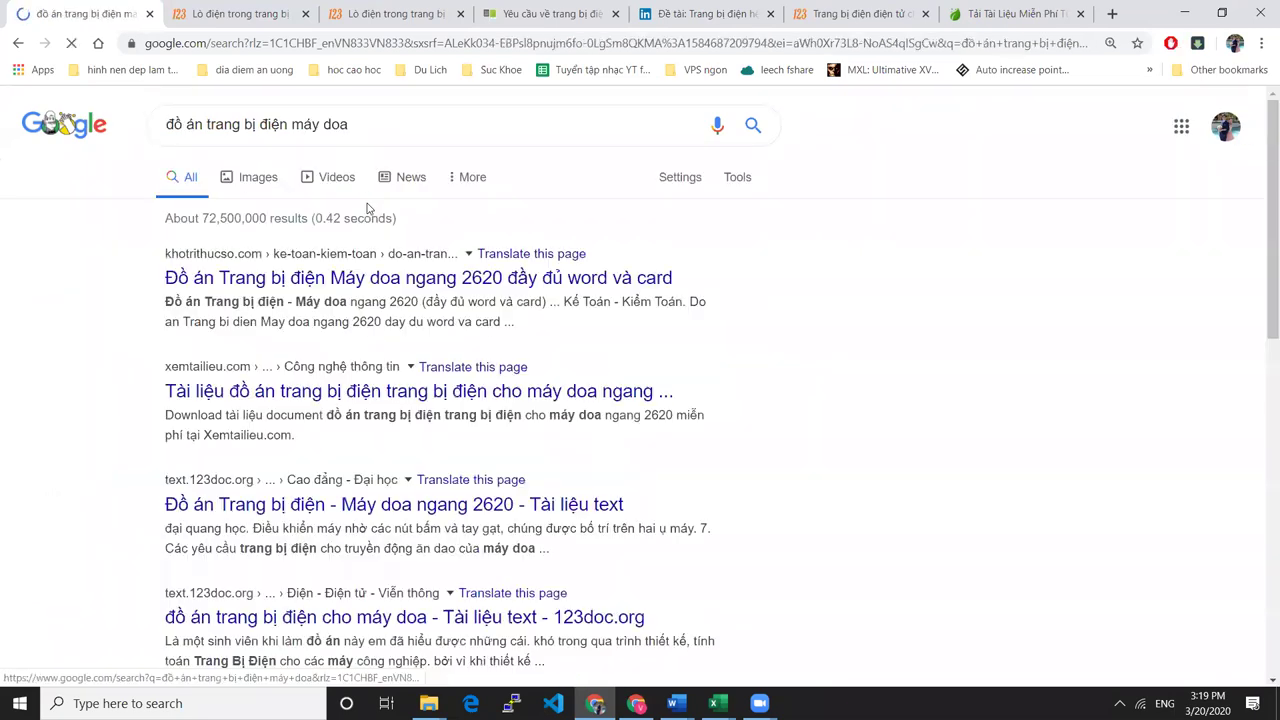
Open the top result about the boring-machine project document and skim it.
left_click(425, 280)
scroll(445, 459, "down", 3)
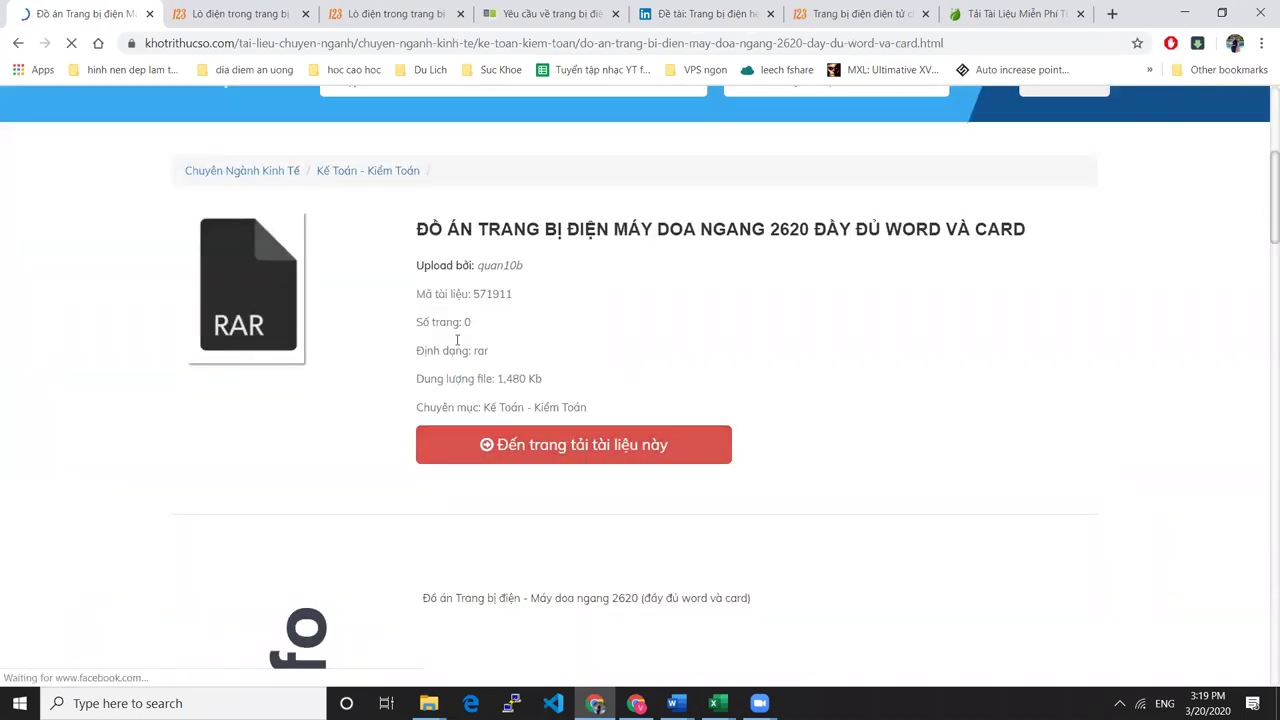
scroll(543, 382, "down", 5)
scroll(544, 384, "up", 3)
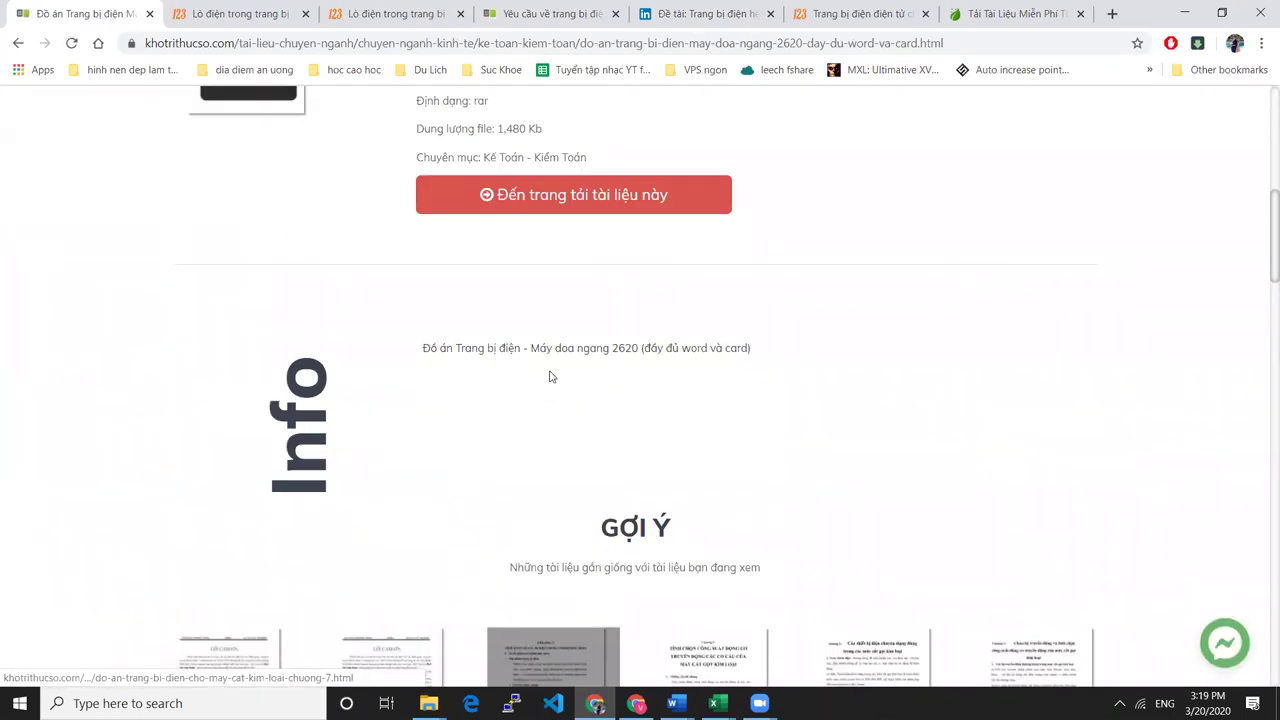
Review the document's download page, checking the group 1 folder in between.
left_click(591, 201)
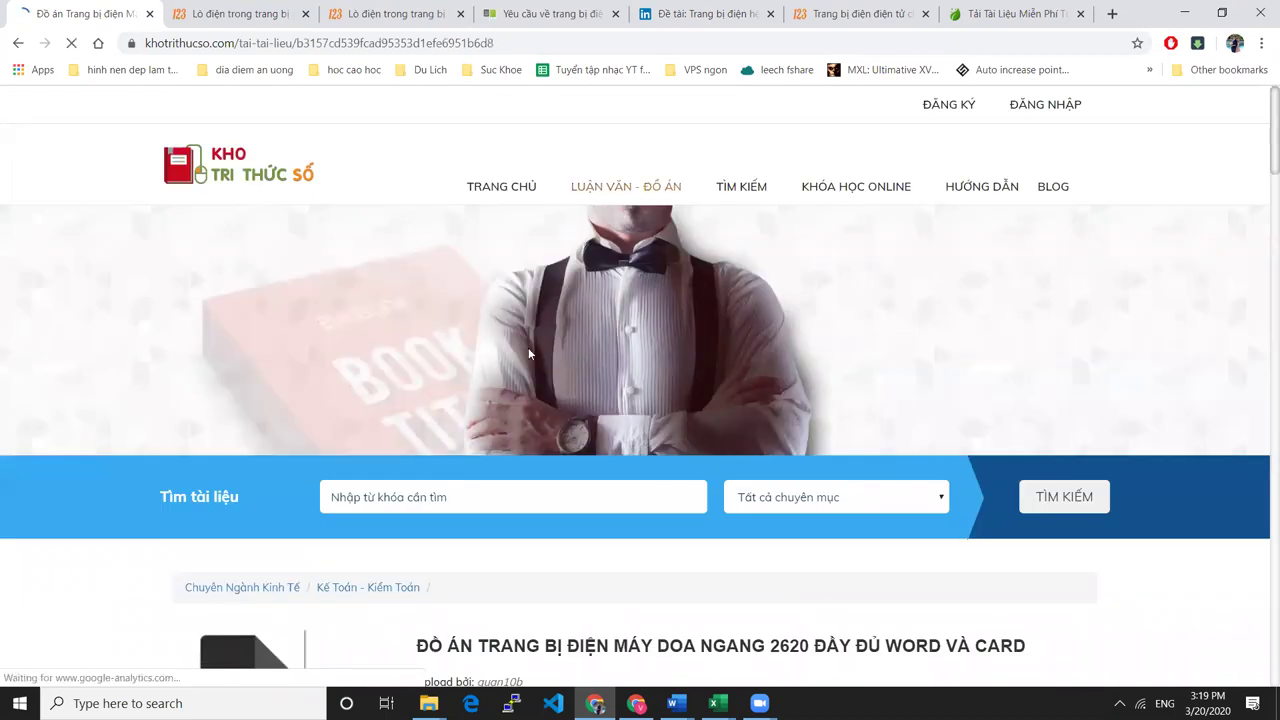
scroll(528, 347, "down", 4)
scroll(505, 470, "down", 2)
scroll(450, 460, "down", 2)
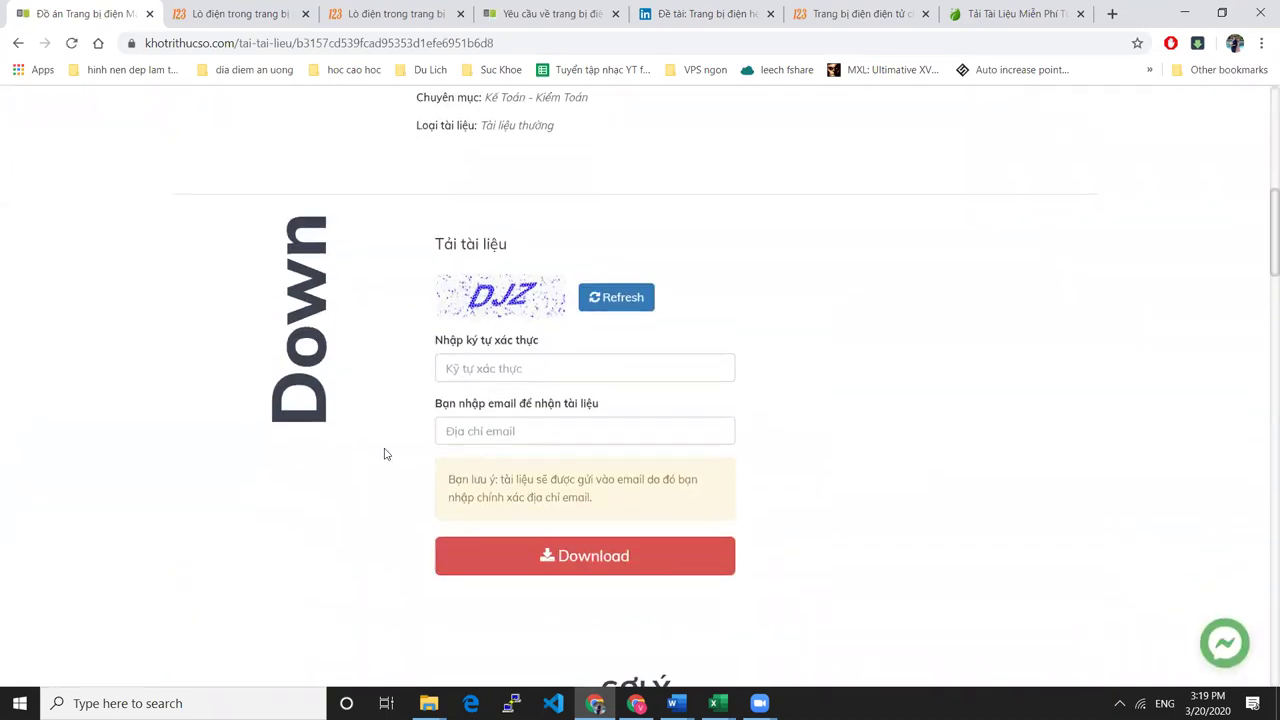
scroll(300, 330, "up", 3)
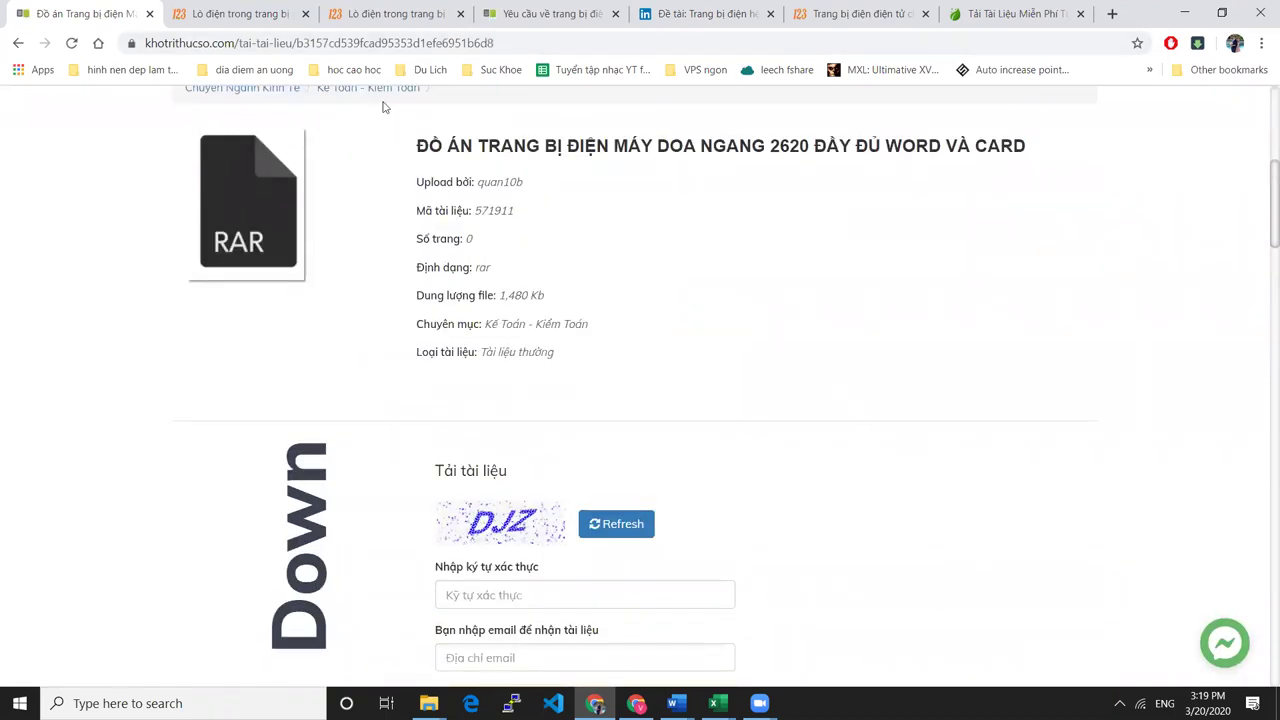
left_click(428, 703)
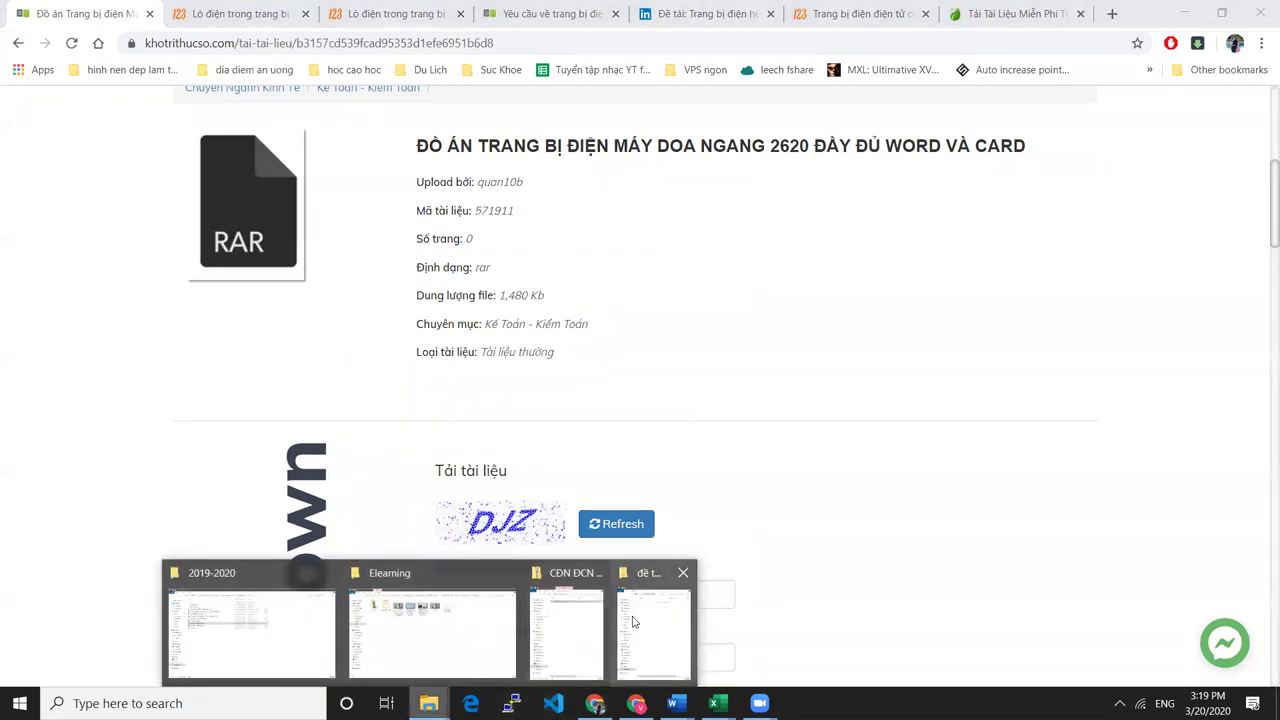
left_click(655, 620)
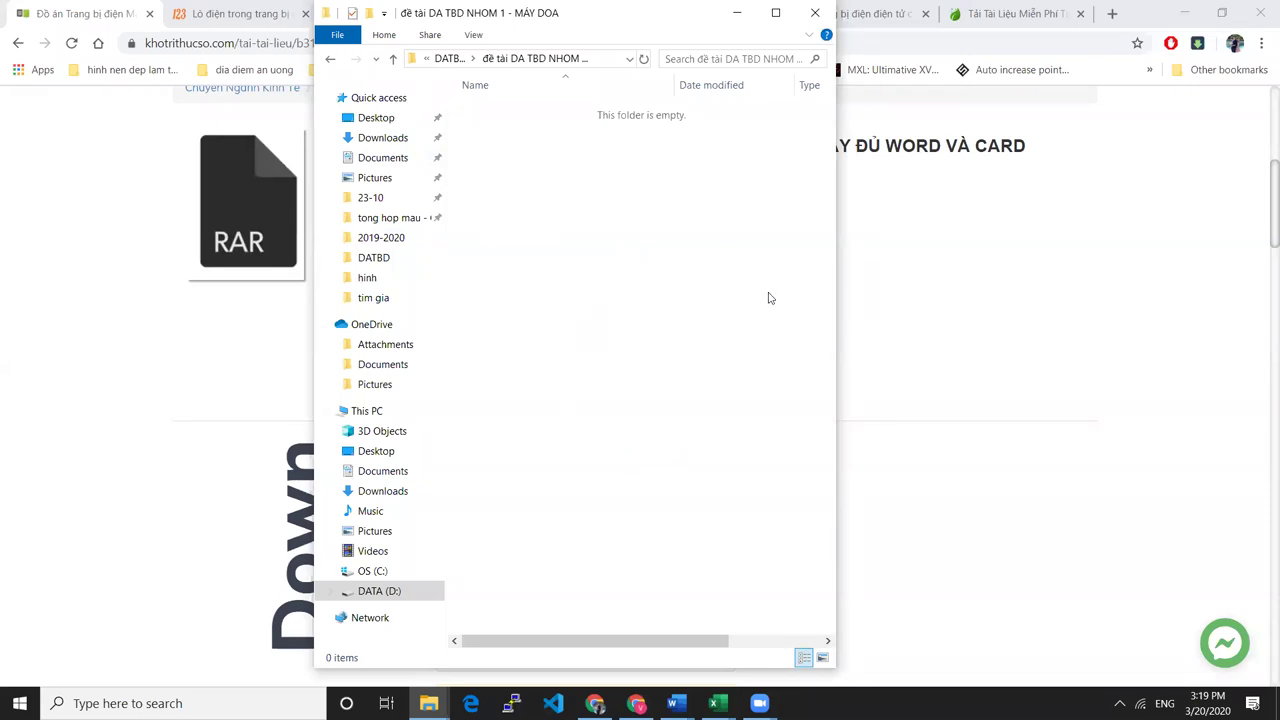
left_click(158, 356)
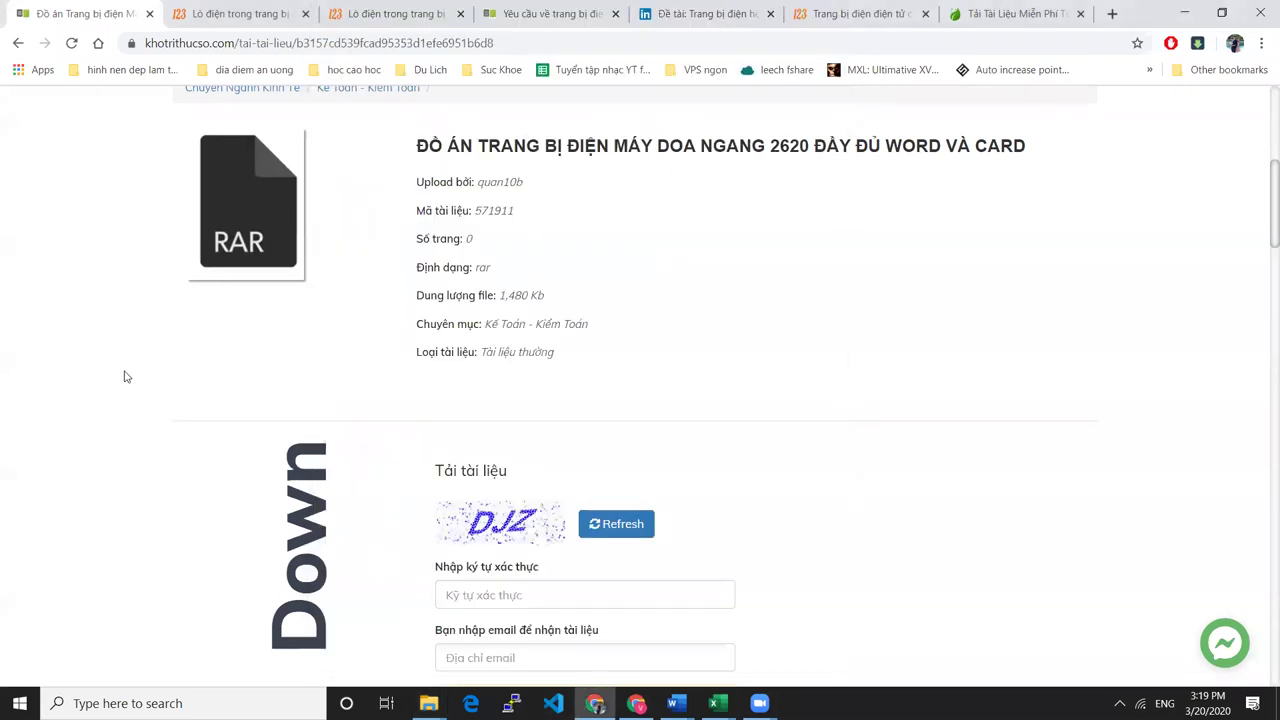
Go back to Google and search for 'MÁY DOA'.
left_click(18, 43)
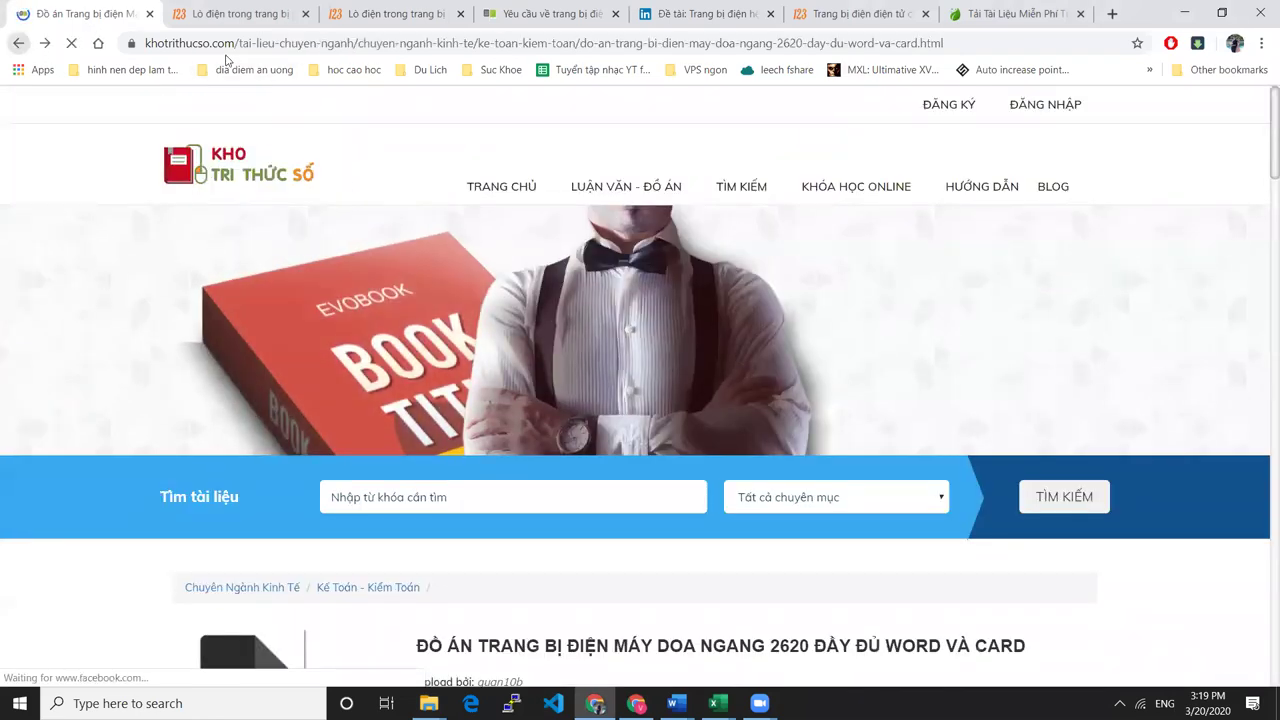
key("alt+Left")
left_click(409, 127)
left_click_drag(409, 127, 13, 130)
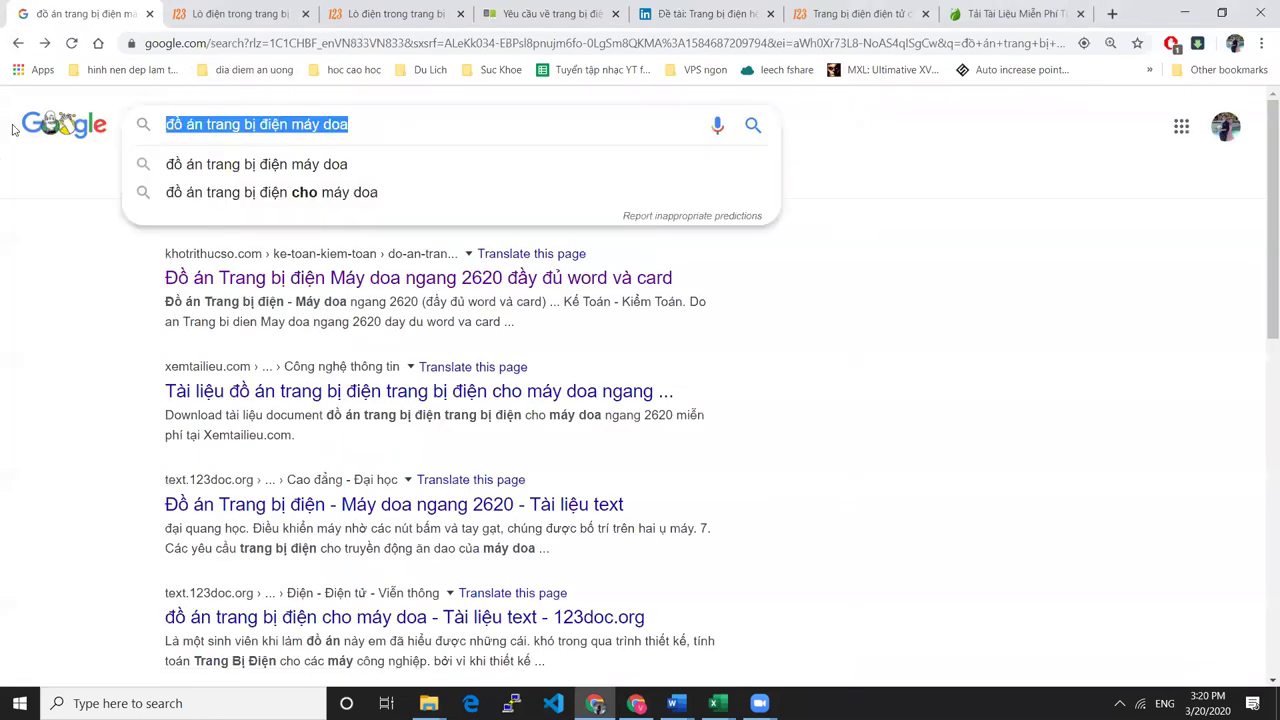
type("MÁY DO")
key("BackSpace")
type("A")
key("BackSpace")
type("OA")
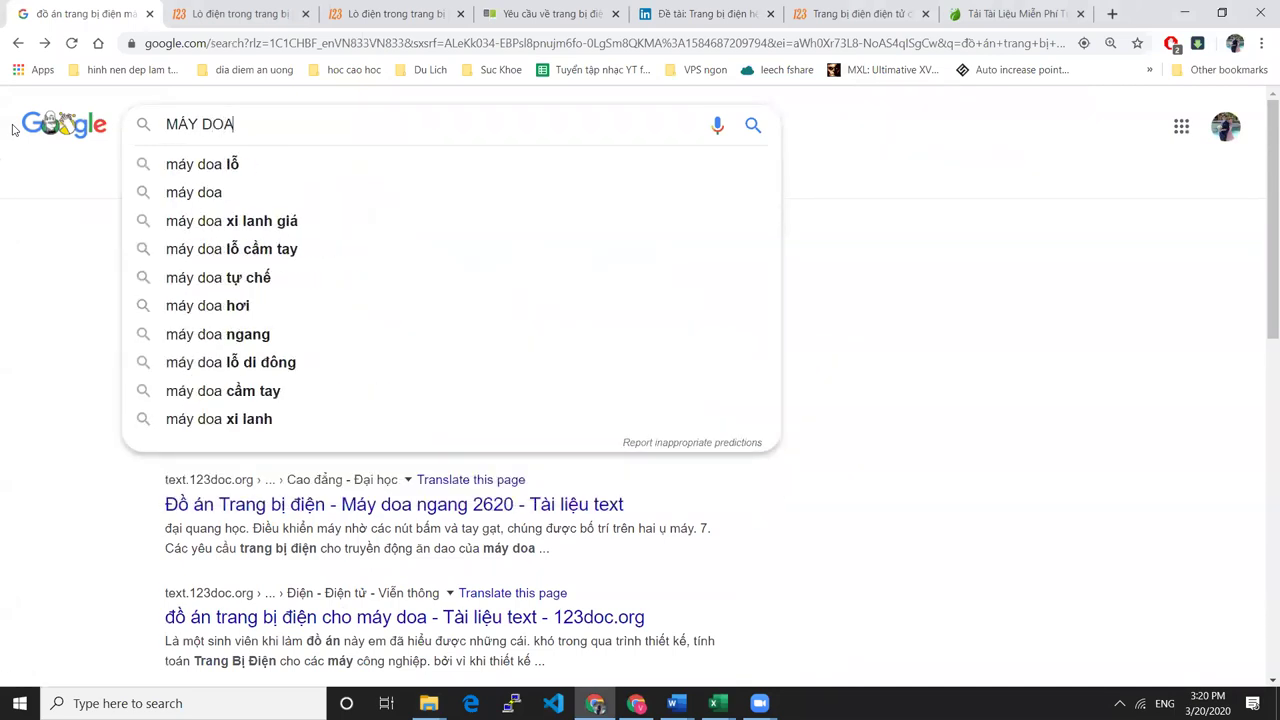
key("Return")
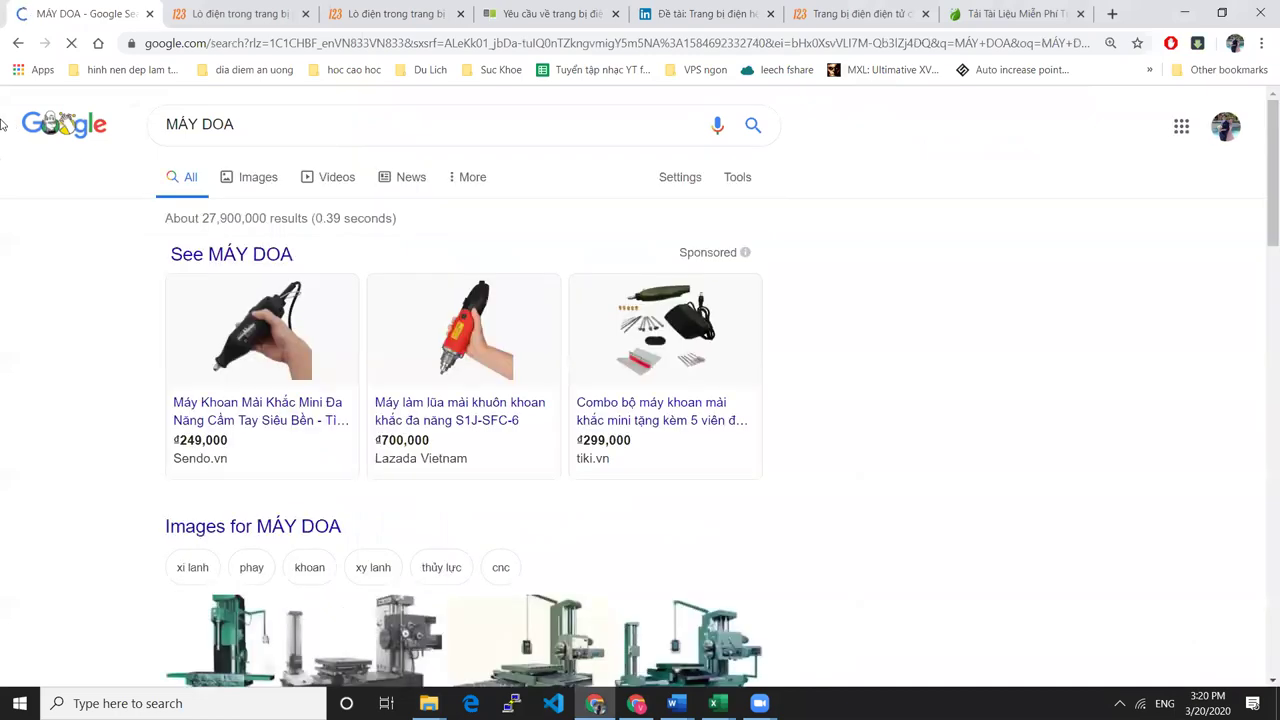
Filter the MÁY DOA results to Videos and open the horizontal boring and milling machine video.
left_click(325, 177)
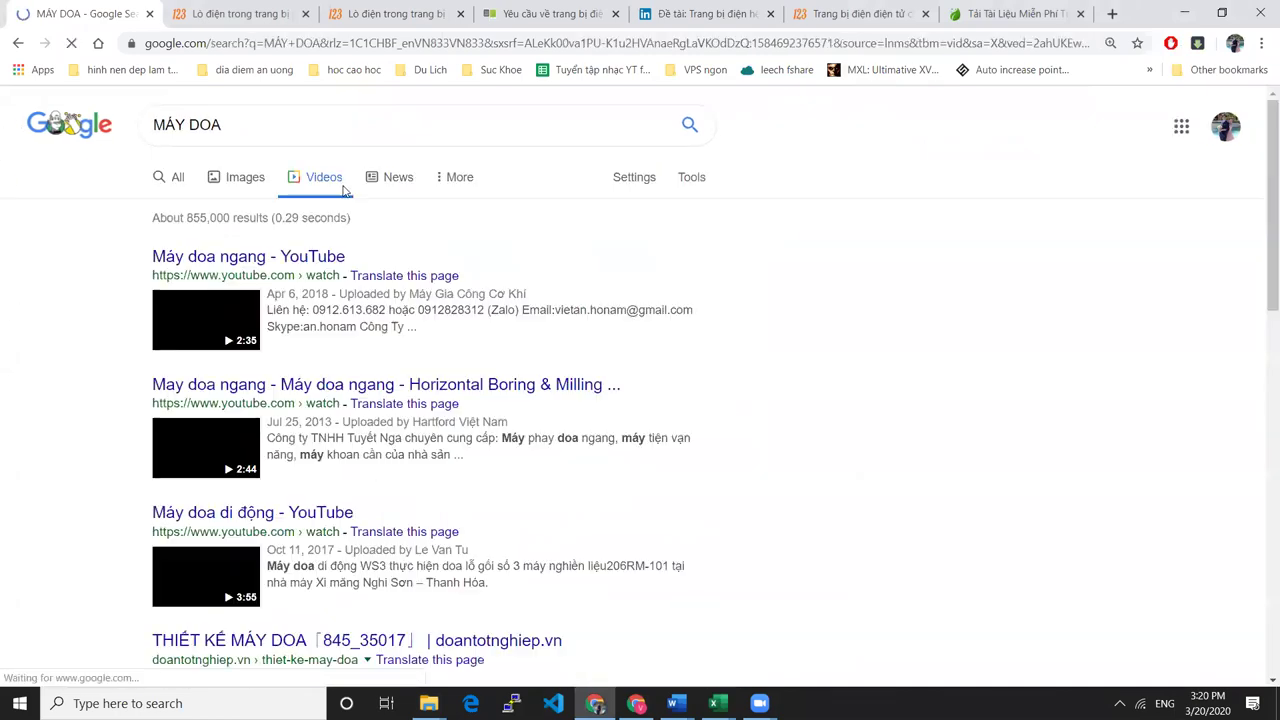
scroll(226, 375, "down", 1)
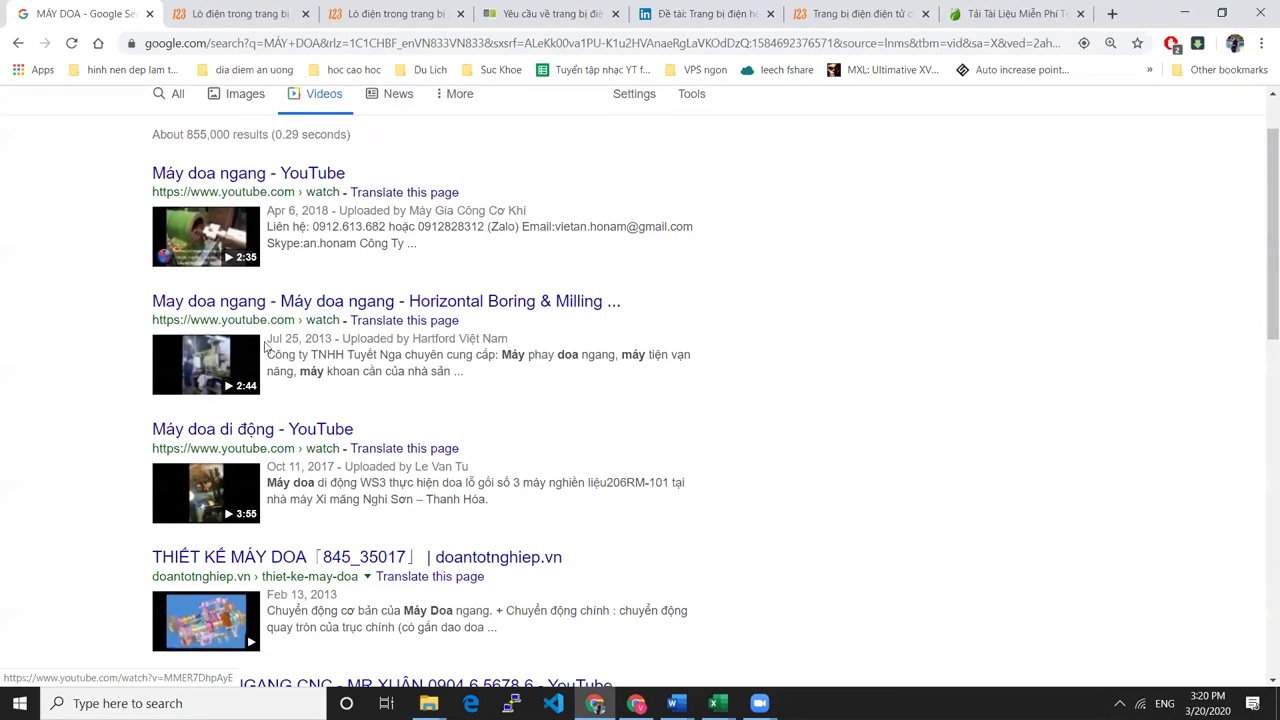
left_click(390, 304)
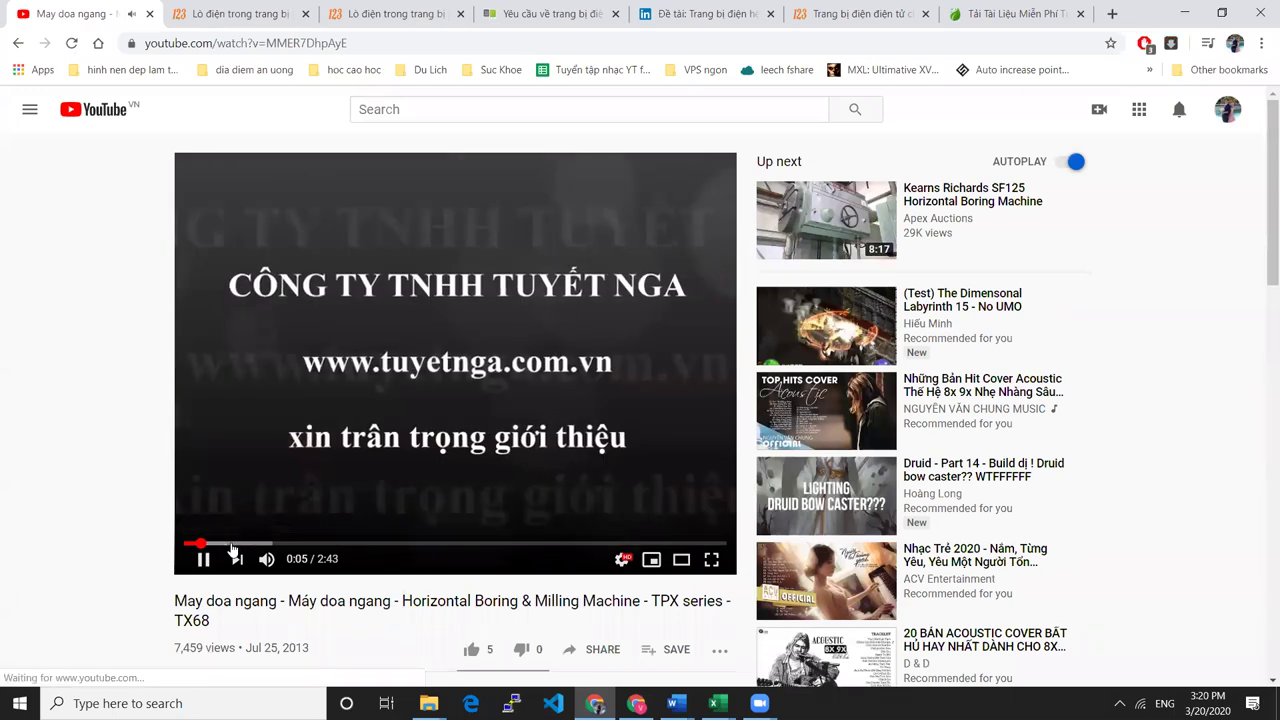
Skip the TPX TX68 video ahead to about 1:54 and pause it.
left_click(245, 543)
left_click(327, 543)
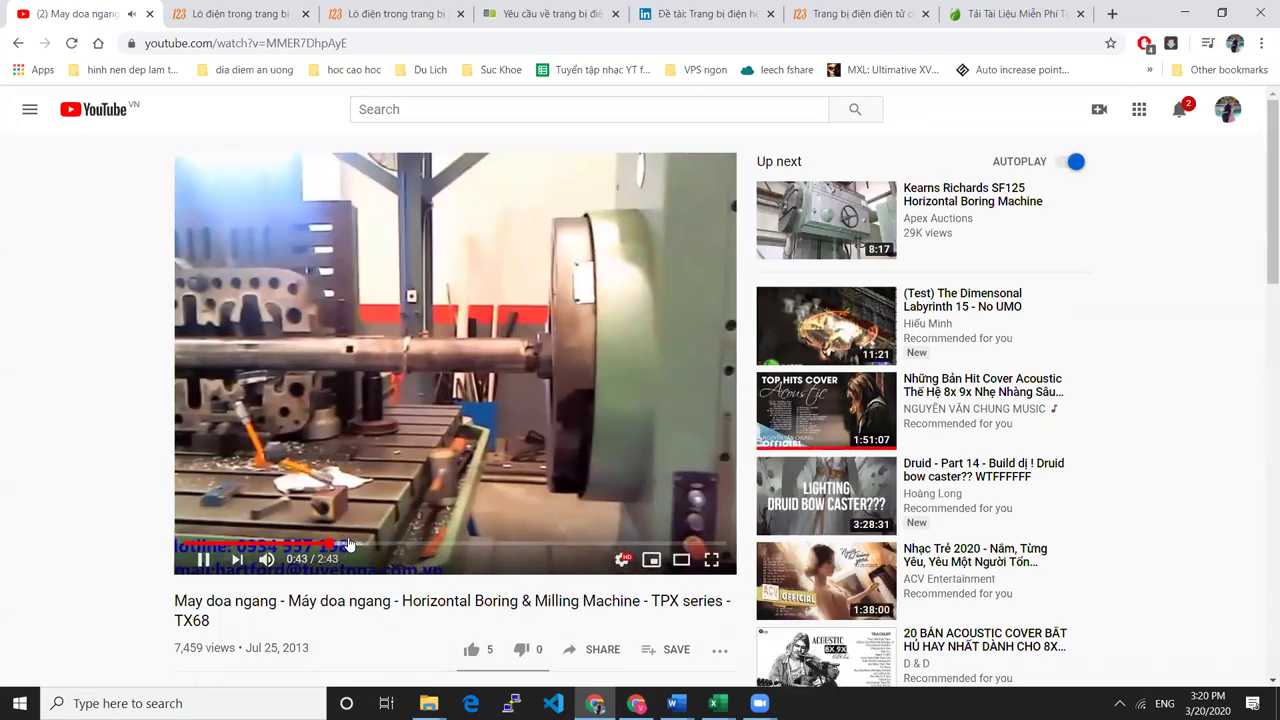
left_click(432, 543)
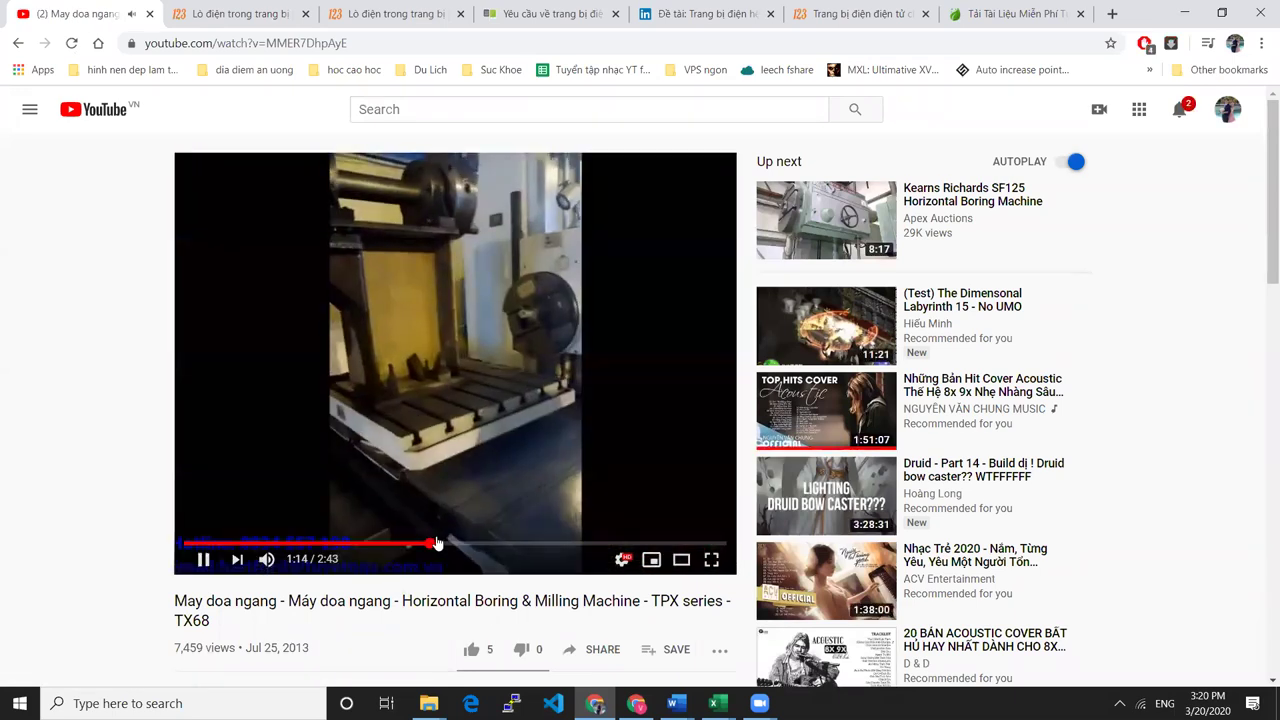
left_click(562, 543)
left_click(600, 322)
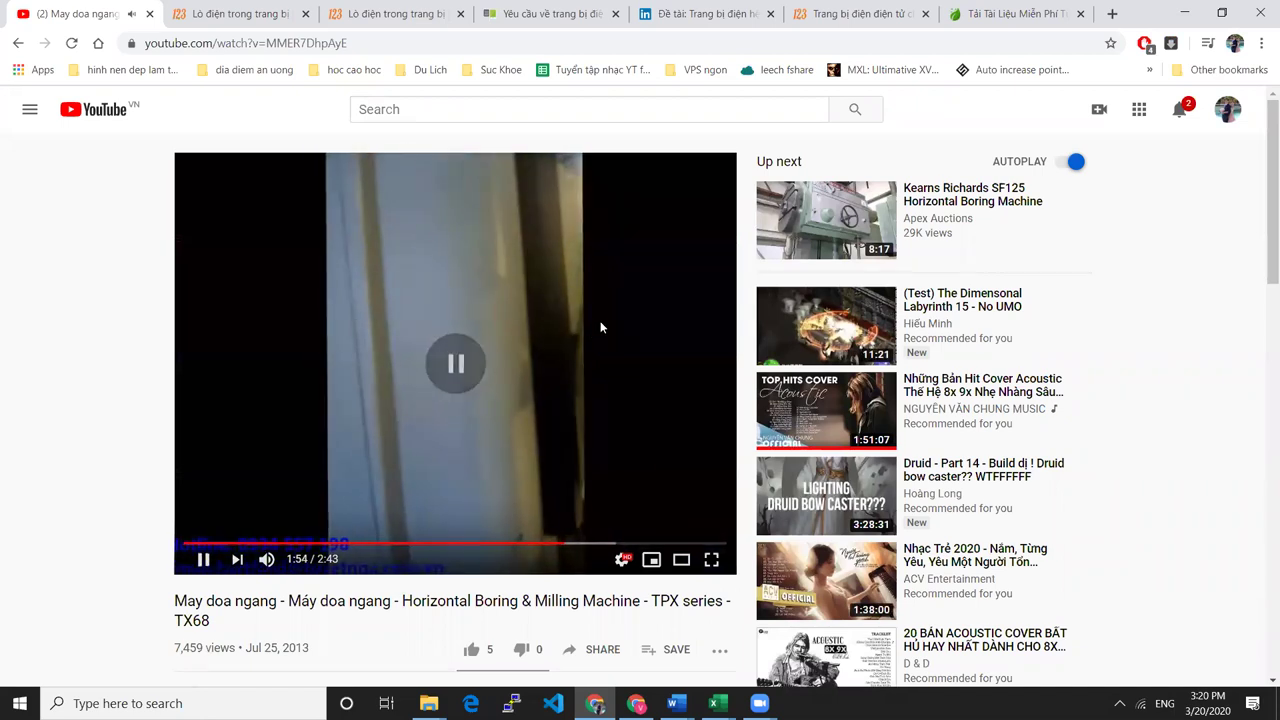
scroll(558, 411, "down", 2)
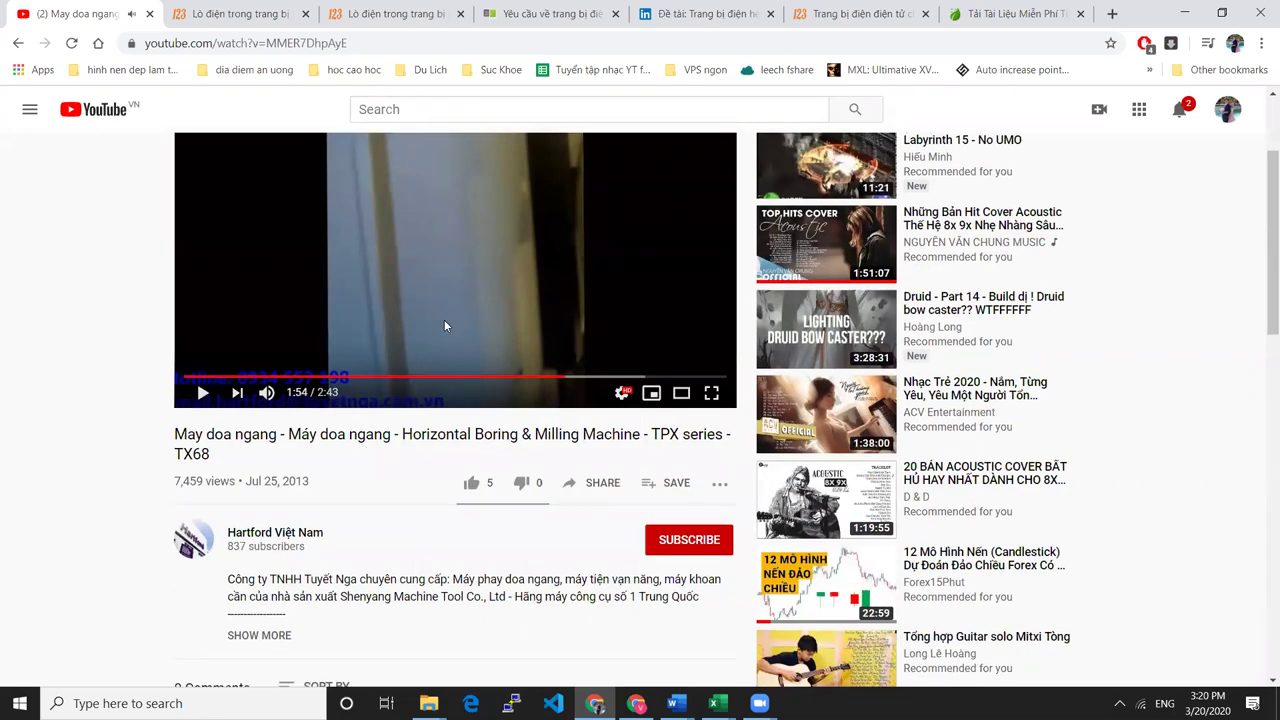
scroll(450, 318, "up", 2)
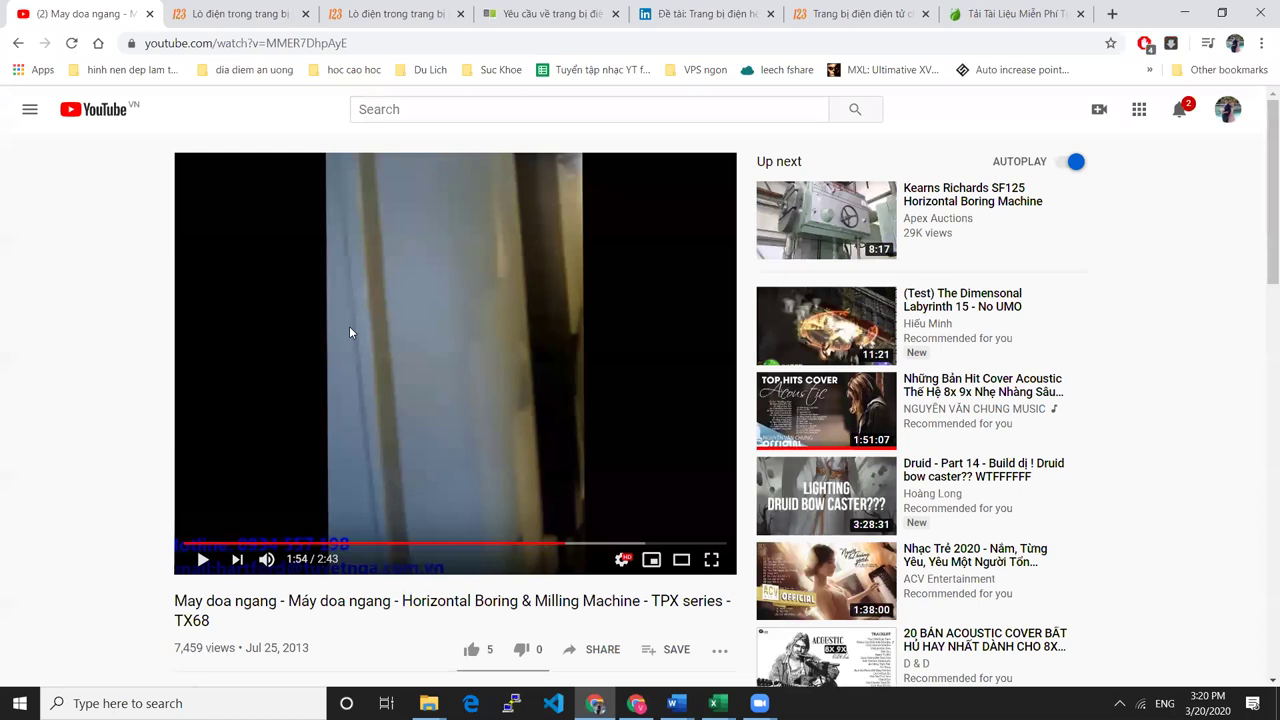
left_click(428, 703)
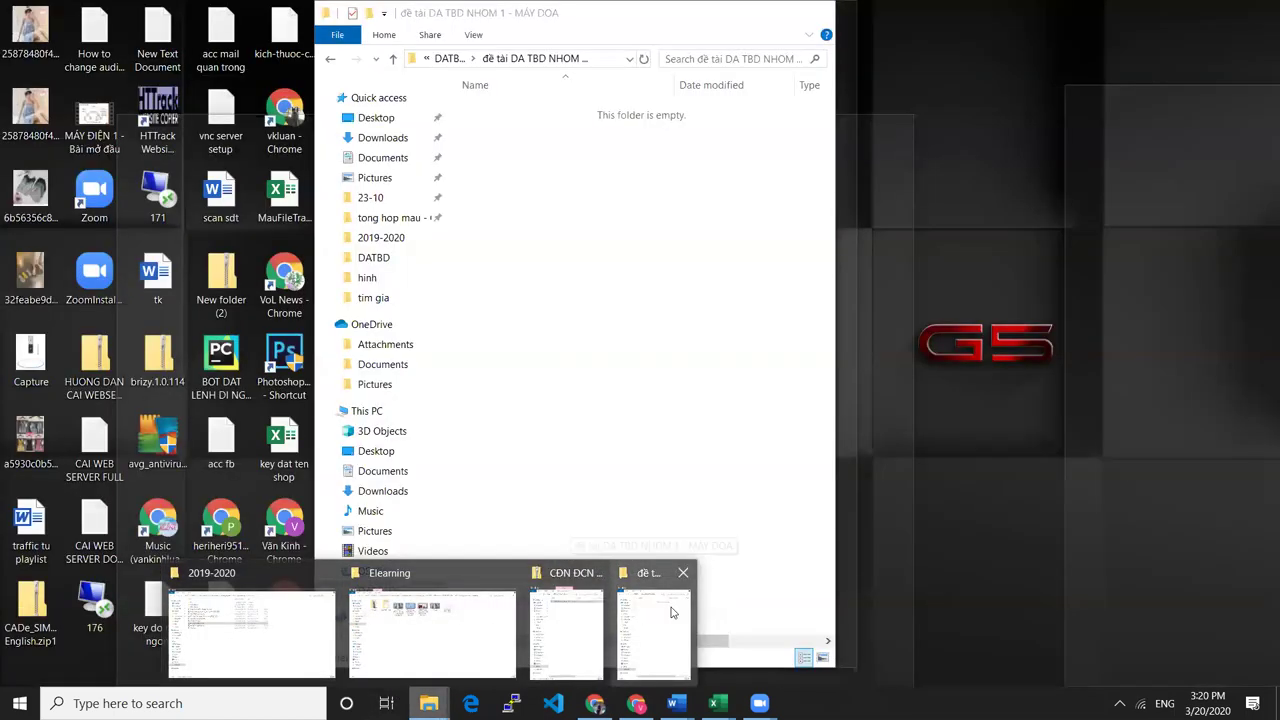
Bring the empty 'đề tài DA TBD NHOM 1 - MÁY DOA' folder forward and widen its window both ways.
left_click(672, 612)
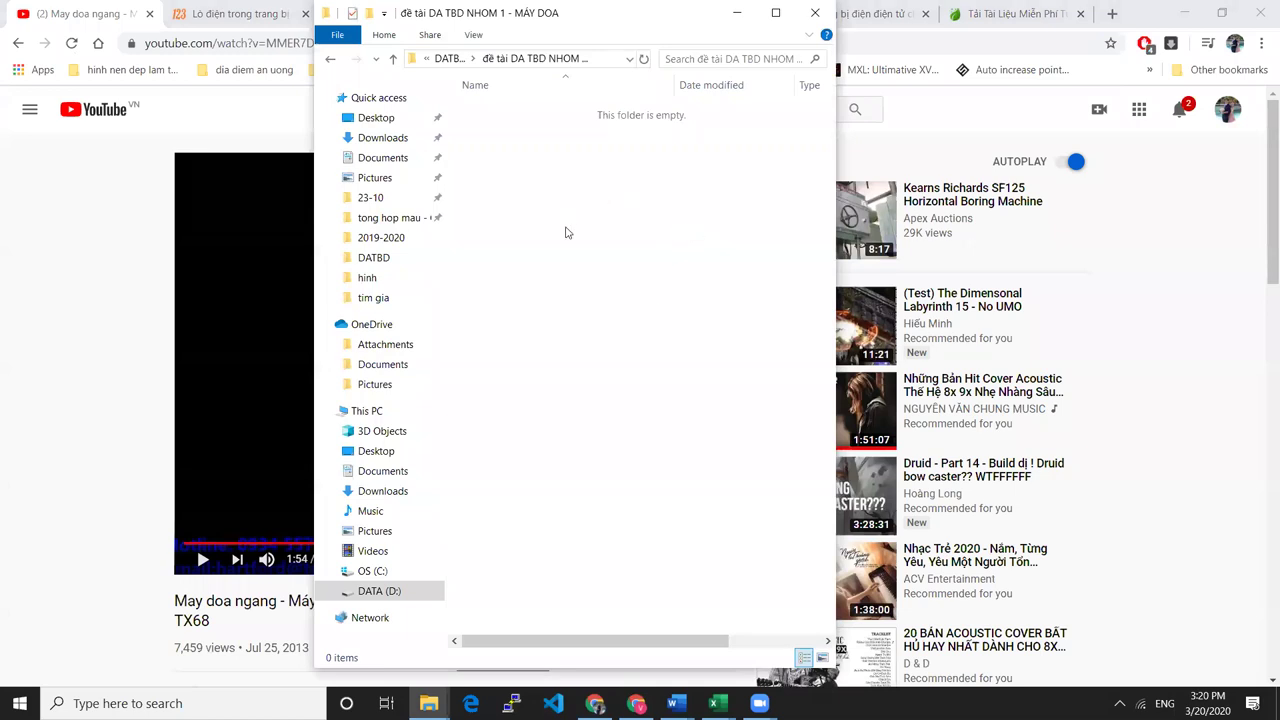
right_click(565, 232)
left_click(485, 427)
left_click_drag(314, 153, 45, 153)
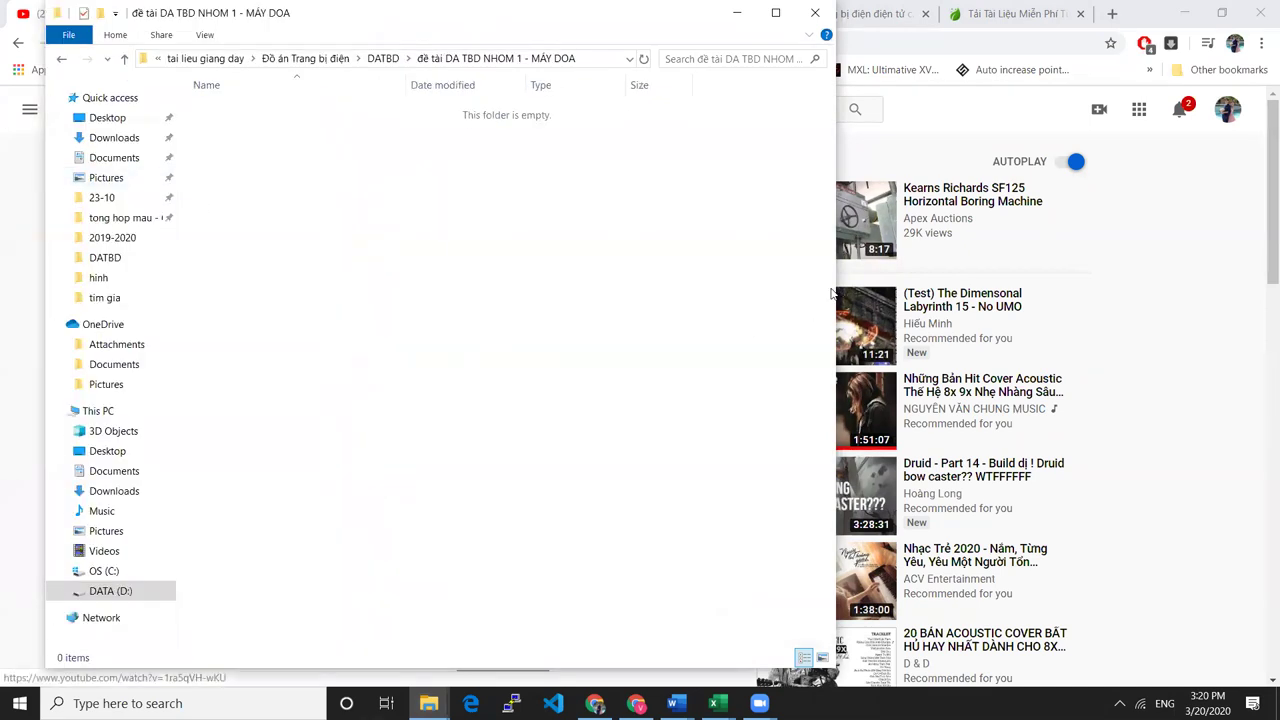
left_click_drag(836, 273, 968, 278)
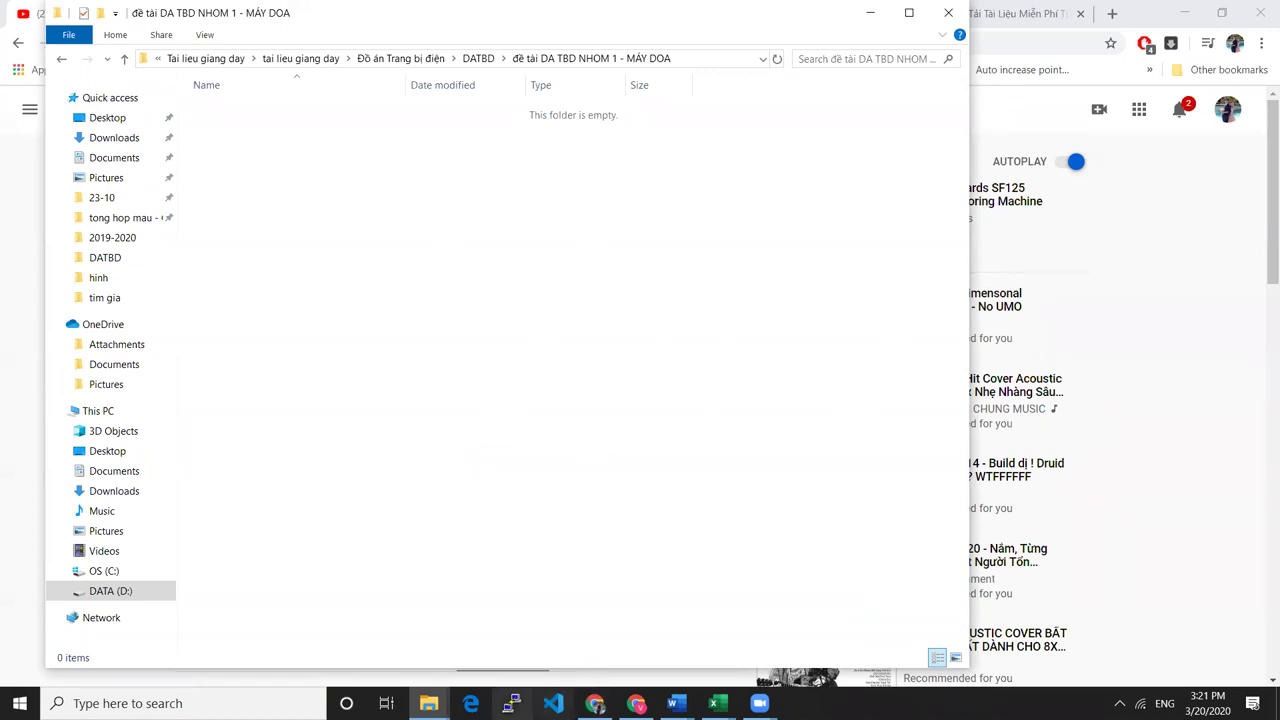
mouse_move(675, 705)
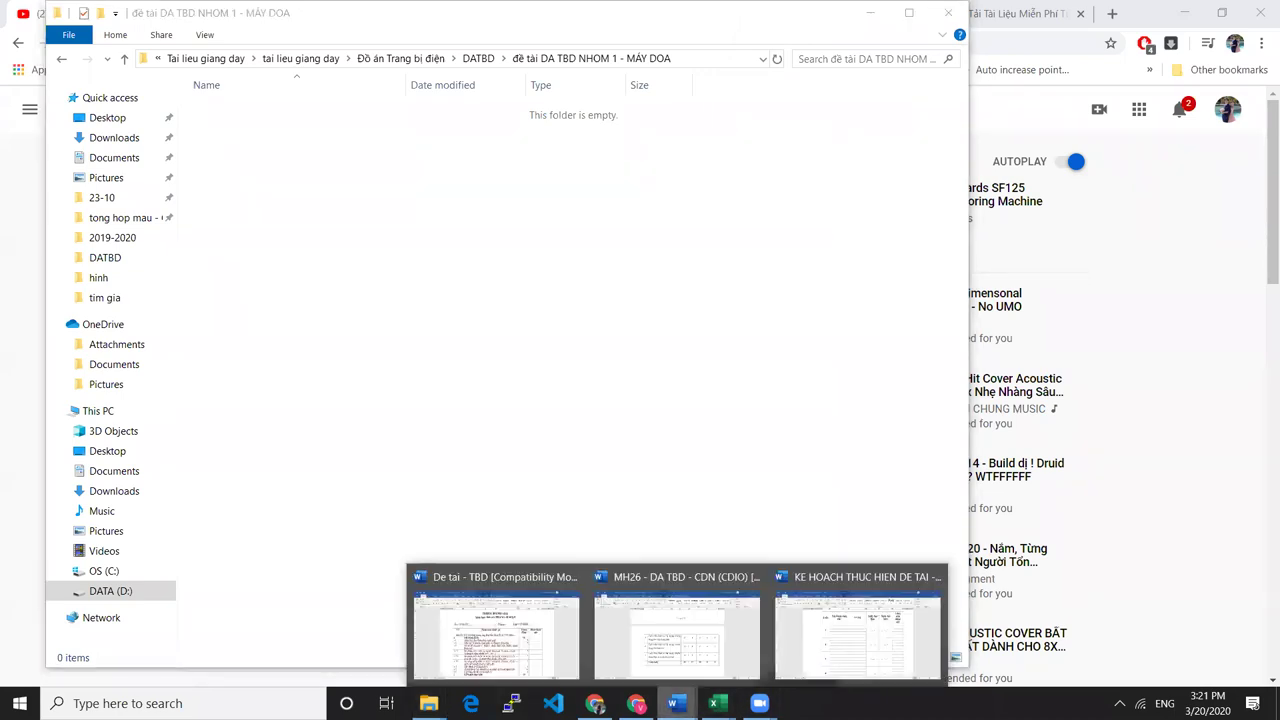
mouse_move(838, 630)
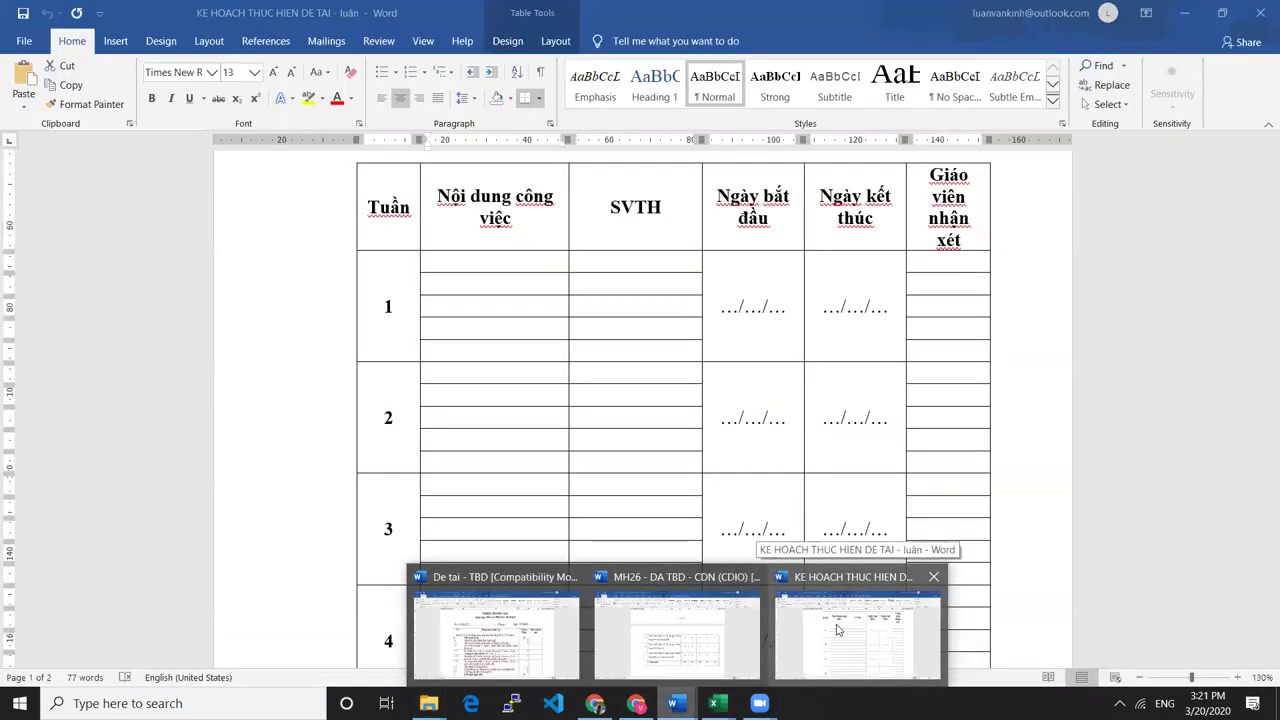